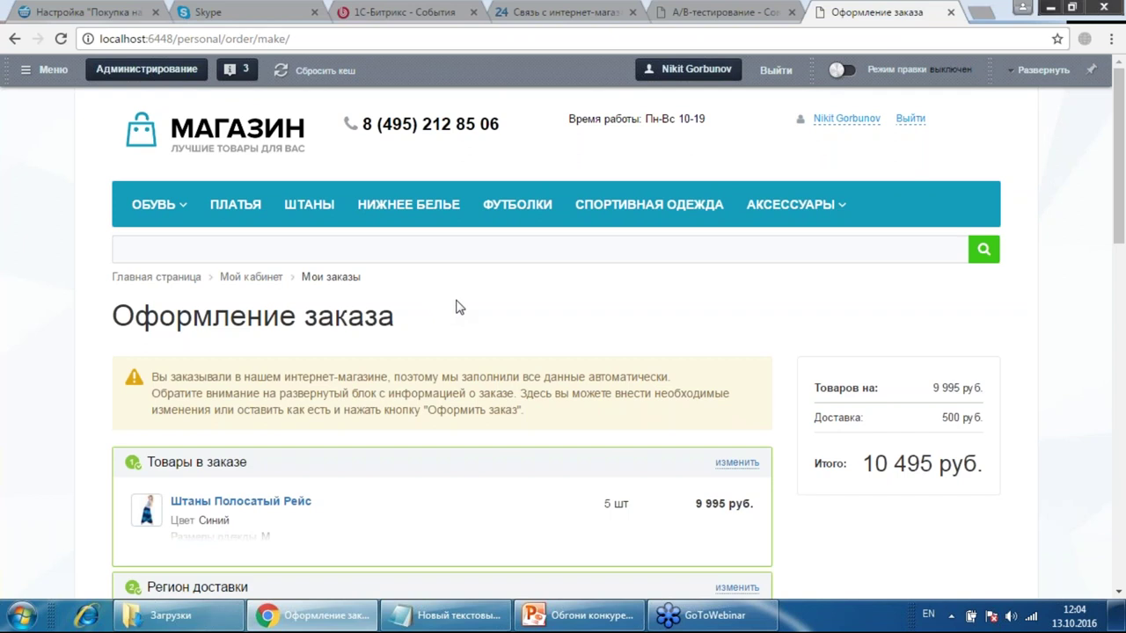
Review the cart page and try to submit the order with Оформить заказ
scroll(457, 307, down, 1)
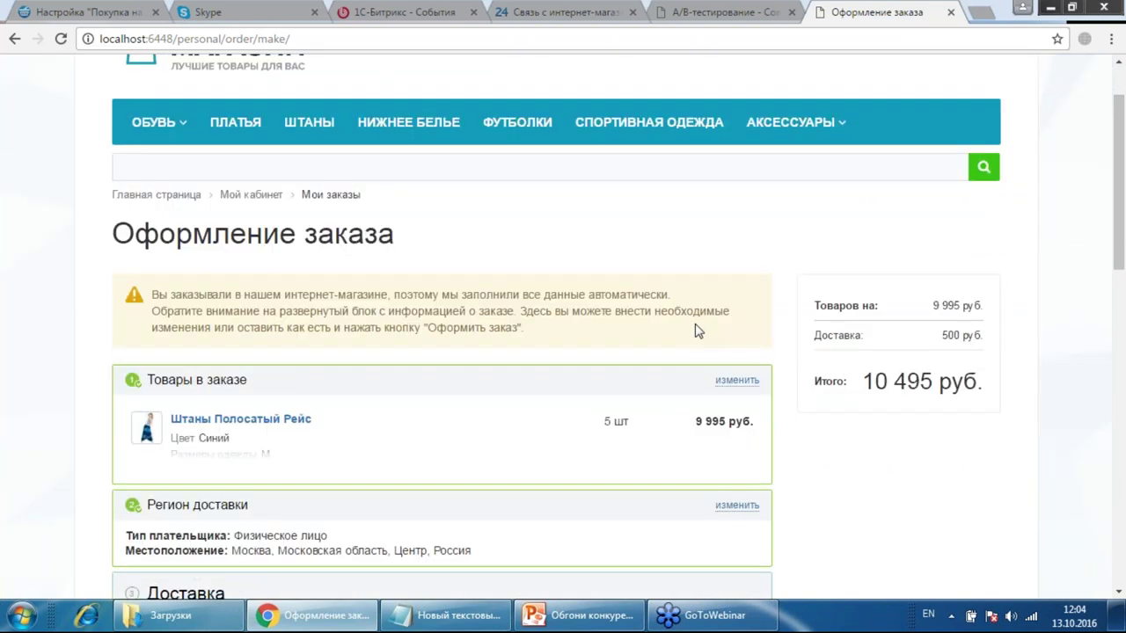
scroll(695, 331, down, 2)
scroll(691, 331, down, 3)
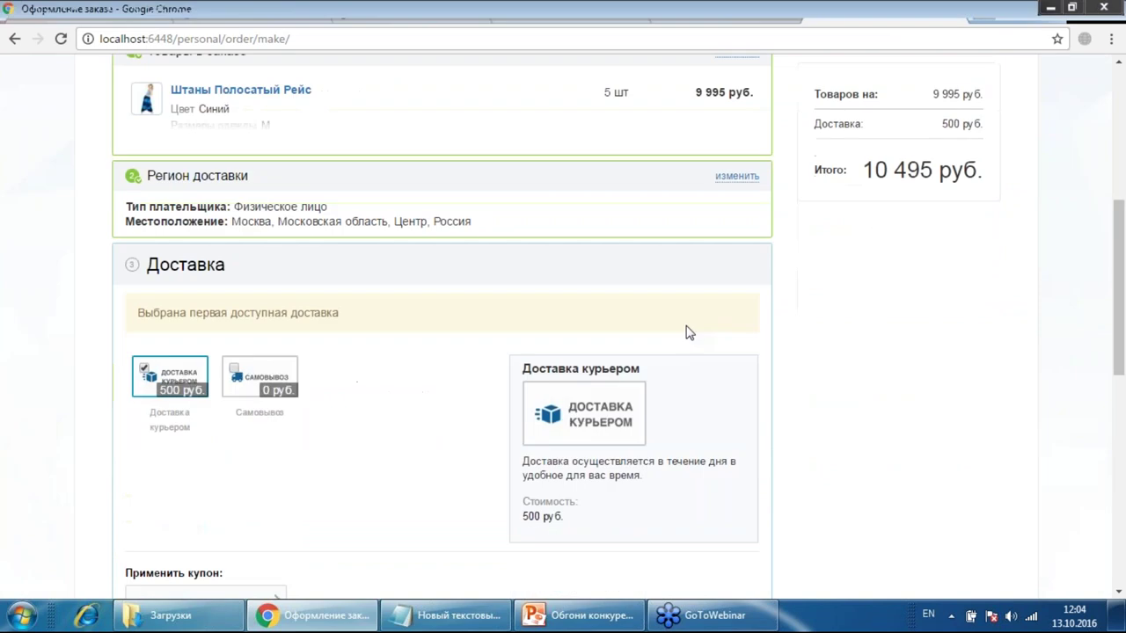
scroll(920, 382, up, 3)
scroll(938, 427, up, 2)
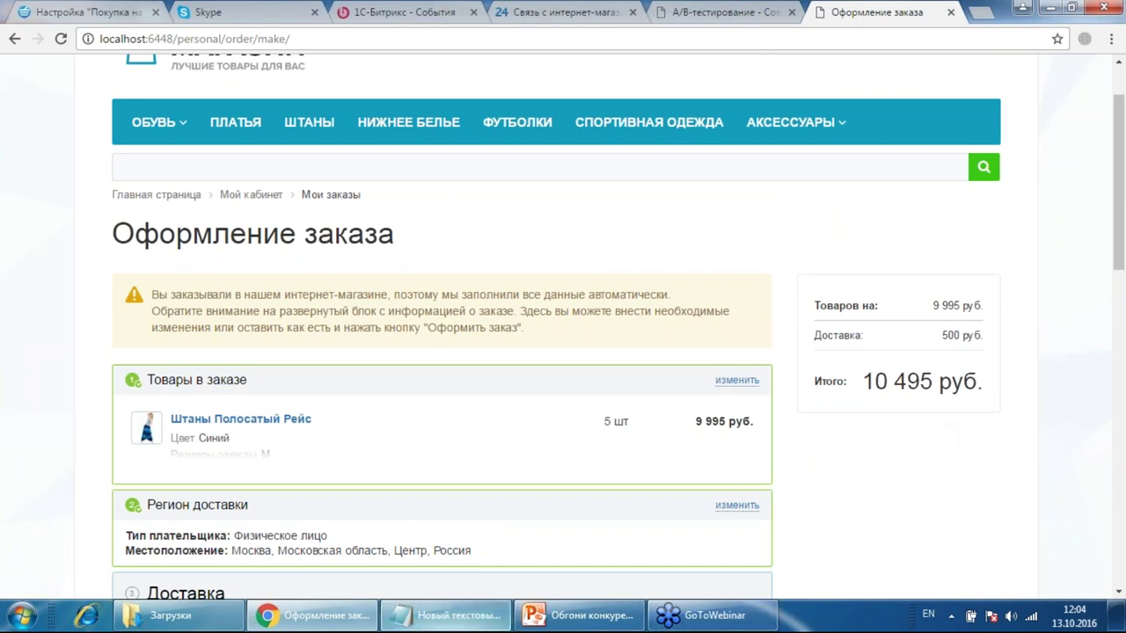
scroll(980, 473, down, 1)
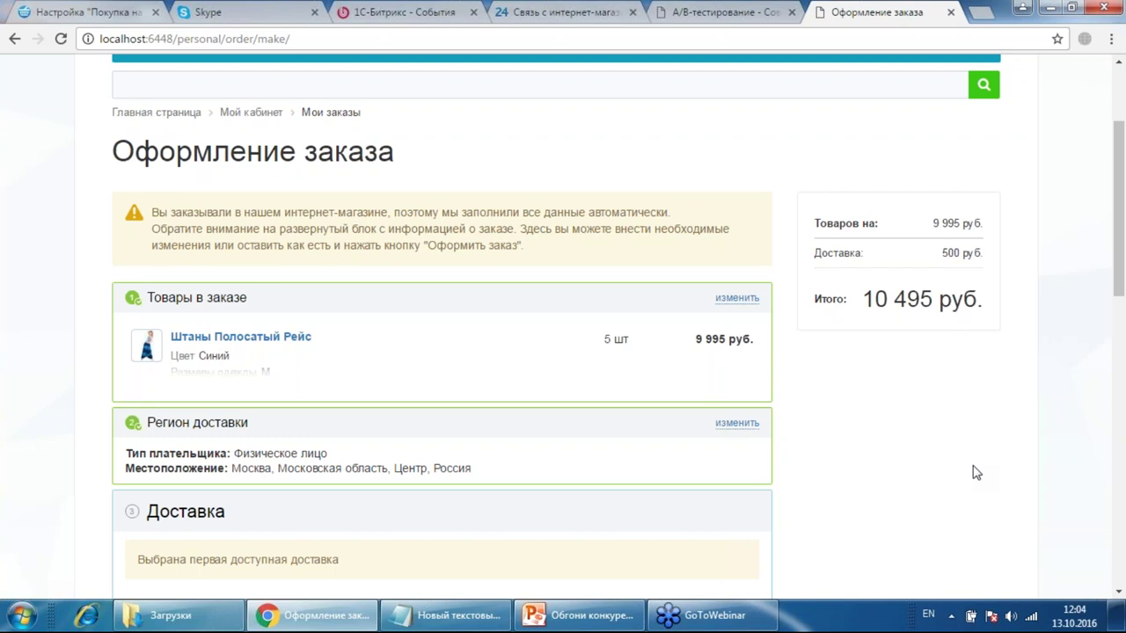
scroll(1001, 460, down, 3)
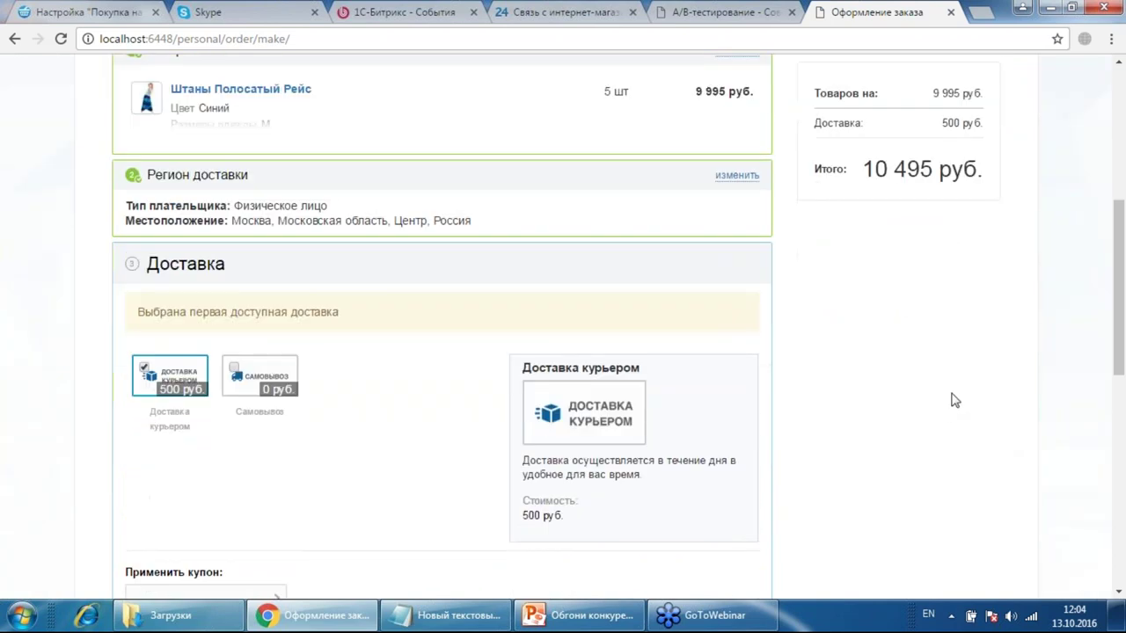
scroll(955, 400, down, 1)
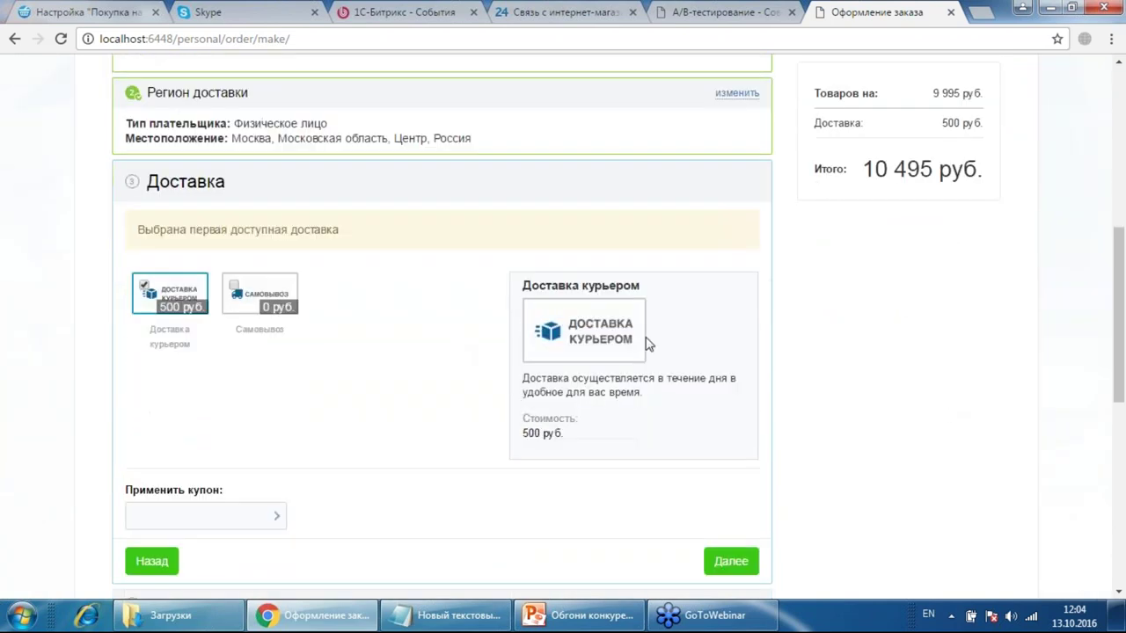
scroll(364, 372, up, 3)
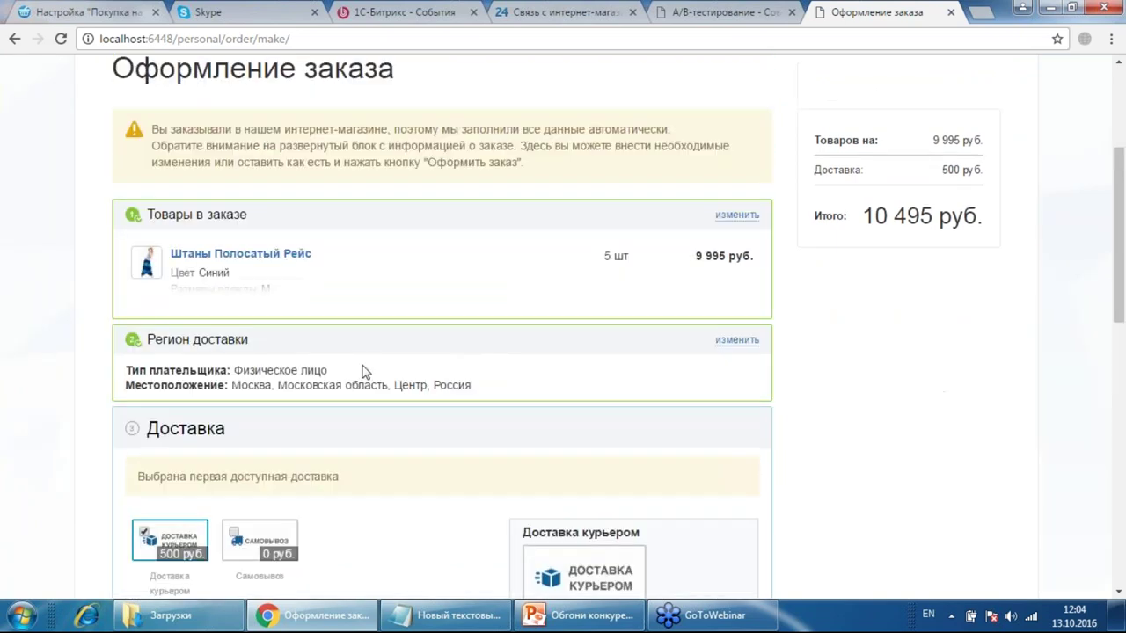
scroll(774, 409, down, 1)
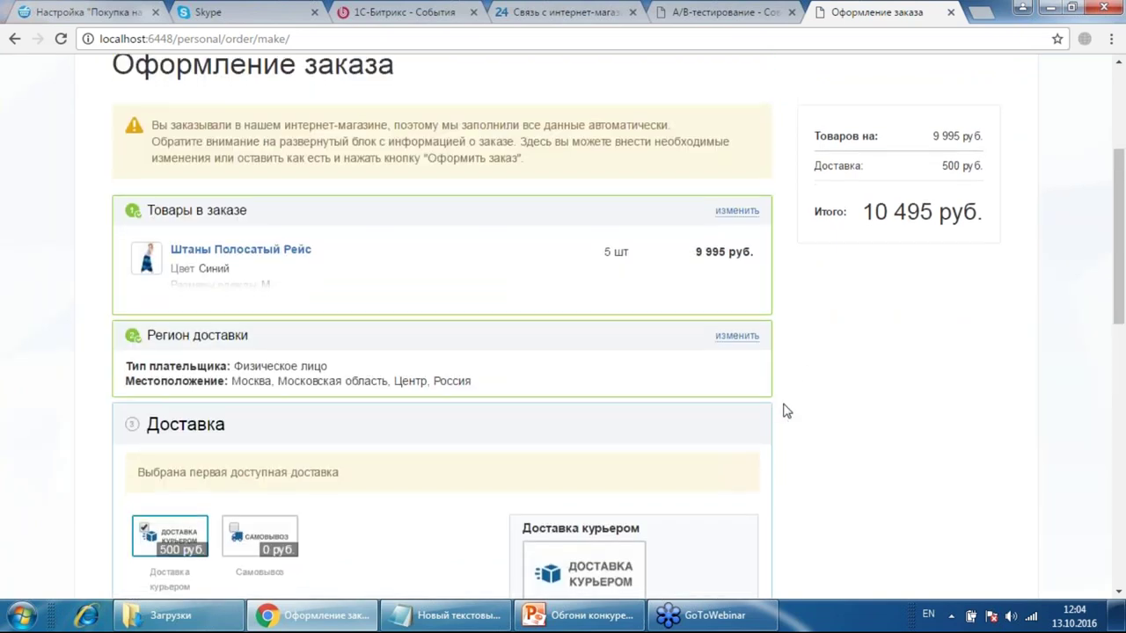
scroll(786, 412, down, 5)
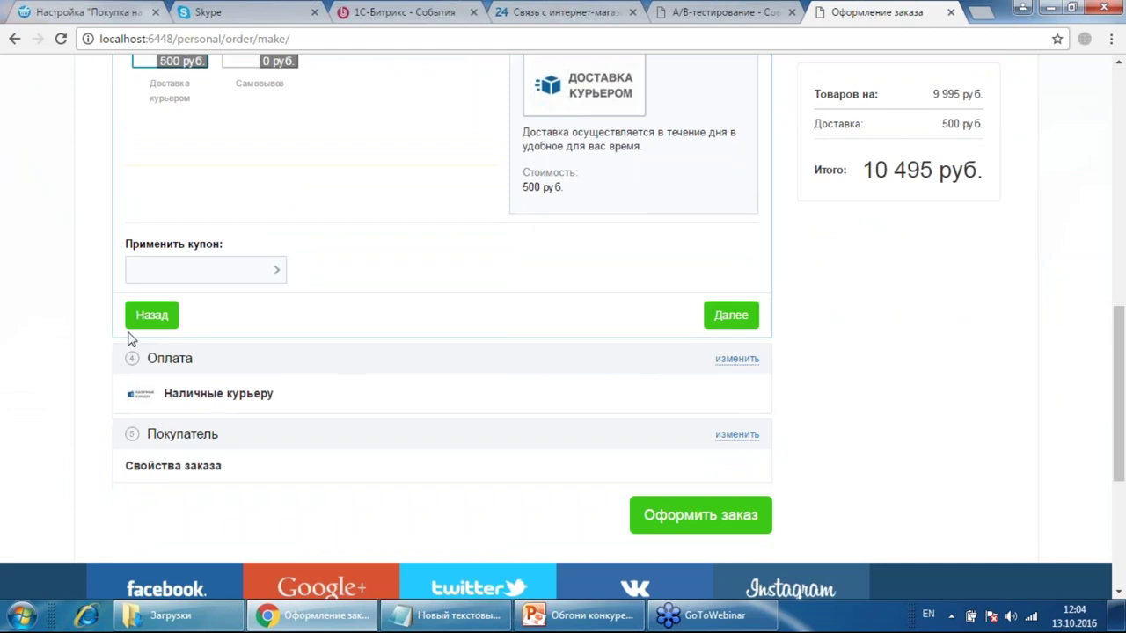
click(719, 517)
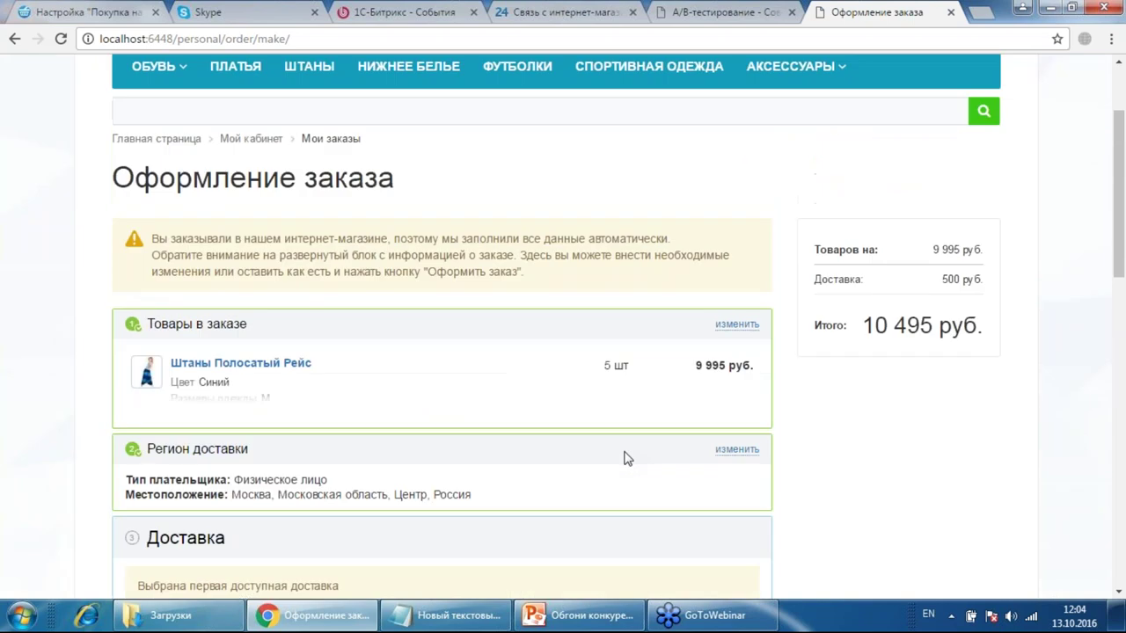
Reopen the delivery region, then keep courier delivery and cash payment to reach Покупатель
scroll(607, 456, down, 7)
scroll(570, 454, down, 2)
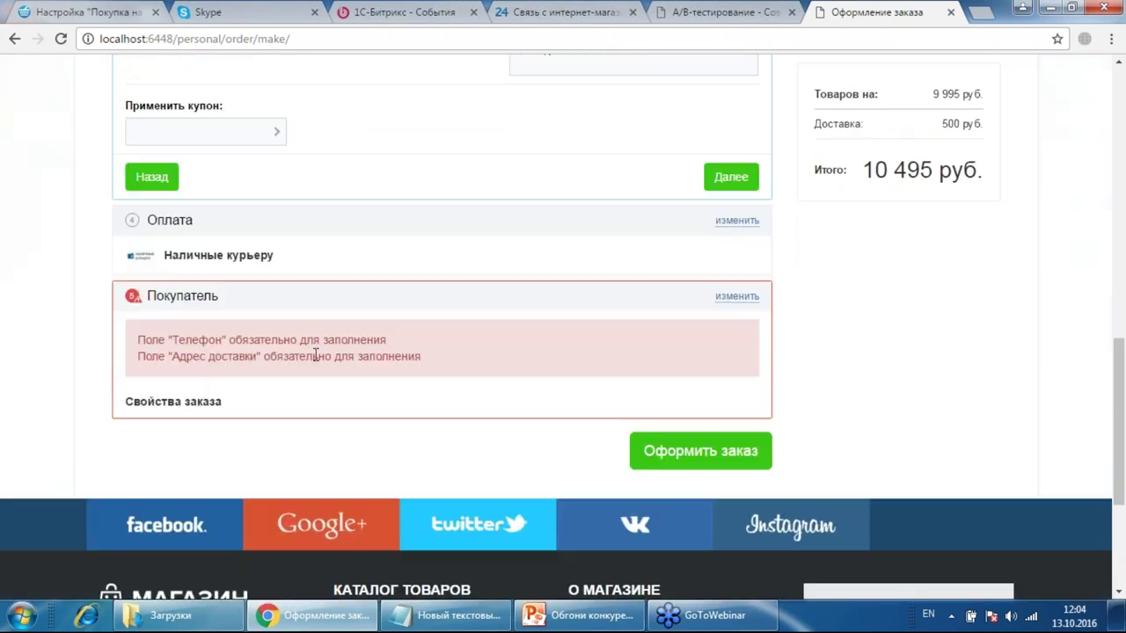
scroll(466, 361, up, 7)
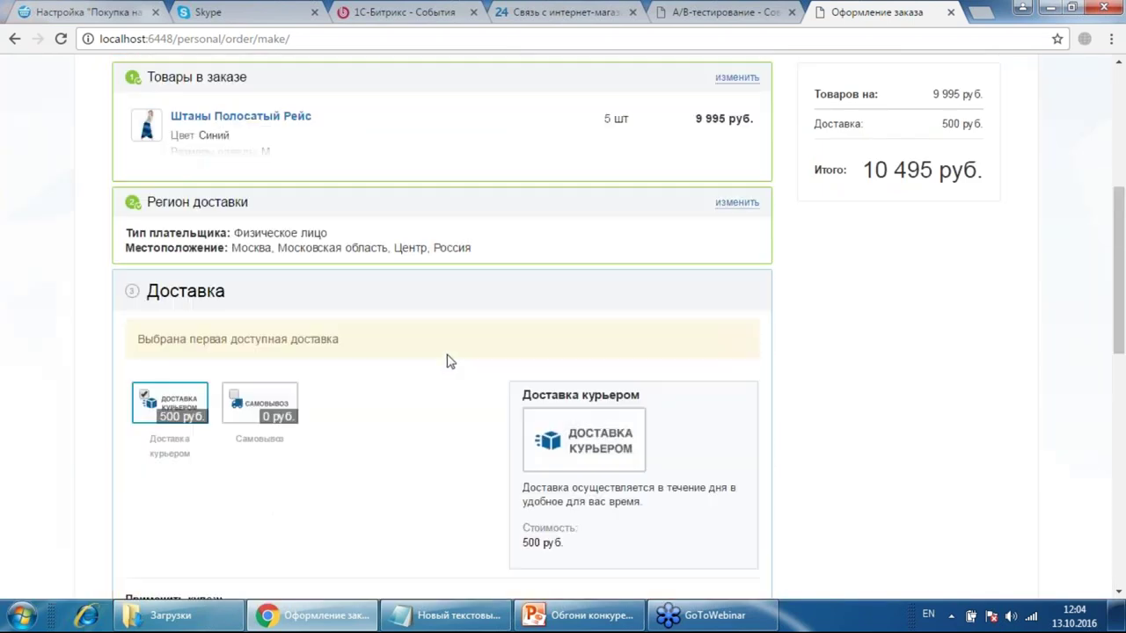
click(742, 203)
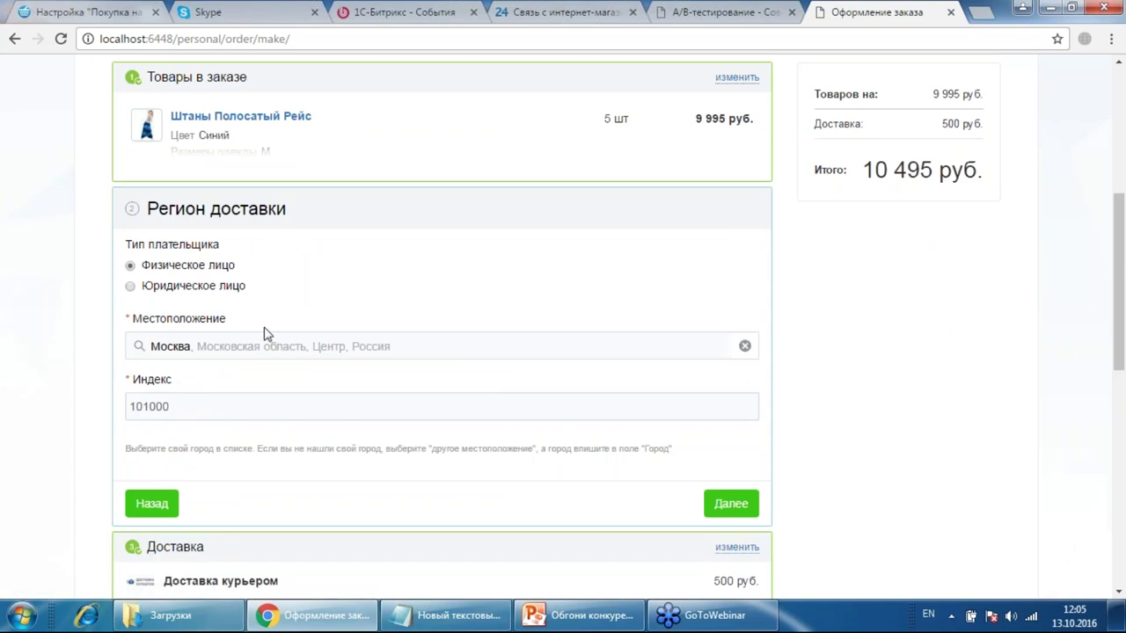
scroll(650, 364, down, 1)
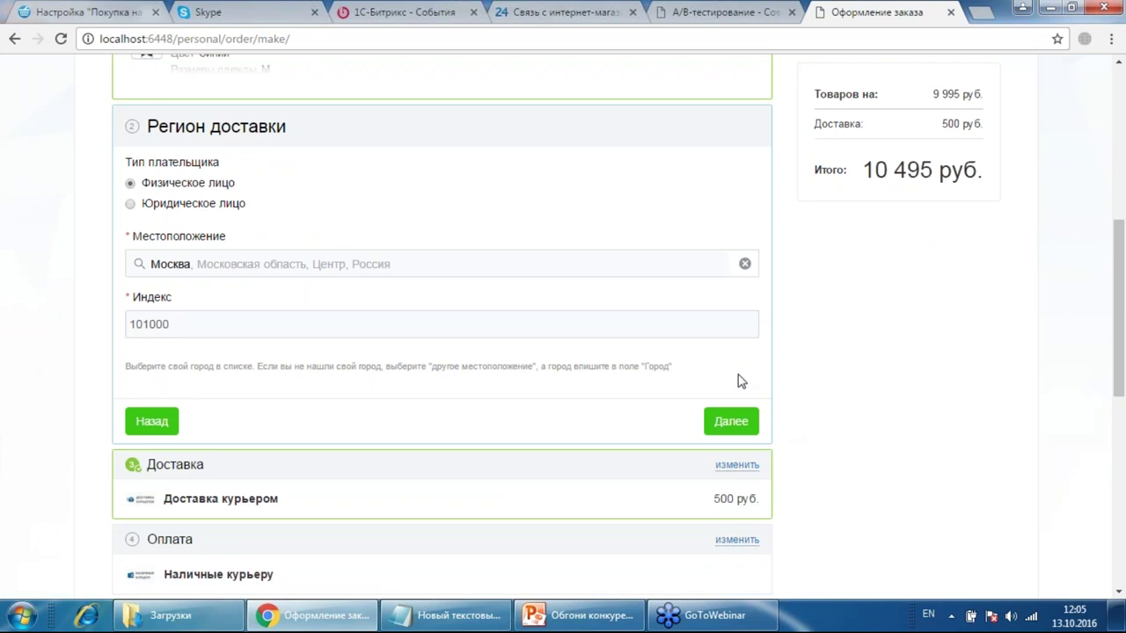
click(721, 428)
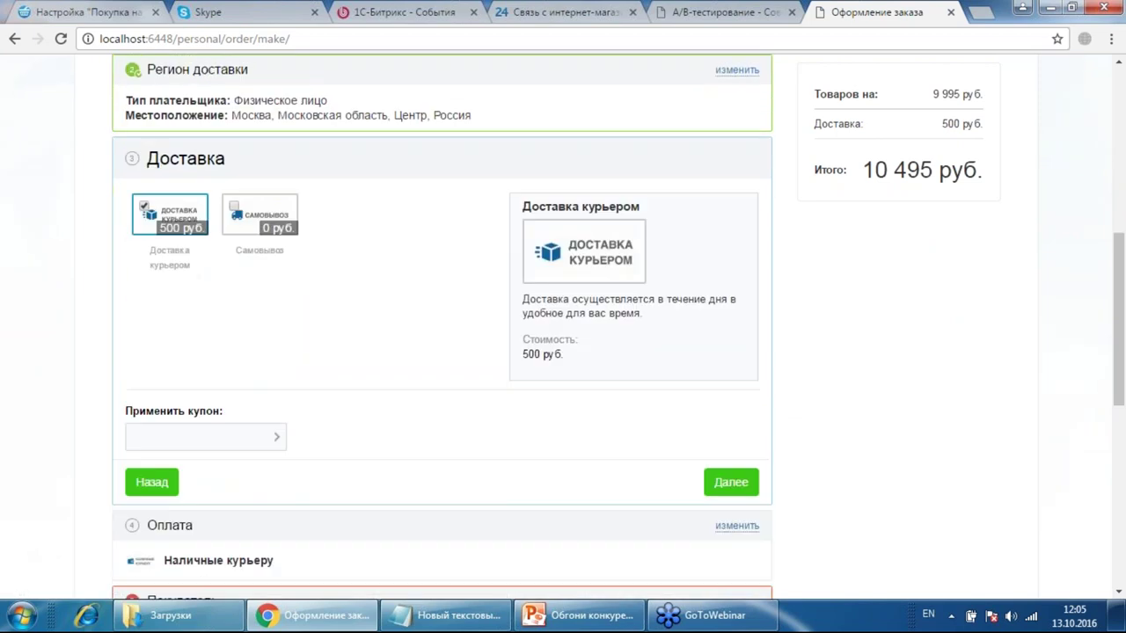
click(730, 485)
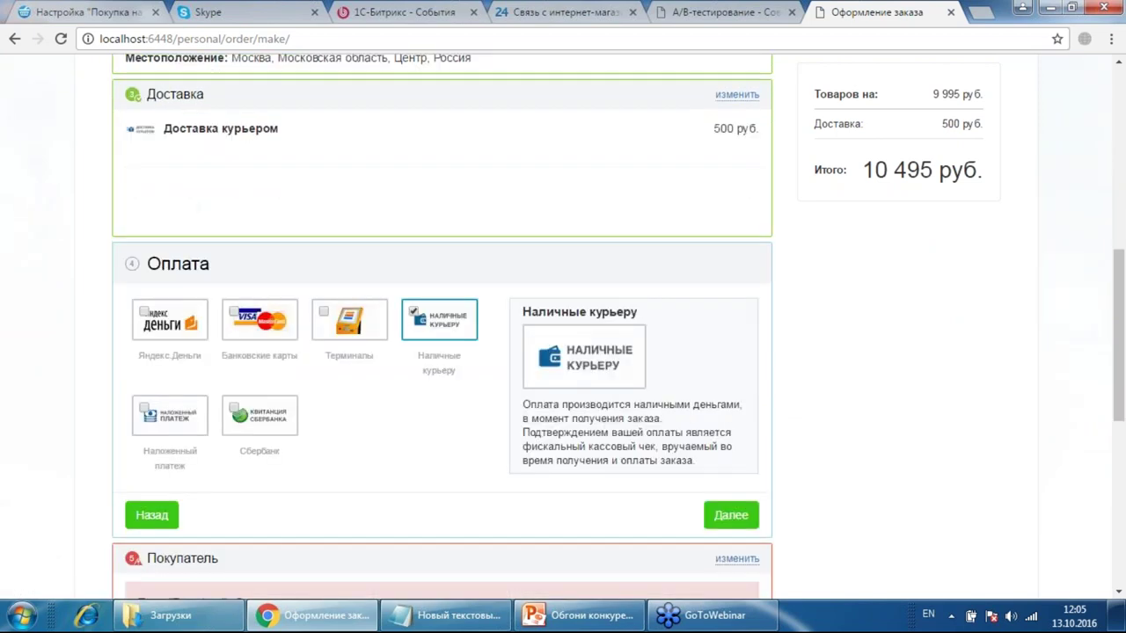
click(731, 402)
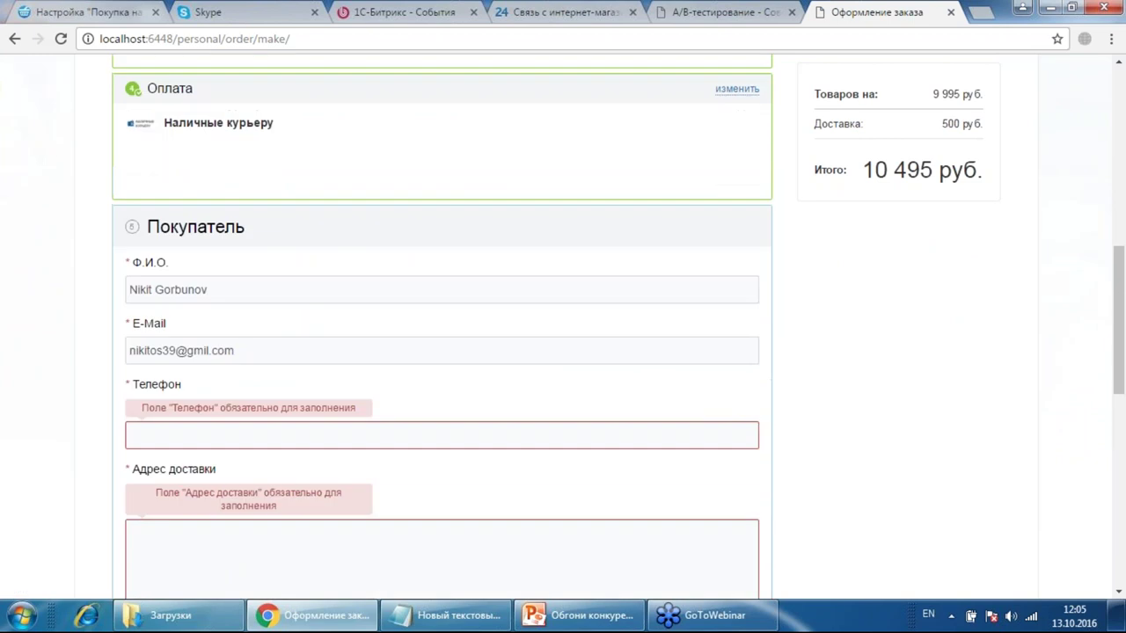
Enter the buyer's phone number and the delivery address, typing the address in the Russian layout
click(227, 352)
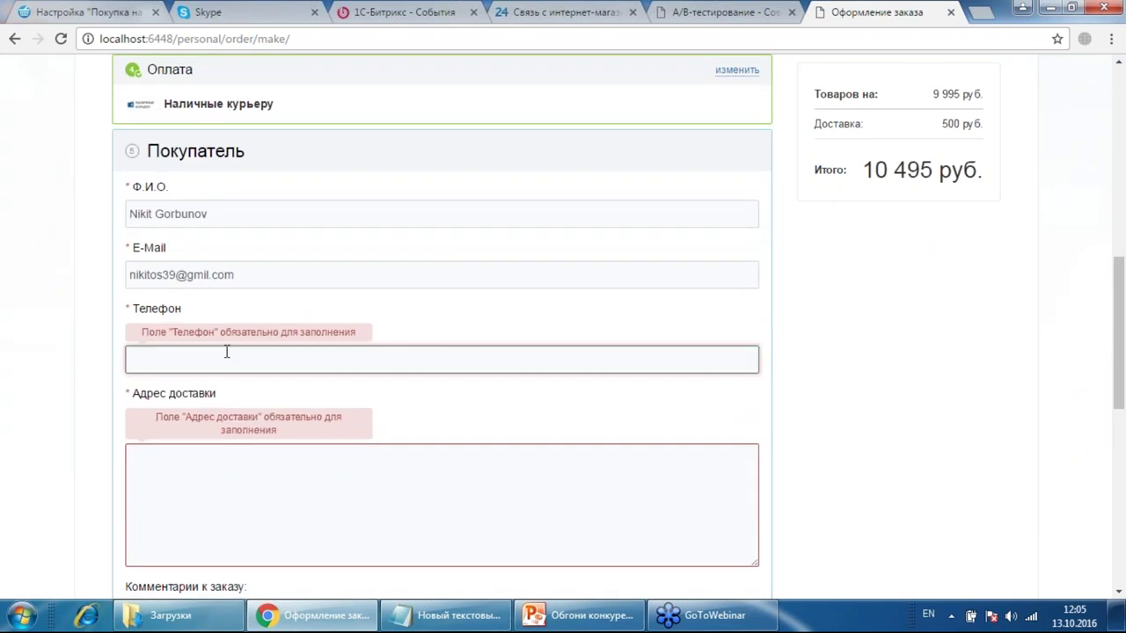
text(2128506)
click(226, 486)
text(Vjcrd)
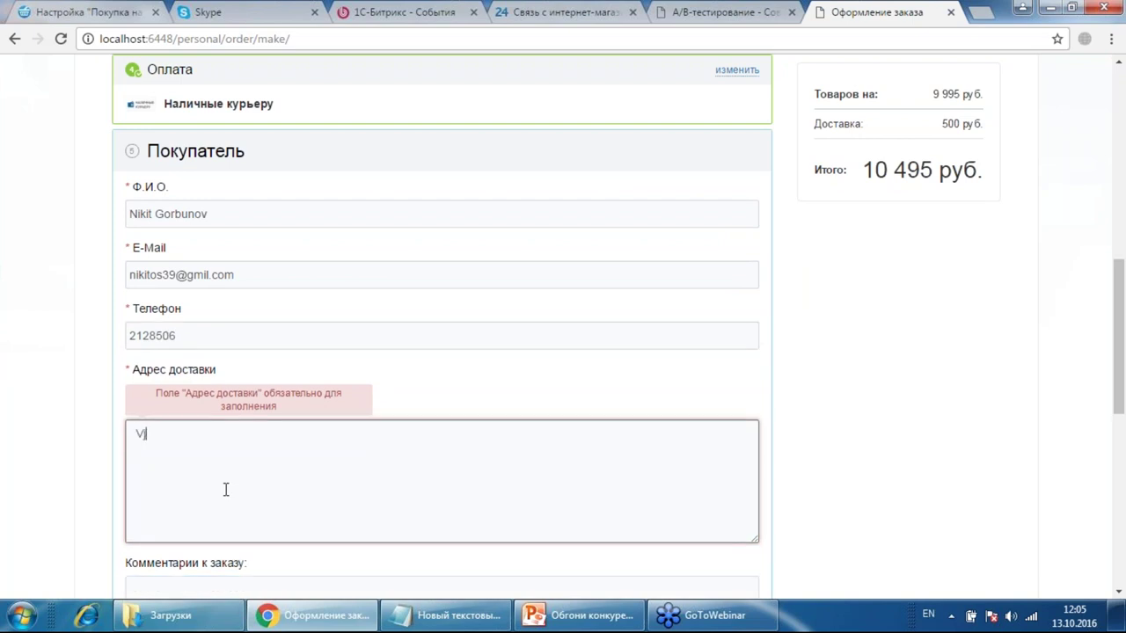
key(BackSpace)
key(BackSpace)
key(BackSpace)
key(BackSpace)
key(BackSpace)
key(alt+shift)
text(Москва, Красна Площа)
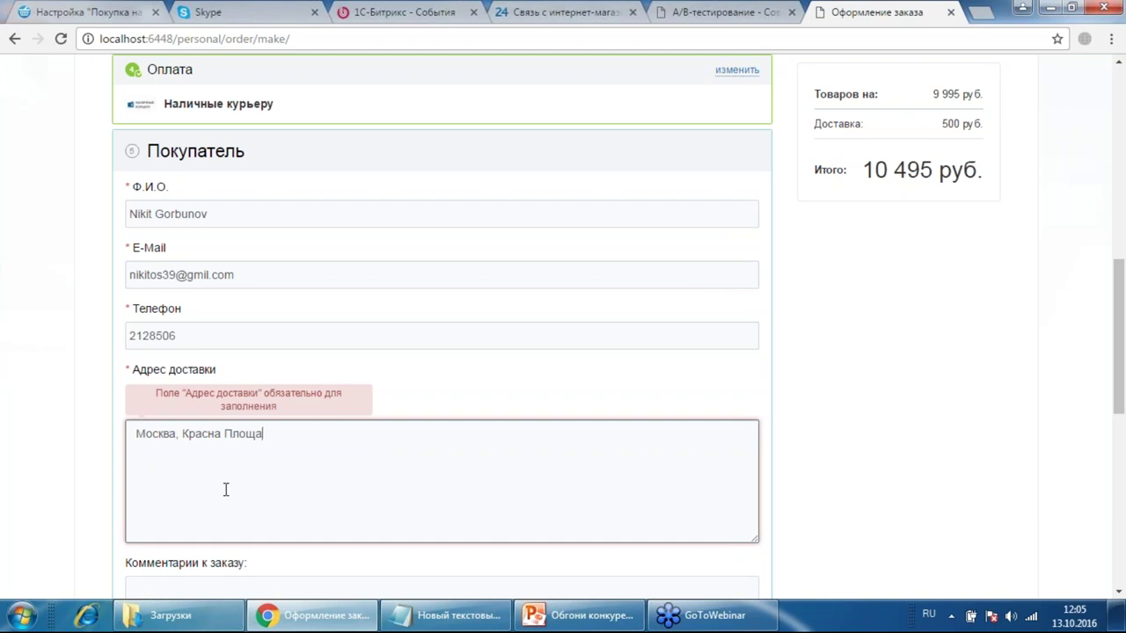
text(дь, 1)
scroll(787, 379, down, 3)
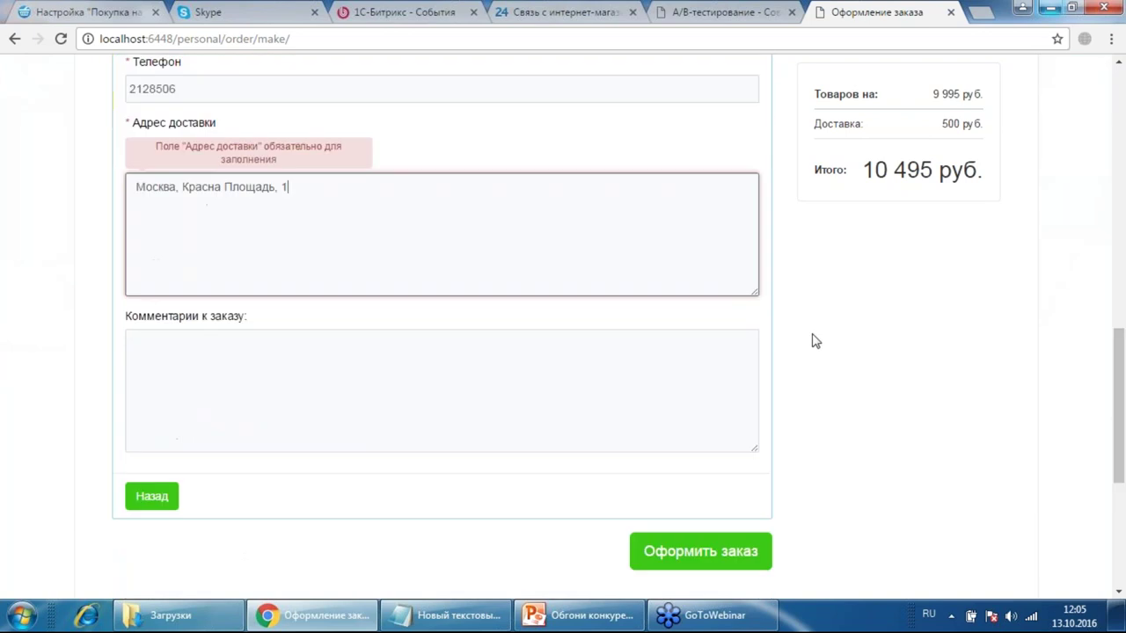
click(945, 428)
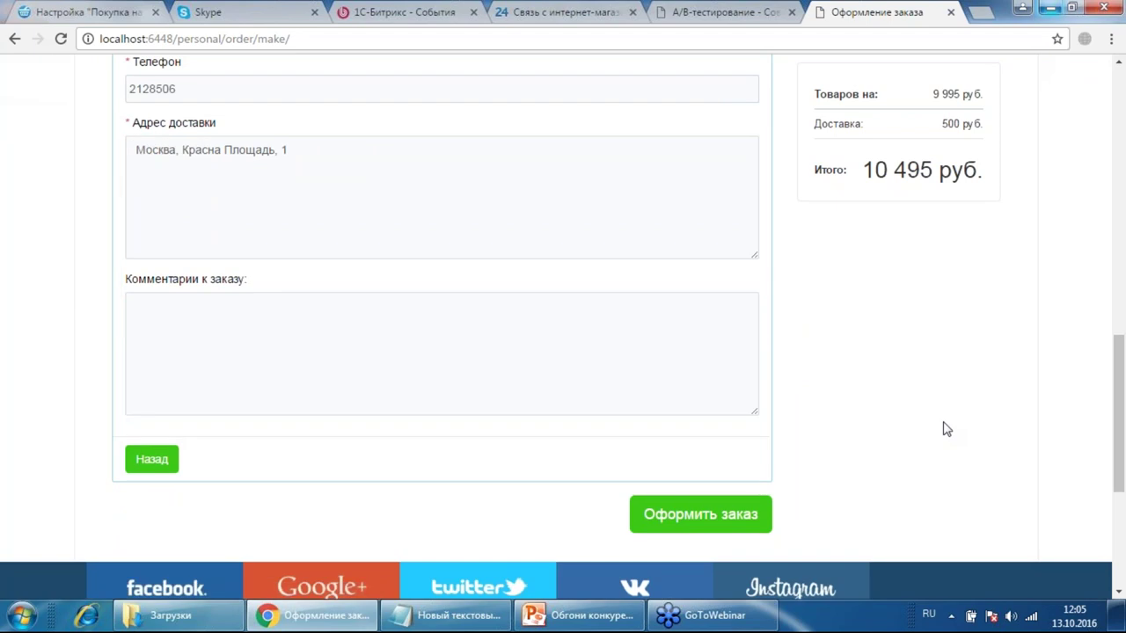
scroll(925, 364, up, 1)
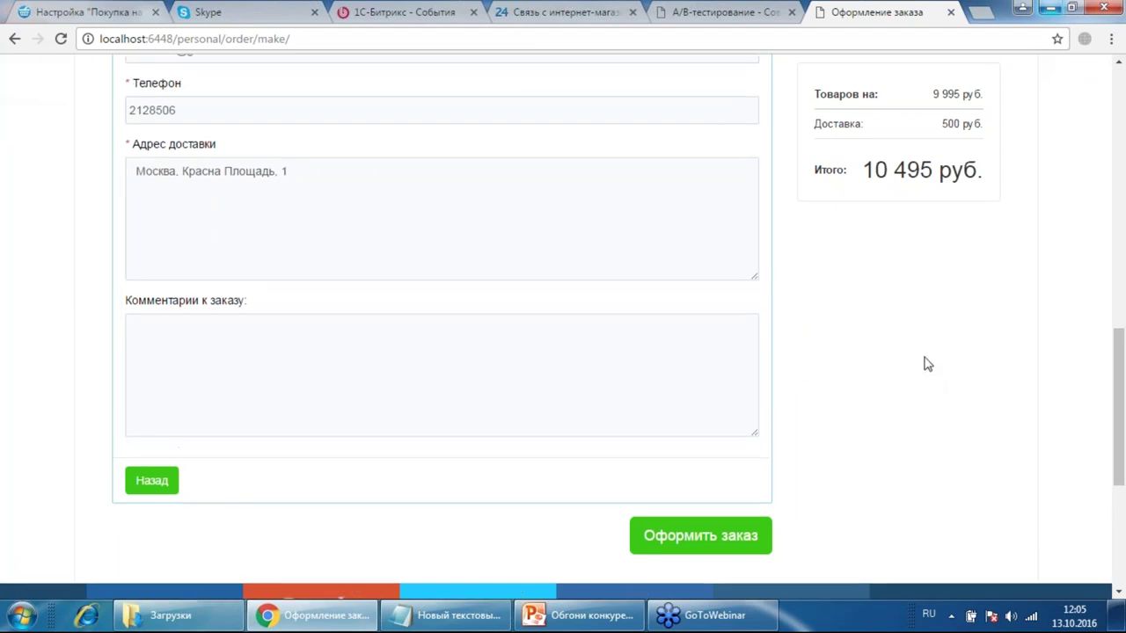
scroll(912, 376, down, 3)
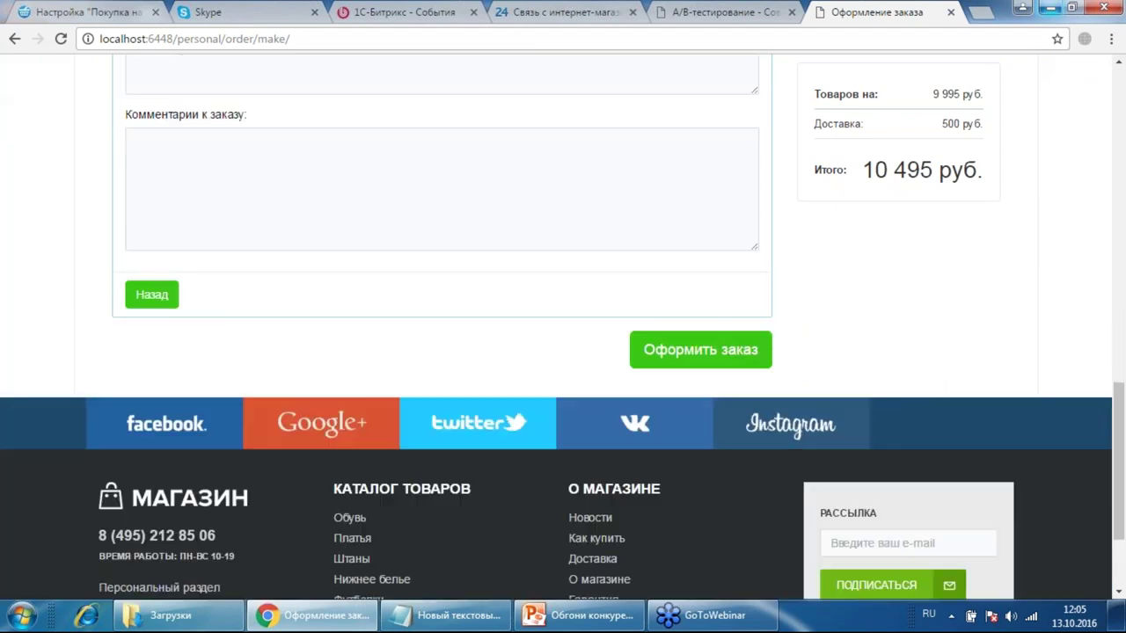
Place order №6 with cash-to-courier payment, then open the personal section's order list
click(738, 350)
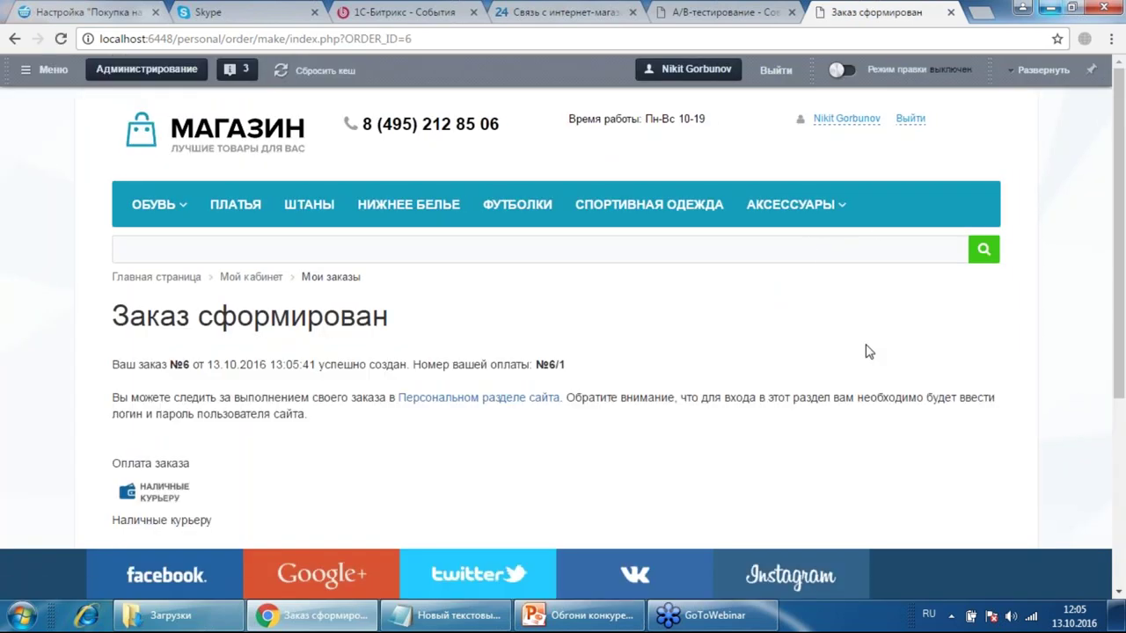
scroll(868, 352, down, 3)
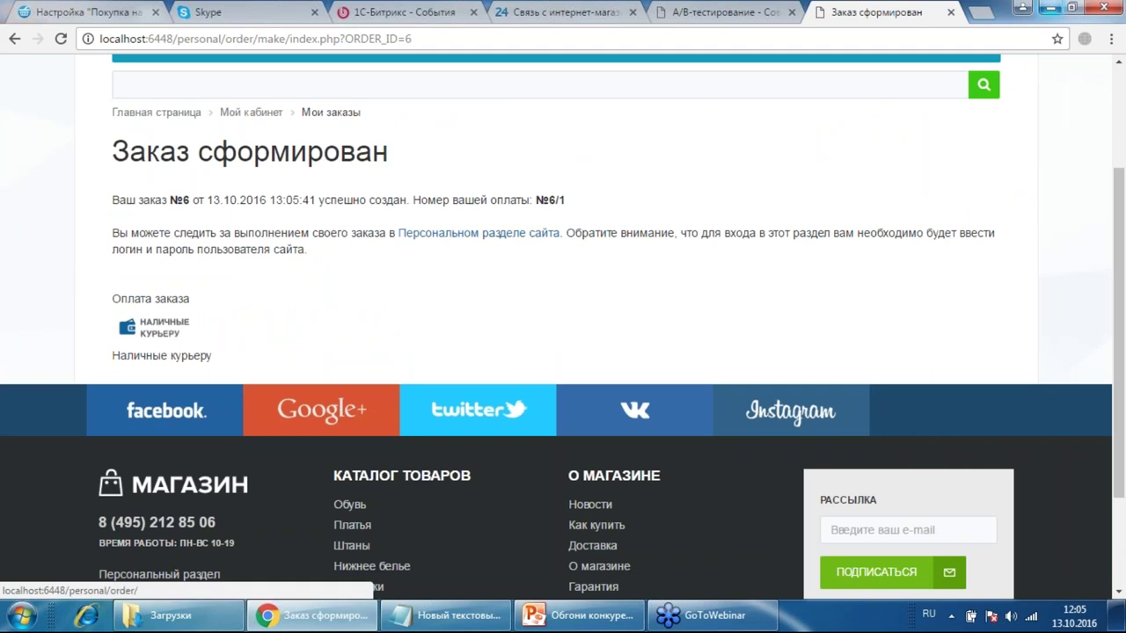
click(159, 574)
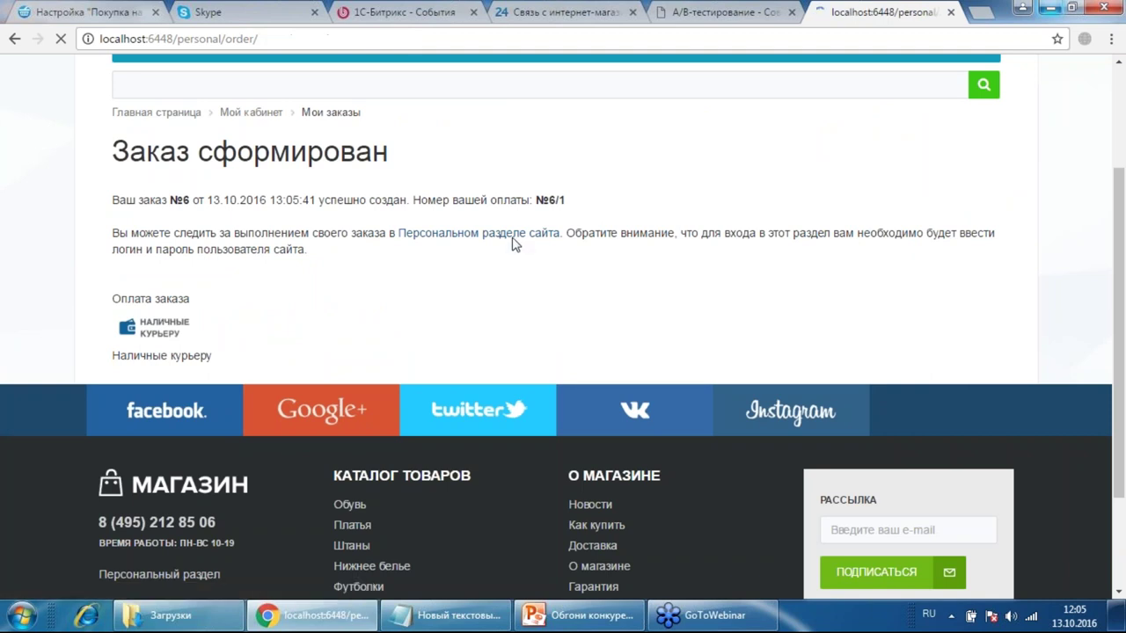
scroll(560, 289, down, 5)
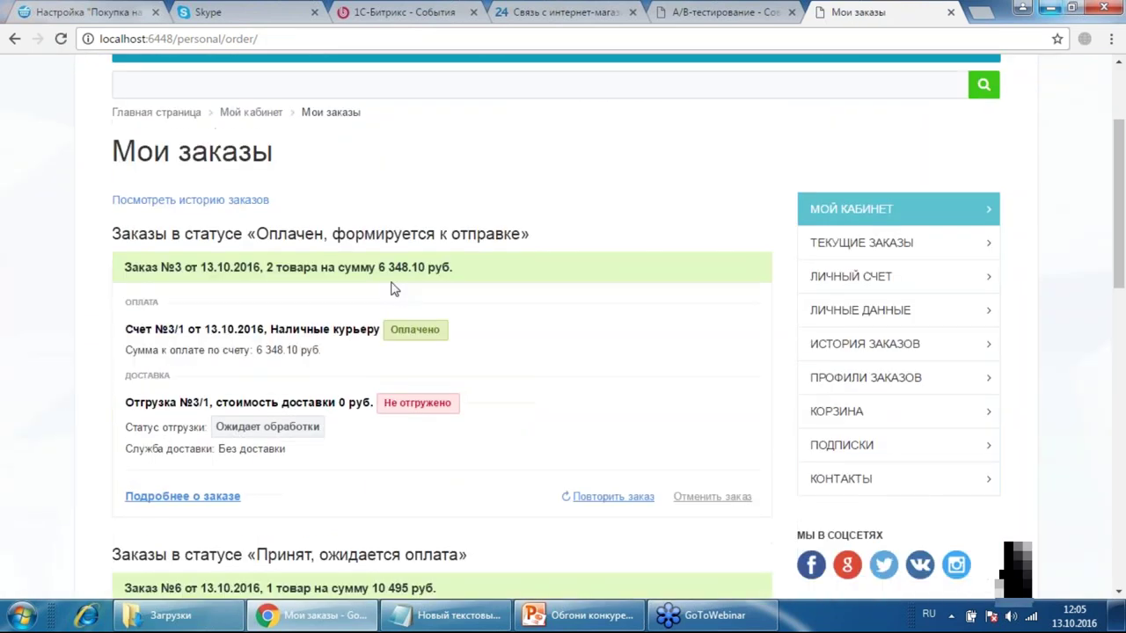
scroll(405, 271, down, 1)
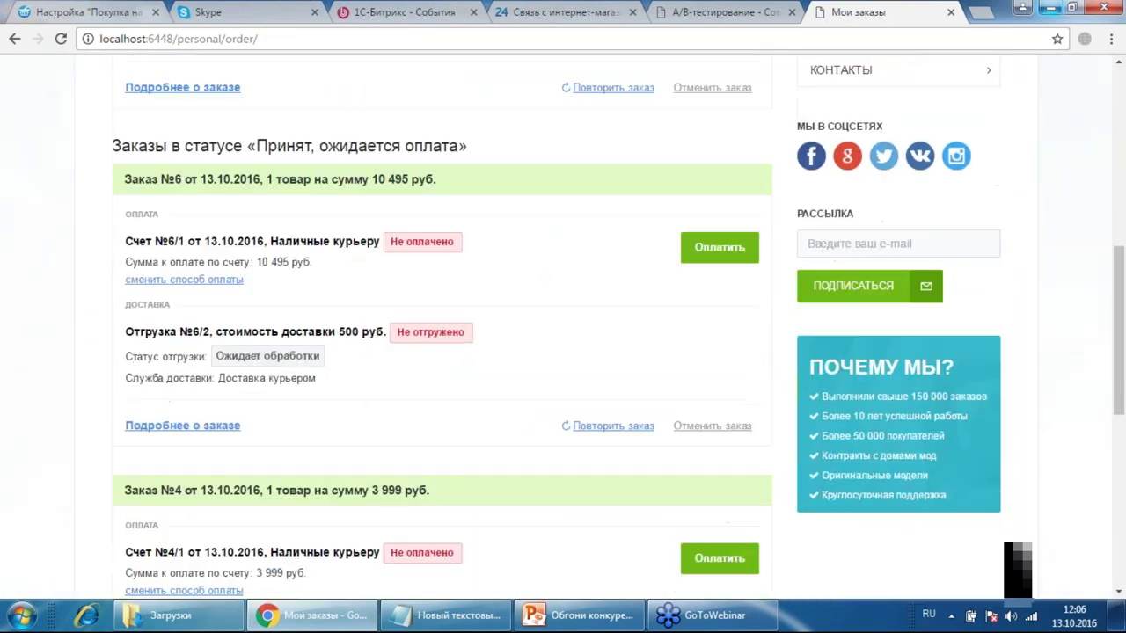
scroll(442, 276, down, 5)
scroll(443, 276, up, 5)
scroll(444, 284, up, 1)
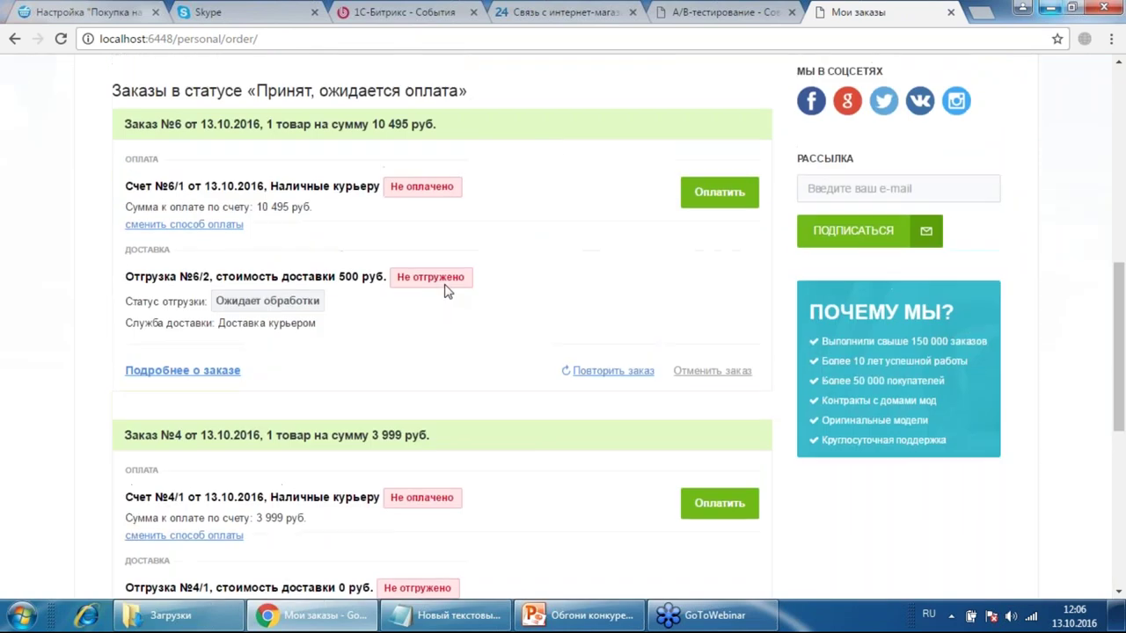
scroll(444, 290, up, 5)
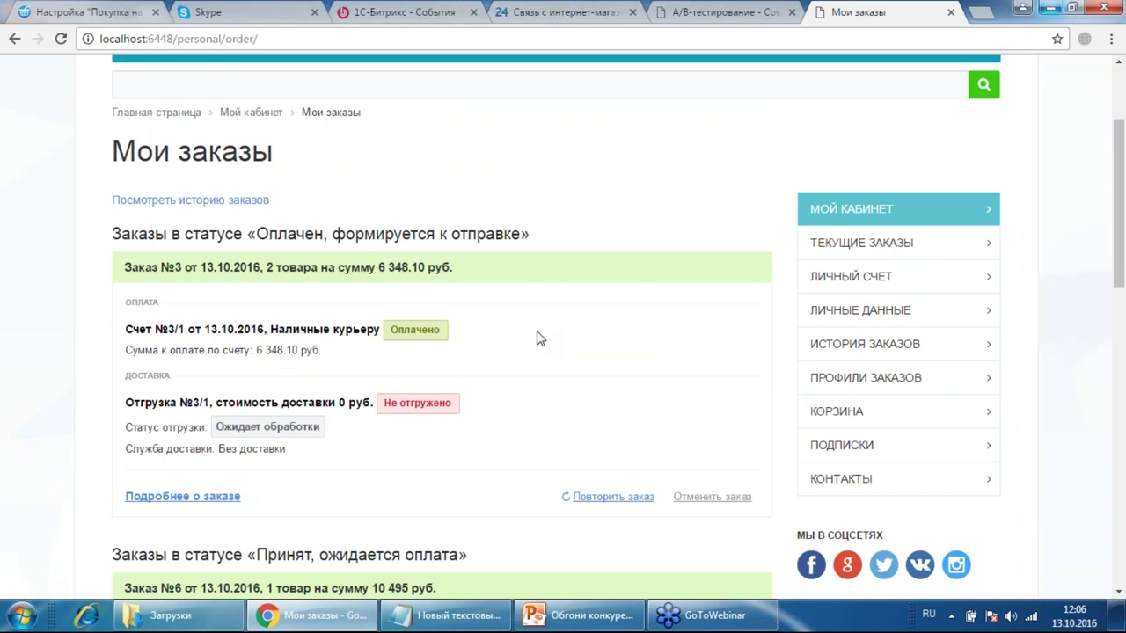
scroll(533, 334, up, 1)
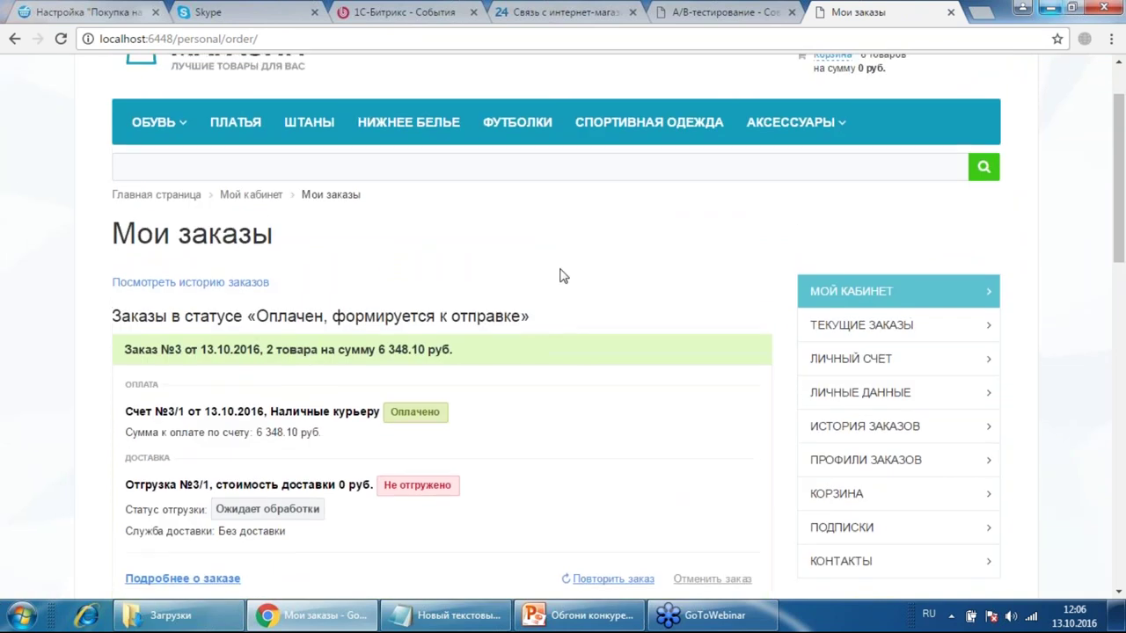
scroll(563, 276, down, 10)
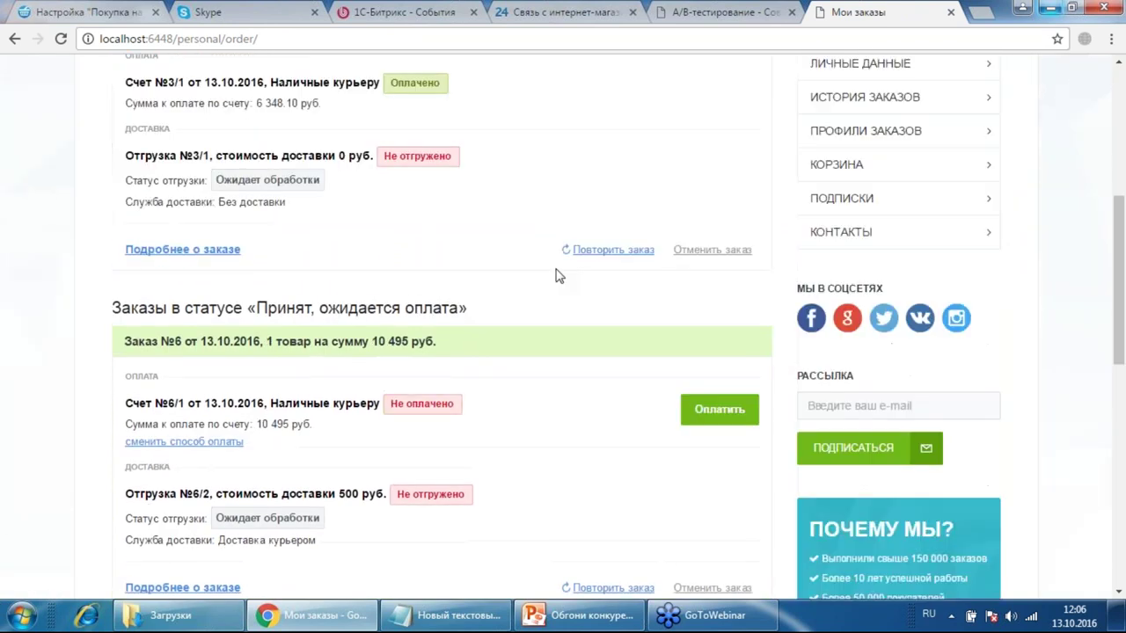
scroll(555, 276, up, 10)
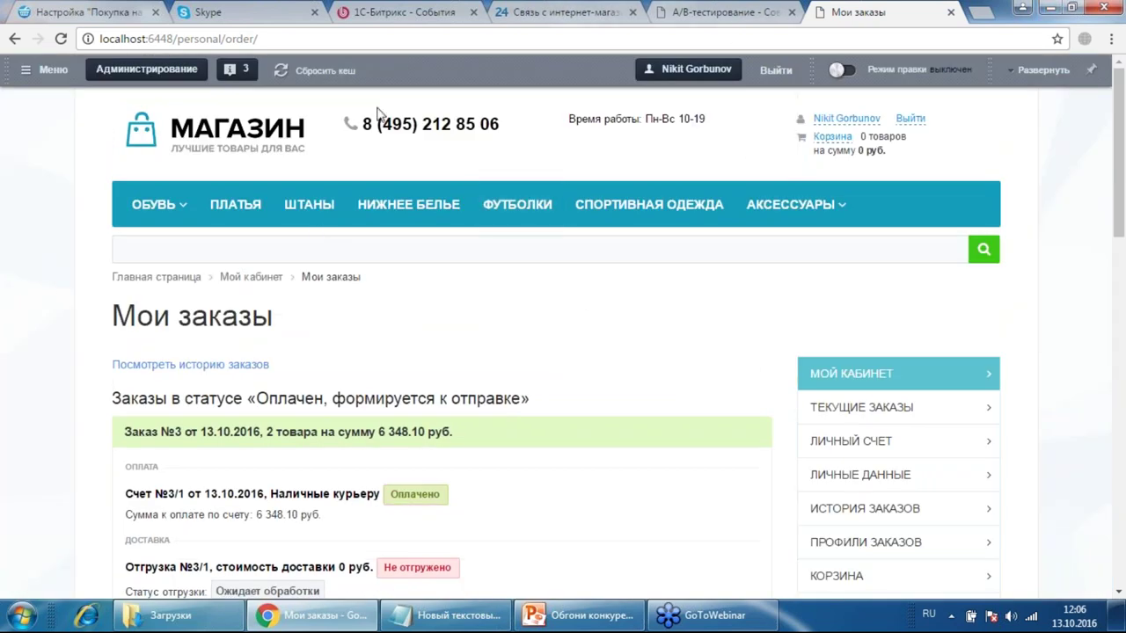
Open the admin area's Магазин > Заказы list of shop orders
click(149, 70)
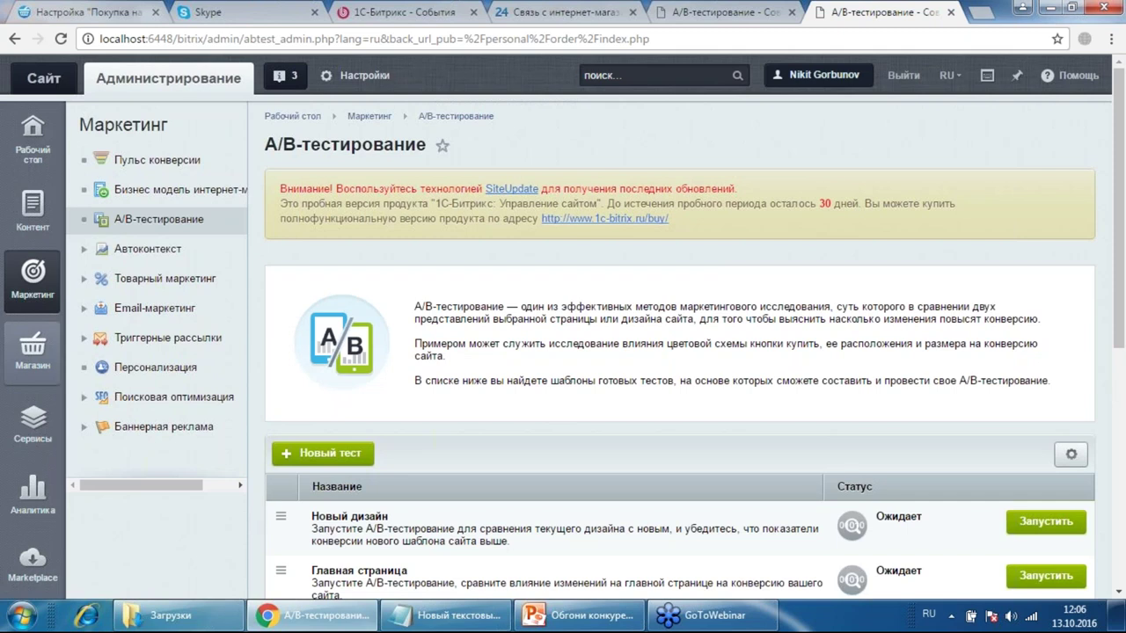
click(33, 348)
click(83, 161)
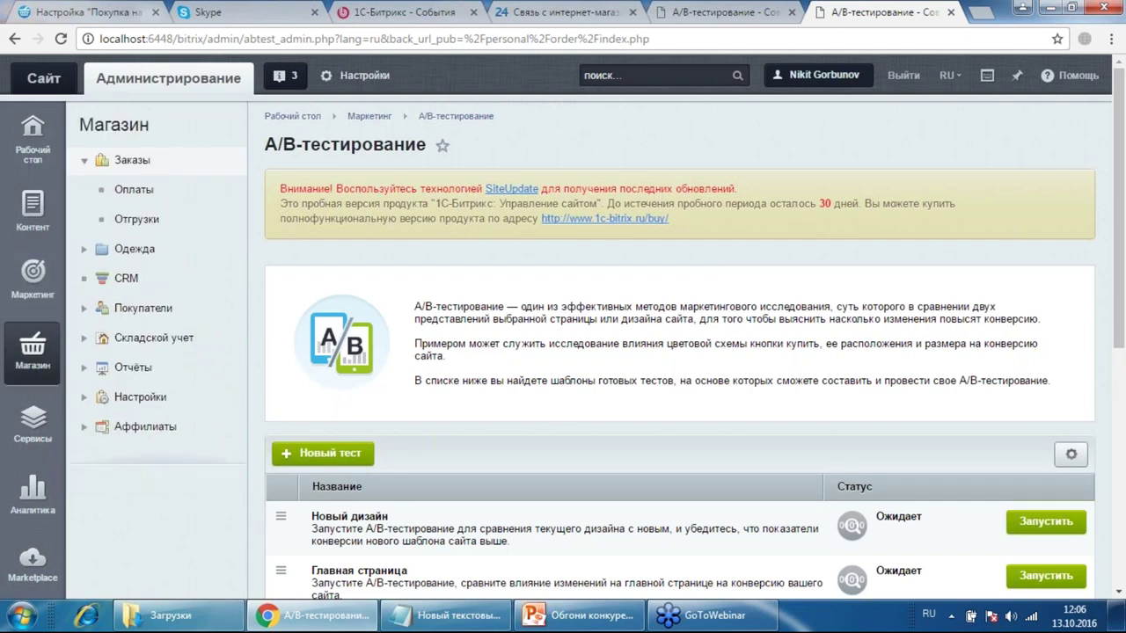
click(137, 162)
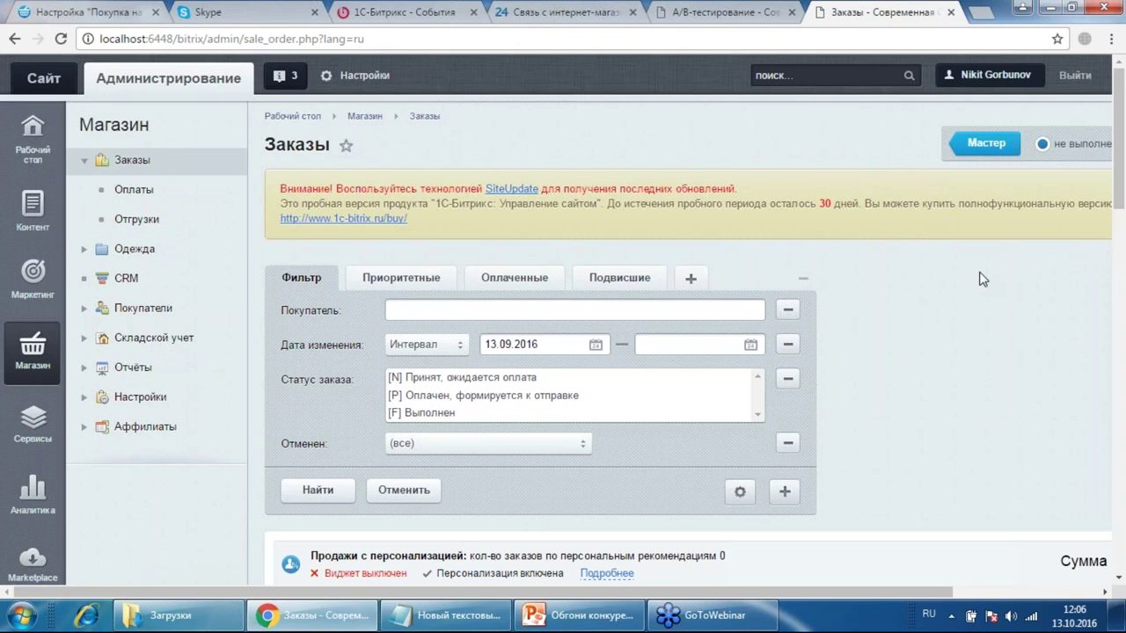
Collapse the left section menu so the orders table is wider
scroll(977, 275, down, 1)
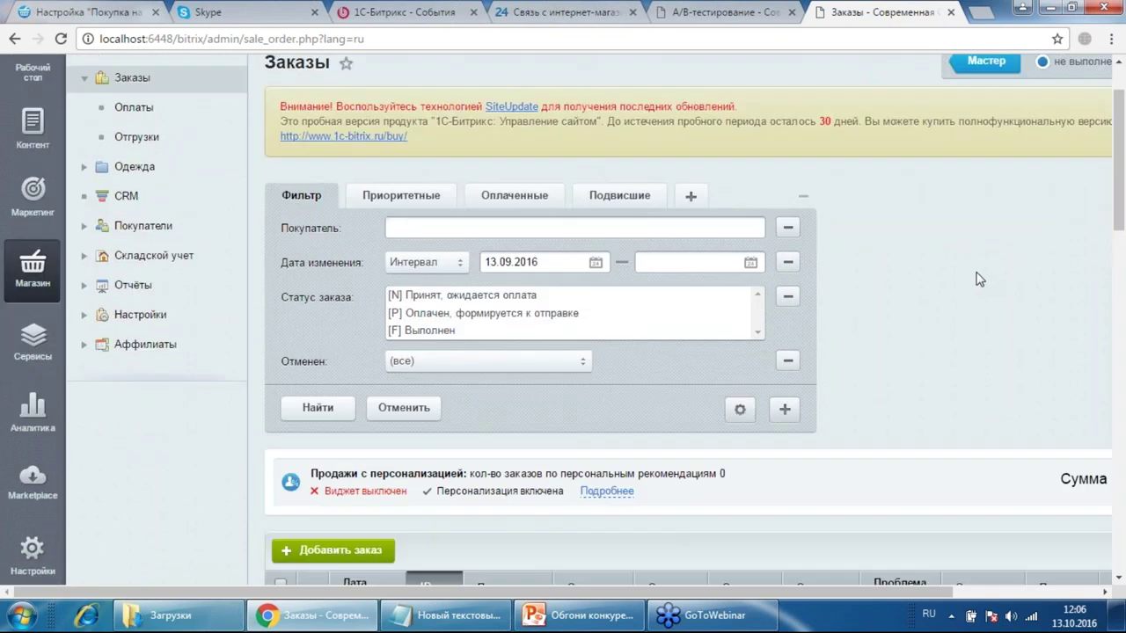
scroll(967, 273, down, 1)
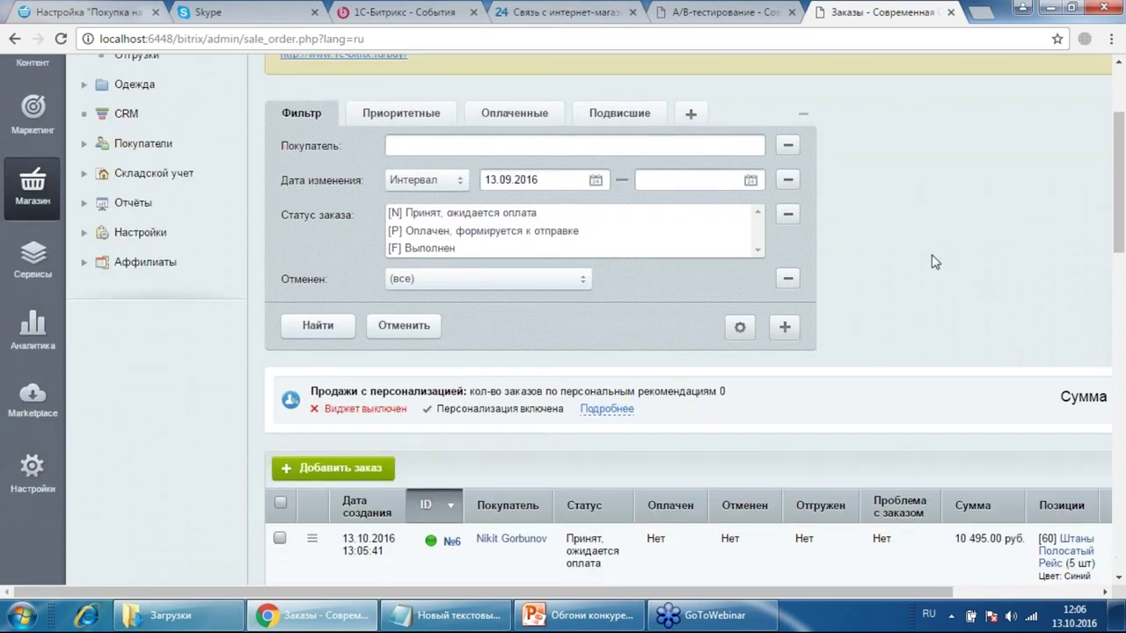
mouse_move(249, 336)
click(251, 338)
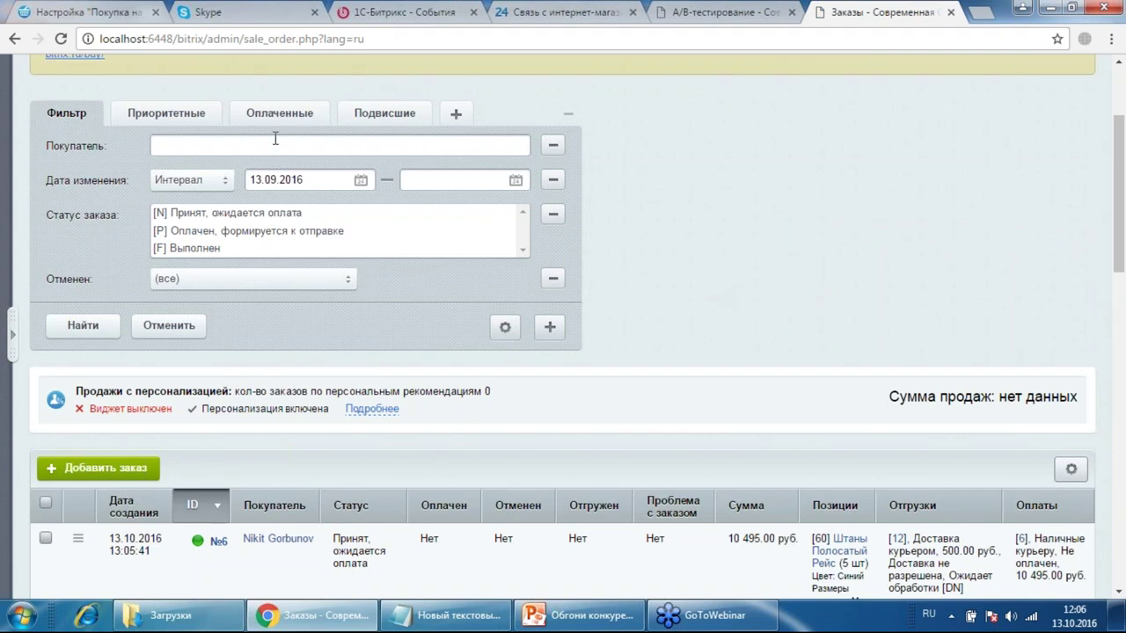
Change the Приоритетные filter's minimum order cost from 10000 to 100000 and save the filter
click(188, 121)
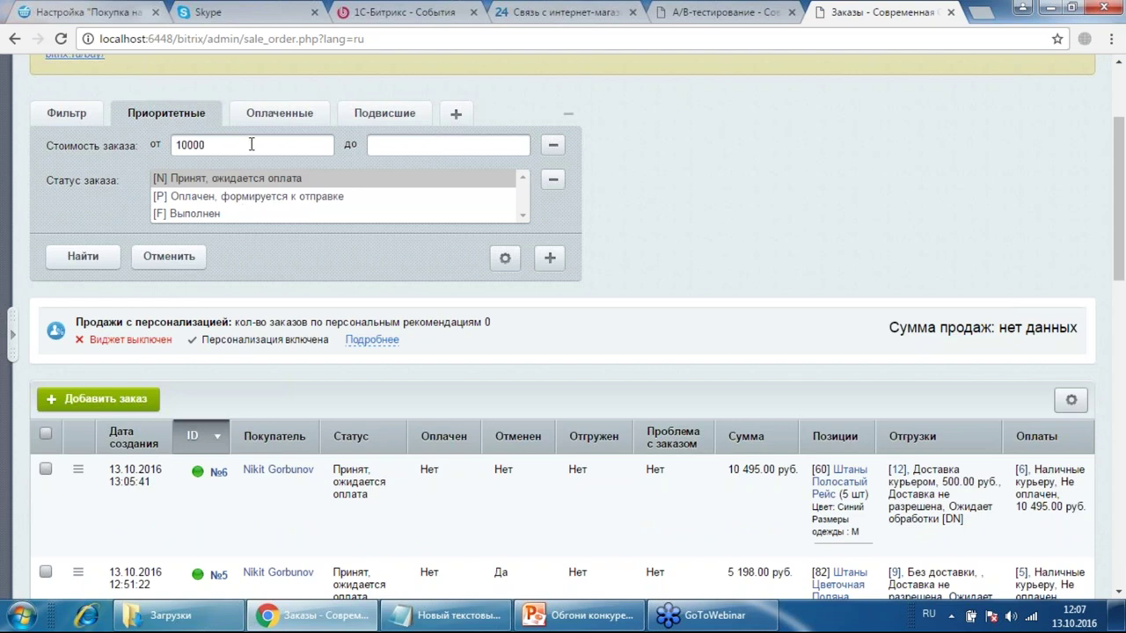
text(0)
key(shift+Left)
key(shift+Left)
key(shift+Left)
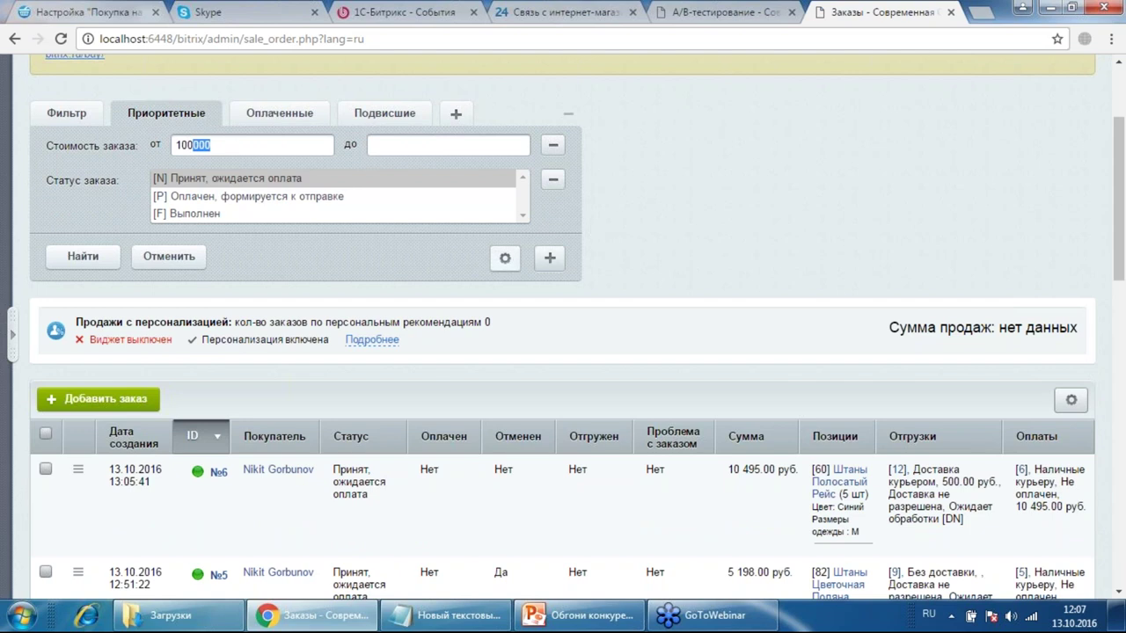
click(505, 258)
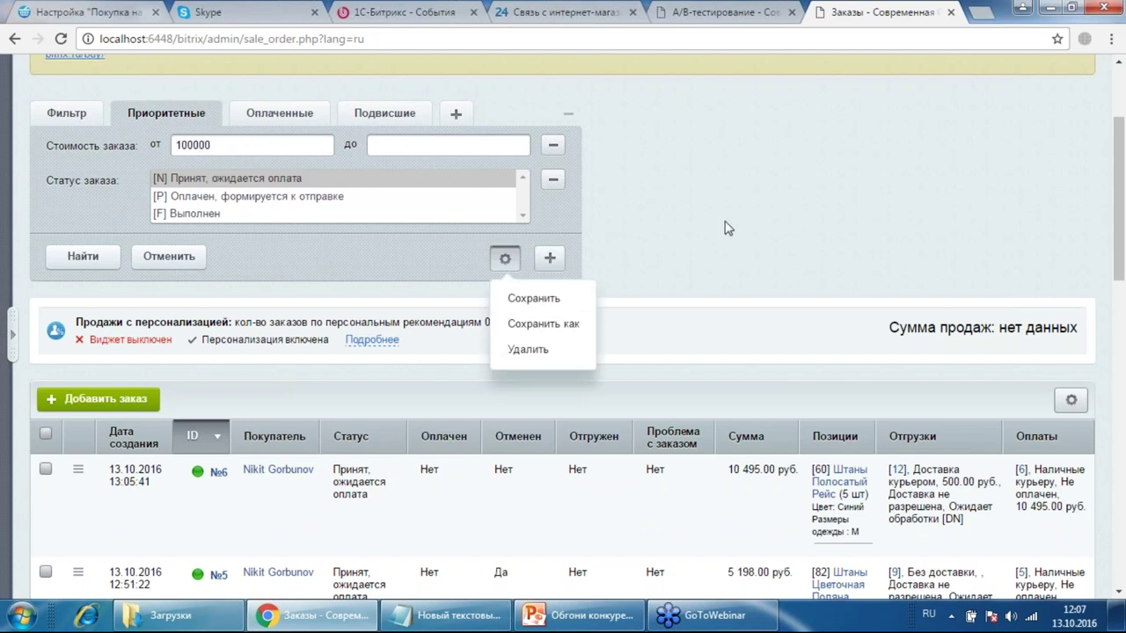
click(527, 300)
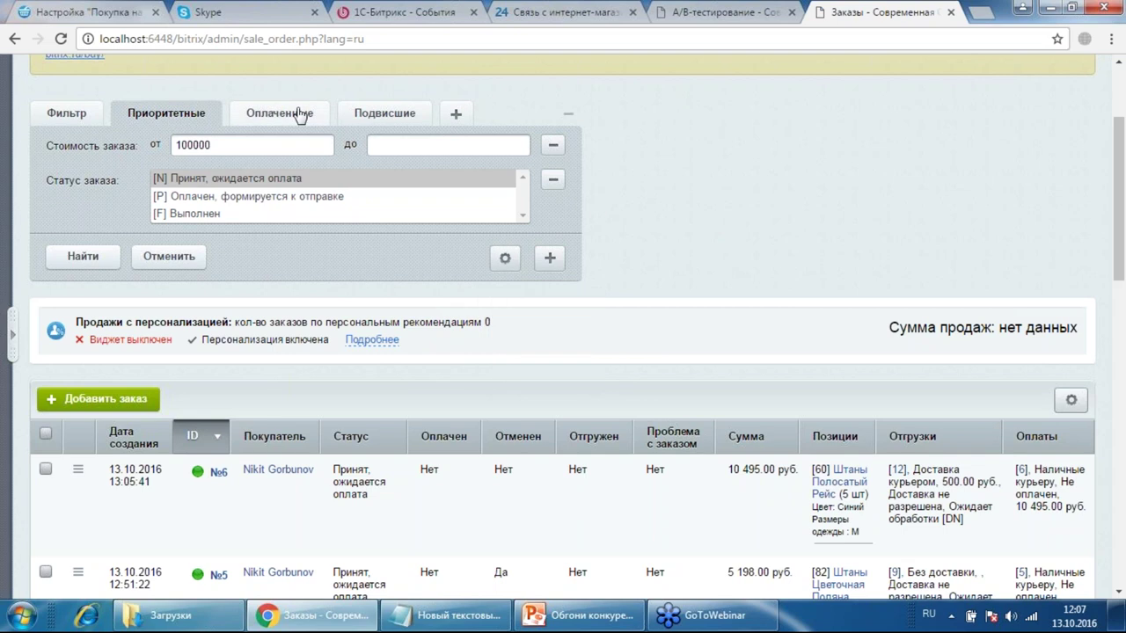
Run the Подвисшие saved filter, which returns no orders, then switch back to the Фильтр tab
click(300, 114)
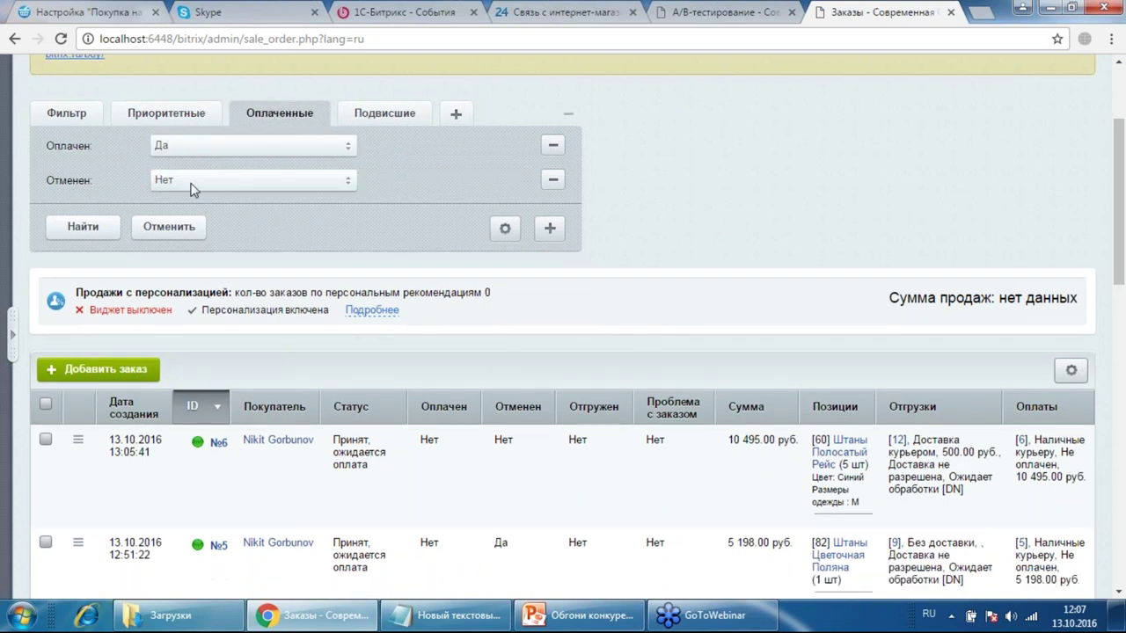
click(405, 128)
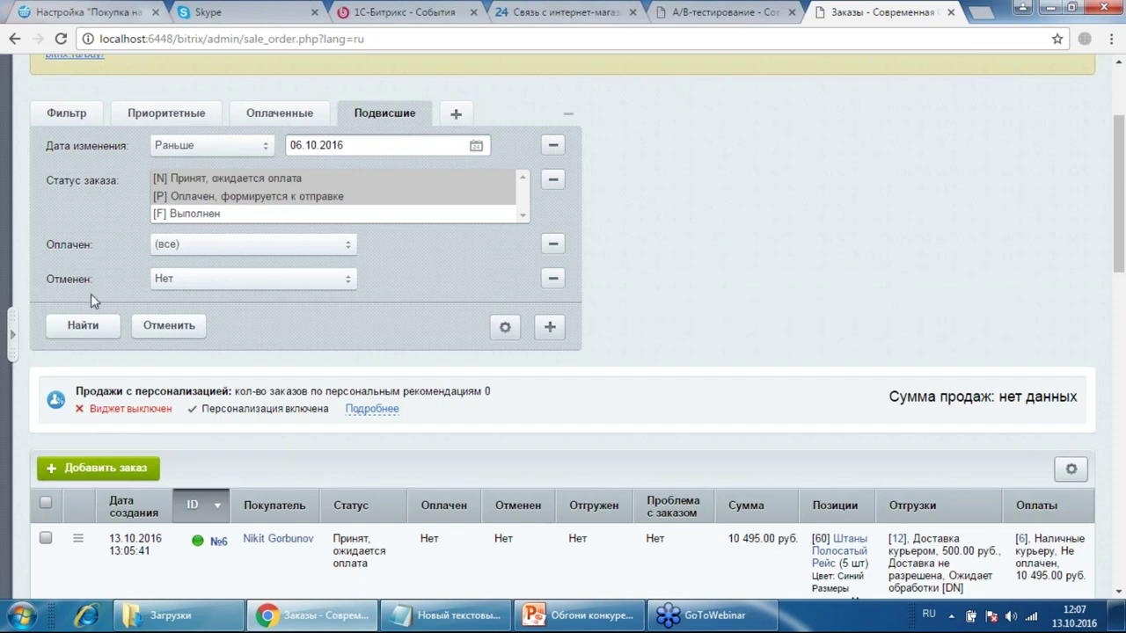
click(82, 325)
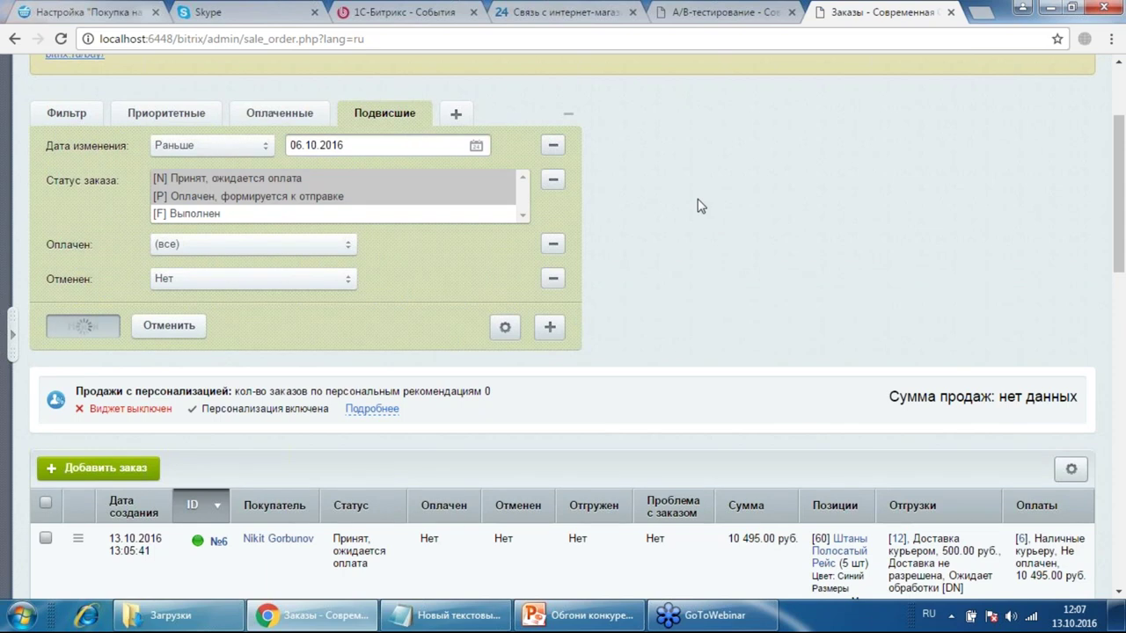
scroll(697, 201, down, 1)
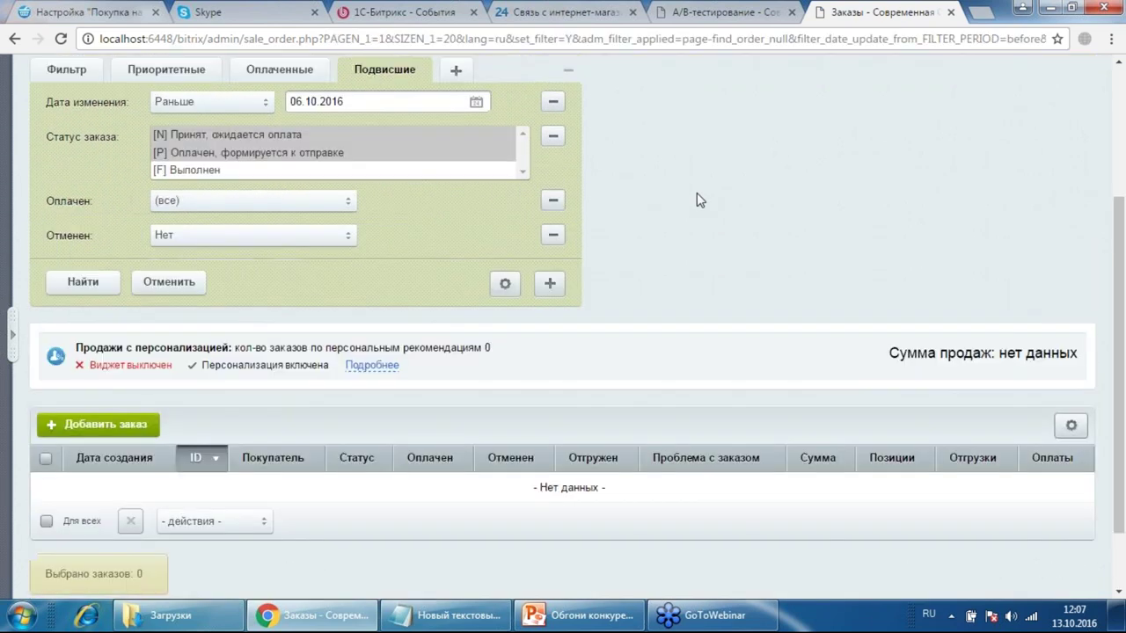
scroll(697, 201, up, 3)
scroll(81, 194, down, 1)
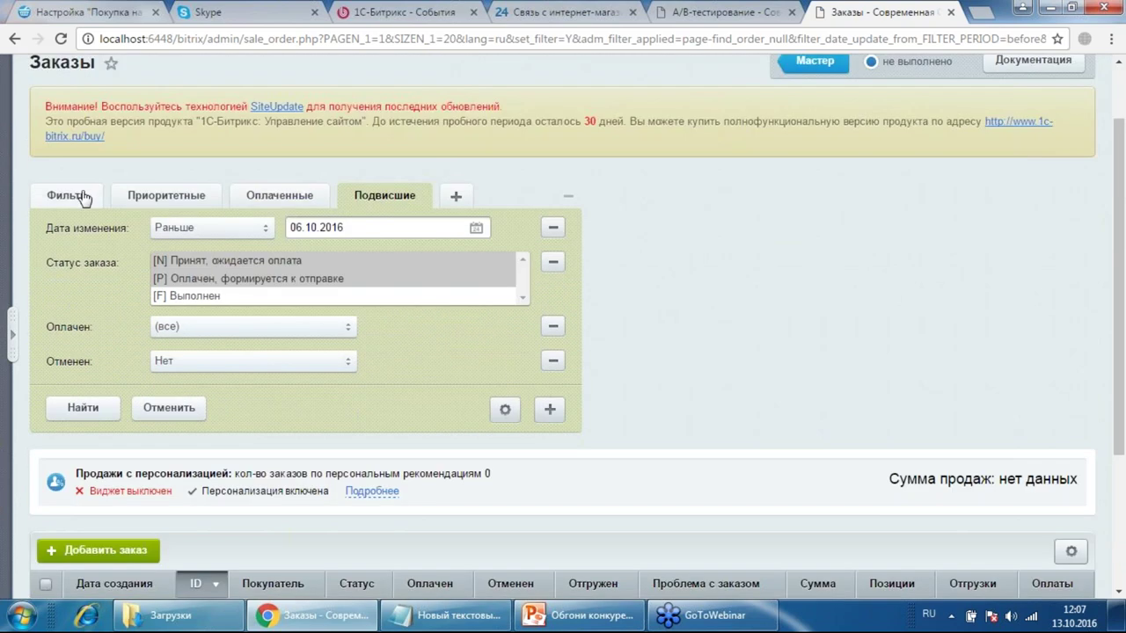
click(82, 197)
scroll(447, 216, down, 1)
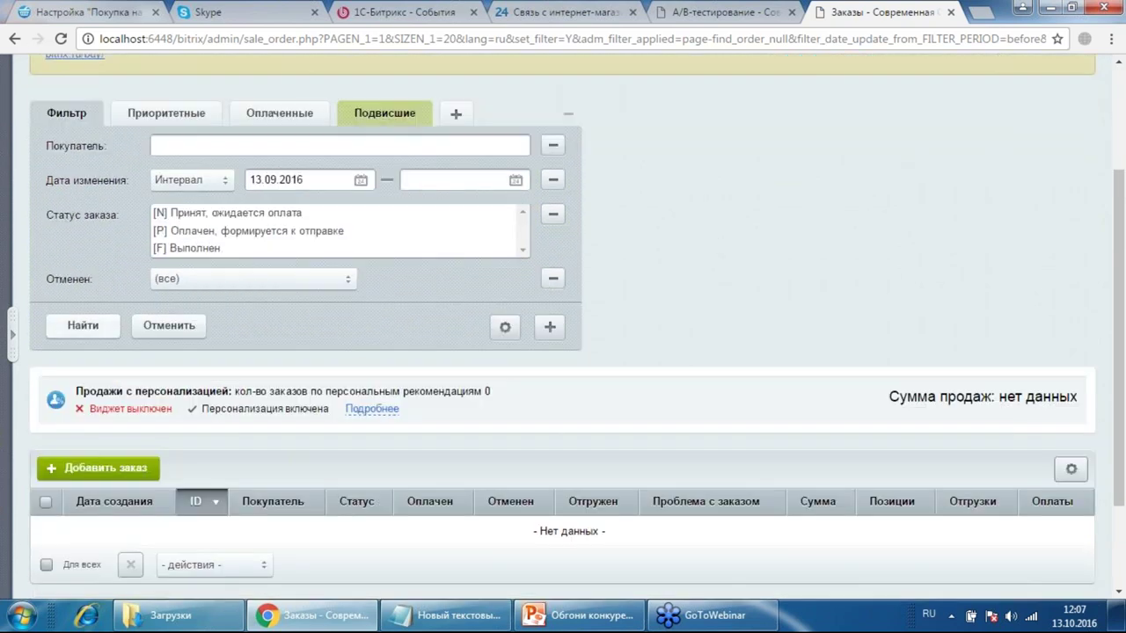
Add the Платежные системы field to the order filter
click(550, 330)
scroll(682, 250, down, 1)
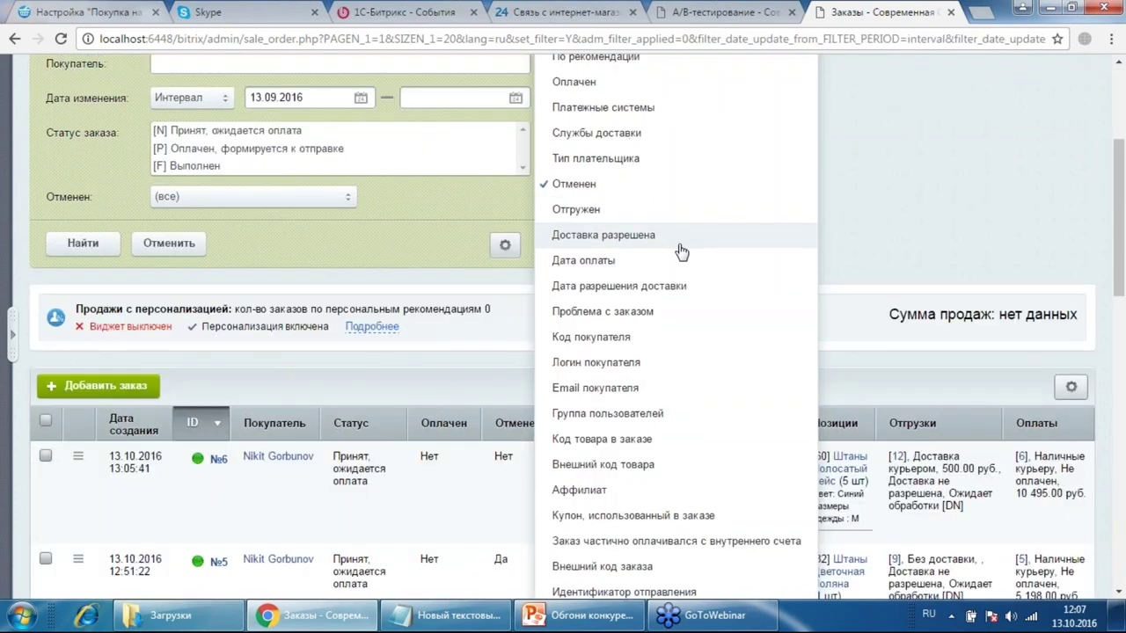
scroll(683, 252, down, 1)
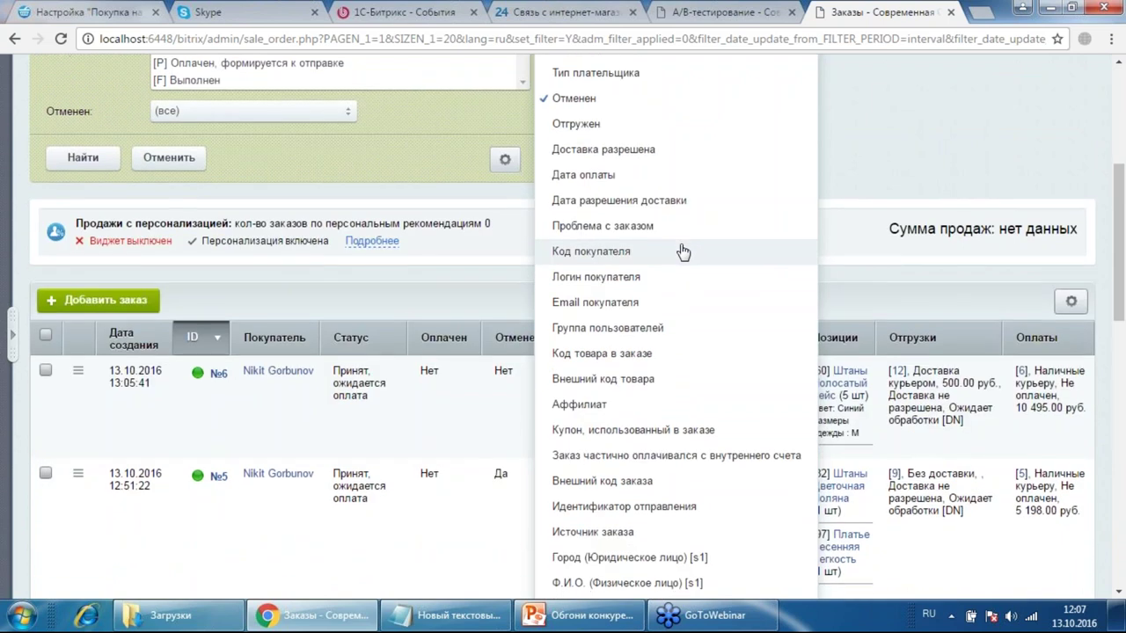
scroll(684, 252, down, 3)
scroll(683, 252, up, 6)
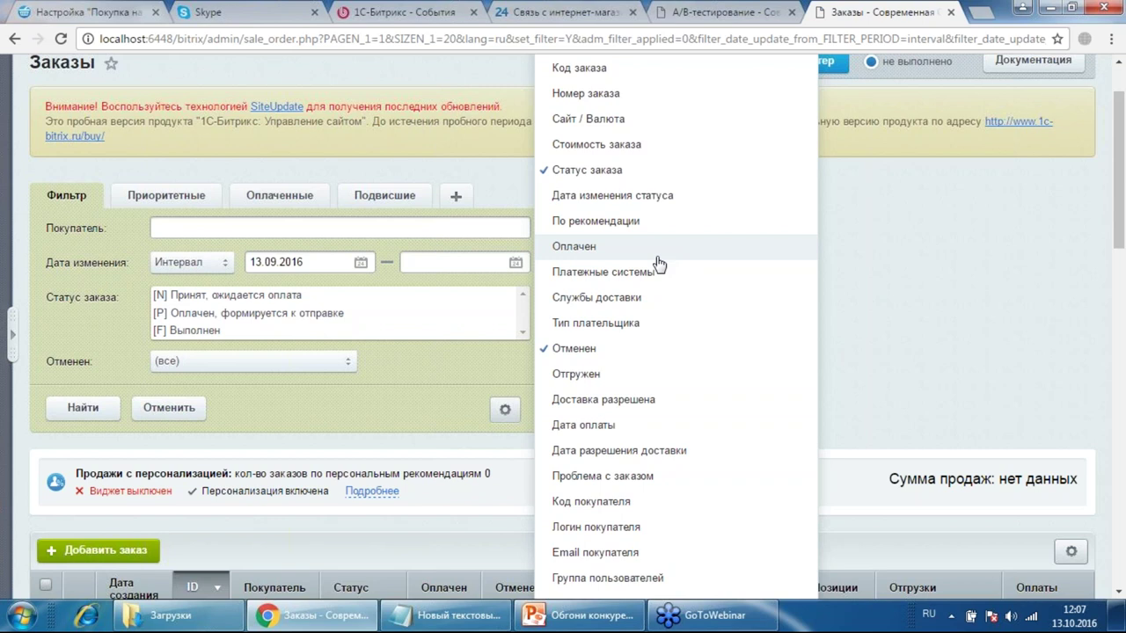
scroll(660, 264, up, 1)
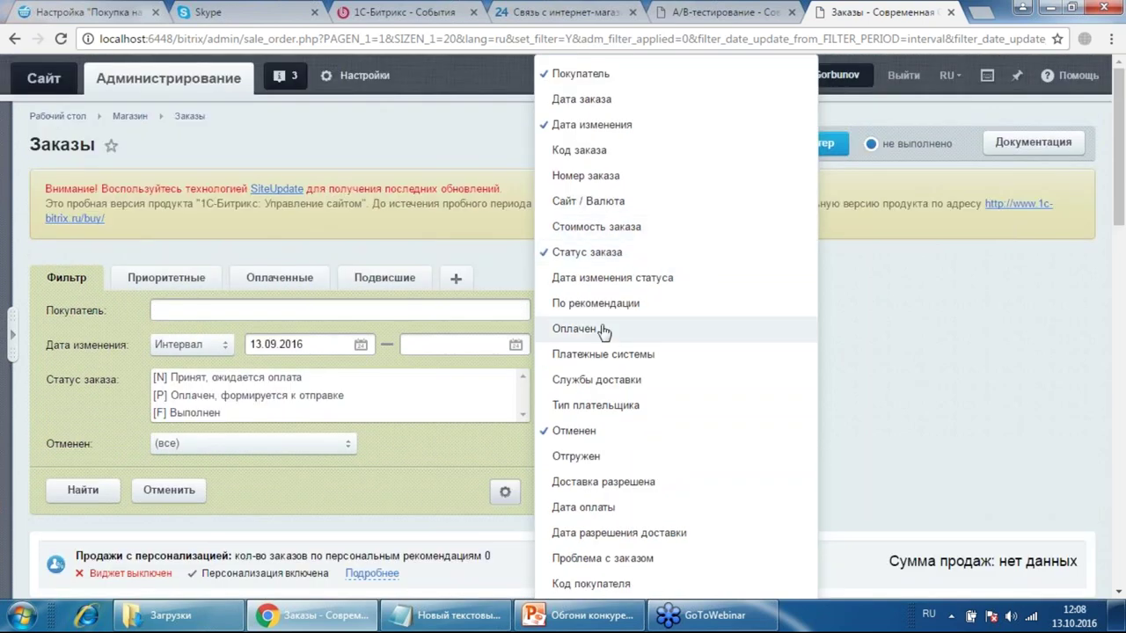
click(598, 355)
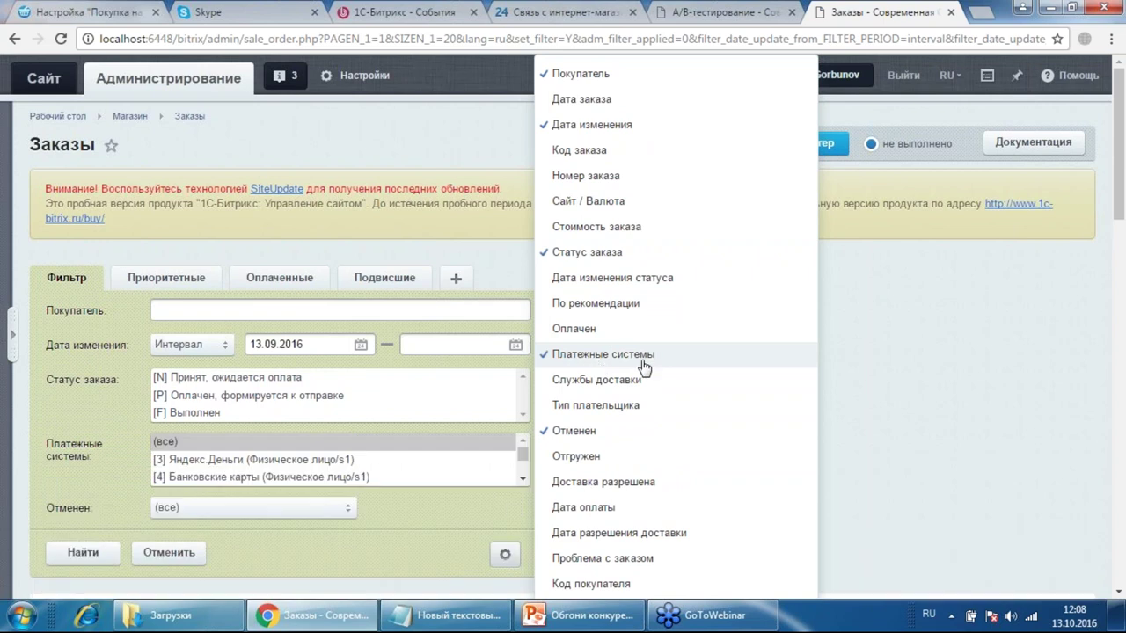
click(900, 388)
Clear the 13.09.2016 start date, choose [1] Наличные курьеру, and search orders
scroll(278, 353, down, 1)
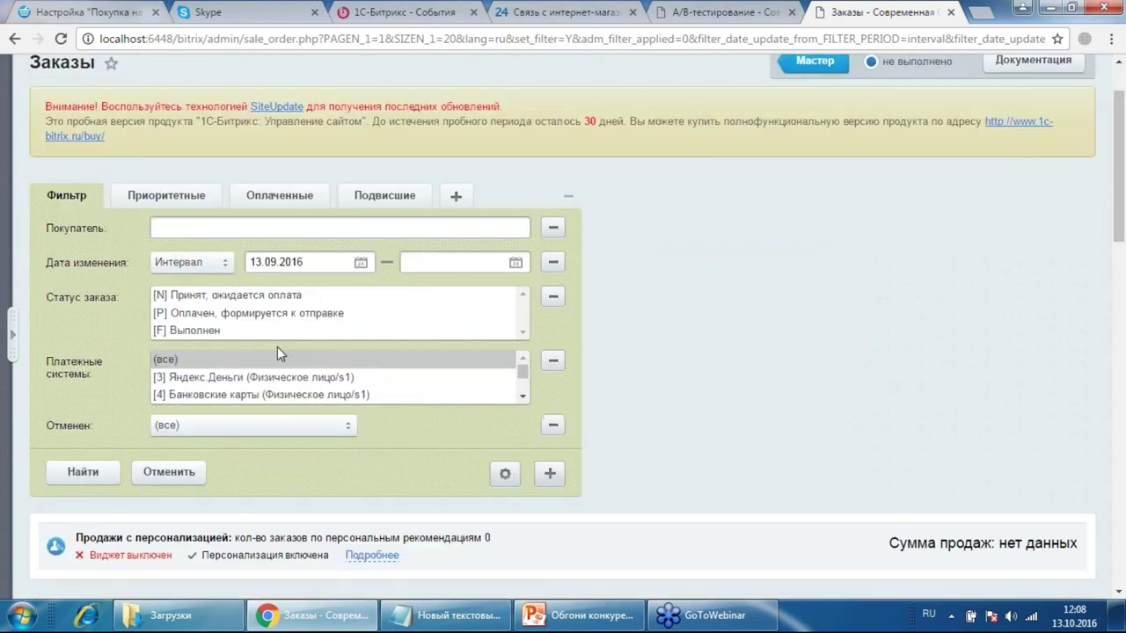
drag(313, 261, 195, 253)
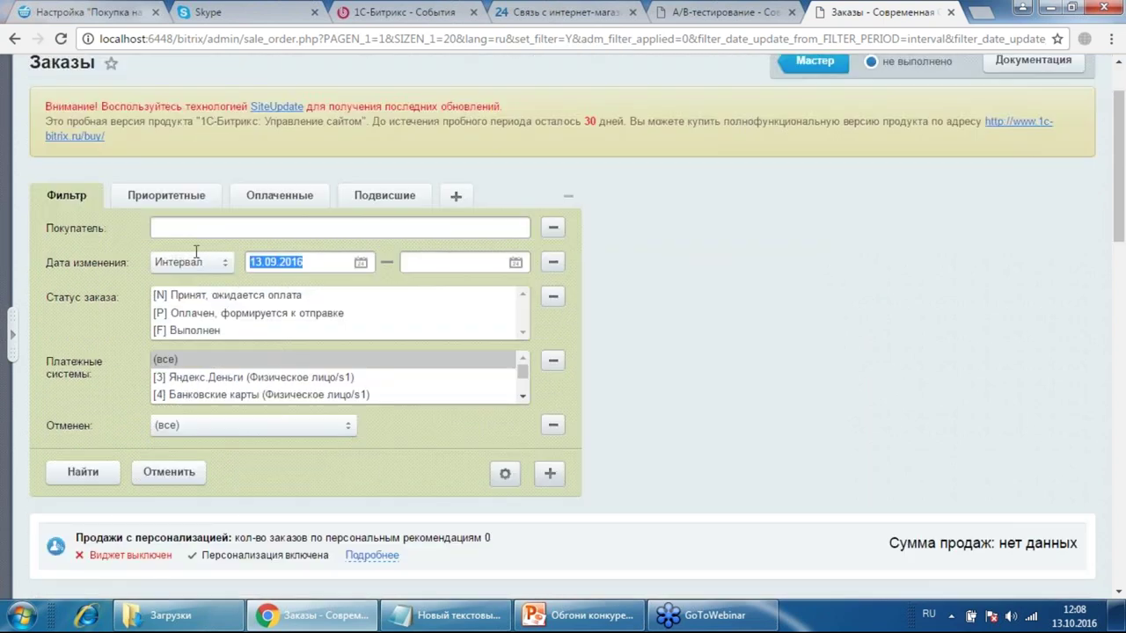
key(BackSpace)
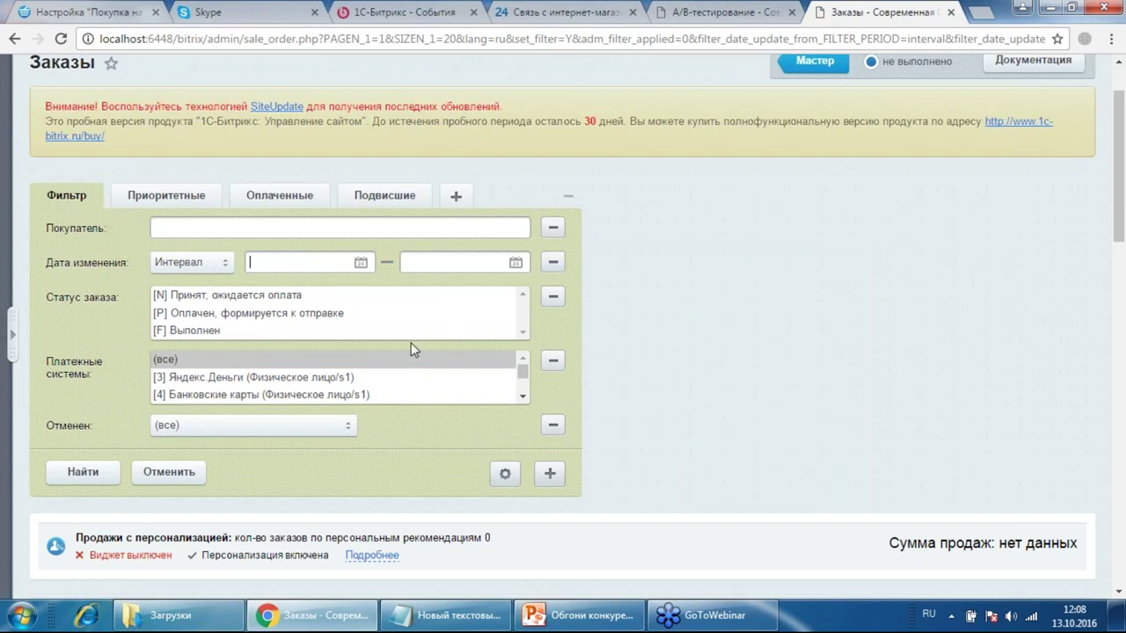
click(525, 399)
click(525, 399)
click(302, 367)
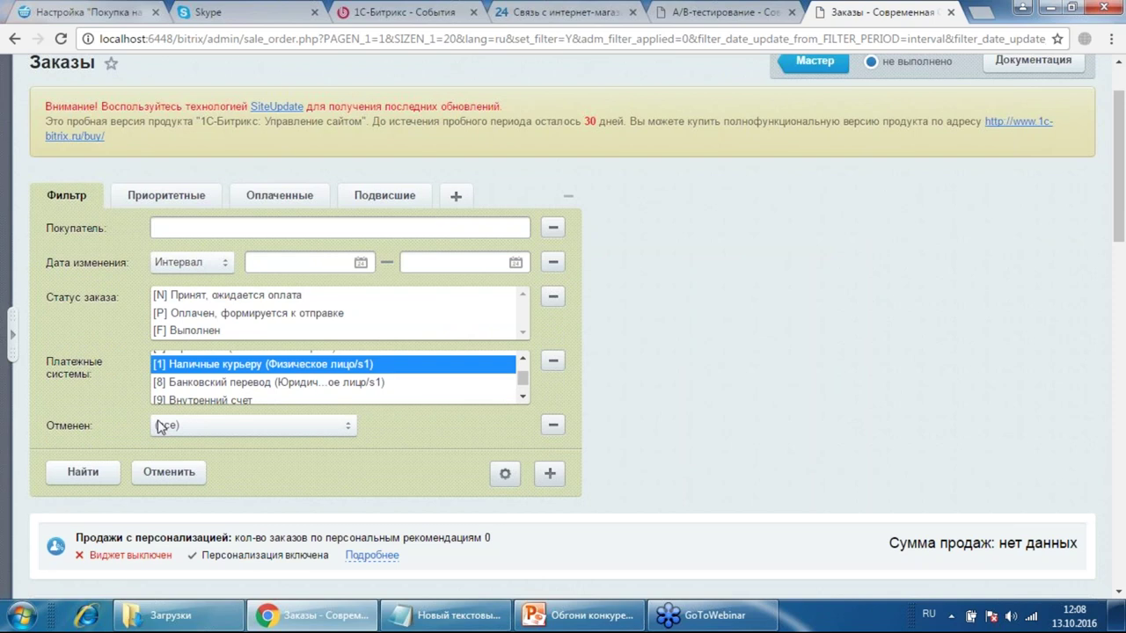
click(83, 472)
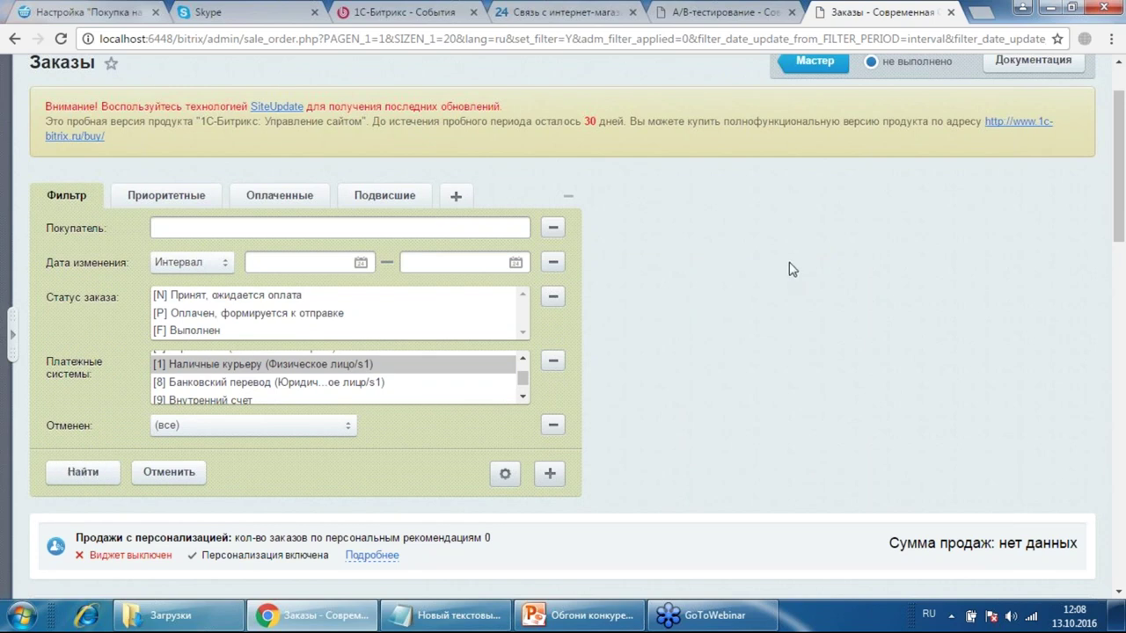
Open the orders table's gear menu showing the Настроить and Excel options
scroll(789, 268, down, 5)
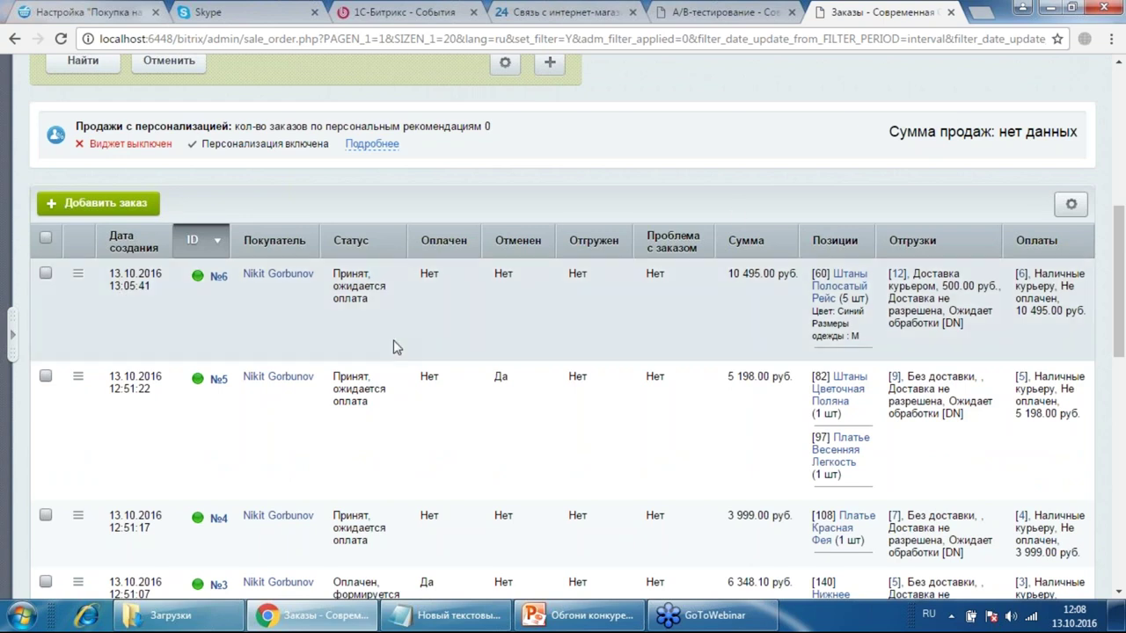
scroll(563, 352, down, 3)
scroll(1084, 256, up, 4)
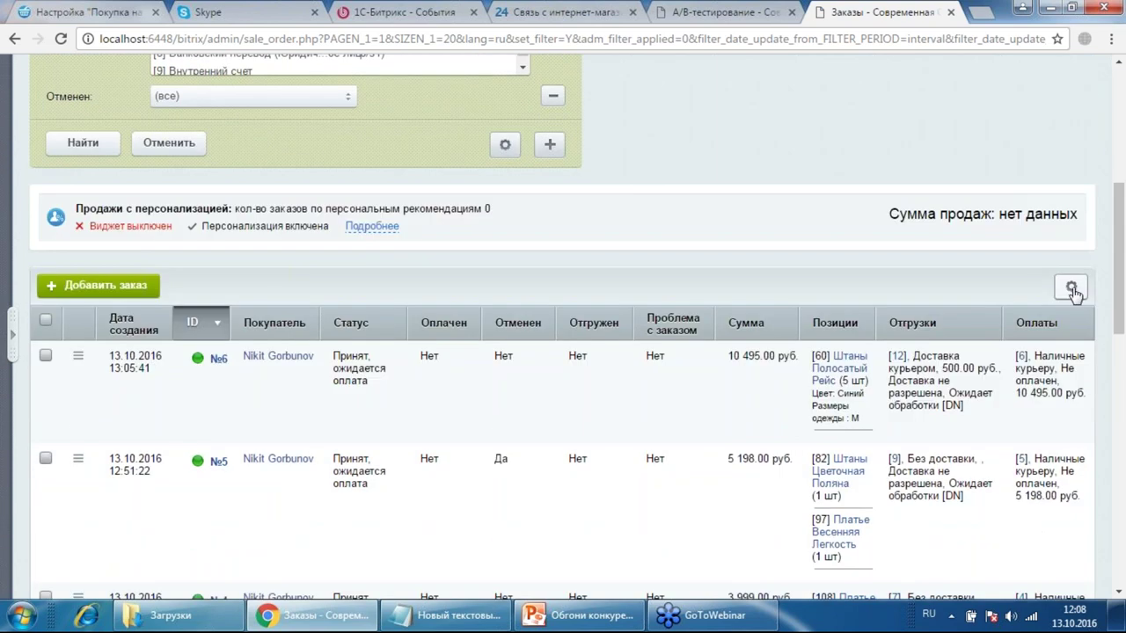
click(1073, 290)
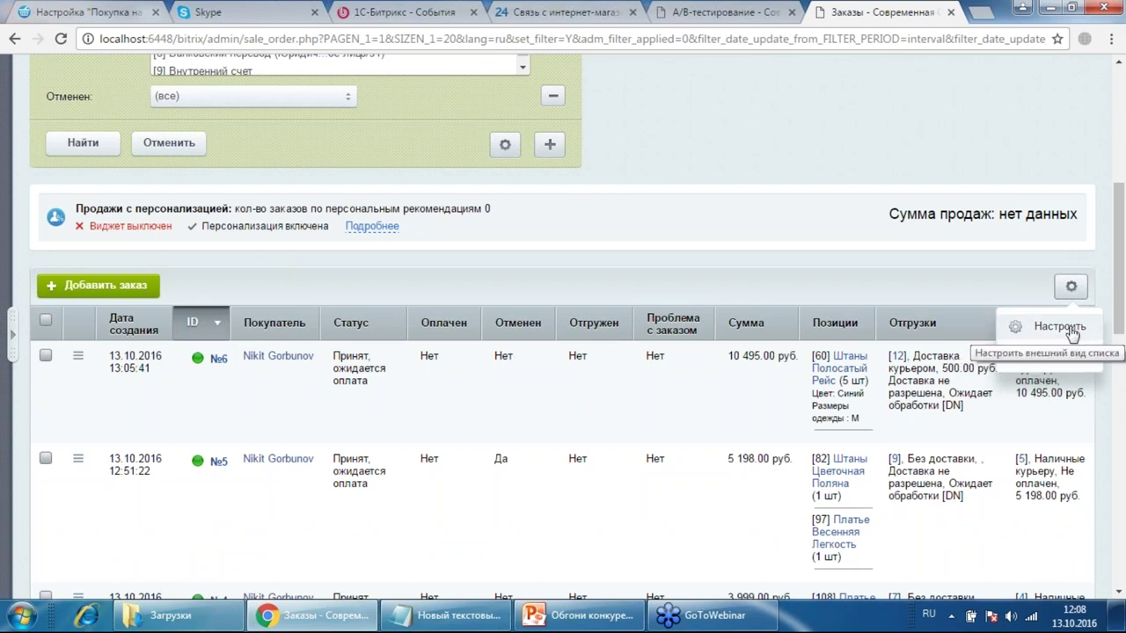
click(1064, 329)
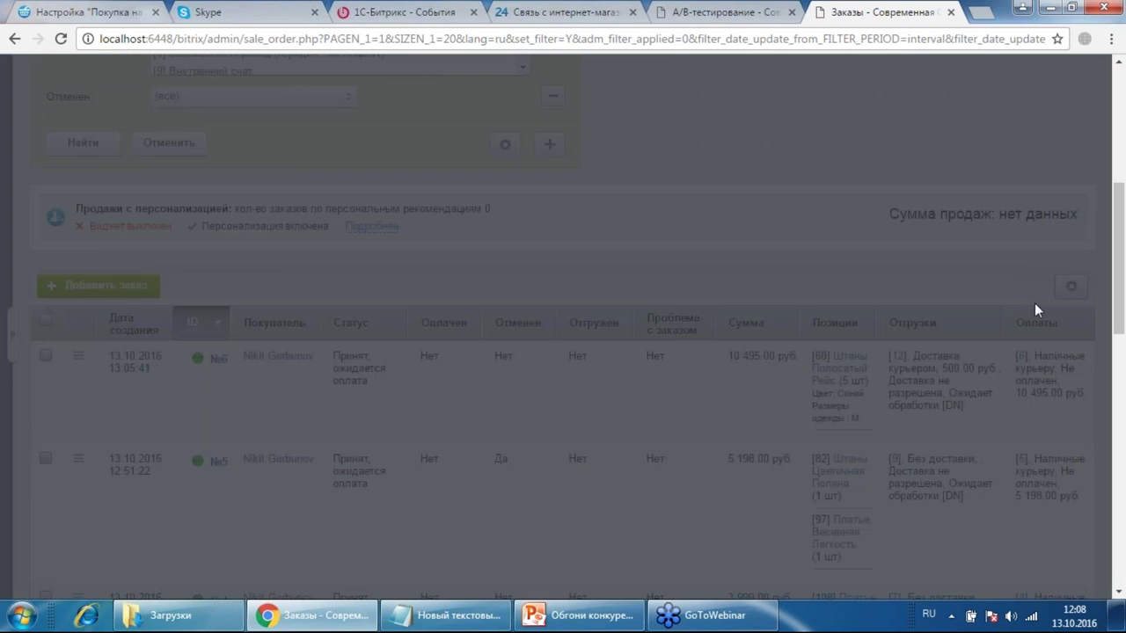
scroll(690, 290, down, 2)
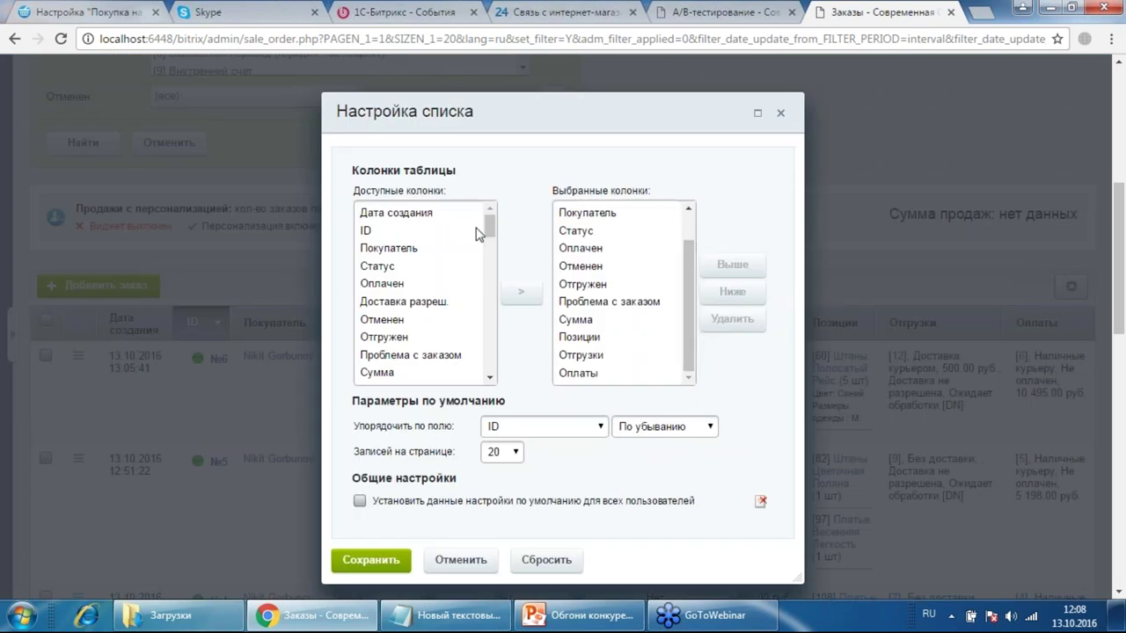
scroll(495, 261, down, 1)
scroll(494, 260, down, 3)
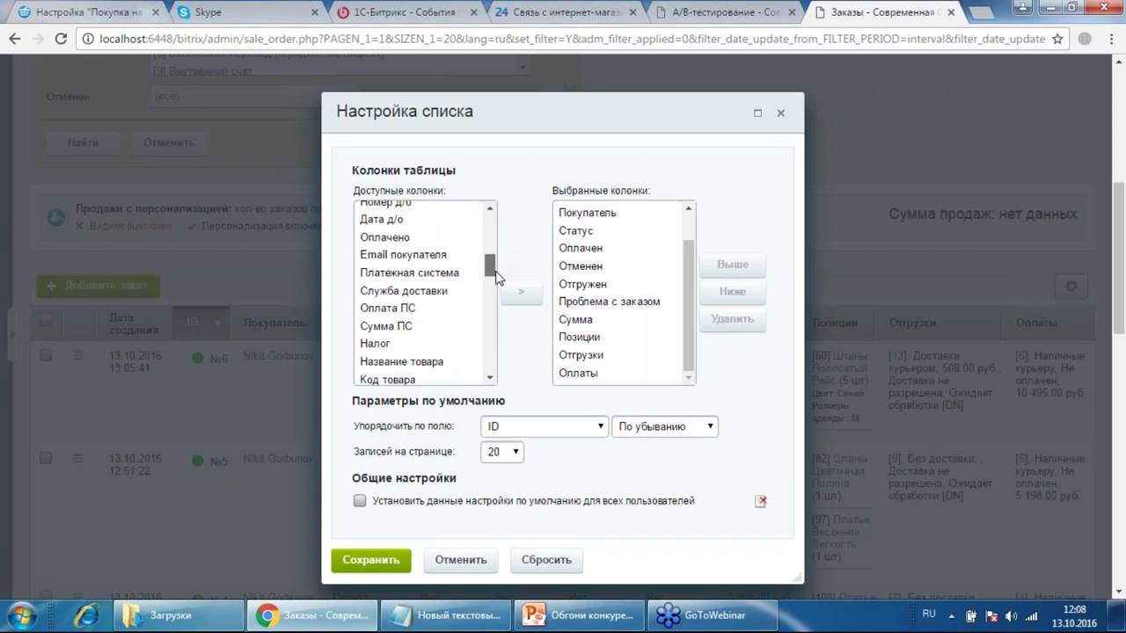
scroll(498, 231, up, 5)
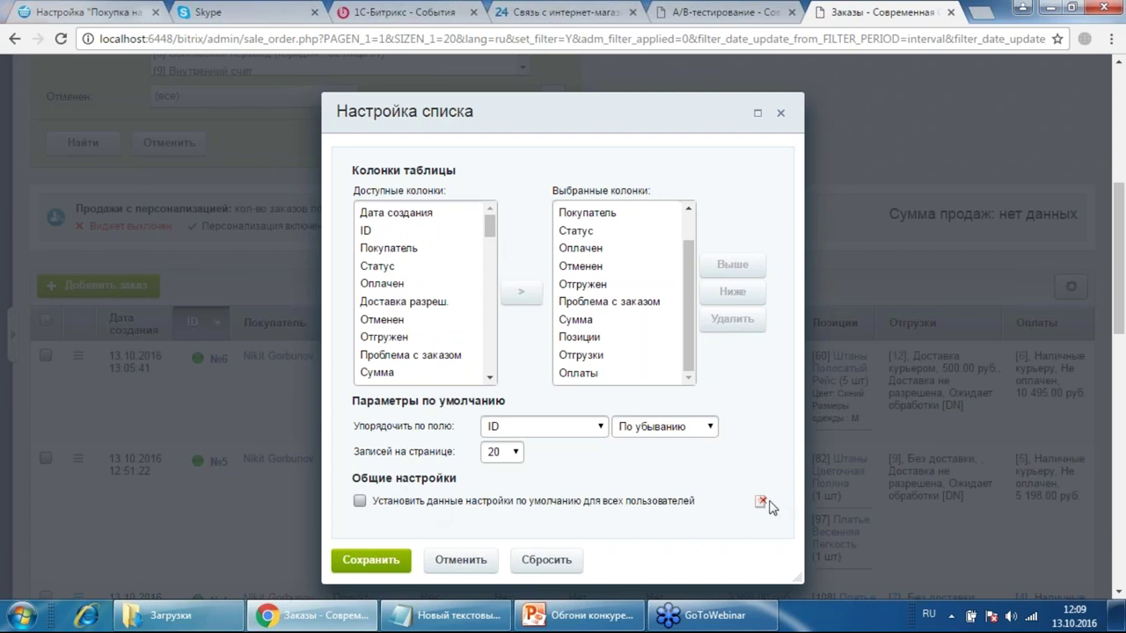
click(460, 560)
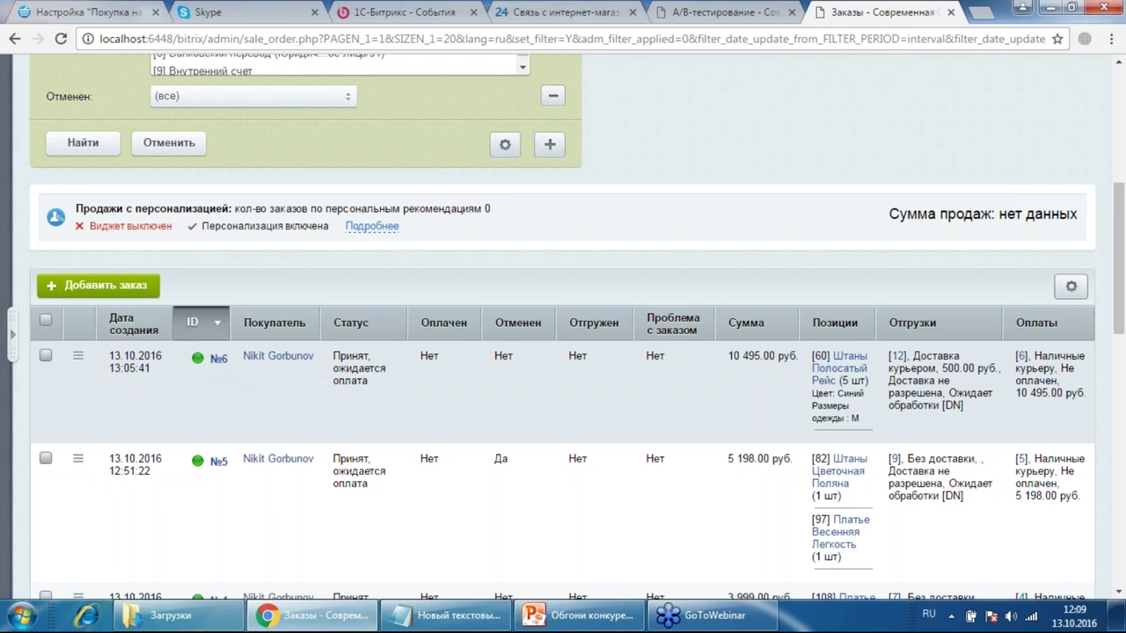
Open order №6 (10 495 rub total, 0.00 paid), review it, and collapse the Магазин sidebar
click(222, 362)
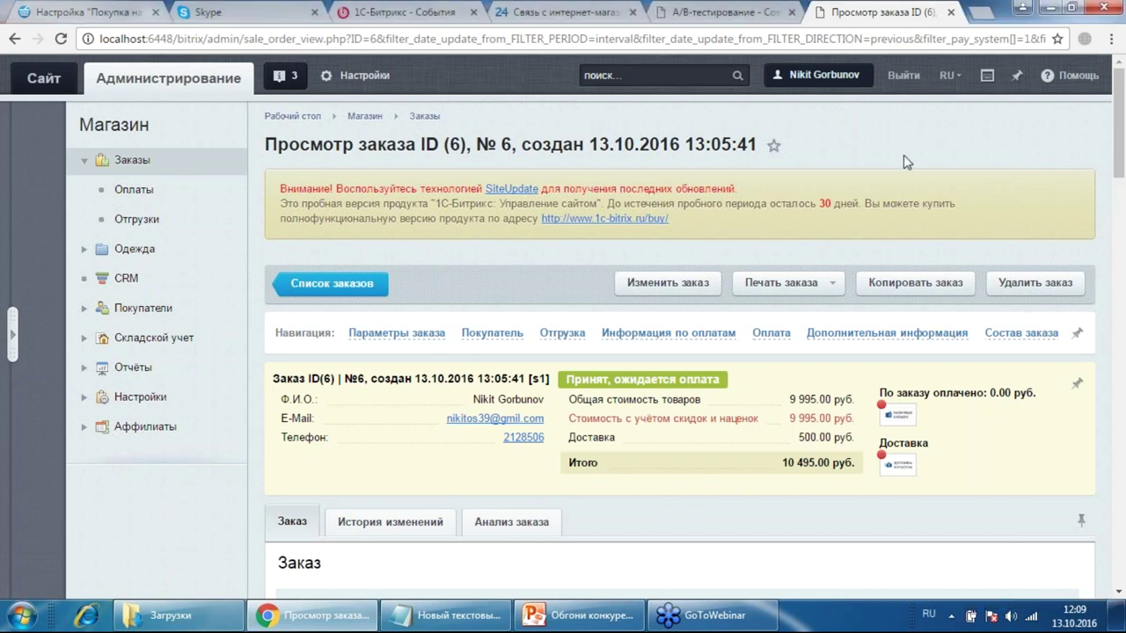
scroll(906, 161, down, 1)
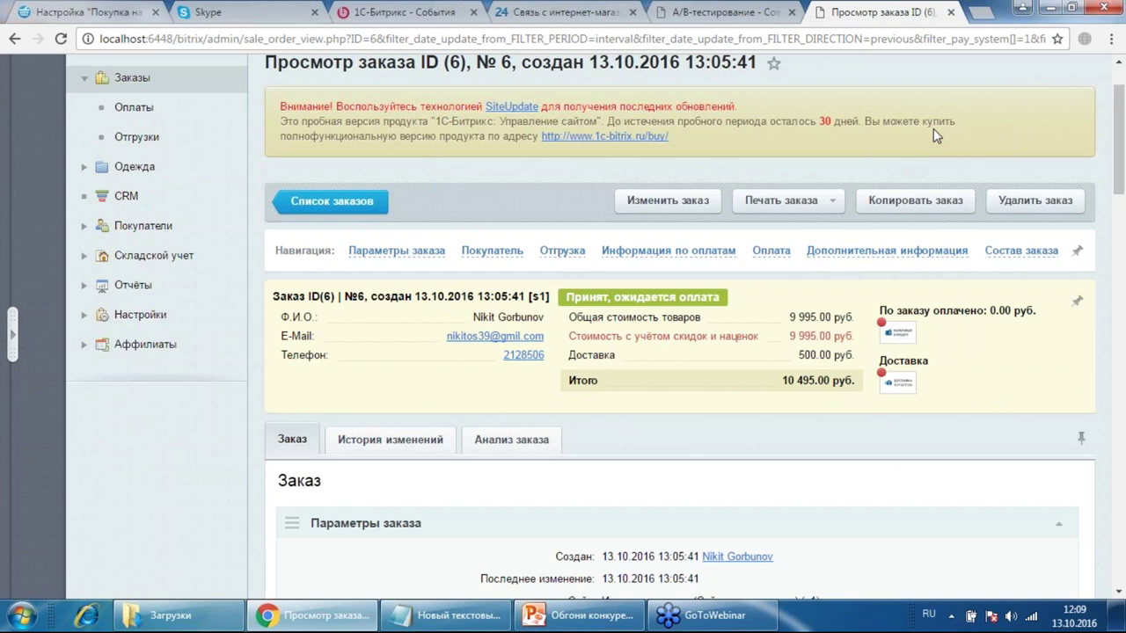
scroll(933, 128, down, 2)
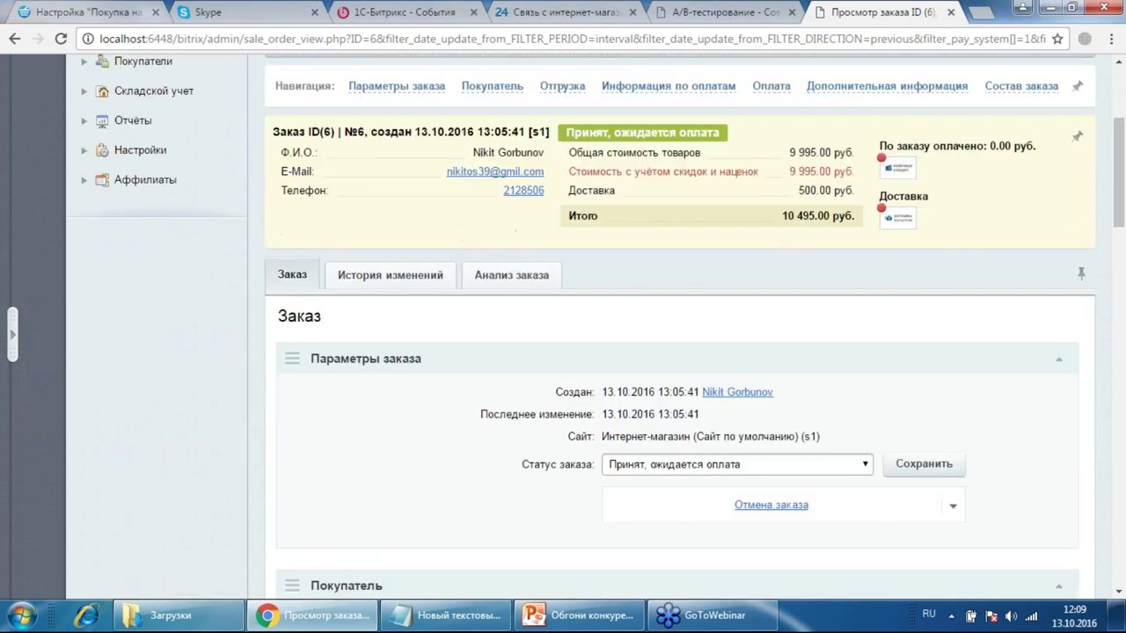
scroll(936, 161, down, 1)
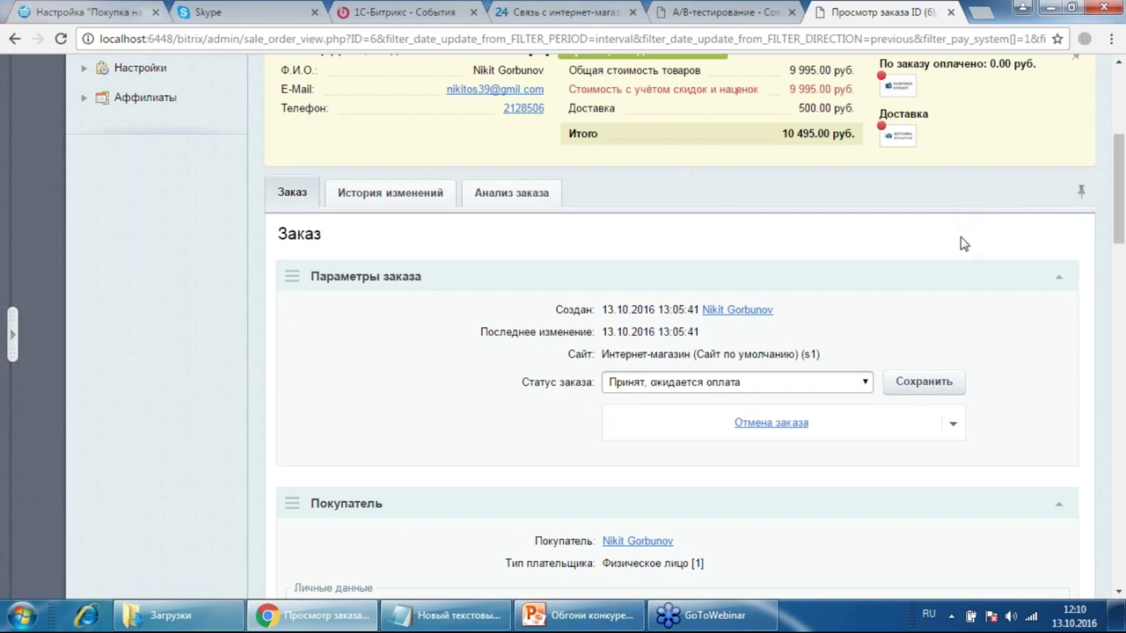
scroll(963, 242, down, 1)
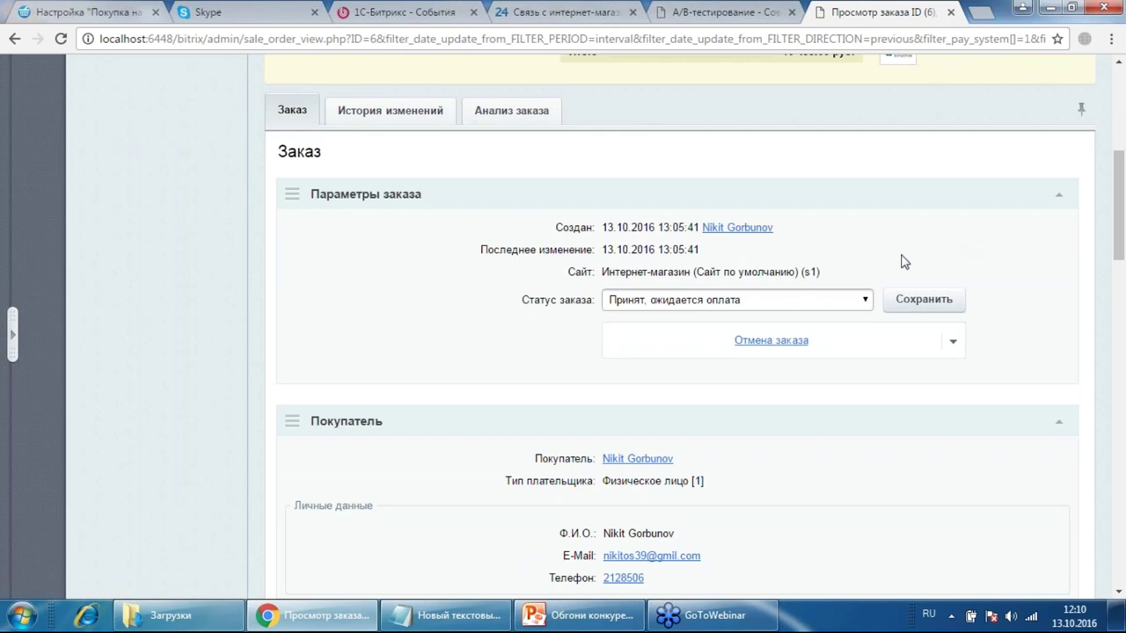
scroll(888, 196, up, 4)
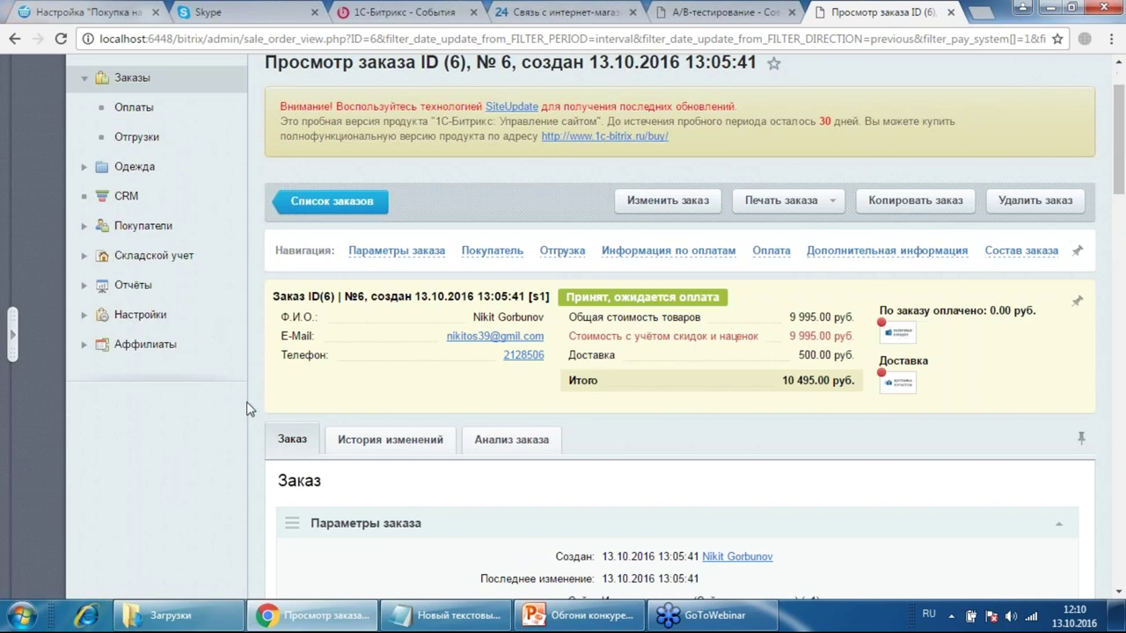
scroll(105, 344, up, 1)
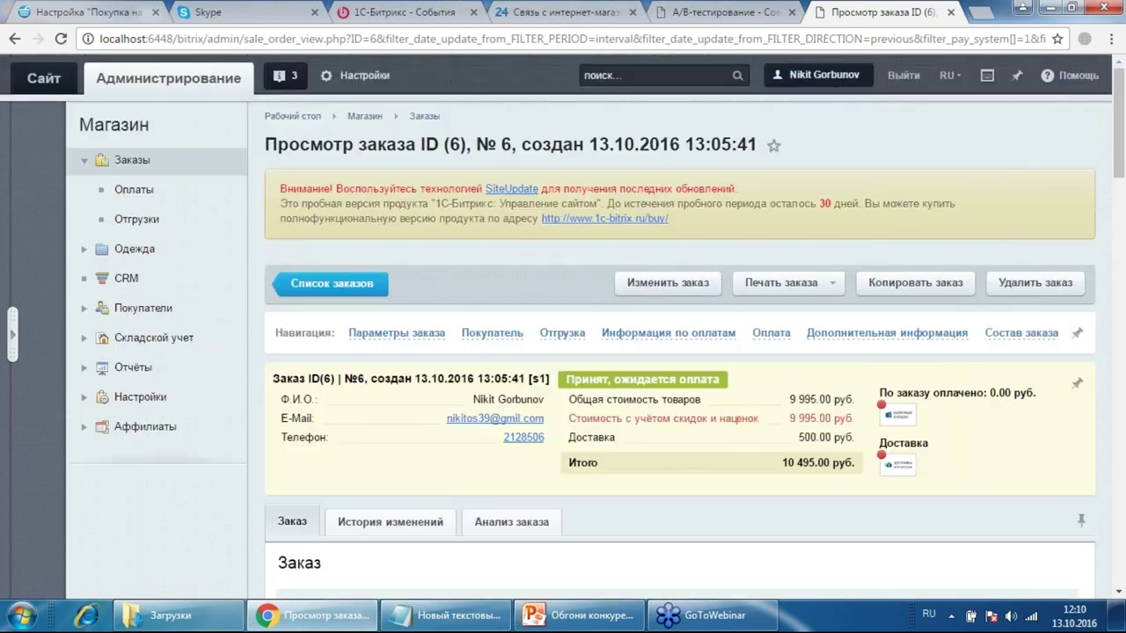
click(250, 343)
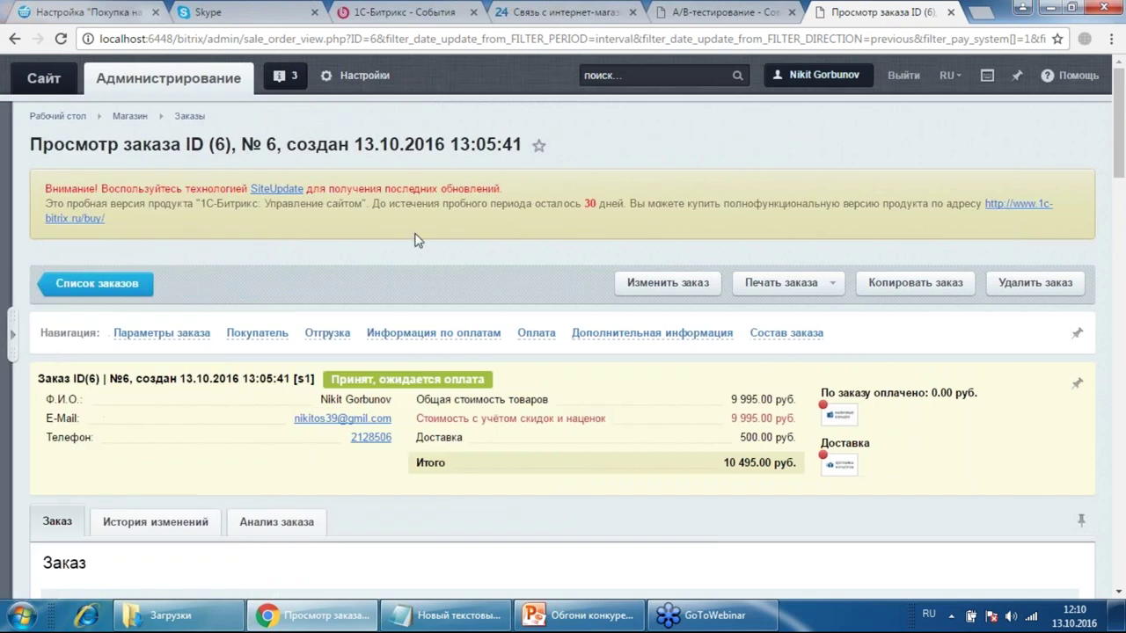
scroll(519, 229, down, 1)
scroll(519, 229, down, 1)
scroll(506, 219, up, 1)
scroll(501, 220, down, 1)
scroll(516, 206, down, 1)
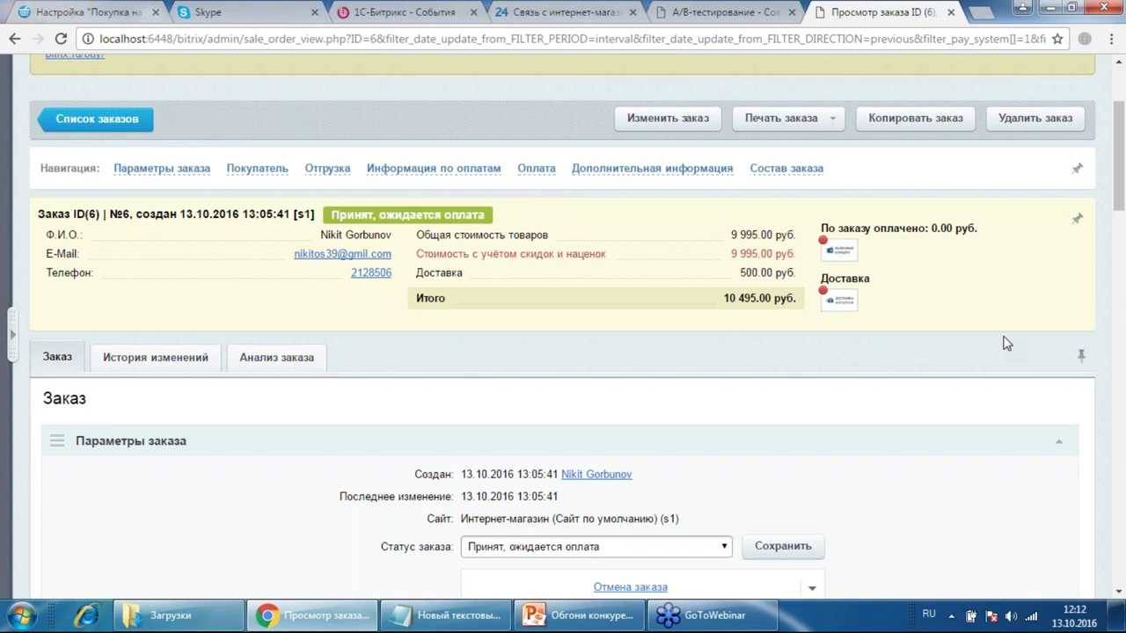
scroll(1003, 340, down, 1)
scroll(992, 328, down, 2)
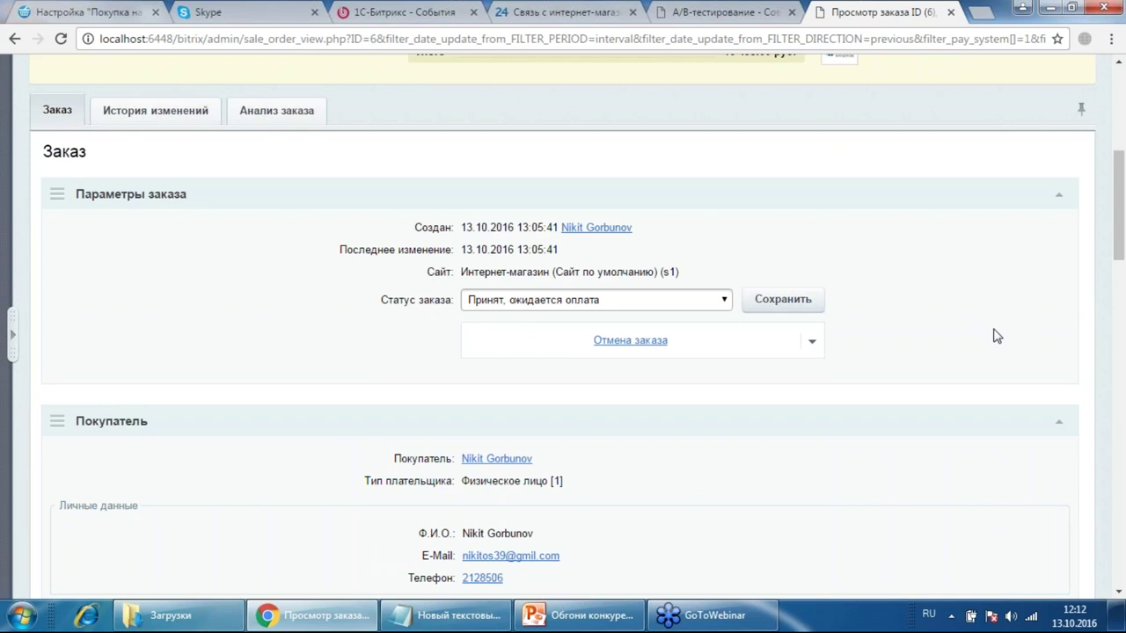
scroll(1016, 368, down, 2)
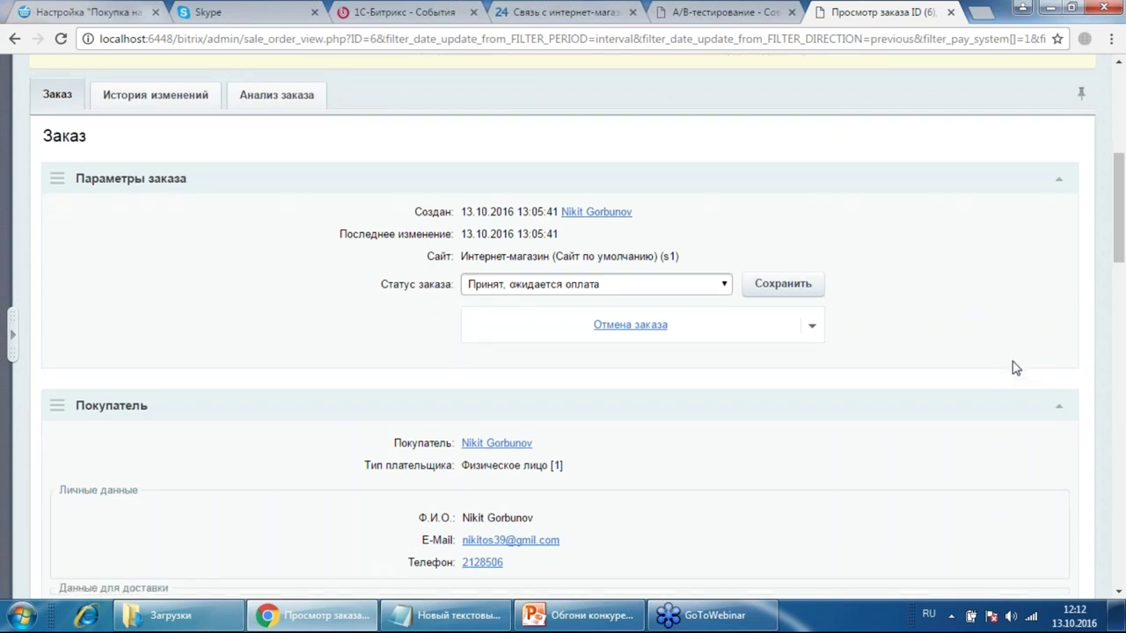
scroll(1014, 360, down, 7)
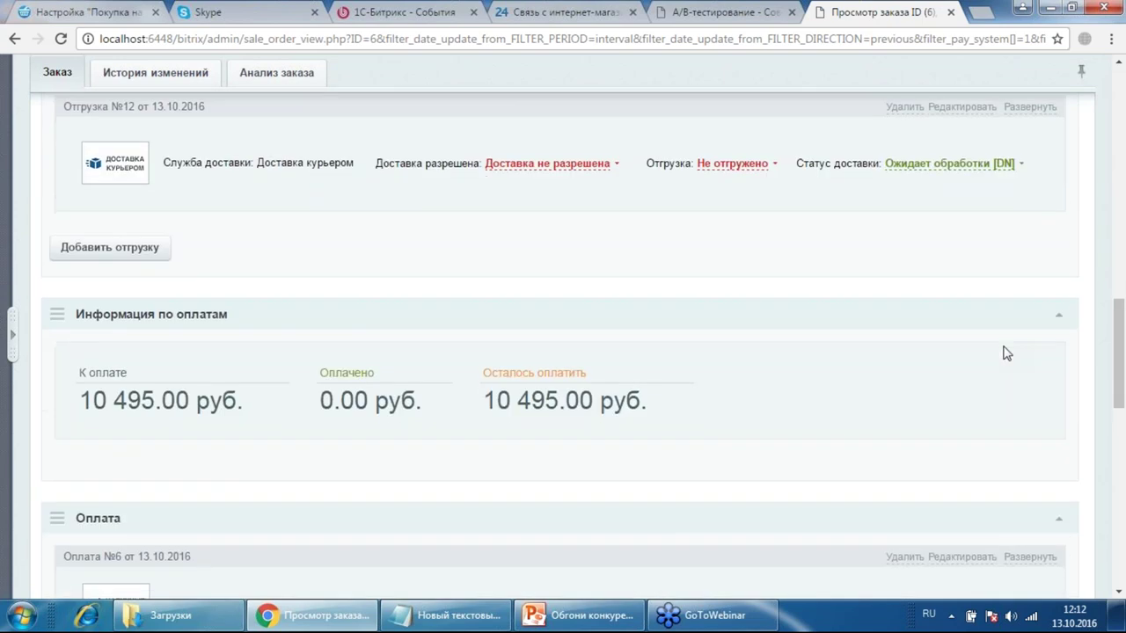
scroll(1007, 352, up, 4)
scroll(1007, 353, down, 1)
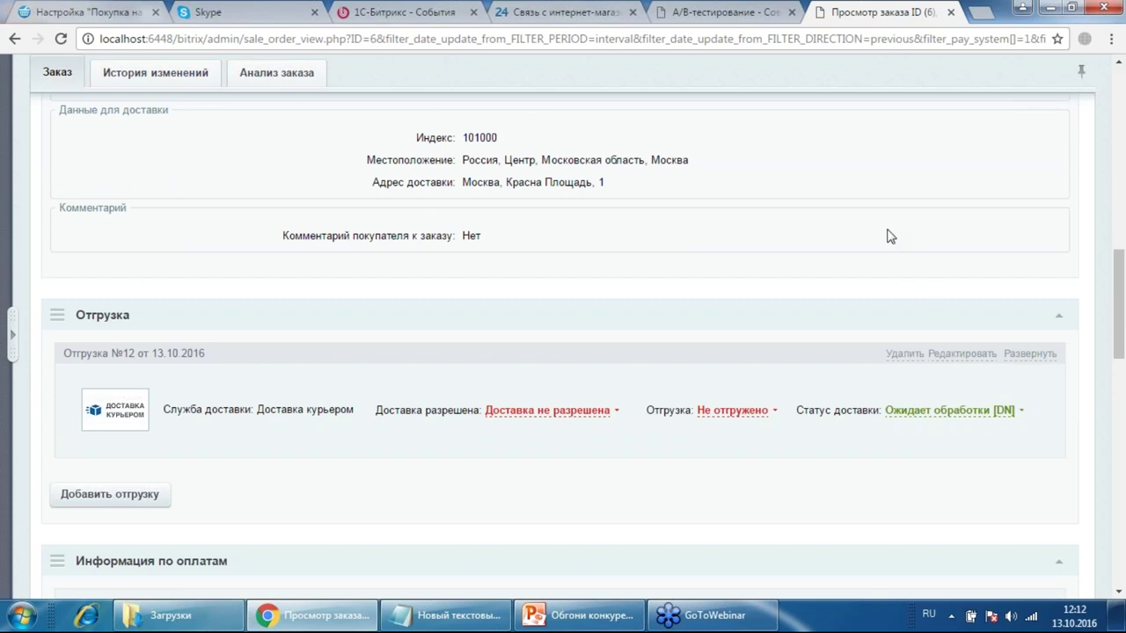
scroll(638, 337, down, 1)
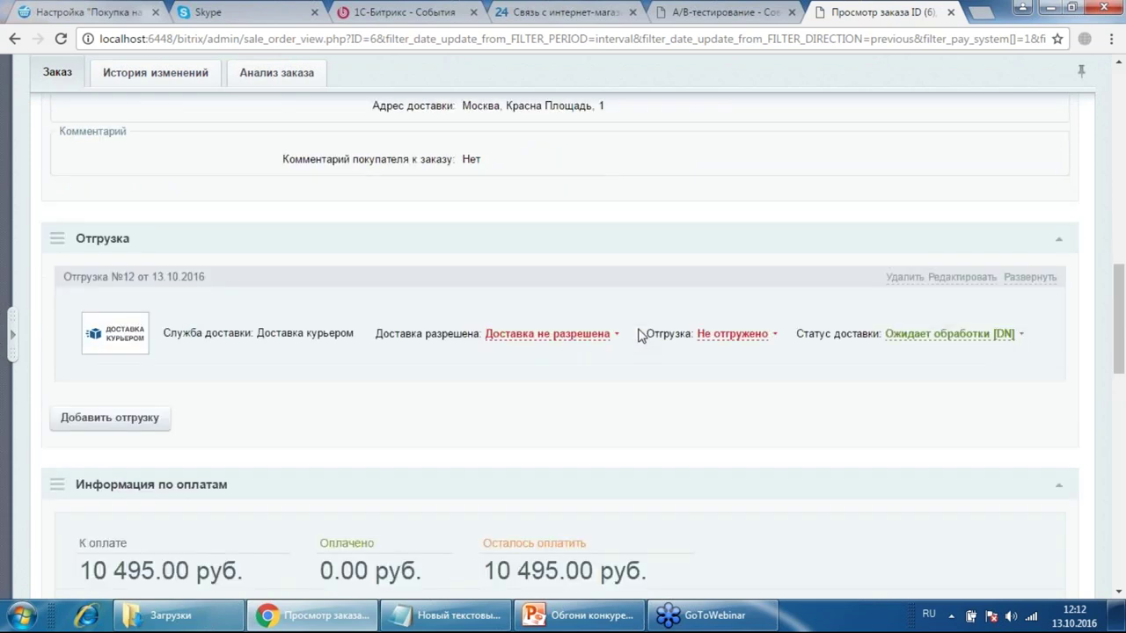
scroll(638, 337, down, 4)
scroll(724, 326, up, 5)
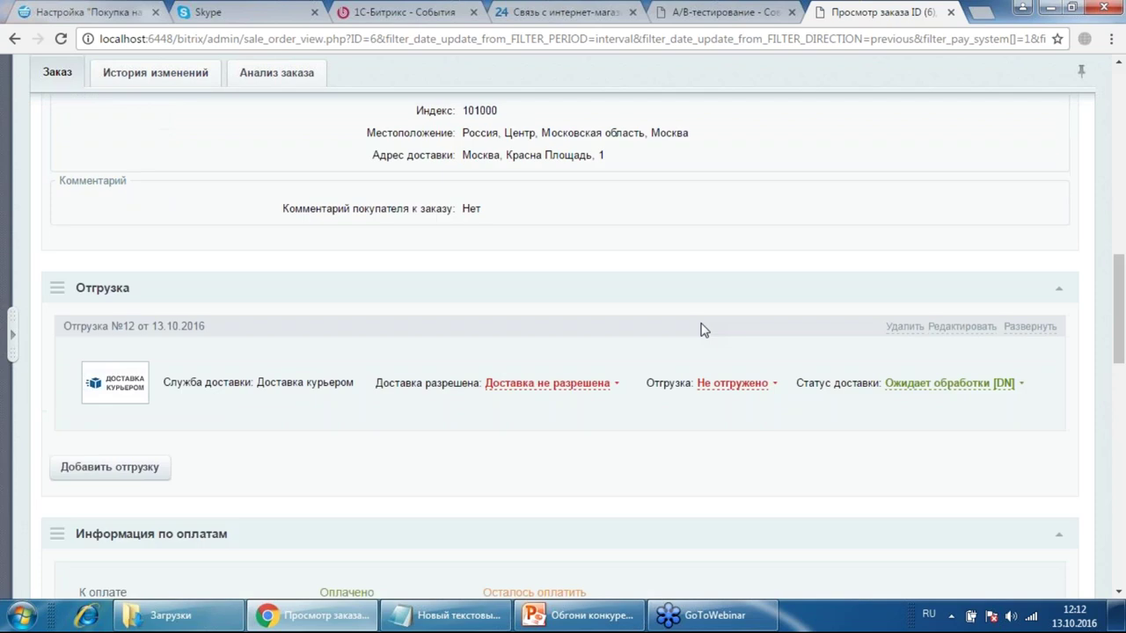
scroll(704, 329, down, 1)
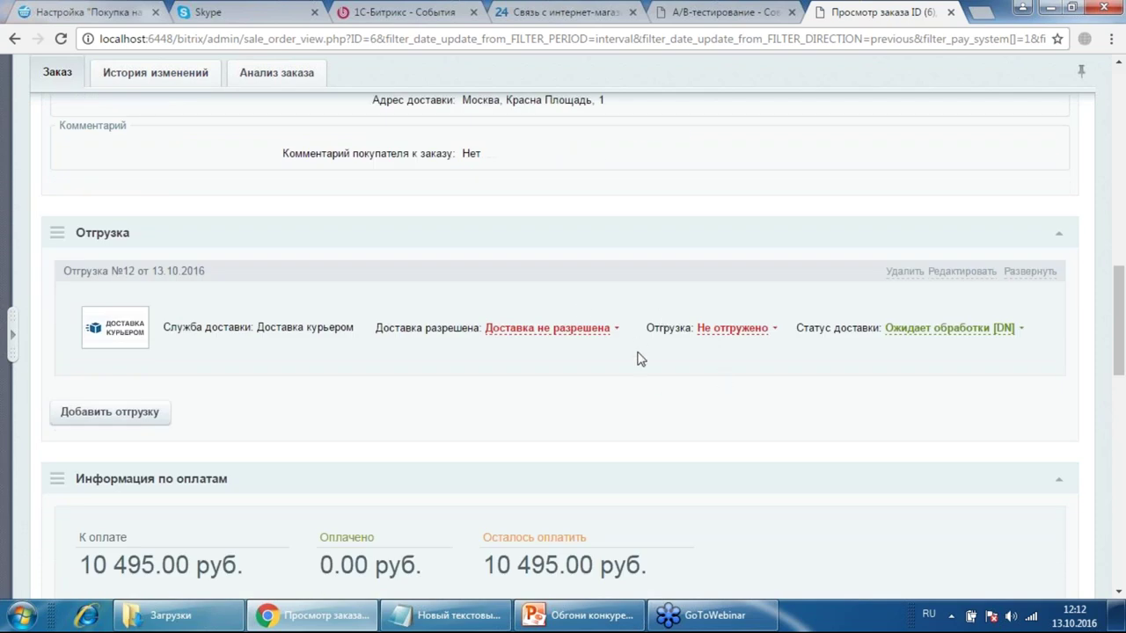
scroll(640, 358, down, 3)
scroll(641, 358, down, 2)
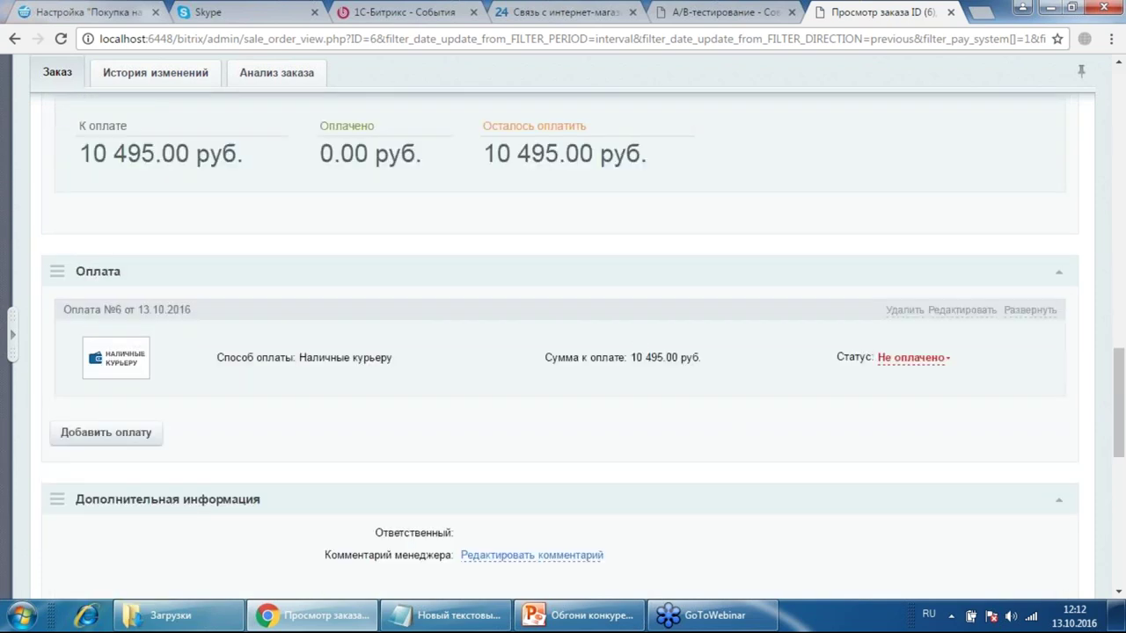
scroll(632, 389, up, 15)
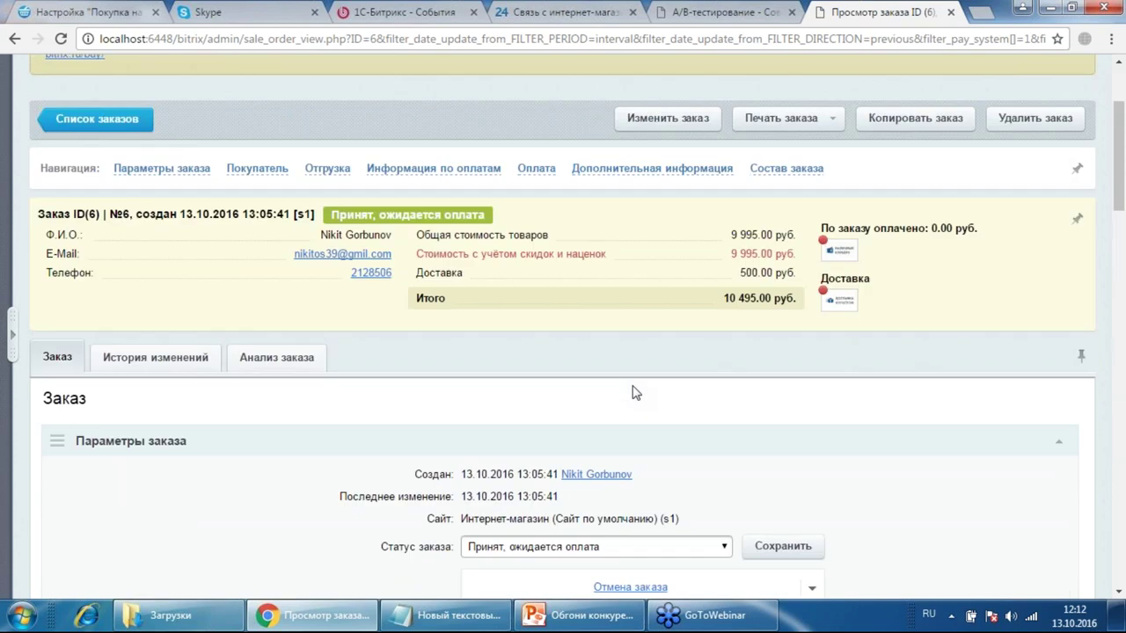
scroll(635, 392, down, 4)
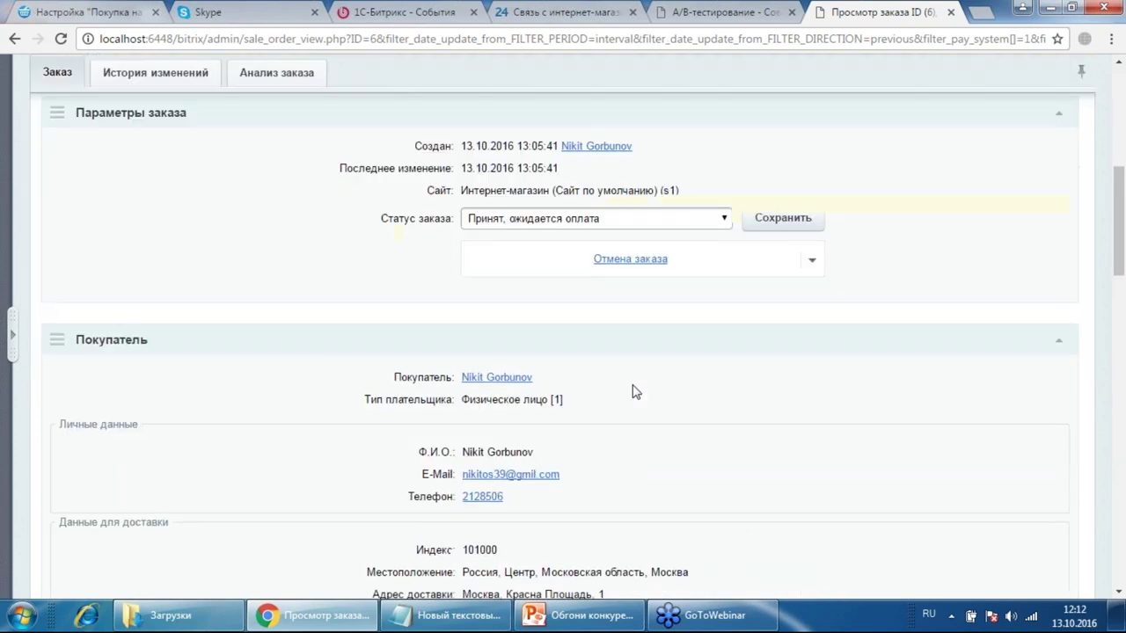
scroll(635, 393, down, 2)
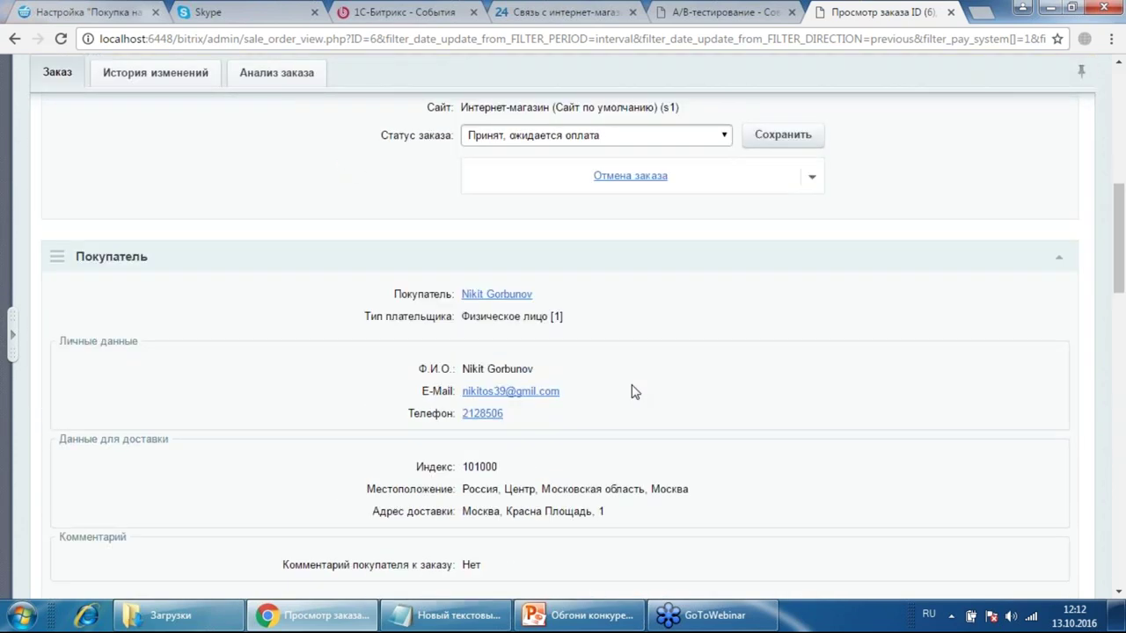
scroll(635, 393, up, 1)
scroll(635, 390, up, 1)
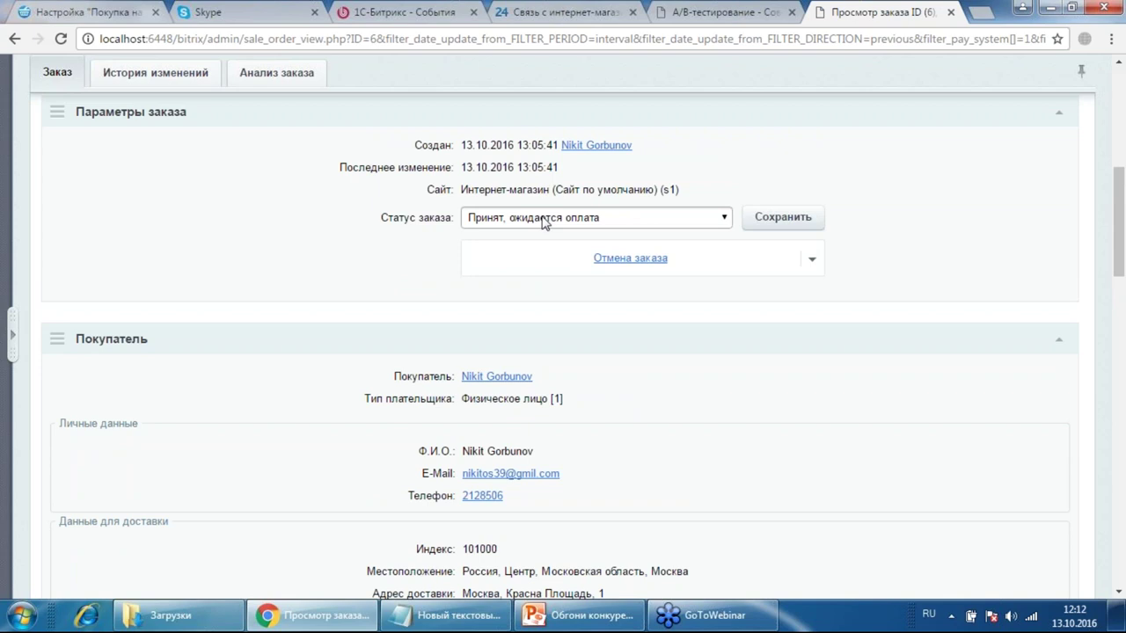
click(543, 222)
click(543, 223)
Close the cancellation form on order №6's page
click(812, 258)
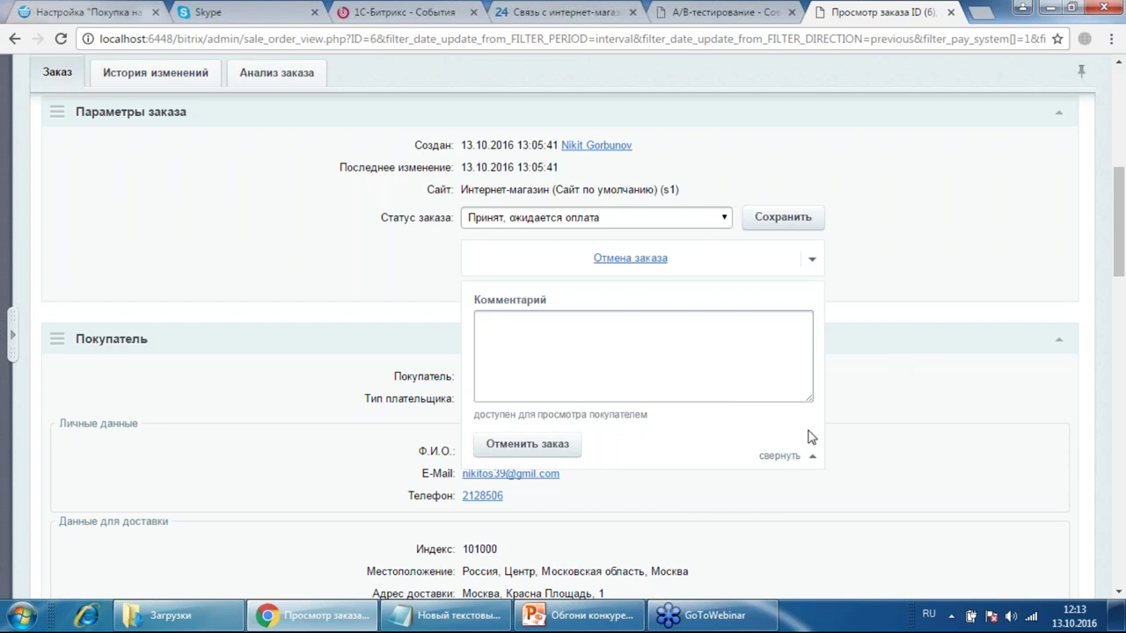
click(796, 456)
scroll(860, 324, down, 2)
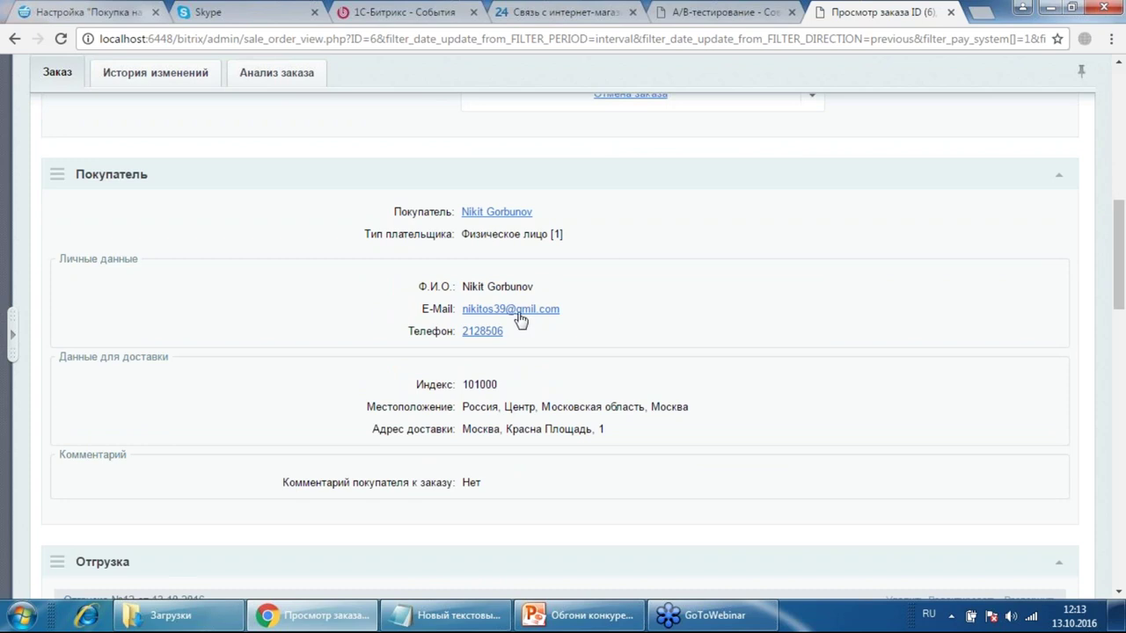
scroll(390, 375, down, 1)
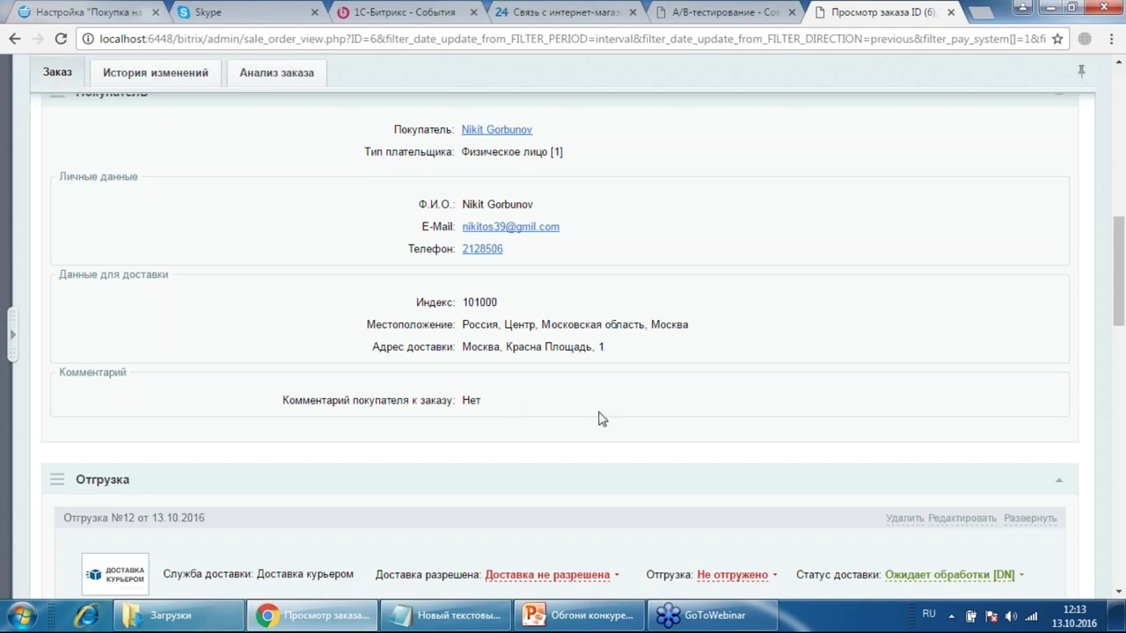
Review buyer, shipment and payment details down to Состав заказа: 5 trousers at 9 995 rub
scroll(604, 417, down, 2)
scroll(601, 410, down, 1)
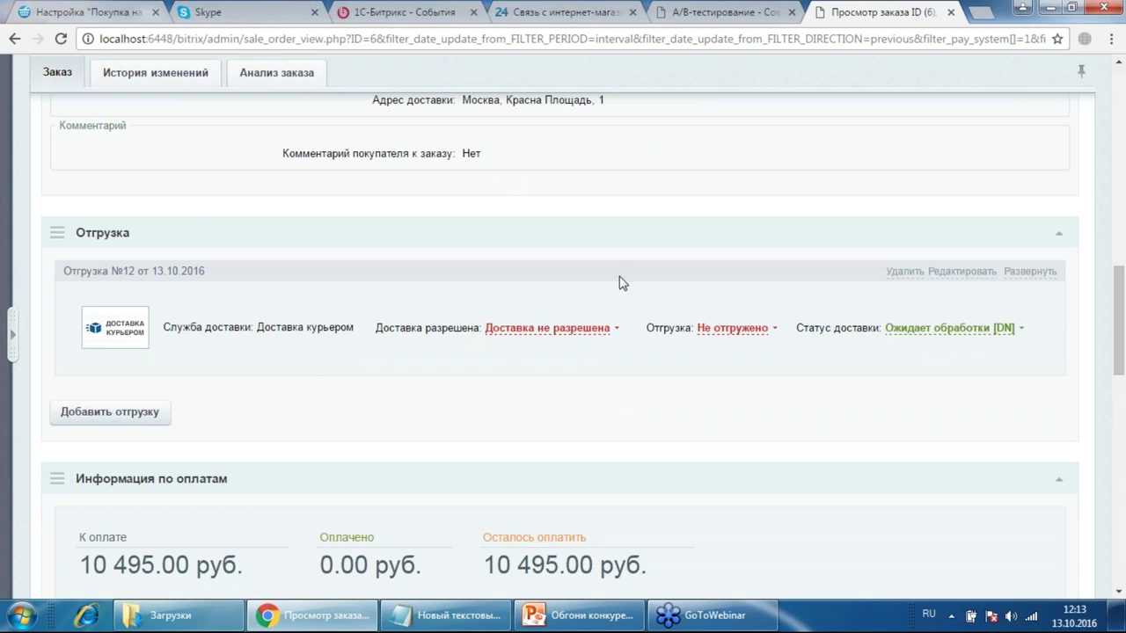
scroll(628, 366, down, 1)
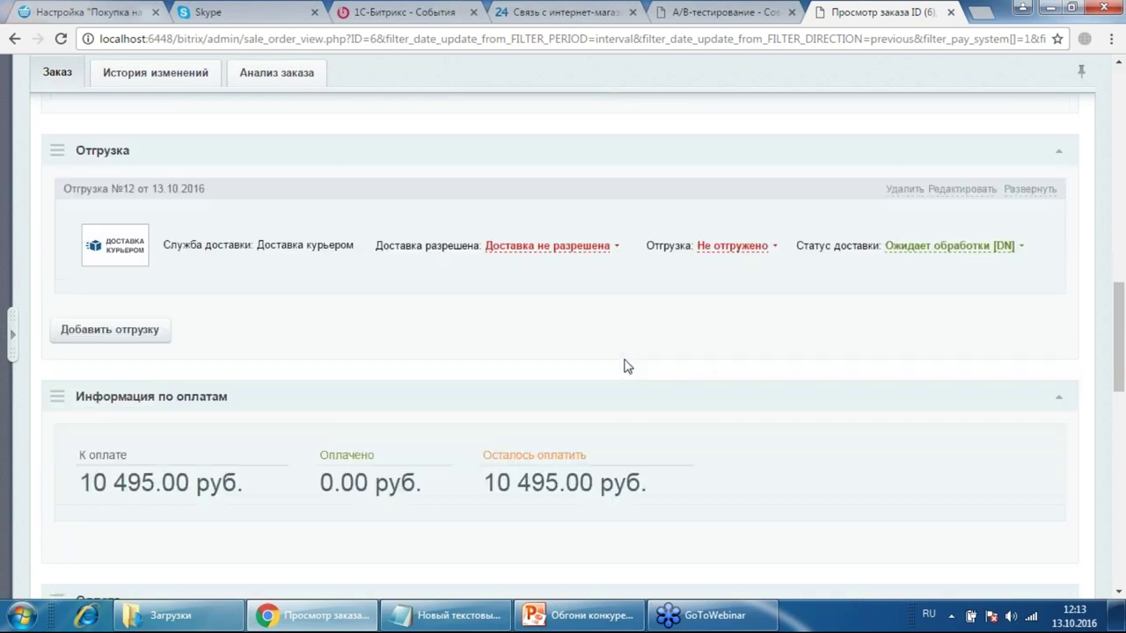
scroll(628, 366, down, 2)
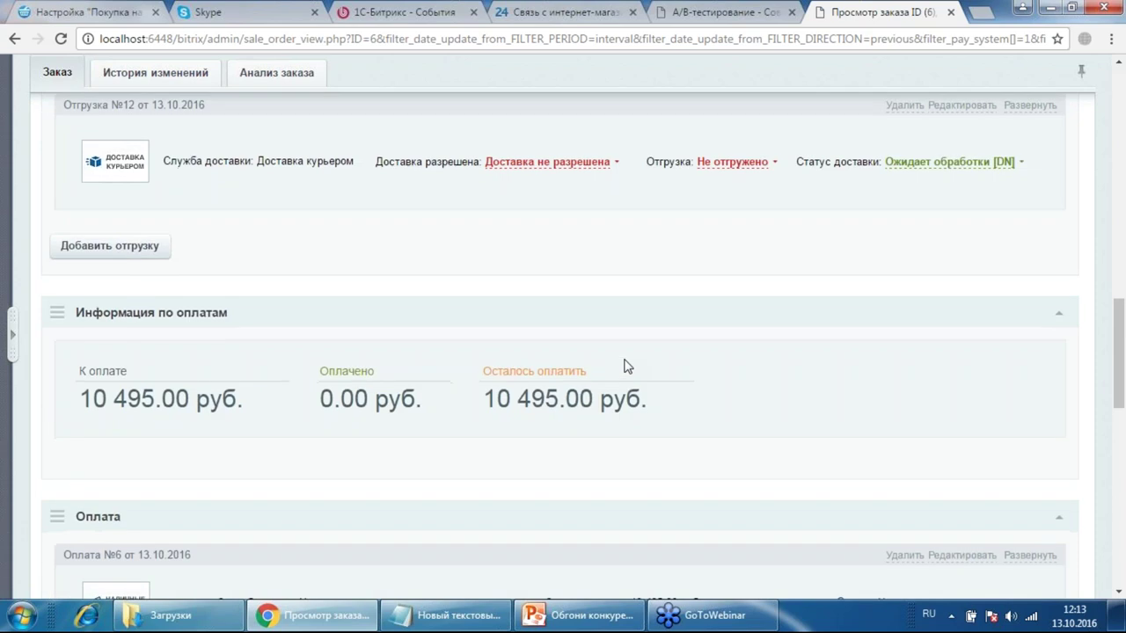
scroll(627, 366, down, 1)
scroll(627, 366, up, 3)
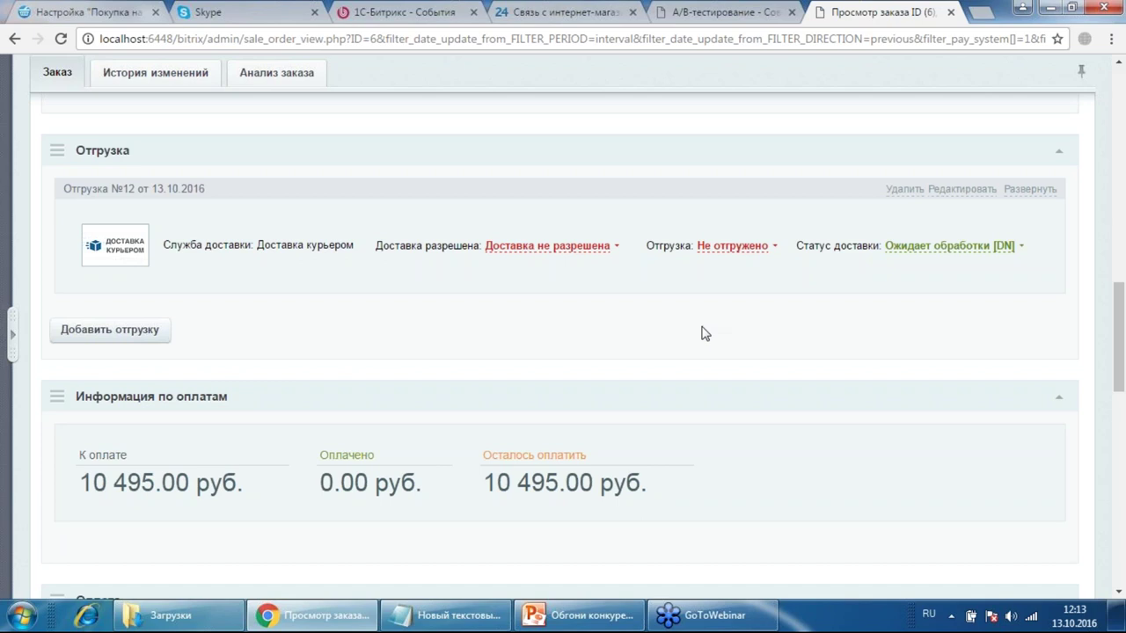
scroll(704, 333, down, 5)
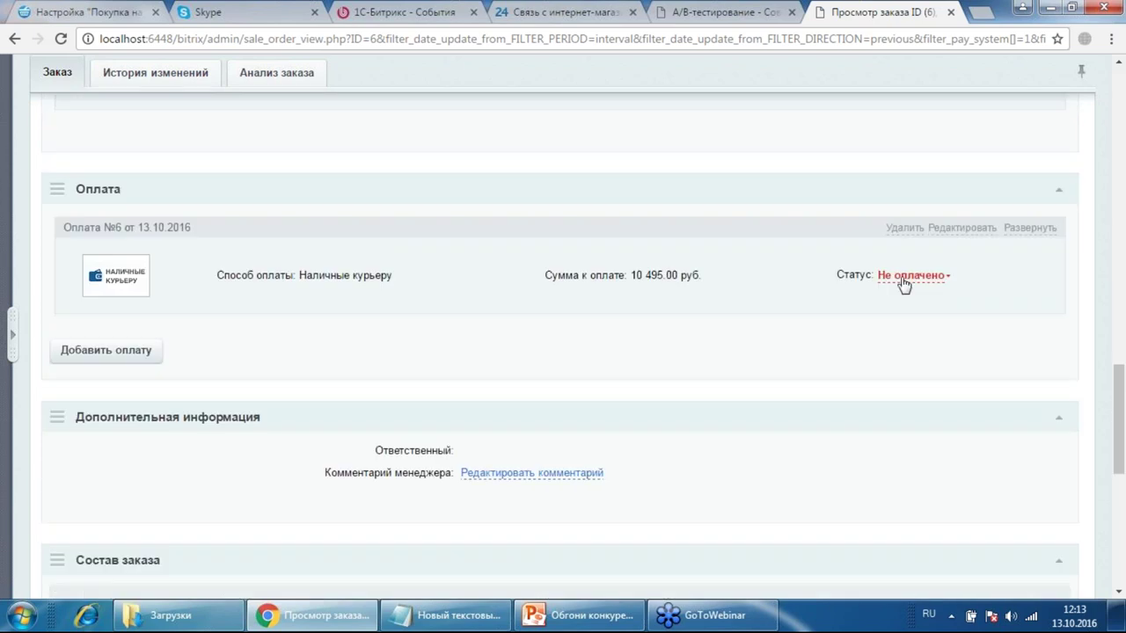
scroll(703, 325, down, 2)
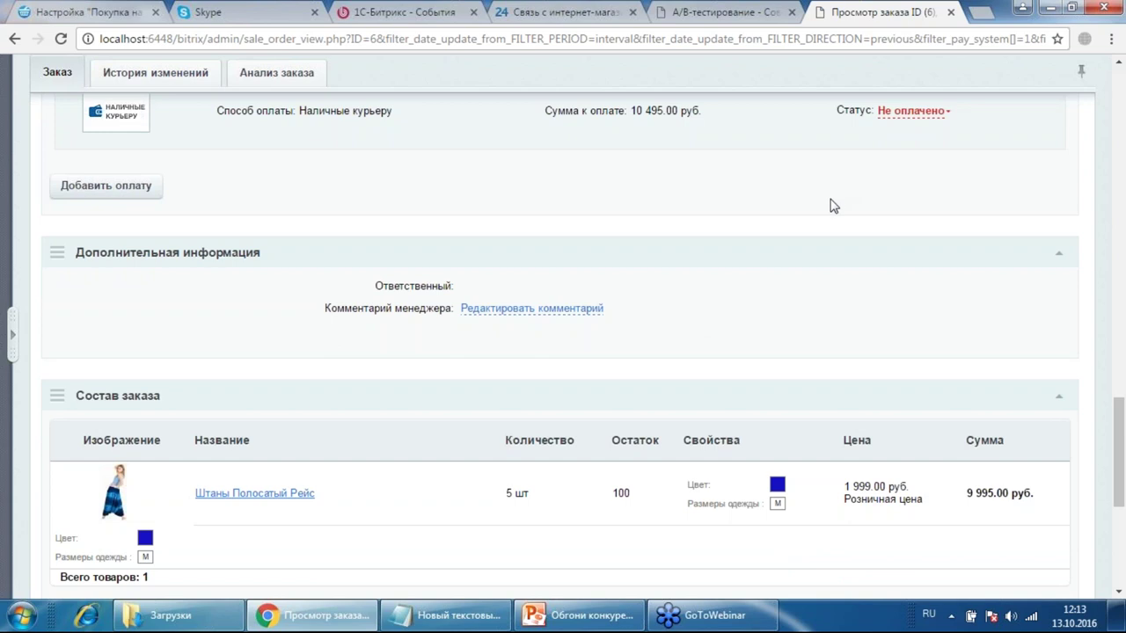
scroll(829, 207, down, 2)
scroll(827, 213, down, 2)
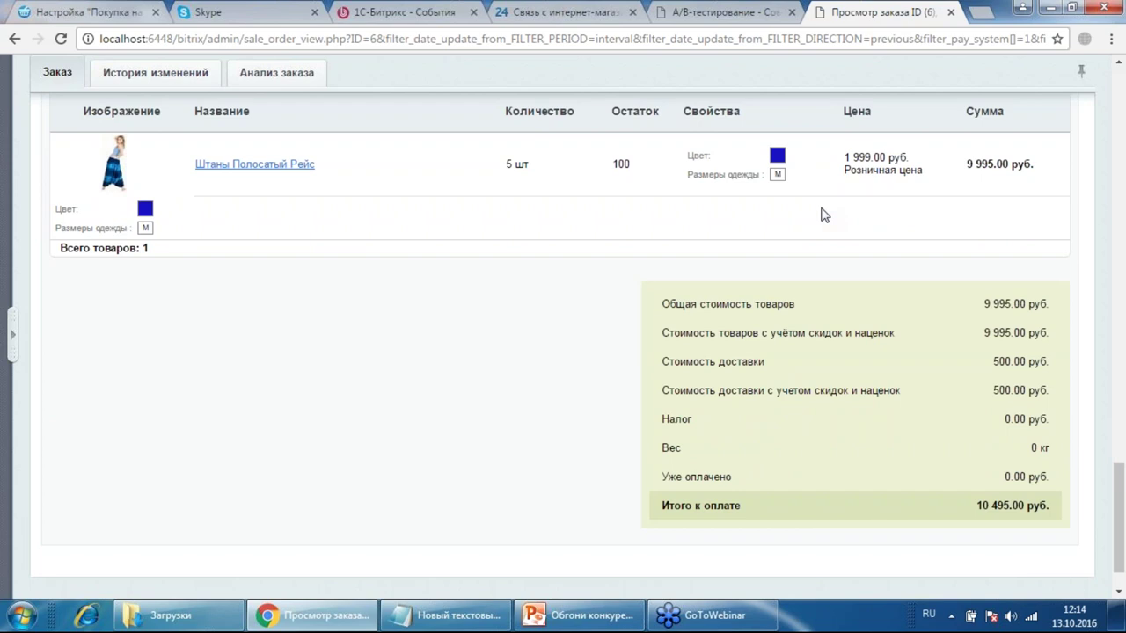
scroll(729, 216, up, 3)
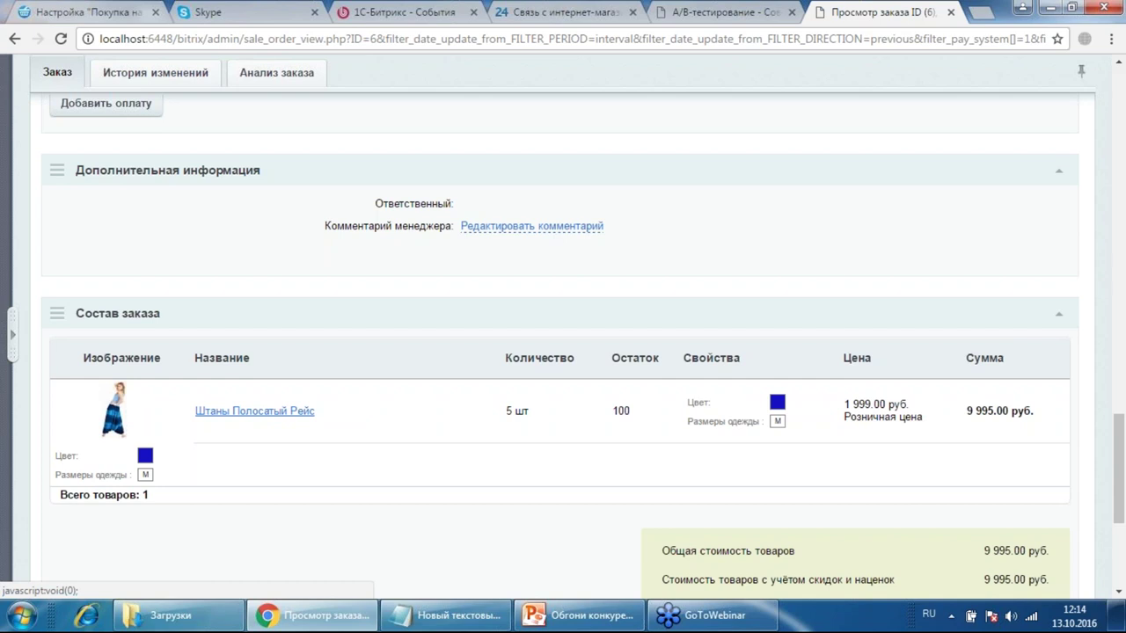
Add the manager comment 'Особо интересный клиент' to order №6 and save it
click(501, 230)
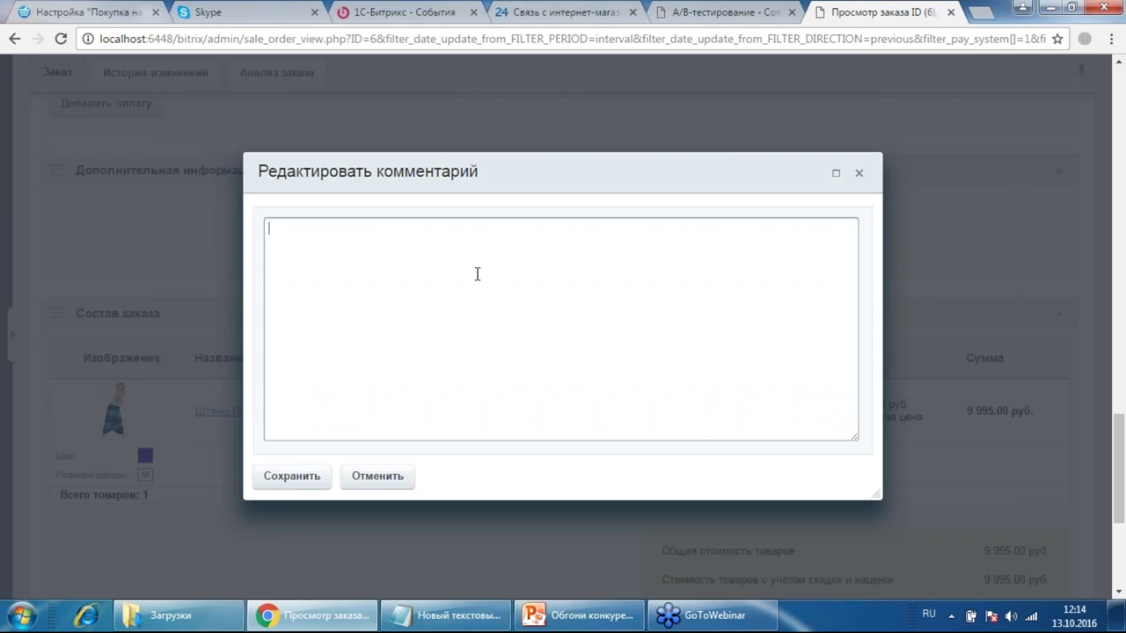
text(Особо интересный клиент)
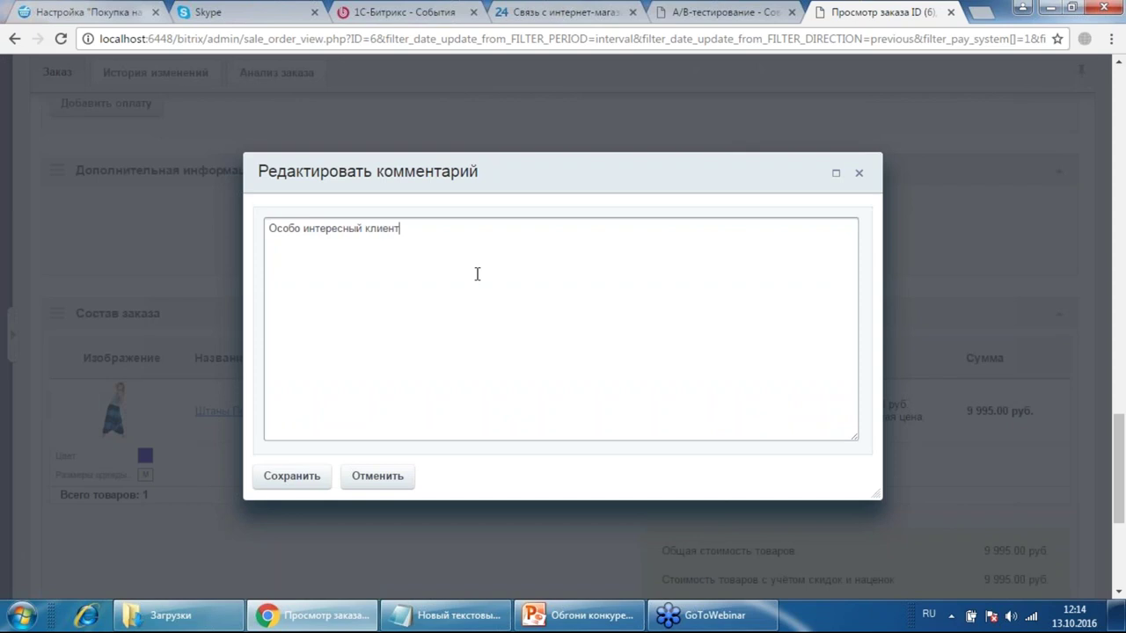
click(291, 476)
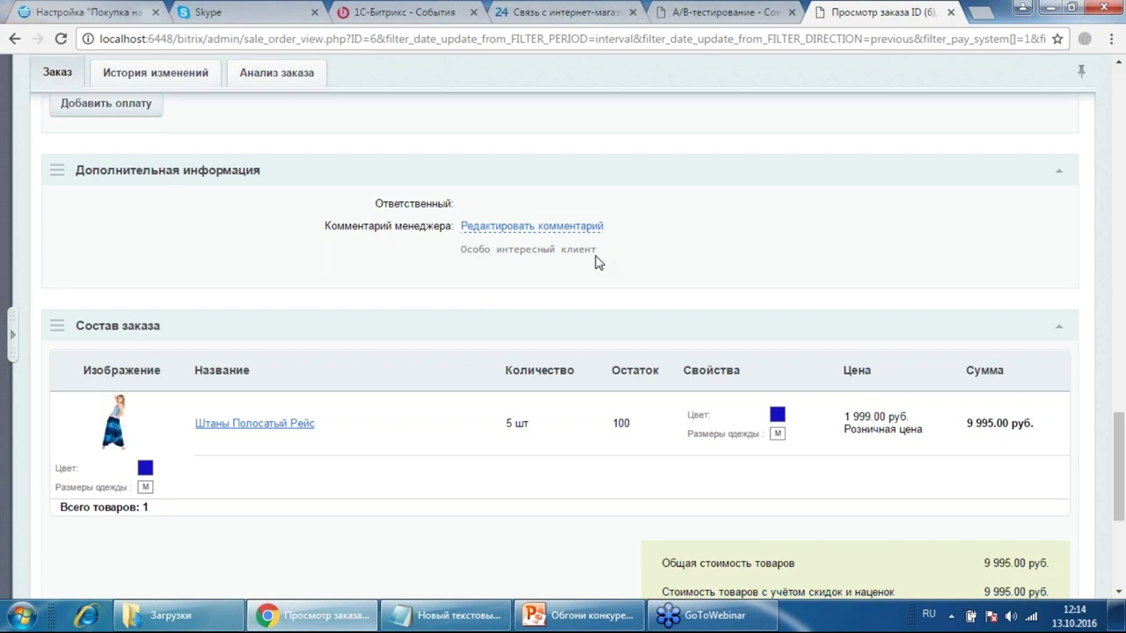
Browse order №6's page and jump to its payment section
scroll(595, 261, down, 2)
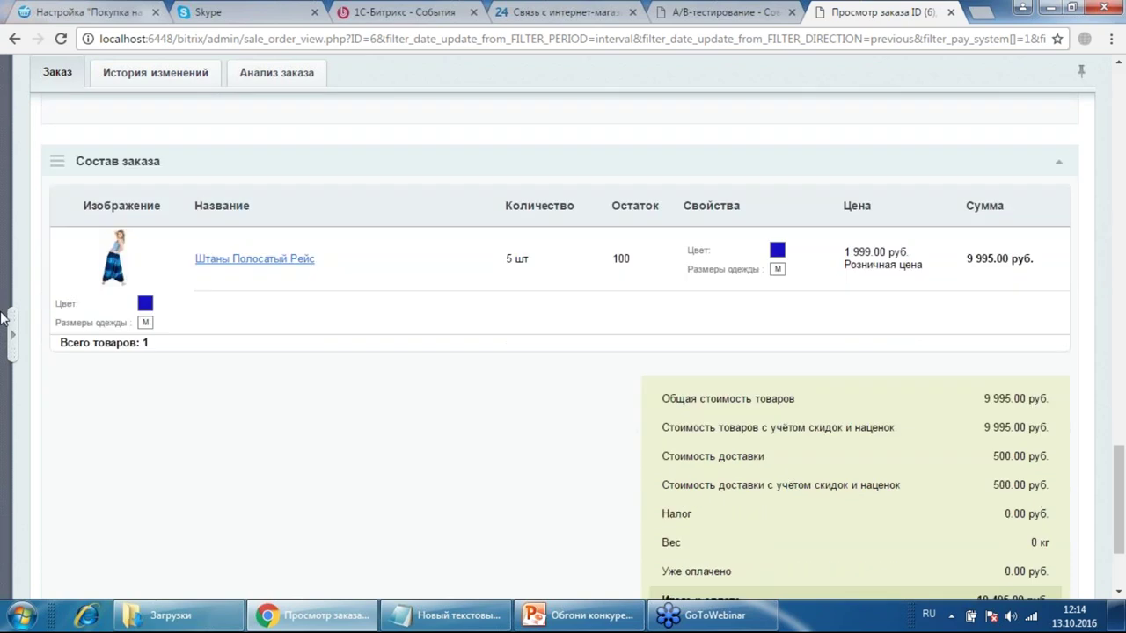
scroll(262, 221, down, 2)
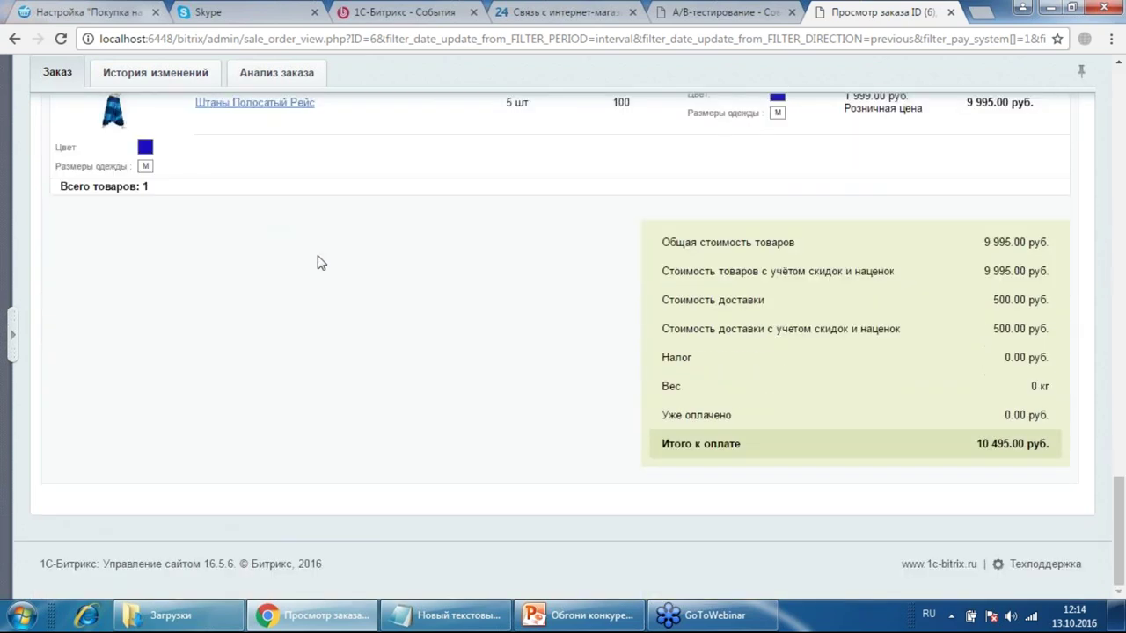
scroll(321, 263, up, 15)
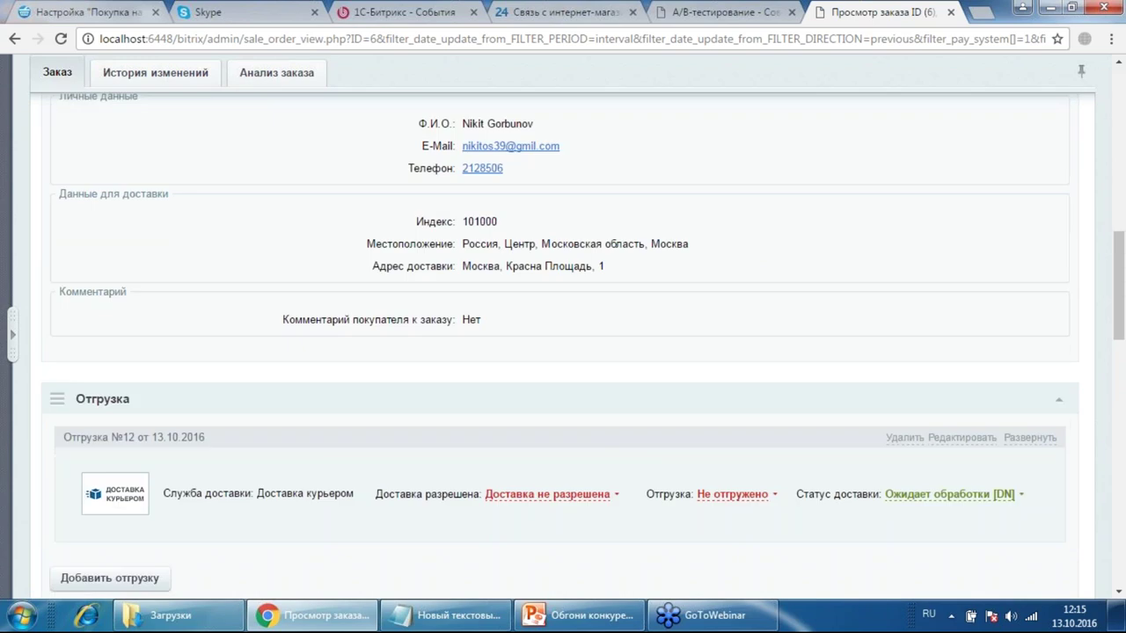
scroll(669, 290, up, 6)
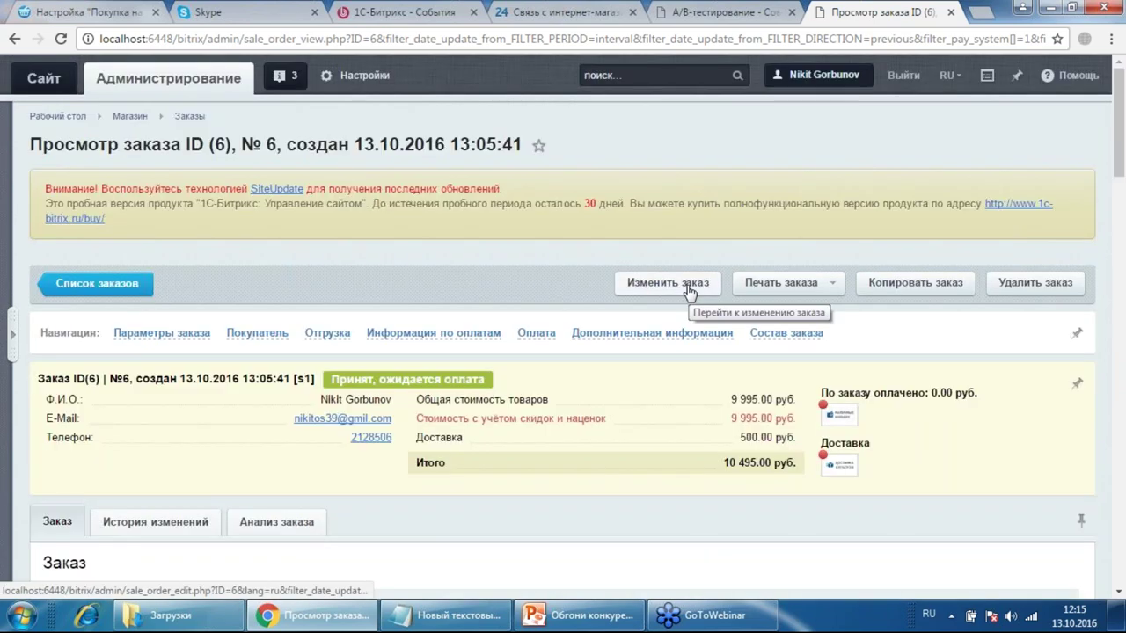
scroll(398, 267, down, 1)
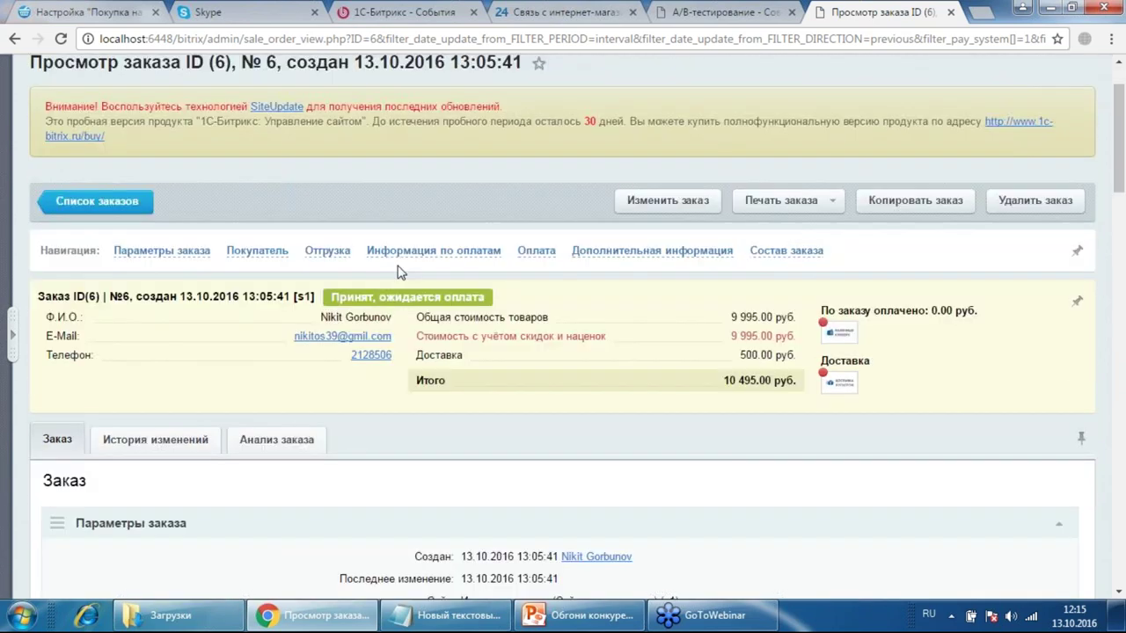
scroll(400, 271, down, 3)
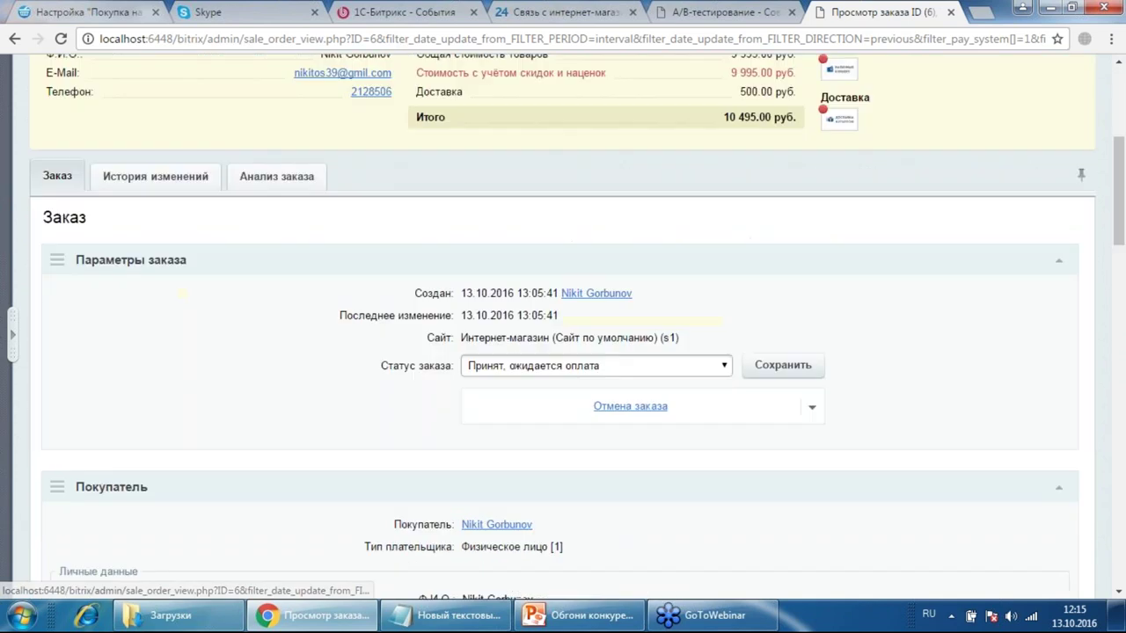
scroll(563, 325, down, 6)
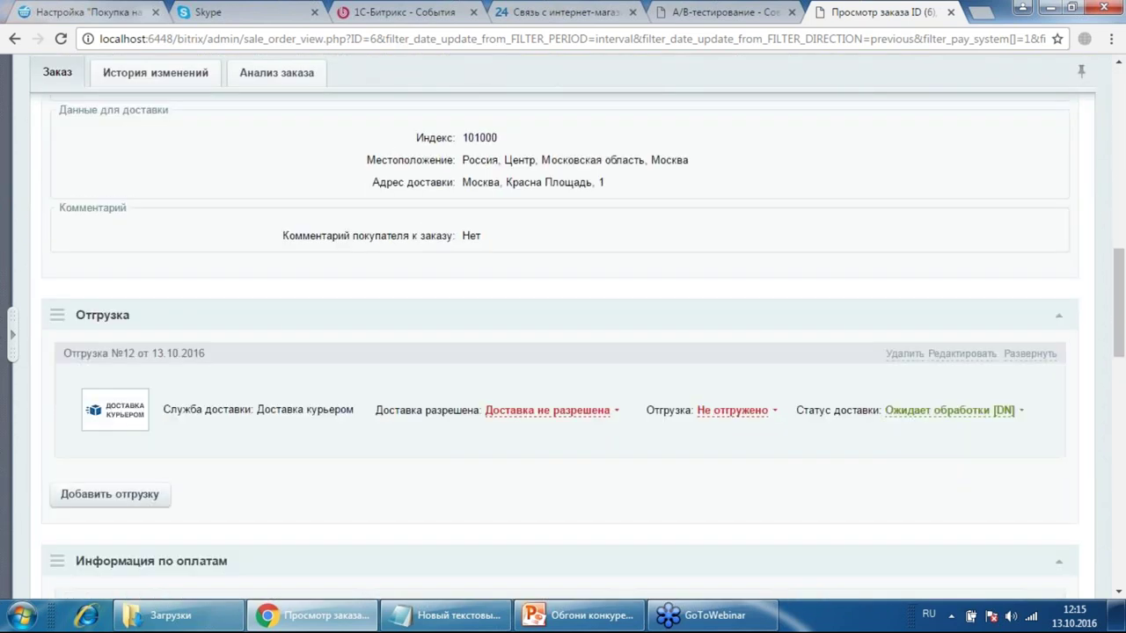
scroll(792, 304, down, 1)
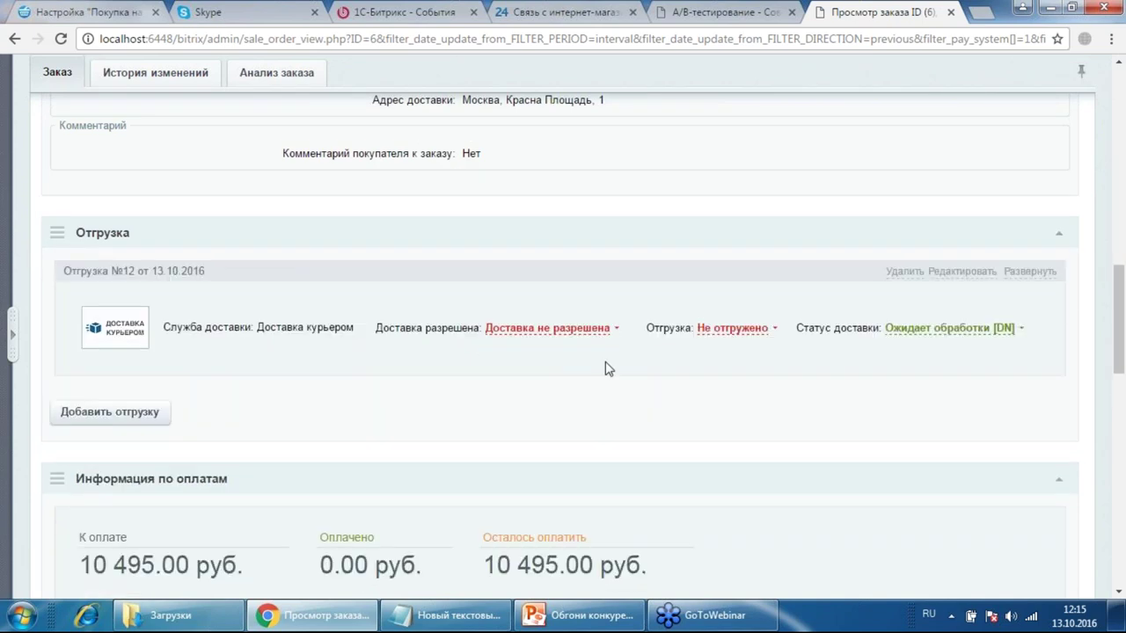
scroll(997, 310, up, 5)
scroll(996, 311, up, 4)
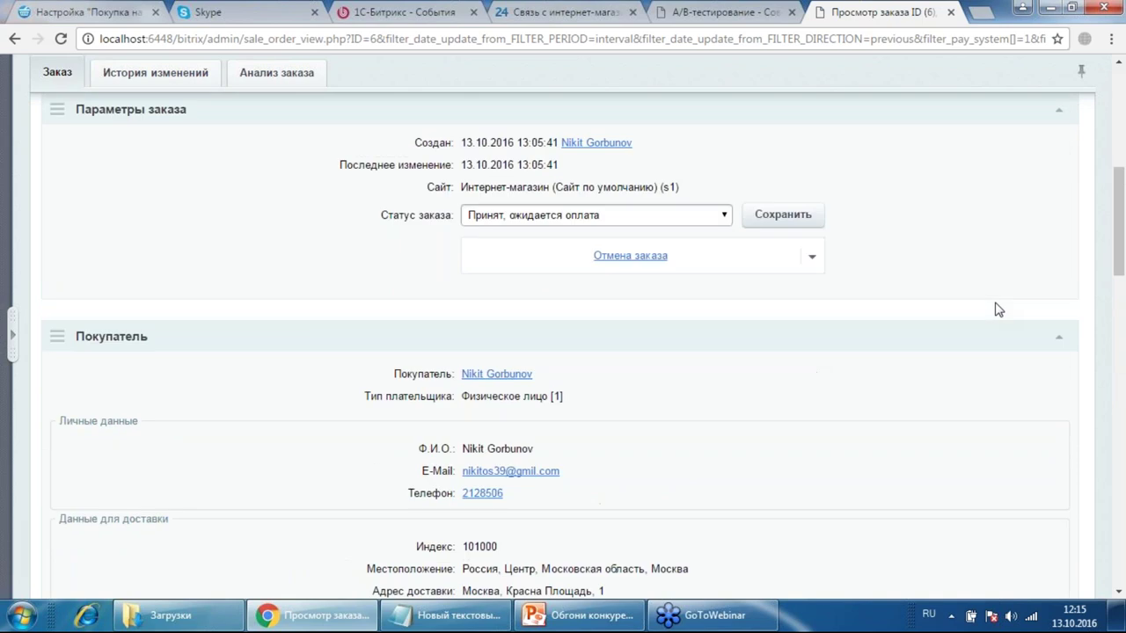
click(536, 85)
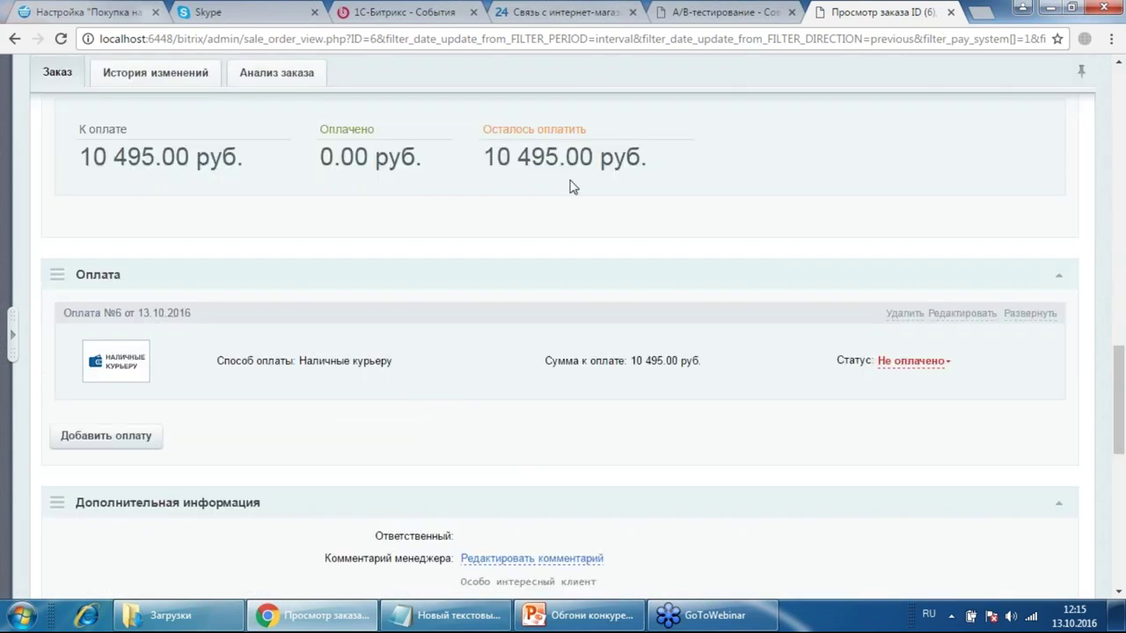
scroll(618, 193, up, 15)
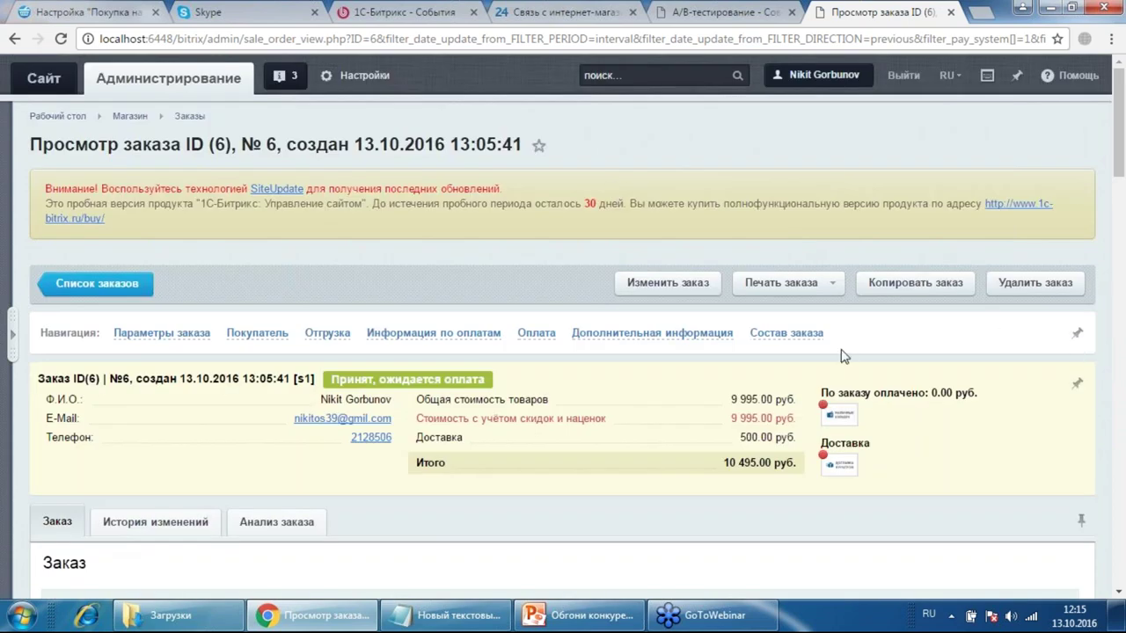
scroll(842, 355, down, 5)
scroll(842, 355, up, 5)
scroll(778, 388, down, 4)
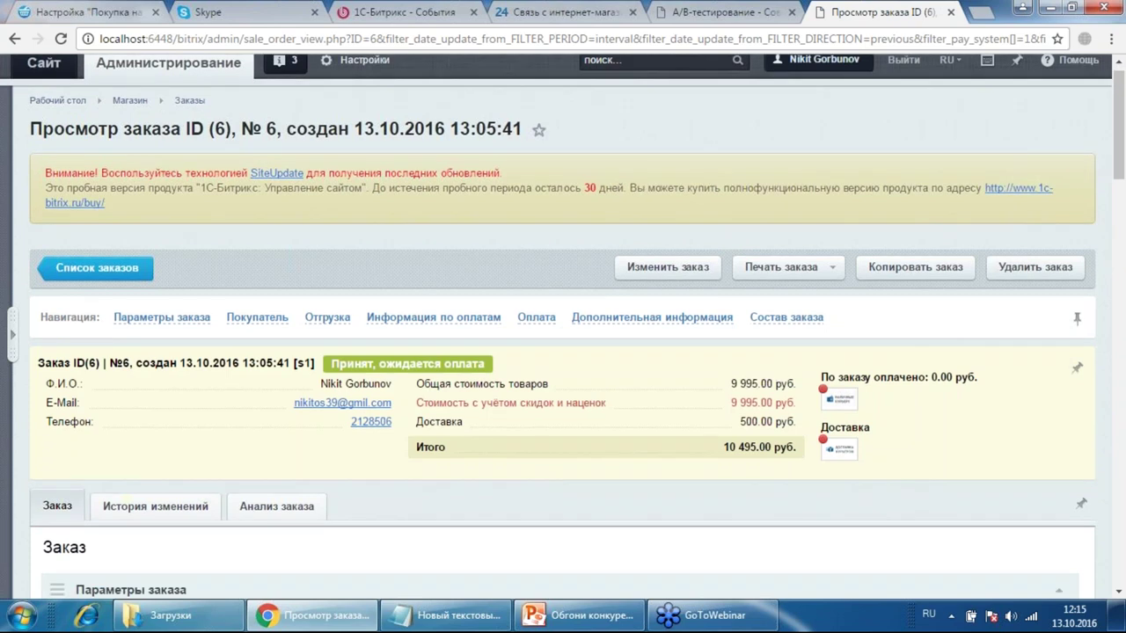
scroll(778, 388, up, 3)
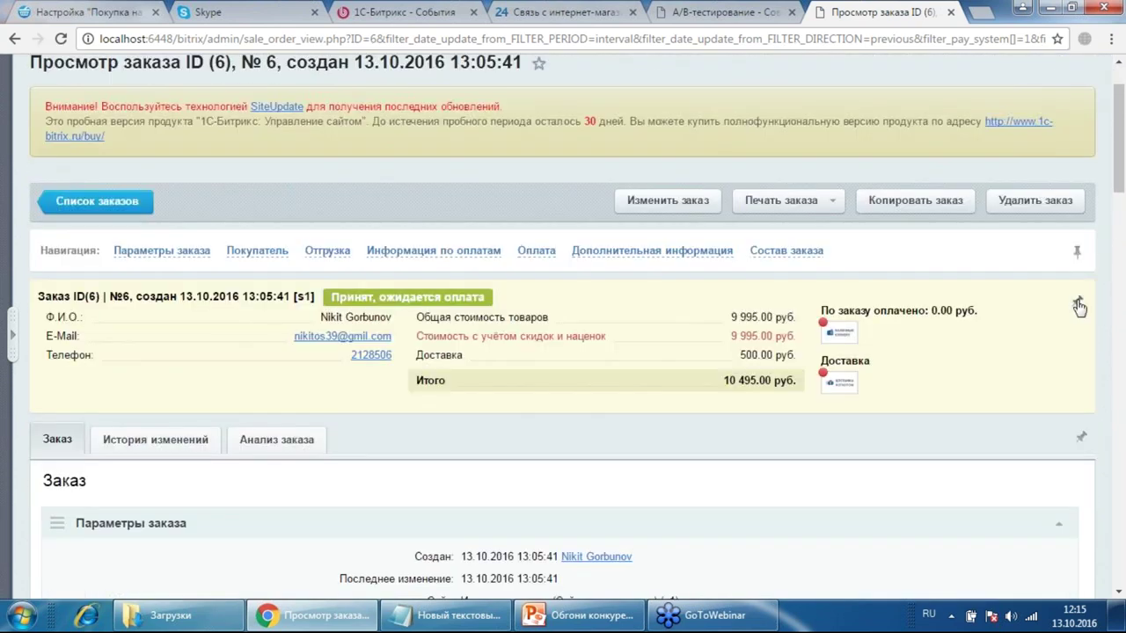
scroll(875, 410, down, 6)
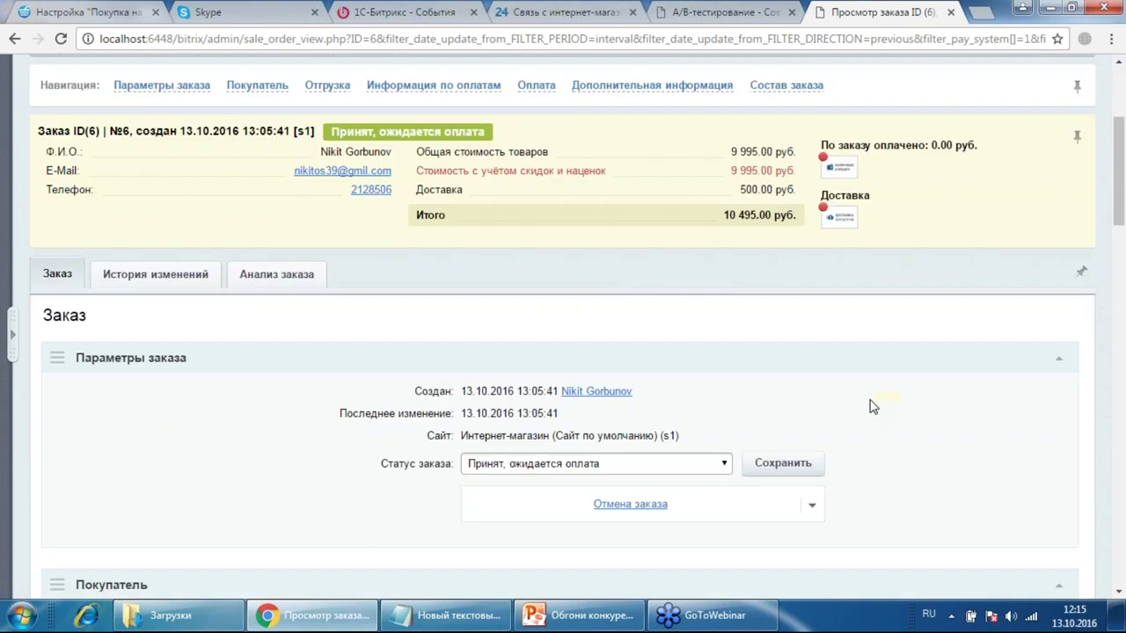
scroll(853, 391, up, 8)
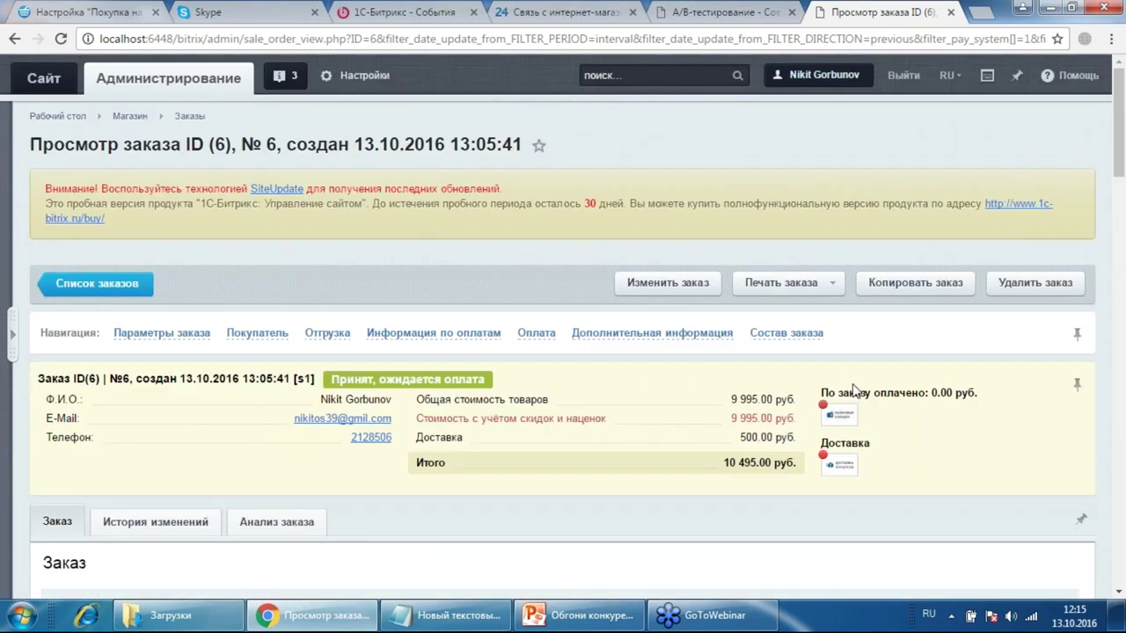
scroll(1029, 373, down, 1)
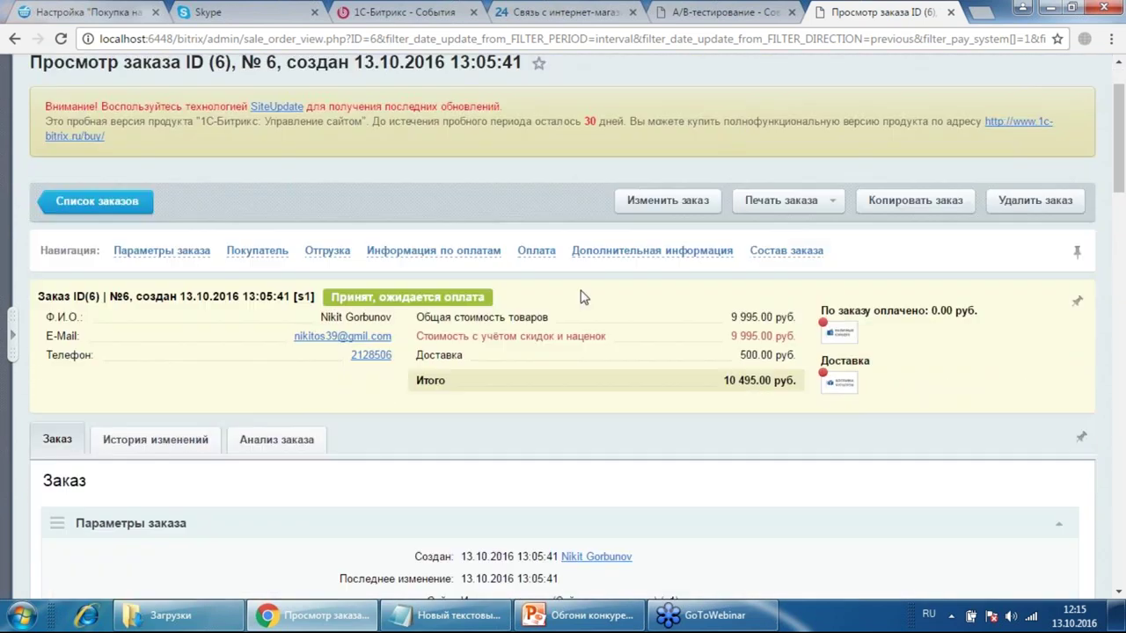
Jump through the payment, totals and buyer blocks, then show the order's change history
click(537, 251)
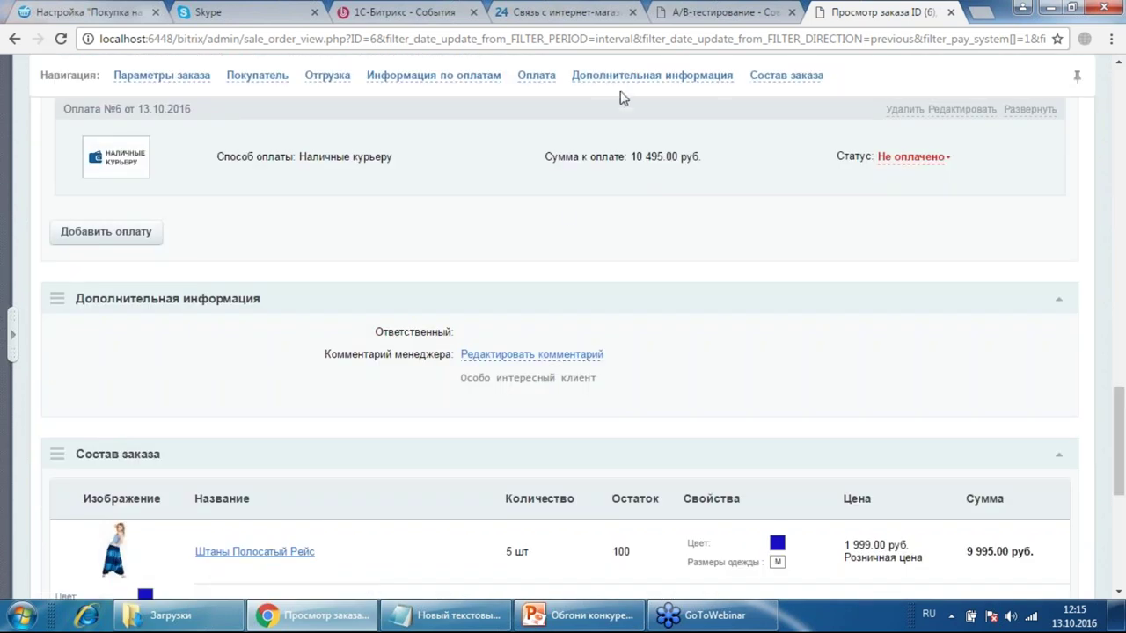
click(422, 77)
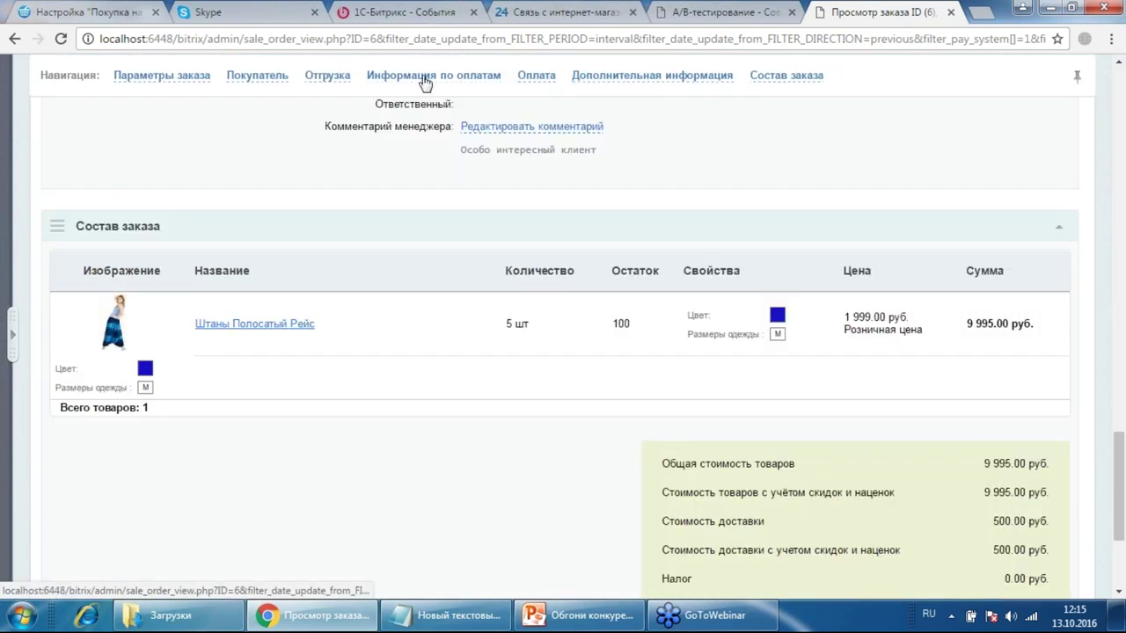
click(161, 76)
scroll(352, 261, up, 6)
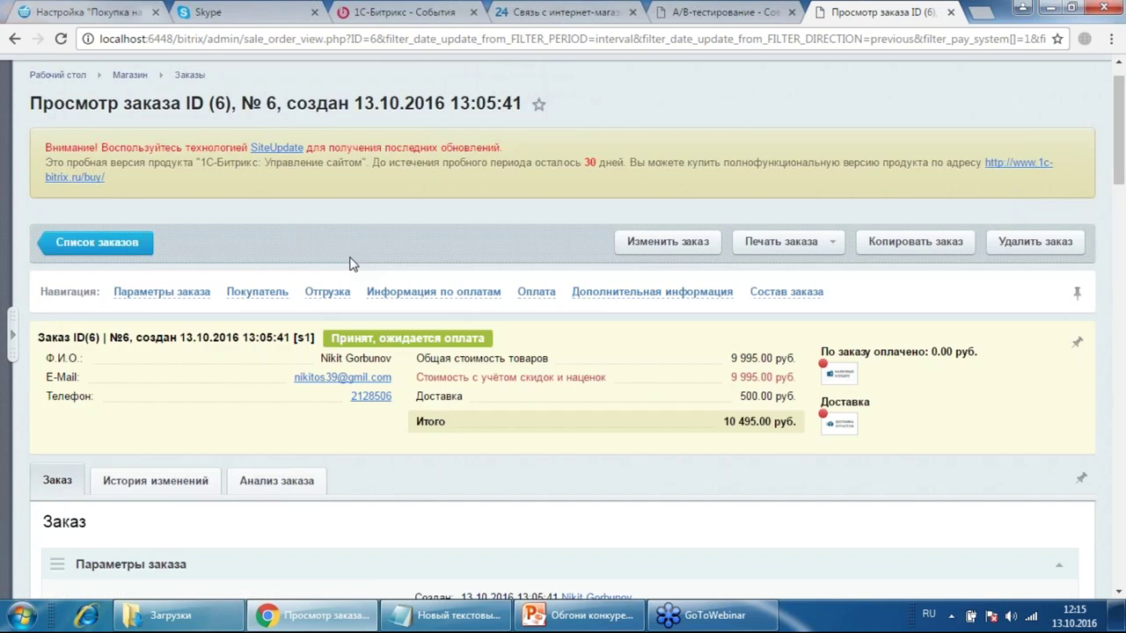
click(155, 480)
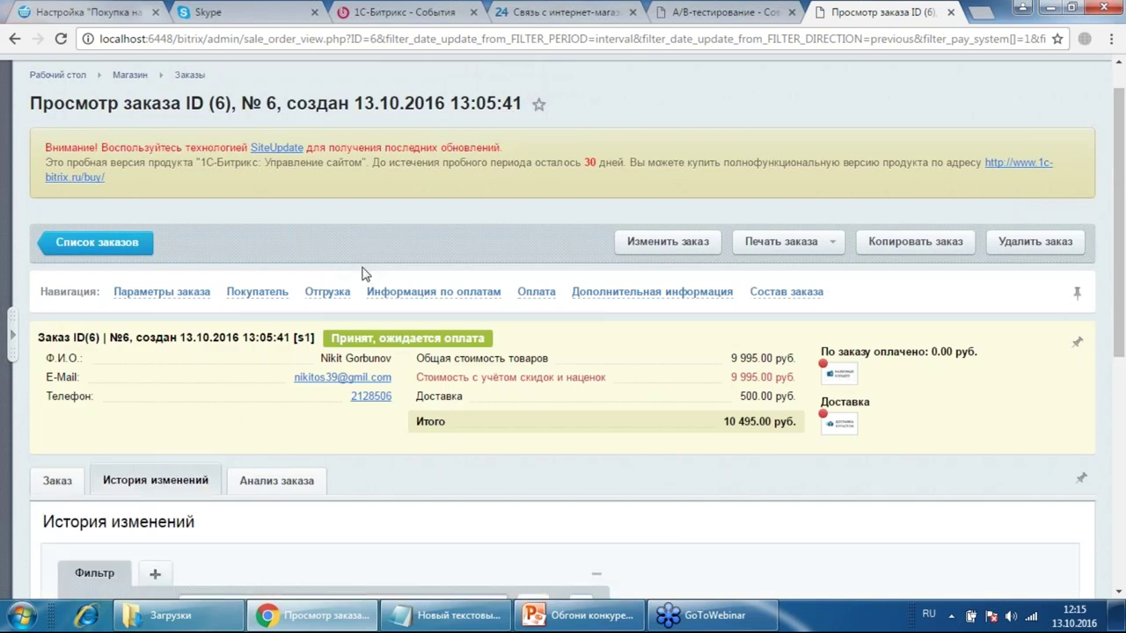
scroll(367, 272, down, 4)
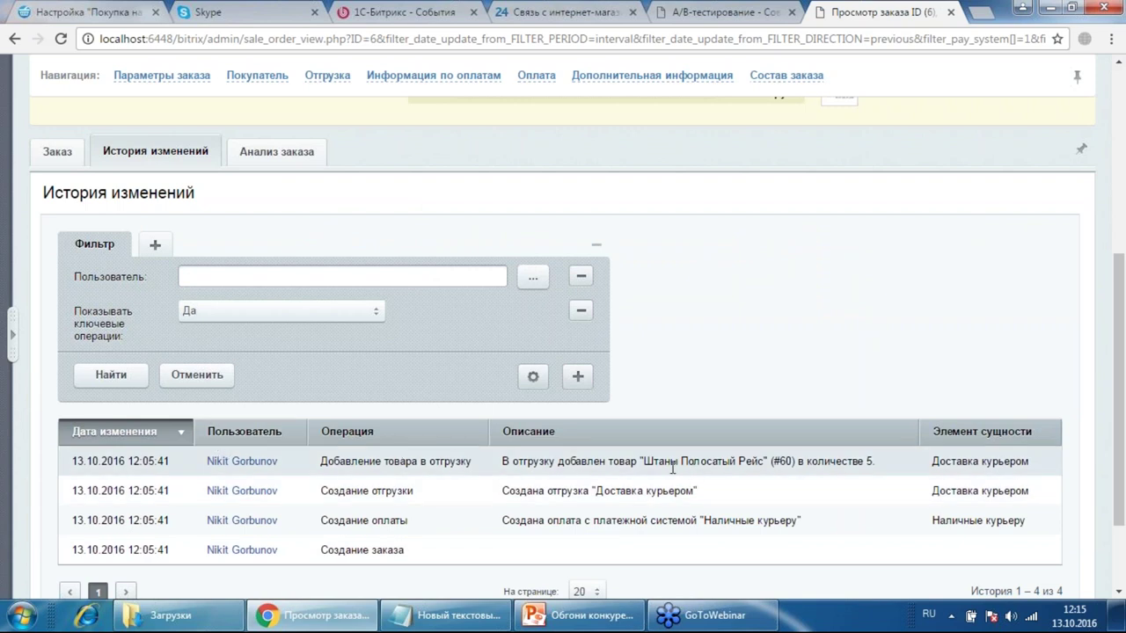
scroll(673, 469, down, 1)
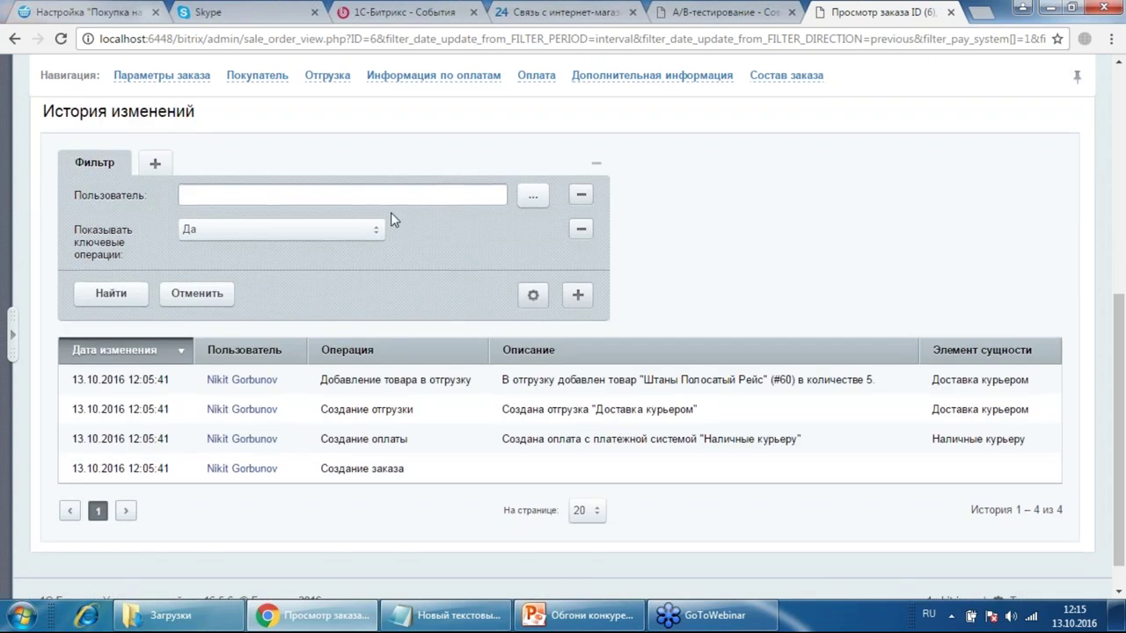
scroll(391, 212, up, 2)
Show the order analysis and open payment №6 from its Документы list for editing
click(277, 229)
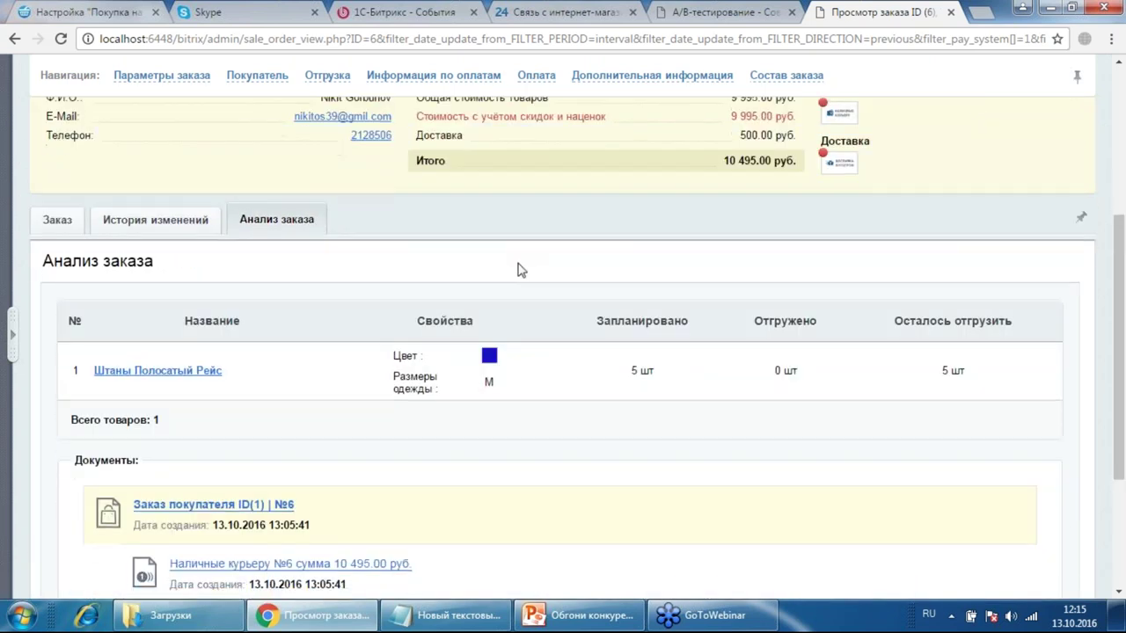
scroll(519, 270, down, 2)
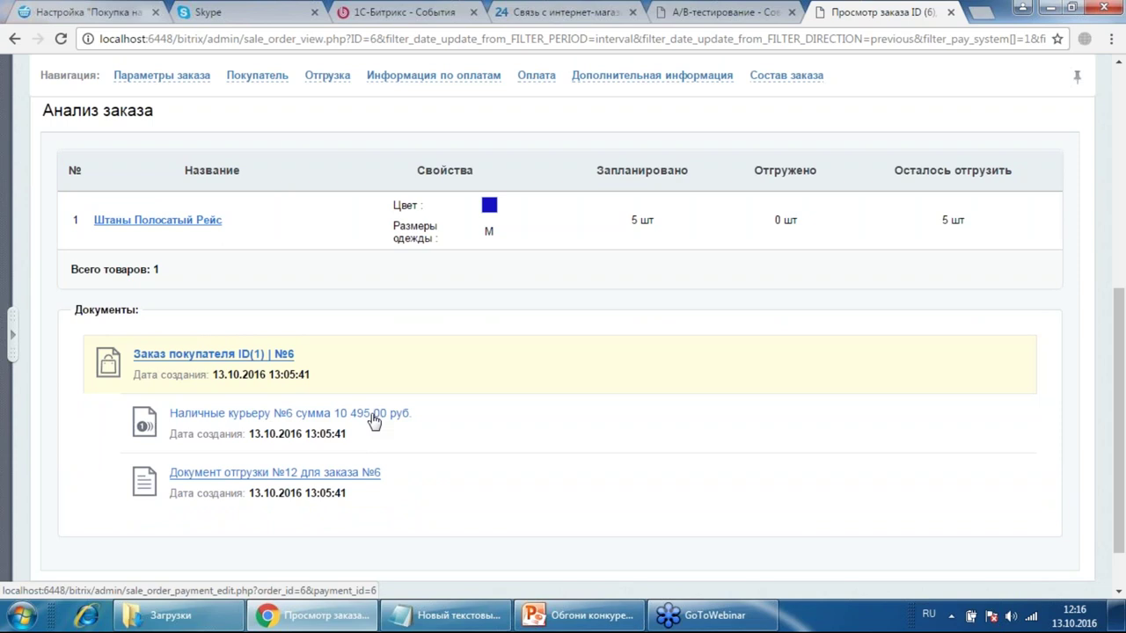
click(374, 420)
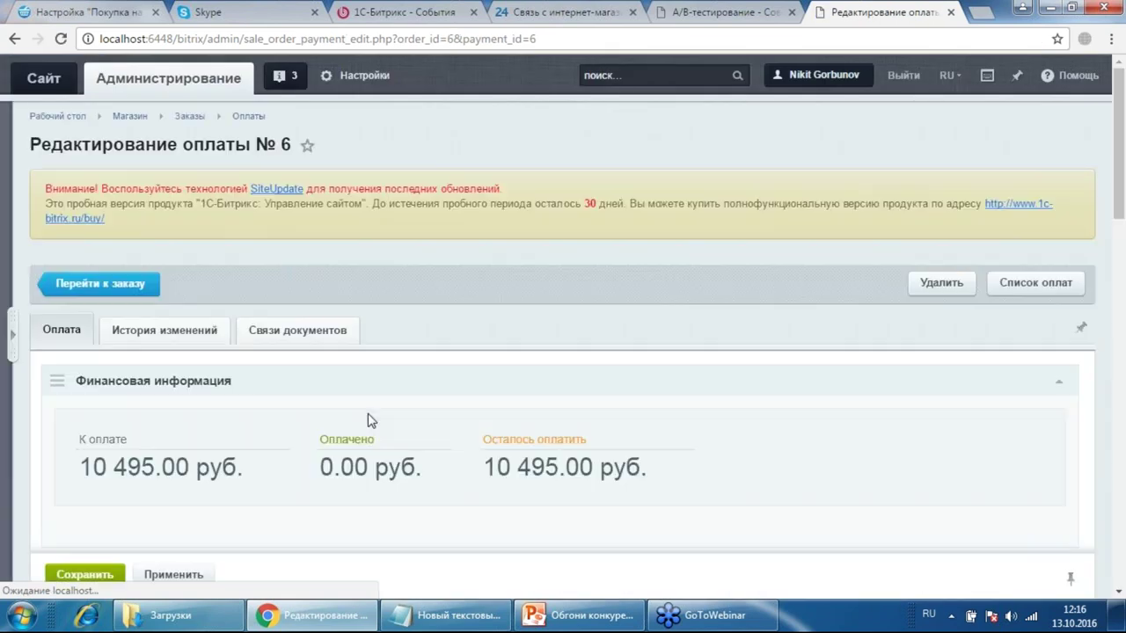
Change payment №6's status from Не оплачено to Оплачено, leave order status unchanged, and save
scroll(369, 420, down, 2)
scroll(457, 380, down, 2)
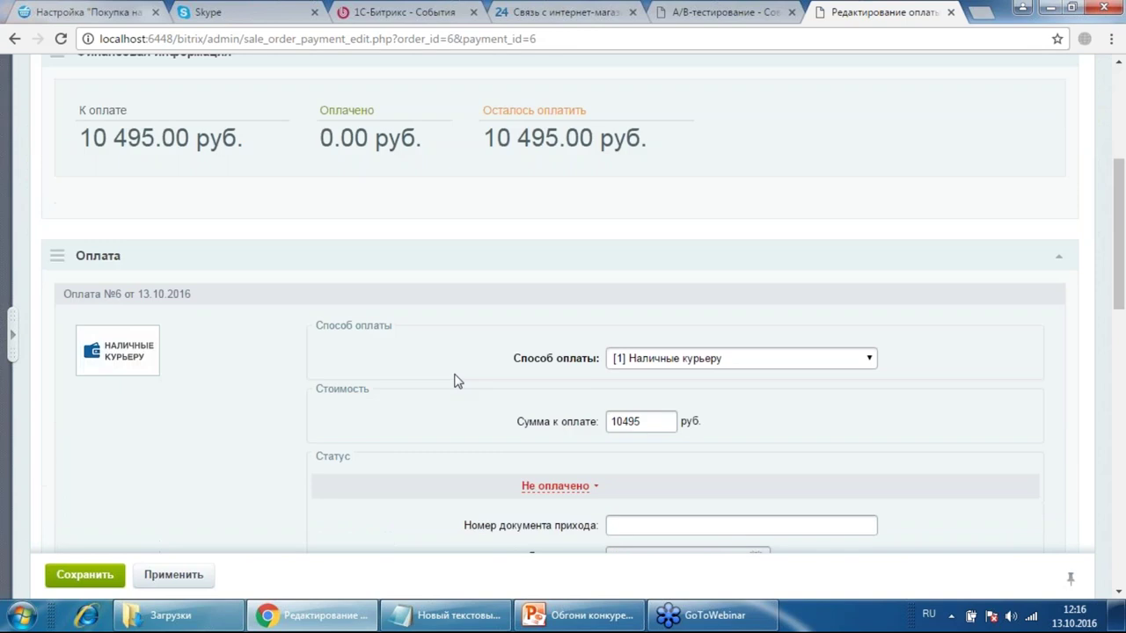
scroll(456, 380, down, 1)
click(547, 398)
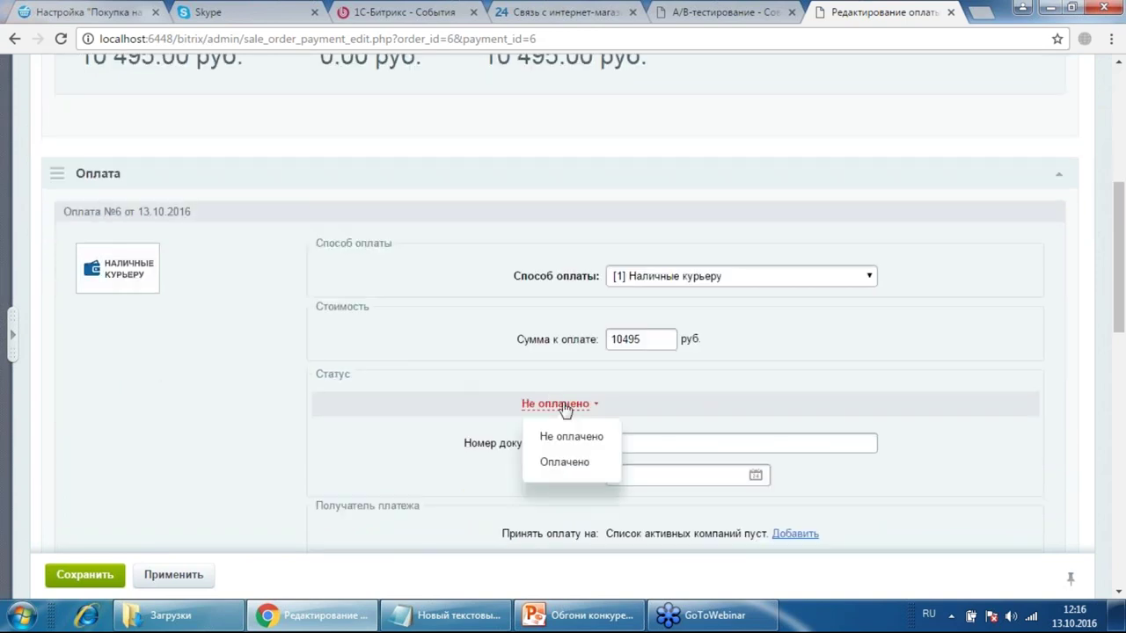
click(567, 461)
click(651, 442)
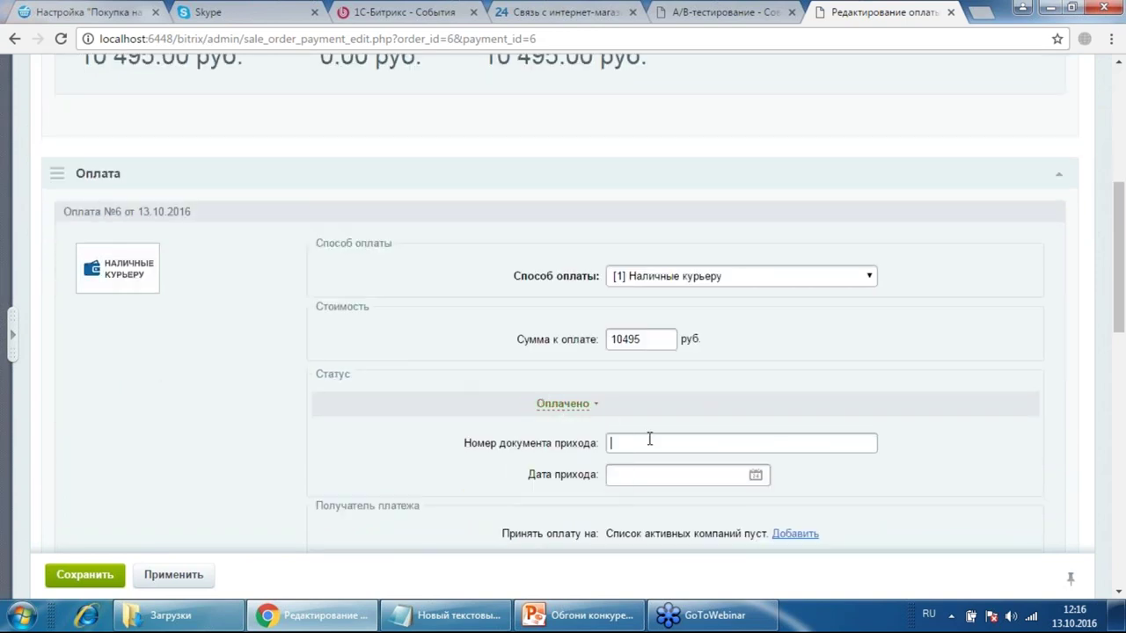
scroll(305, 355, down, 2)
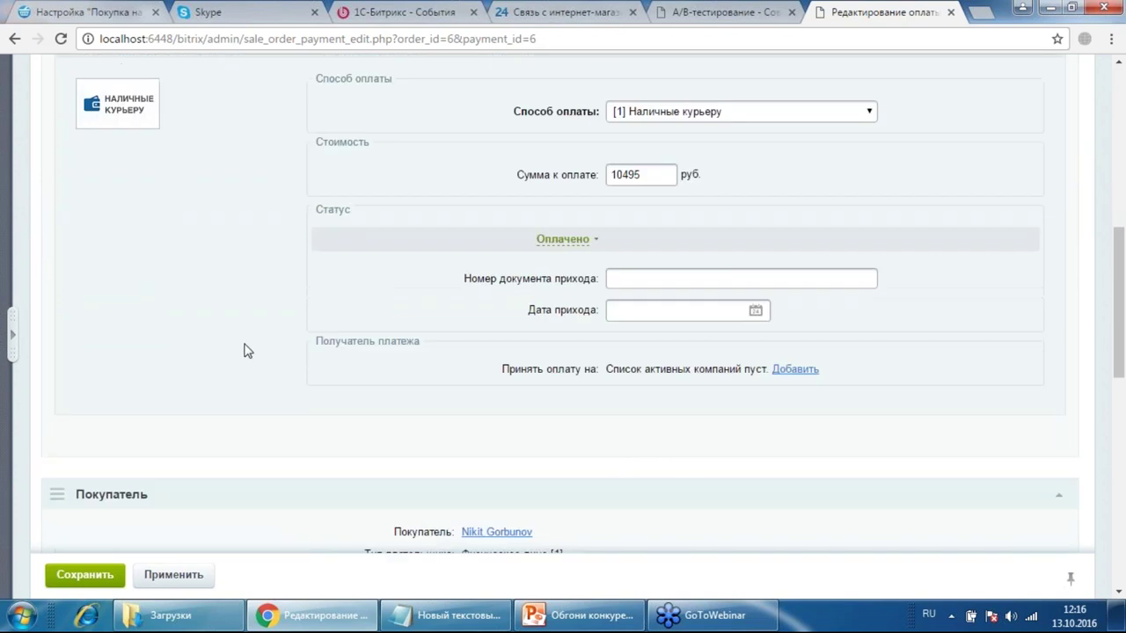
scroll(172, 408, down, 8)
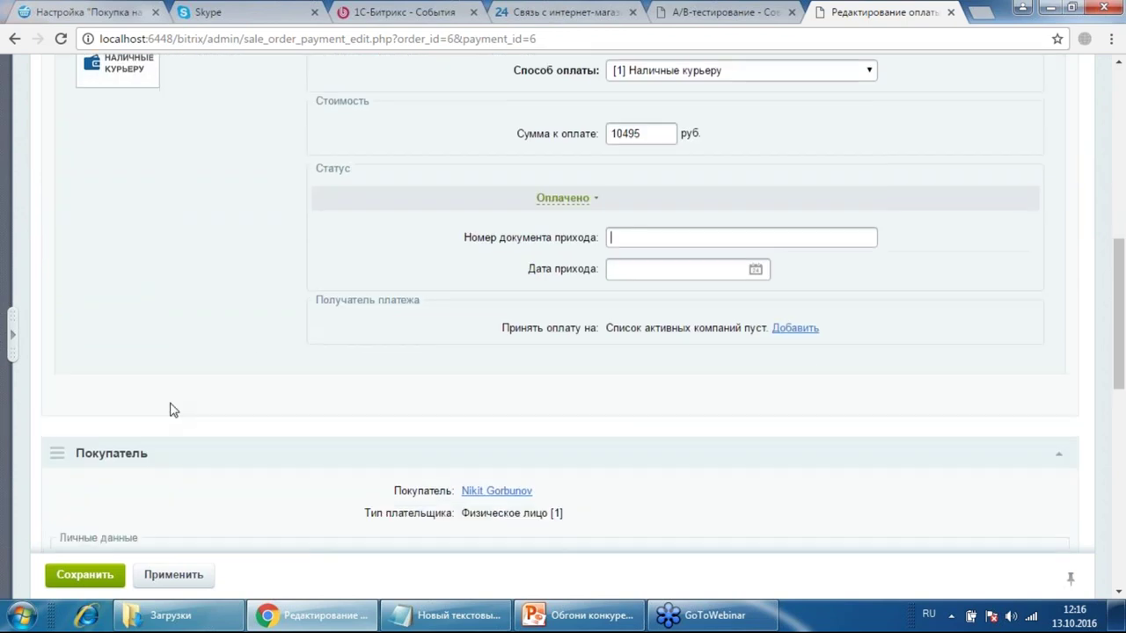
scroll(172, 408, down, 1)
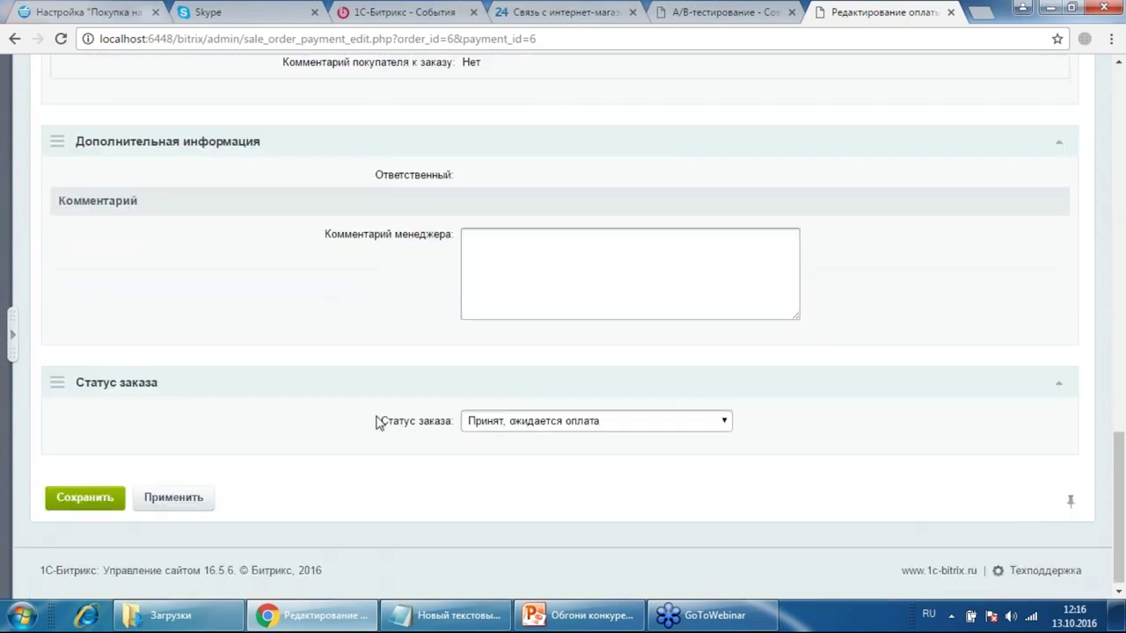
click(610, 423)
click(347, 361)
click(87, 498)
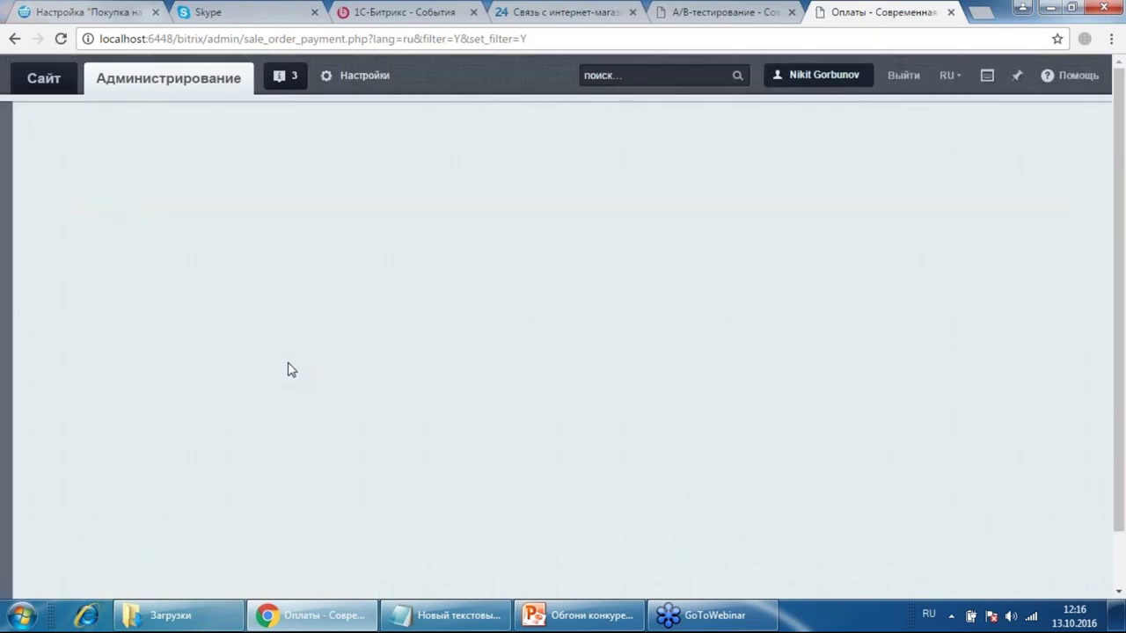
Open order 6 from the first row of the Оплаты payments list
scroll(708, 327, down, 3)
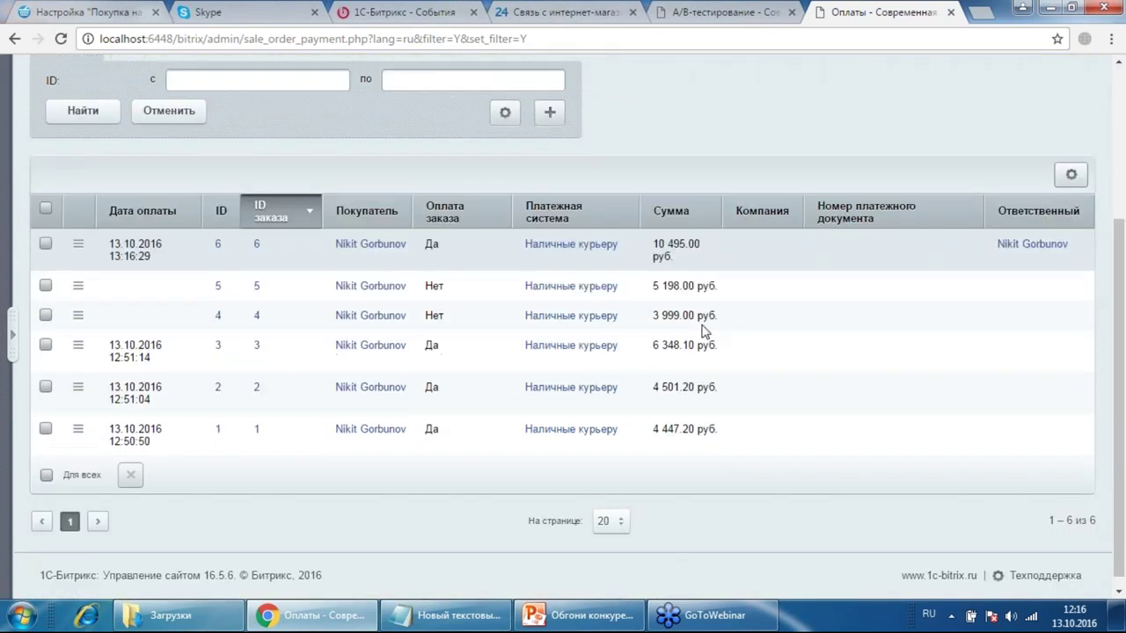
scroll(708, 330, up, 2)
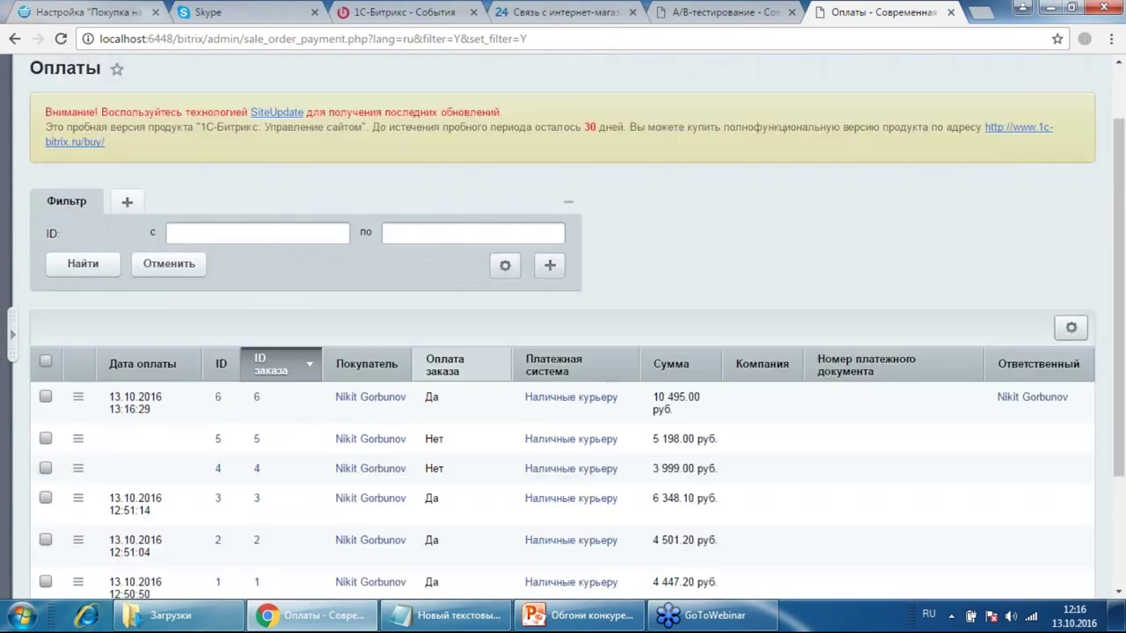
click(256, 401)
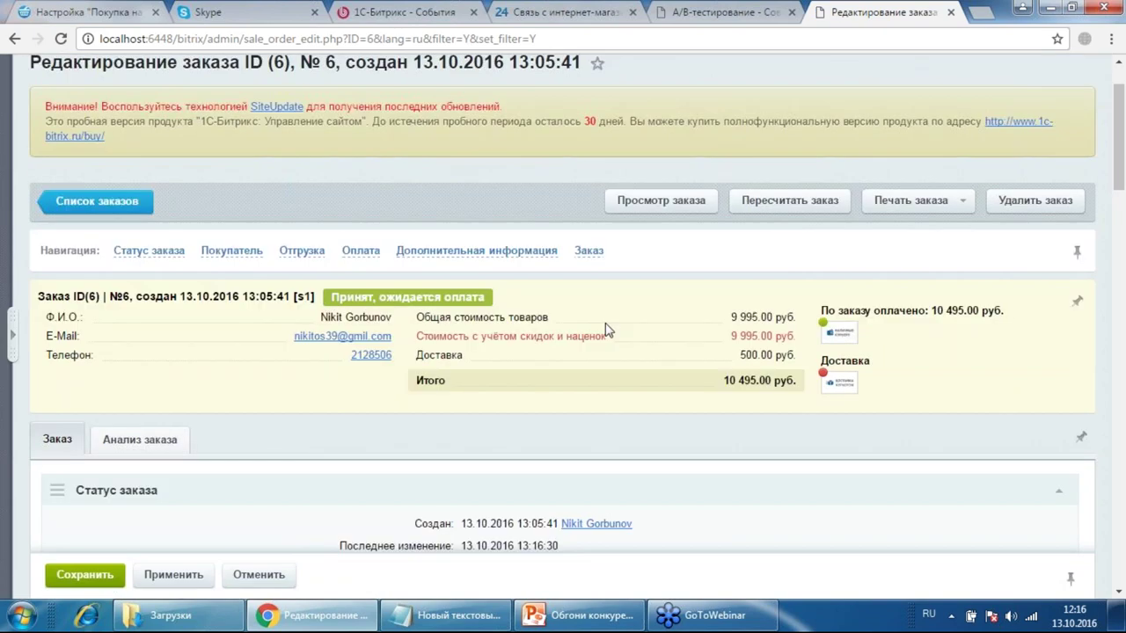
Open 'Документ отгрузки №12 для заказа №6' from the order analysis documents
scroll(342, 418, down, 4)
click(143, 197)
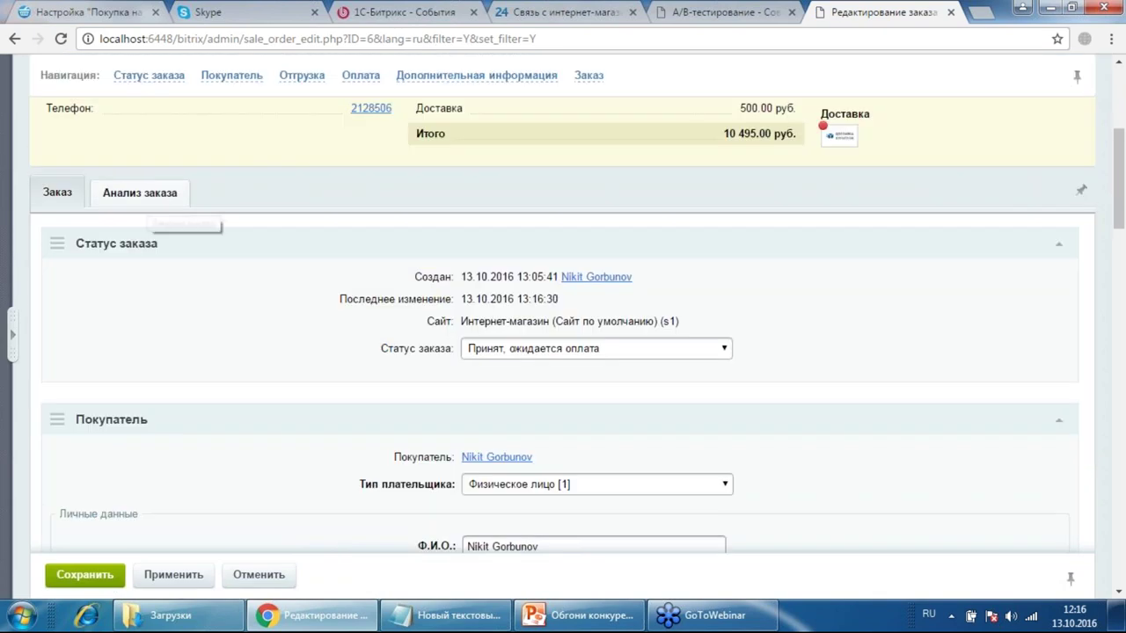
scroll(428, 225, down, 3)
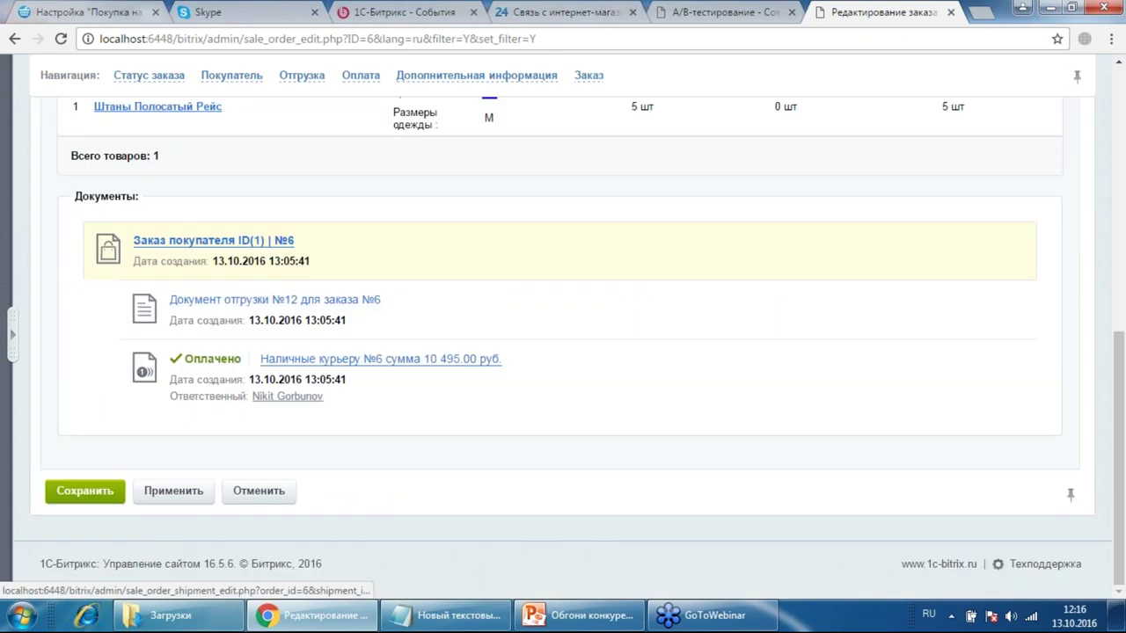
click(275, 300)
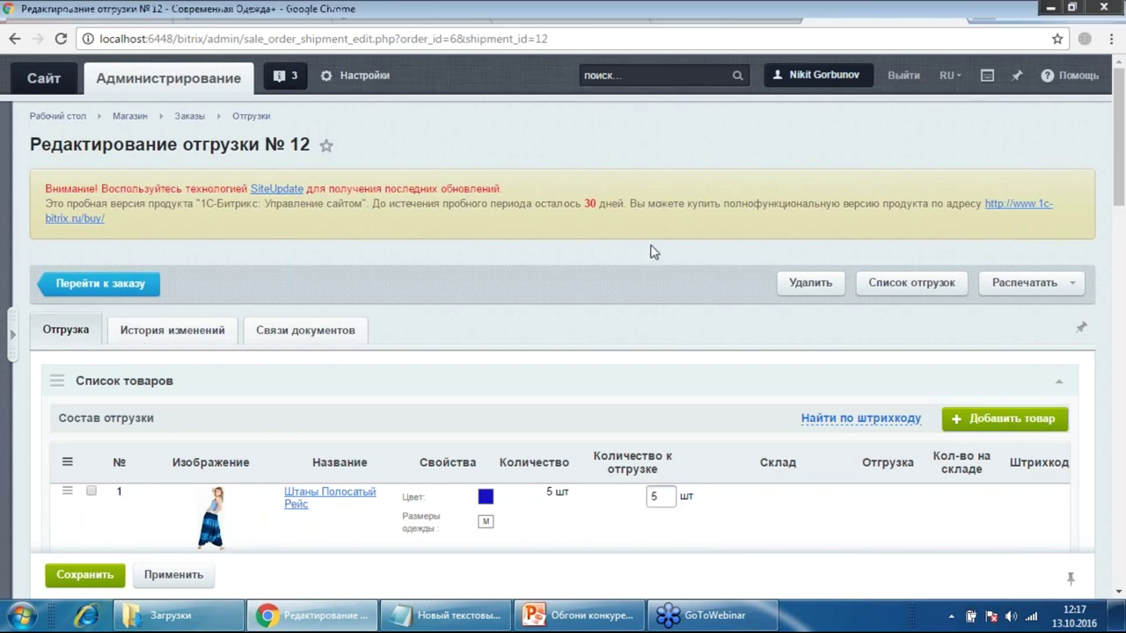
Set shipment №12's status to Отгружен [DF]
scroll(651, 255, down, 1)
scroll(651, 255, down, 4)
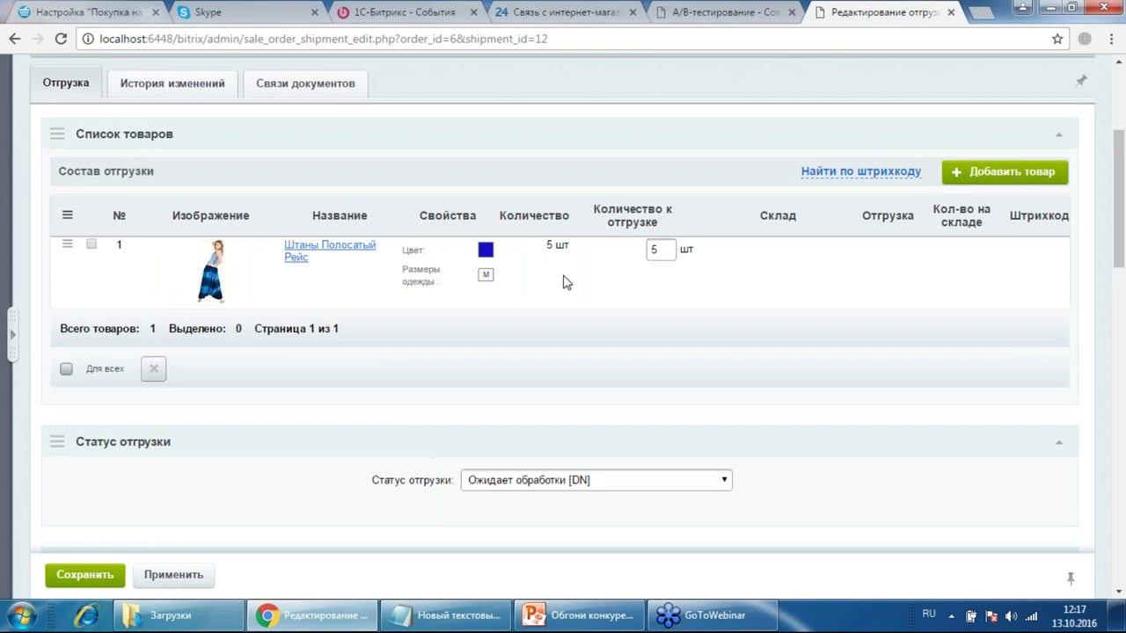
scroll(540, 316, down, 2)
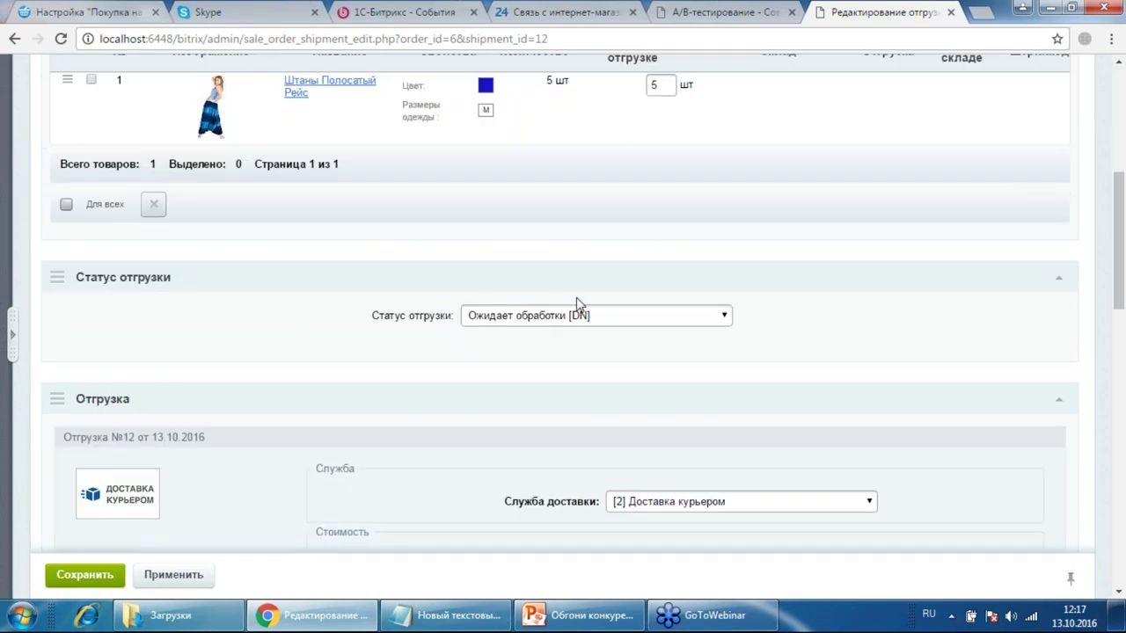
click(627, 320)
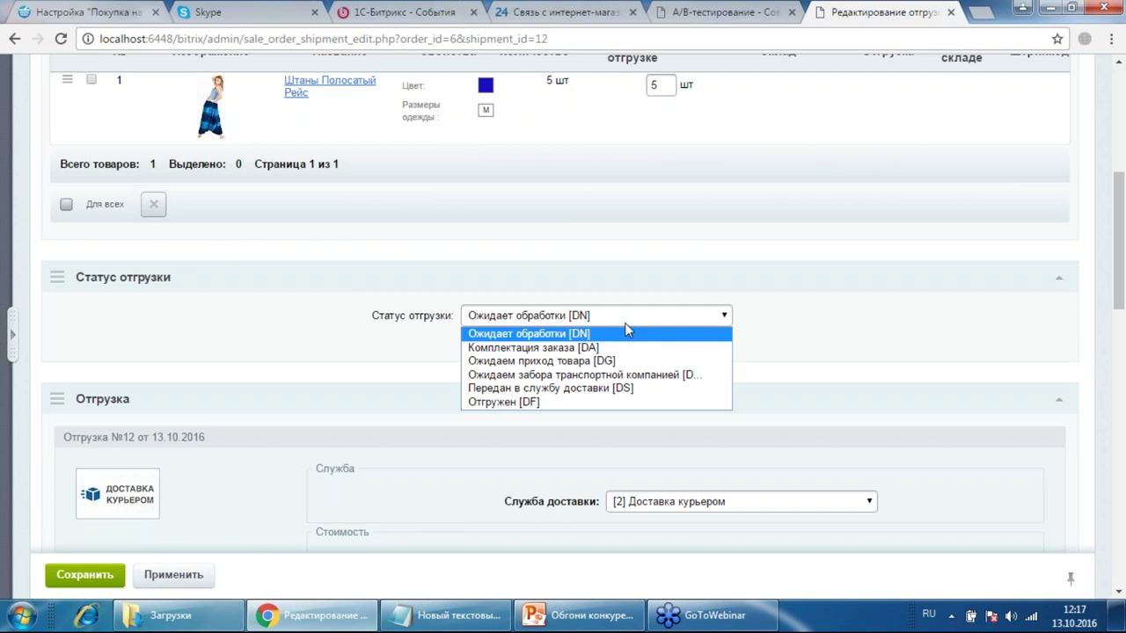
click(583, 401)
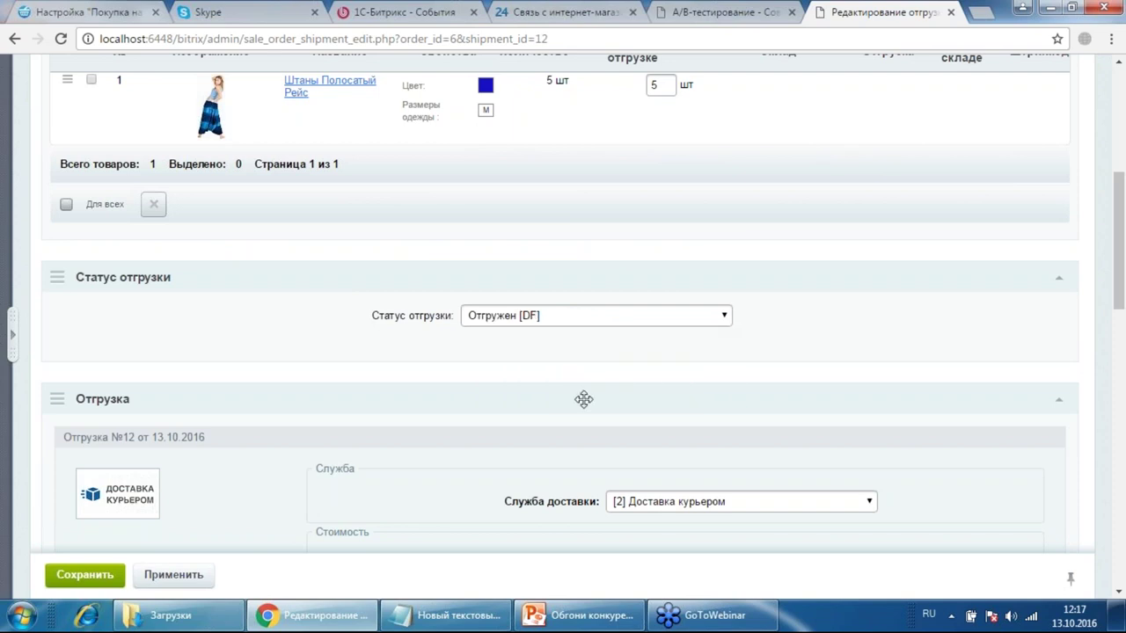
Set the shipment to Доставка разрешена and Отгружено, then save it
scroll(610, 385, down, 2)
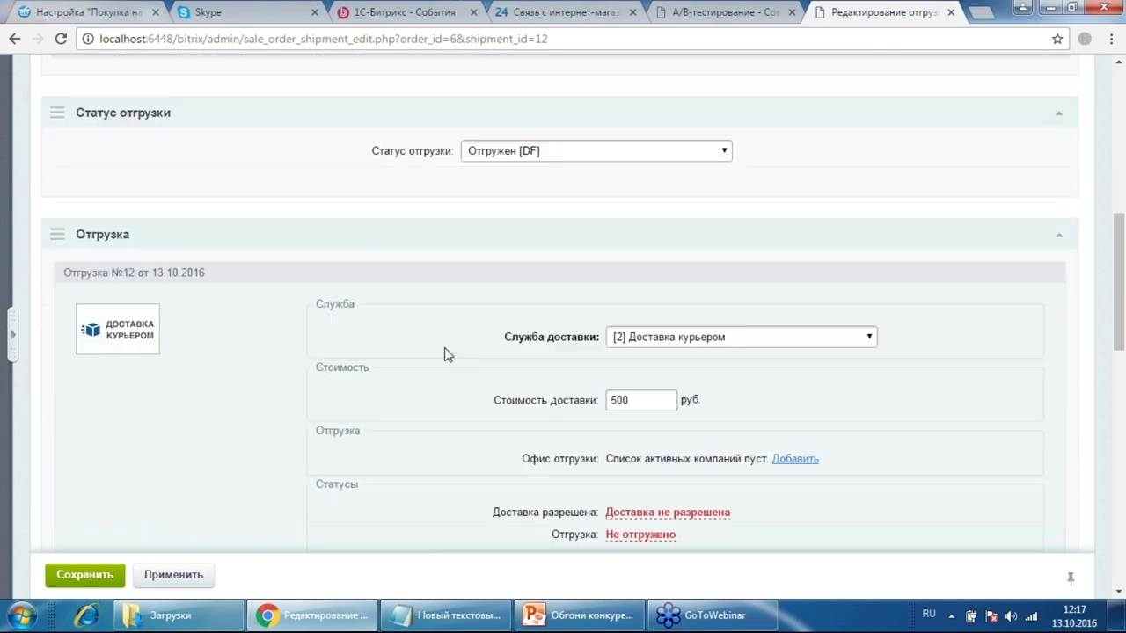
scroll(444, 354, down, 3)
click(670, 271)
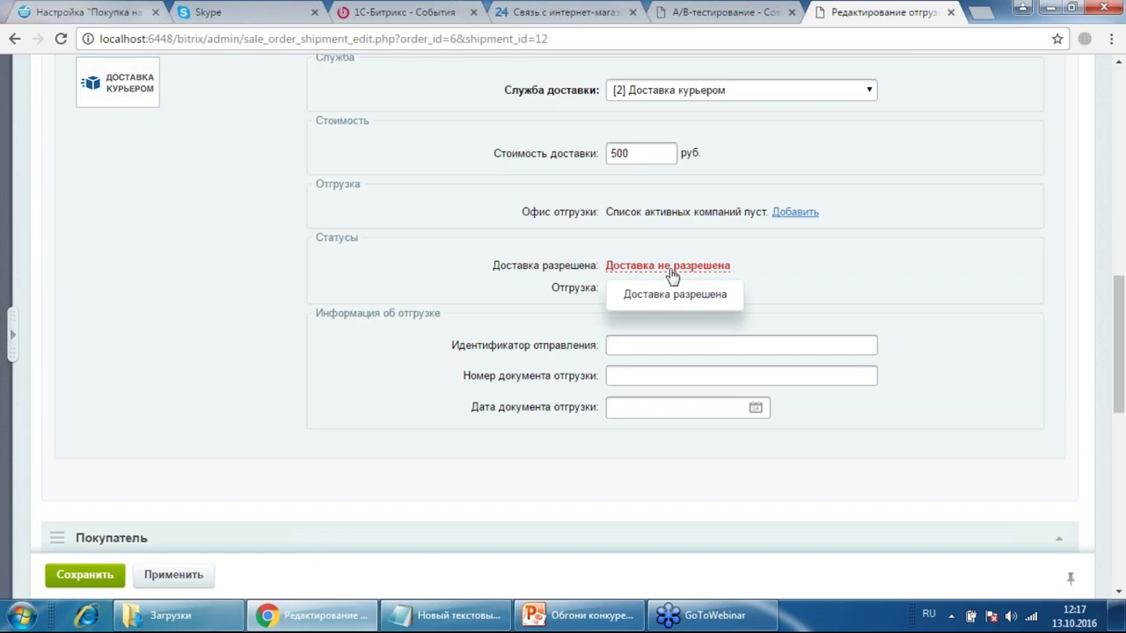
click(666, 294)
click(646, 290)
click(649, 317)
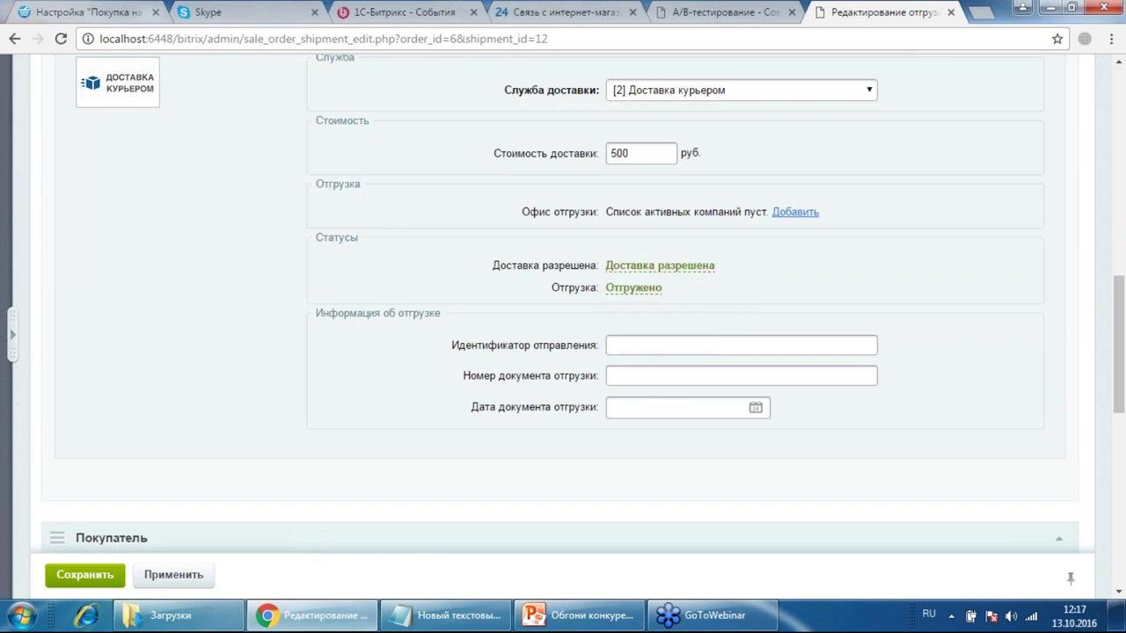
scroll(246, 338, down, 2)
click(97, 575)
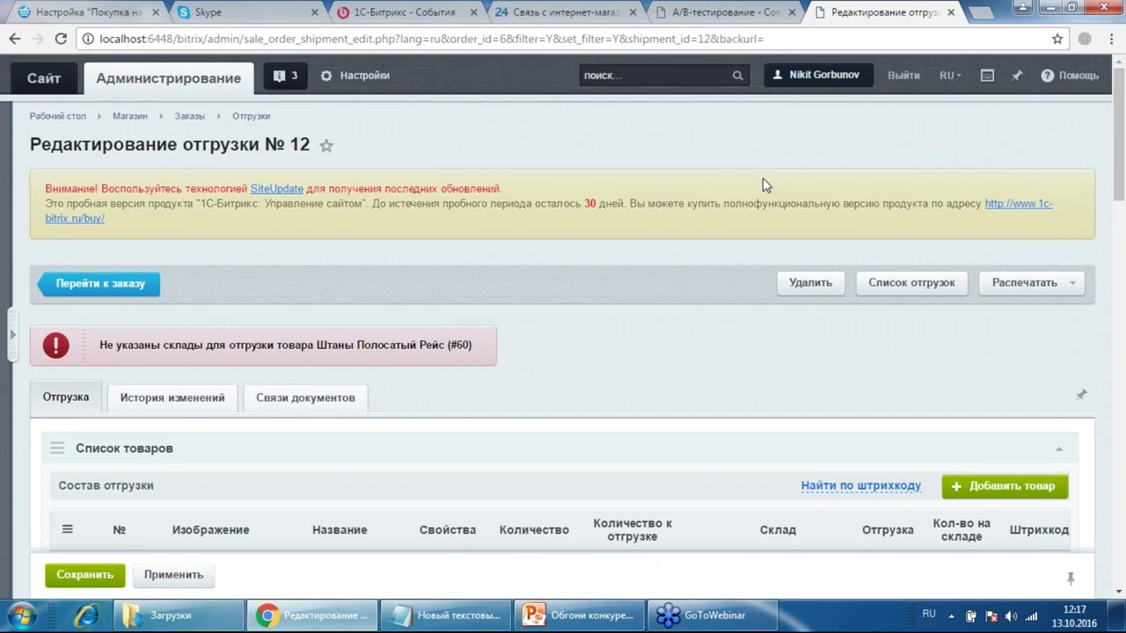
Tick the Штаны Полосатый Рейс row and apply the shipment edits
scroll(761, 179, down, 3)
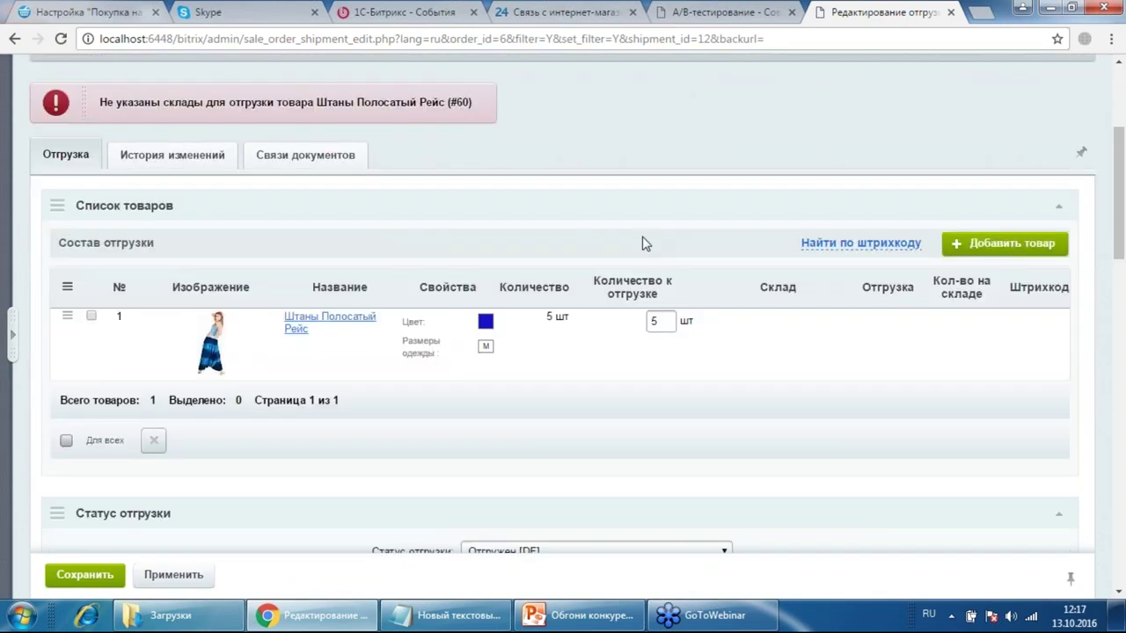
scroll(646, 249, down, 1)
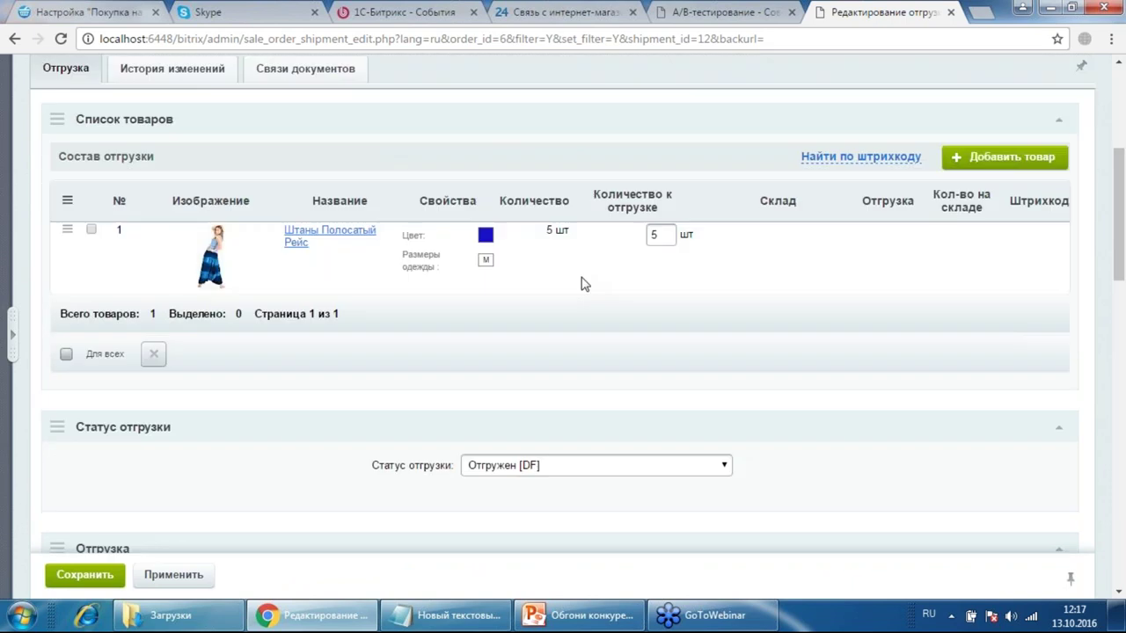
click(91, 229)
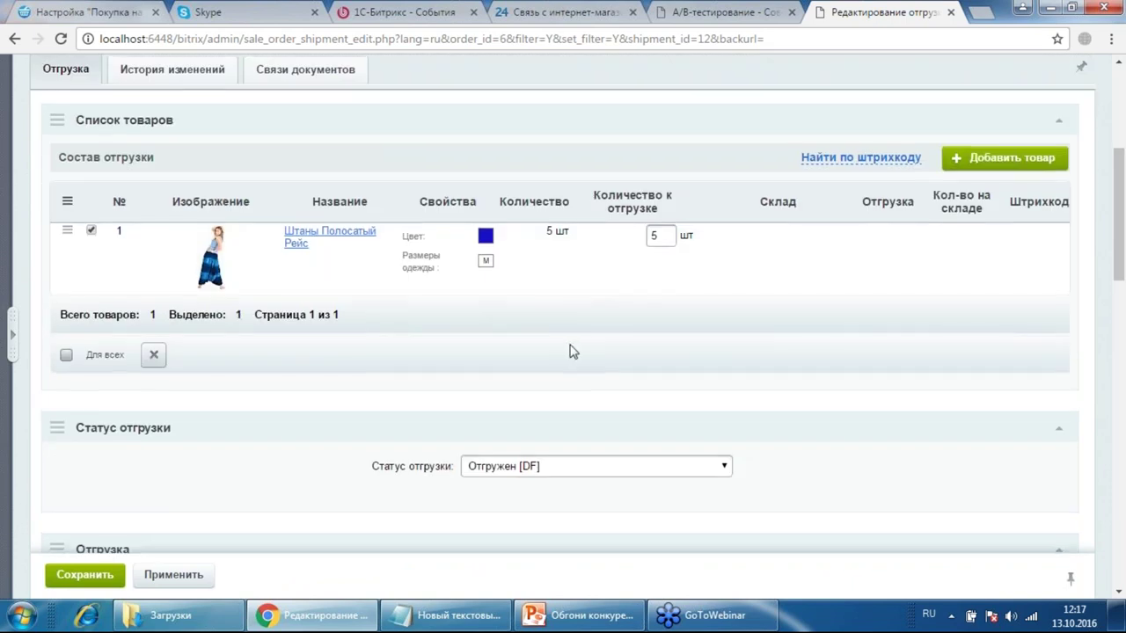
scroll(572, 352, up, 1)
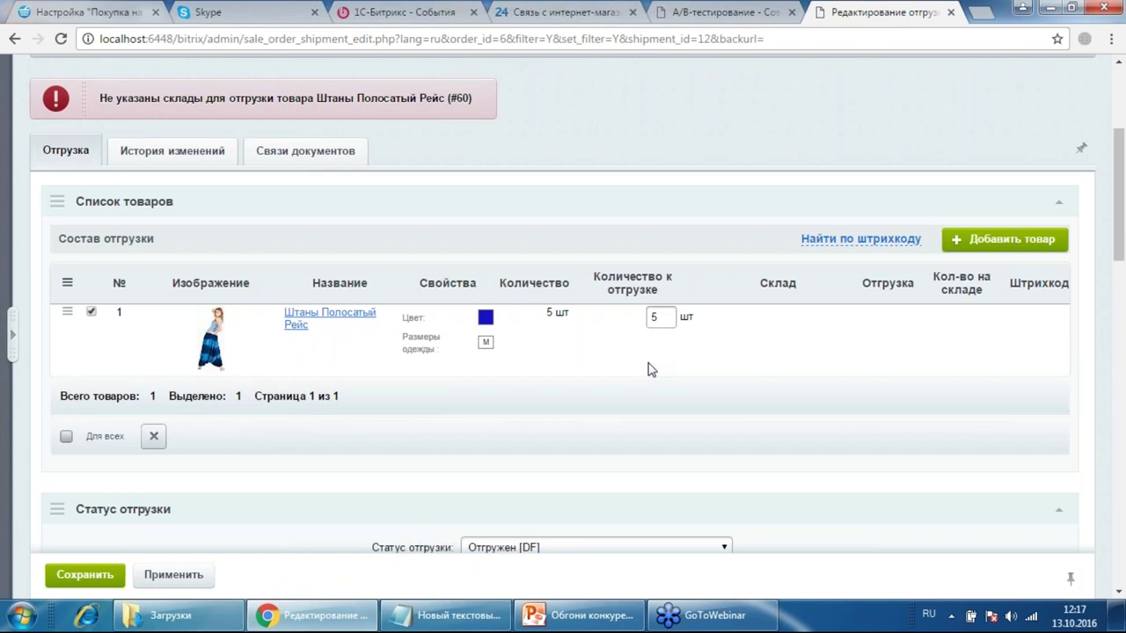
scroll(648, 369, down, 2)
scroll(563, 352, down, 10)
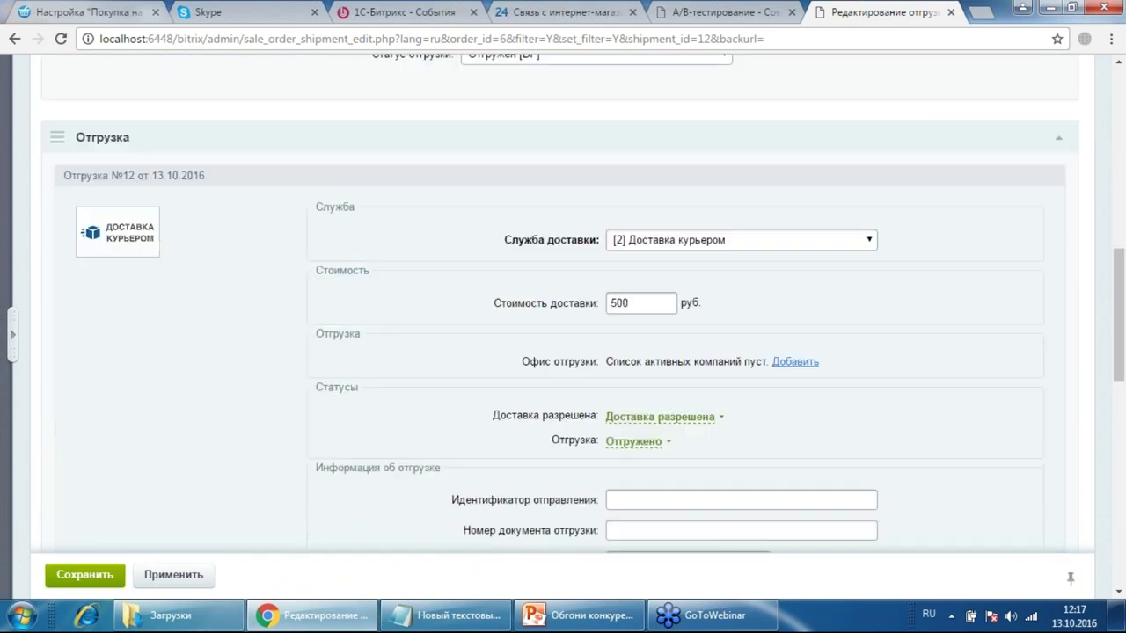
click(174, 575)
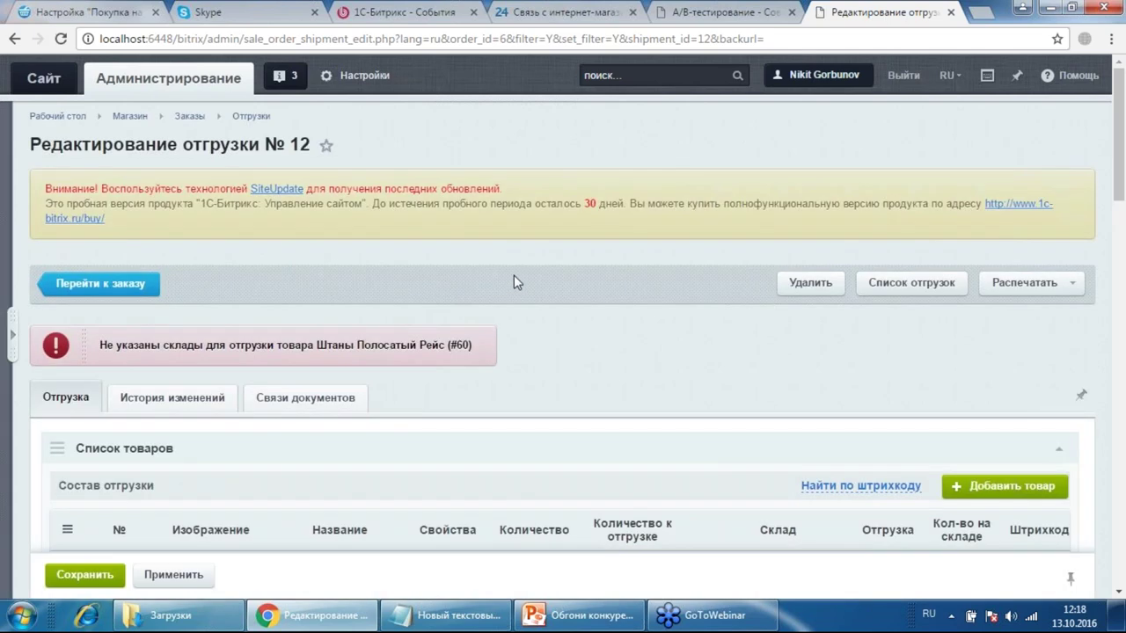
Return from the shipment to order №6's view page via Перейти к заказу
scroll(516, 282, down, 2)
scroll(528, 343, down, 1)
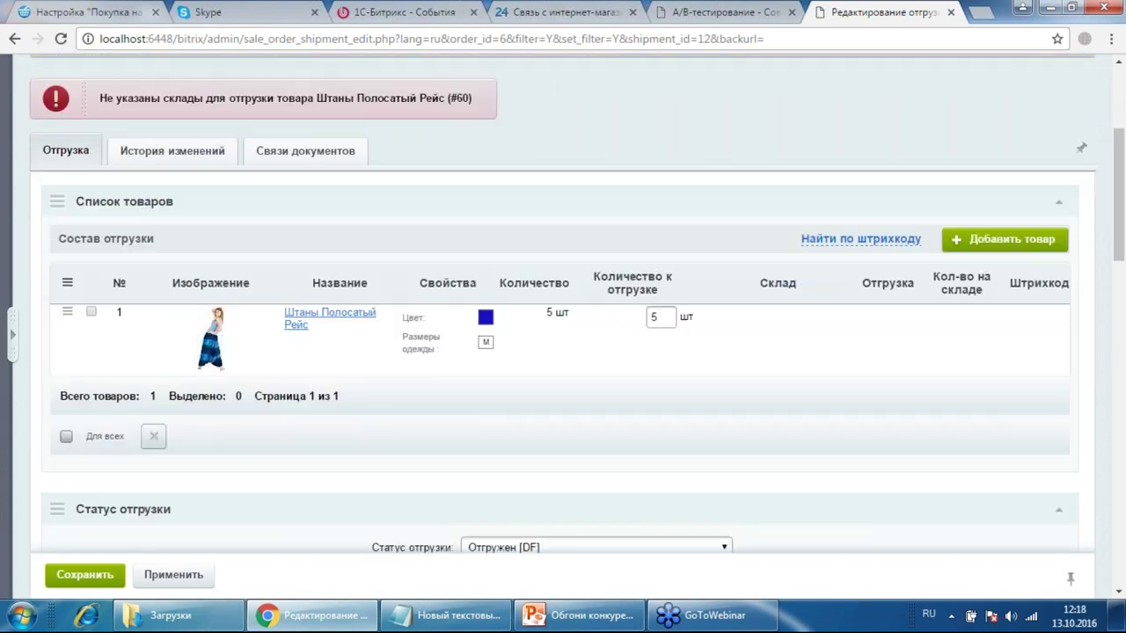
scroll(558, 369, up, 1)
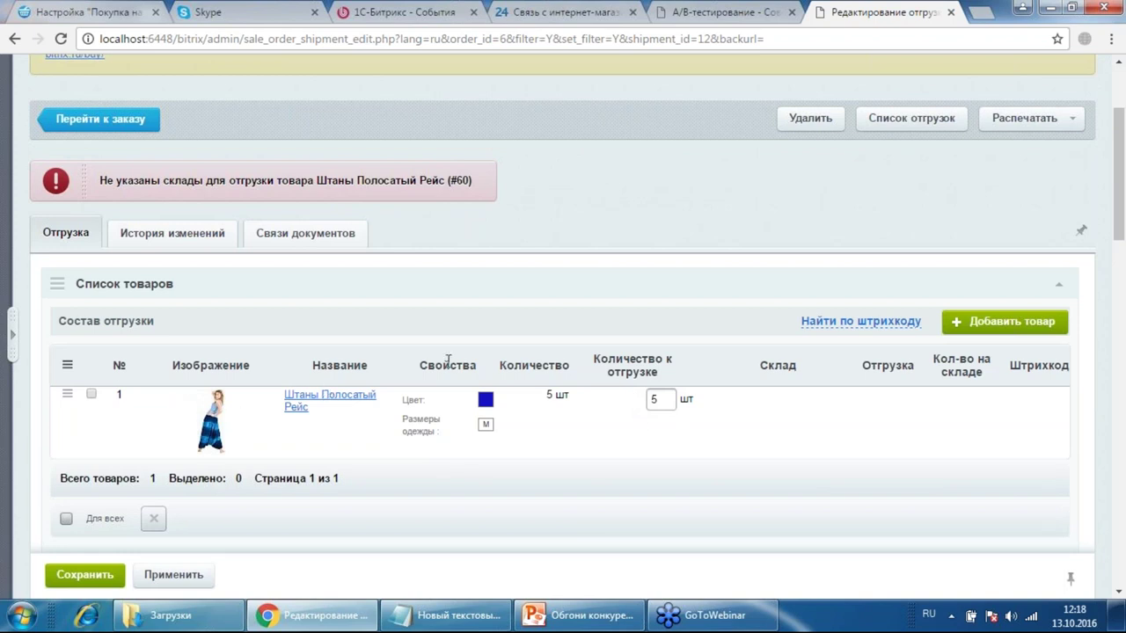
scroll(264, 352, up, 1)
click(100, 201)
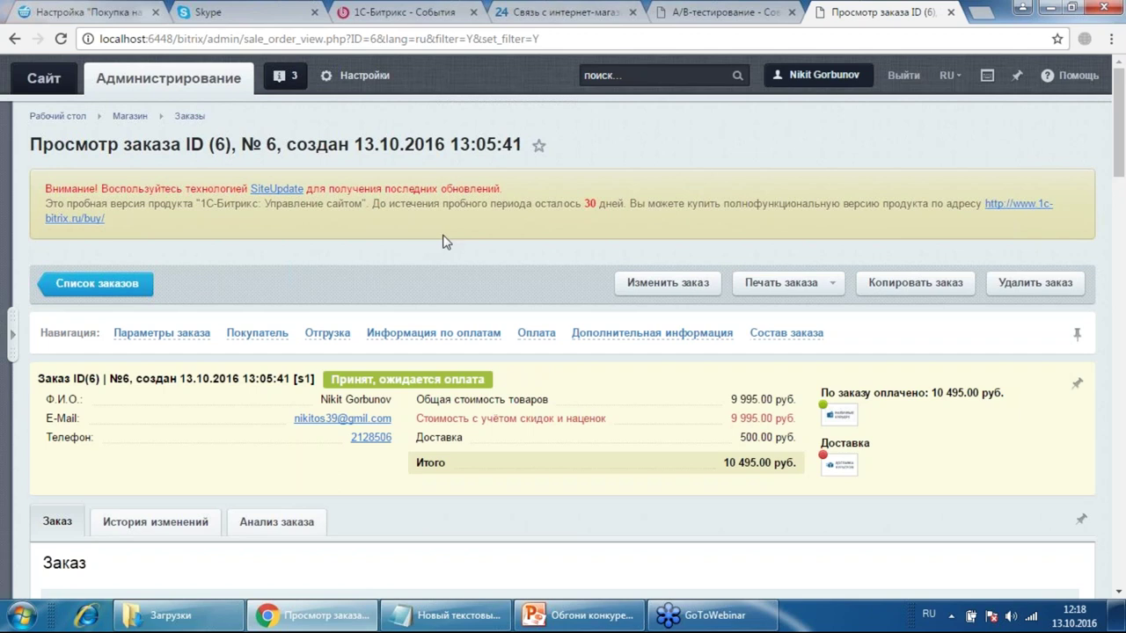
Open order №6 in the editor with Изменить заказ
scroll(445, 231, down, 1)
scroll(561, 199, down, 1)
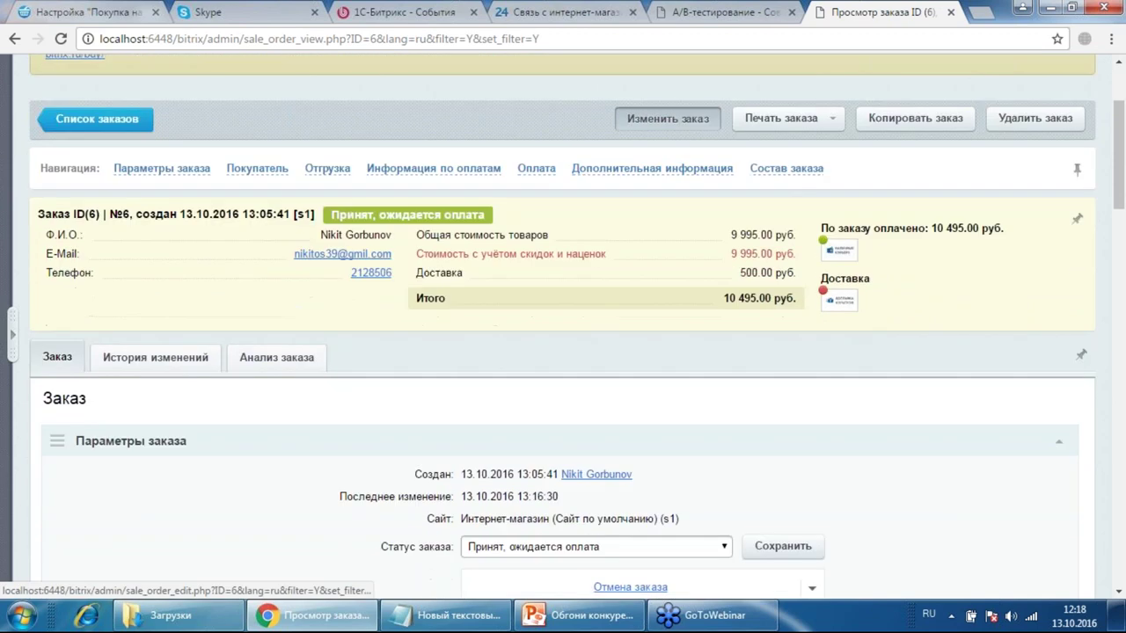
click(668, 118)
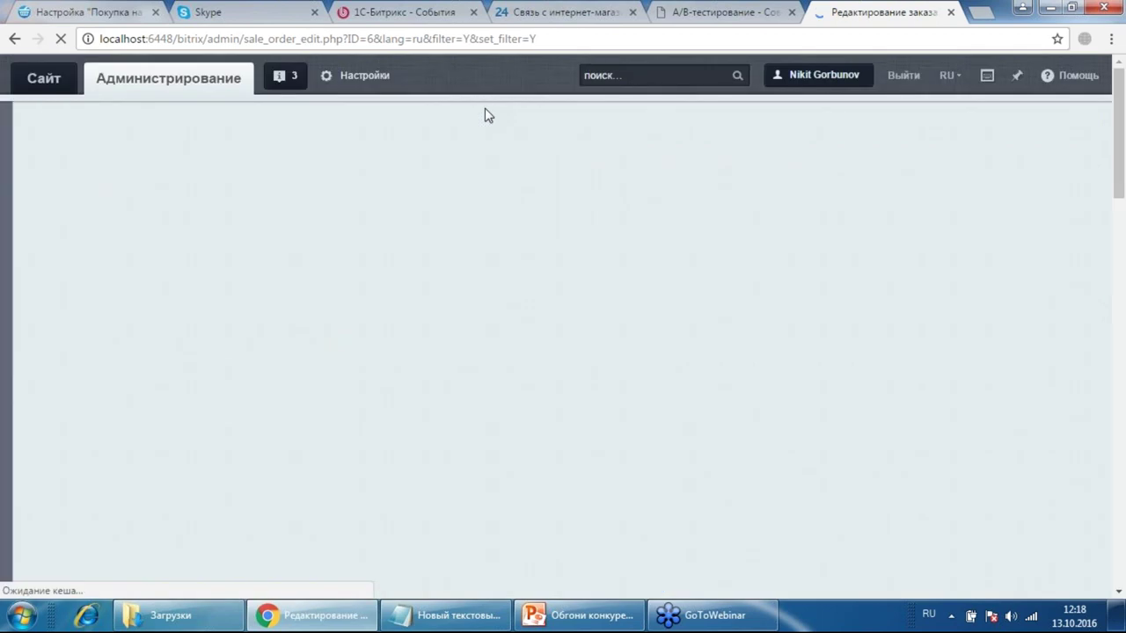
Switch the Штаны Полосатый Рейс item to the green colour variant
scroll(281, 215, down, 15)
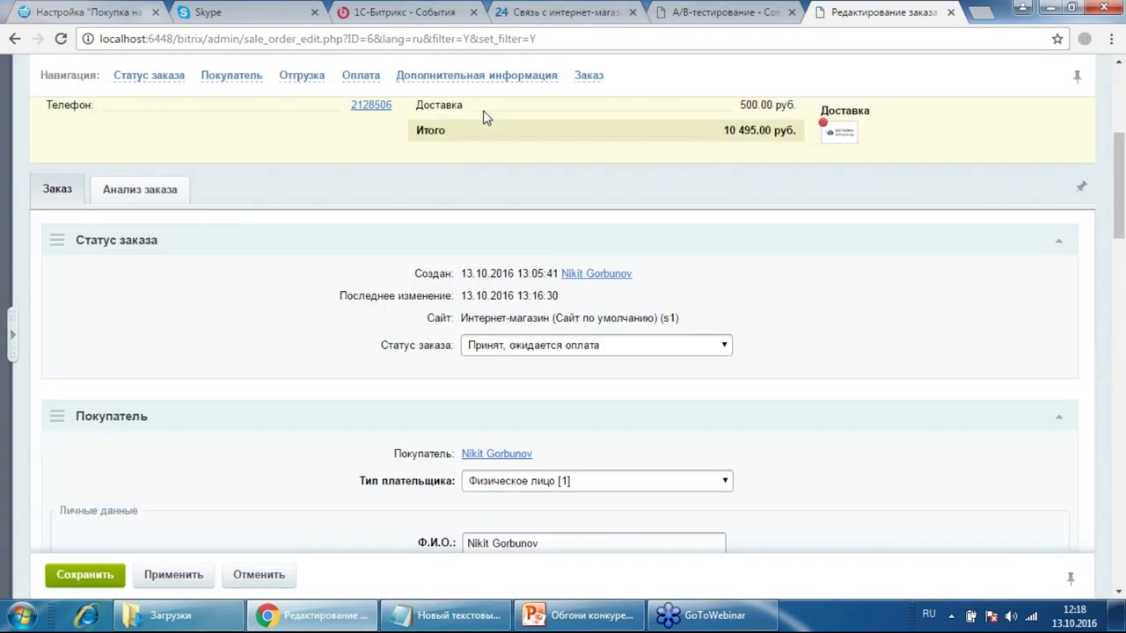
scroll(282, 215, up, 5)
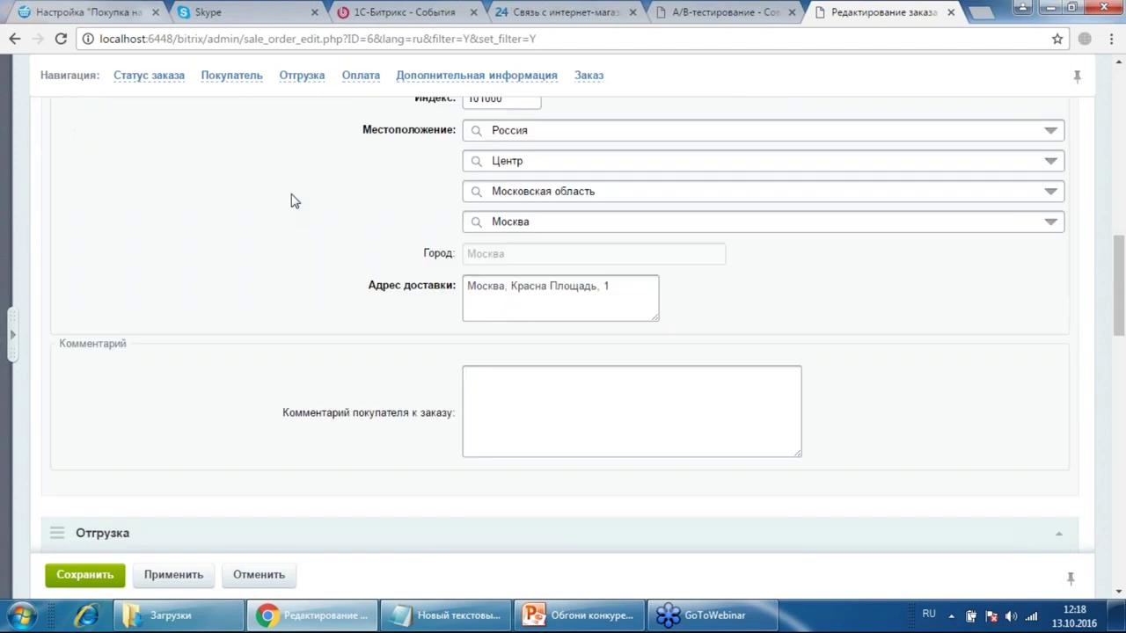
scroll(319, 210, down, 10)
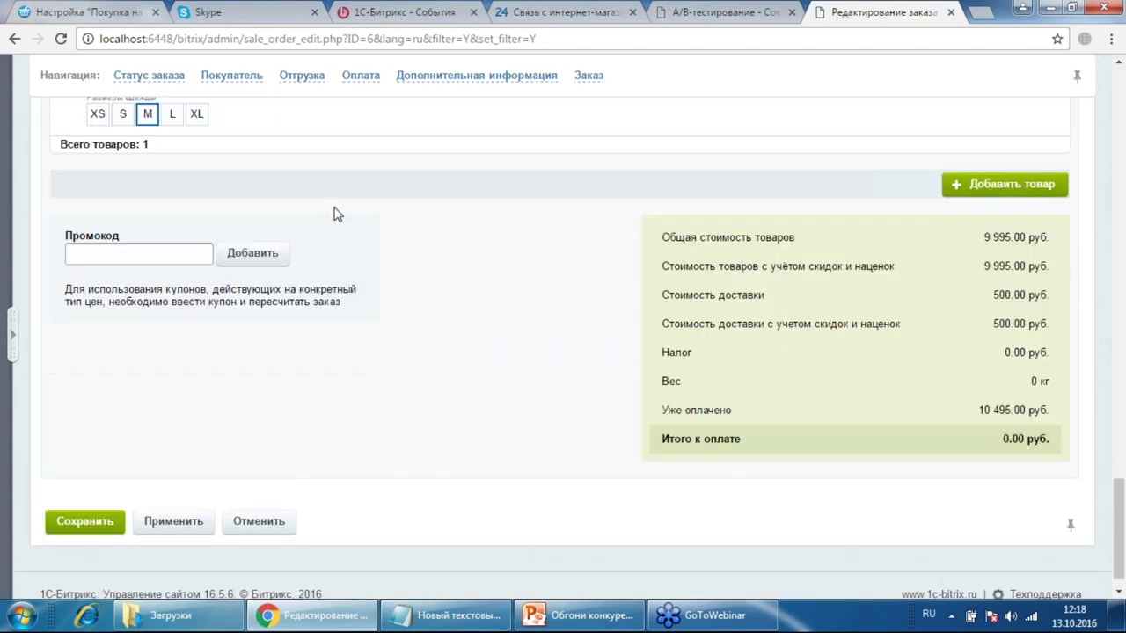
scroll(383, 255, up, 3)
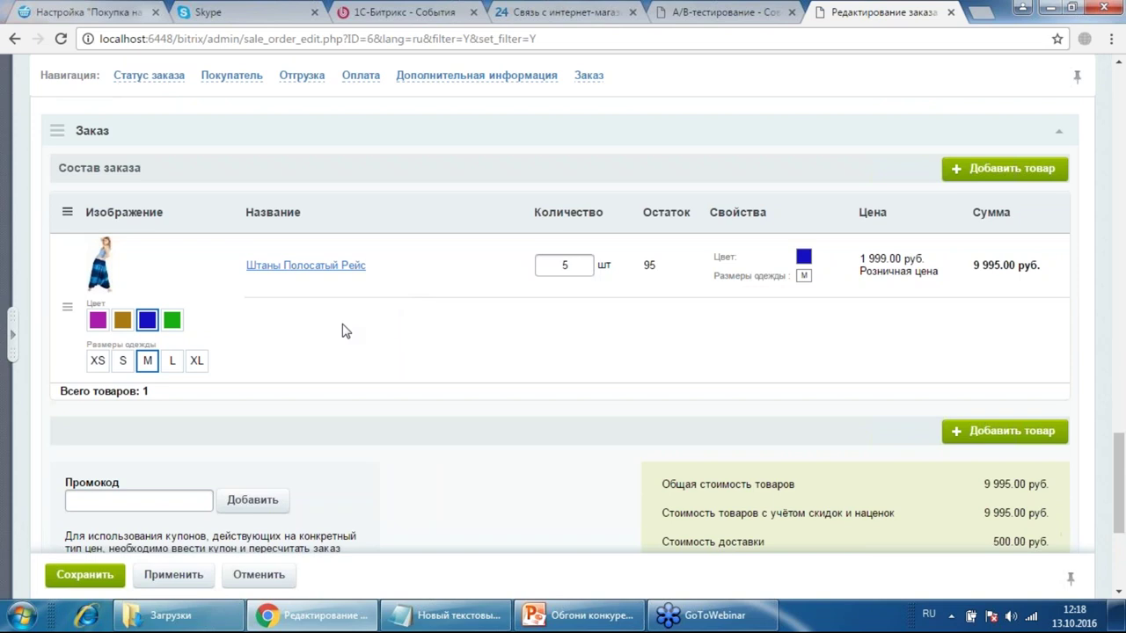
click(173, 322)
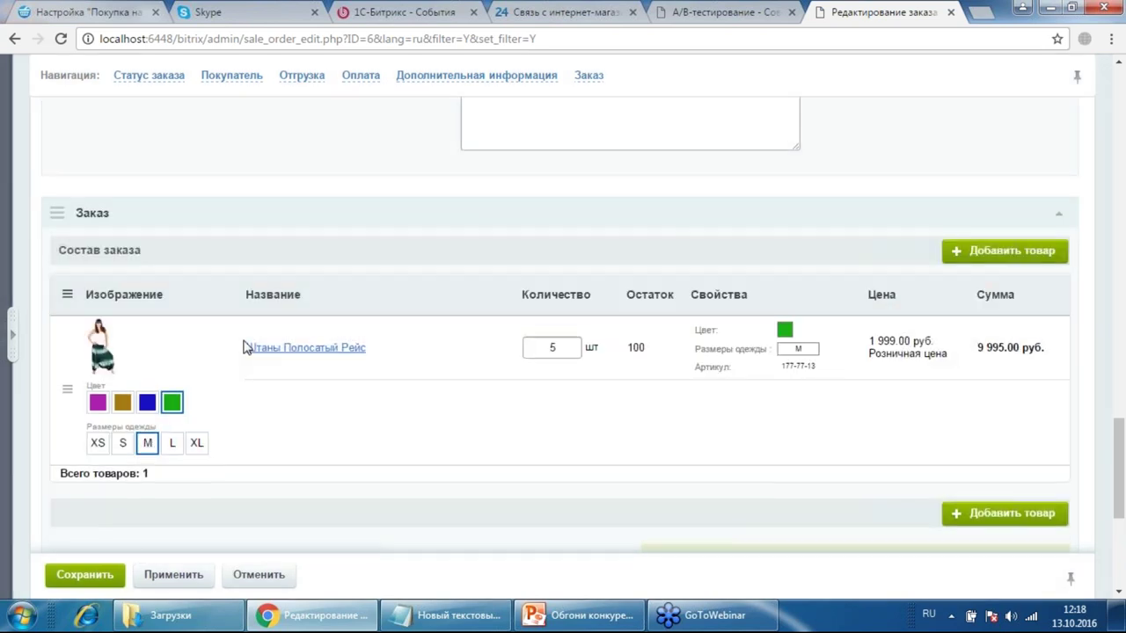
Start a promo code entry and expand the admin navigation panel
scroll(245, 348, up, 1)
scroll(548, 352, down, 1)
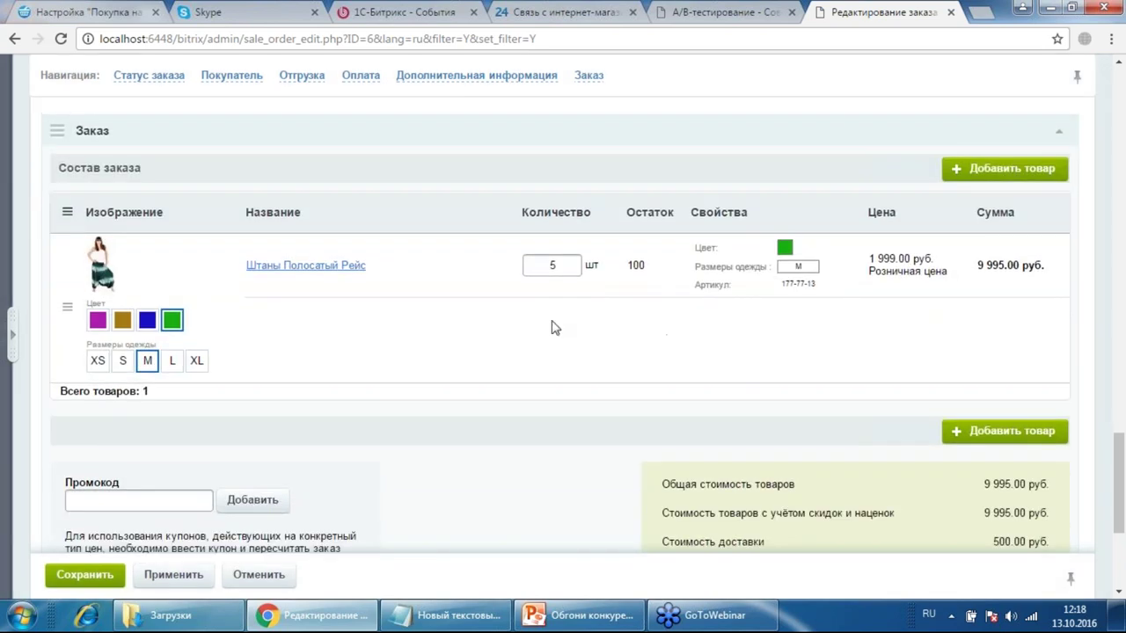
scroll(555, 327, down, 1)
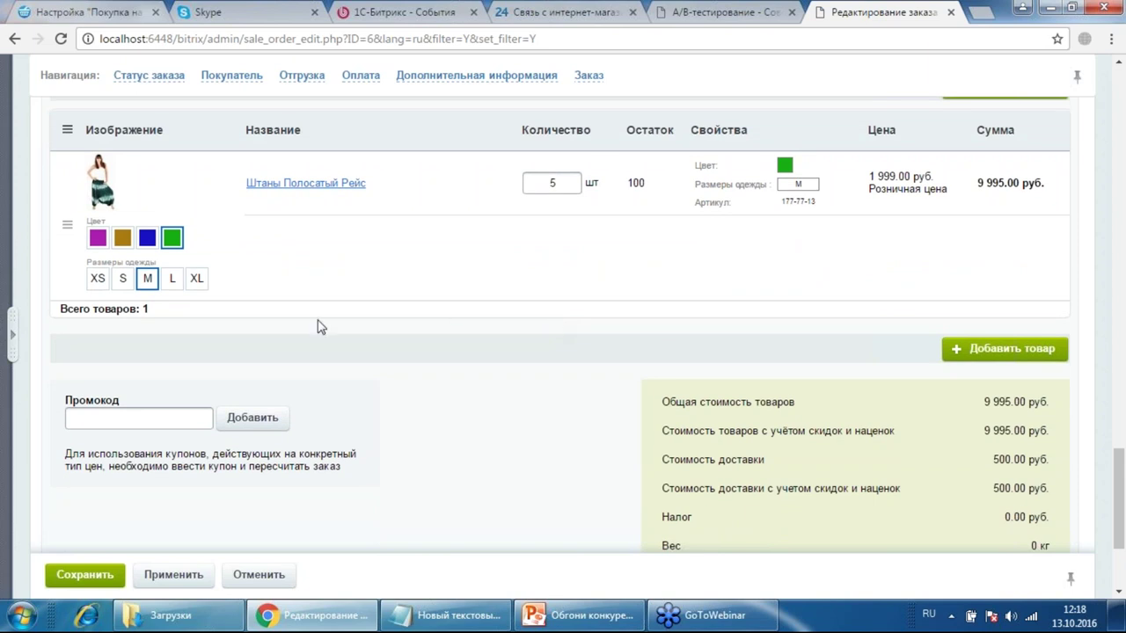
click(132, 419)
scroll(600, 254, down, 1)
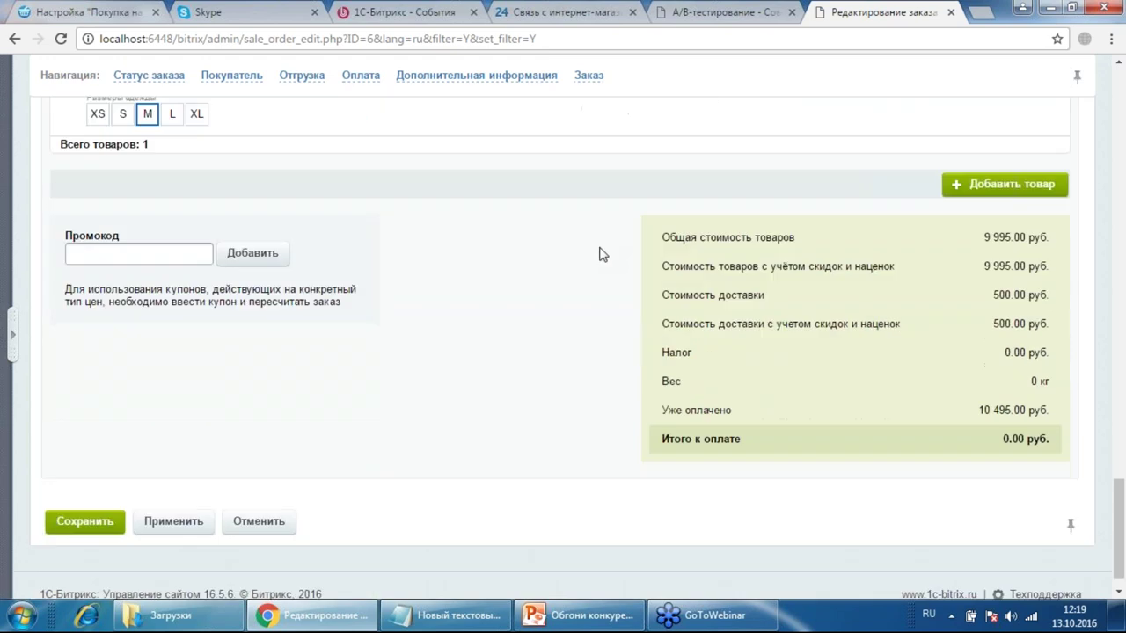
scroll(601, 254, up, 8)
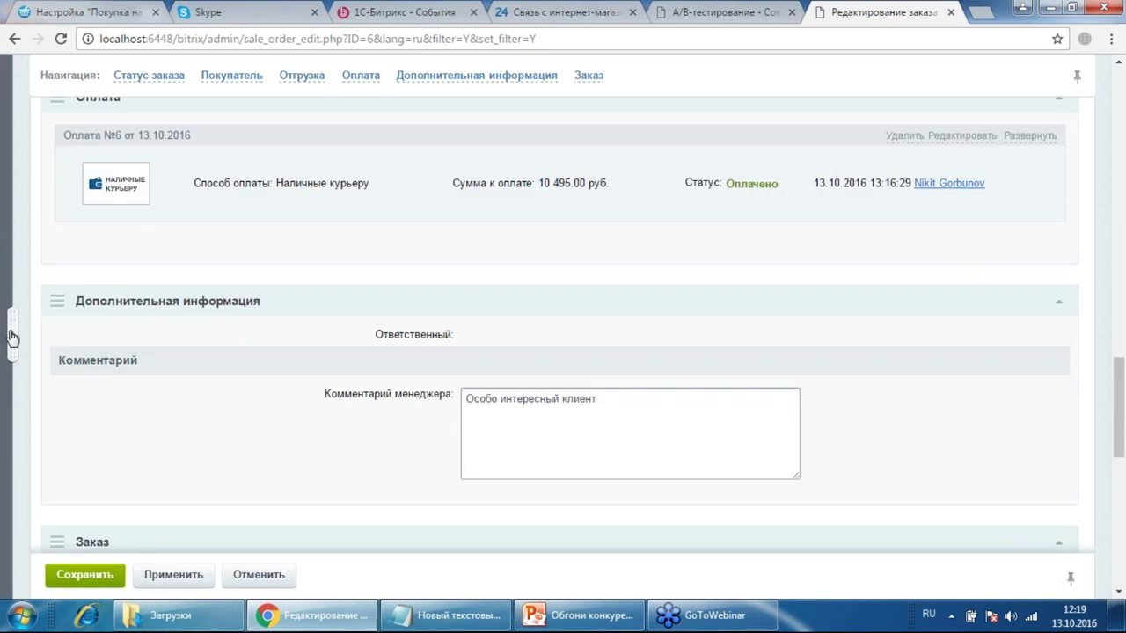
click(13, 335)
scroll(264, 510, up, 10)
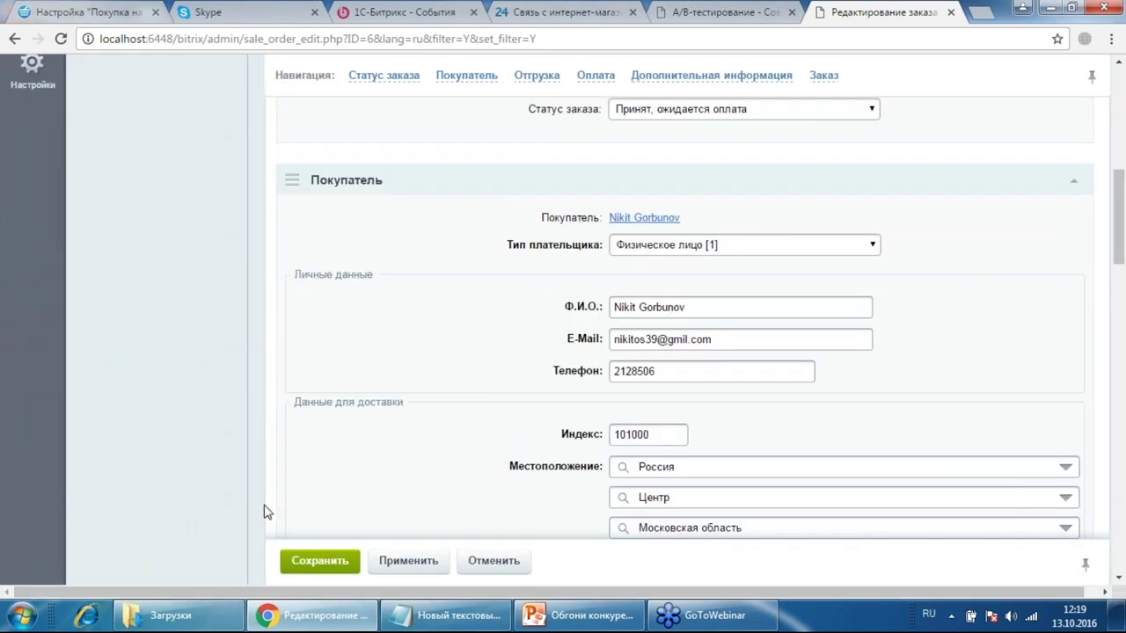
Cancel order №6's edits back to the Заказы list, then select CRM under Магазин
click(494, 561)
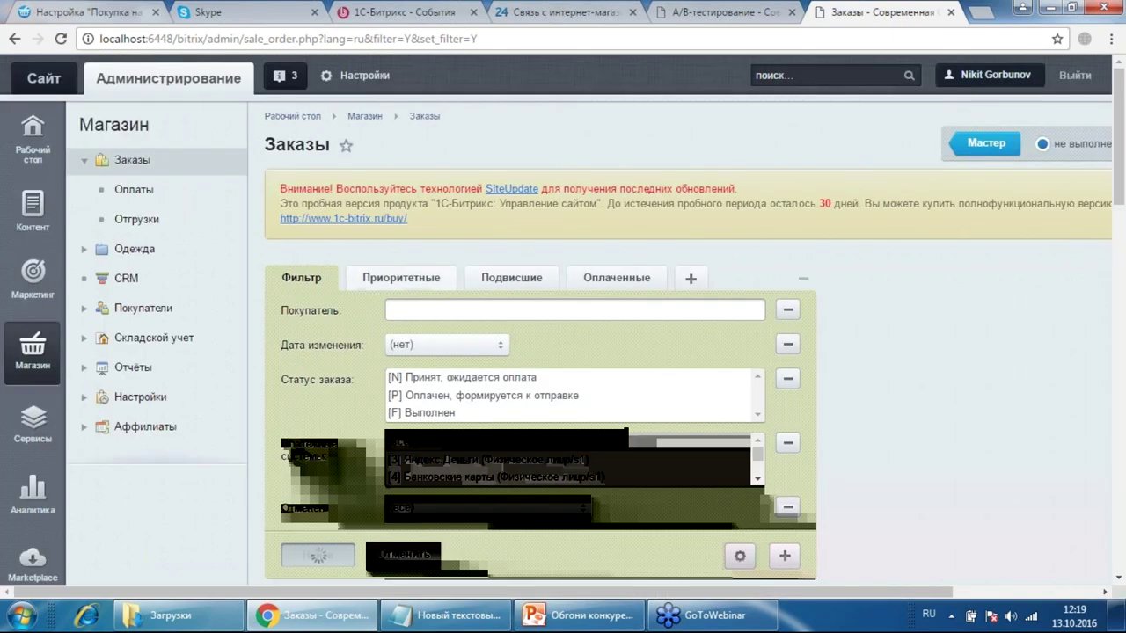
click(128, 280)
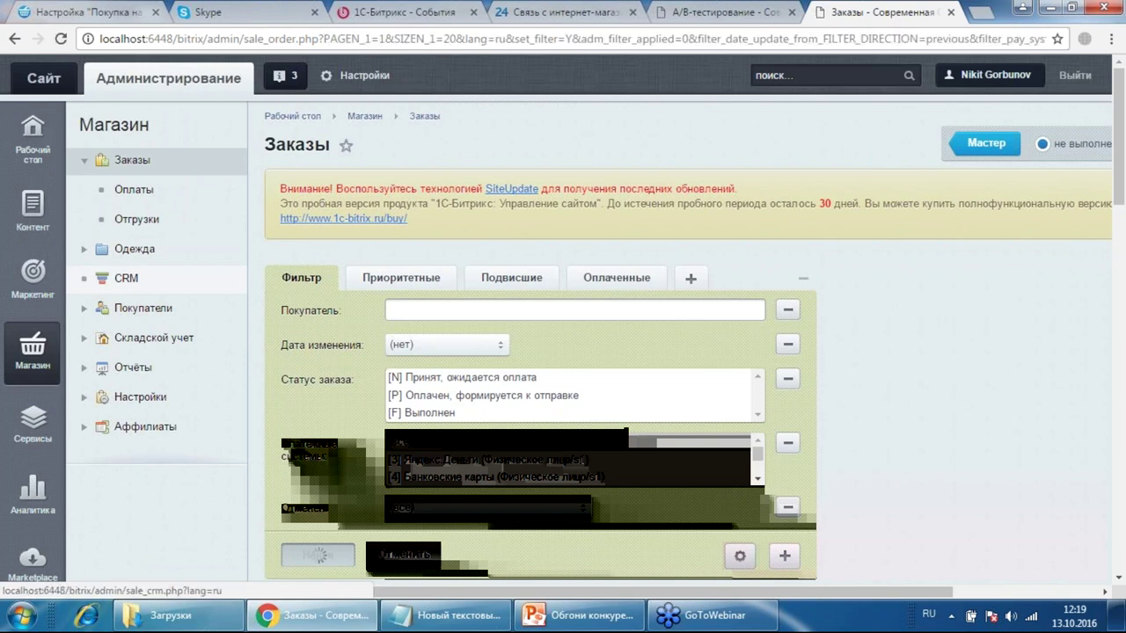
Open the shop's Магазин > CRM 'Интеграция с CRM' page, then open a new blank browser tab
click(130, 280)
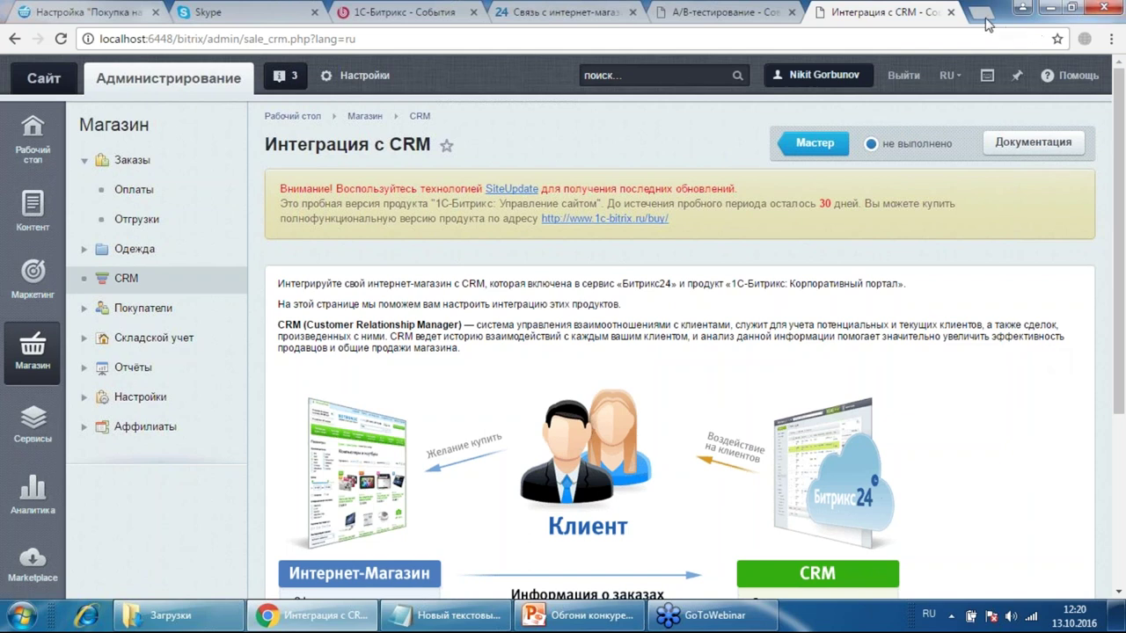
key(ctrl+t)
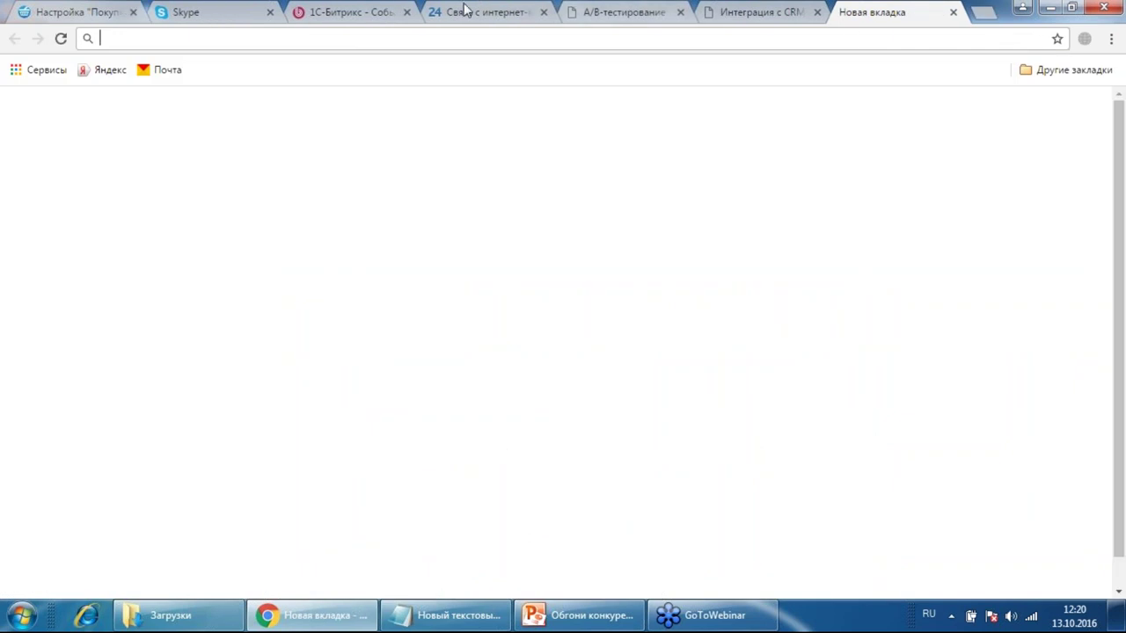
In Bitrix24, go via МОИ ДЕЛА to the Лента CRM feed and expand the ЕЩЕ section list
click(464, 9)
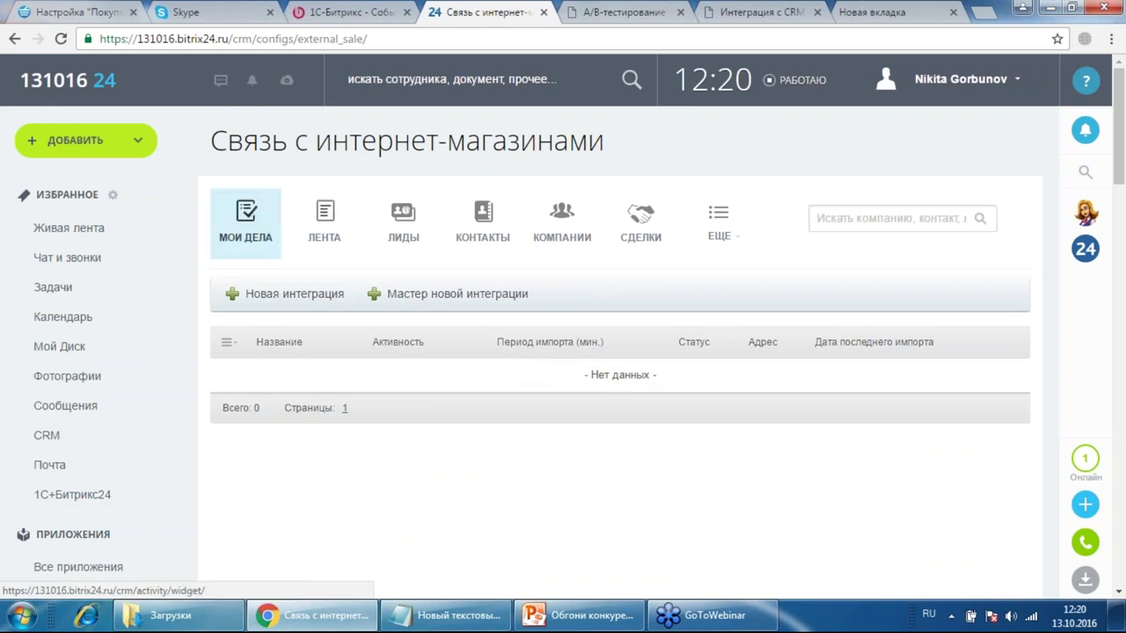
click(245, 222)
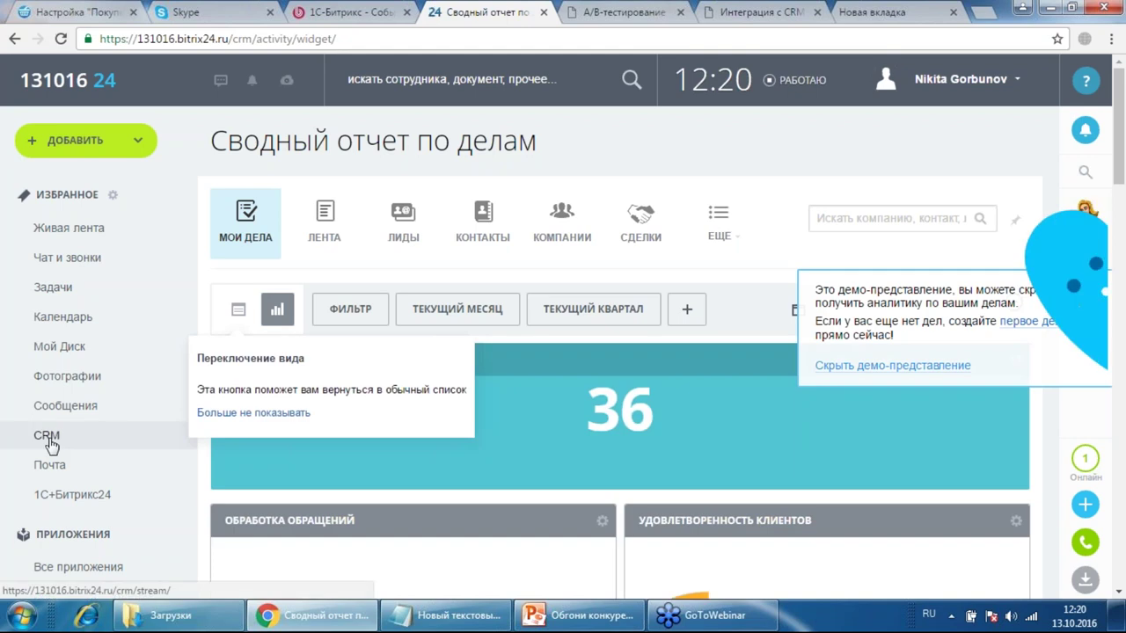
click(47, 436)
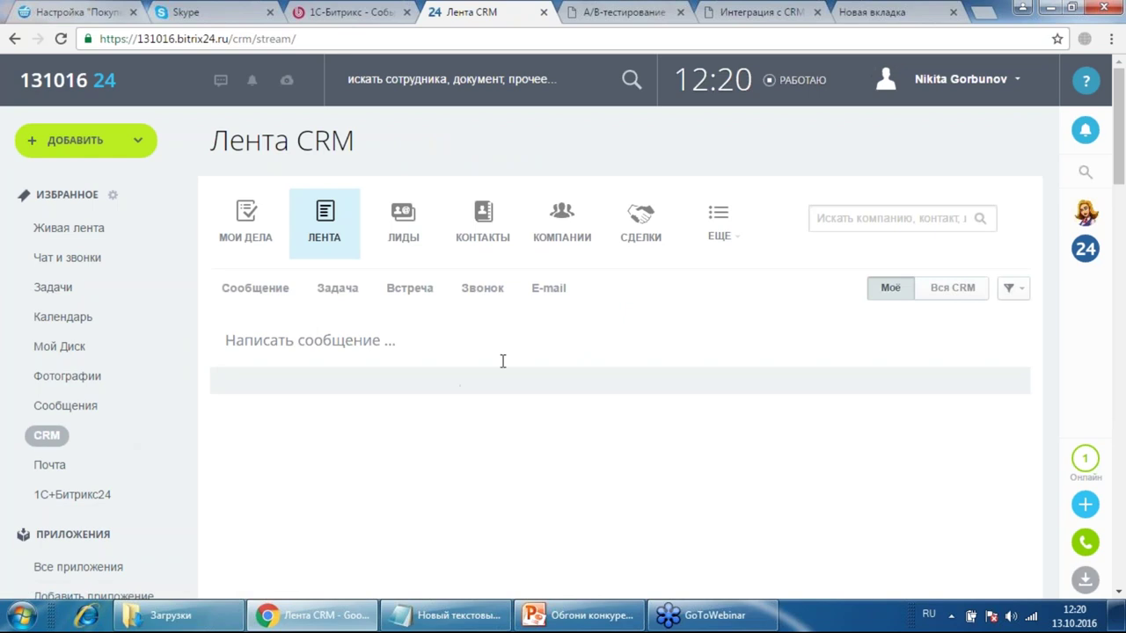
scroll(503, 360, down, 1)
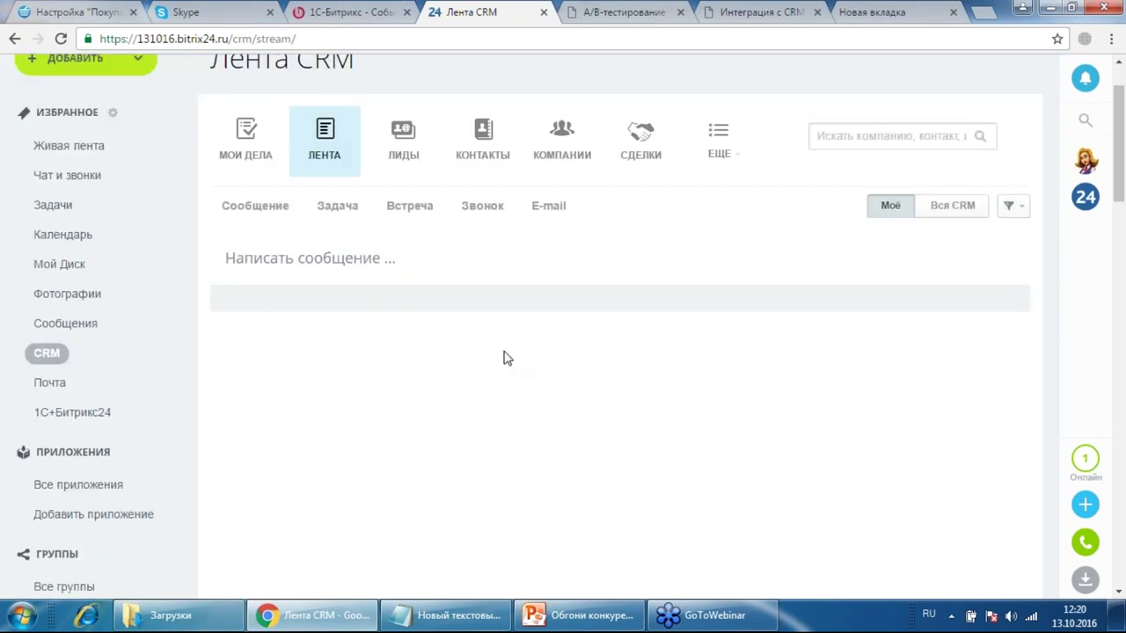
scroll(506, 359, up, 1)
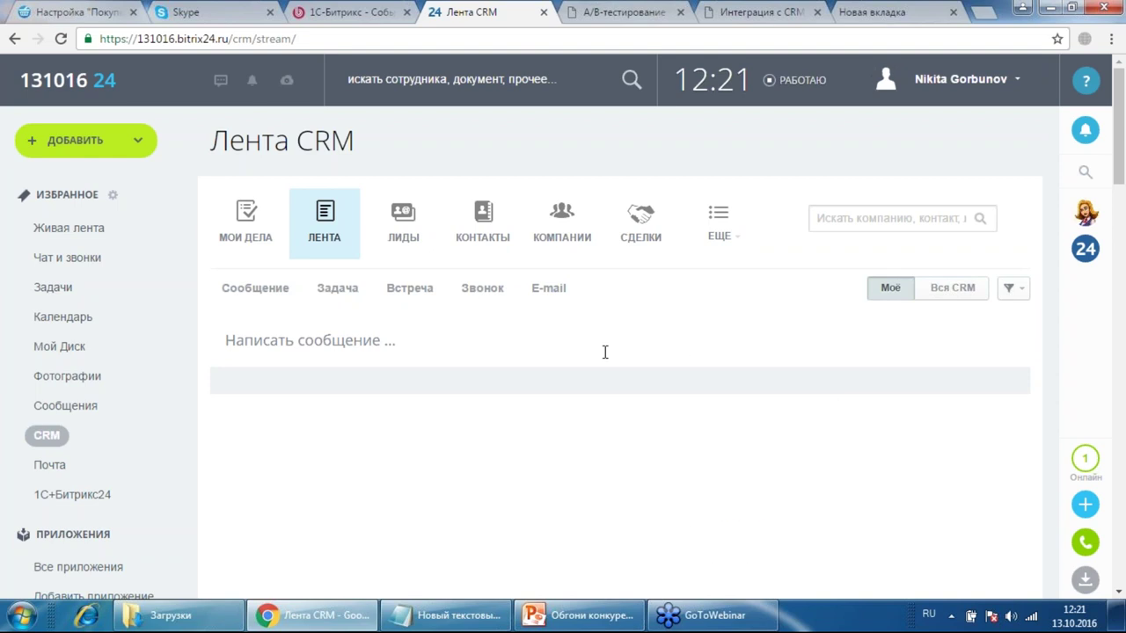
click(719, 236)
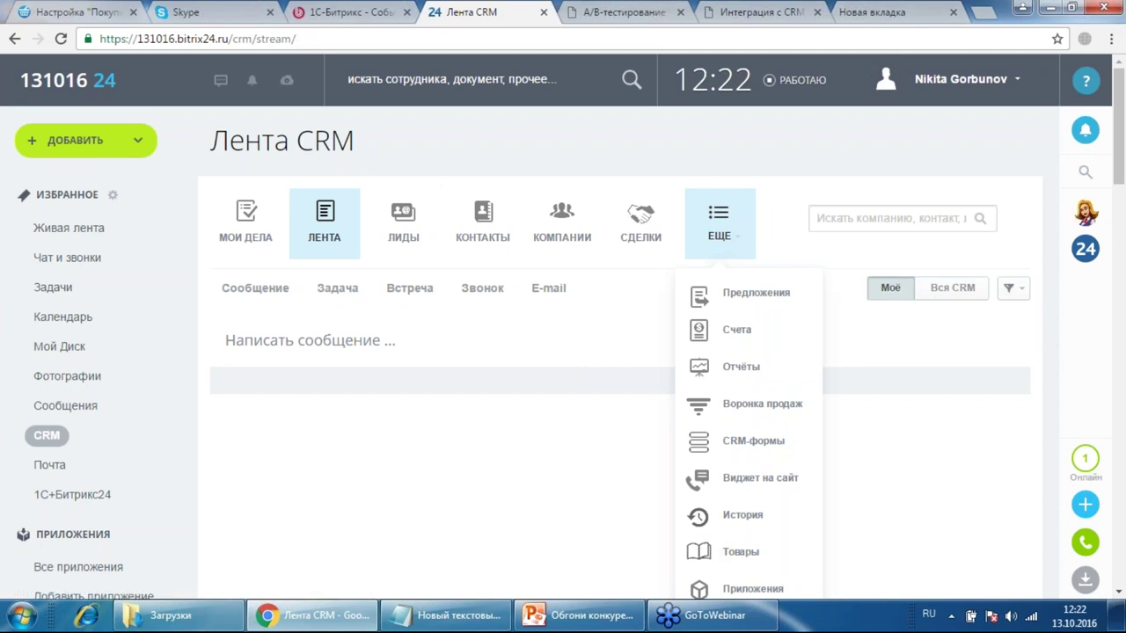
Show CRM КОНТАКТЫ in list view, which displays an empty 'Нет данных' contact list
click(483, 253)
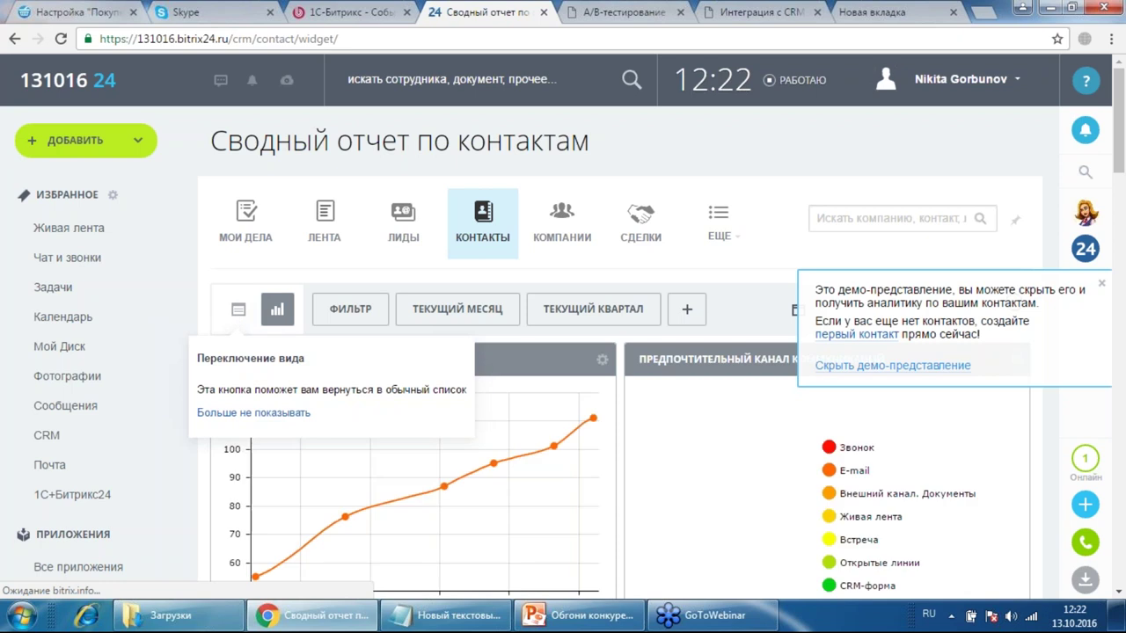
click(239, 309)
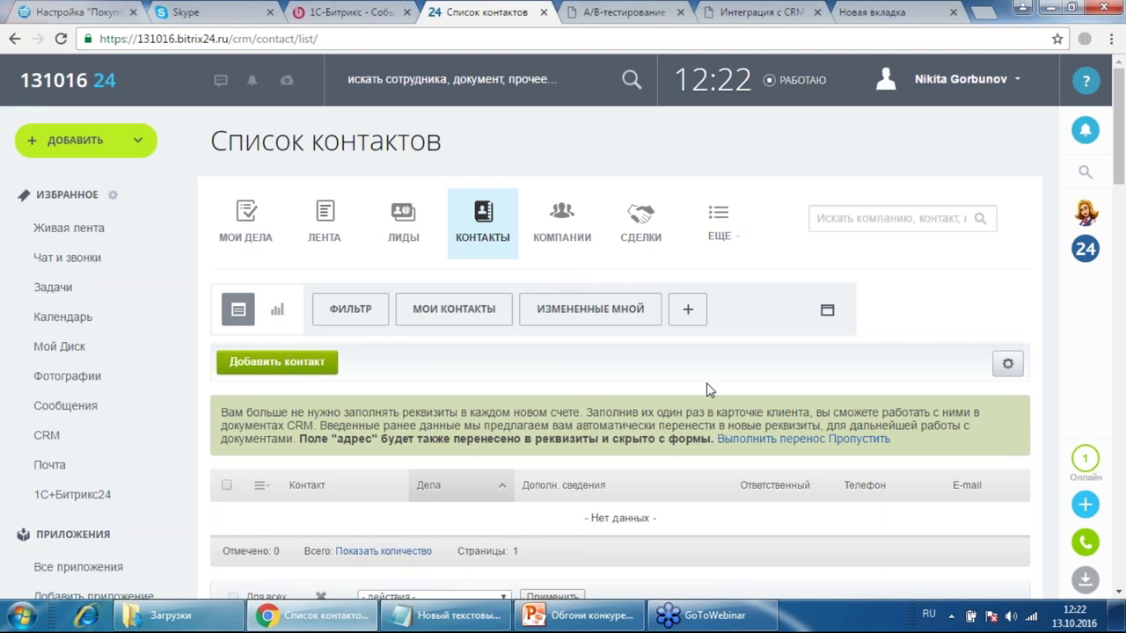
scroll(717, 317, down, 1)
scroll(717, 317, down, 1)
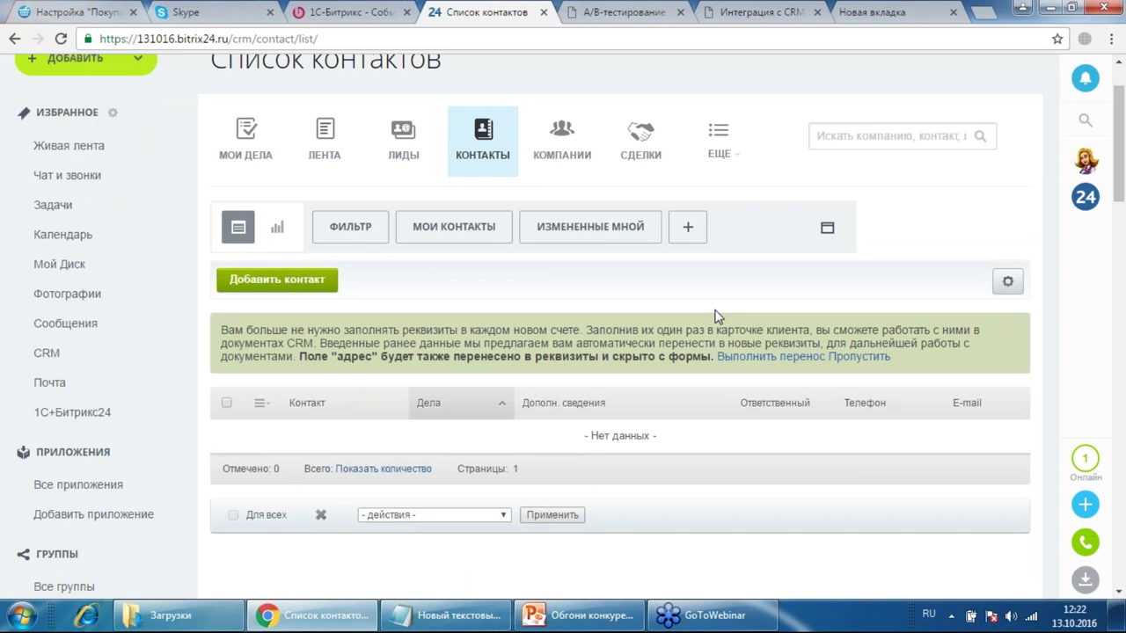
scroll(717, 316, up, 2)
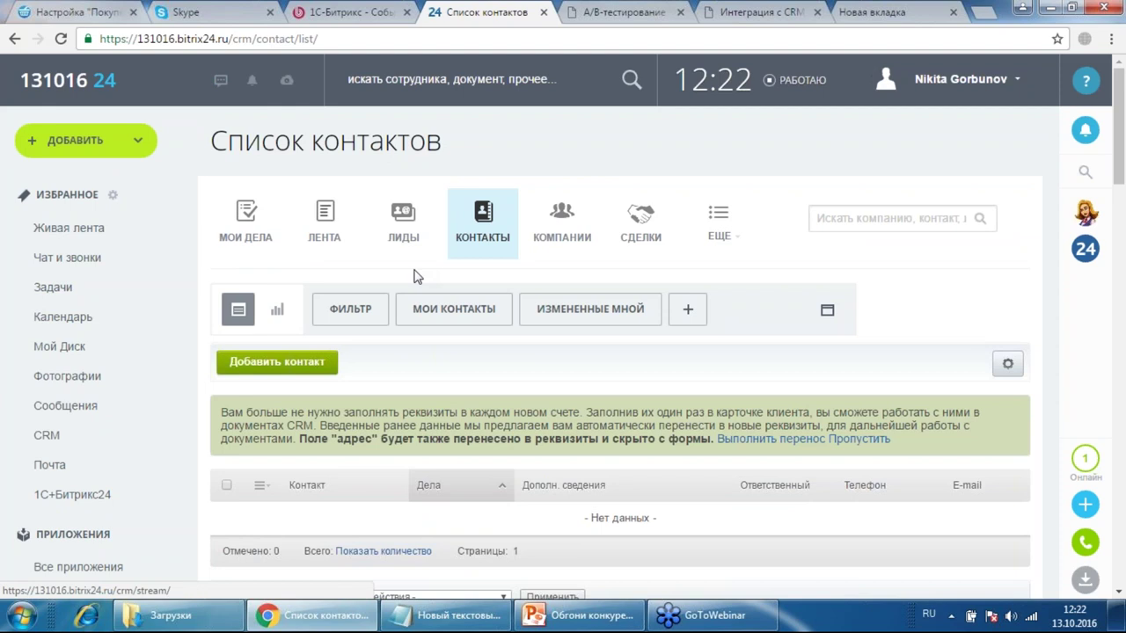
scroll(417, 276, down, 1)
scroll(417, 276, down, 3)
scroll(415, 273, up, 2)
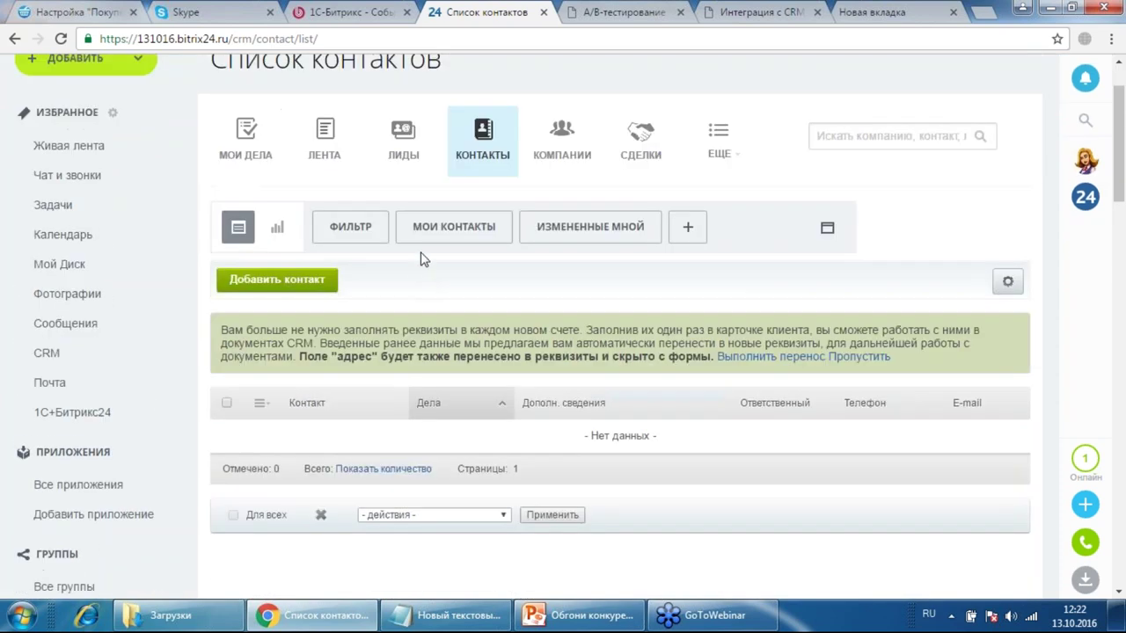
Open the CRM КОМПАНИИ section as a plain list
click(562, 141)
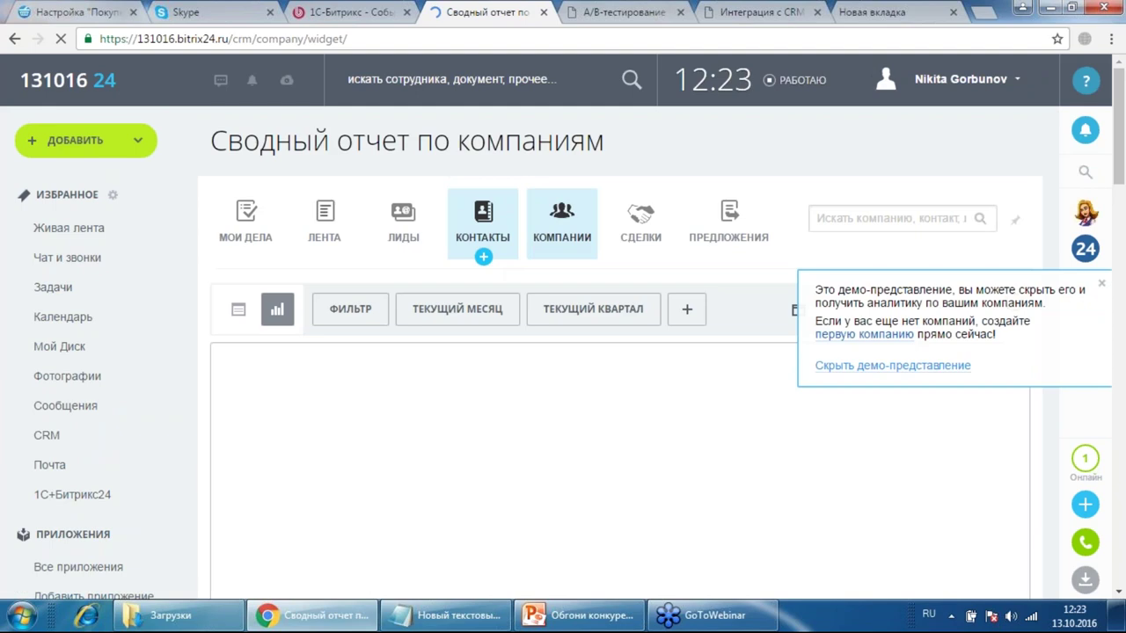
click(240, 312)
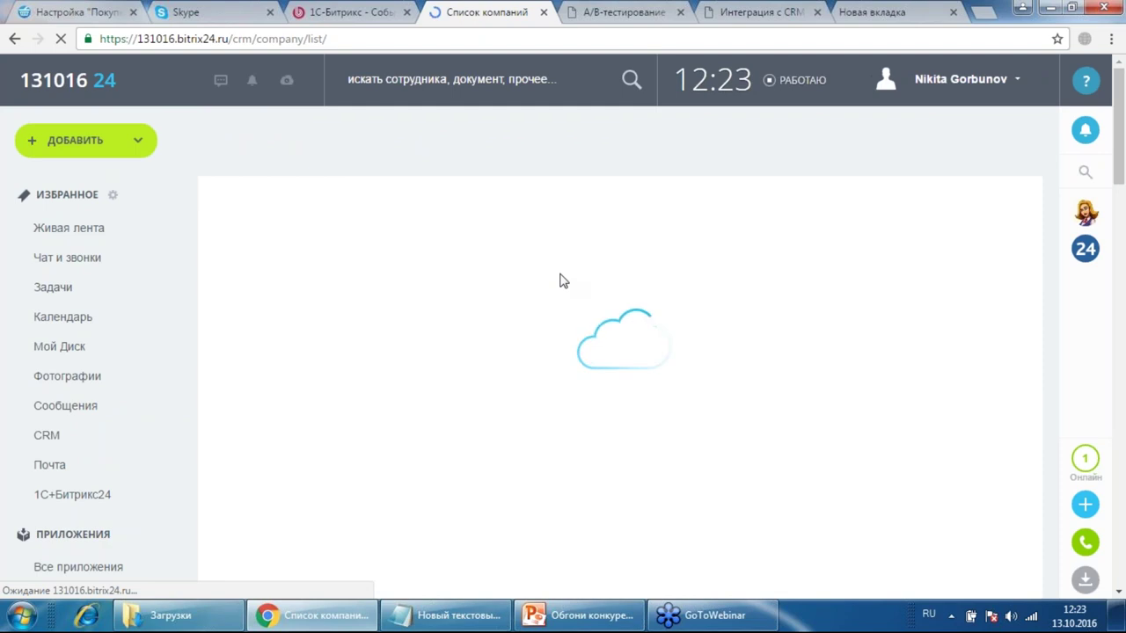
scroll(563, 281, down, 3)
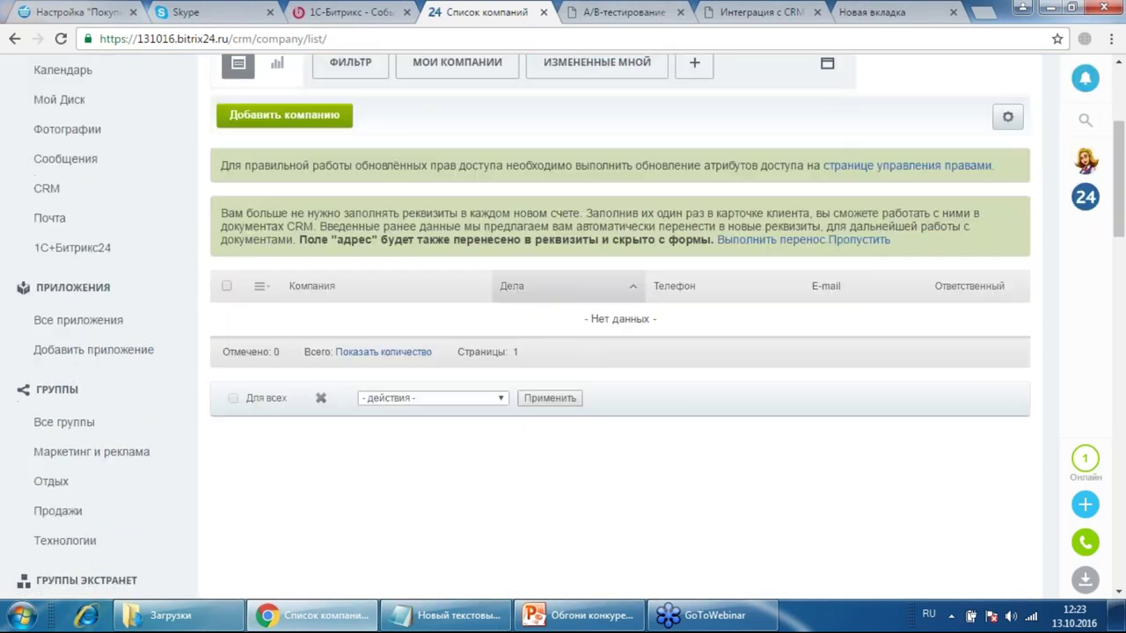
Add a new company with Название компании '11111' and save it
click(341, 118)
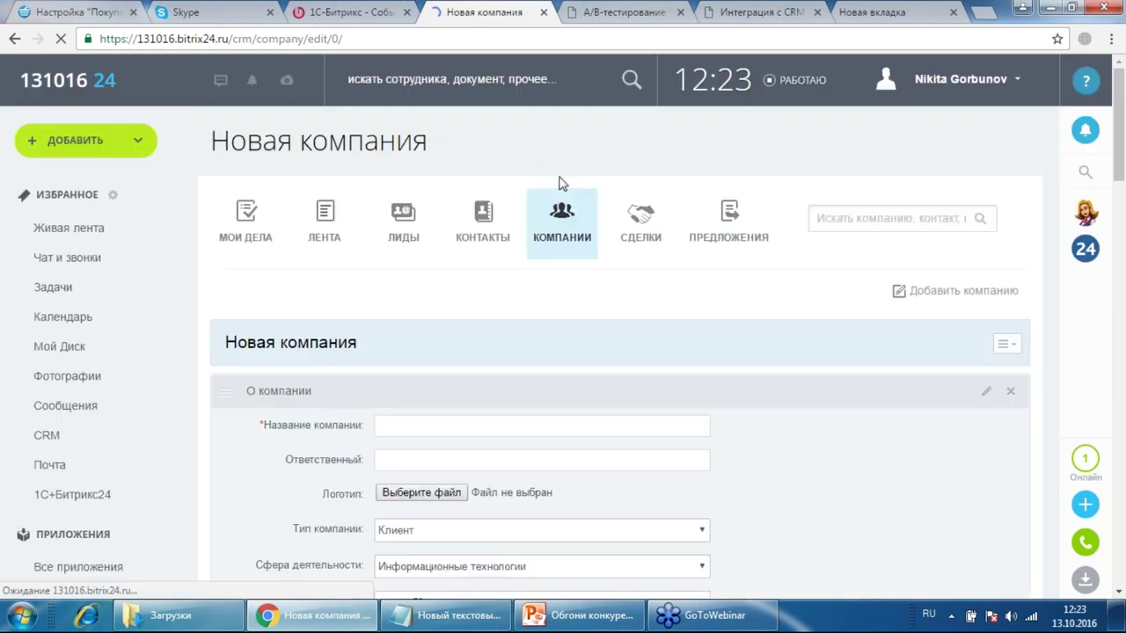
scroll(636, 327, down, 1)
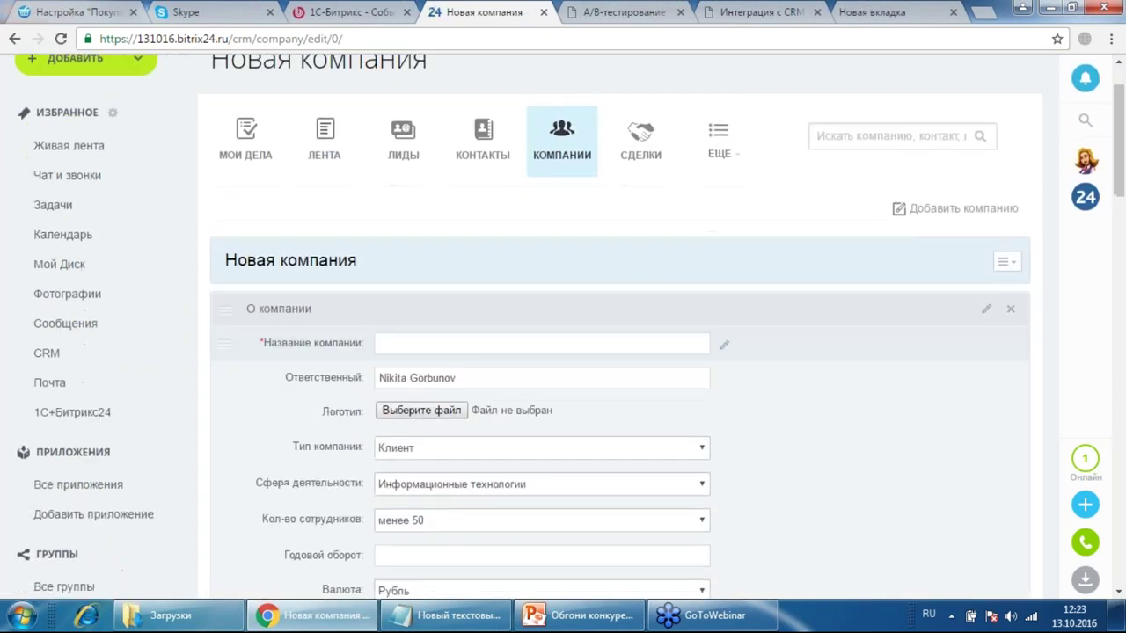
click(484, 346)
text(11111)
scroll(644, 255, down, 3)
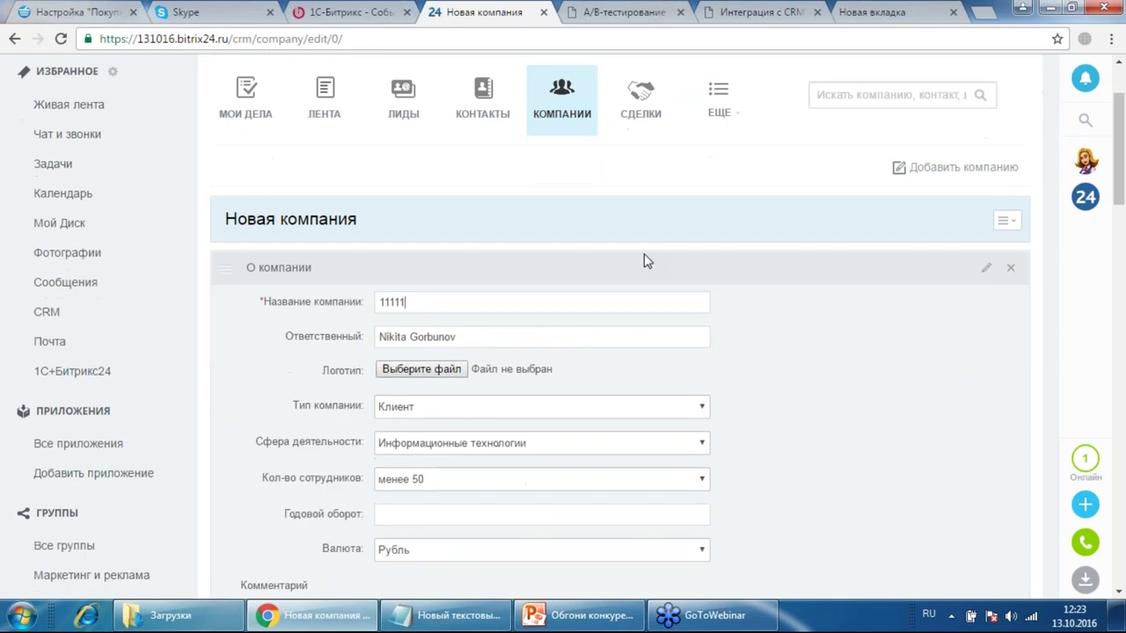
scroll(643, 258, down, 15)
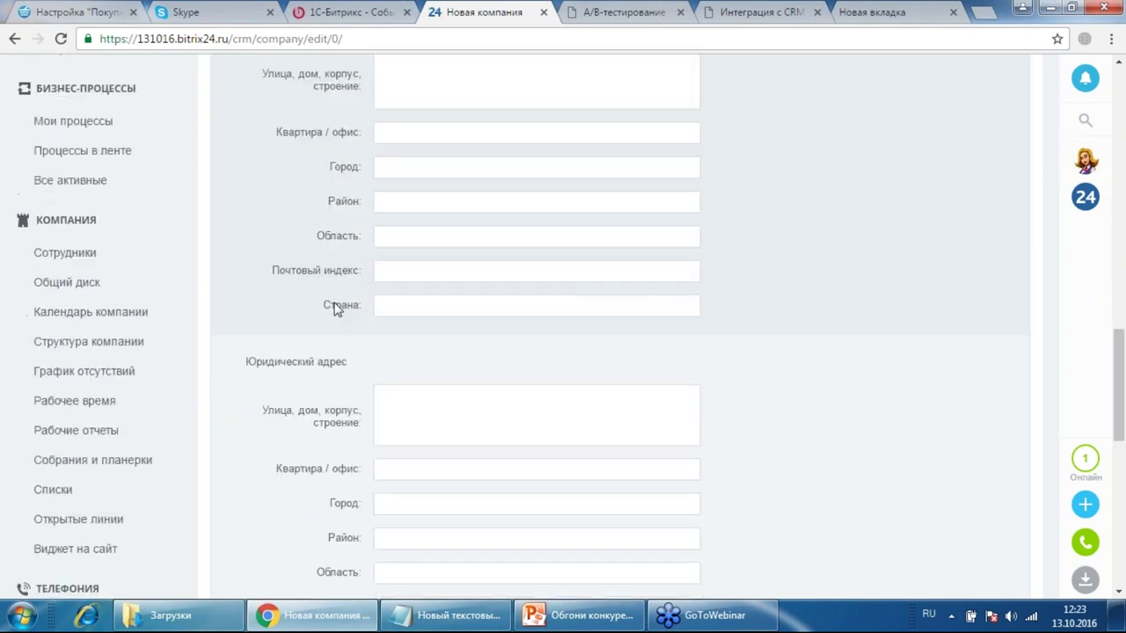
scroll(334, 309, down, 3)
click(459, 449)
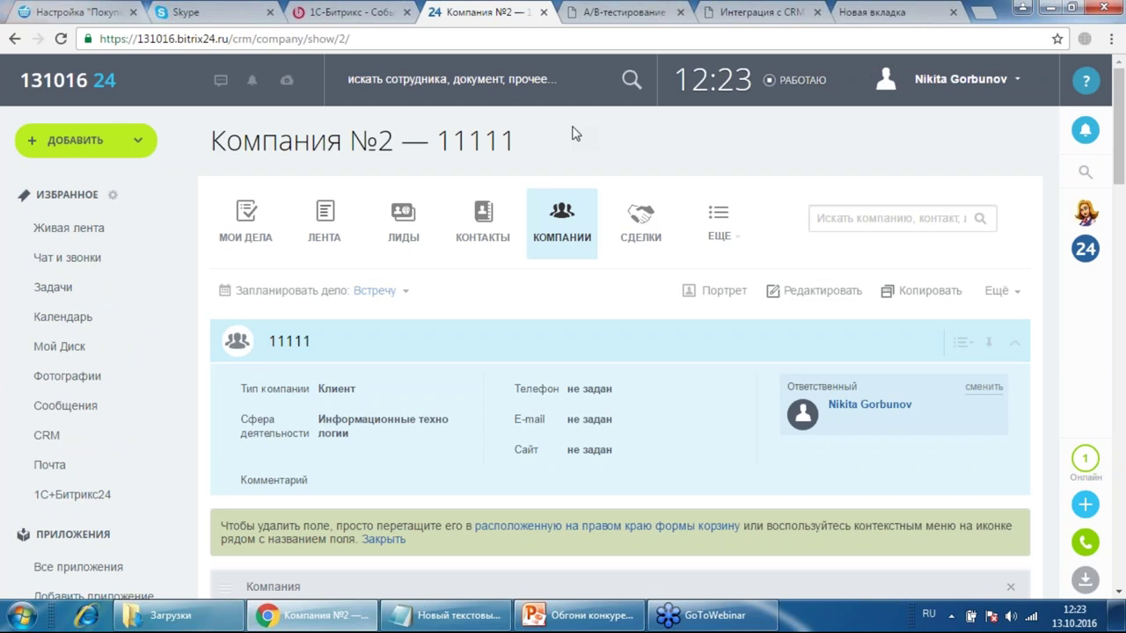
Browse the company card's Дела, Сделки, Предложения and Счета tabs
scroll(573, 136, down, 6)
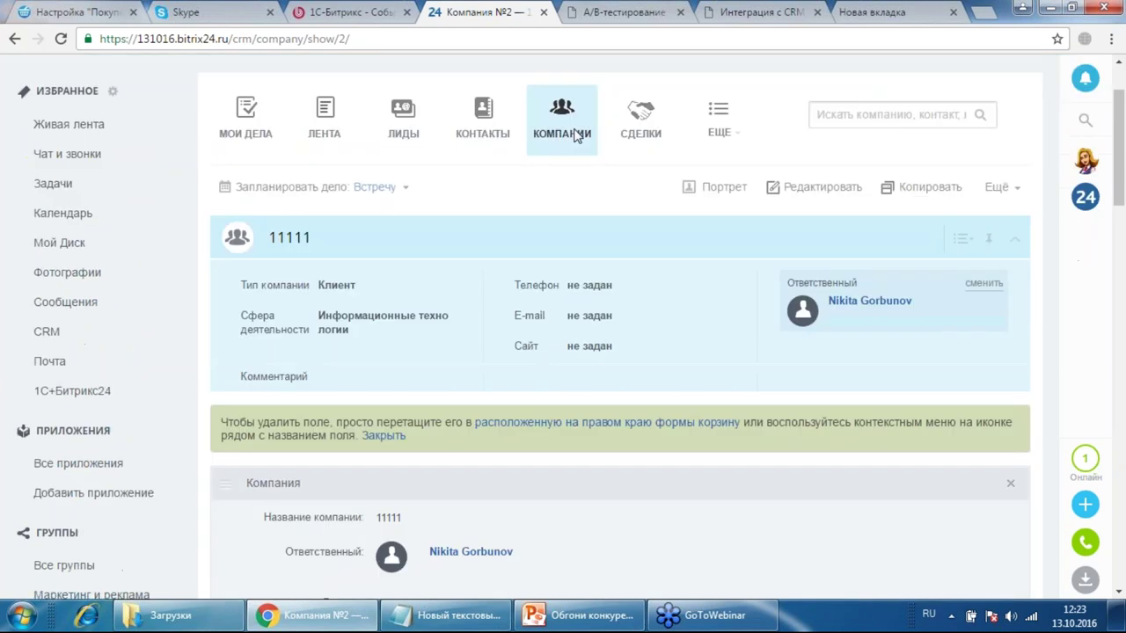
scroll(573, 145, down, 10)
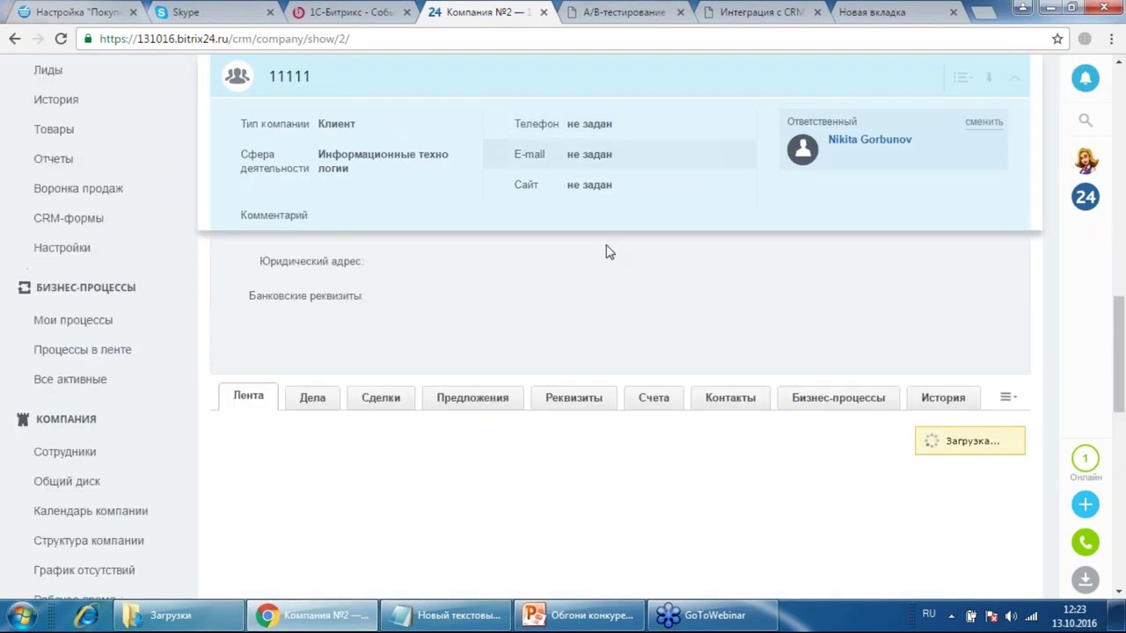
scroll(540, 435, up, 1)
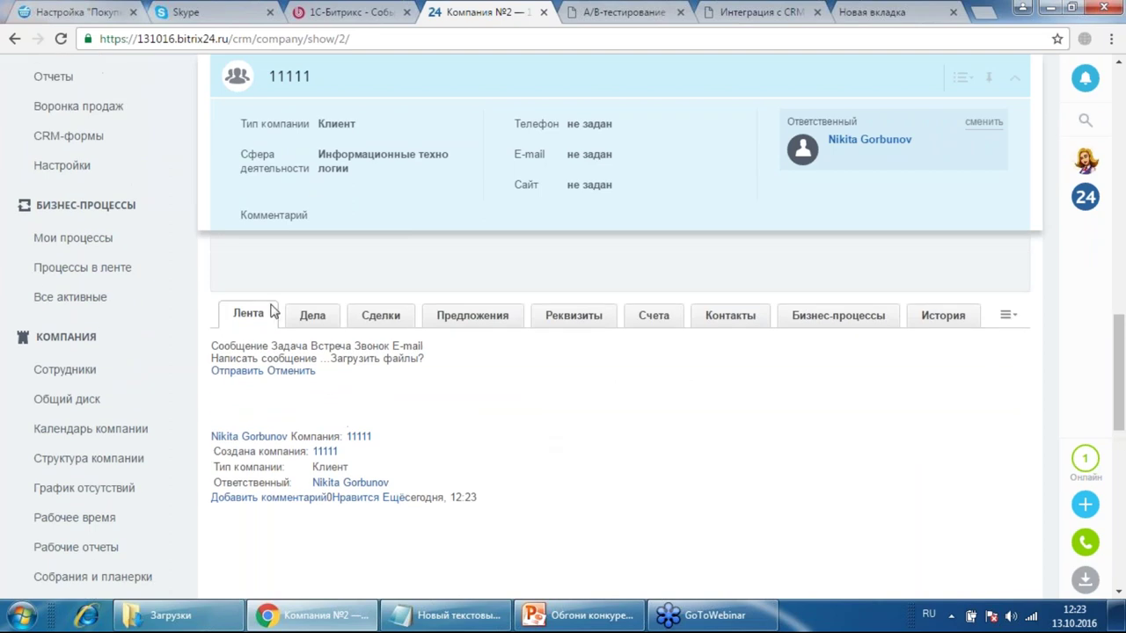
click(315, 324)
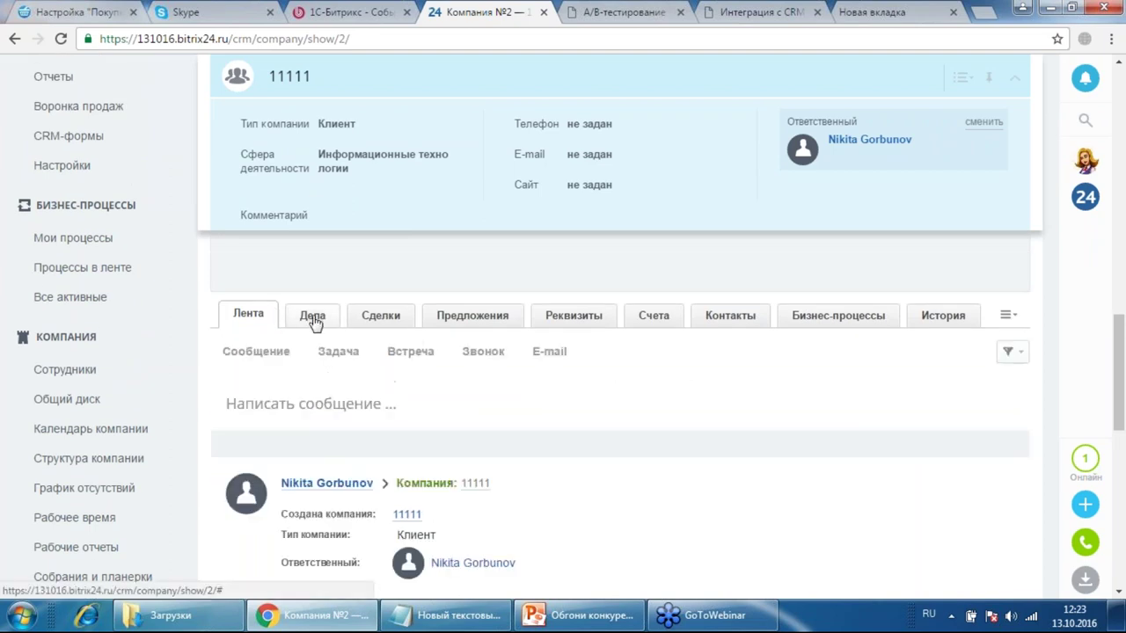
click(388, 323)
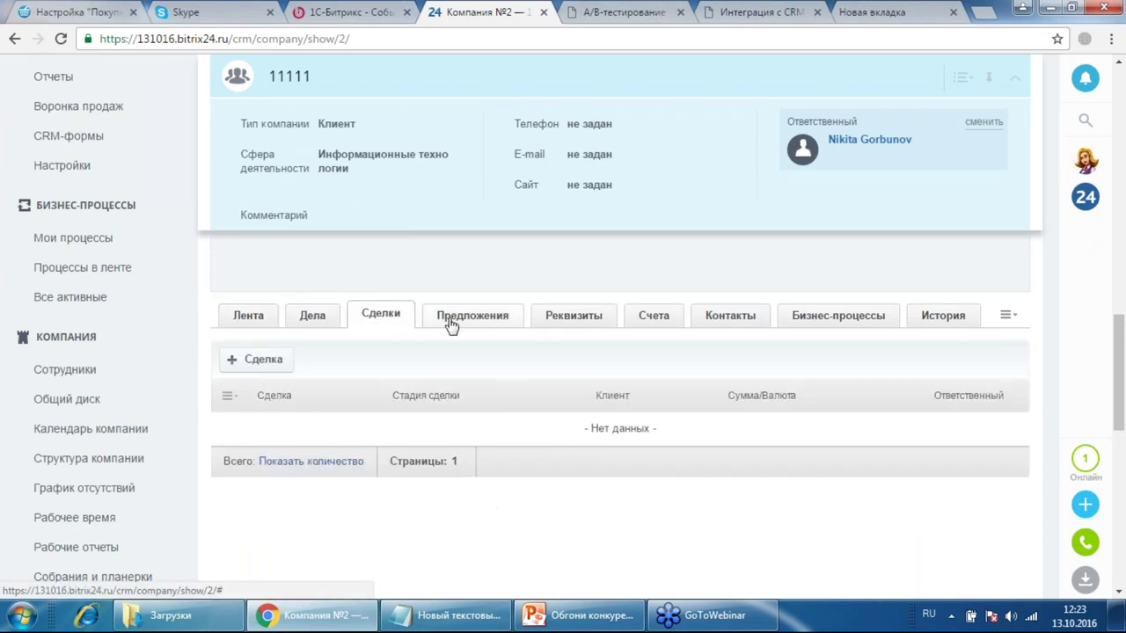
click(462, 322)
click(656, 318)
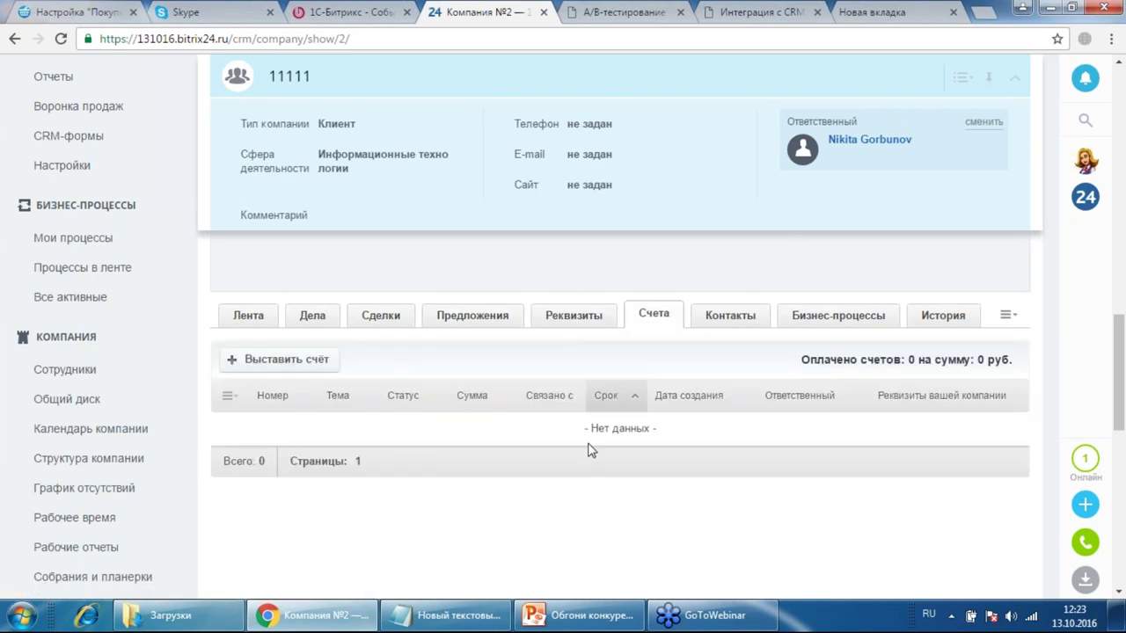
Expand the ЕЩЕ menu of additional CRM sections
scroll(578, 216, up, 5)
scroll(578, 216, up, 5)
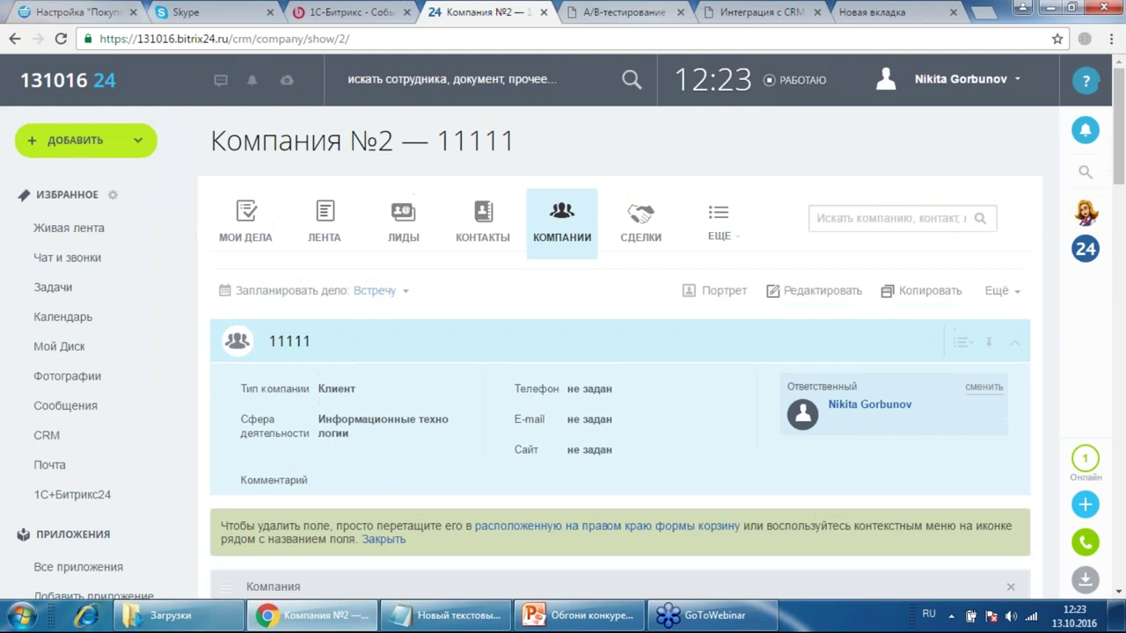
click(714, 224)
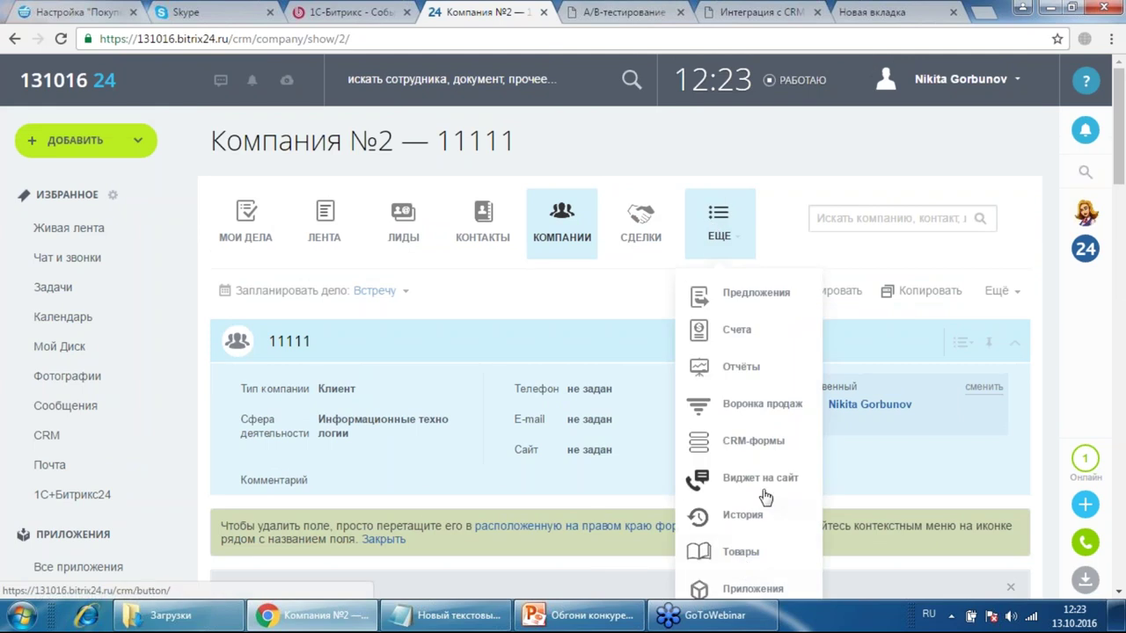
scroll(762, 498, down, 2)
View CRM Настройки > Интеграции options, then return to the shop's Интеграция с CRM tab
click(749, 461)
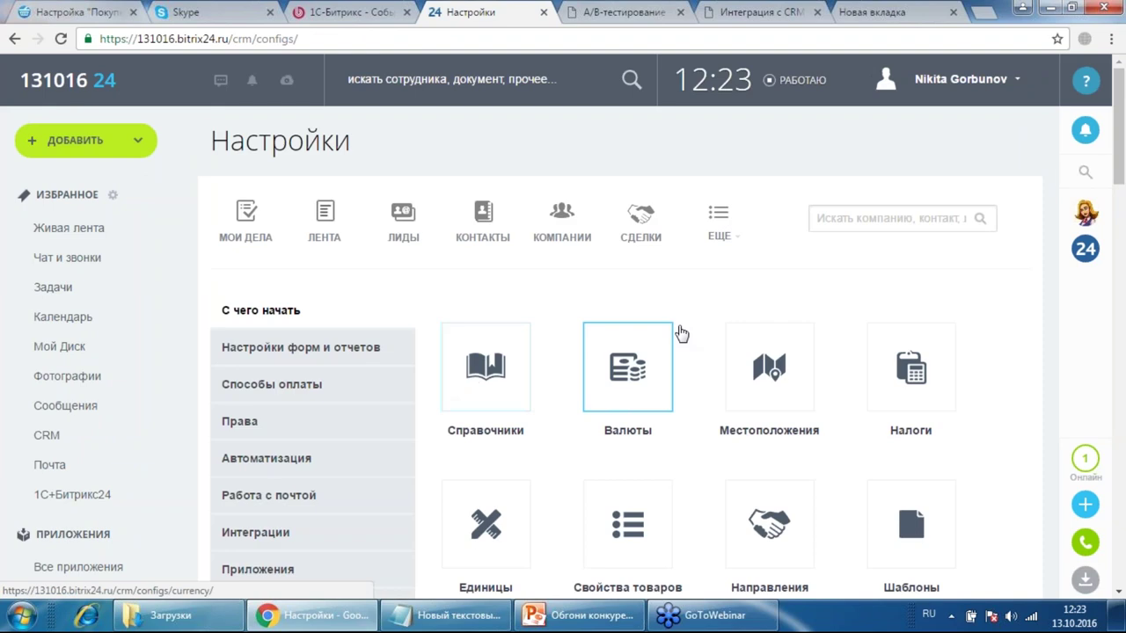
scroll(678, 329, down, 2)
click(270, 368)
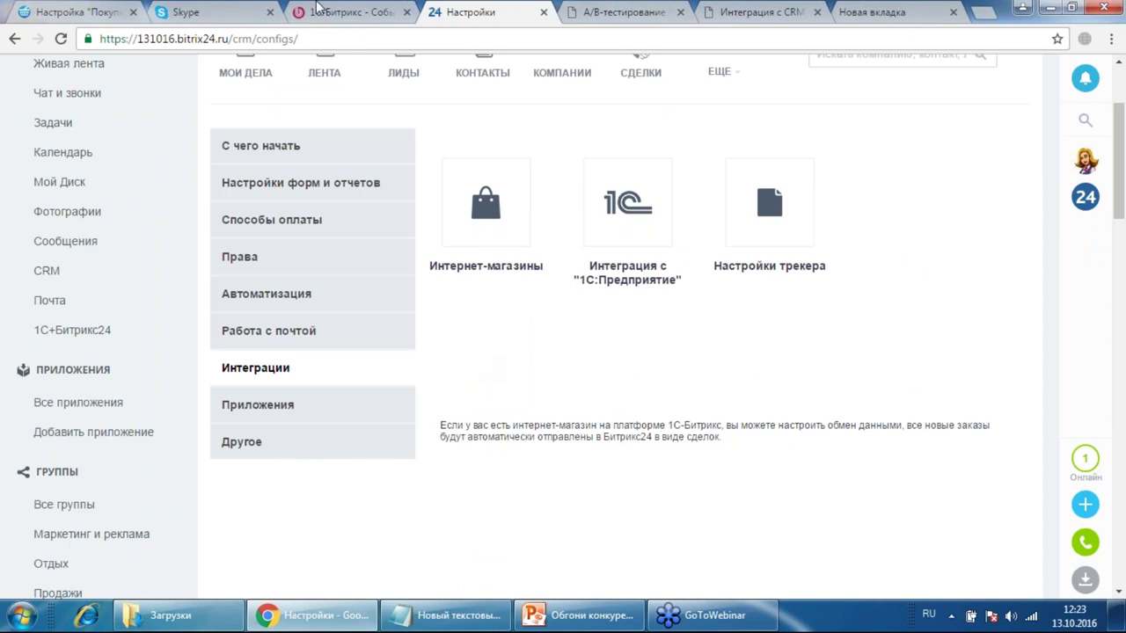
click(766, 9)
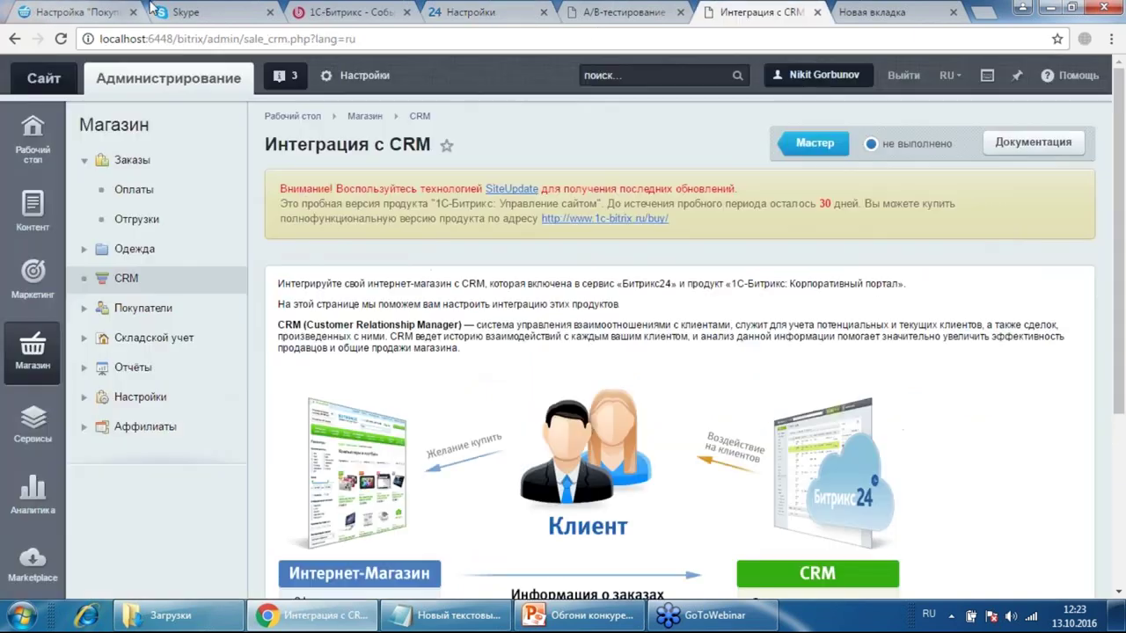
Visit the public storefront, then return to the admin Интеграция с CRM page
click(87, 9)
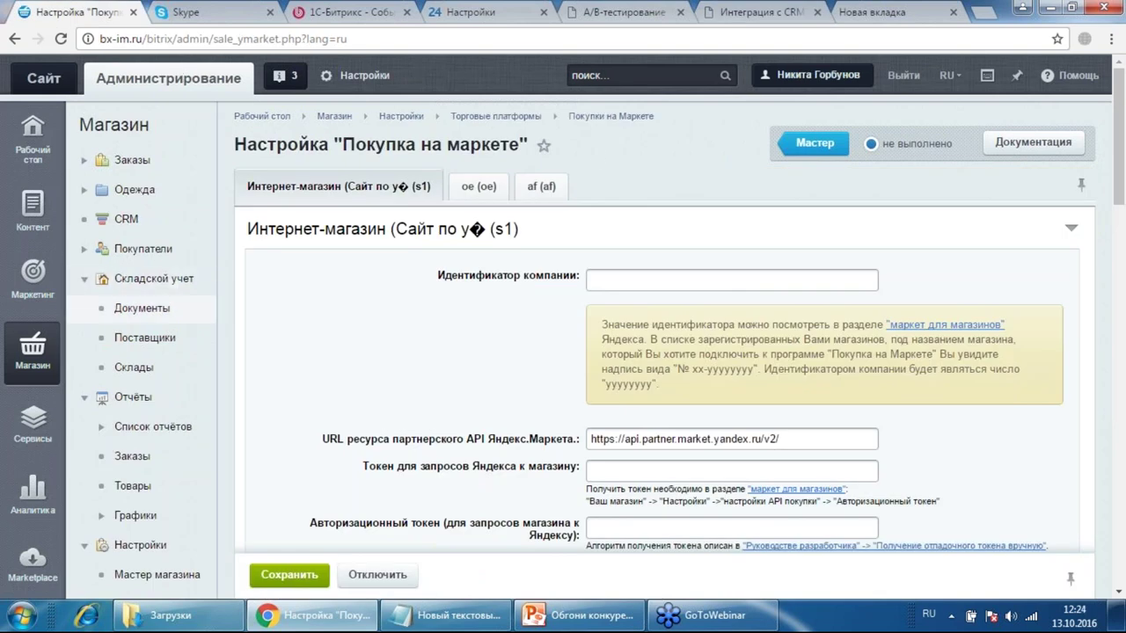
click(44, 78)
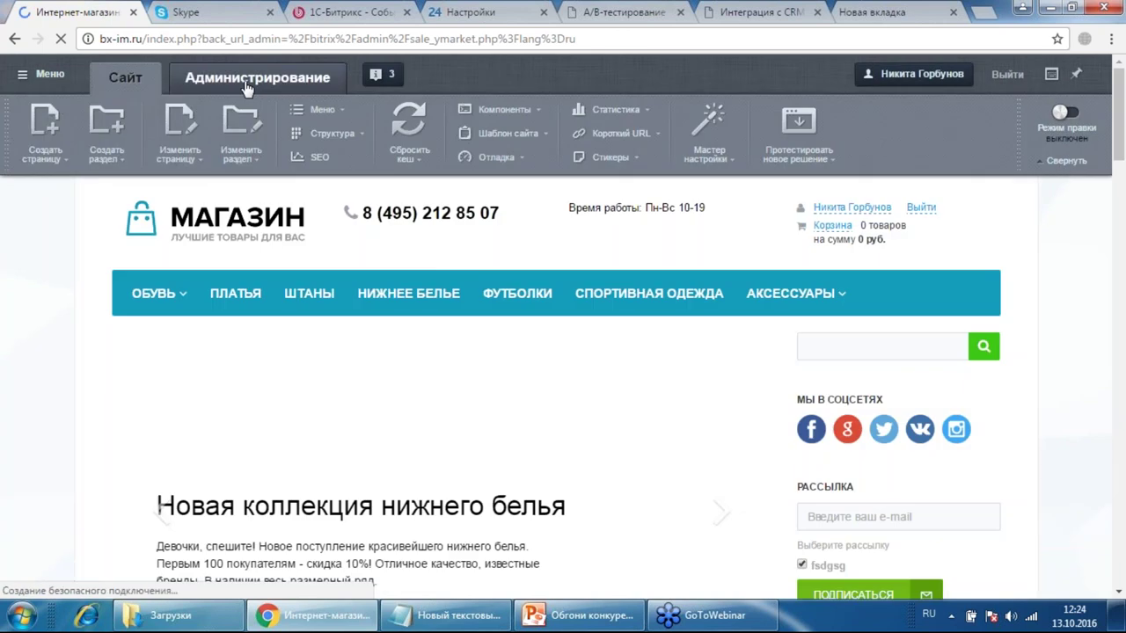
click(247, 87)
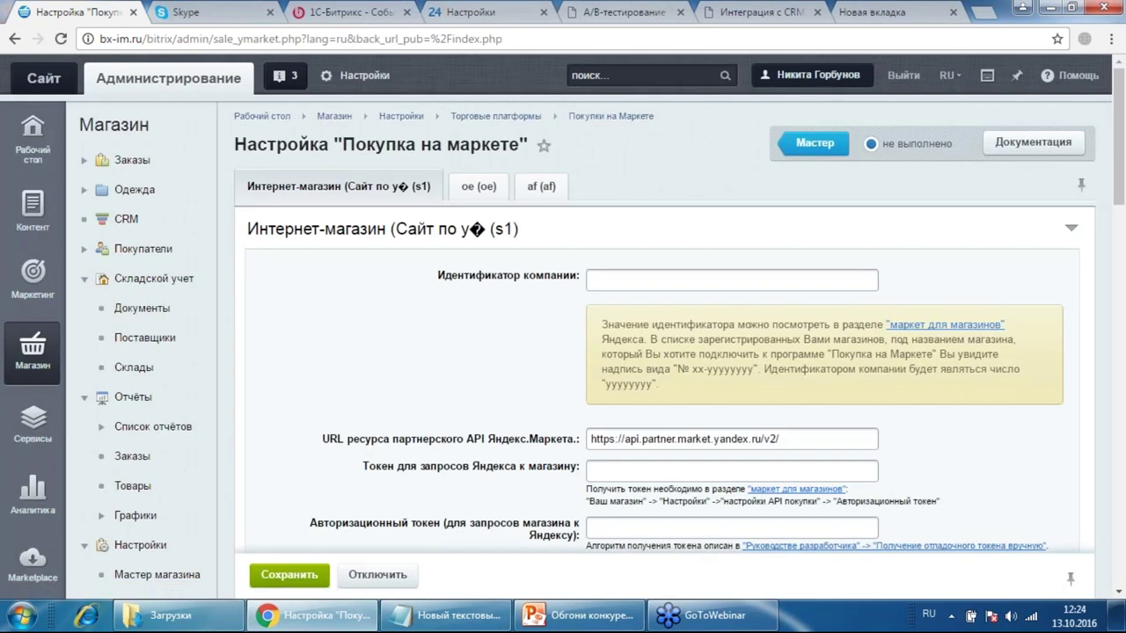
click(123, 219)
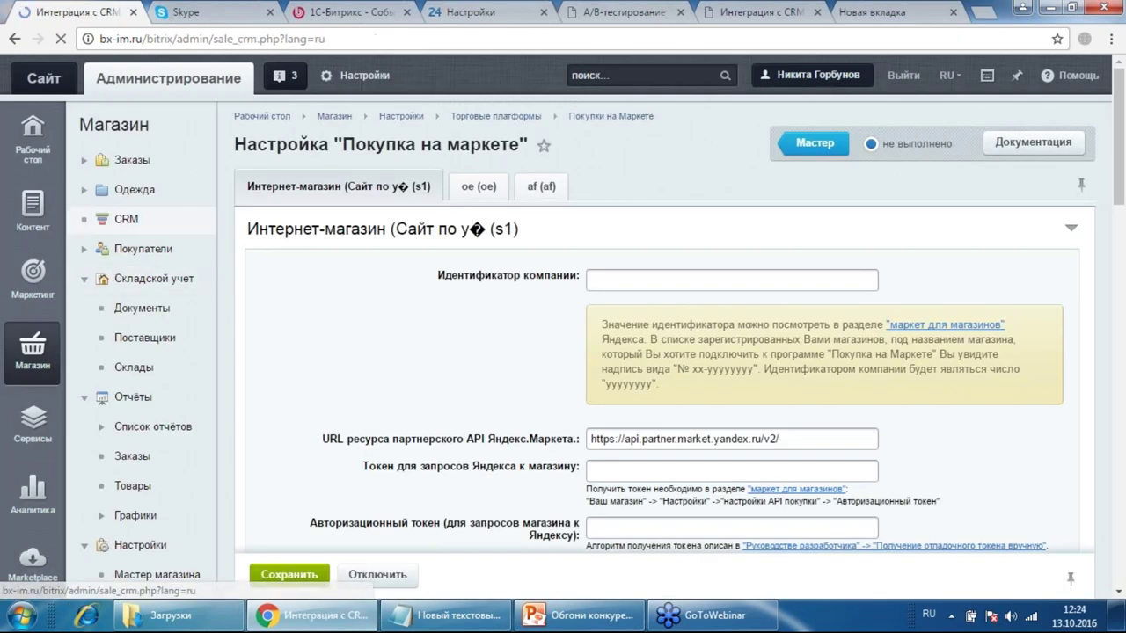
Bring up the 'Настроить интеграцию с CRM' settings form on the local store's page
scroll(668, 352, down, 4)
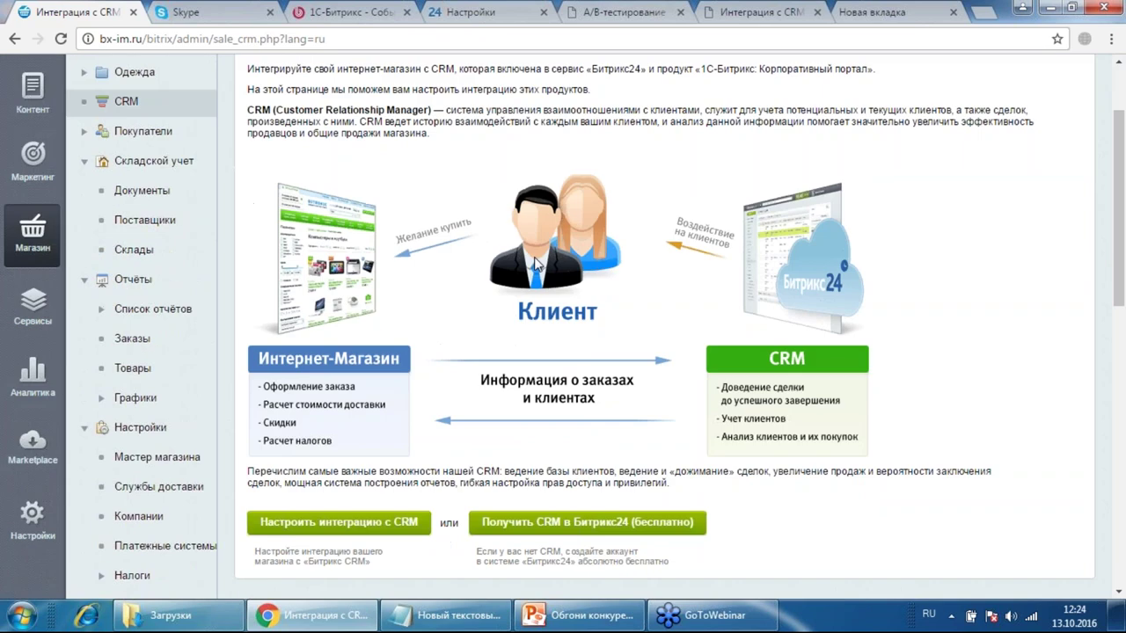
scroll(669, 352, up, 4)
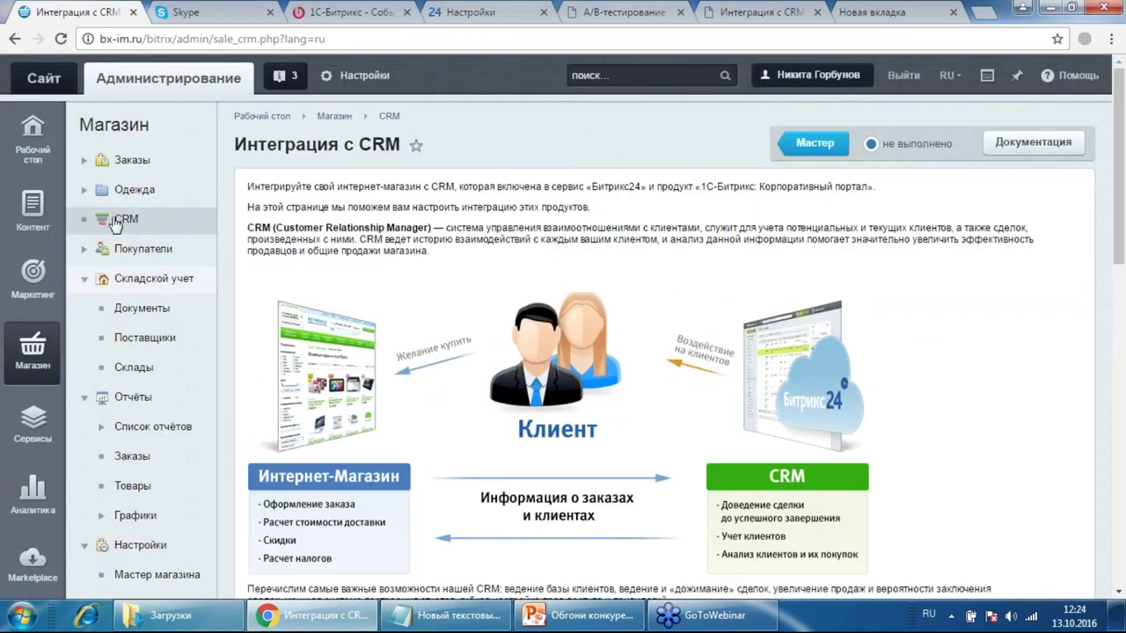
scroll(790, 239, down, 1)
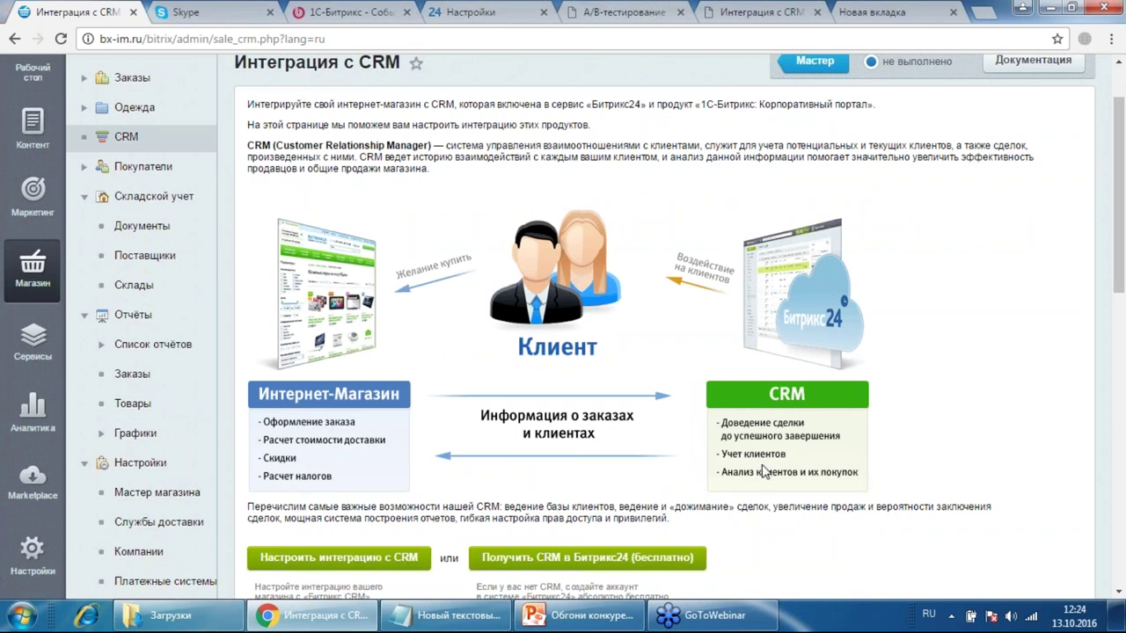
scroll(922, 357, down, 1)
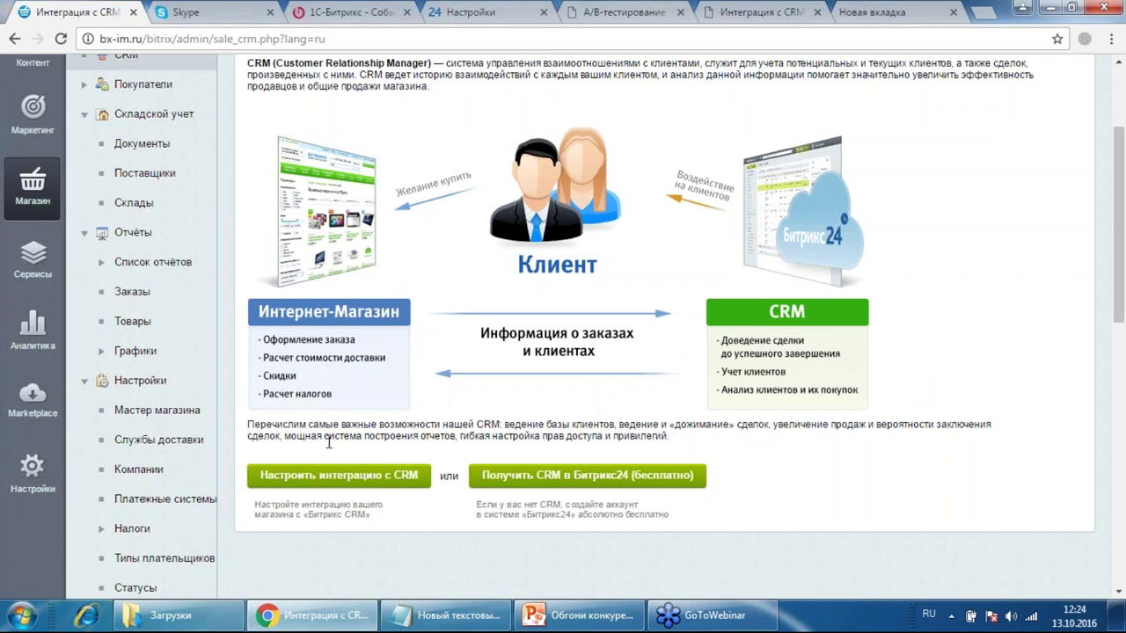
click(351, 468)
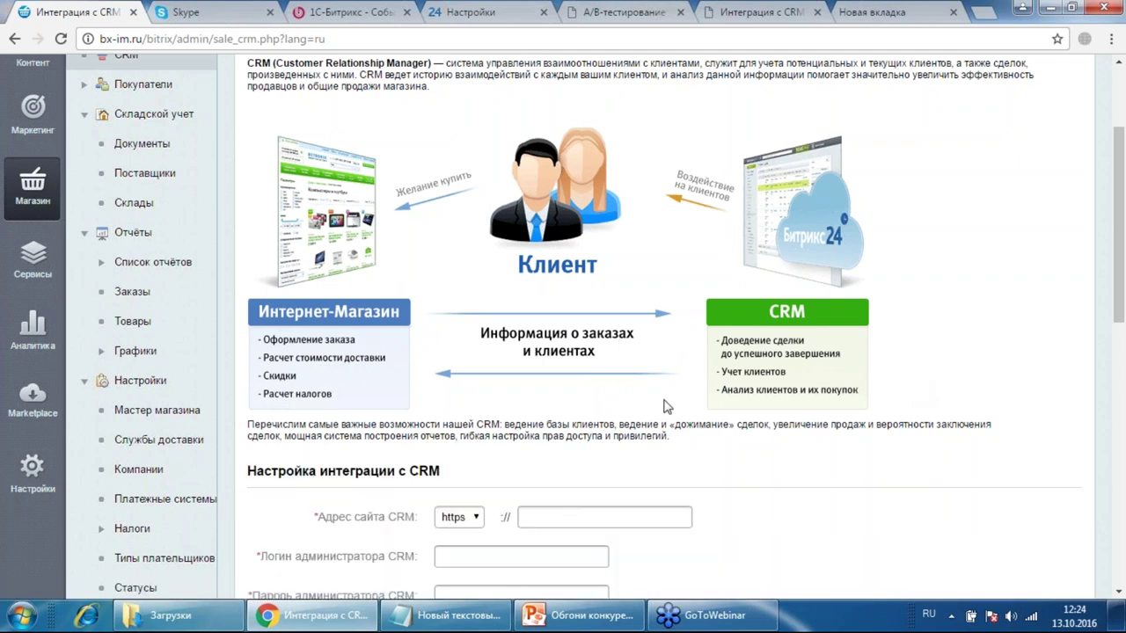
scroll(665, 406, down, 1)
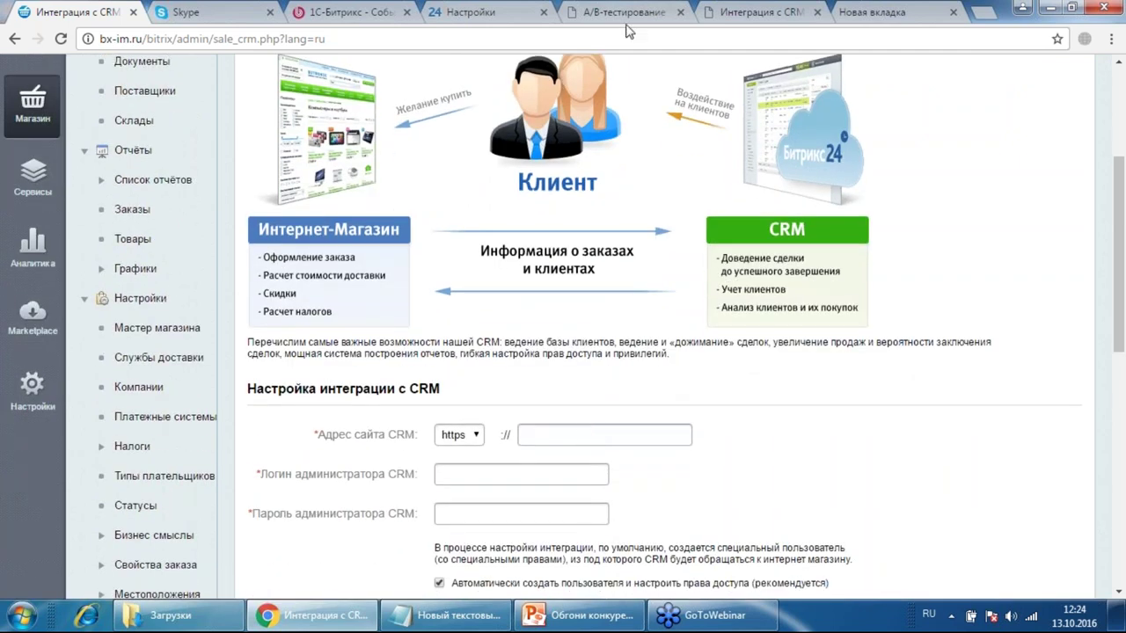
click(714, 11)
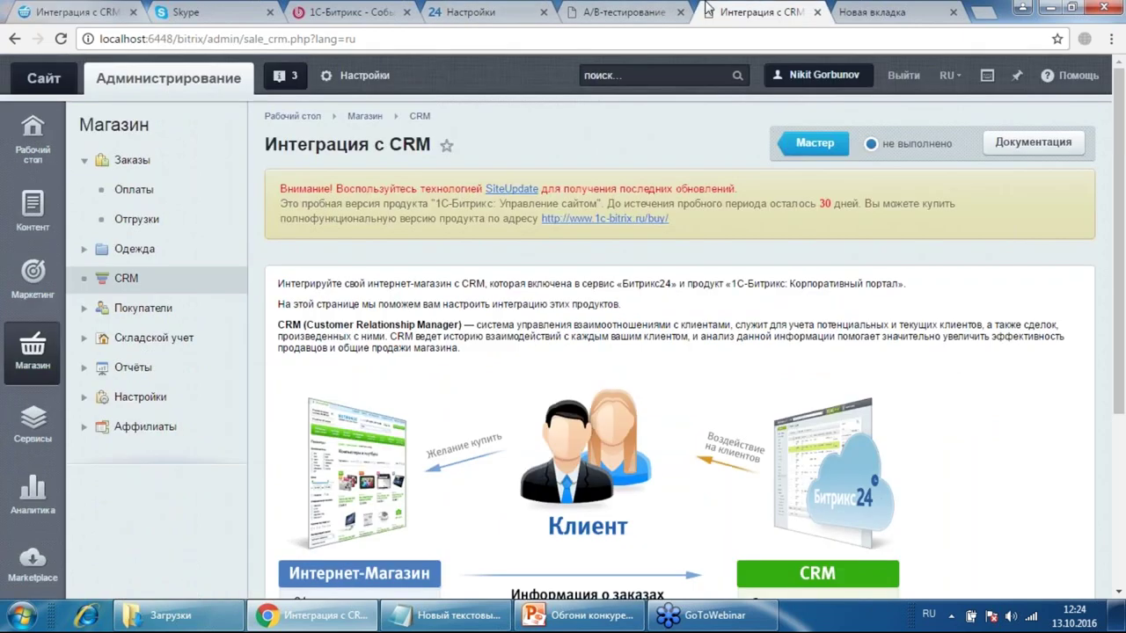
Paste the portal domain 131016.bitrix24.ru into the 'Адрес сайта CRM' field
click(604, 9)
click(509, 8)
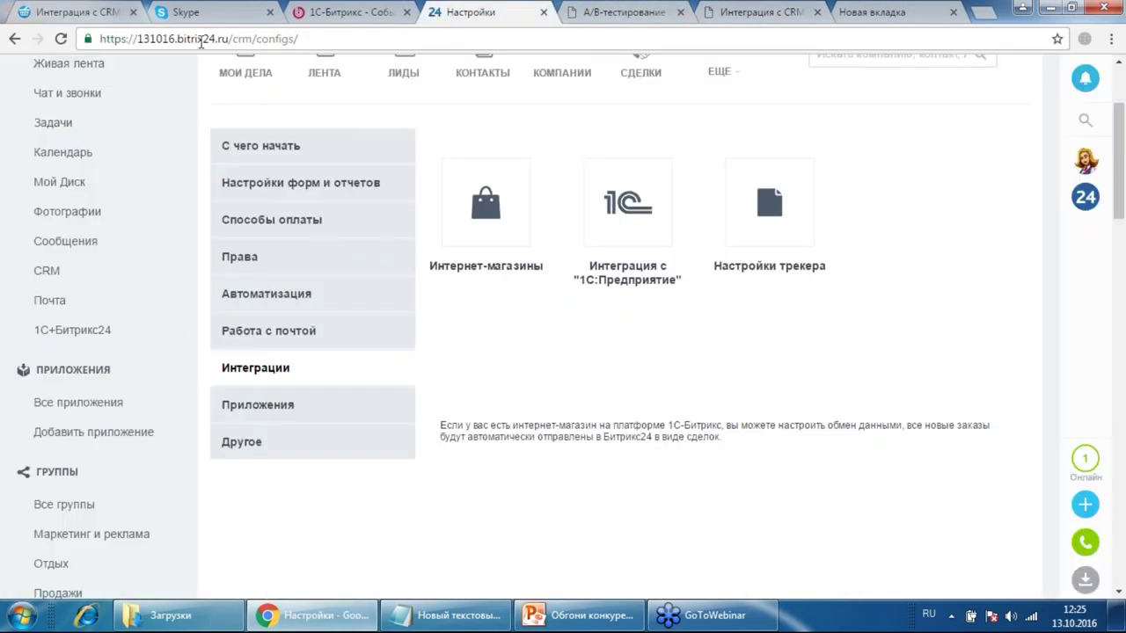
drag(229, 39, 137, 40)
key(ctrl+c)
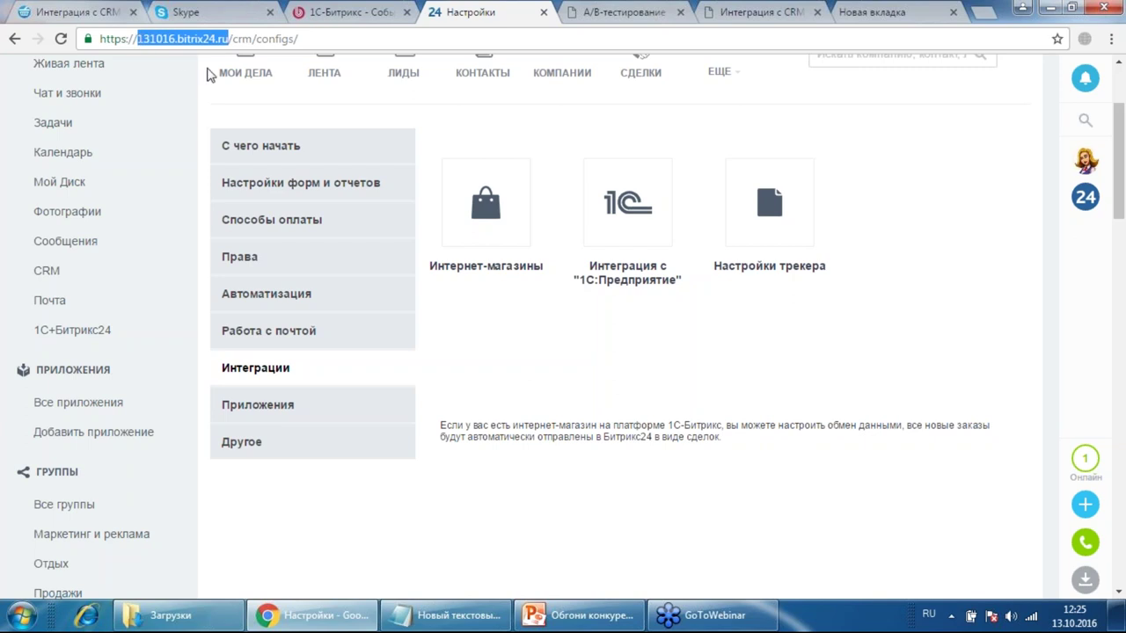
click(84, 9)
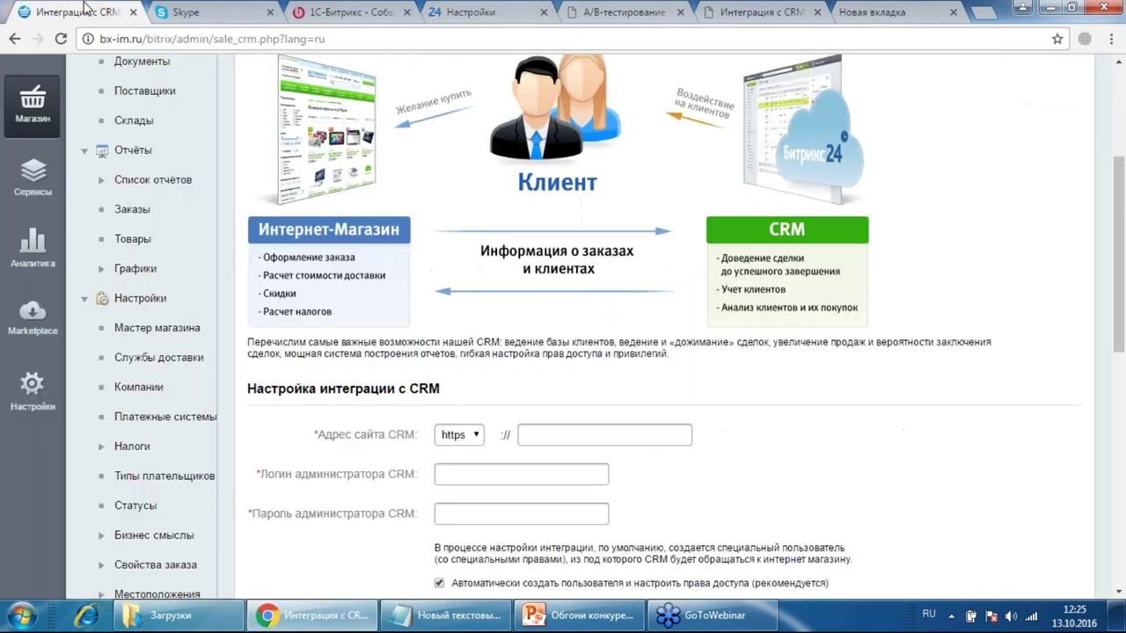
click(576, 435)
key(ctrl+v)
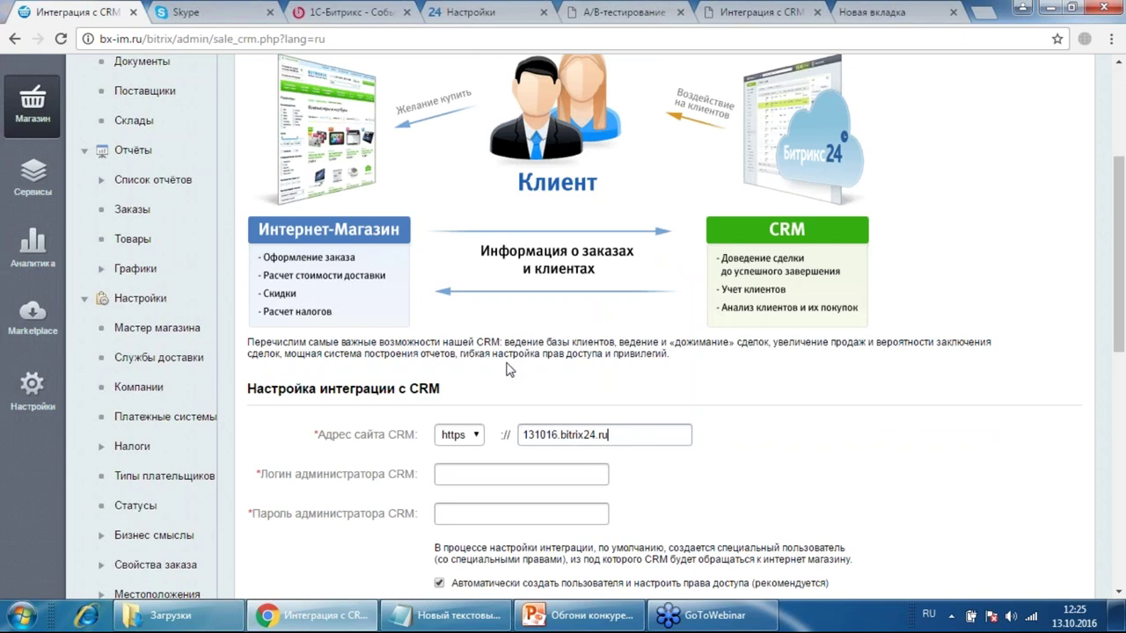
Check the Bitrix24 account login, then return to the store's CRM integration form
click(486, 14)
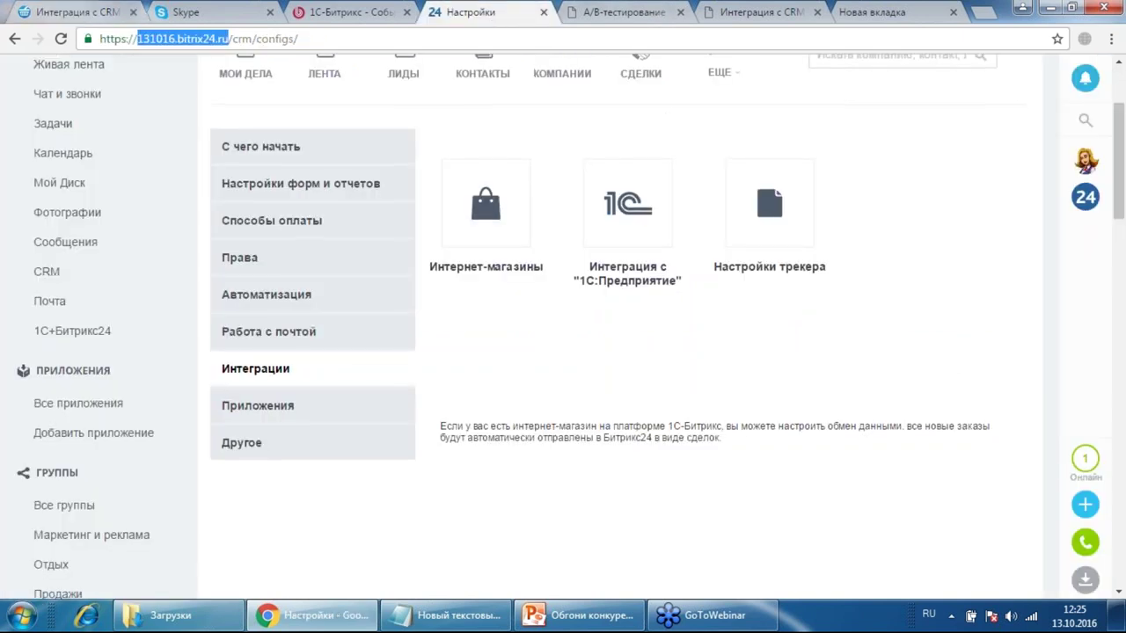
scroll(924, 202, up, 2)
click(959, 79)
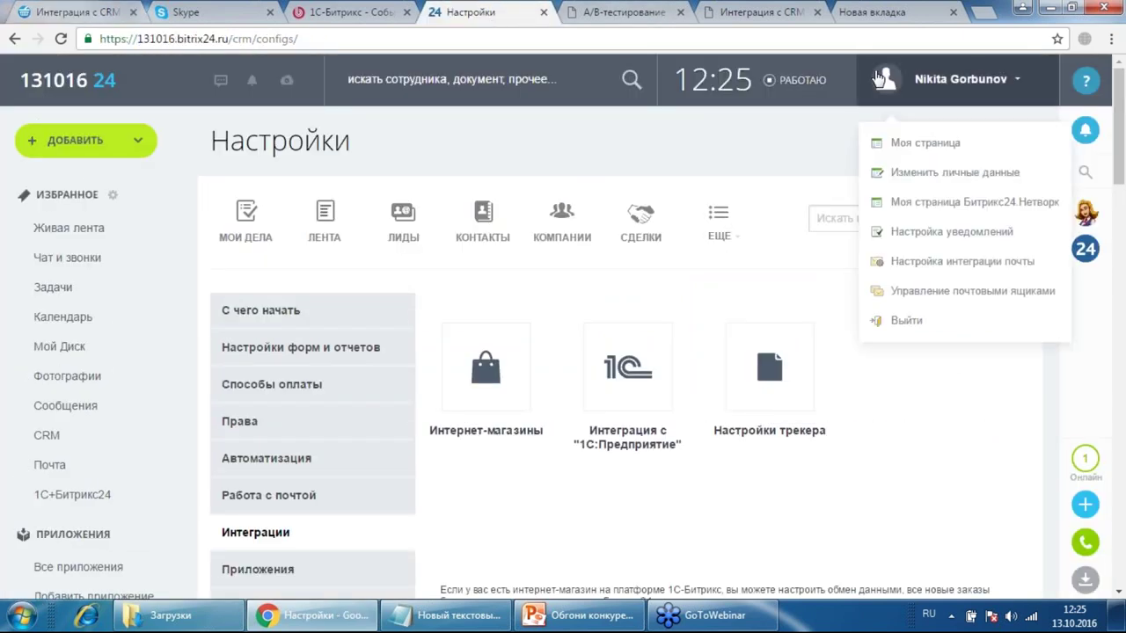
click(198, 10)
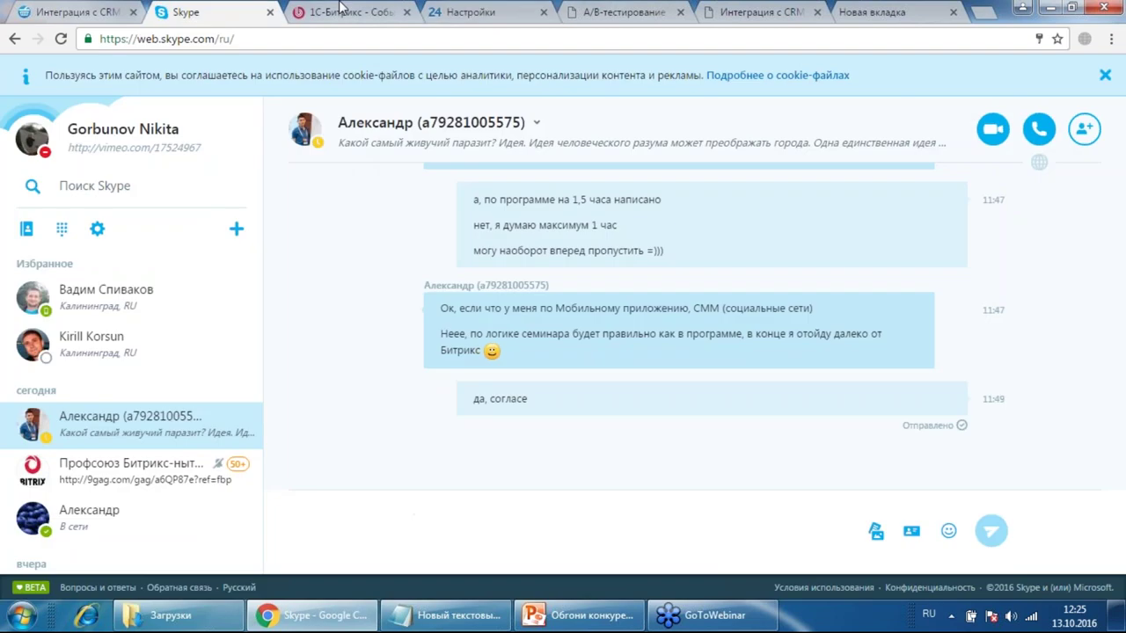
click(343, 13)
click(99, 14)
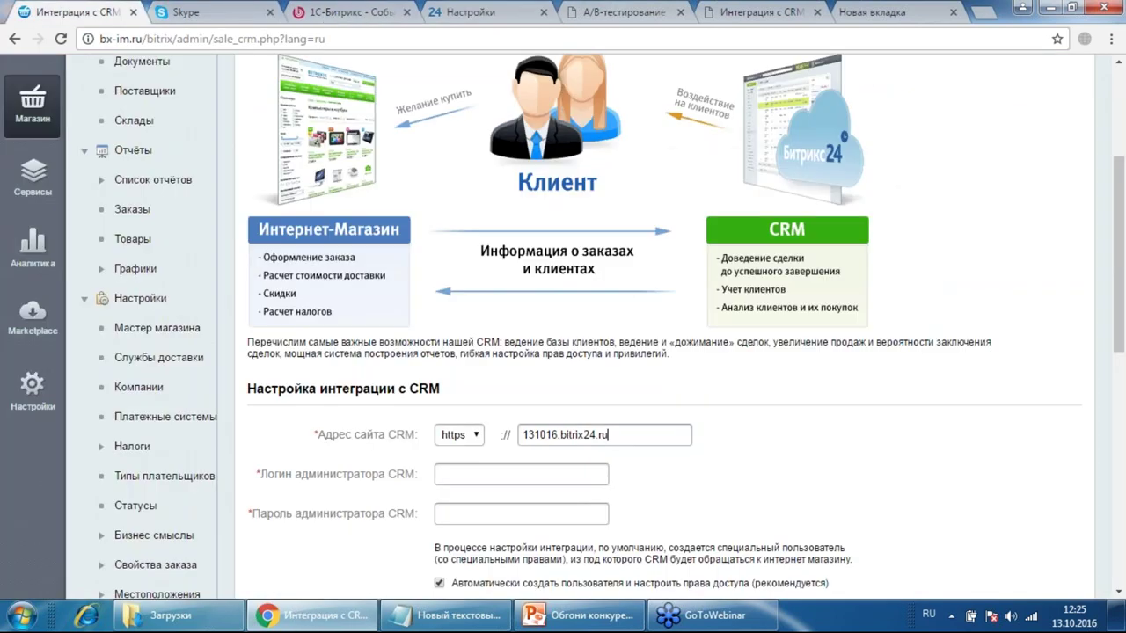
Enter the CRM administrator's e-mail login and password, then submit 'Настроить интеграцию'
click(461, 481)
text(admin)
key(BackSpace)
key(BackSpace)
key(BackSpace)
key(BackSpace)
key(BackSpace)
key(alt+shift)
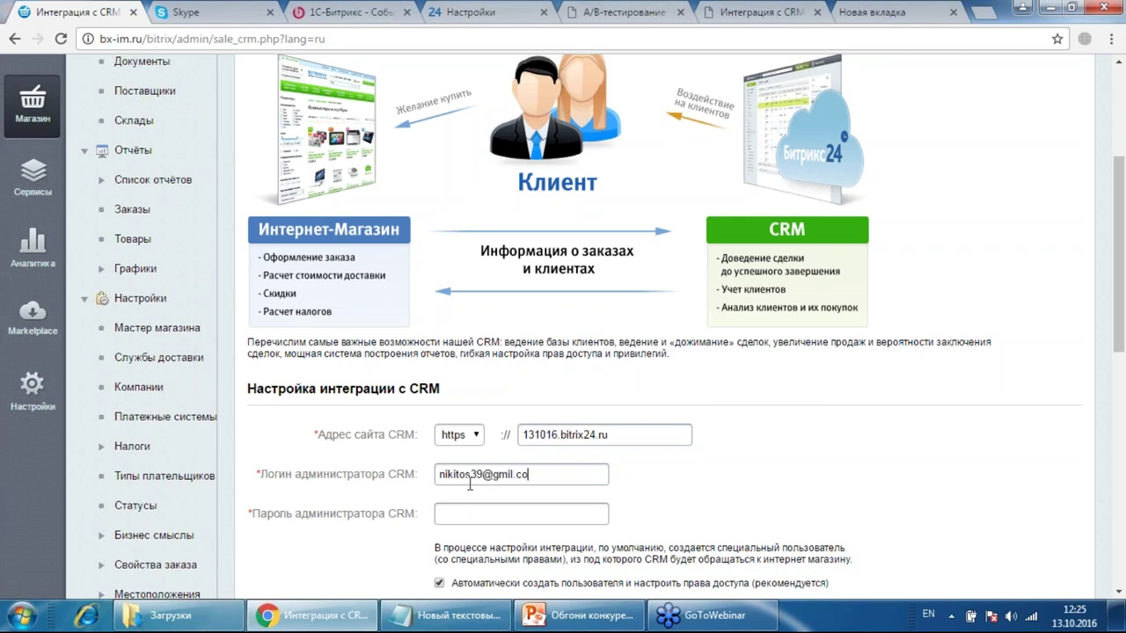
click(475, 519)
scroll(689, 439, down, 1)
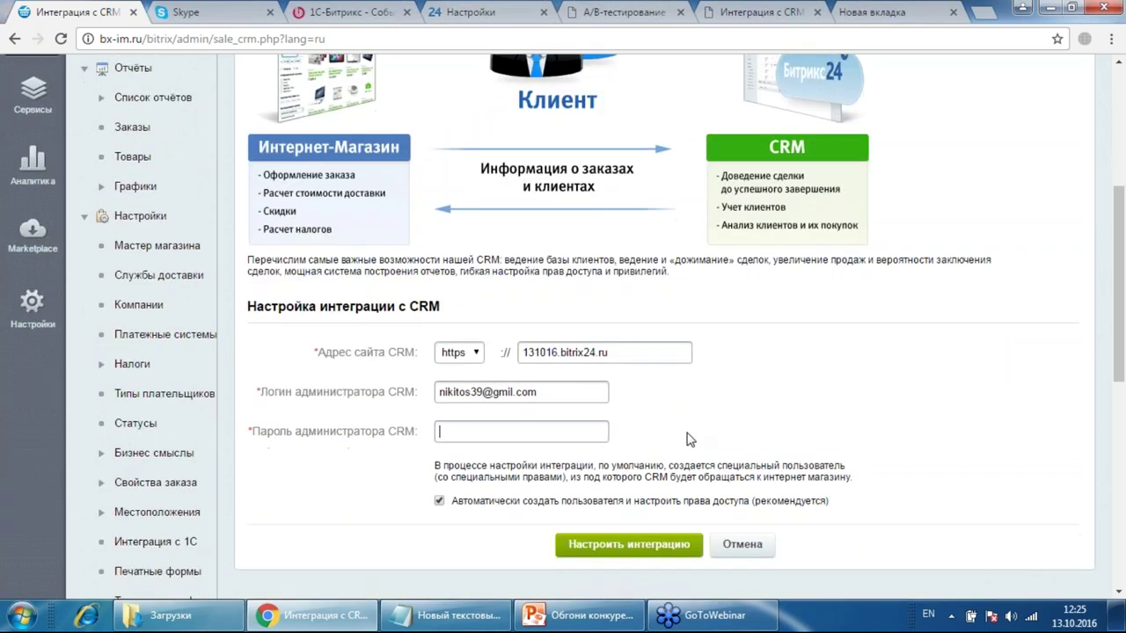
text(••••••••••)
click(624, 544)
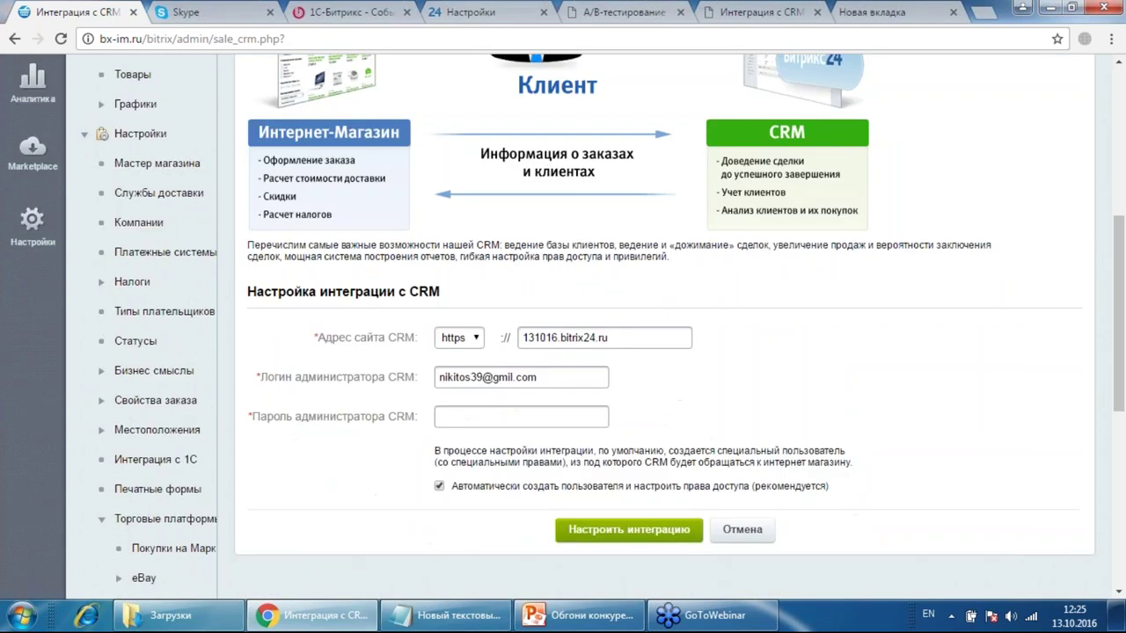
Re-enter the CRM administrator password and resubmit the integration setup twice
scroll(524, 336, down, 1)
click(524, 335)
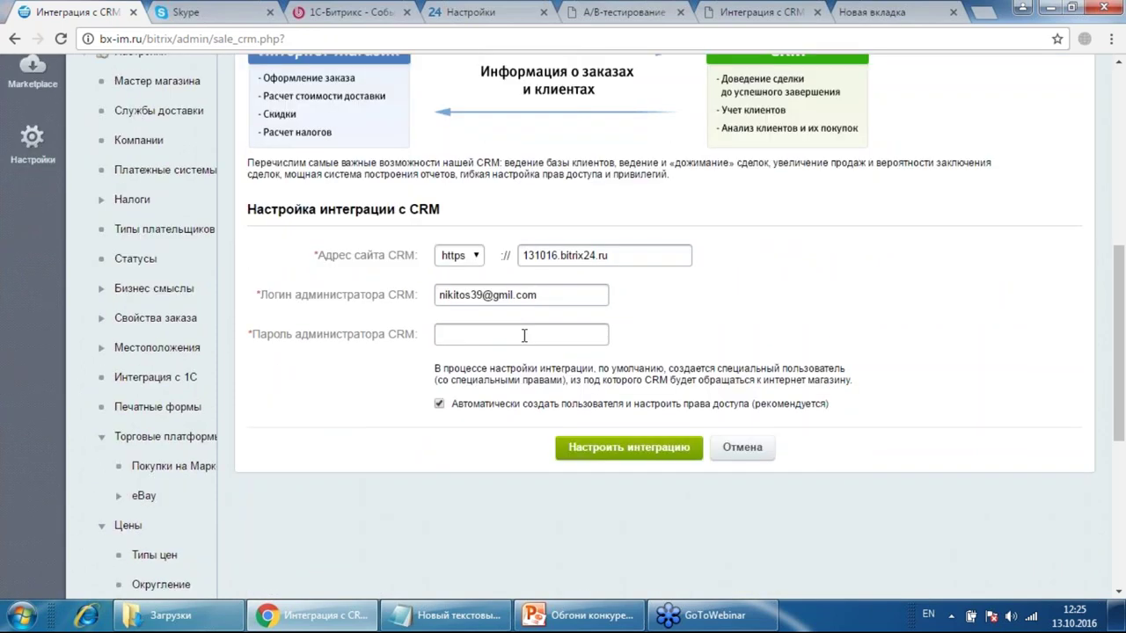
click(601, 451)
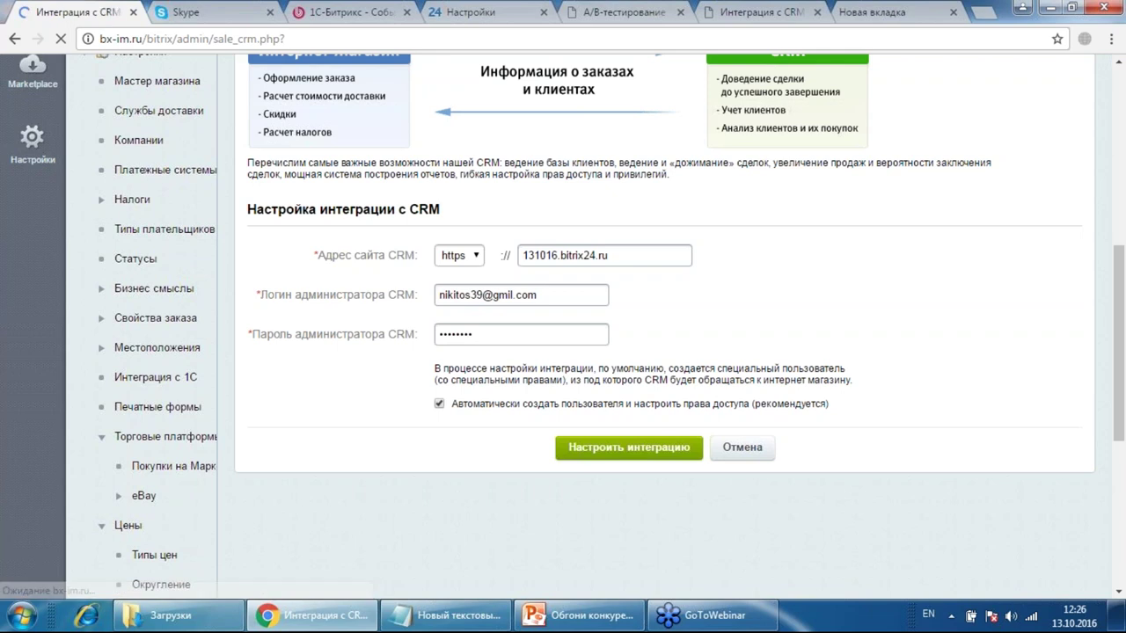
scroll(739, 349, down, 5)
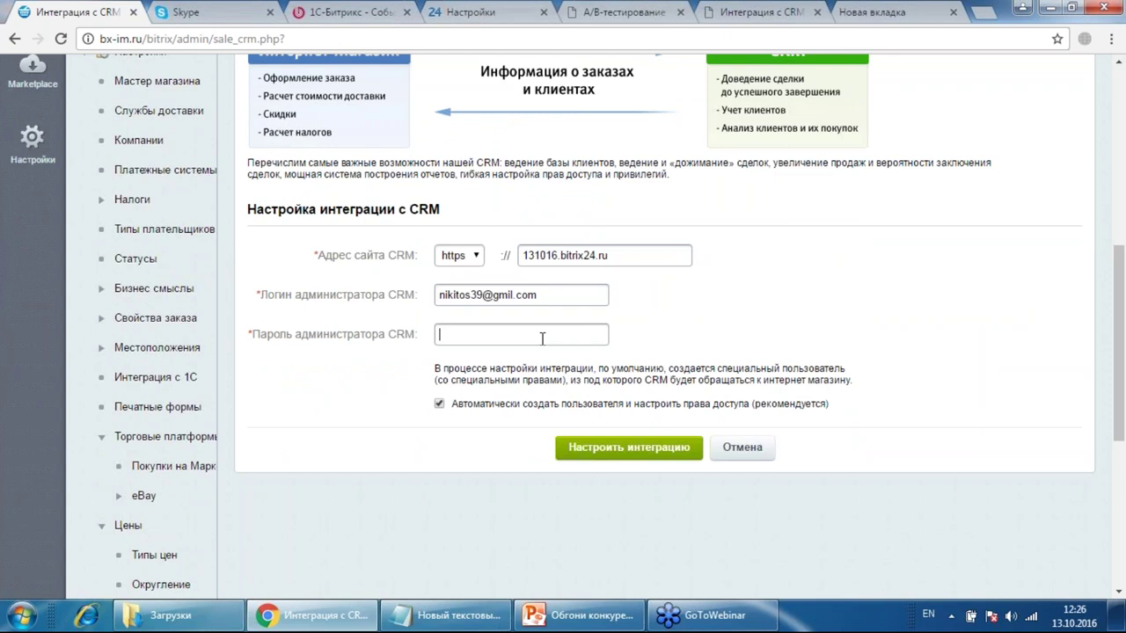
text(****************)
click(573, 456)
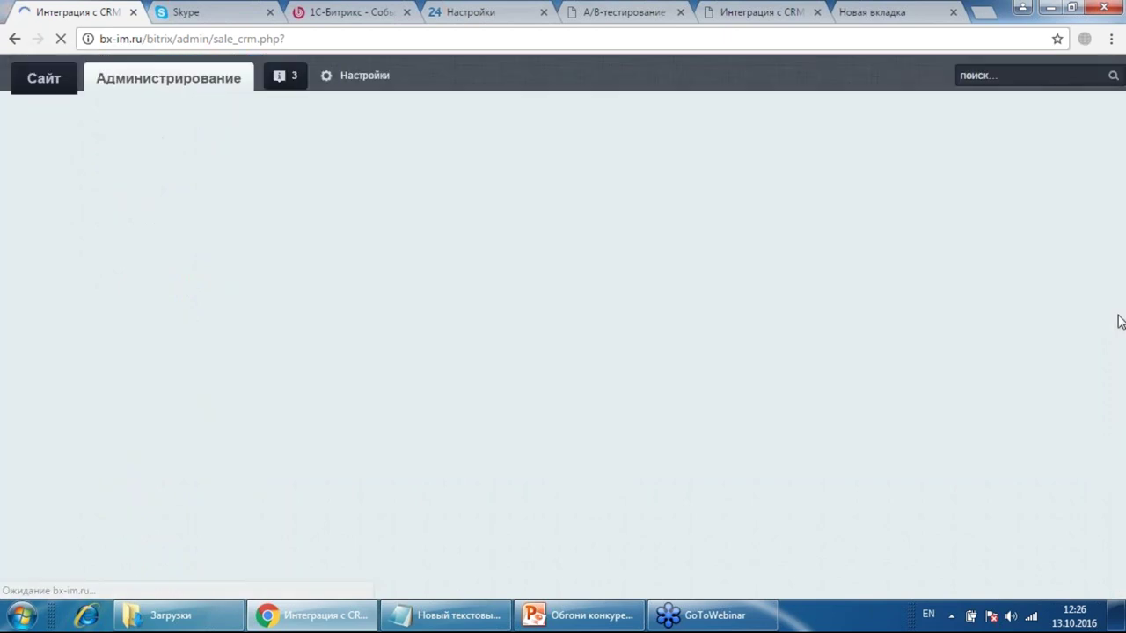
scroll(843, 264, down, 4)
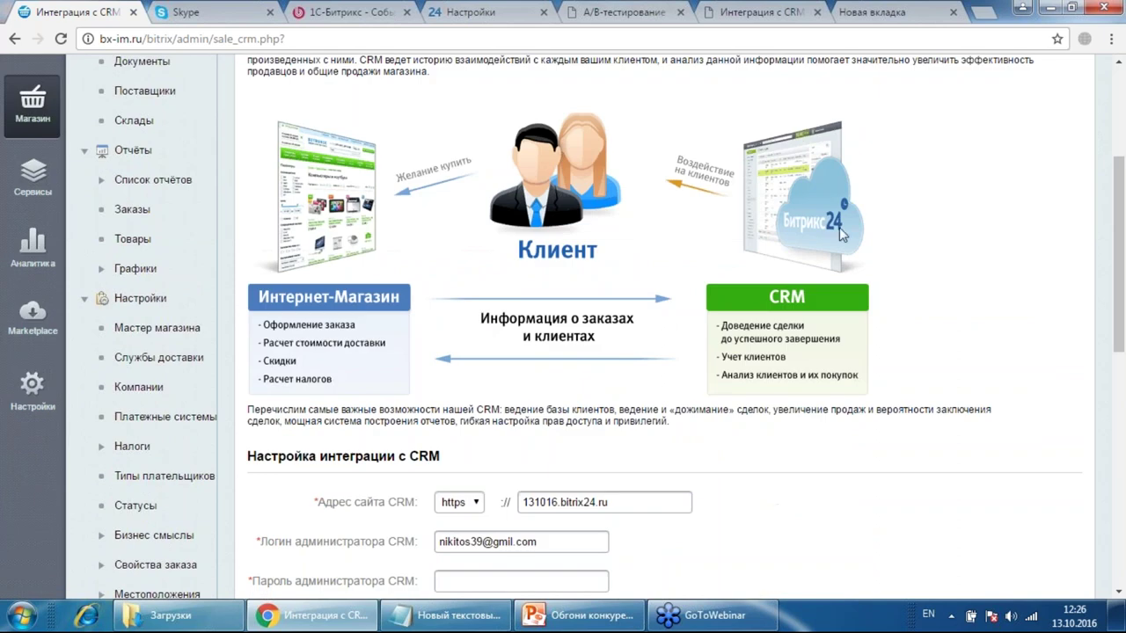
Start Bitrix24's 'Мастер новой интеграции' for online stores and advance to connection settings
click(493, 11)
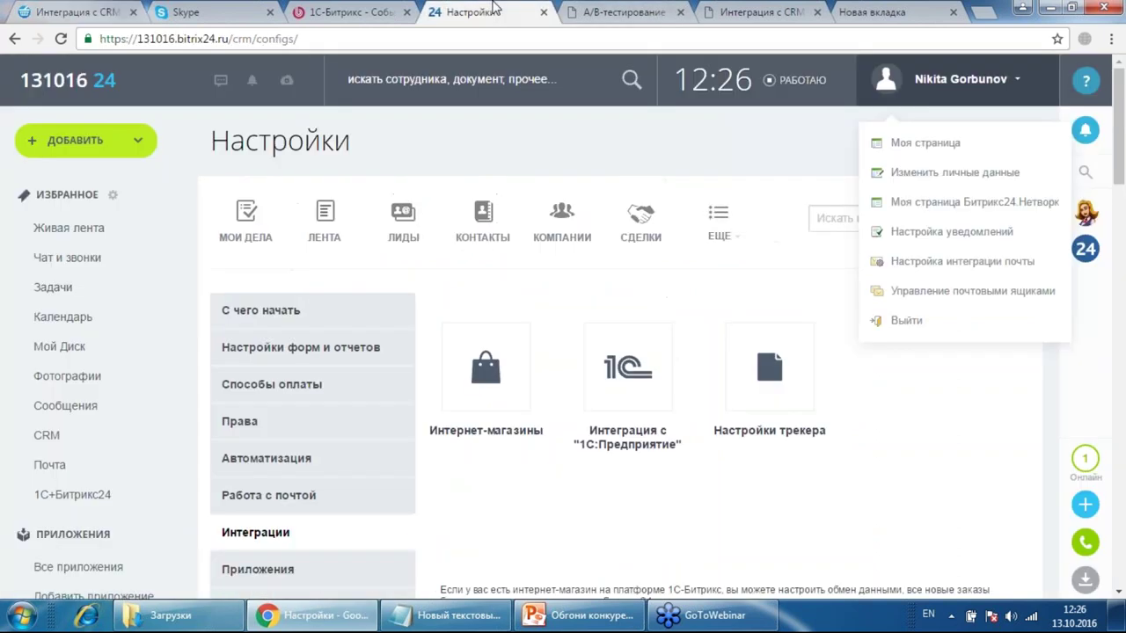
click(502, 388)
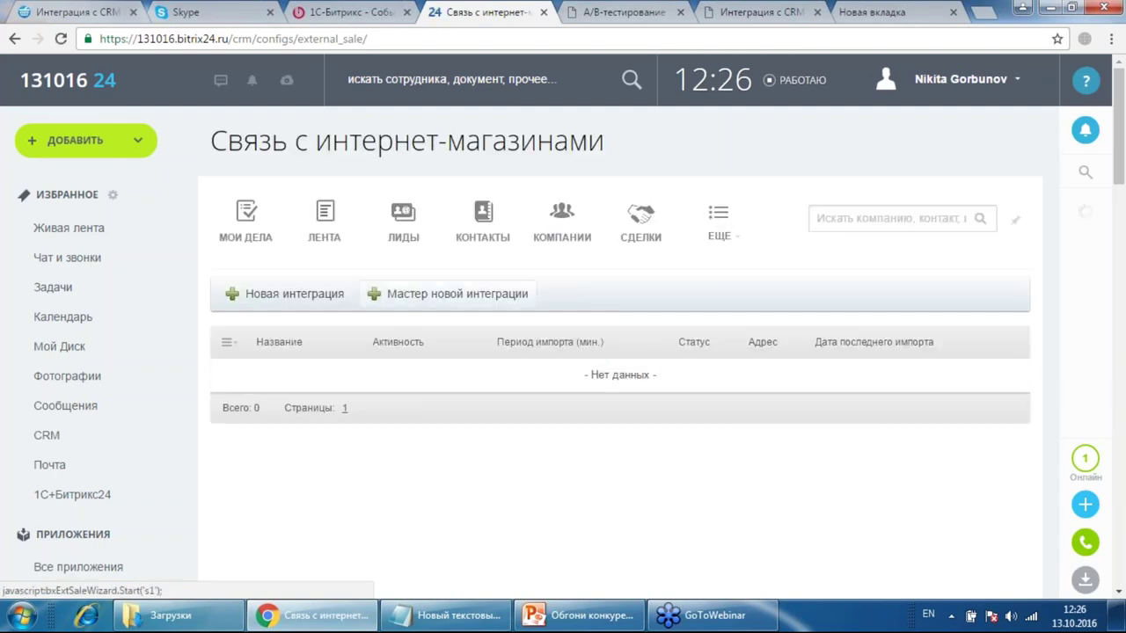
click(447, 294)
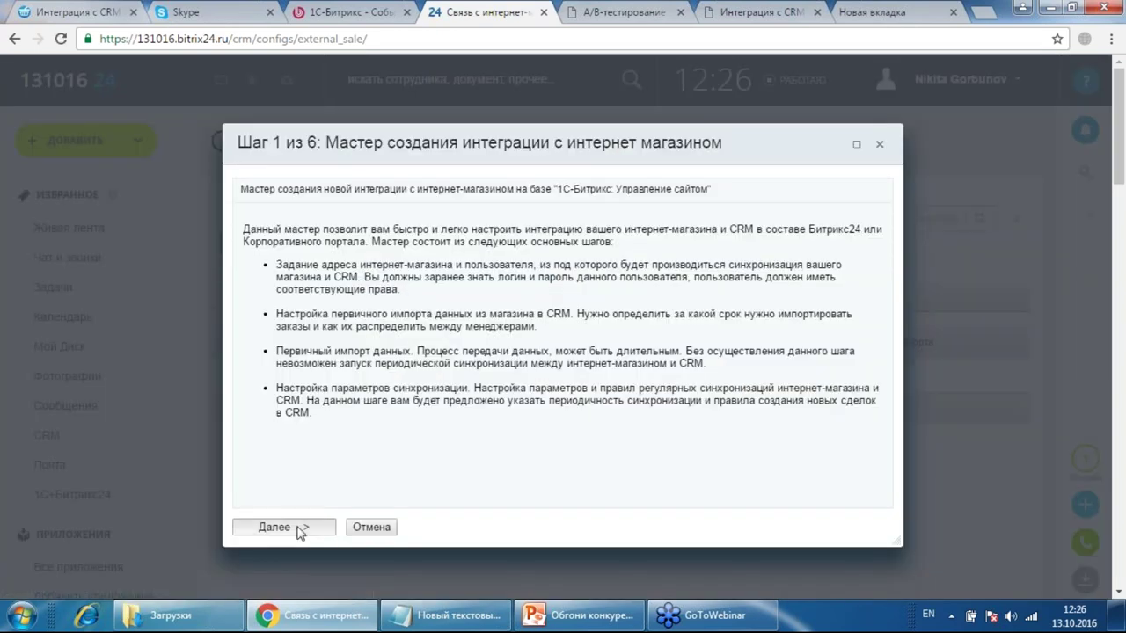
click(298, 528)
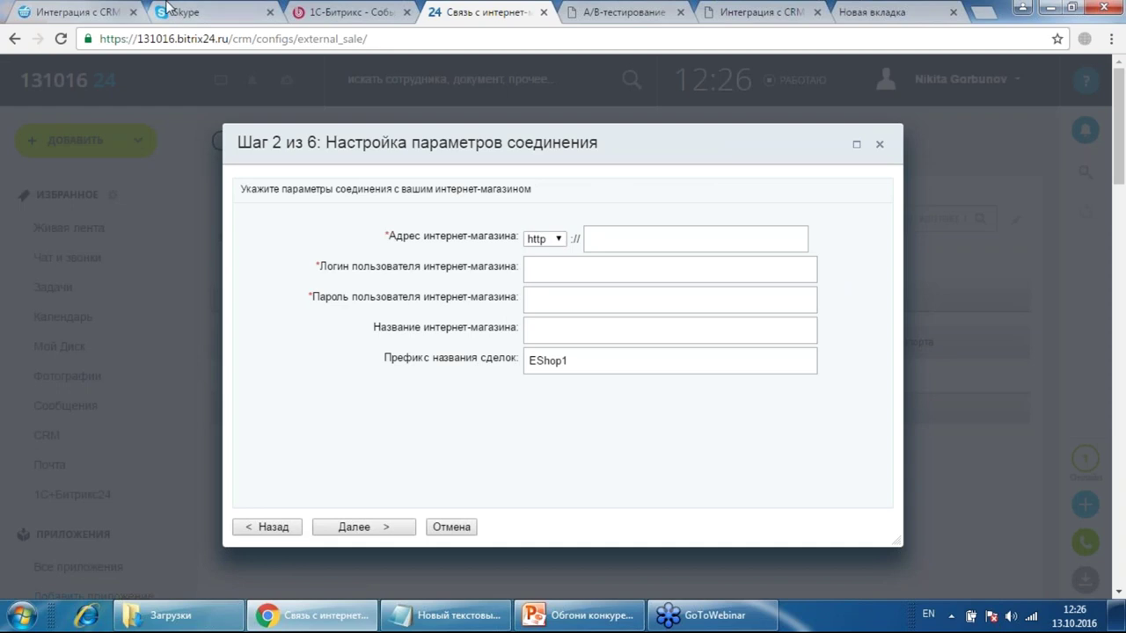
click(121, 10)
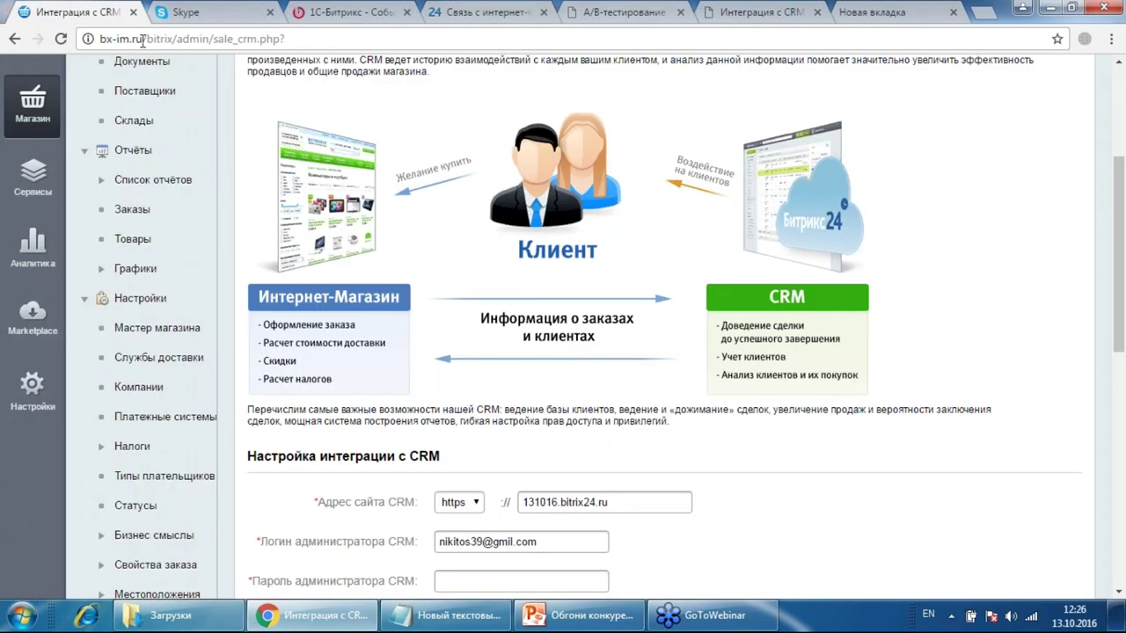
drag(142, 39, 95, 39)
key(ctrl+c)
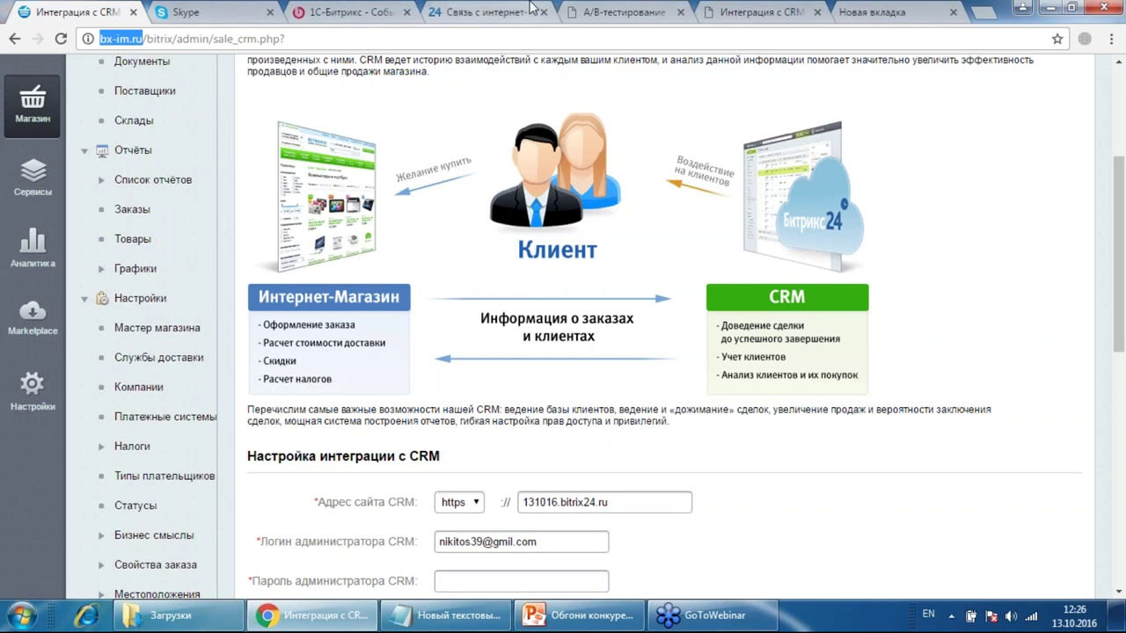
click(530, 9)
click(621, 239)
key(ctrl+v)
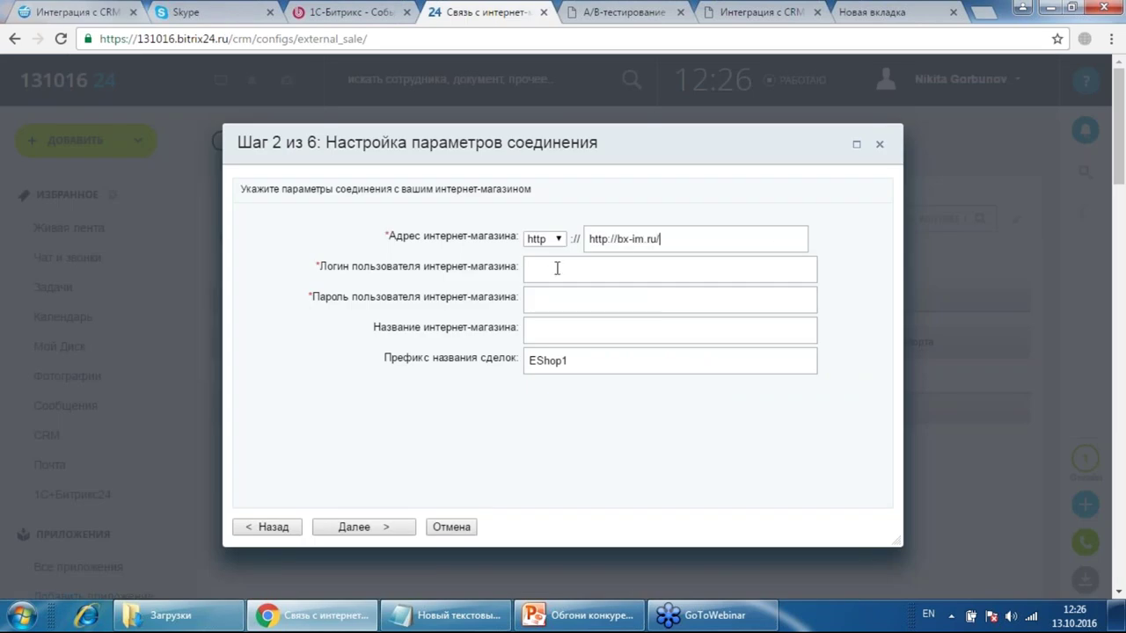
Fill in the shop user login and password, shop name 1 and deal prefix EShop1111, then continue
click(547, 273)
text(dmin)
key(Home)
text(a)
click(695, 301)
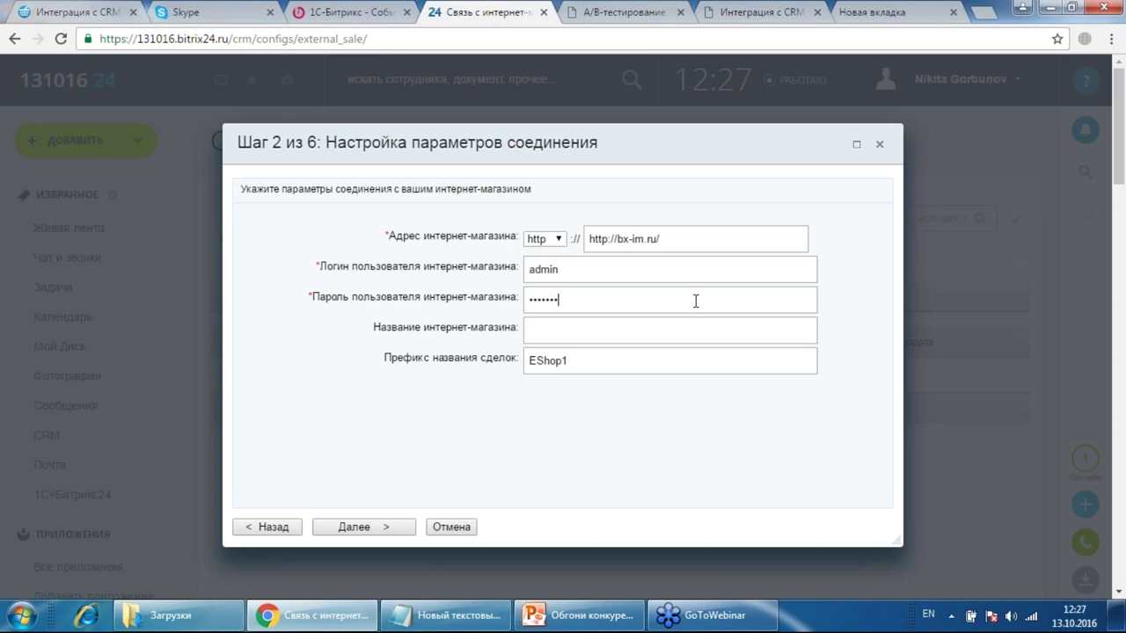
click(647, 337)
text(1)
key(Tab)
click(622, 366)
text(111)
click(392, 529)
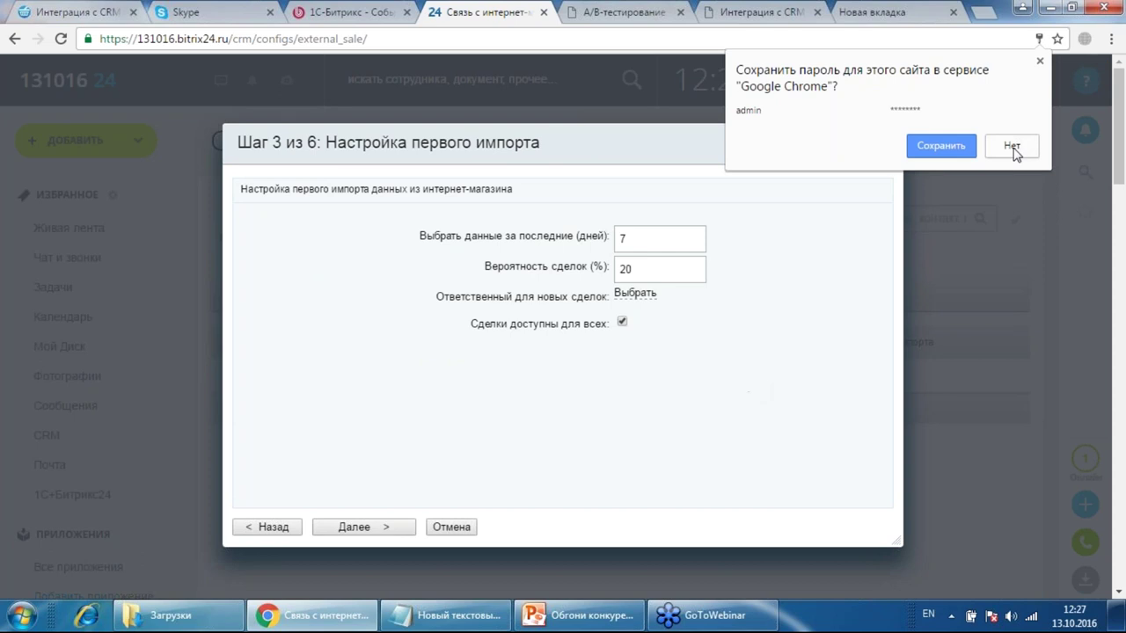
Assign the responsible user and finish the wizard so integration '1' runs with 10-minute sync
click(1013, 148)
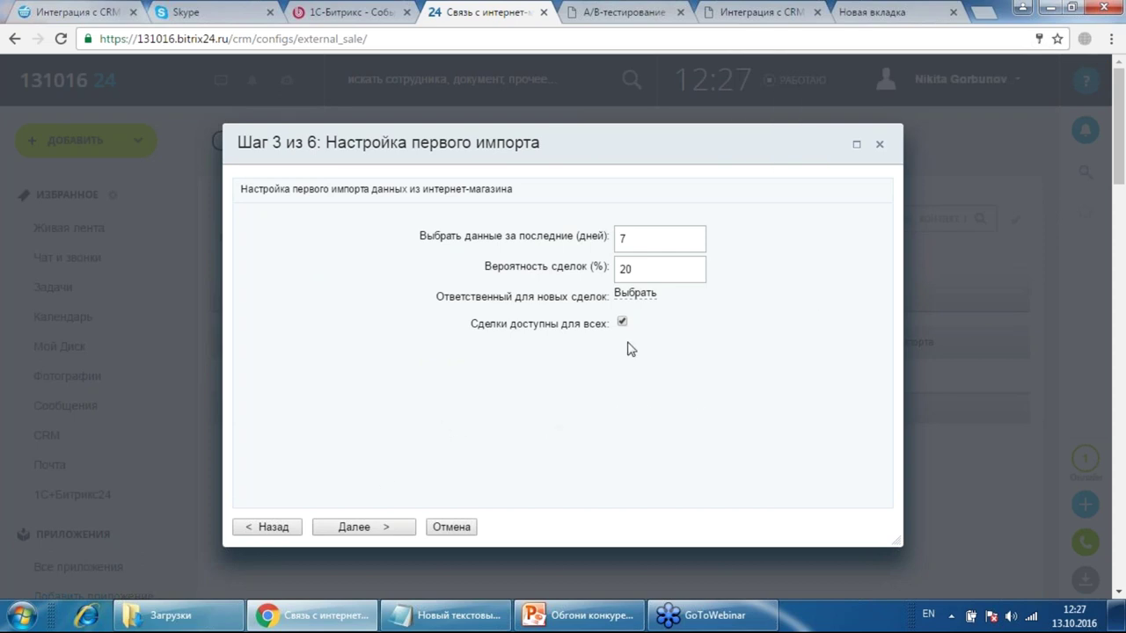
click(634, 293)
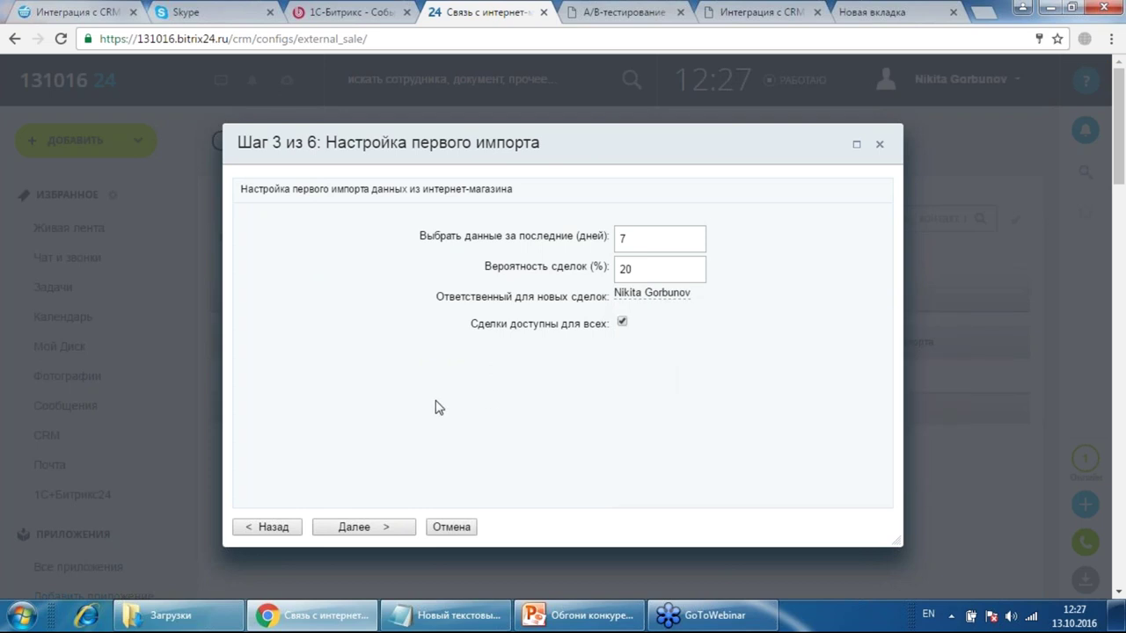
click(352, 527)
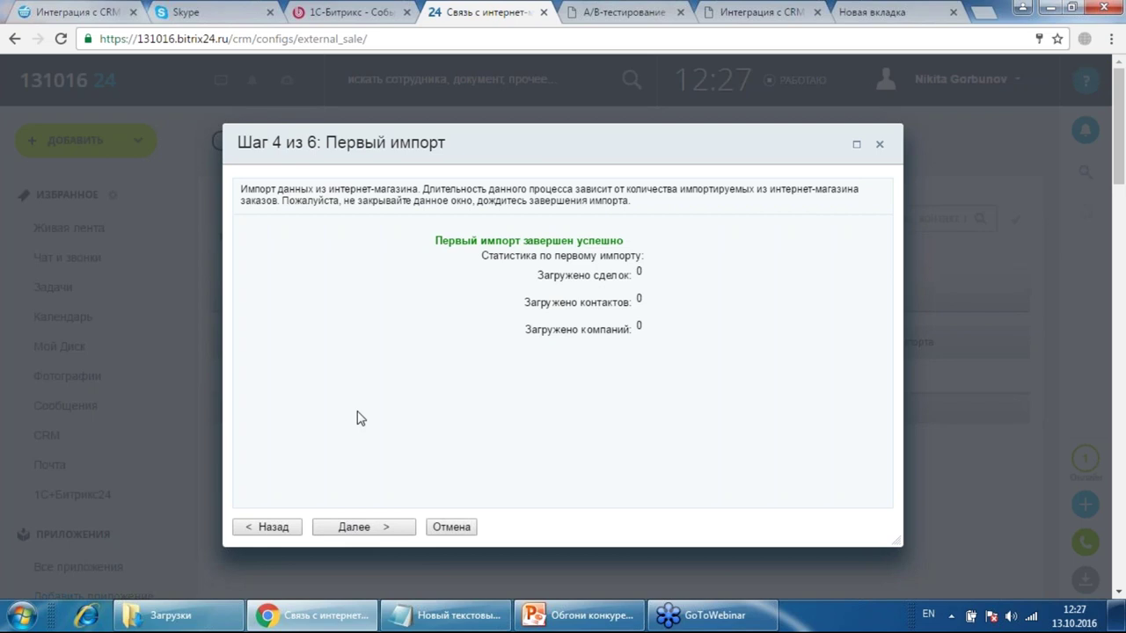
click(369, 532)
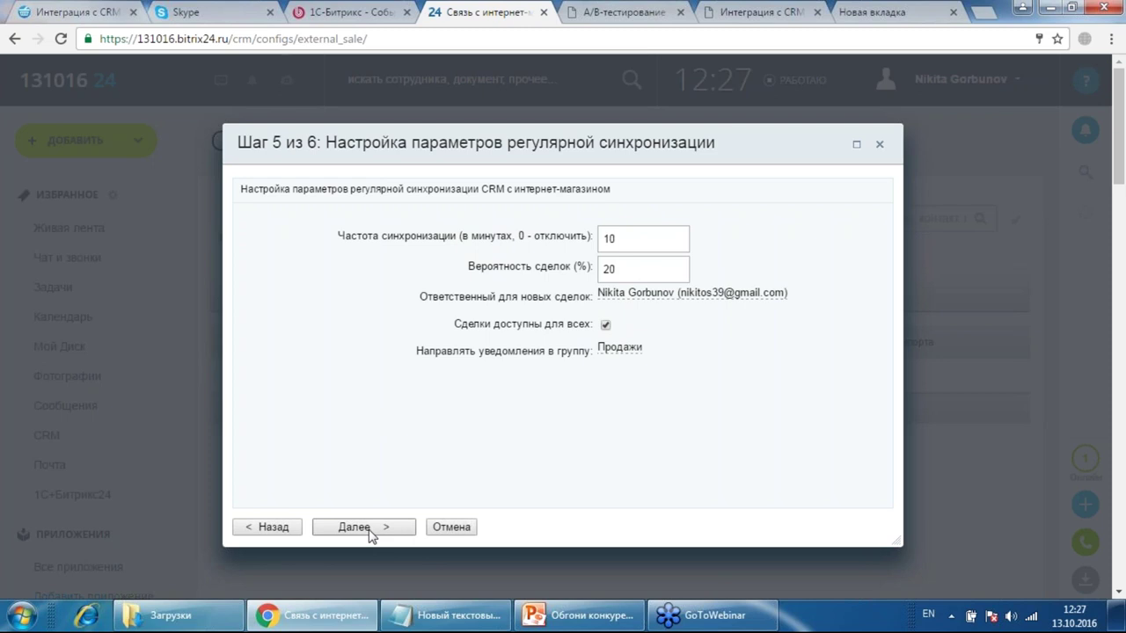
click(370, 532)
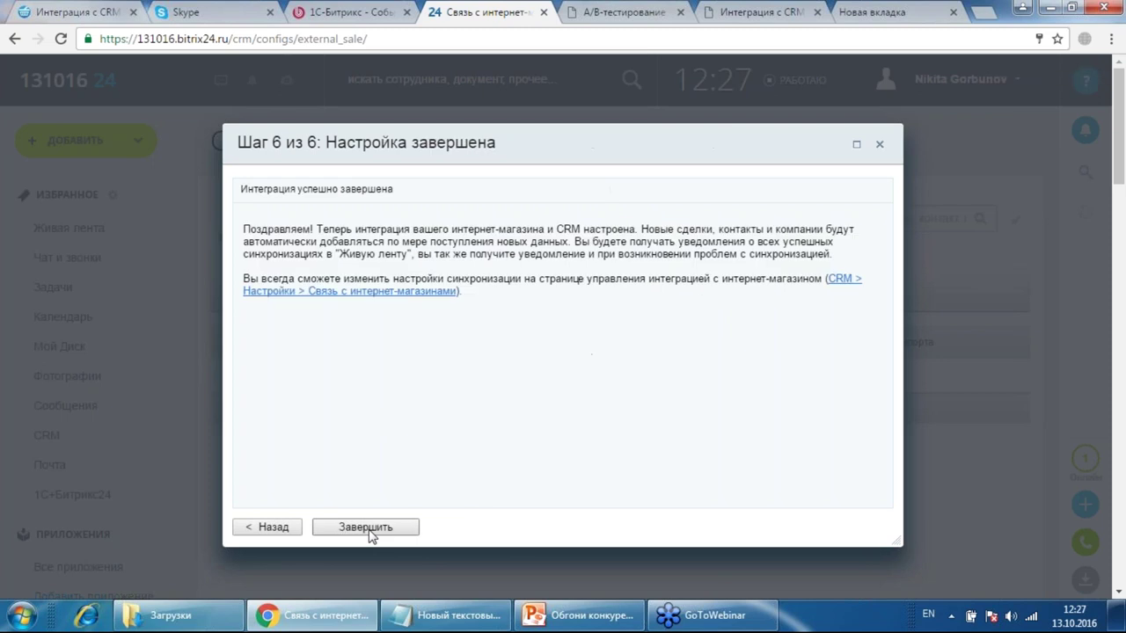
click(369, 532)
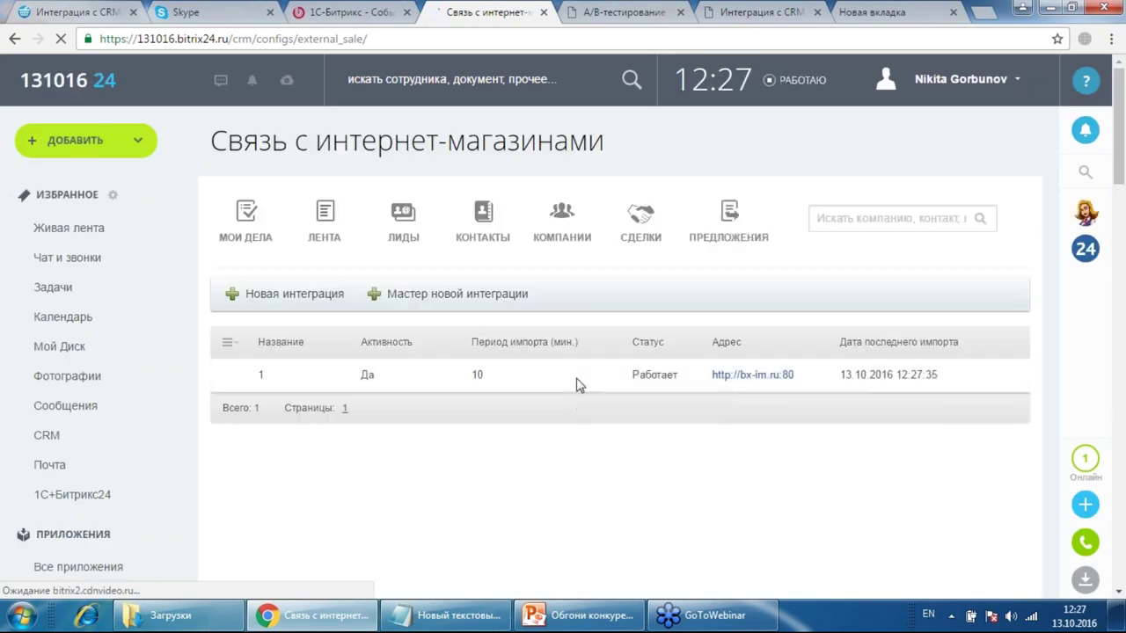
Run a manual import for integration '1' until it succeeds with 0 deals, then return to Интеграция с CRM
click(230, 375)
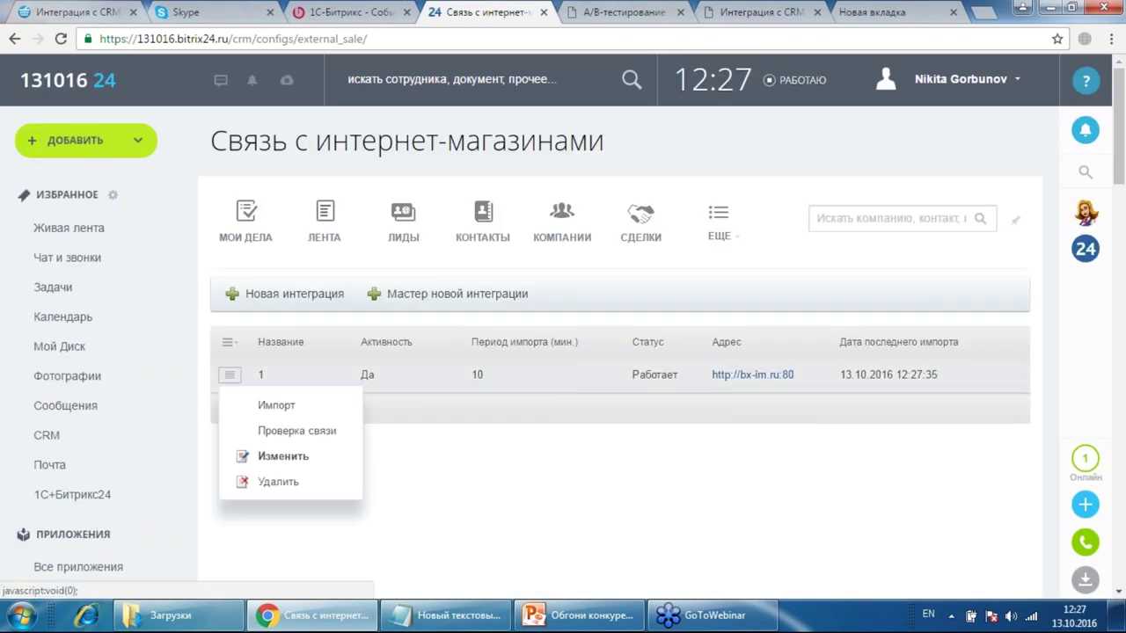
click(276, 405)
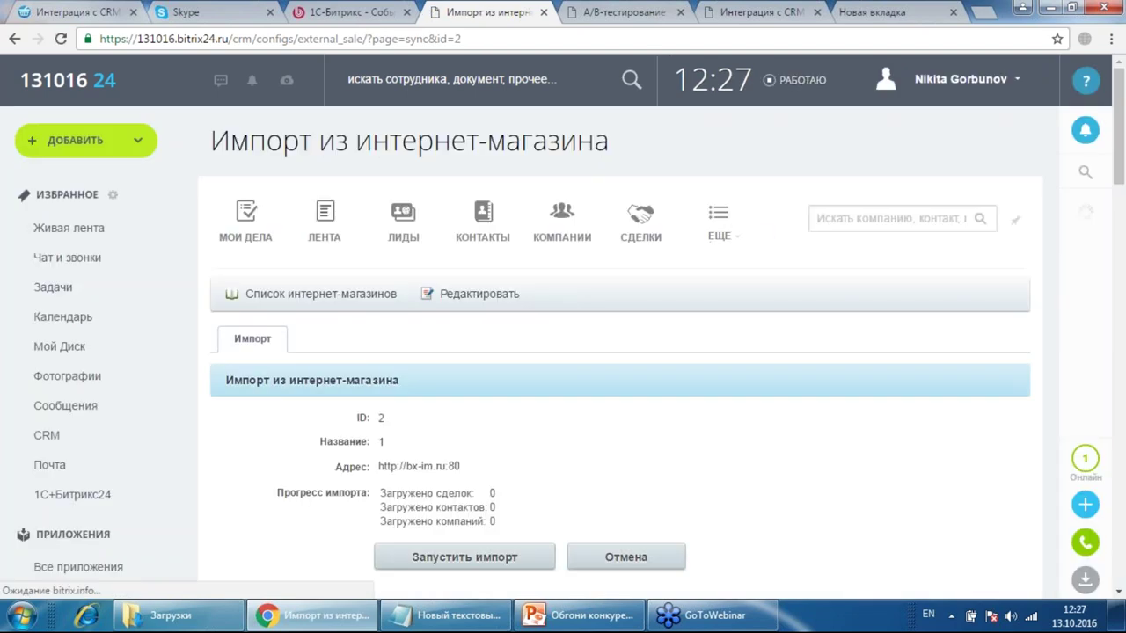
scroll(527, 395, down, 1)
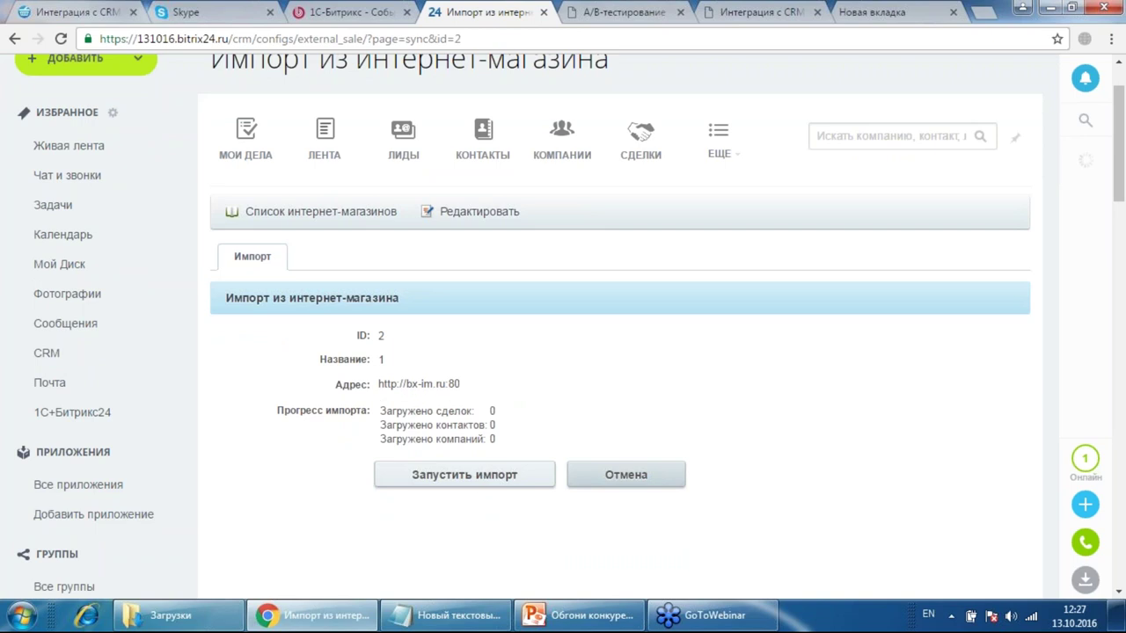
click(479, 476)
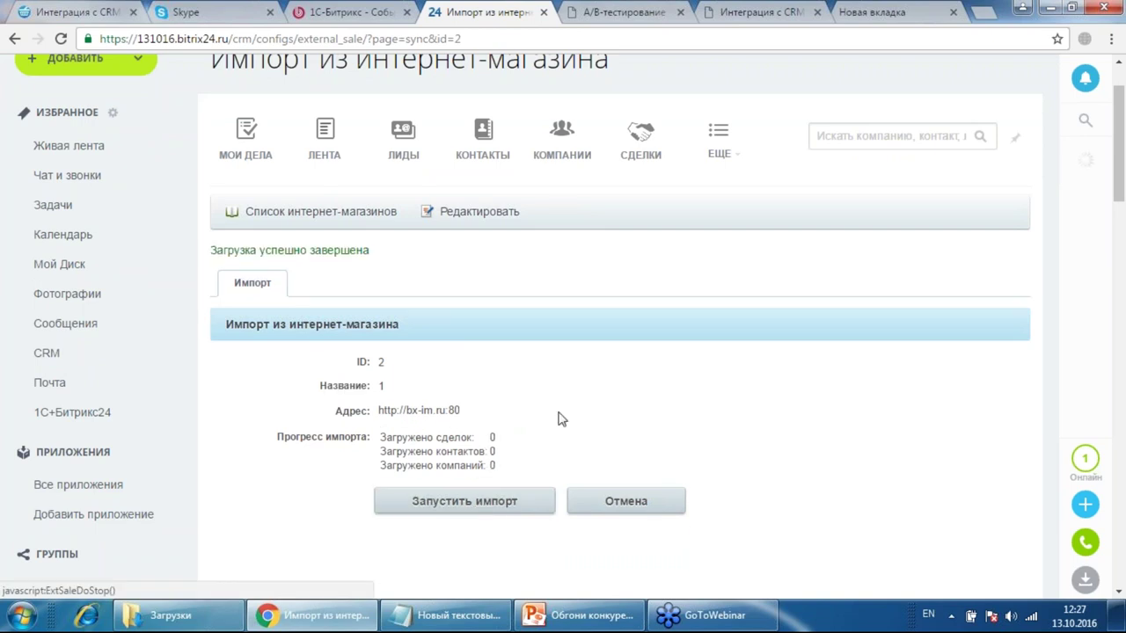
click(83, 10)
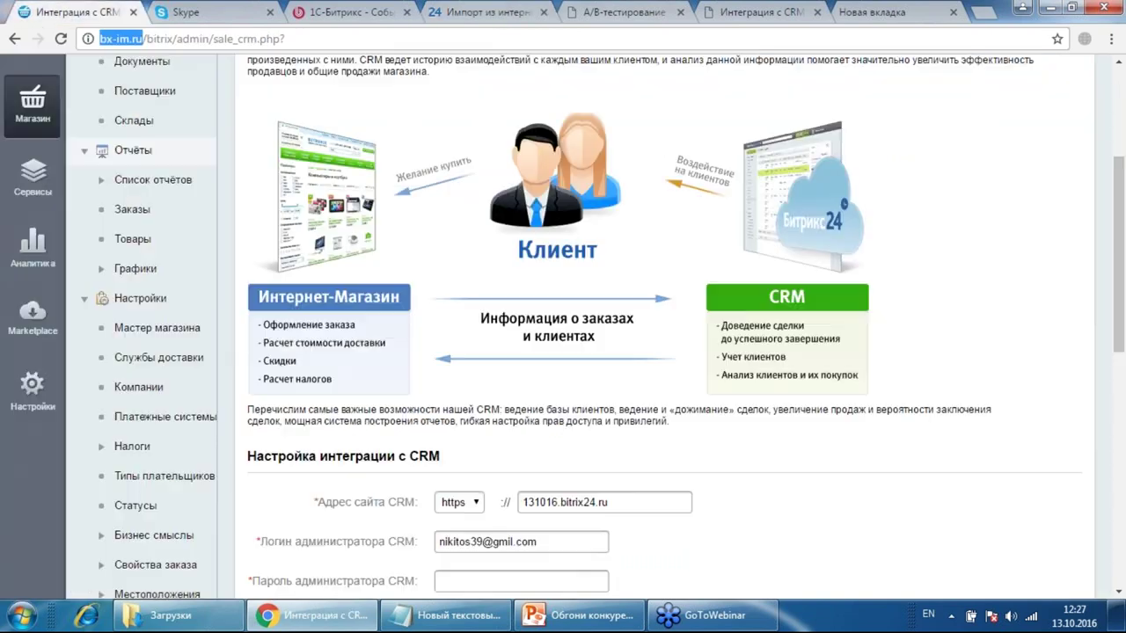
On the public storefront, add the Футболка Мужская Чистота to the cart
scroll(70, 128, up, 3)
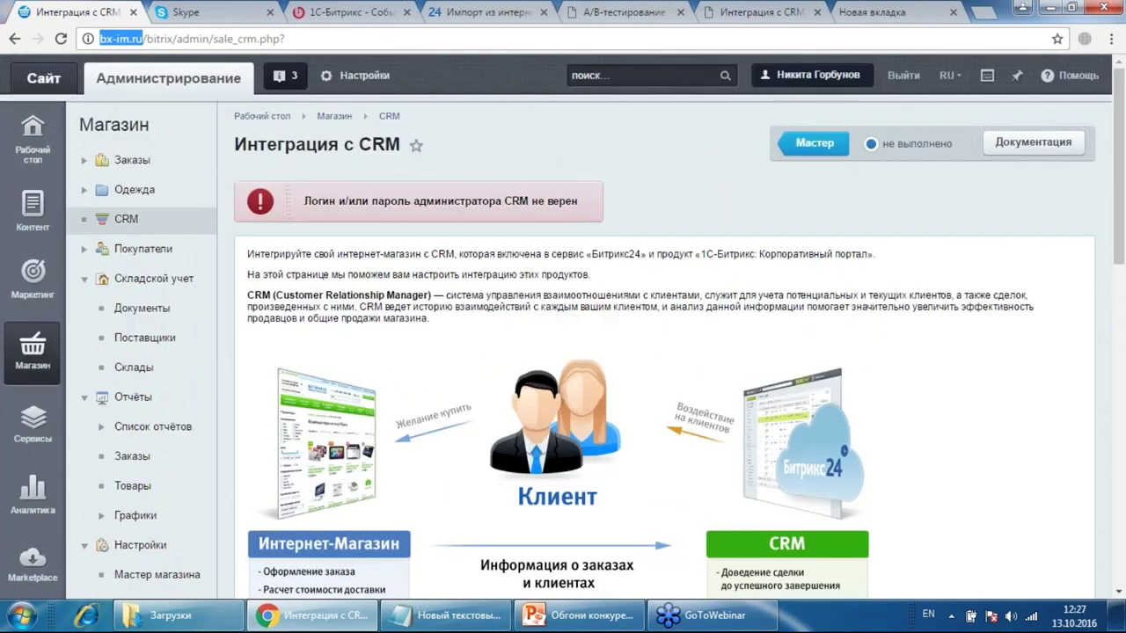
click(43, 79)
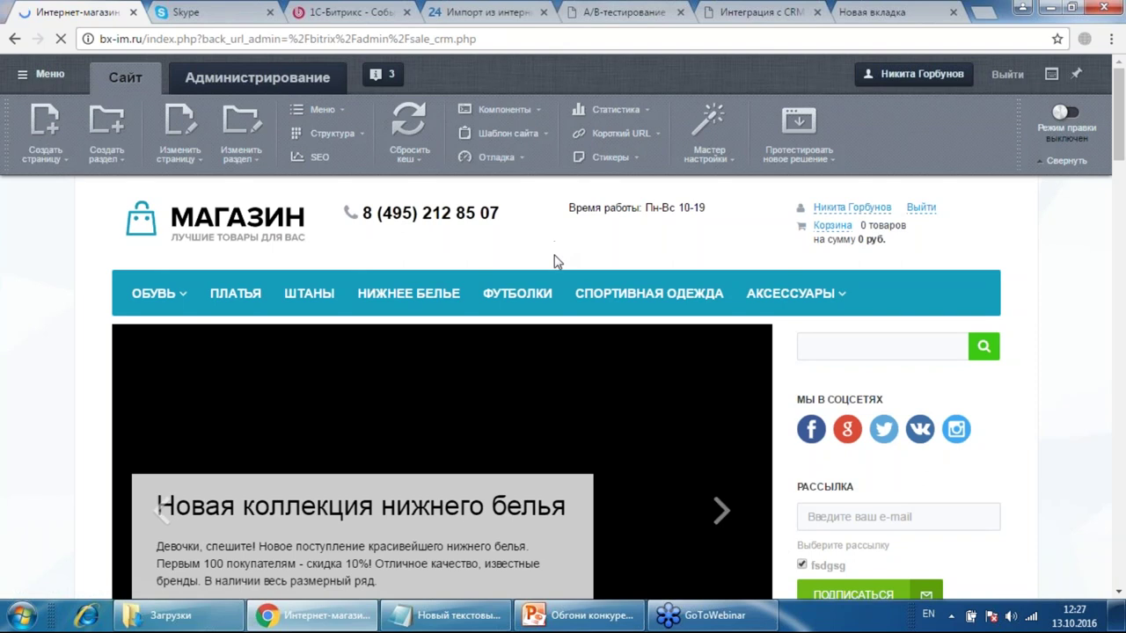
scroll(804, 384, down, 7)
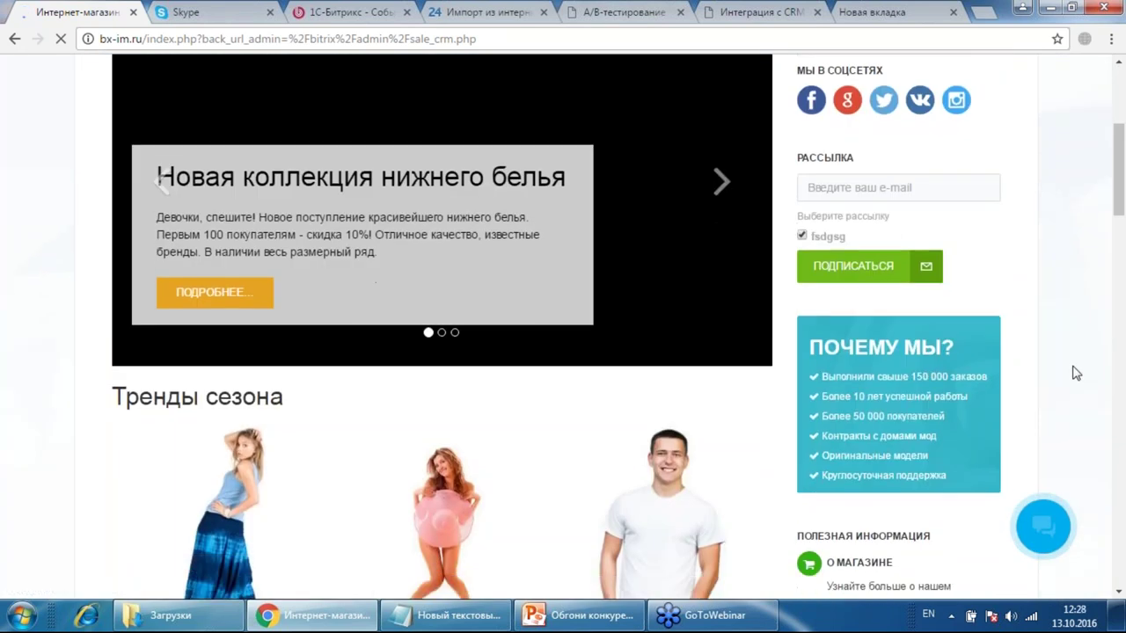
scroll(713, 411, down, 1)
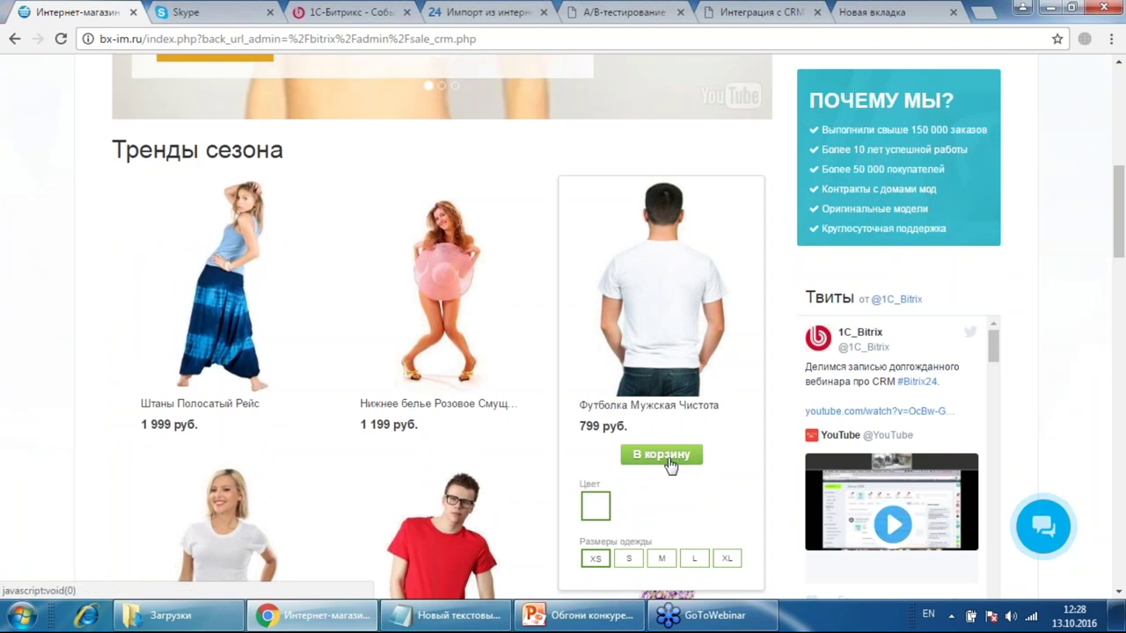
click(667, 458)
Check out the cart to place order №9 with payment via Сбербанк
click(599, 427)
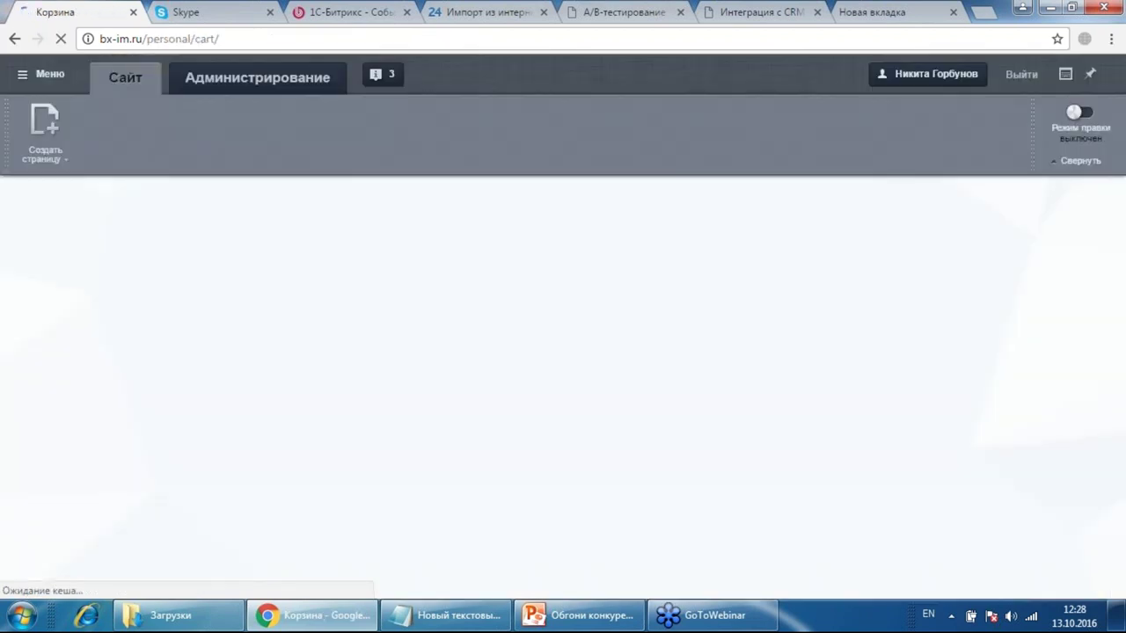
scroll(571, 397, down, 4)
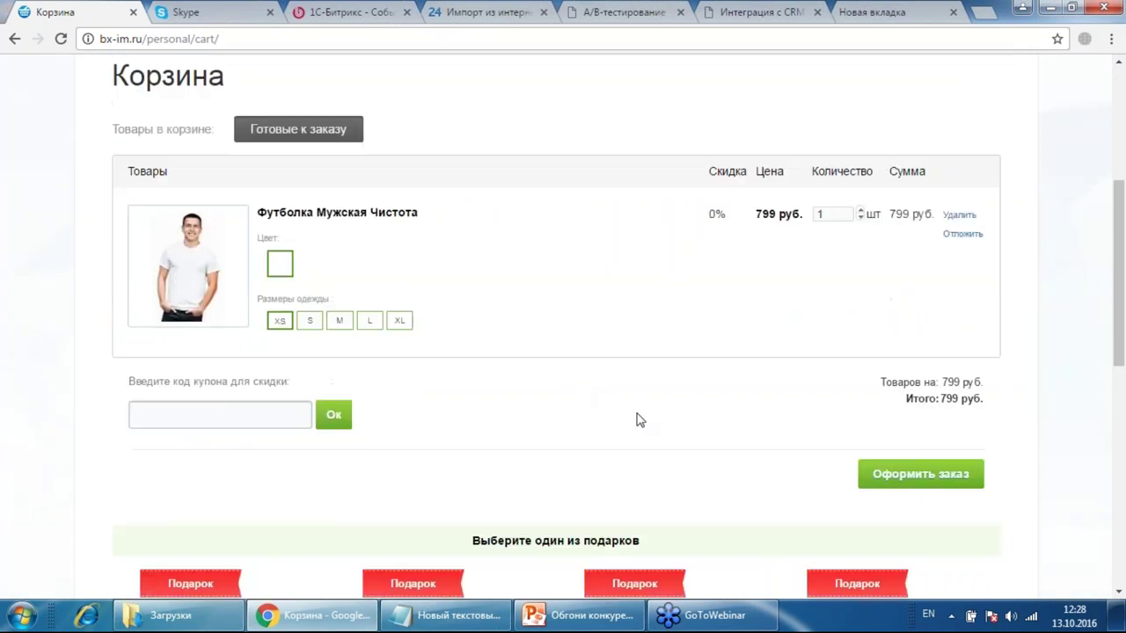
click(918, 473)
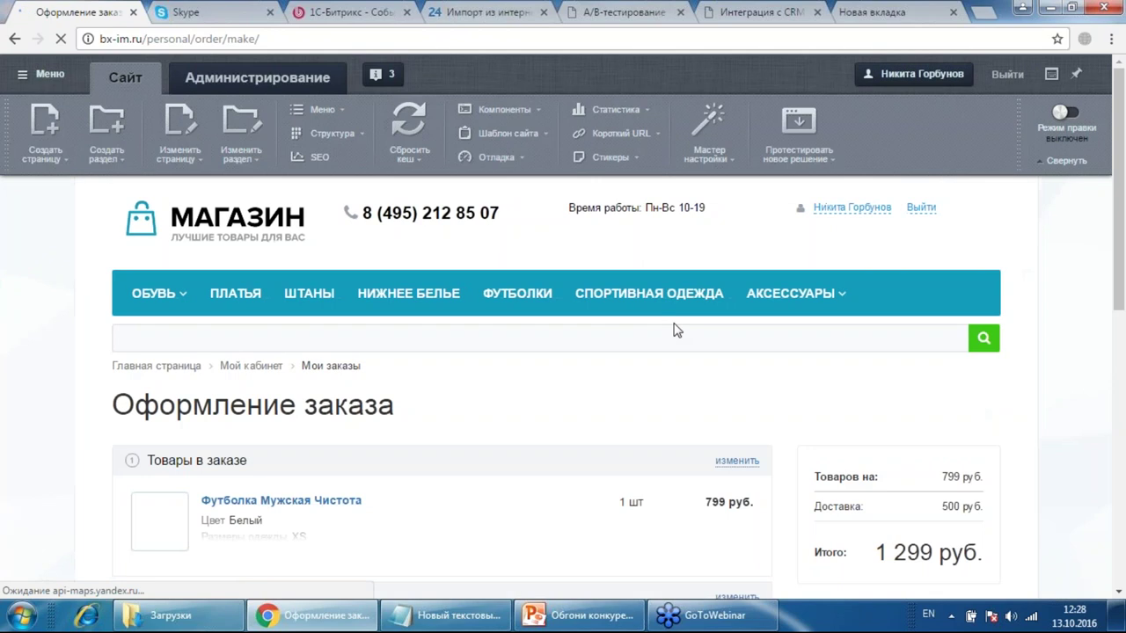
scroll(691, 361, down, 4)
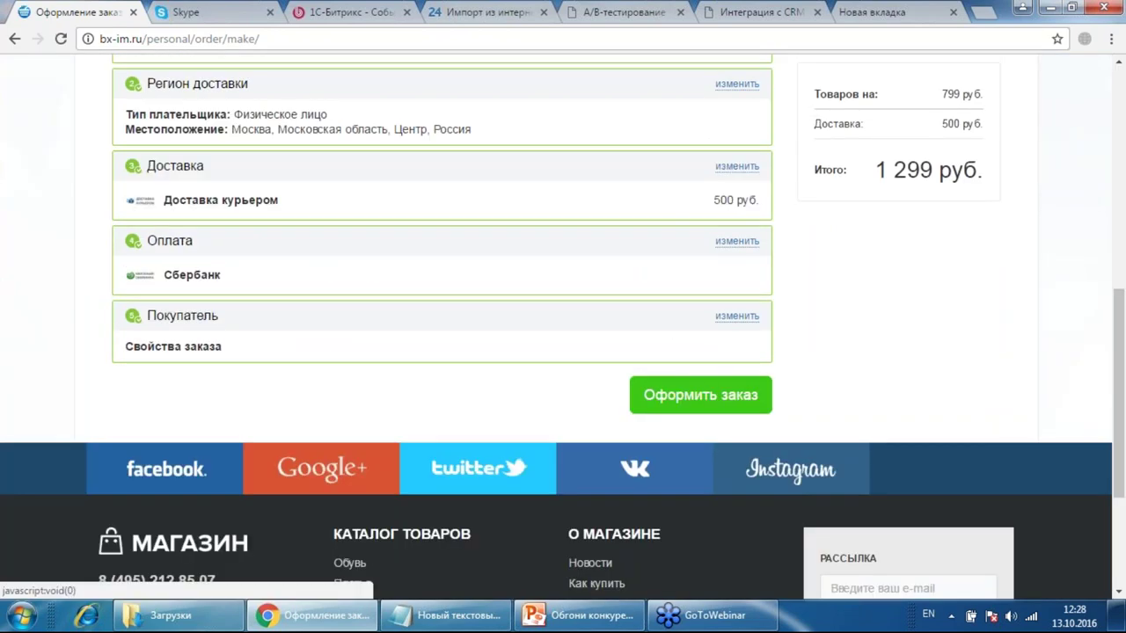
click(700, 395)
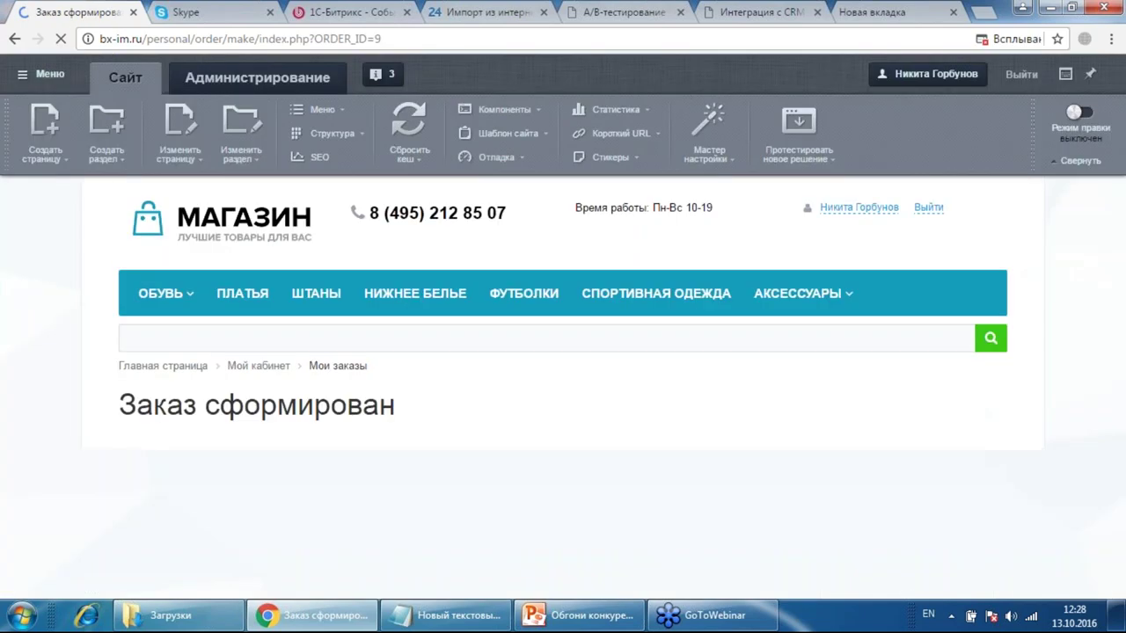
scroll(659, 360, down, 3)
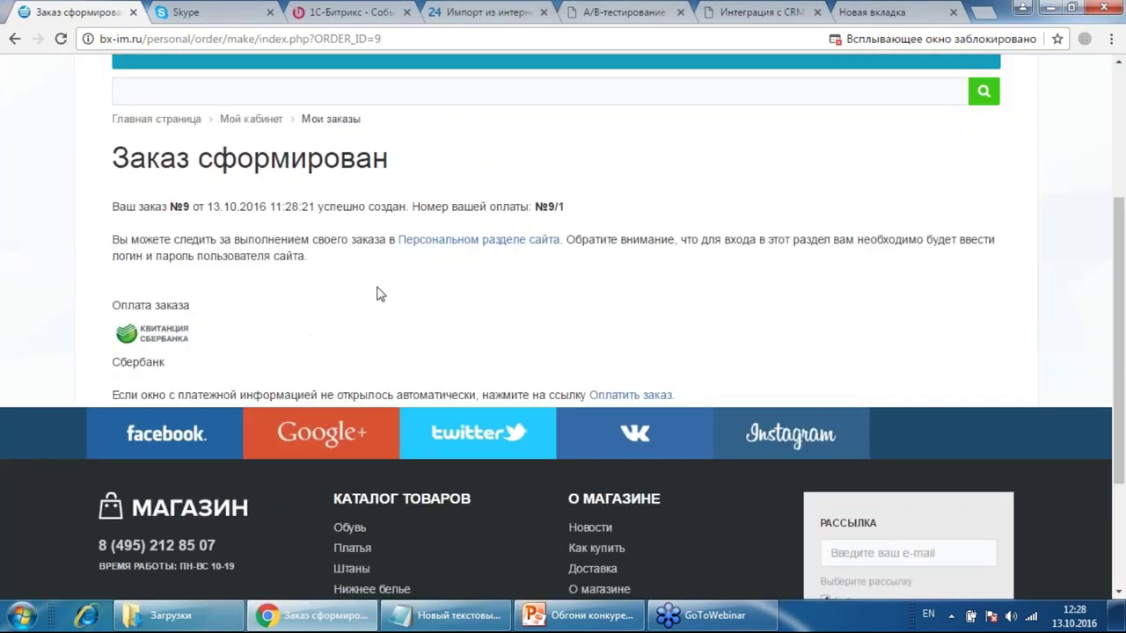
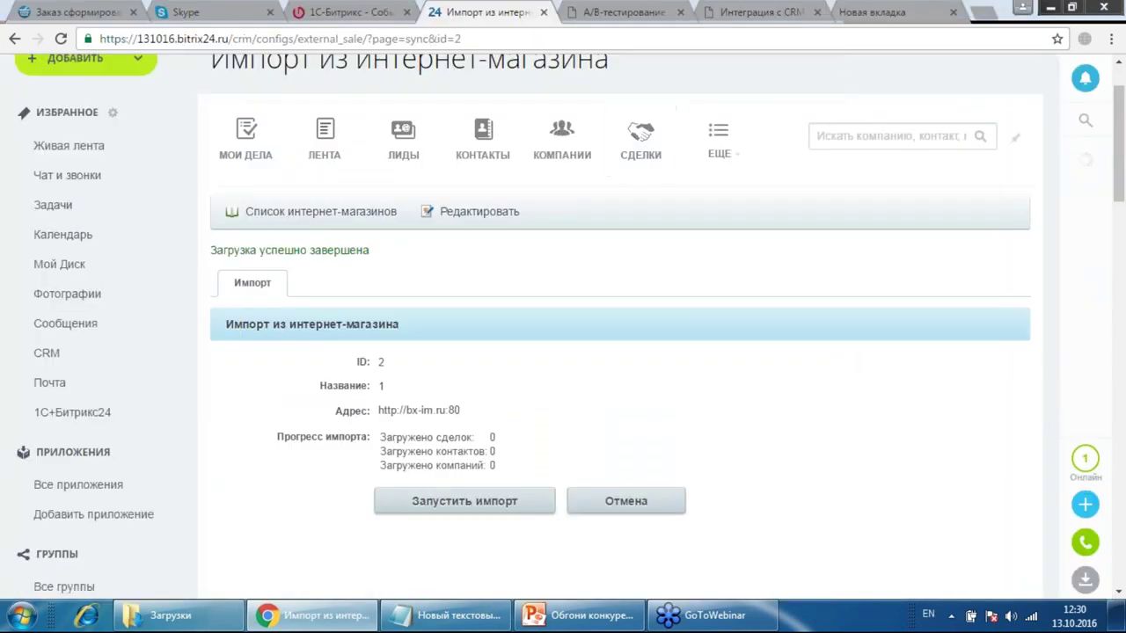
Run the online-store import, loading 1 deal and 1 company, then open and reload the Live Feed
click(470, 500)
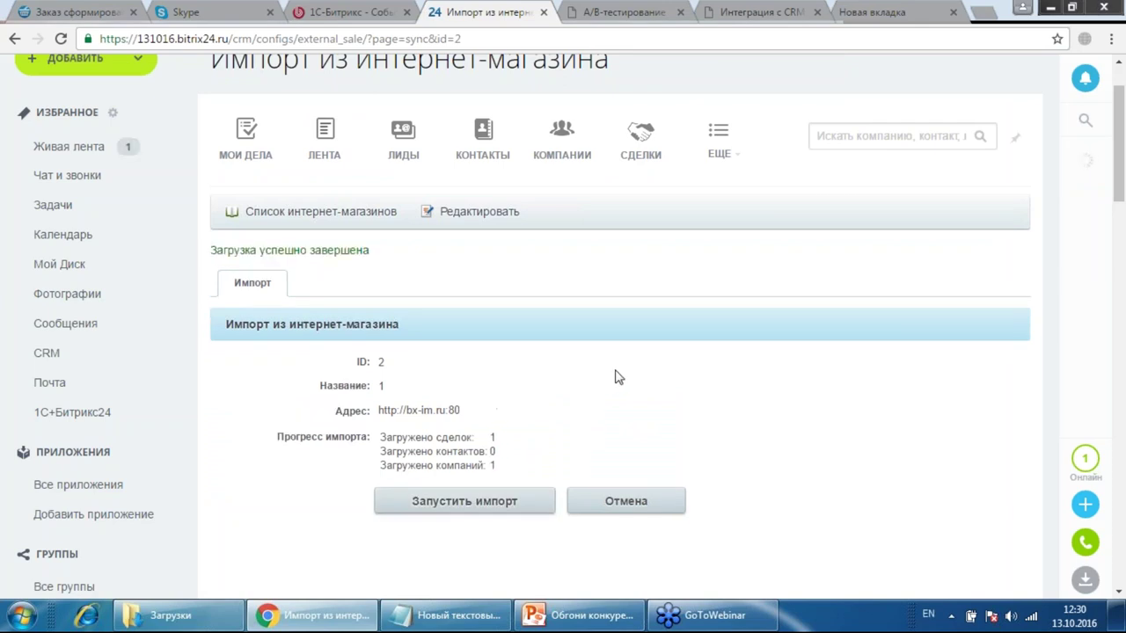
click(100, 157)
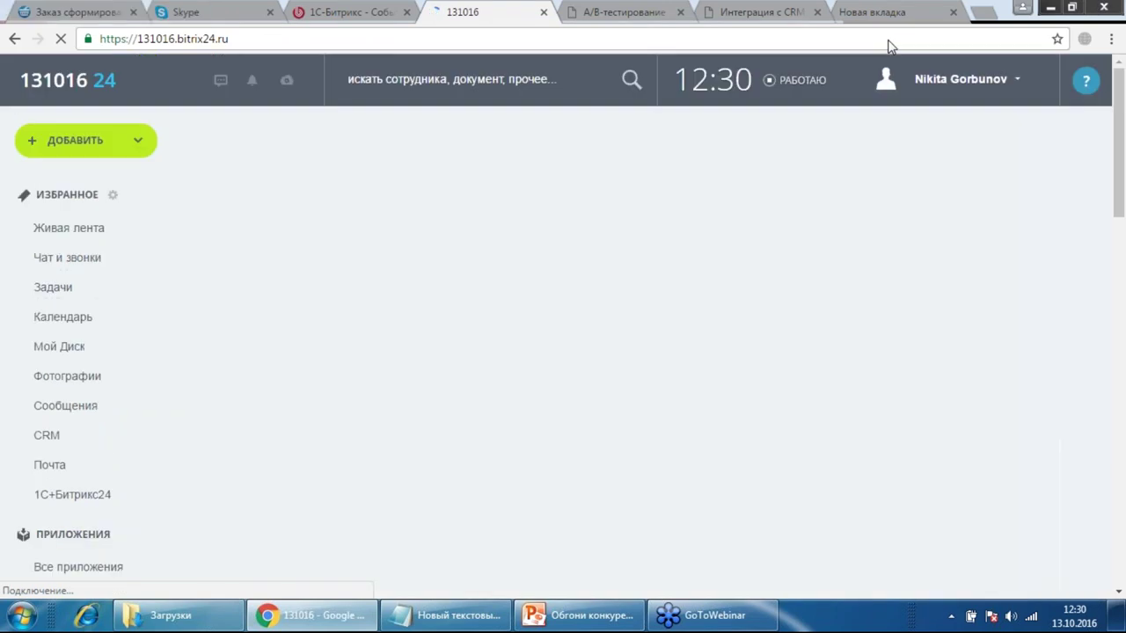
scroll(667, 313, down, 15)
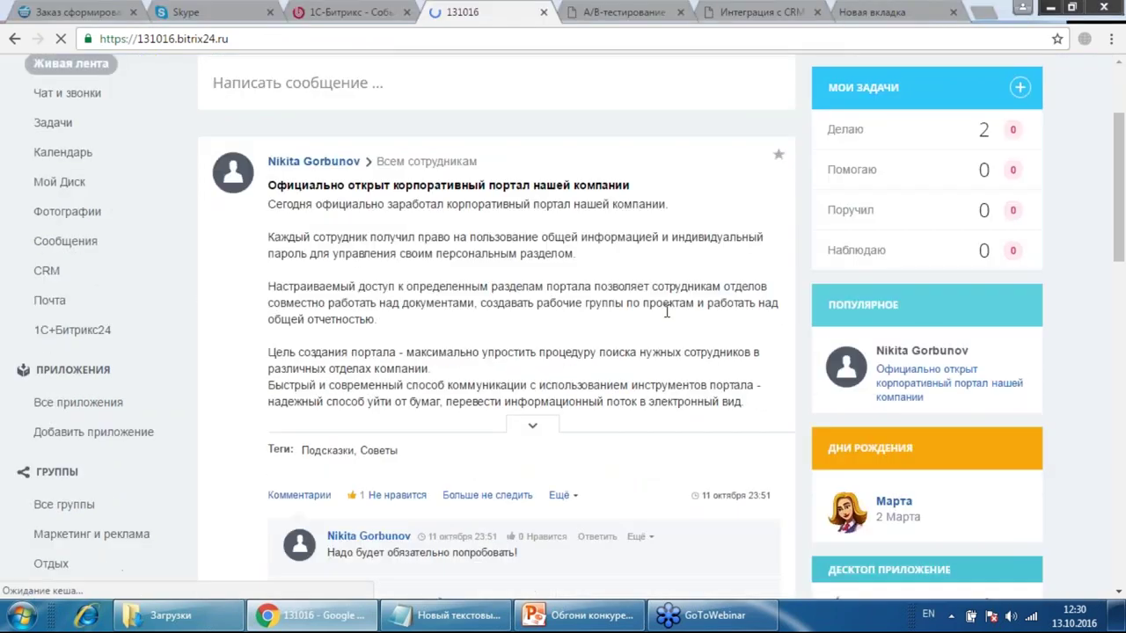
scroll(667, 314, up, 14)
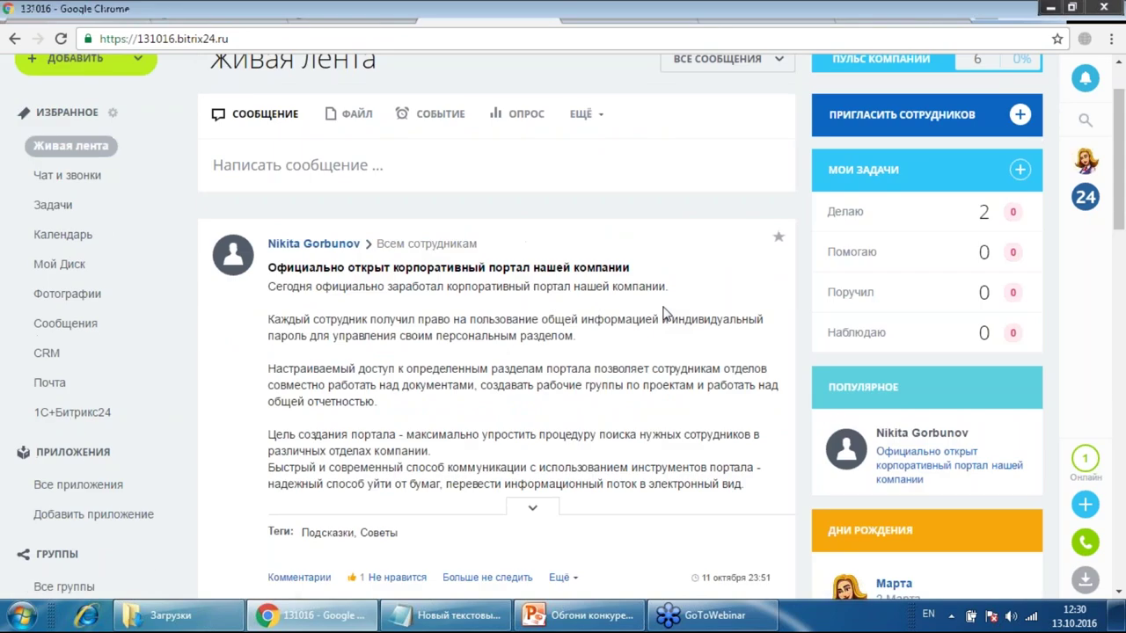
scroll(667, 313, up, 2)
click(68, 80)
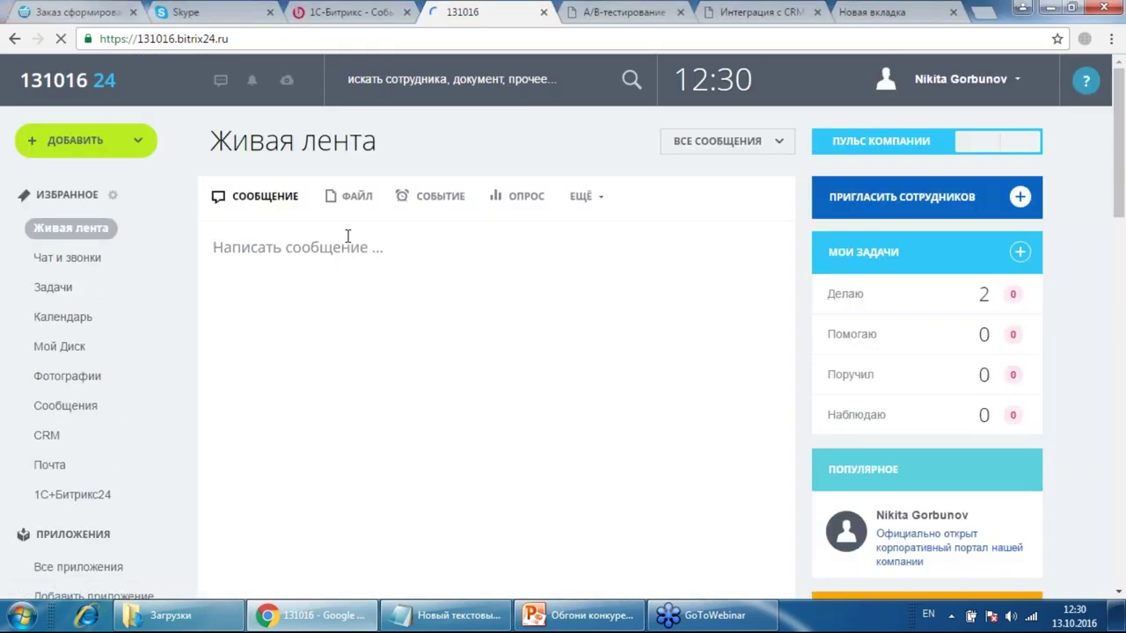
scroll(347, 238, down, 3)
scroll(348, 236, down, 3)
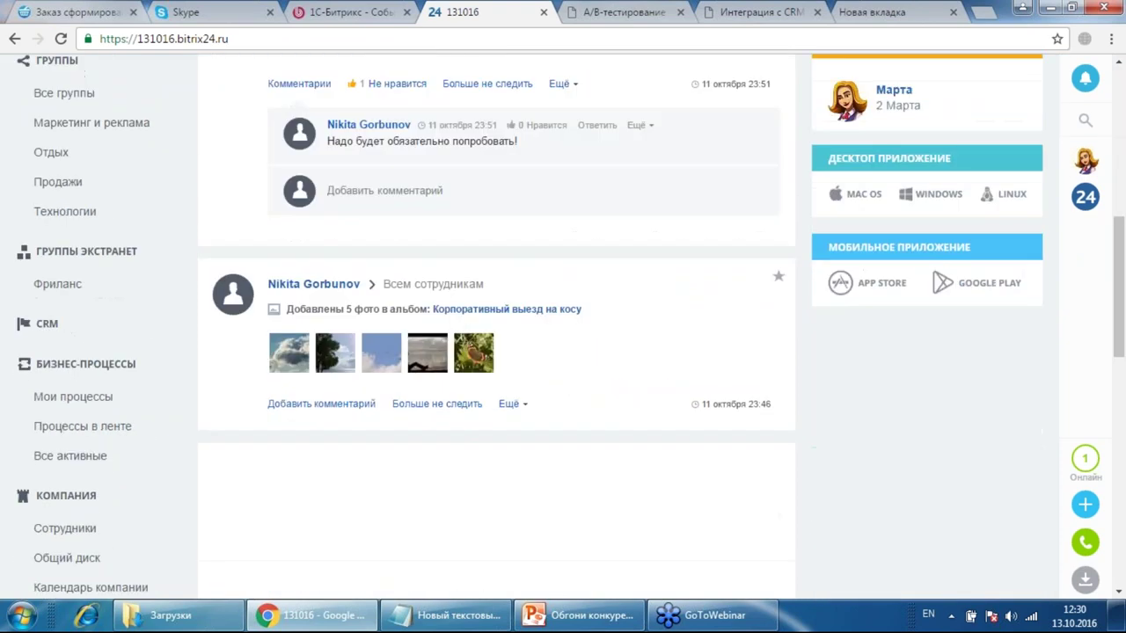
scroll(347, 235, up, 6)
Open the CRM feed and the record of the imported company 11111
click(47, 435)
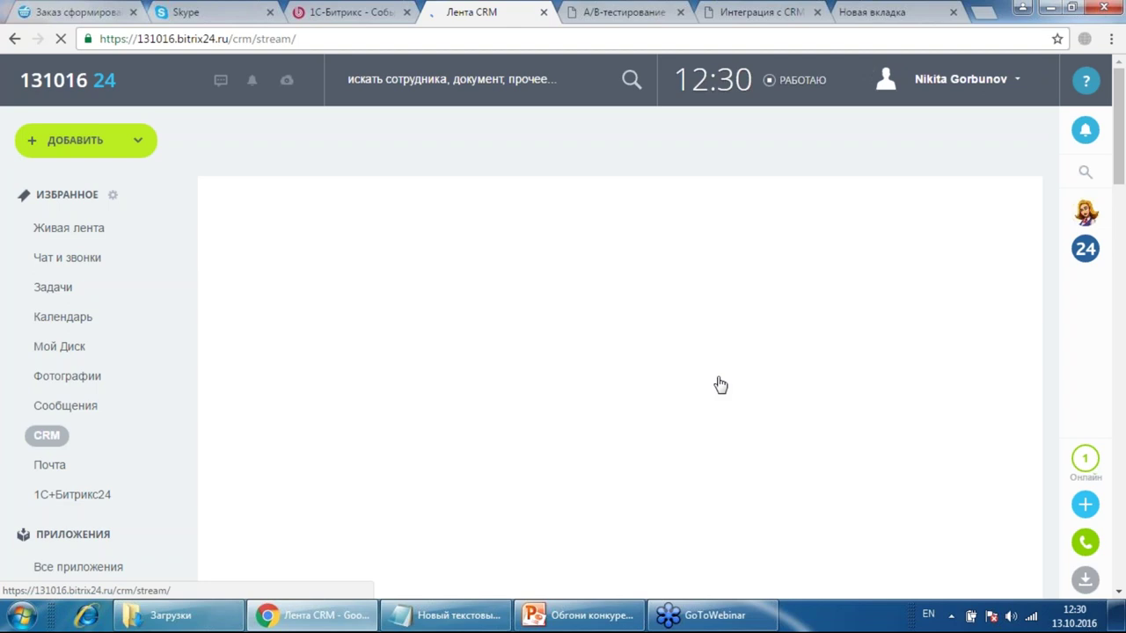
scroll(719, 370, down, 2)
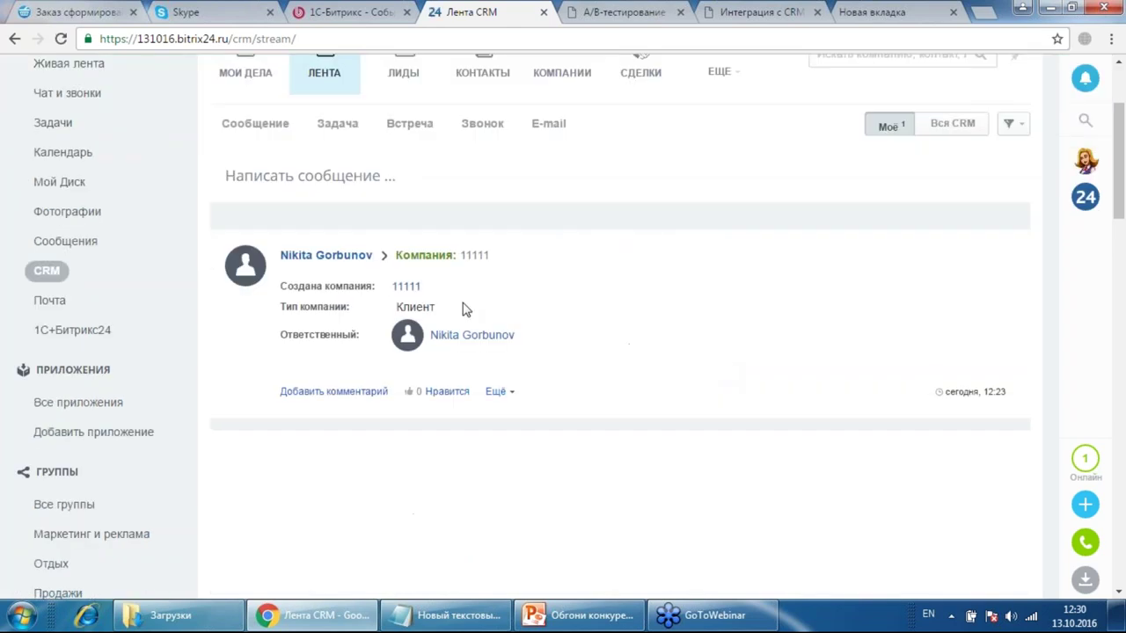
click(409, 289)
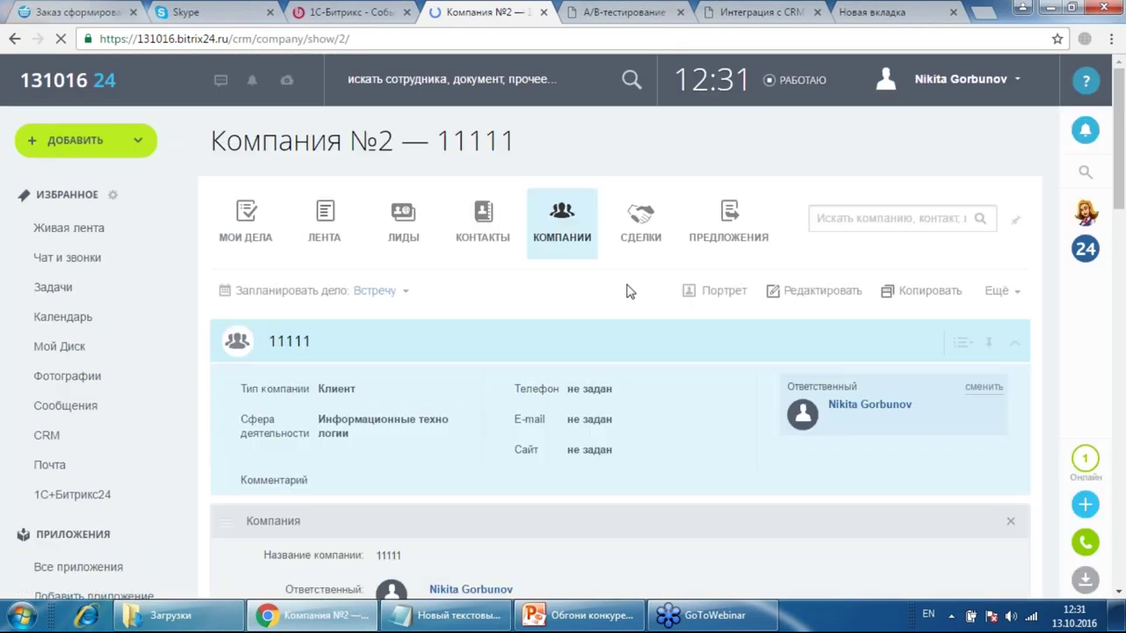
scroll(626, 291, down, 6)
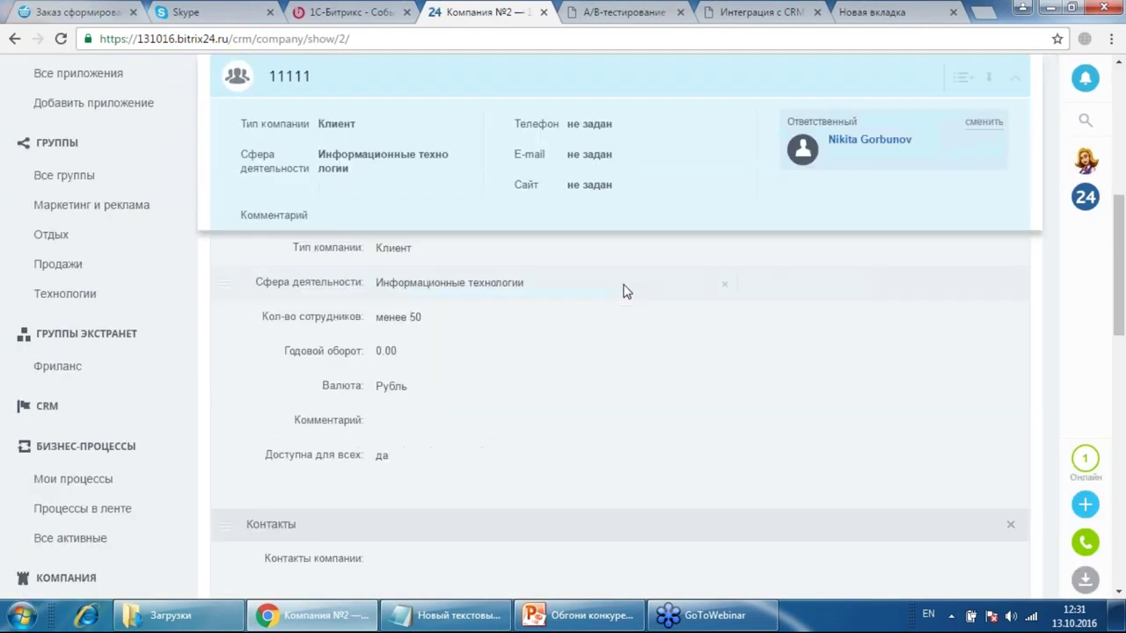
scroll(626, 291, down, 7)
scroll(369, 384, down, 1)
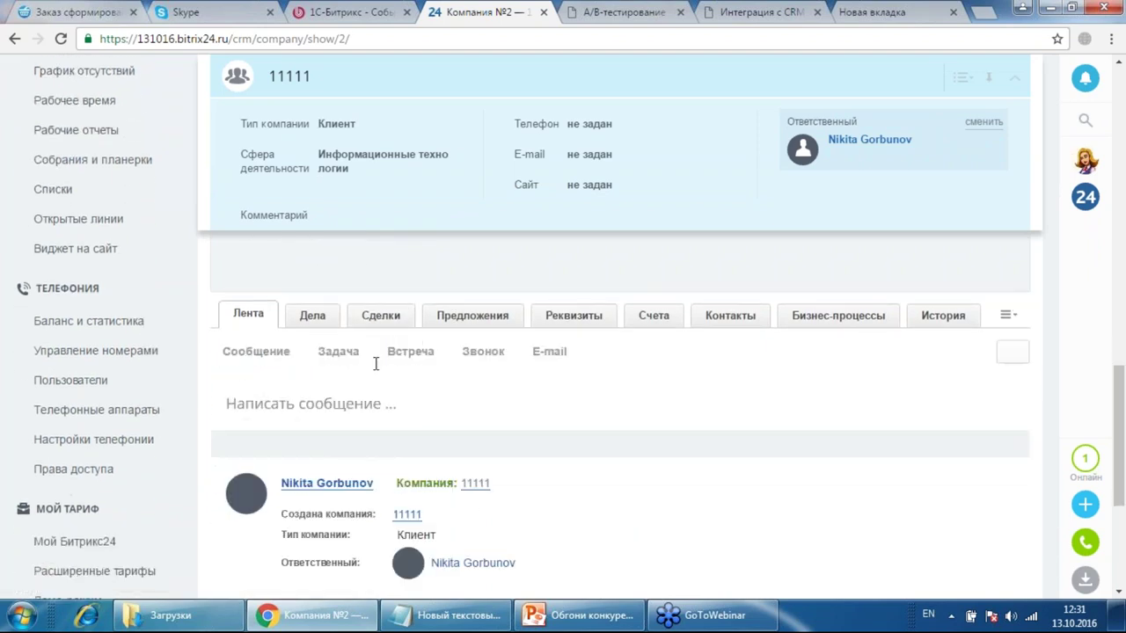
scroll(410, 294, down, 1)
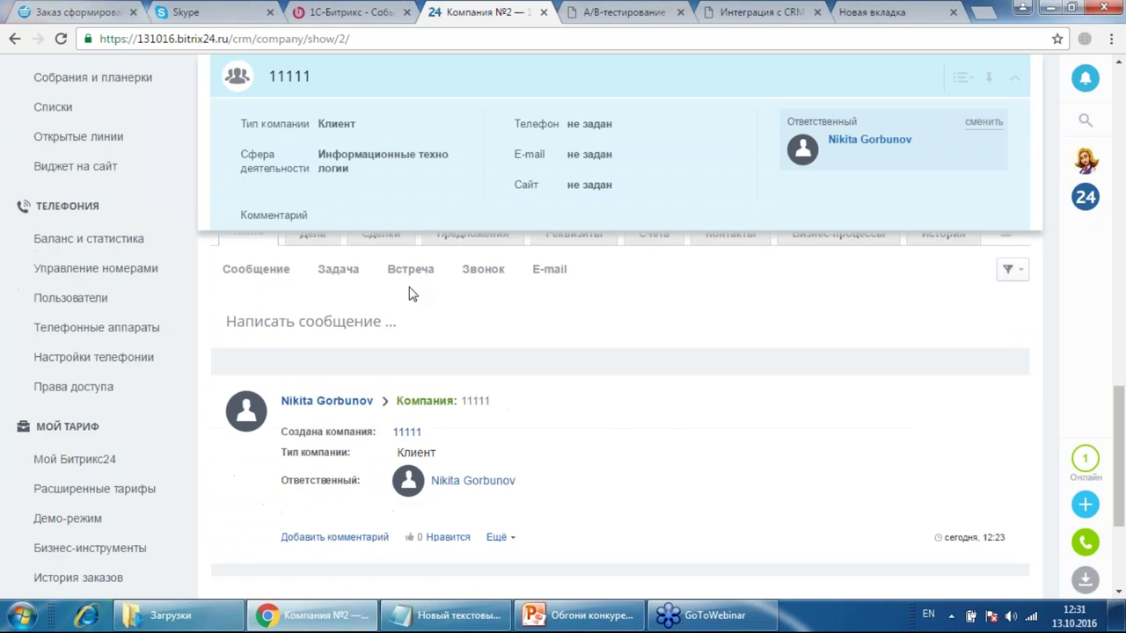
scroll(455, 322, up, 1)
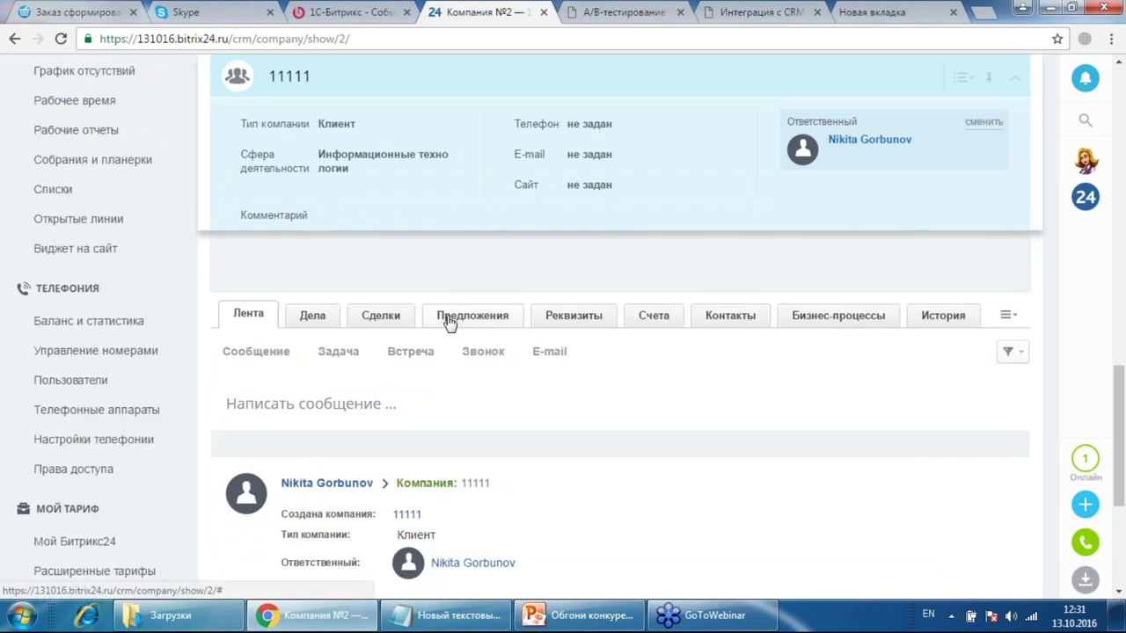
Review company 11111's deals, activities, requisites, invoices, contacts and change history tabs
click(356, 322)
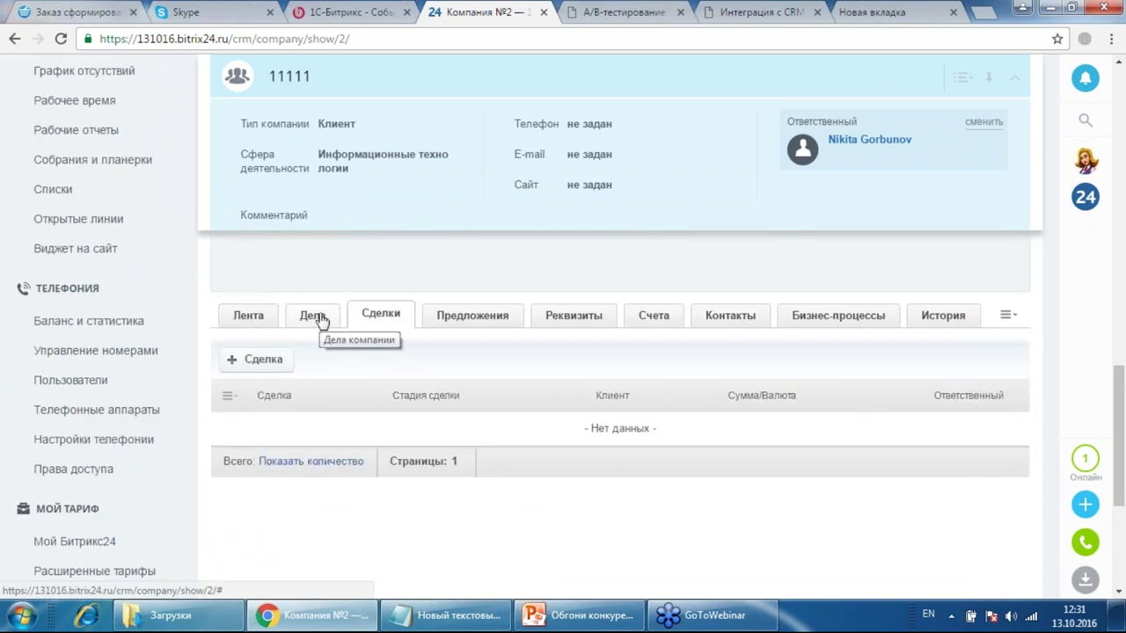
click(313, 319)
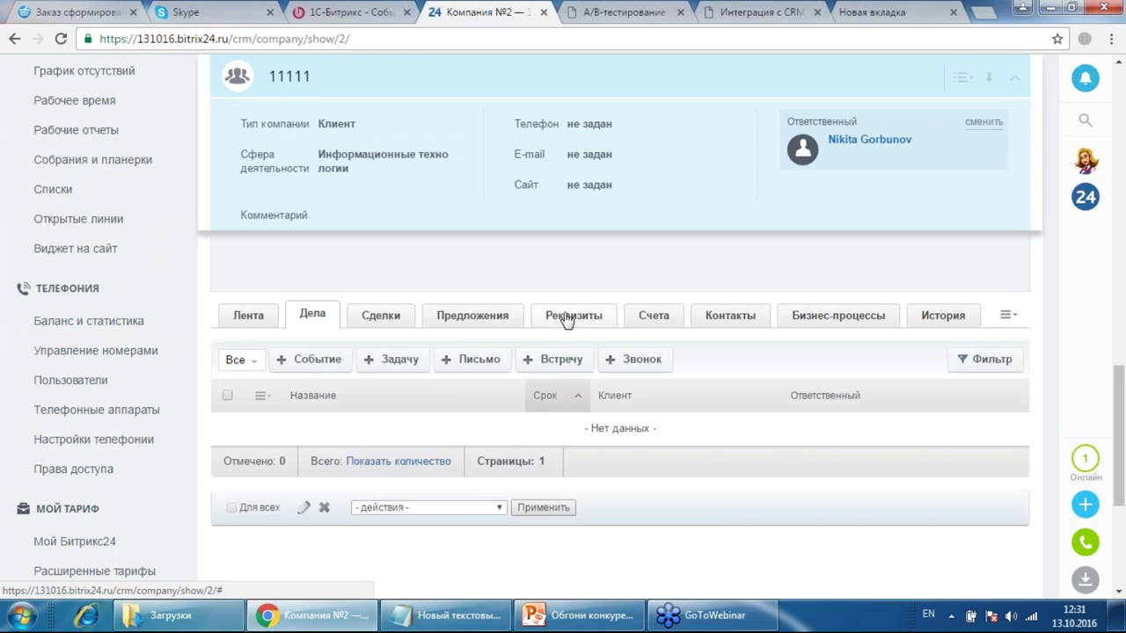
click(574, 319)
click(659, 320)
click(737, 322)
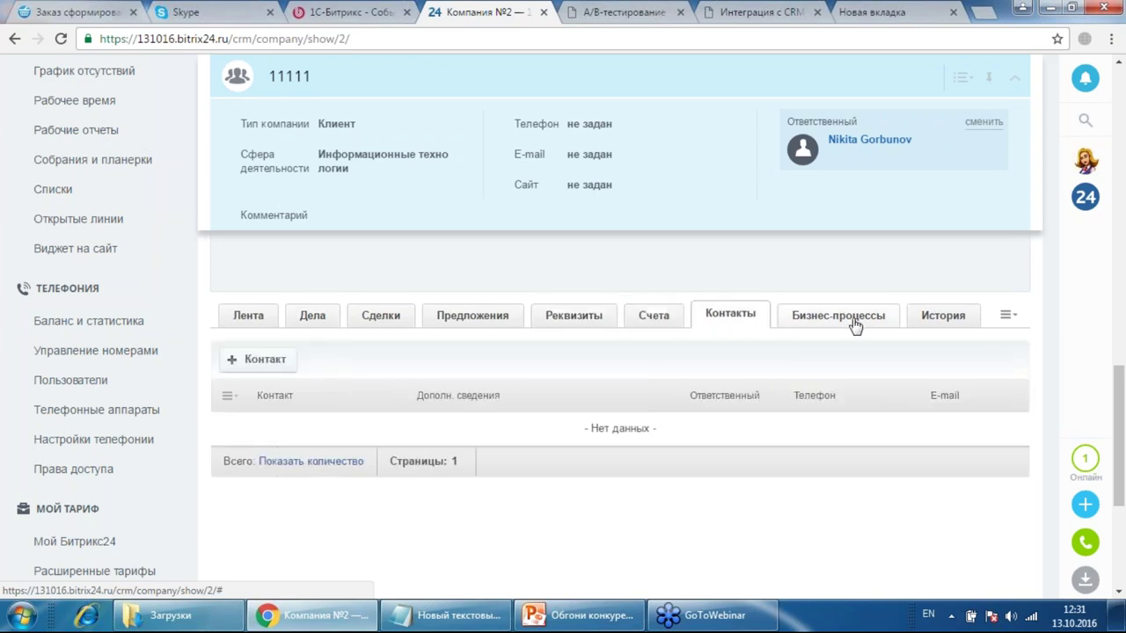
click(943, 316)
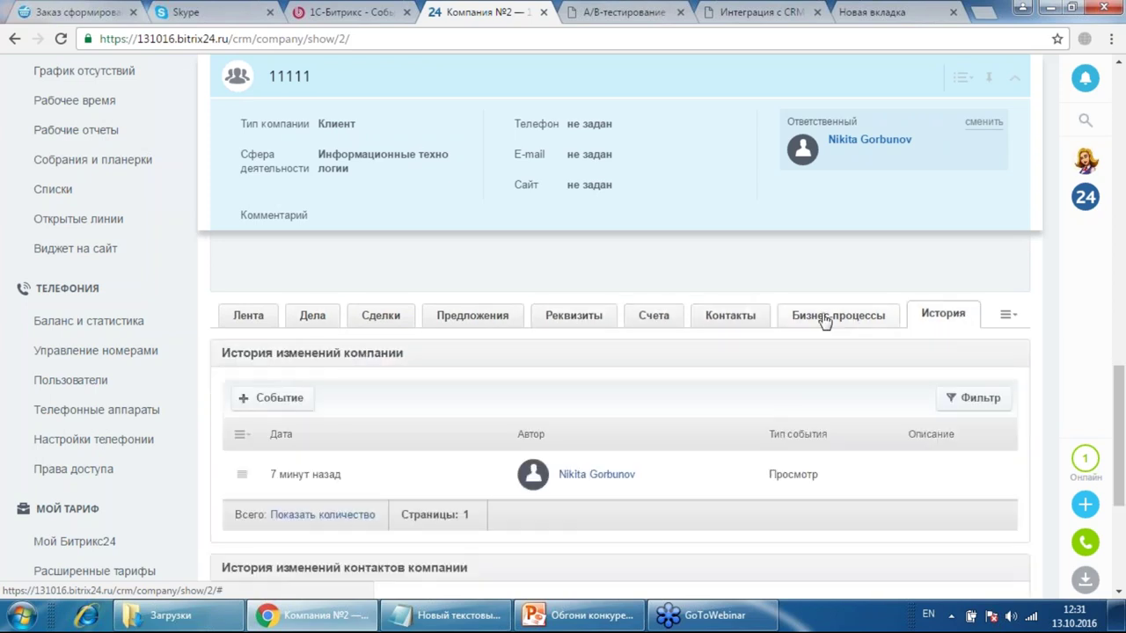
scroll(739, 319, up, 5)
scroll(563, 254, up, 3)
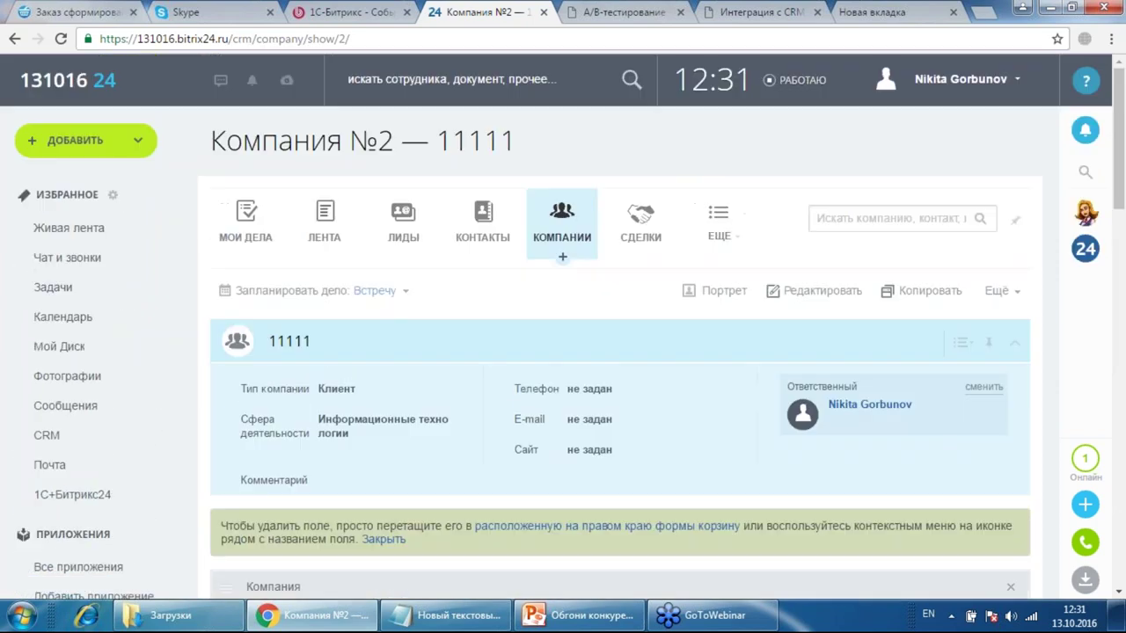
Open deal EShop1111 #9 from the CRM deals list view
click(641, 228)
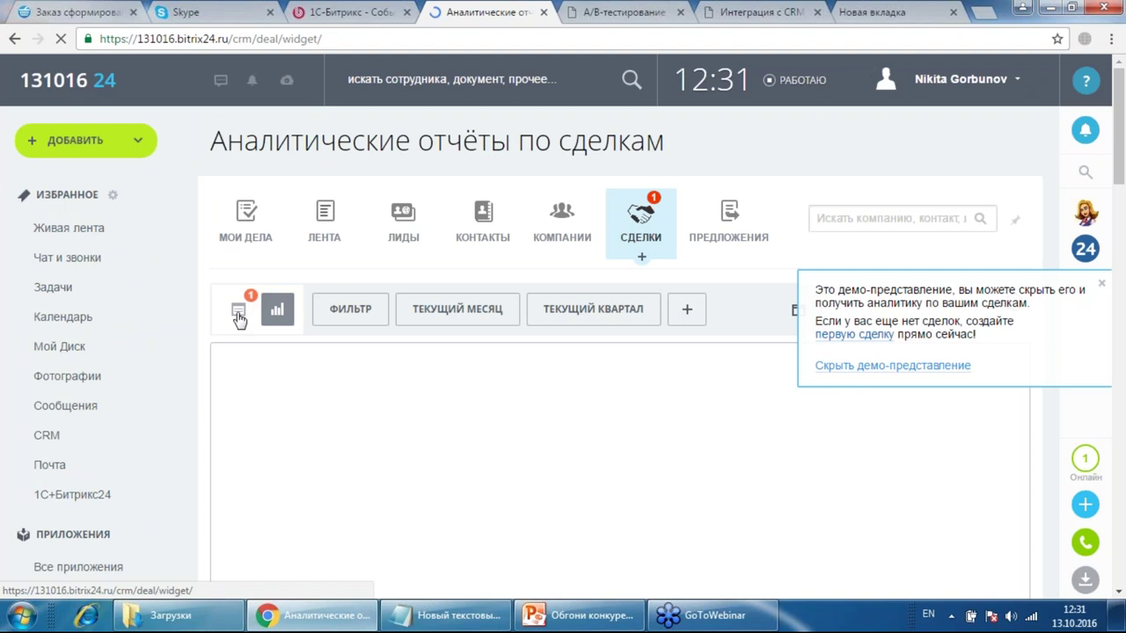
click(237, 315)
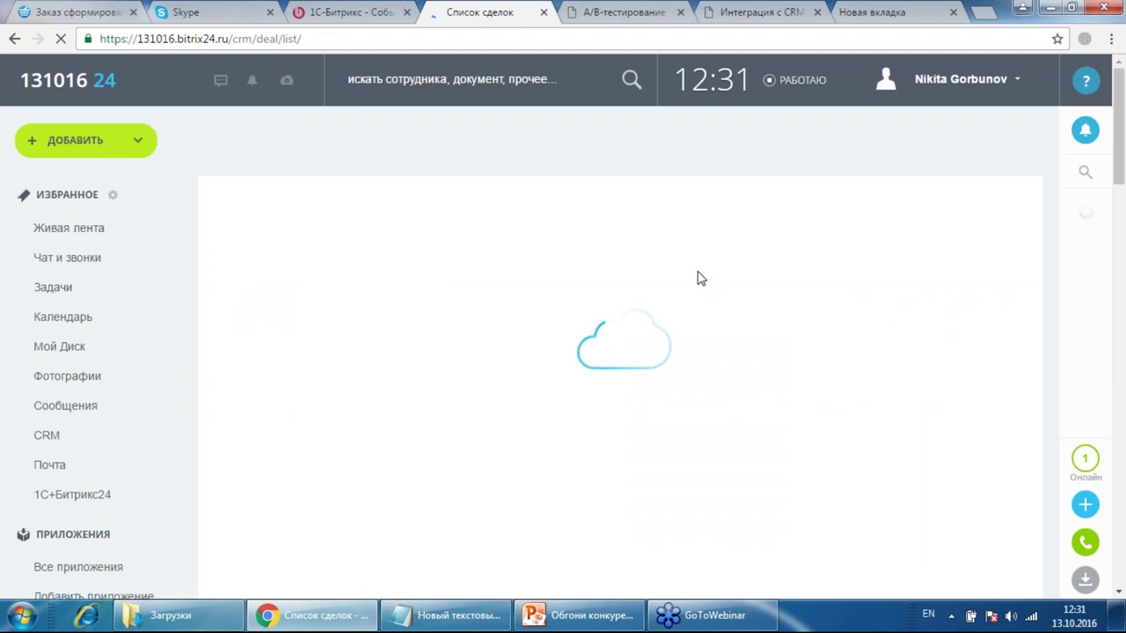
scroll(700, 278, down, 2)
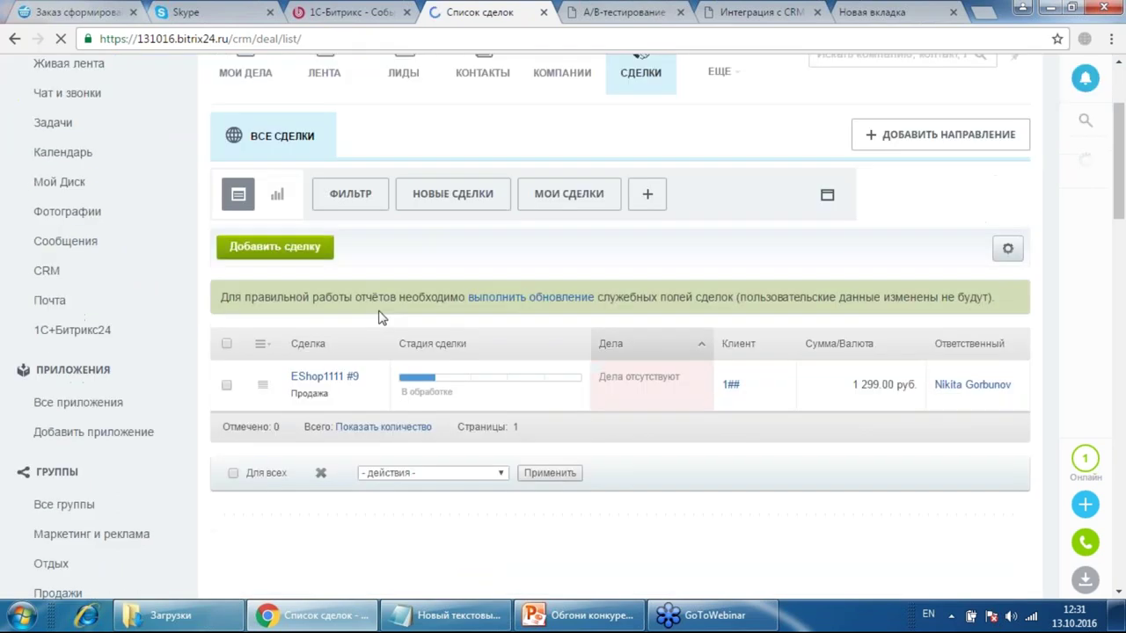
click(323, 379)
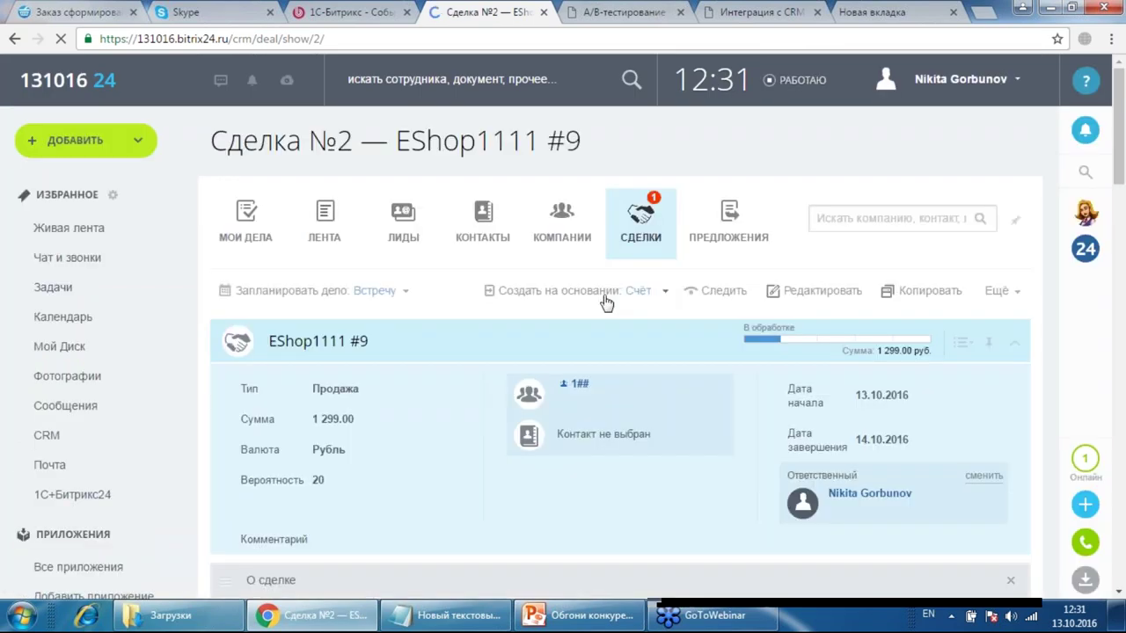
Show the deal's products: Футболка Мужская Чистота 799.00 and Доставка 500.00, totalling 1 299 rubles
scroll(384, 214, down, 3)
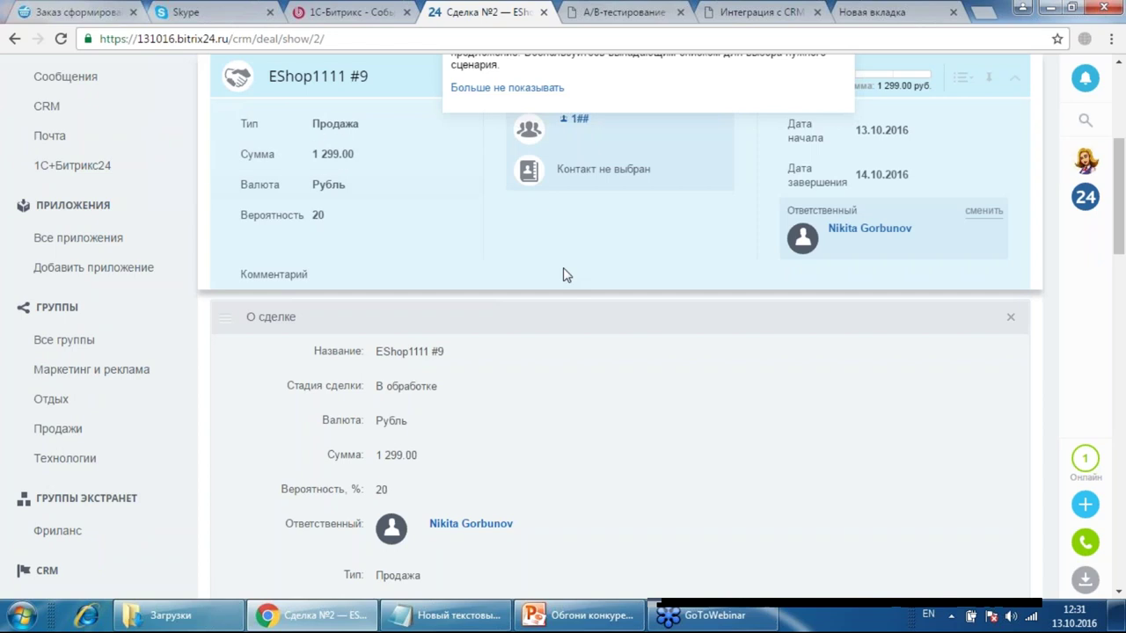
scroll(580, 278, down, 4)
scroll(1033, 367, down, 5)
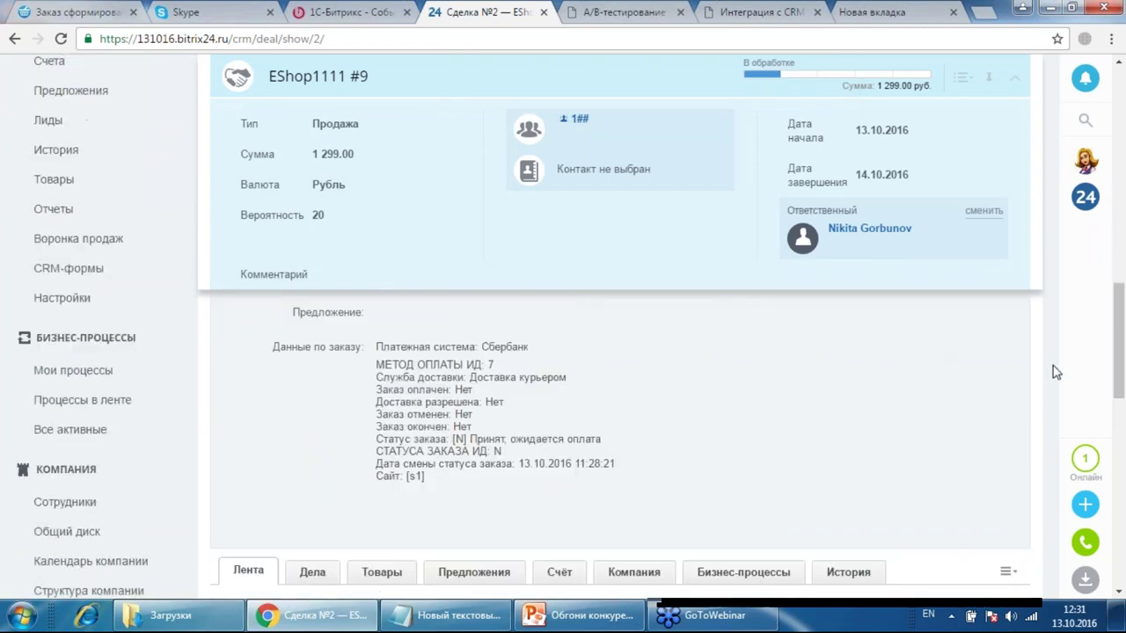
scroll(453, 410, down, 2)
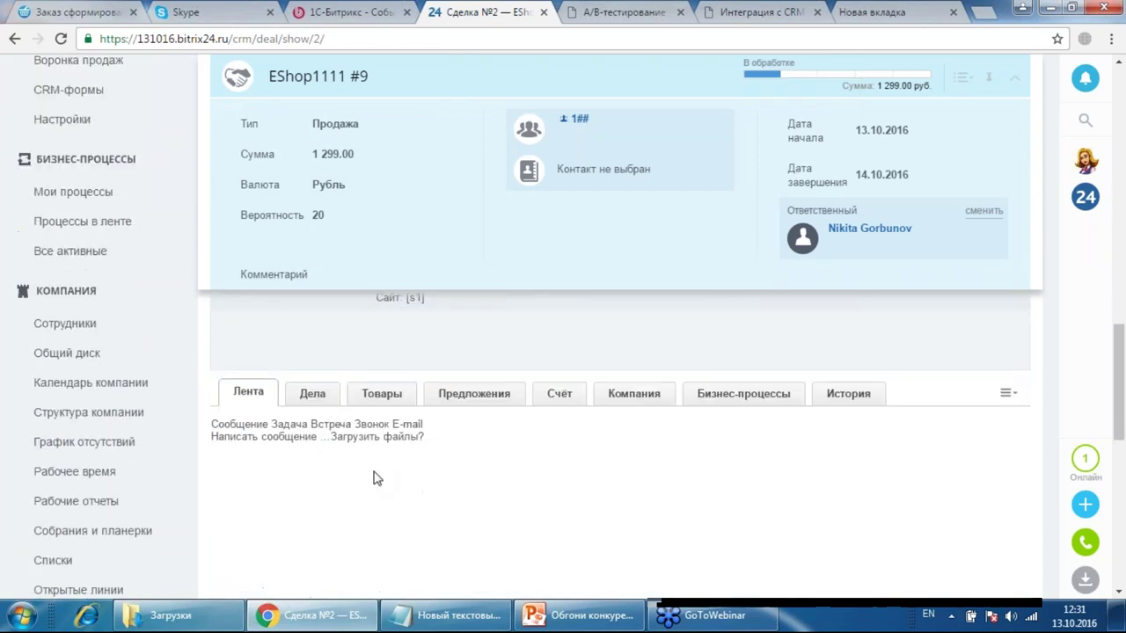
click(382, 358)
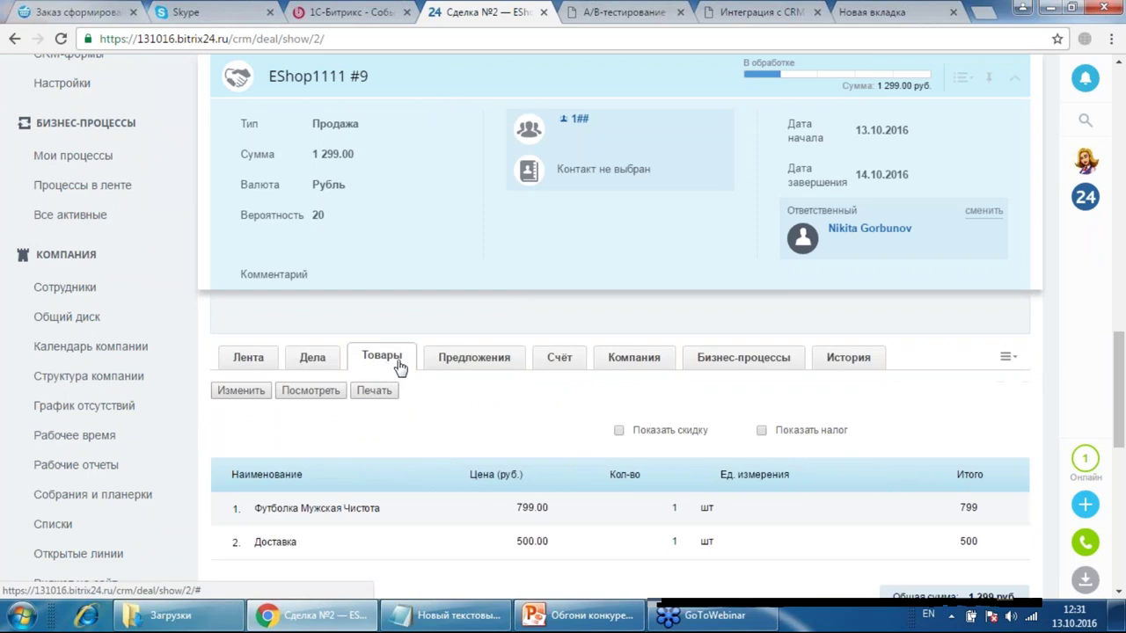
key(Escape)
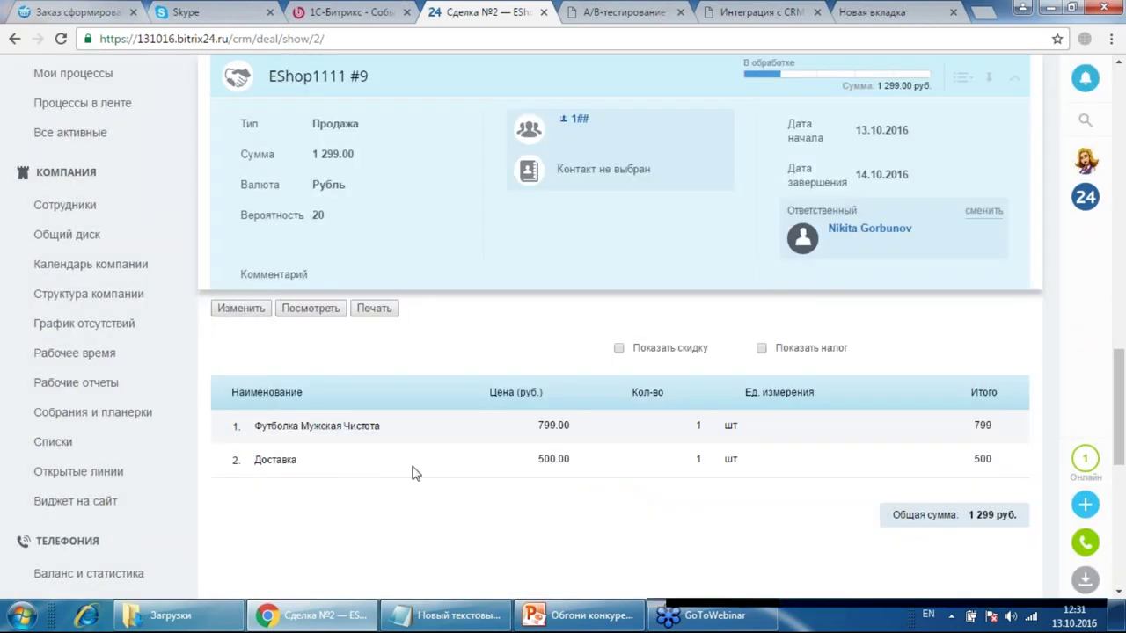
scroll(767, 419, up, 10)
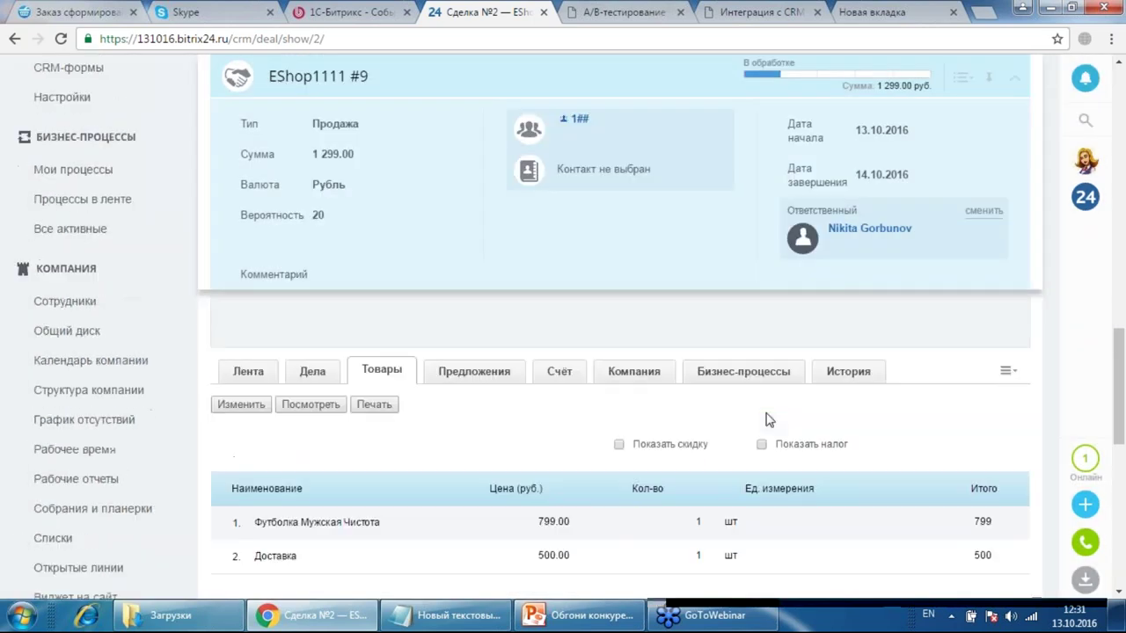
scroll(844, 475, up, 5)
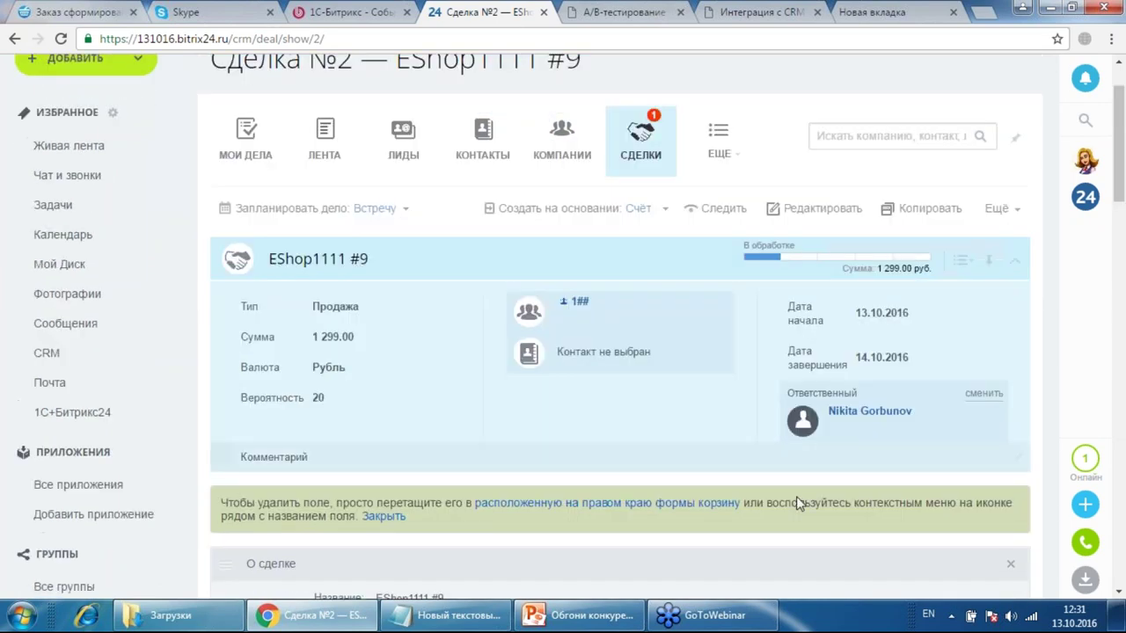
Check client 1## and the products in deal EShop1111 #9's edit form, then close its tab
click(785, 216)
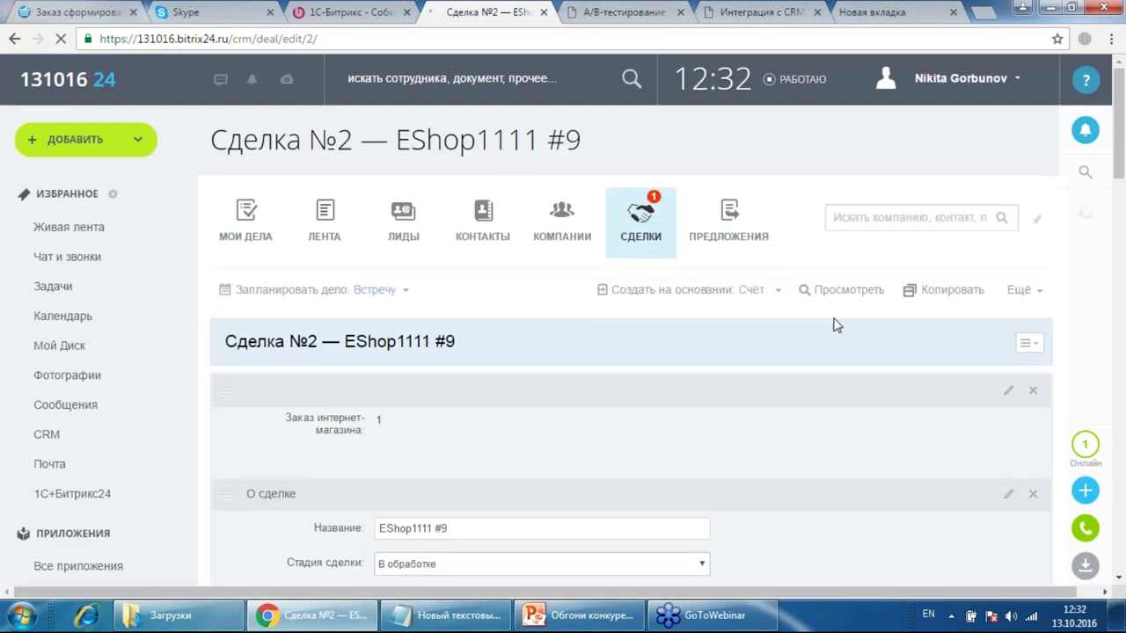
scroll(836, 324, down, 7)
mouse_move(845, 305)
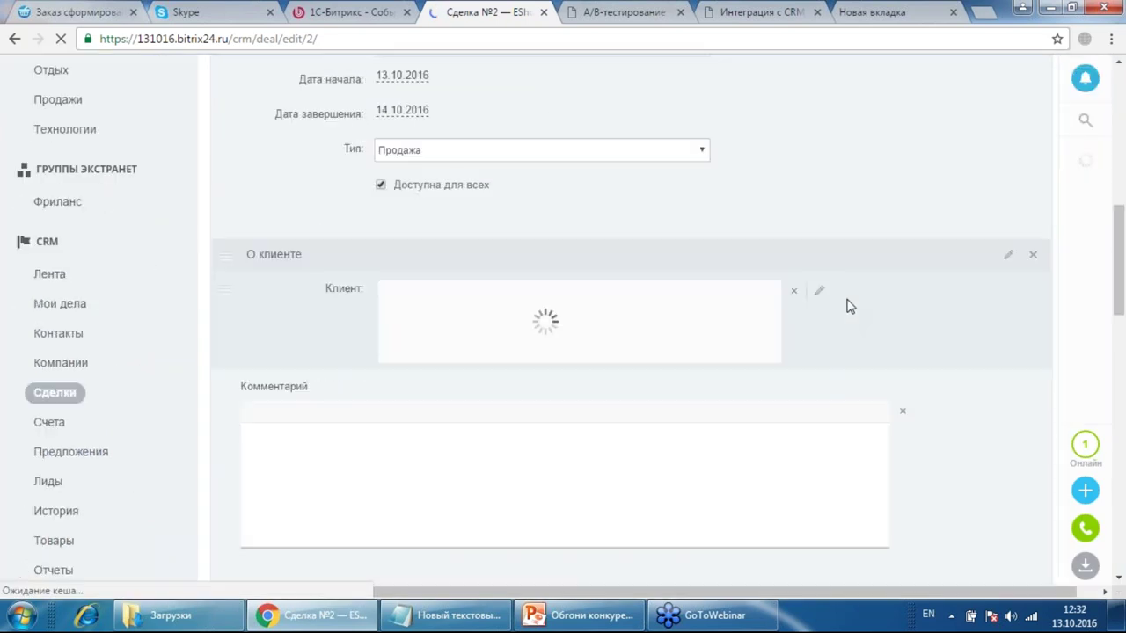
scroll(849, 306, down, 5)
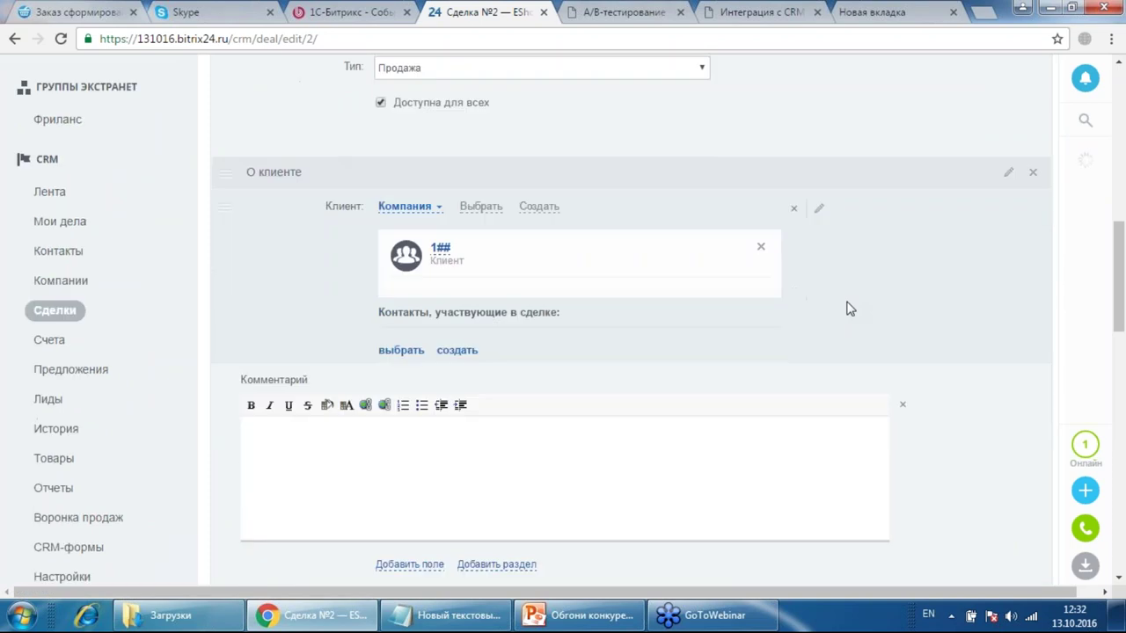
scroll(850, 309, down, 3)
scroll(821, 271, up, 6)
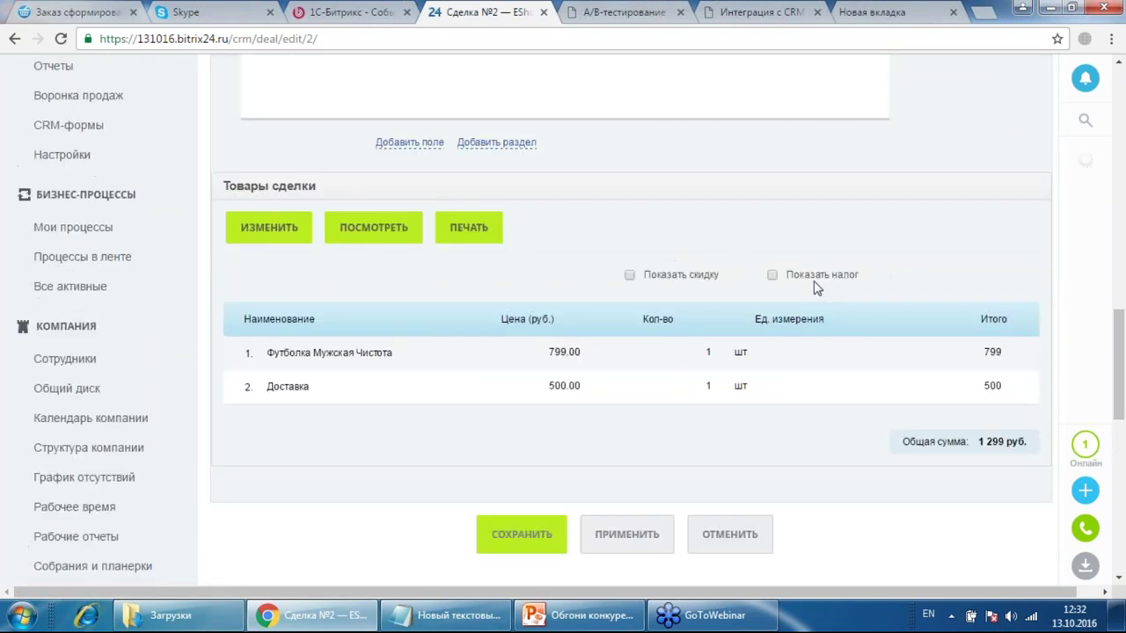
scroll(677, 167, down, 10)
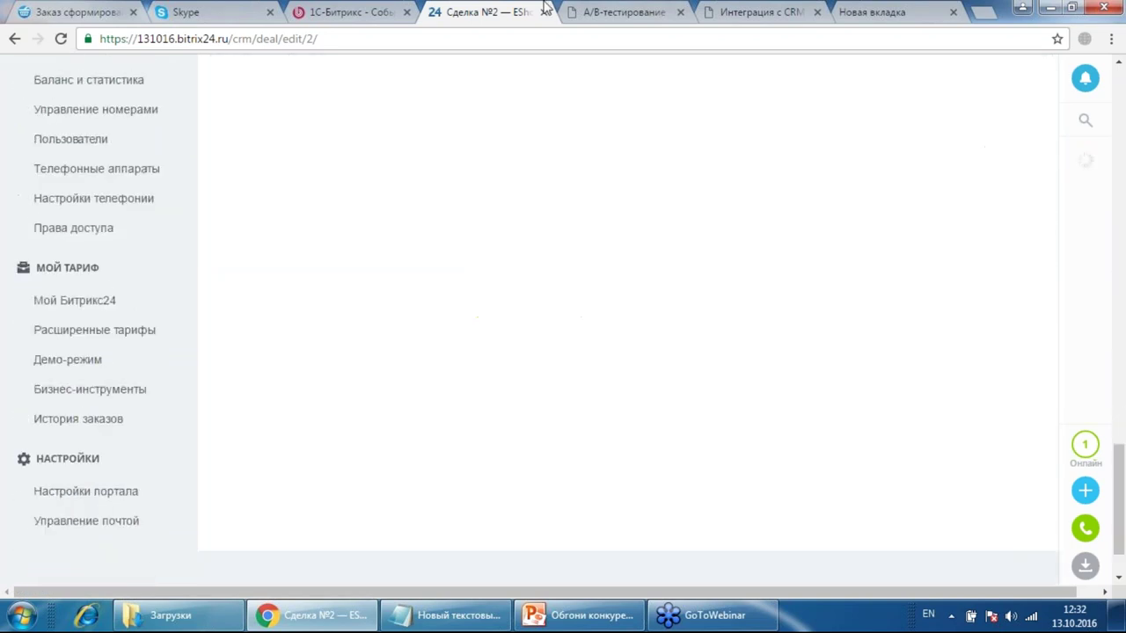
click(544, 13)
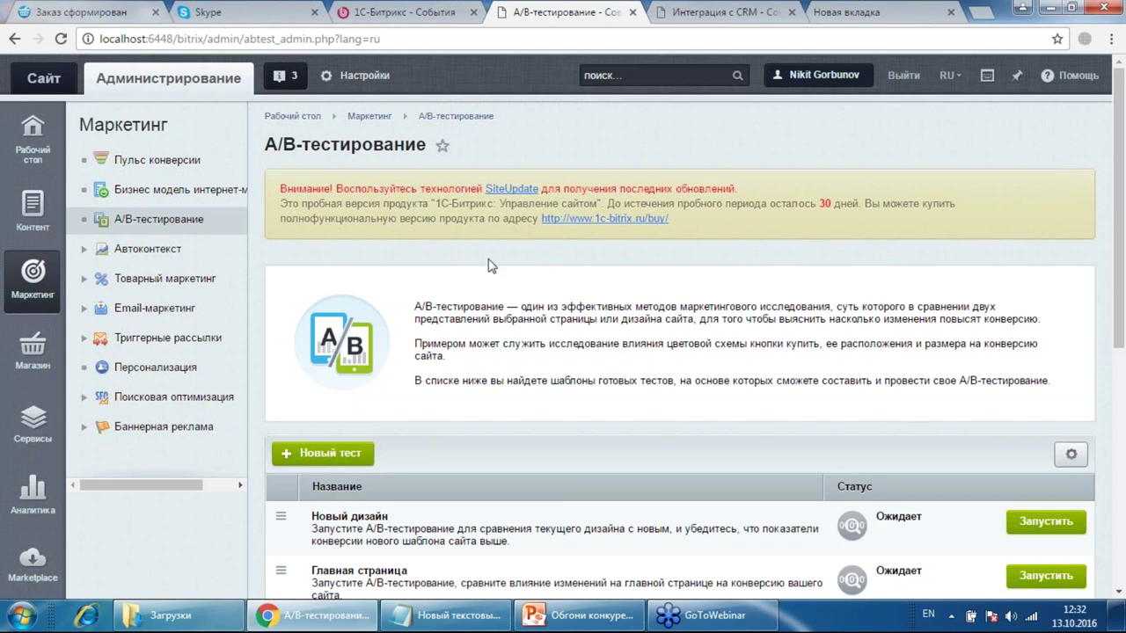
click(427, 10)
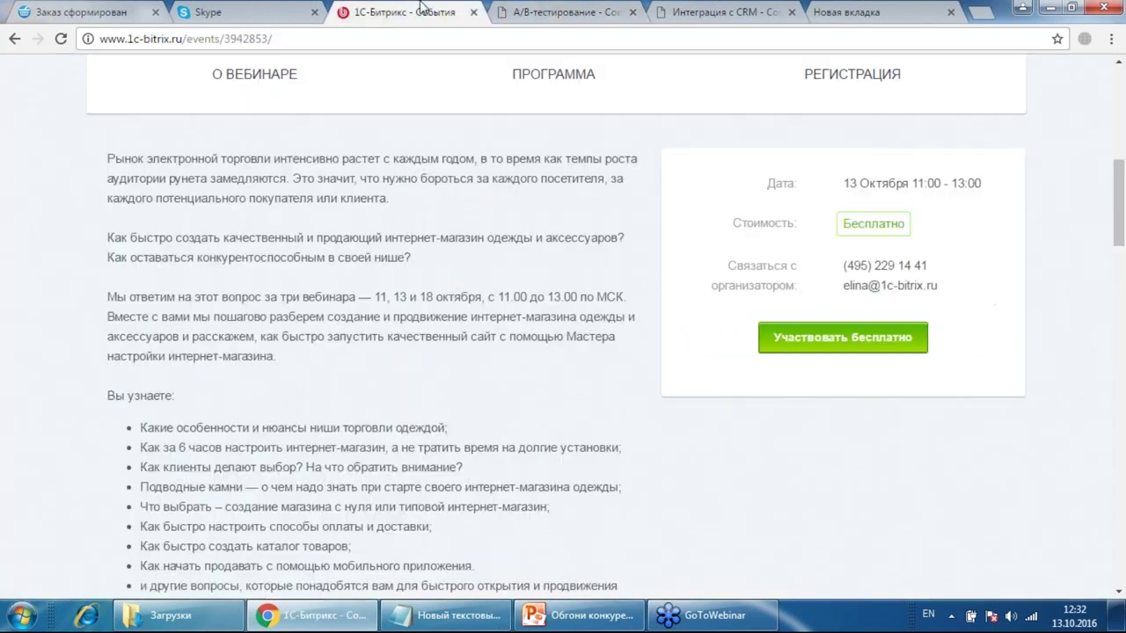
scroll(563, 326, down, 3)
scroll(465, 293, down, 3)
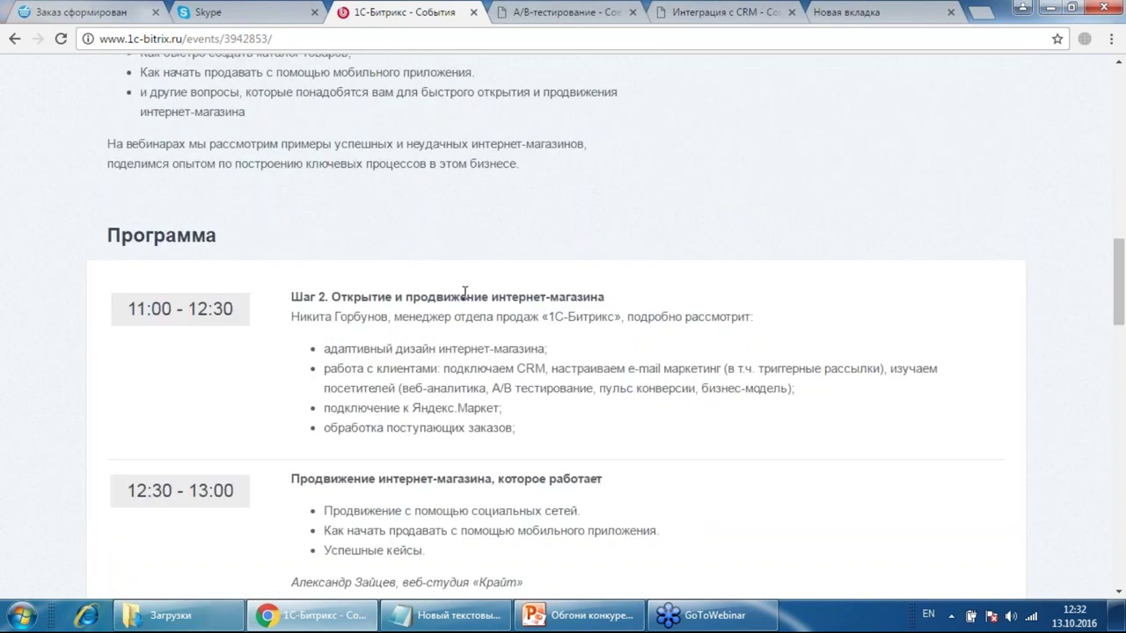
drag(473, 395, 409, 390)
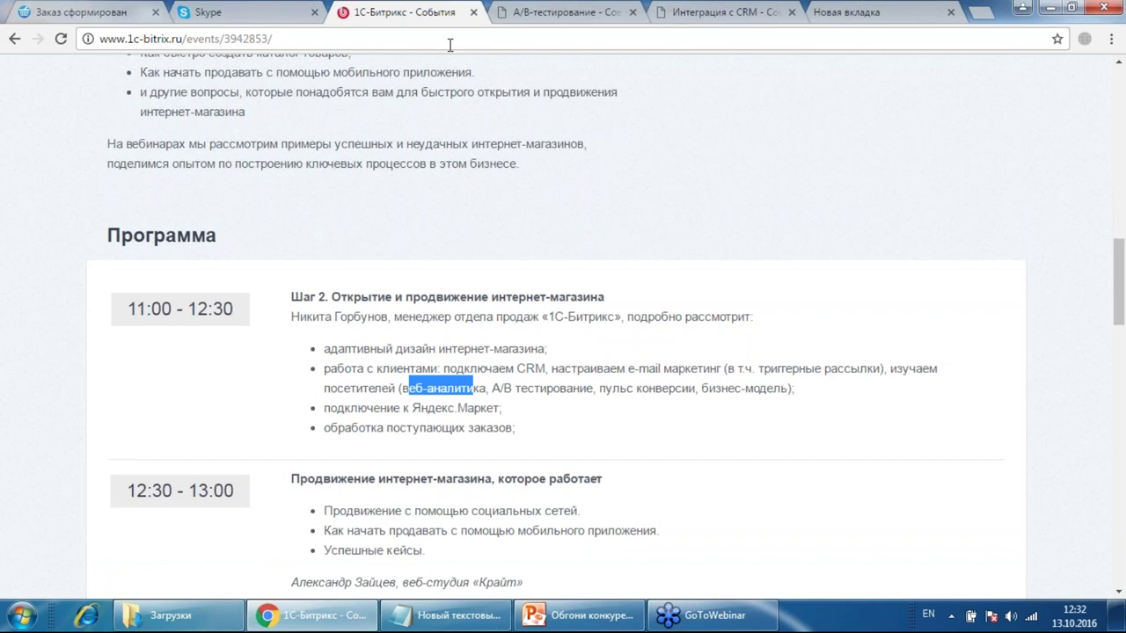
click(524, 21)
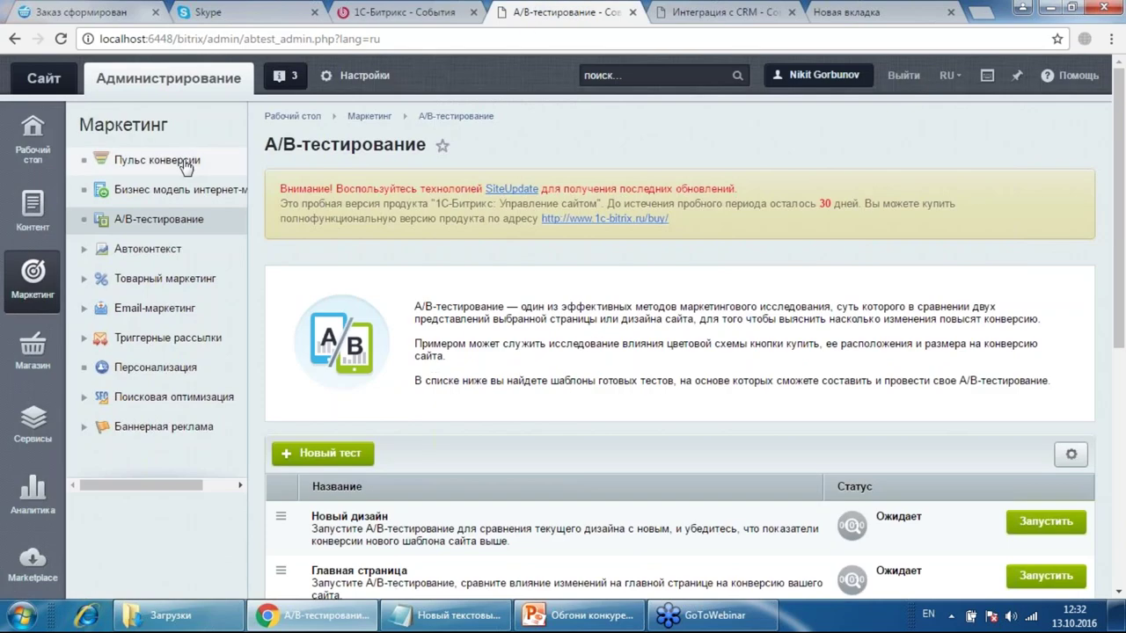
View the Пульс конверсии summary, then switch to the order №9 Заказ сформирован page
click(154, 160)
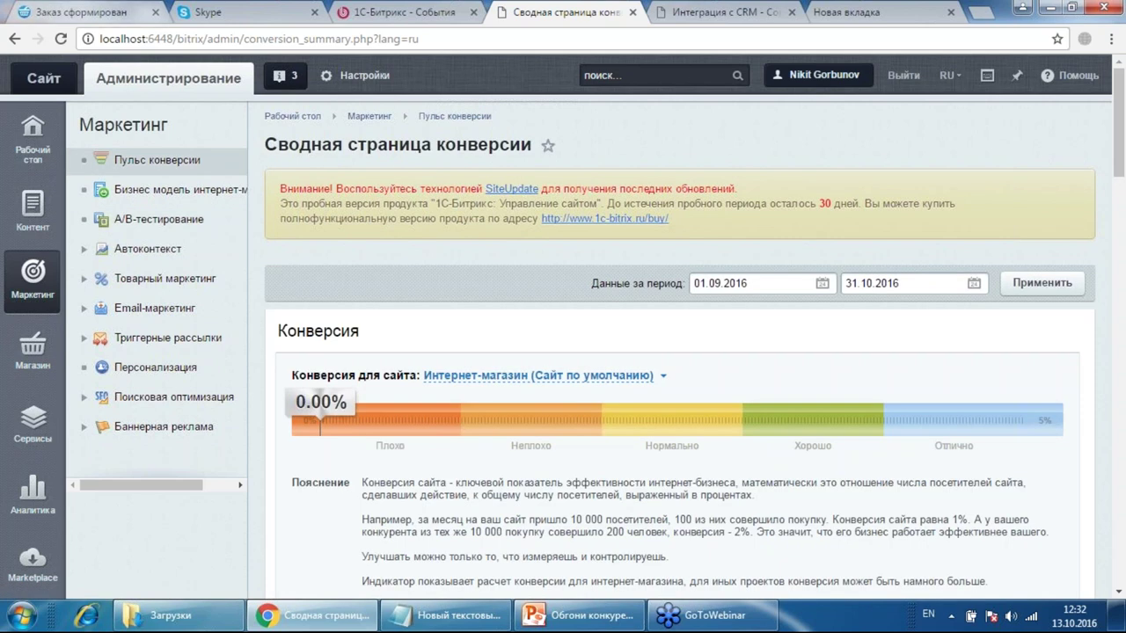
click(97, 12)
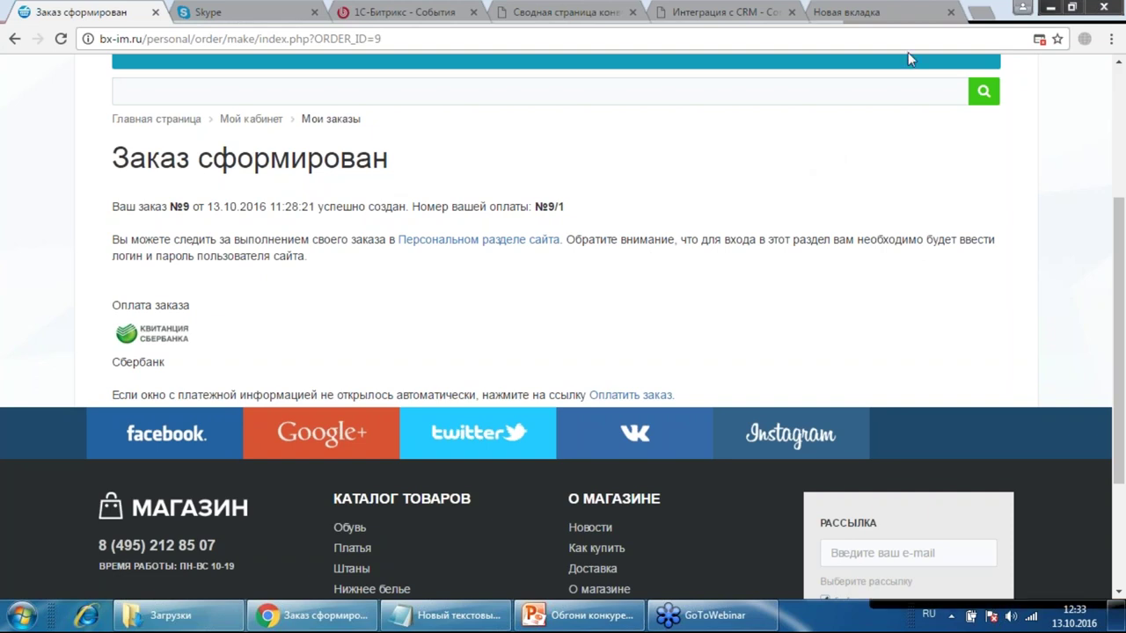
Switch the keyboard layout to English, glance at the webinar tab, then bring up the PowerPoint deck
key(alt+shift)
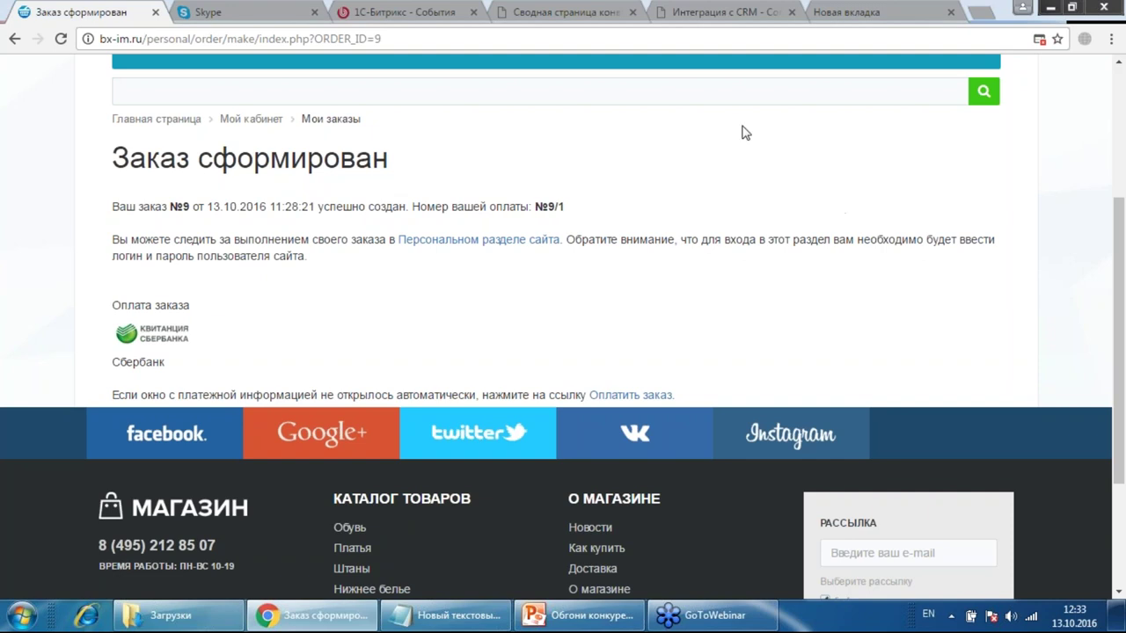
click(429, 10)
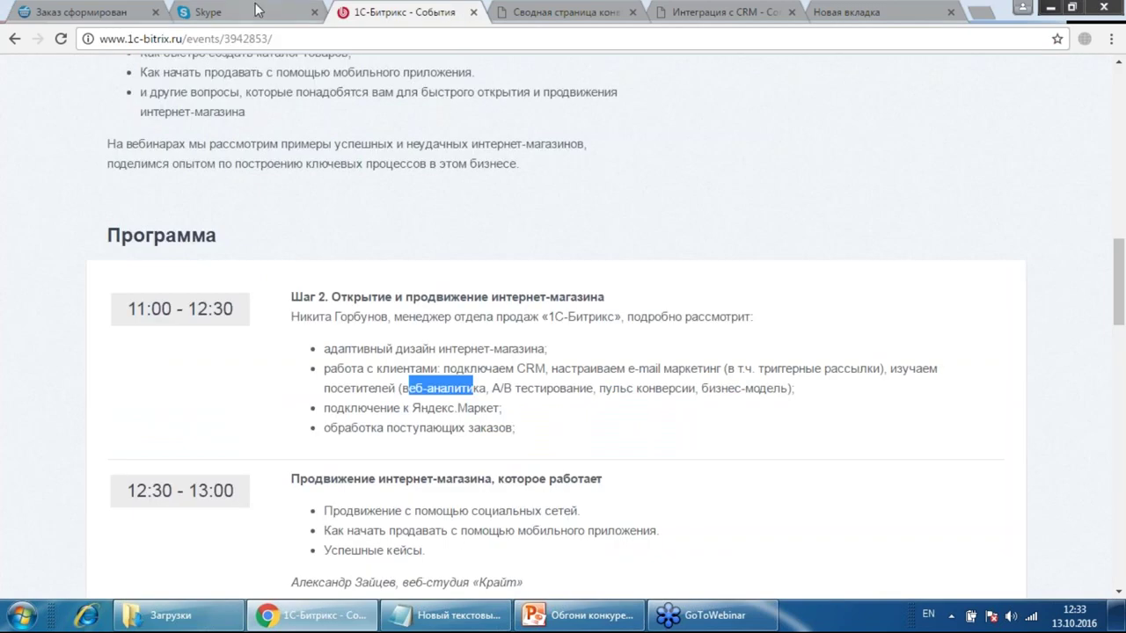
click(87, 11)
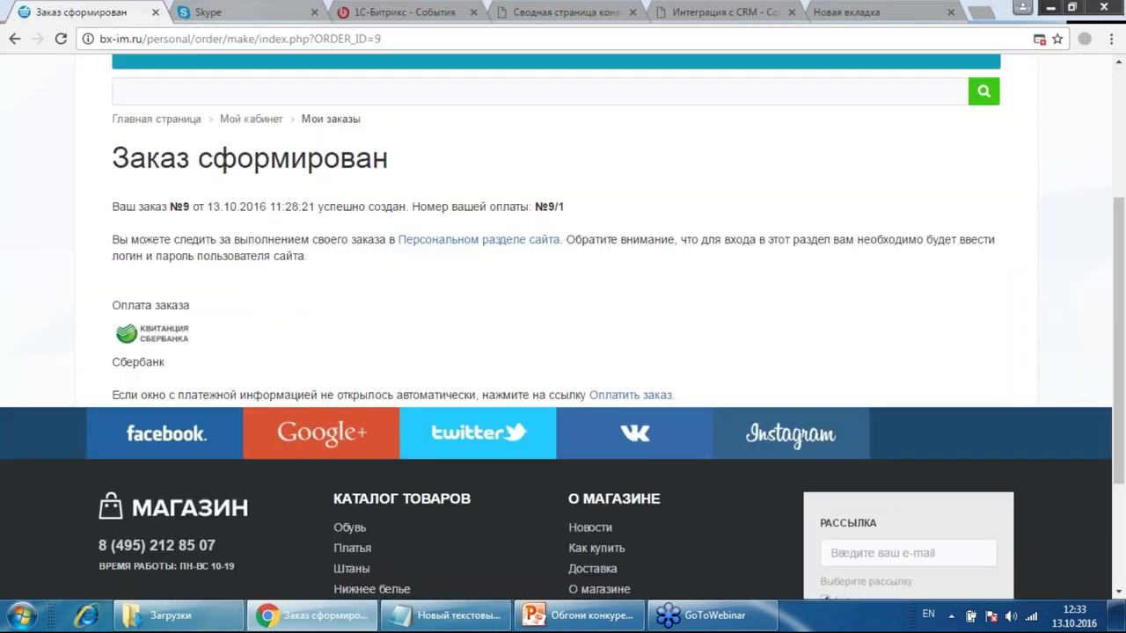
click(580, 616)
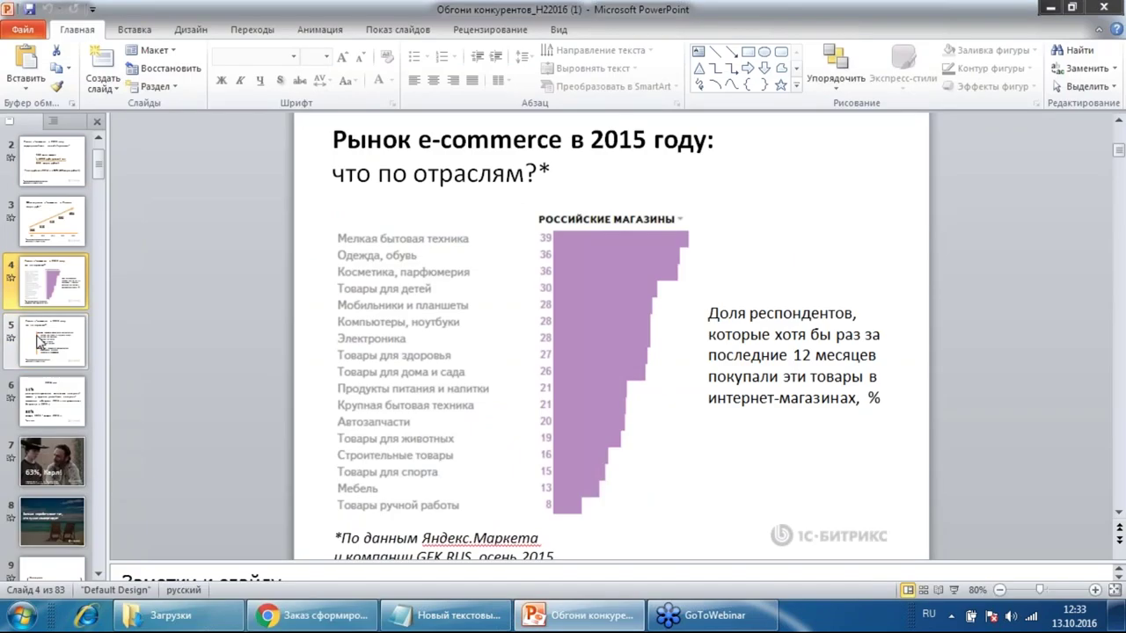
Select slide 2 on 2015 domestic online sales and start the slide show from it
click(61, 234)
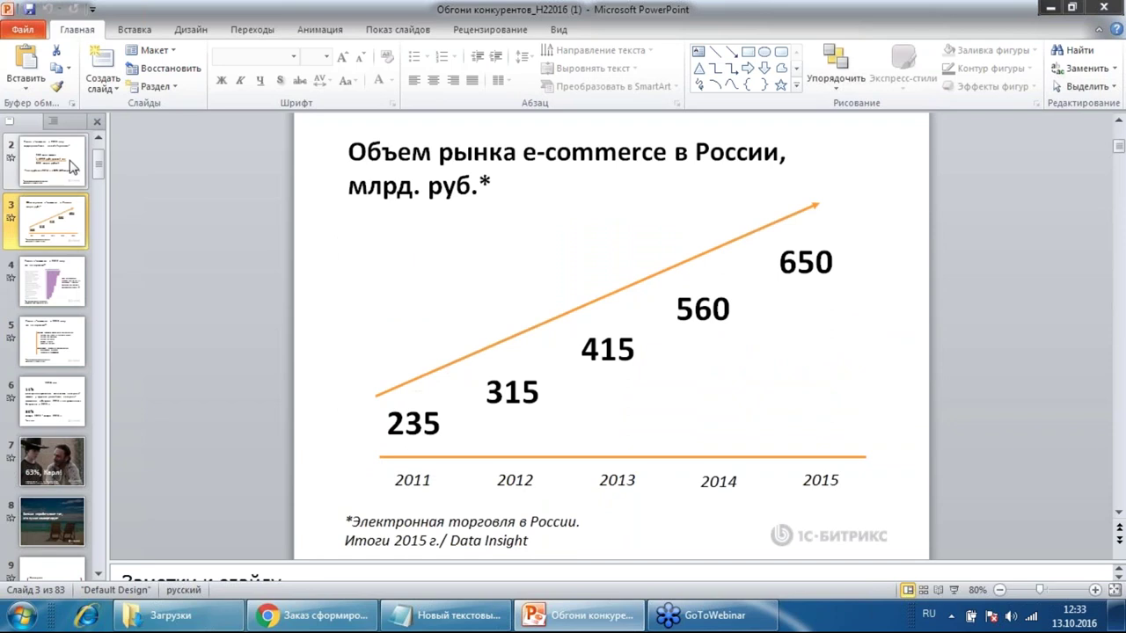
click(73, 167)
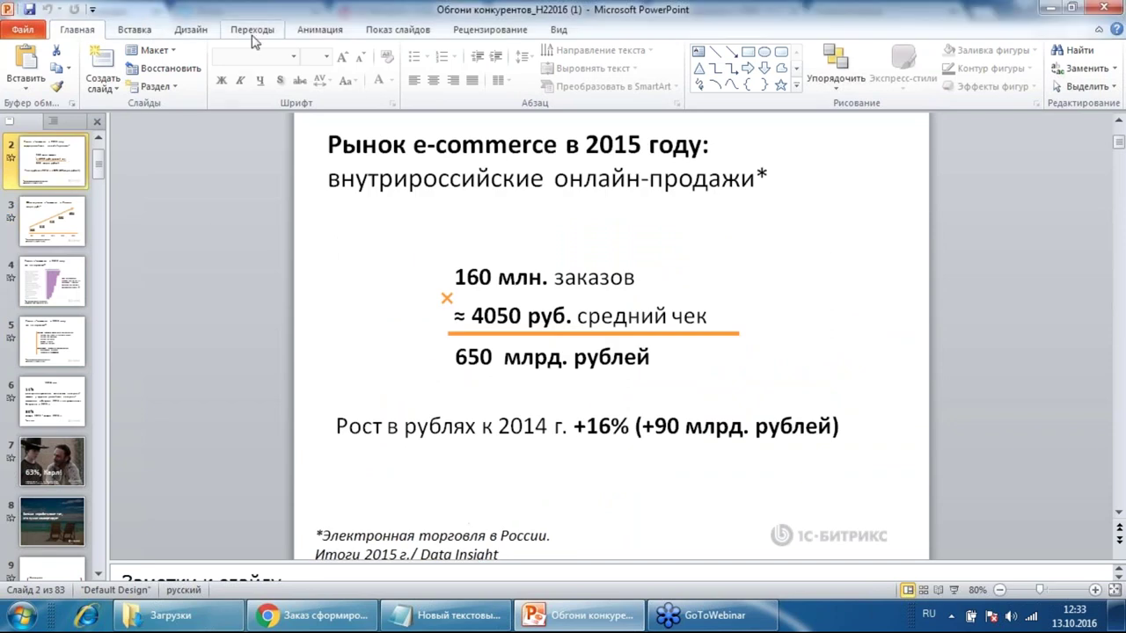
click(403, 30)
click(75, 69)
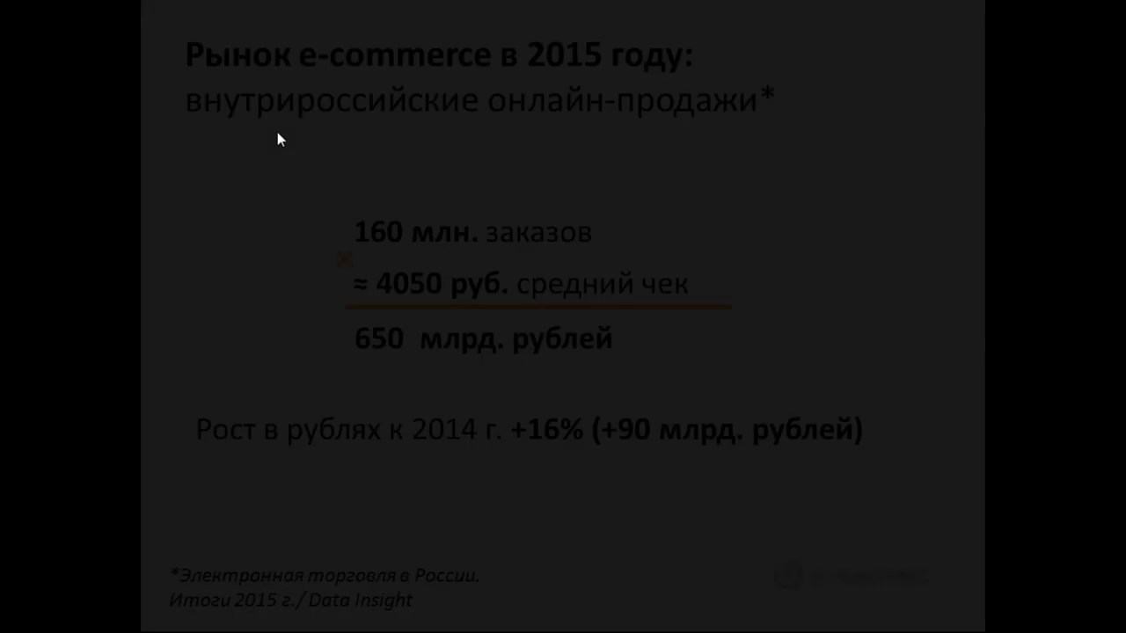
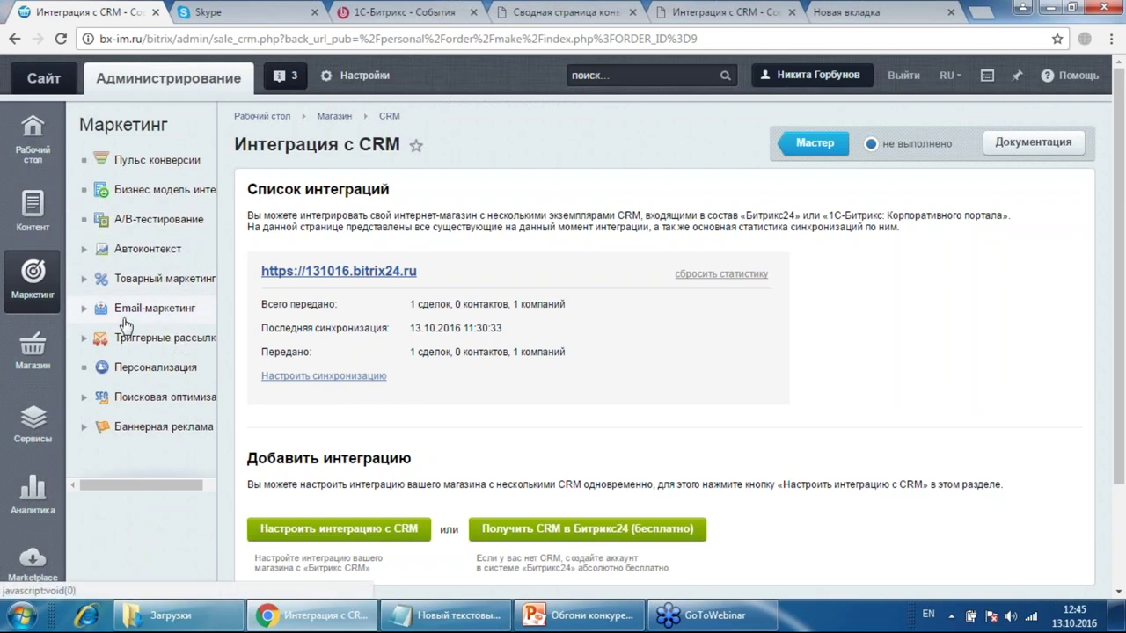
Open the A/B testing section and look over the existing tests
click(172, 225)
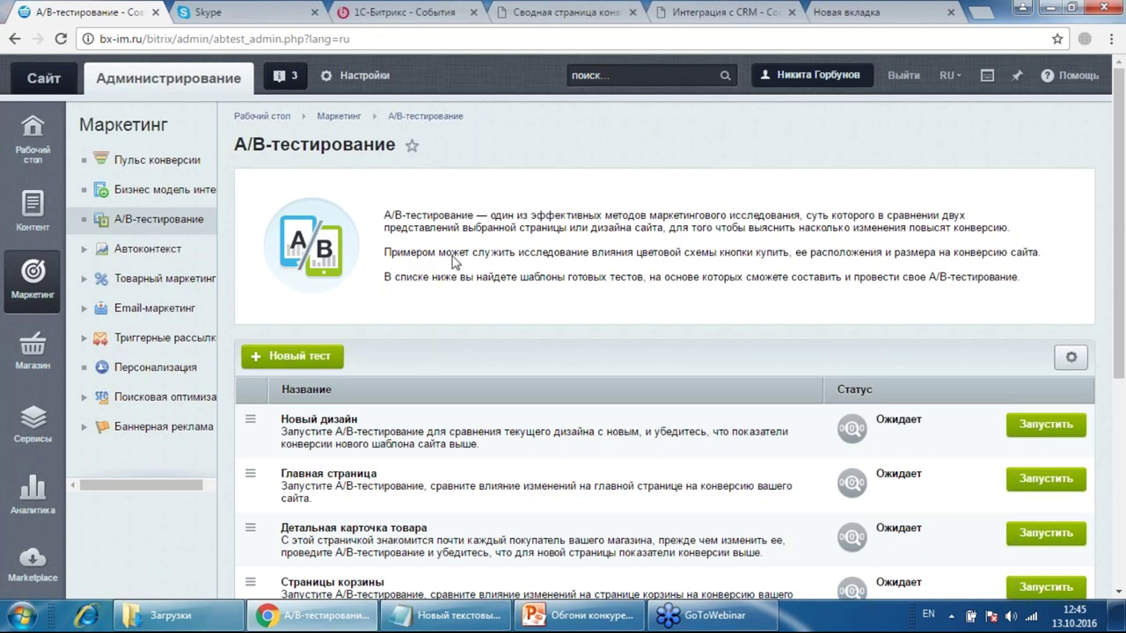
scroll(641, 268, down, 2)
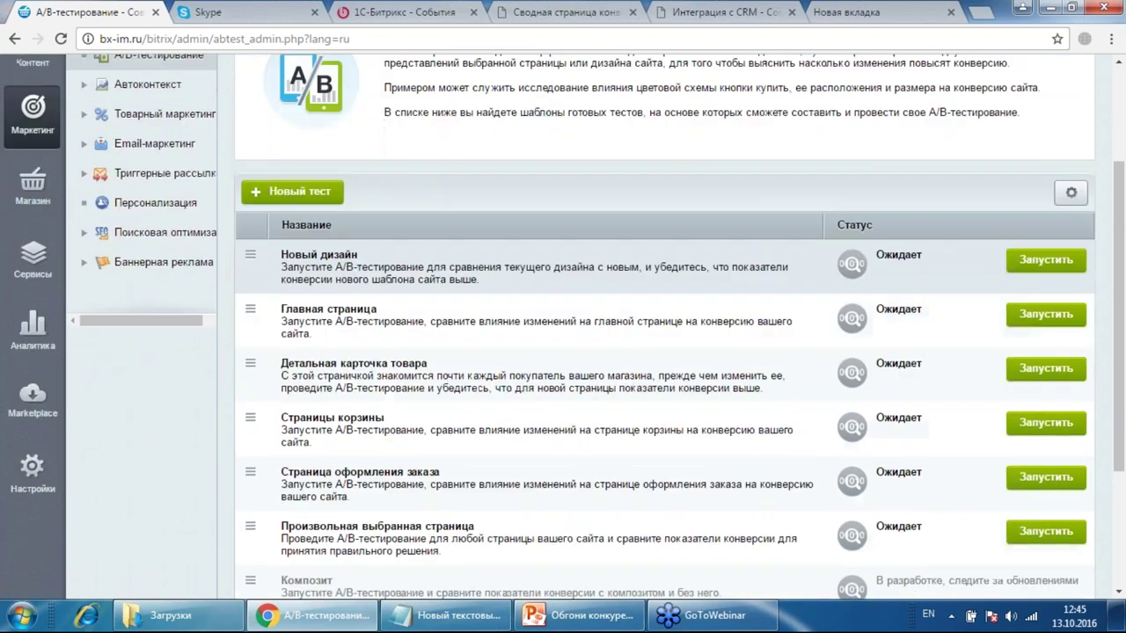
scroll(656, 267, down, 2)
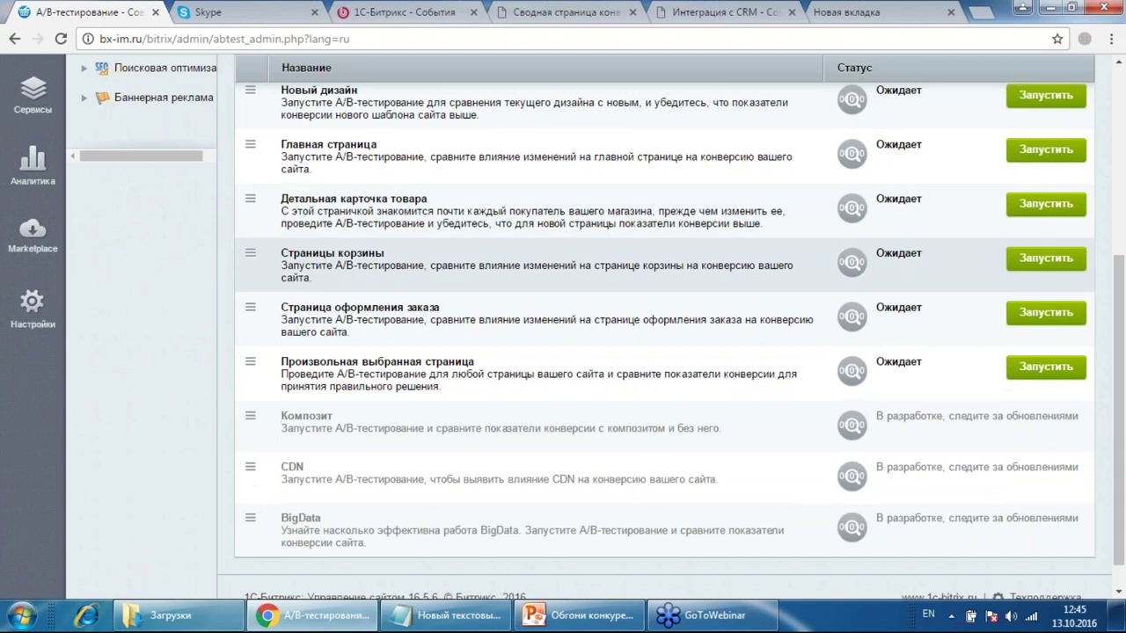
scroll(616, 228, up, 1)
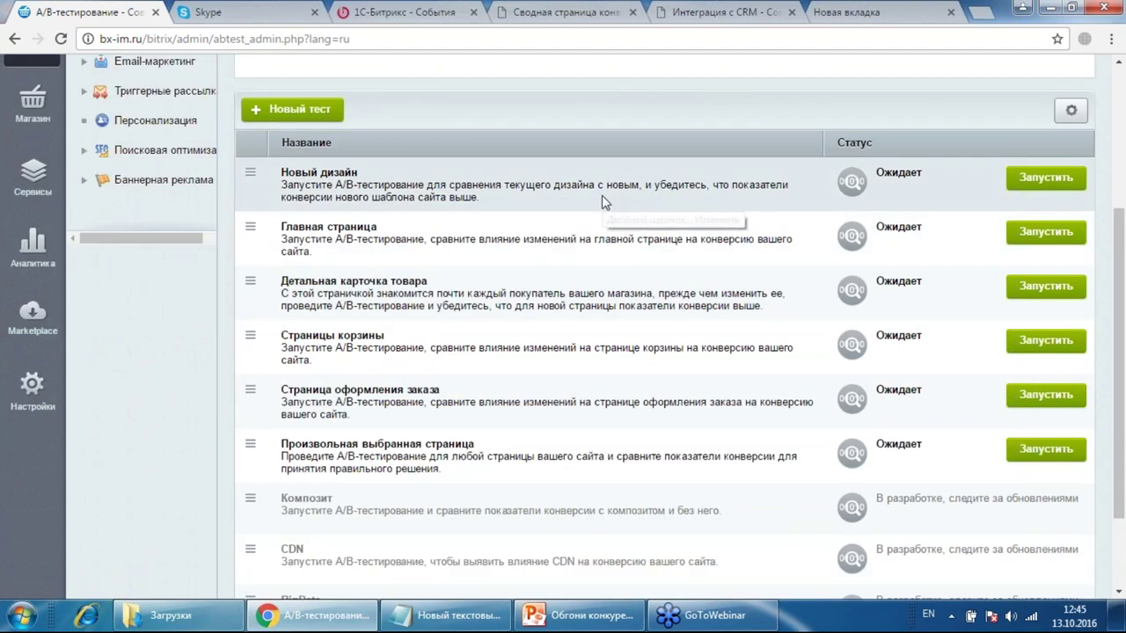
scroll(606, 201, up, 2)
scroll(352, 123, down, 2)
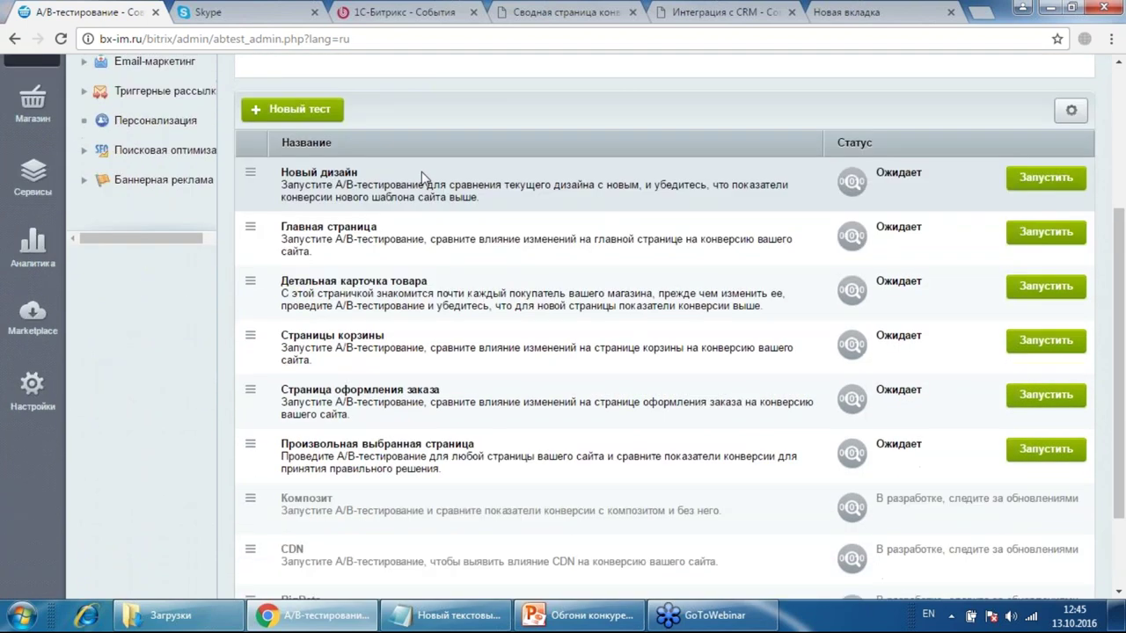
Draft a new A/B test named 'dsgsdgsg' with 100% of traffic sent to the test
click(341, 118)
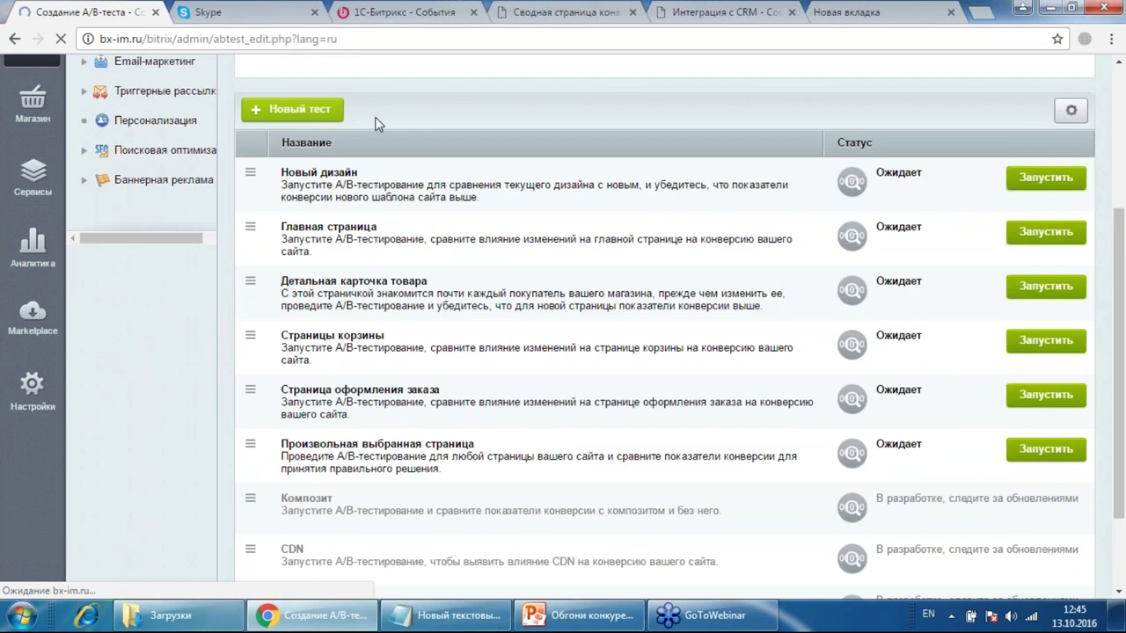
scroll(620, 151, down, 2)
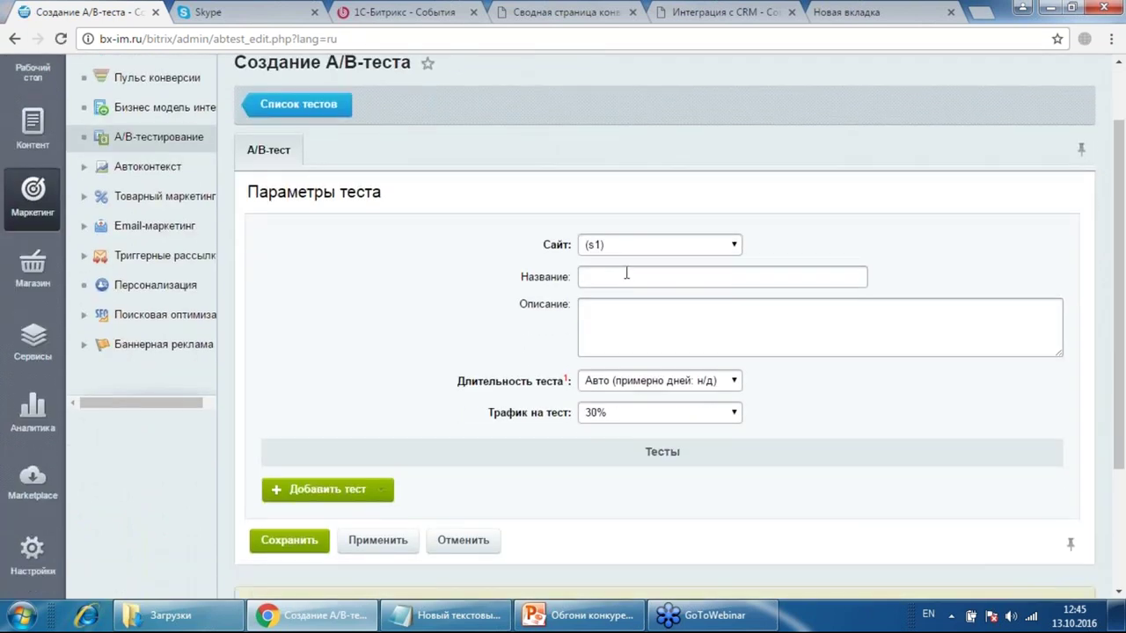
text(dsg)
text(sdgsg)
scroll(618, 211, down, 2)
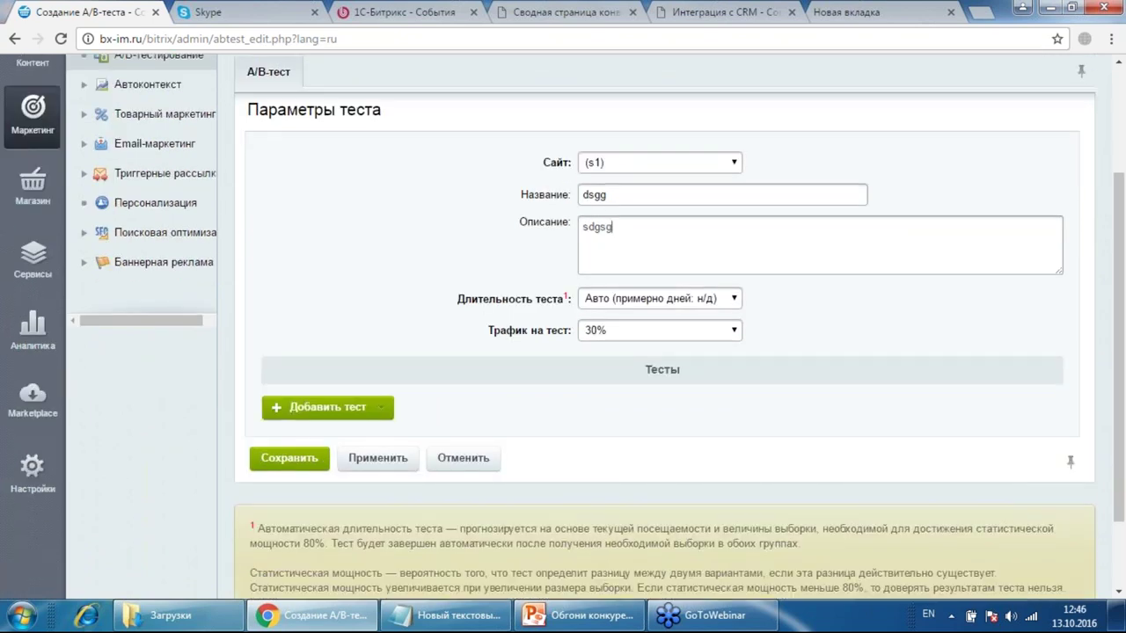
click(614, 335)
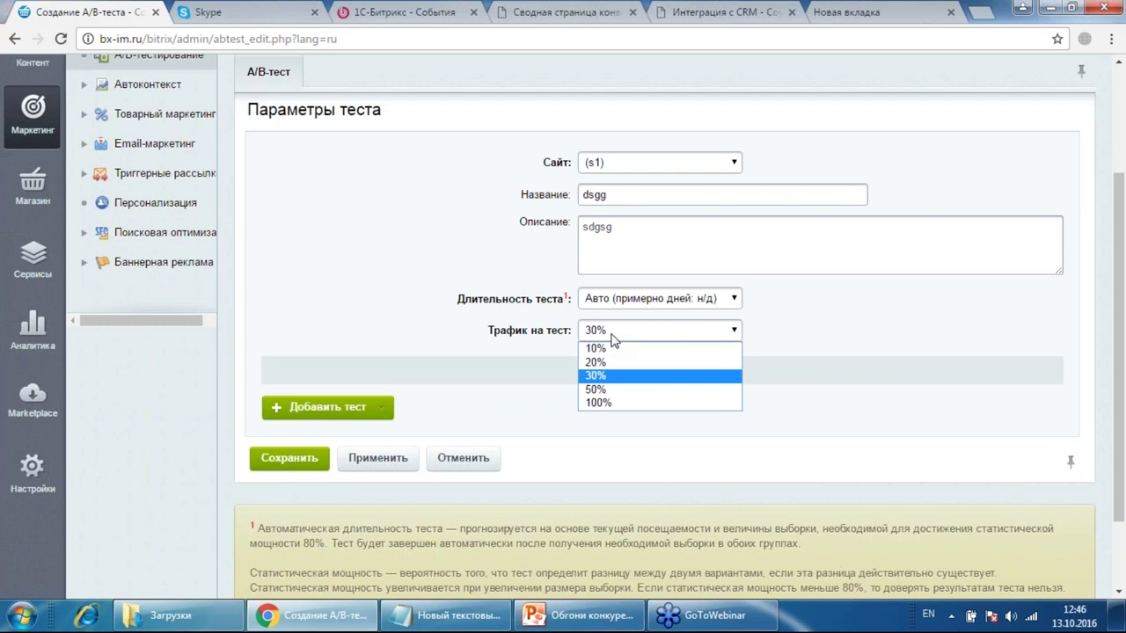
click(610, 403)
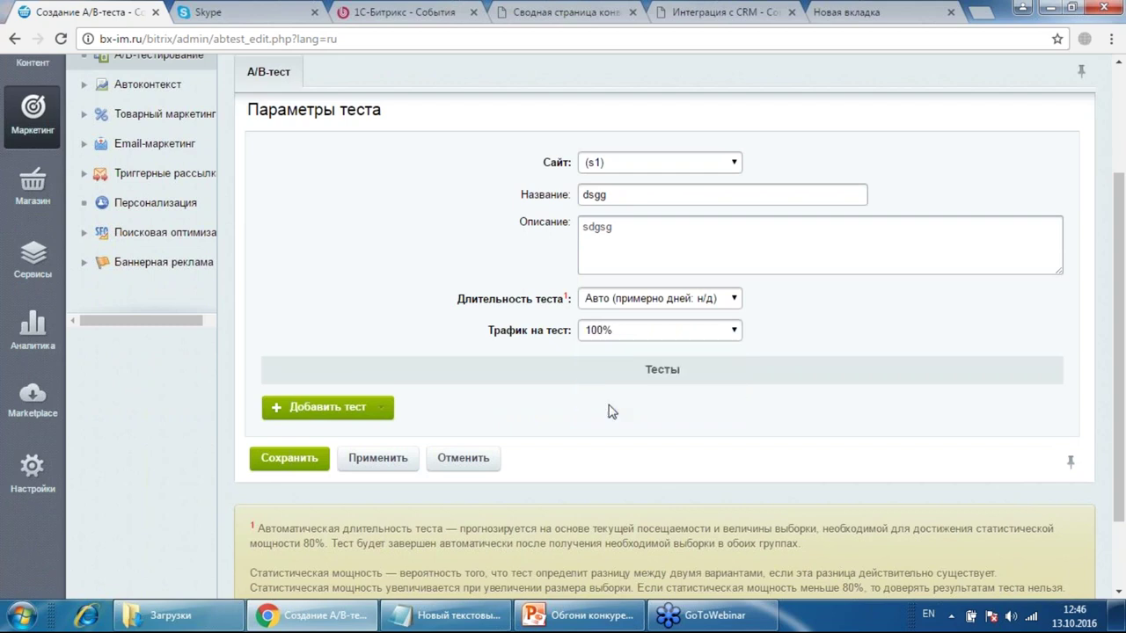
Look through the available test types, then discard the draft without saving
click(363, 418)
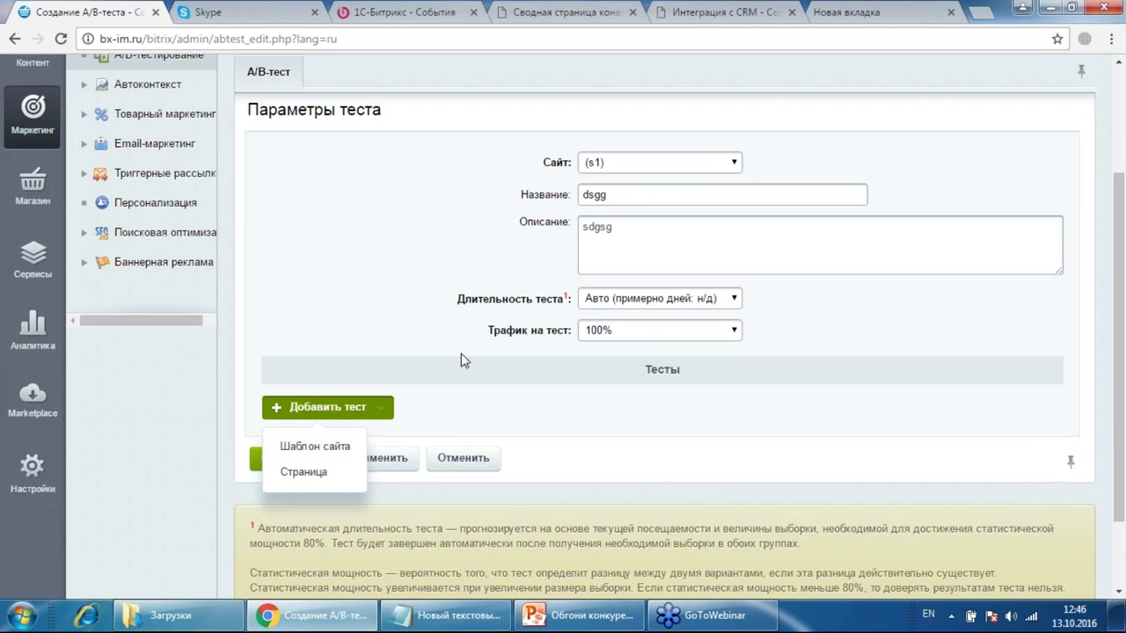
click(428, 432)
click(377, 415)
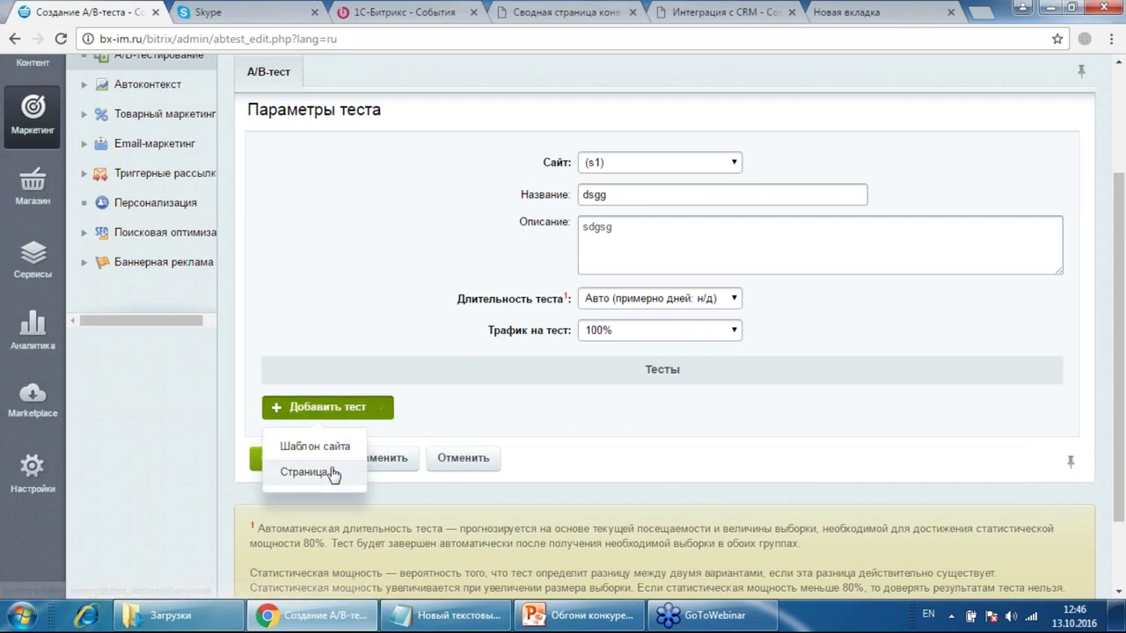
click(470, 426)
click(453, 466)
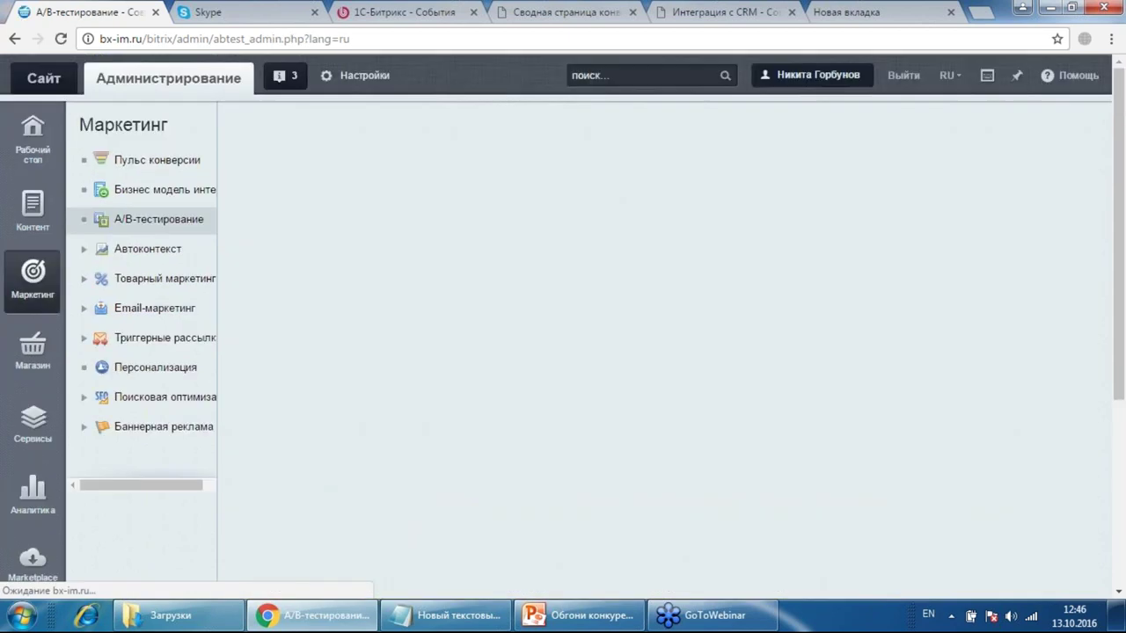
Edit Новый дизайн: adaptive shop template as variant A, learning template as B, and save
scroll(669, 352, down, 1)
click(260, 343)
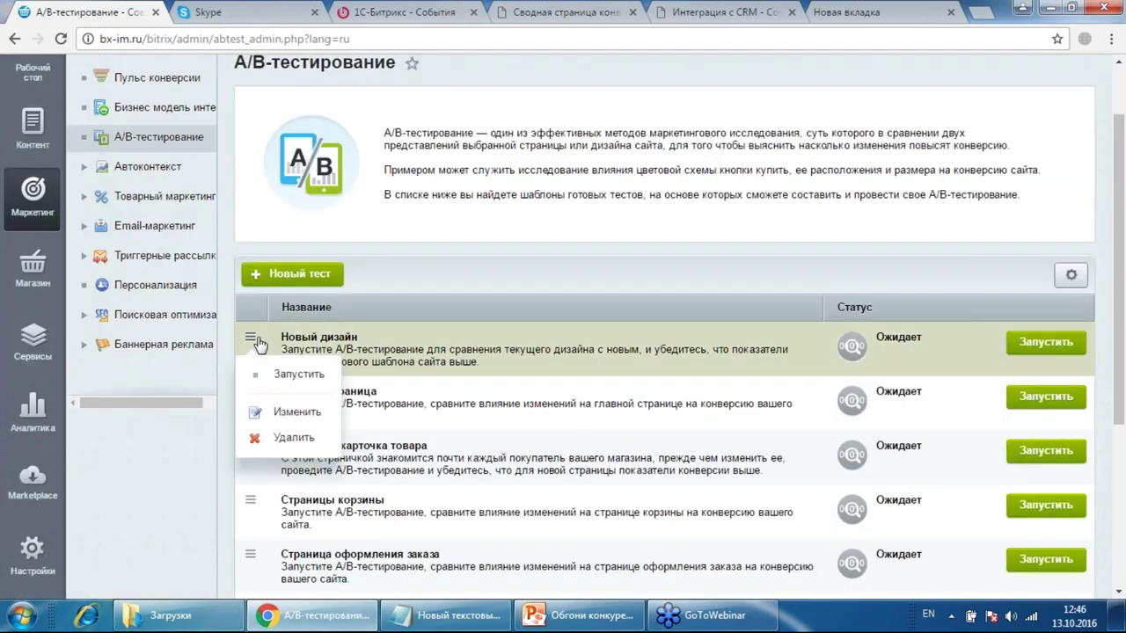
click(304, 378)
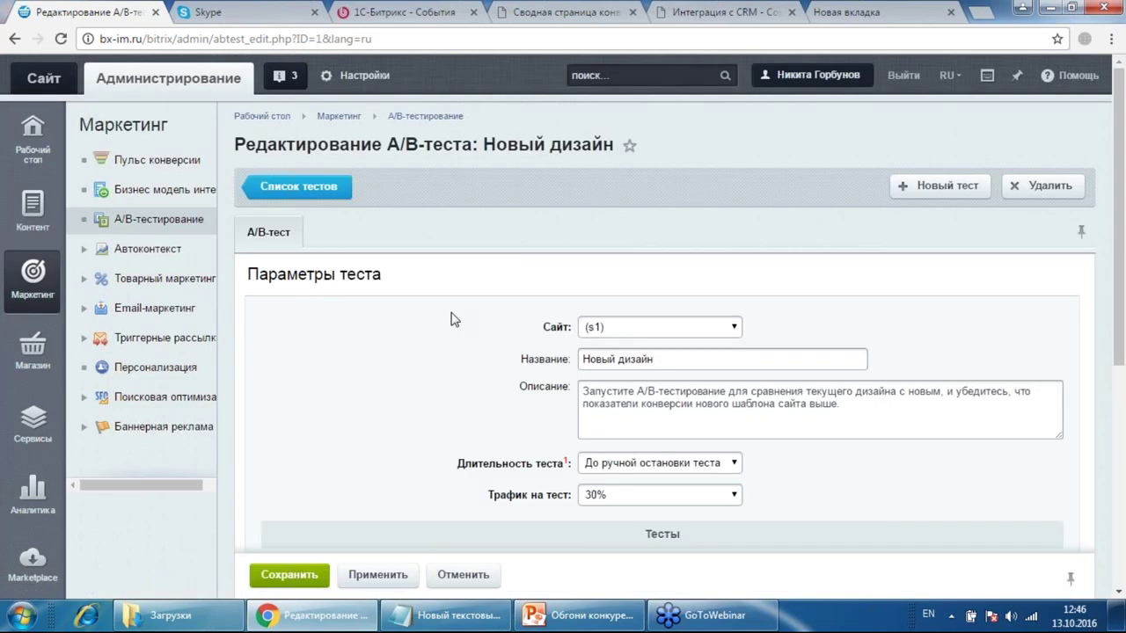
scroll(454, 319, down, 4)
click(554, 331)
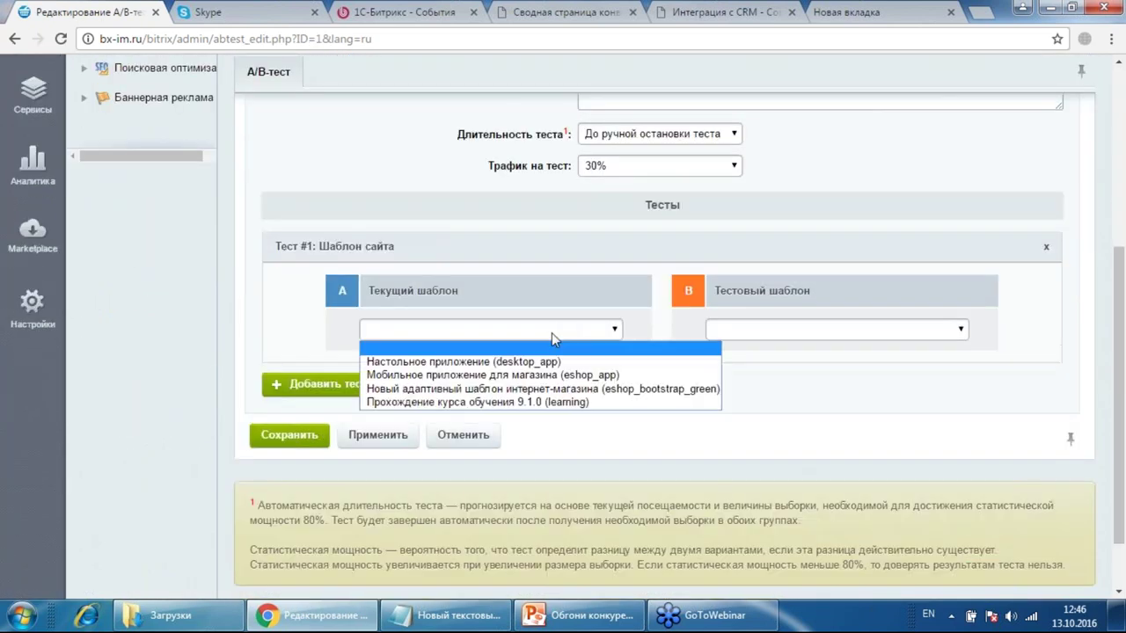
click(480, 391)
click(804, 331)
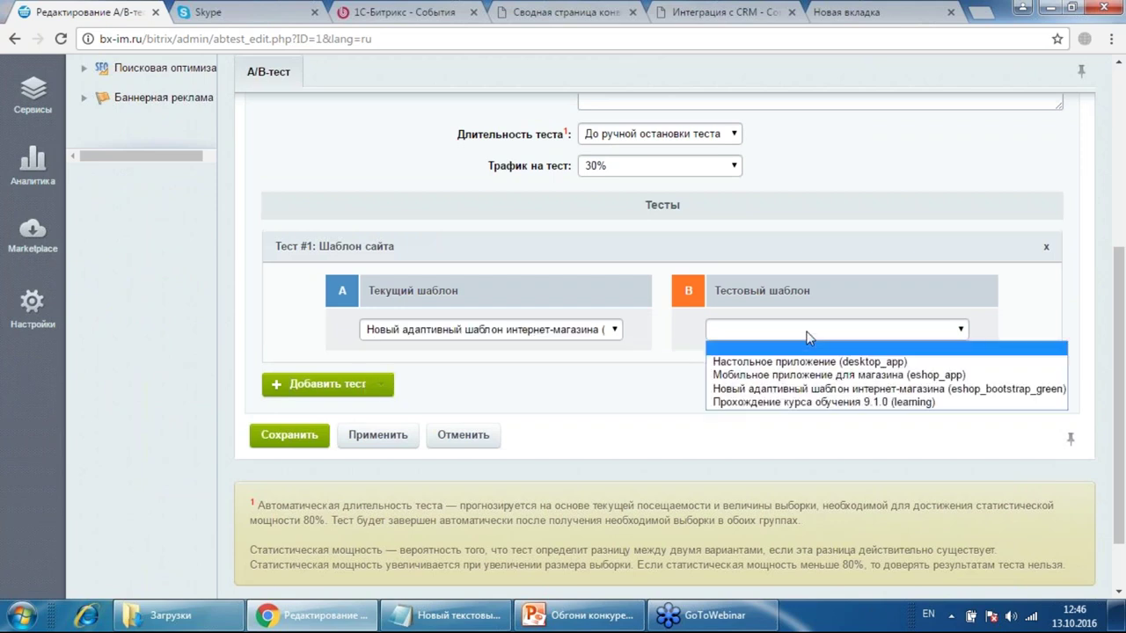
click(758, 403)
click(289, 434)
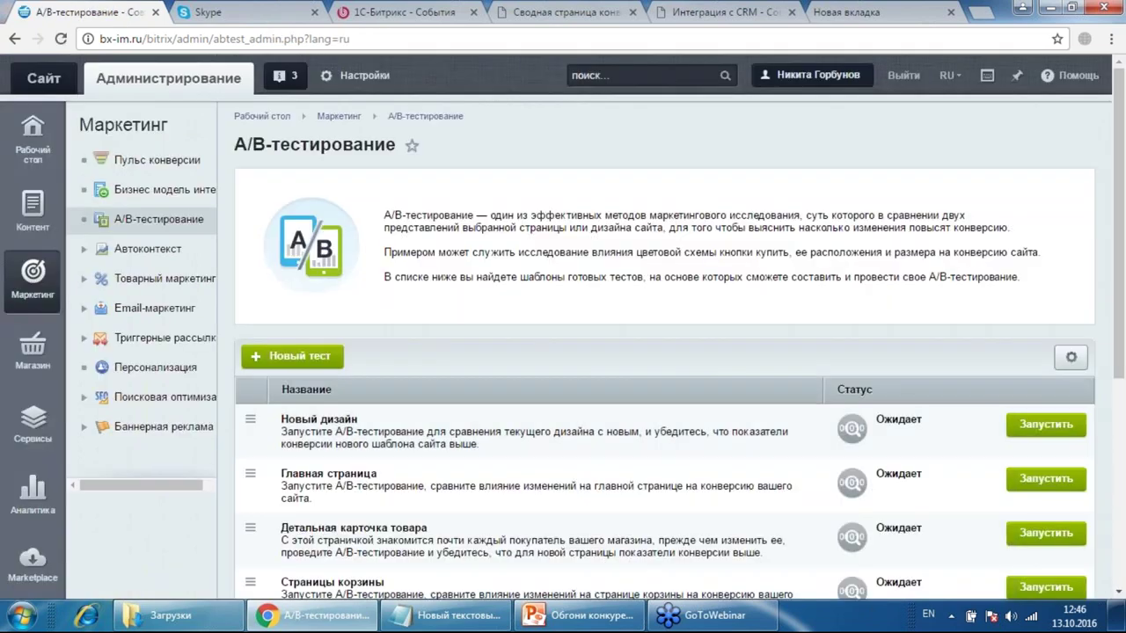
Launch the Новый дизайн test and confirm
scroll(428, 246, down, 2)
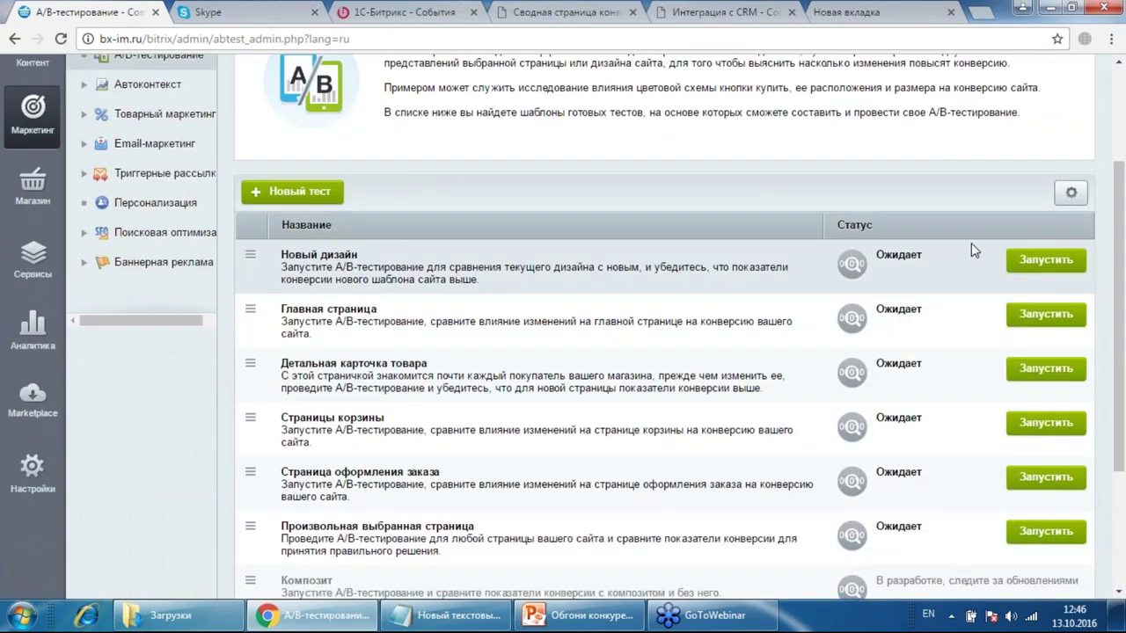
click(1046, 259)
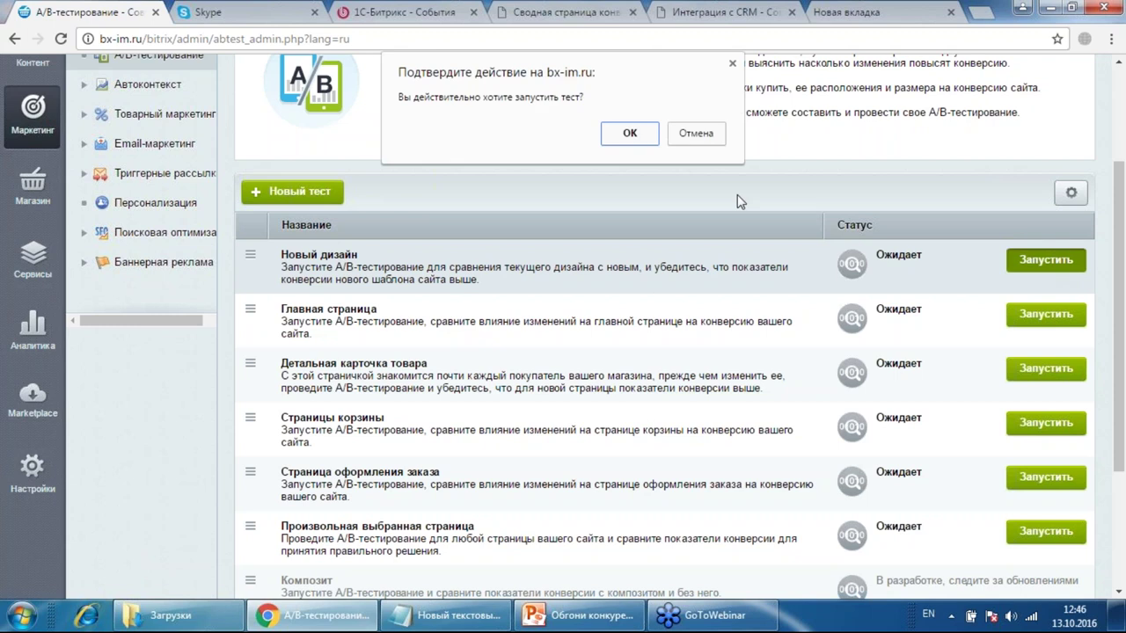
click(651, 133)
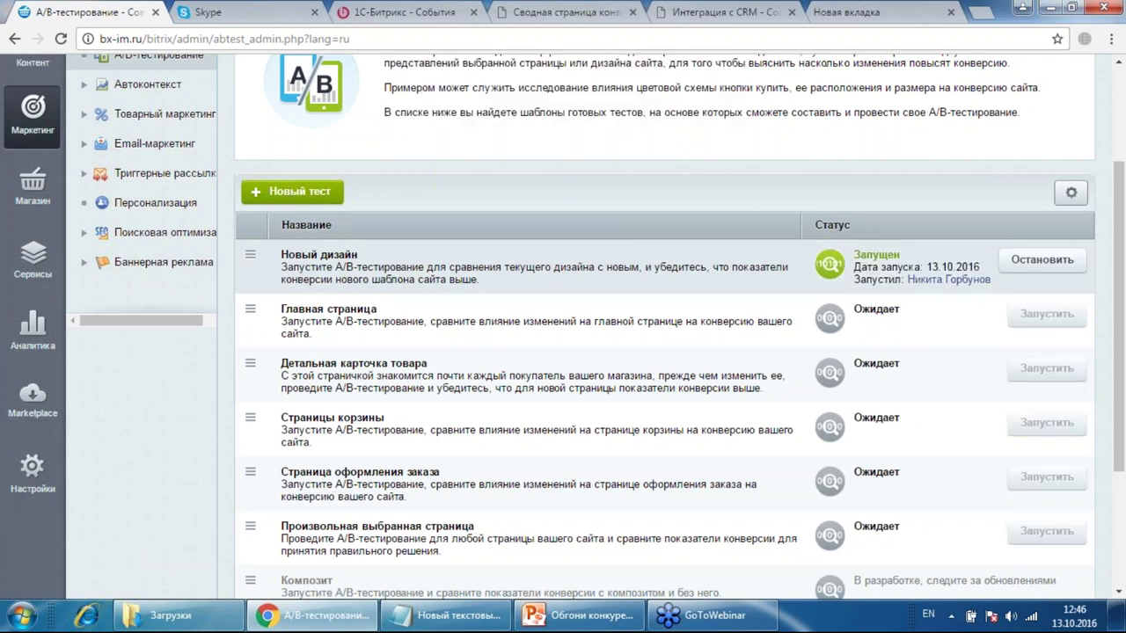
Open the running test's results report and scroll through it
click(251, 260)
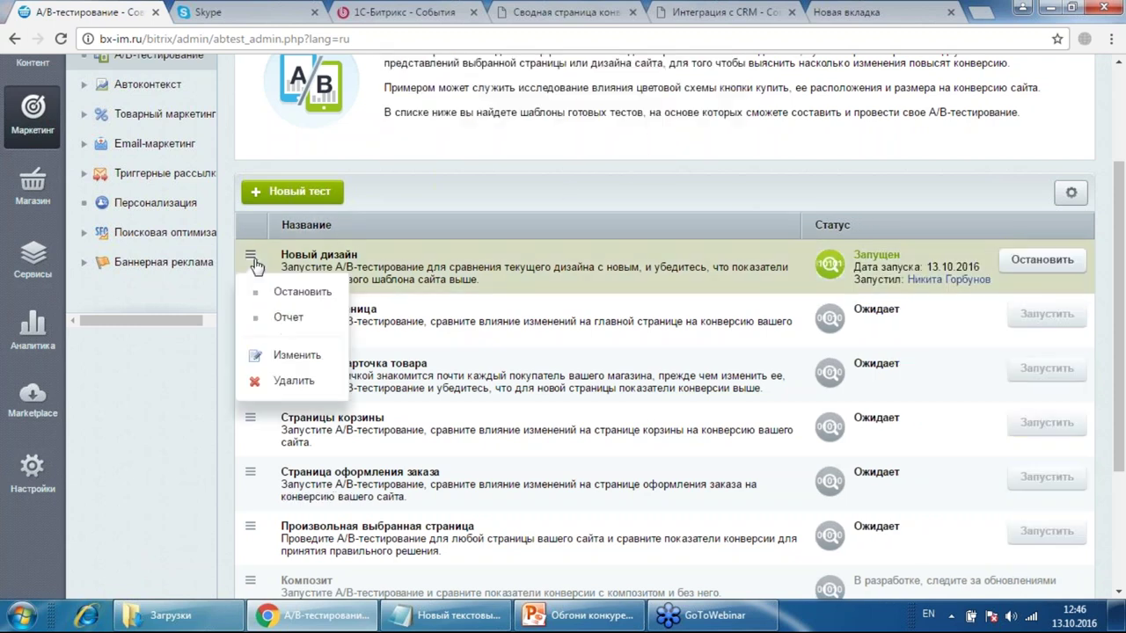
click(288, 319)
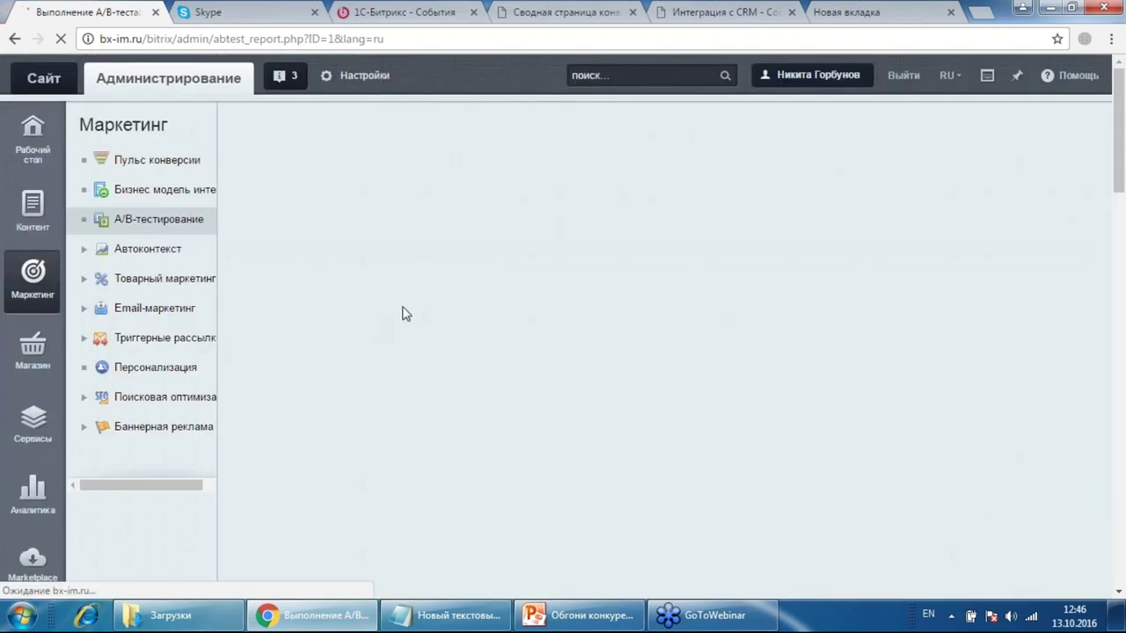
scroll(666, 247, down, 2)
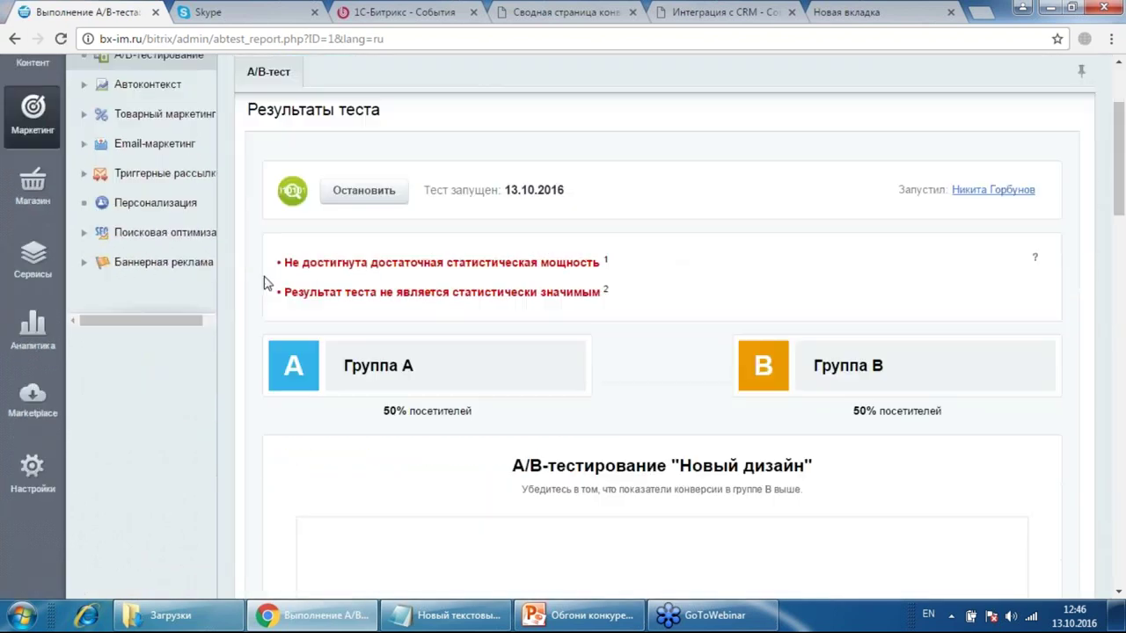
scroll(666, 352, down, 1)
scroll(666, 352, down, 10)
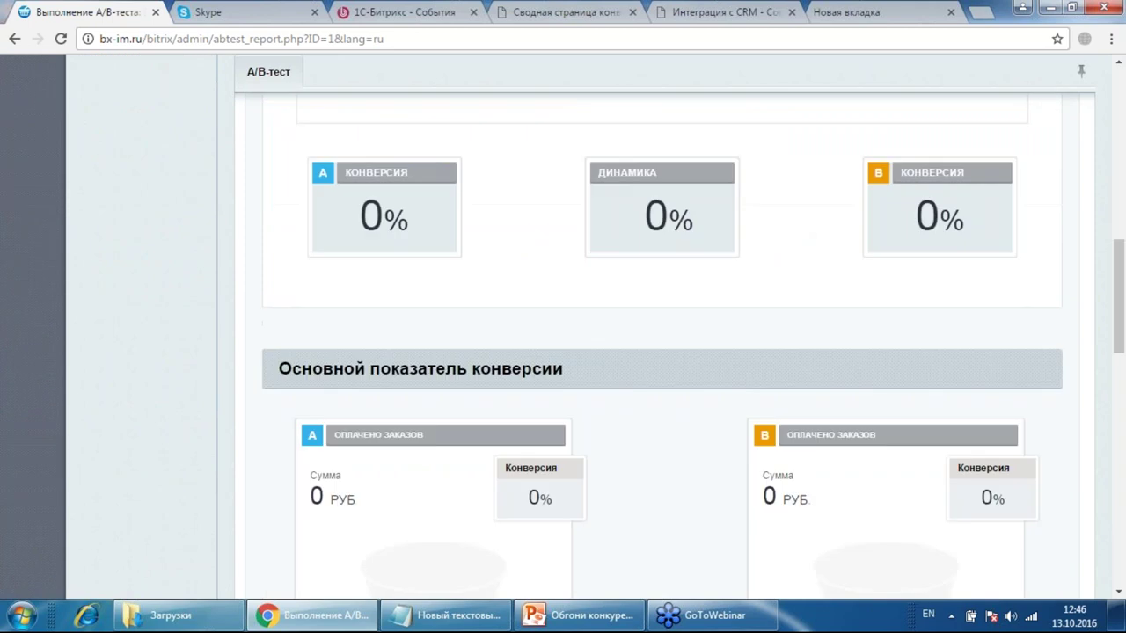
scroll(671, 234, down, 4)
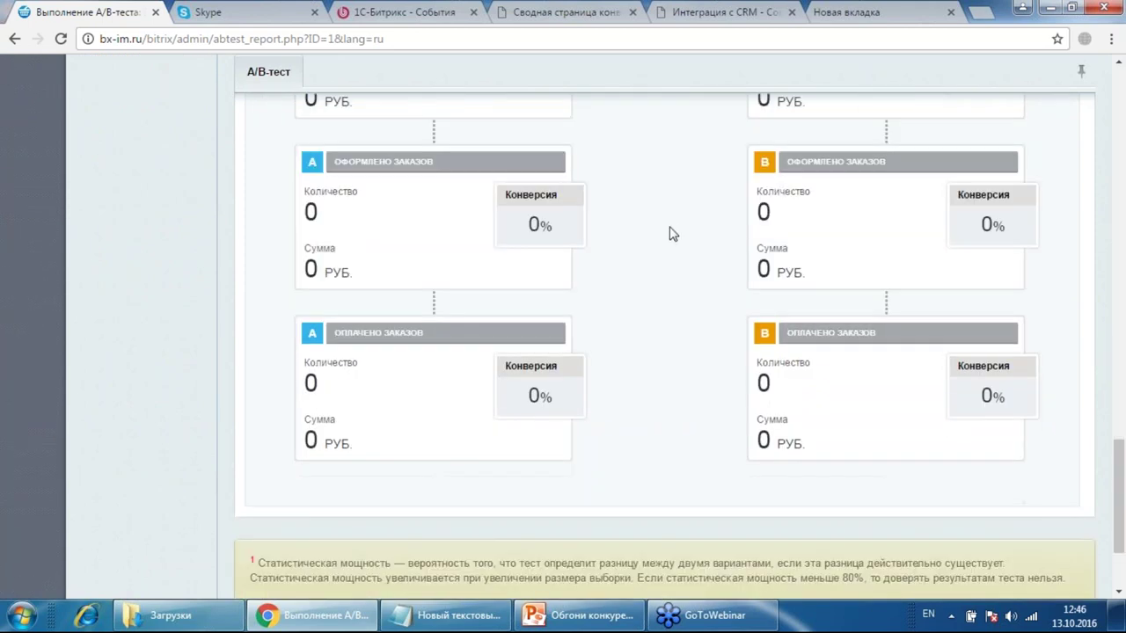
scroll(671, 234, down, 2)
scroll(669, 231, up, 15)
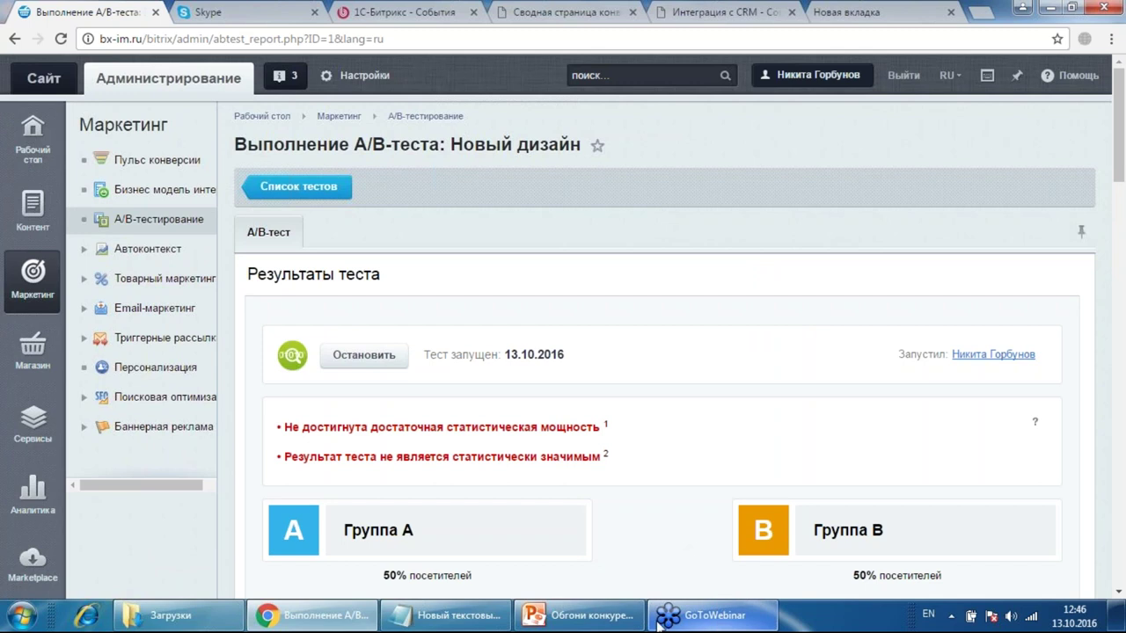
Present the 'E-mail маркетинг, триггерные рассылки' slide in PowerPoint, then return to the browser report
click(573, 620)
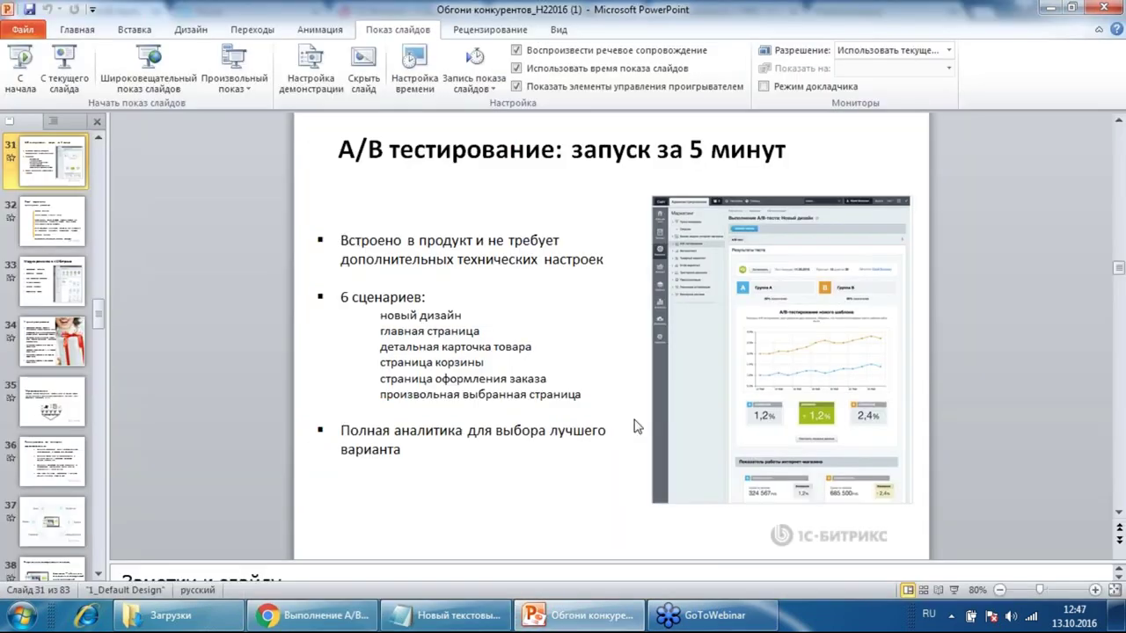
key(Page_Down)
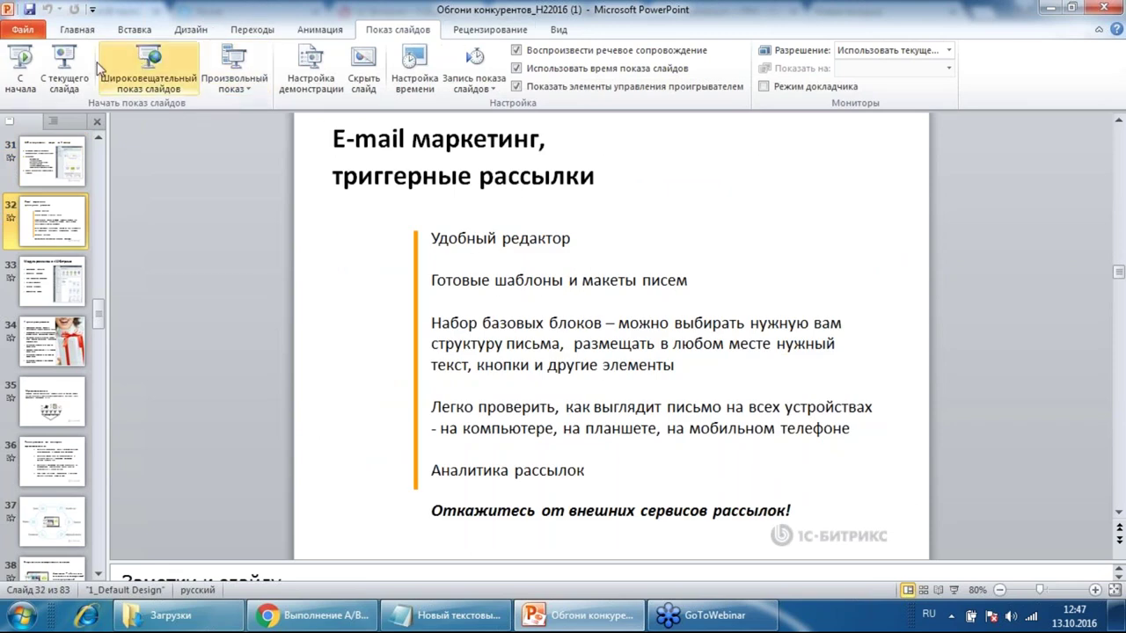
click(64, 66)
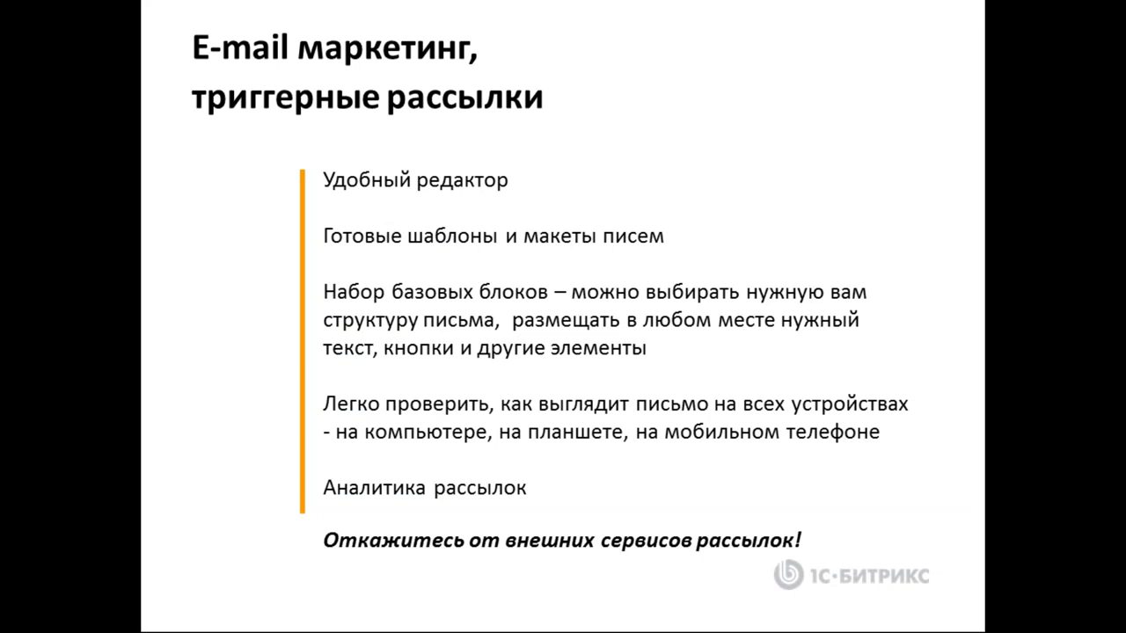
key(Escape)
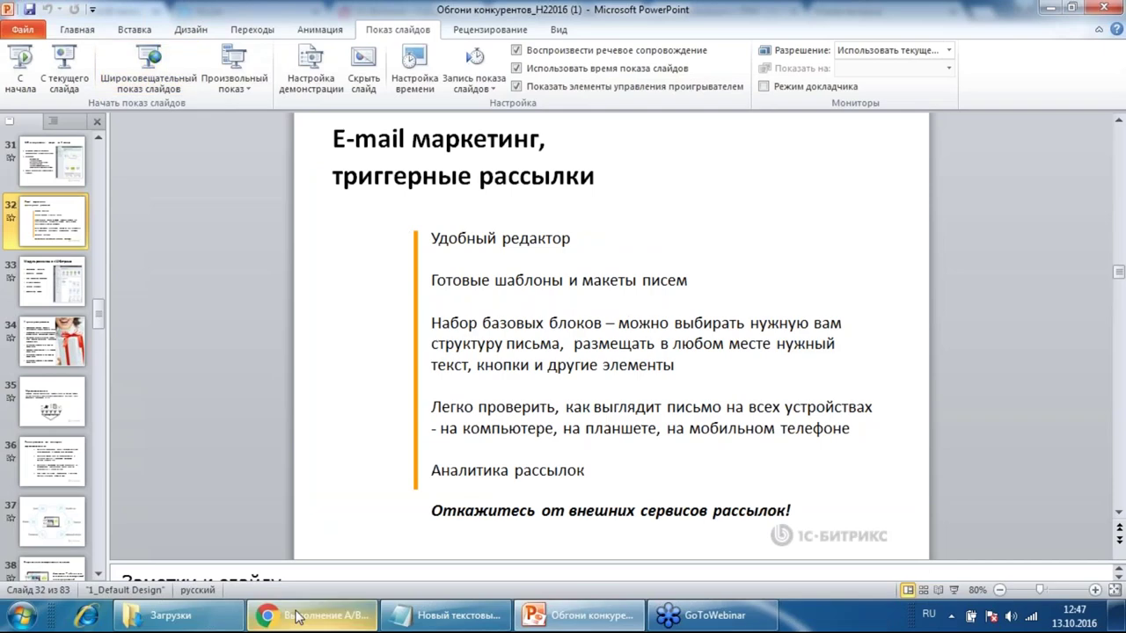
click(297, 618)
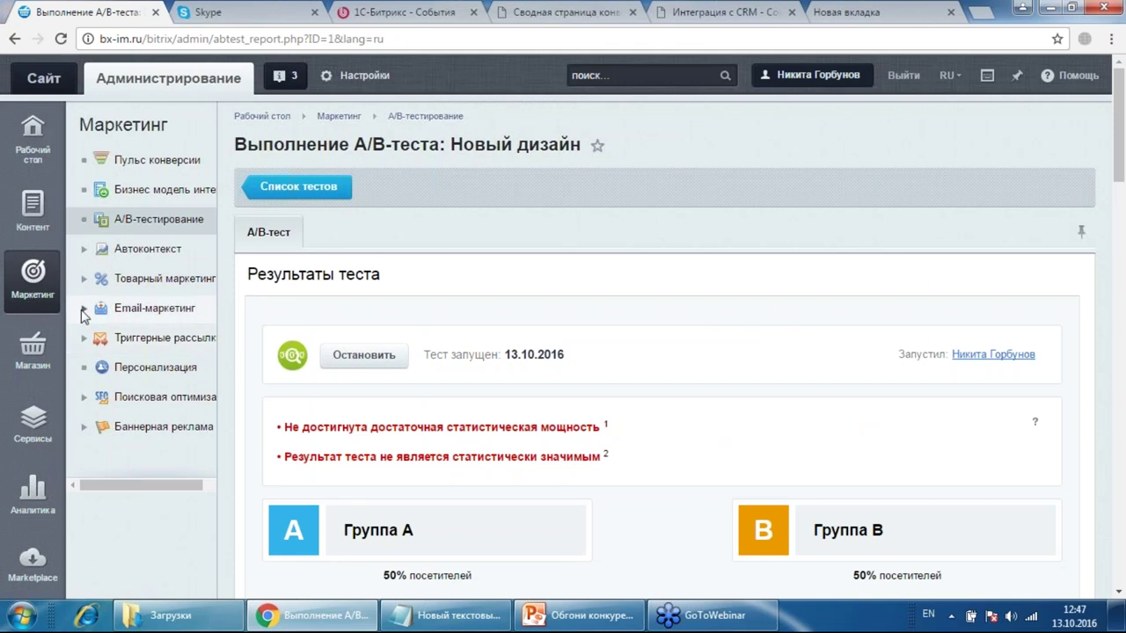
Open the Email-маркетинг mailing list and start the mailing wizard
click(83, 309)
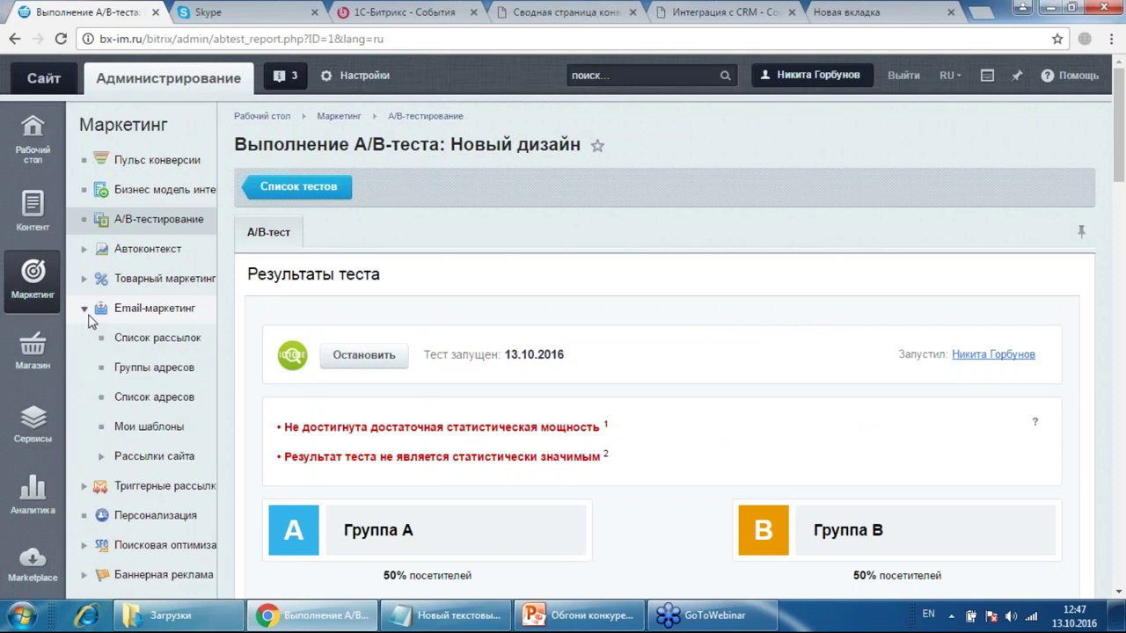
click(121, 348)
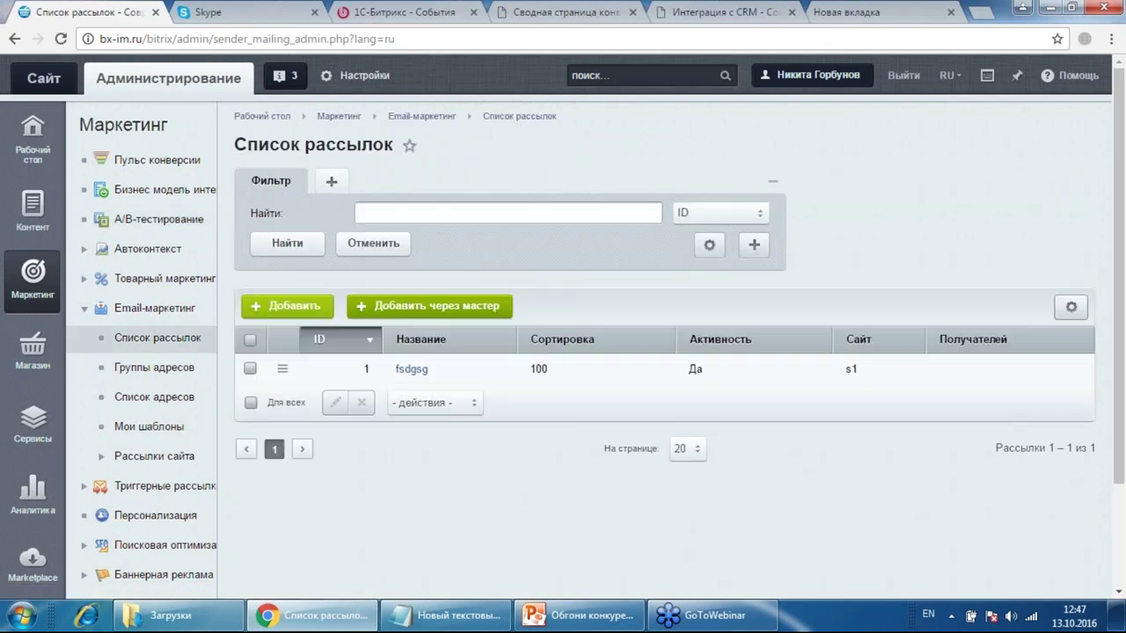
click(468, 313)
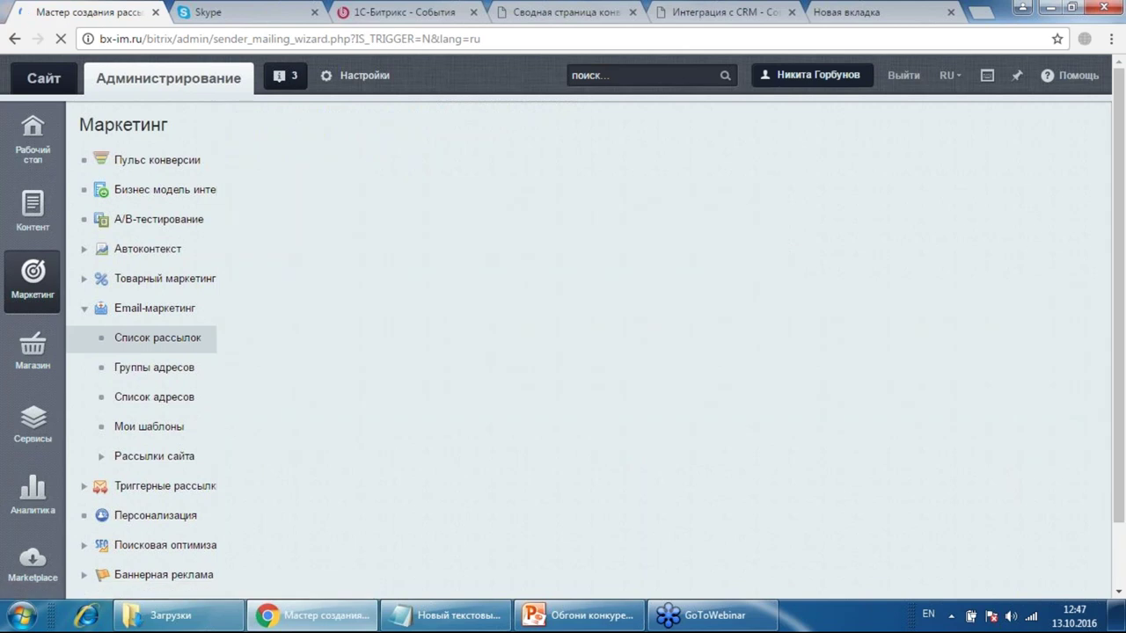
scroll(606, 306, down, 1)
scroll(606, 305, down, 1)
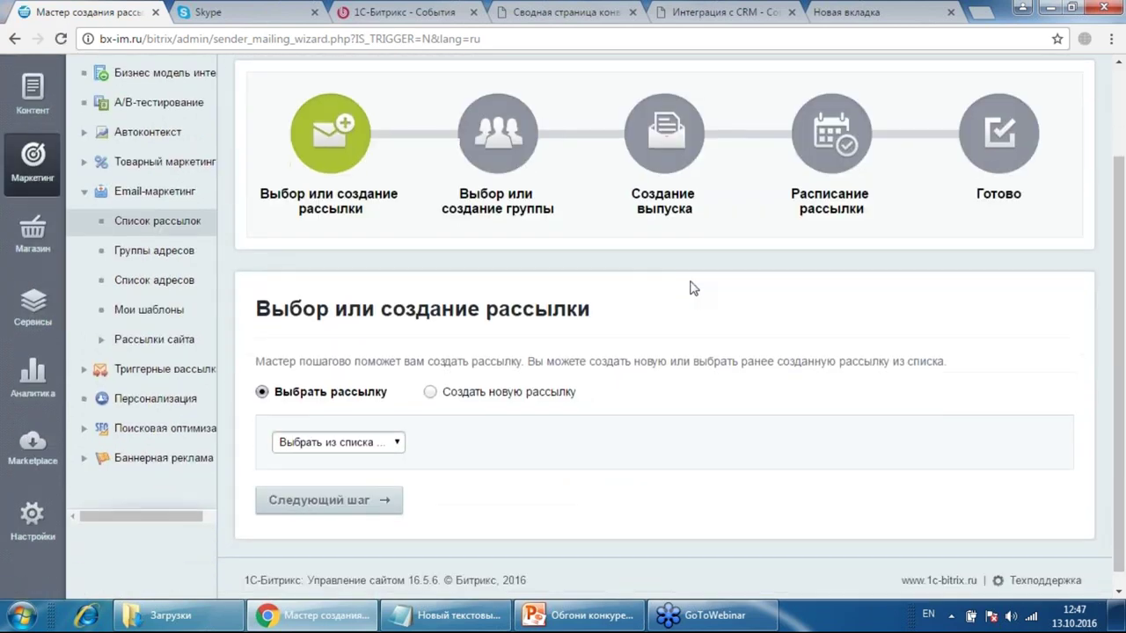
click(352, 429)
click(456, 429)
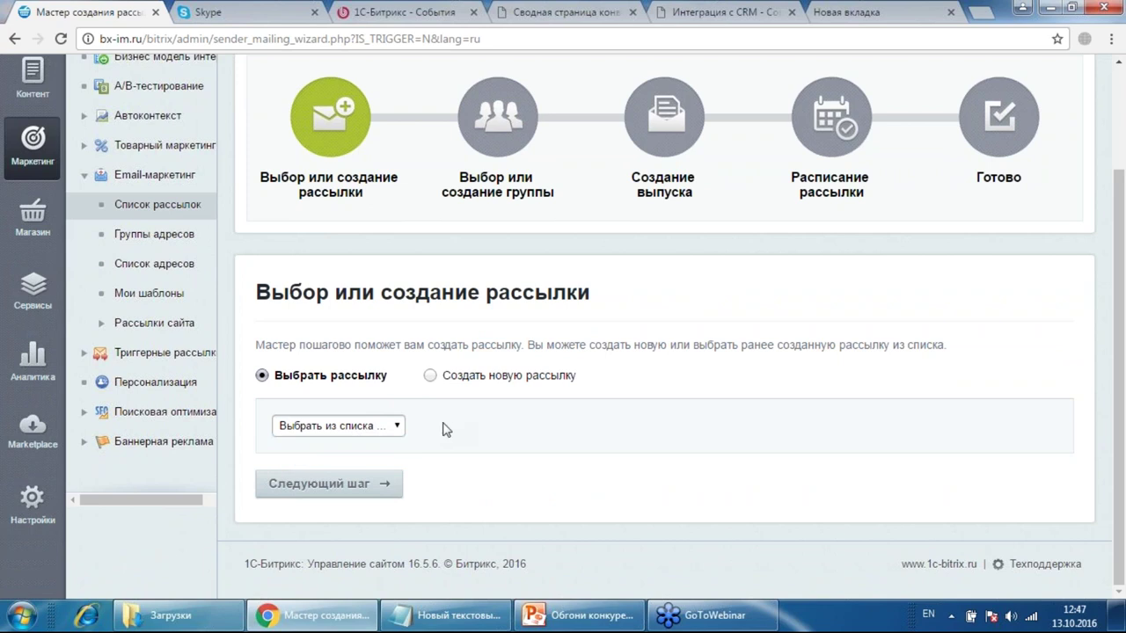
Create a new mailing named 'Рассылка новостей' with description 'выаав'
click(431, 376)
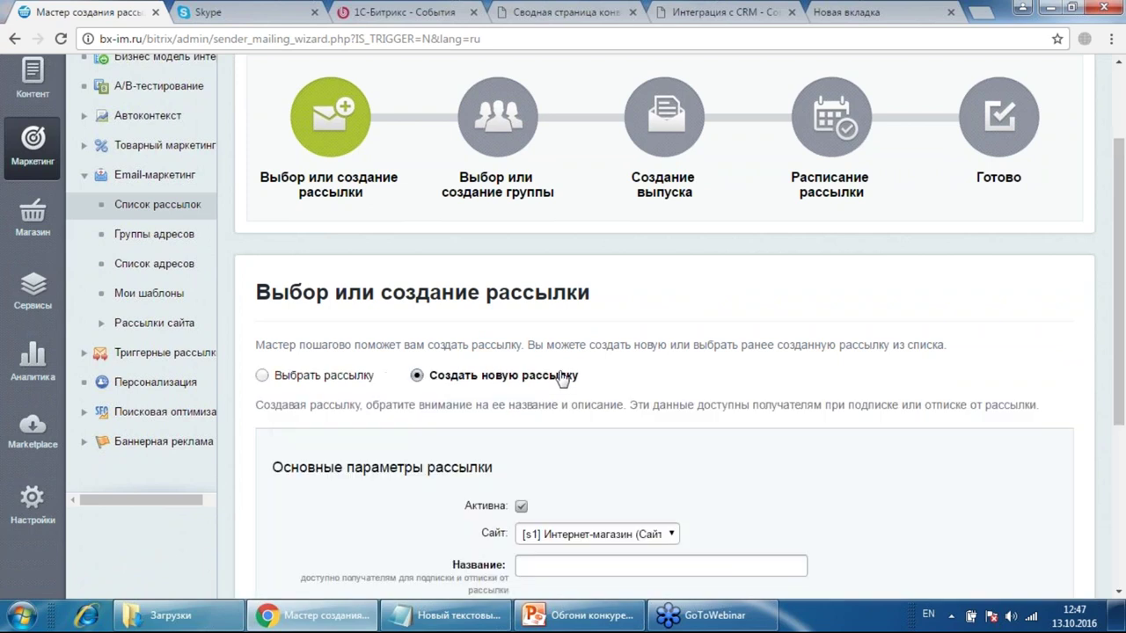
scroll(616, 369, down, 2)
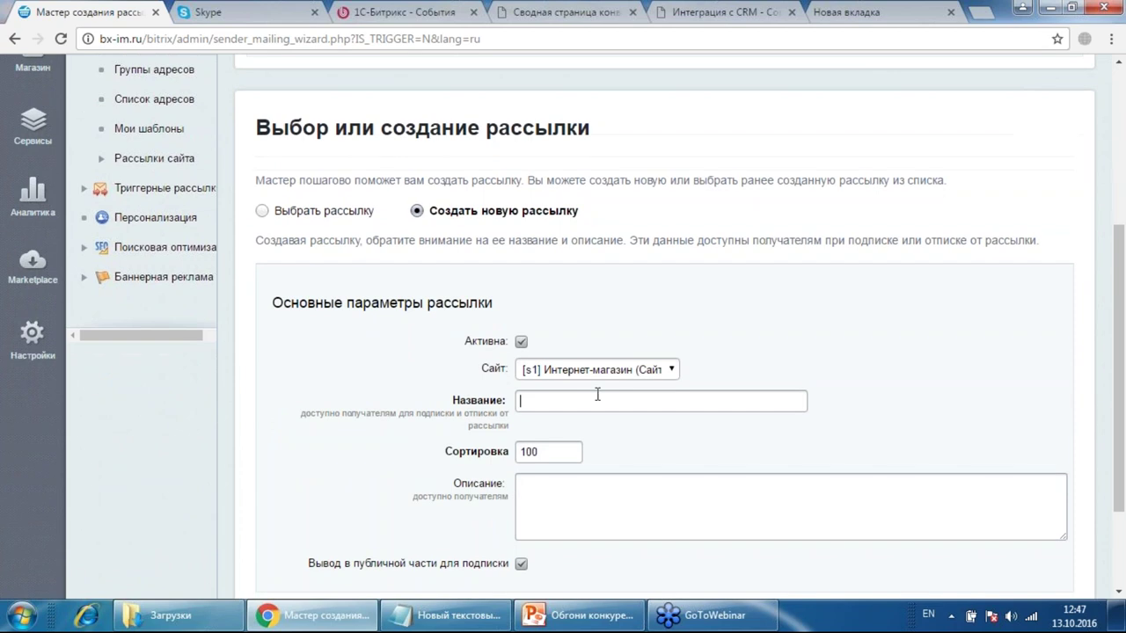
click(597, 395)
text(Нkj)
key(BackSpace)
key(BackSpace)
key(BackSpace)
key(alt+shift)
text(Рассылка новосте)
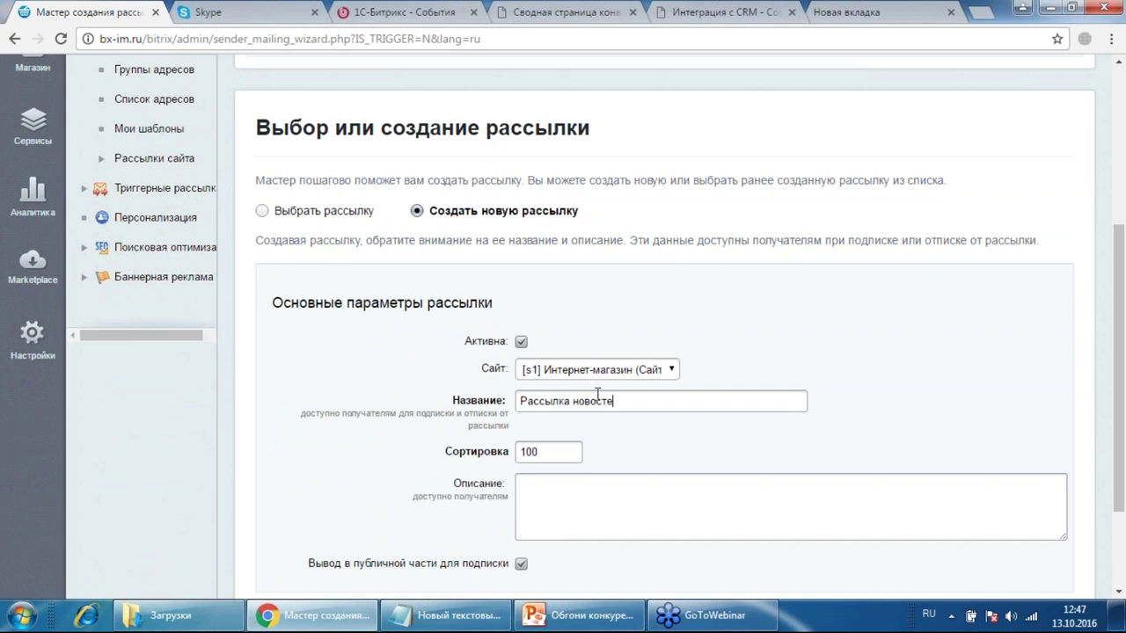
text(й)
scroll(628, 277, down, 1)
click(597, 424)
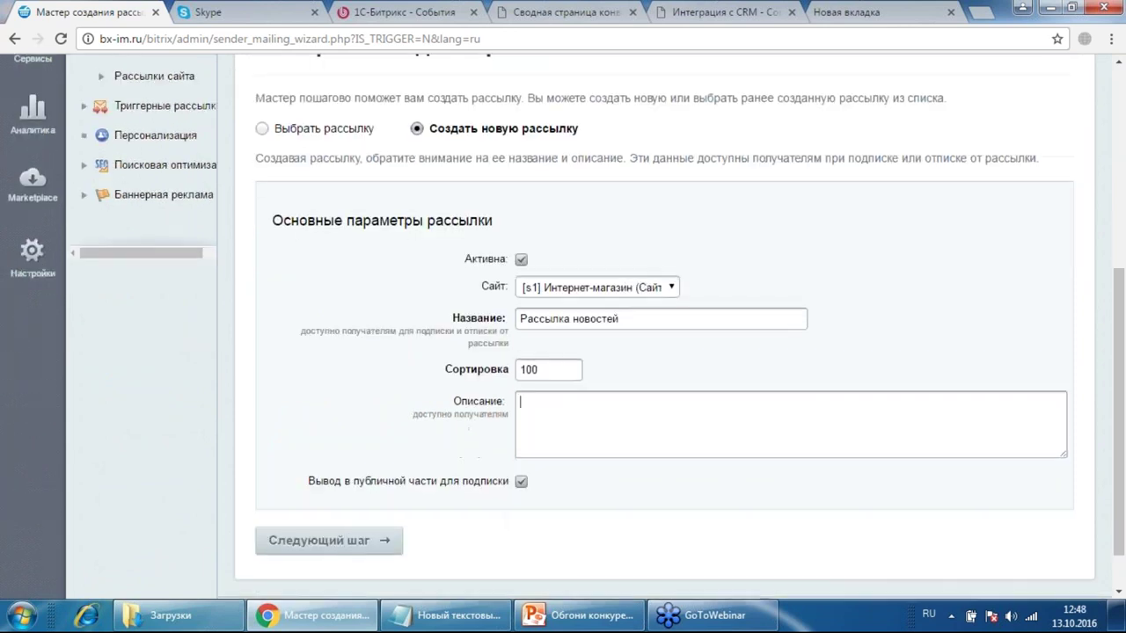
text(выаав)
scroll(563, 352, up, 5)
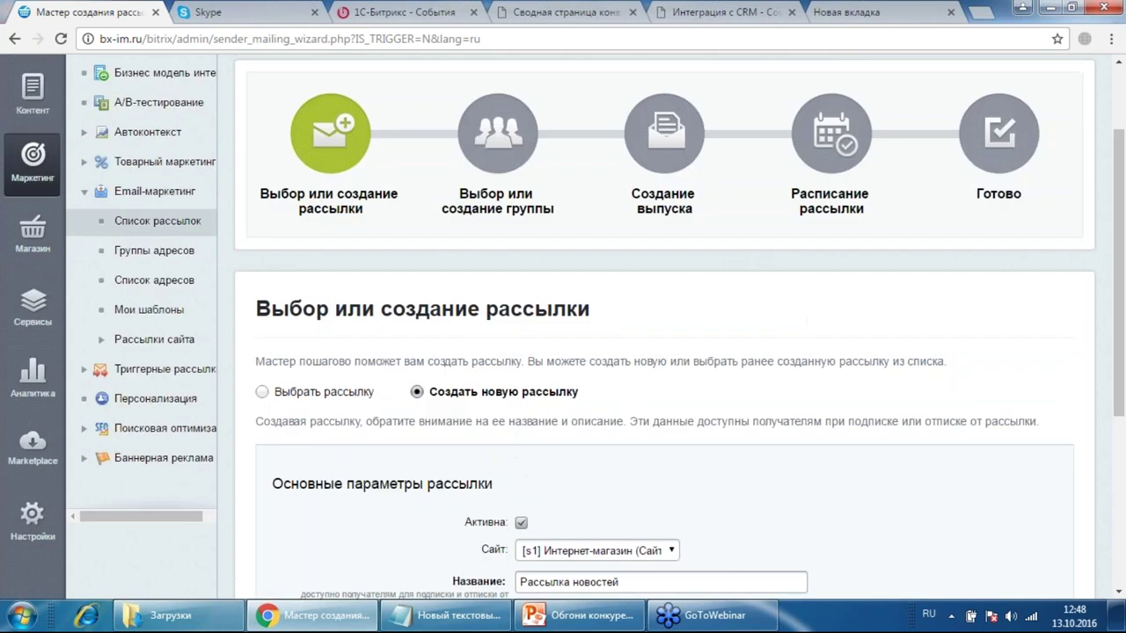
View the store's public home page in a new tab, then return to the wizard tab
right_click(40, 77)
click(82, 91)
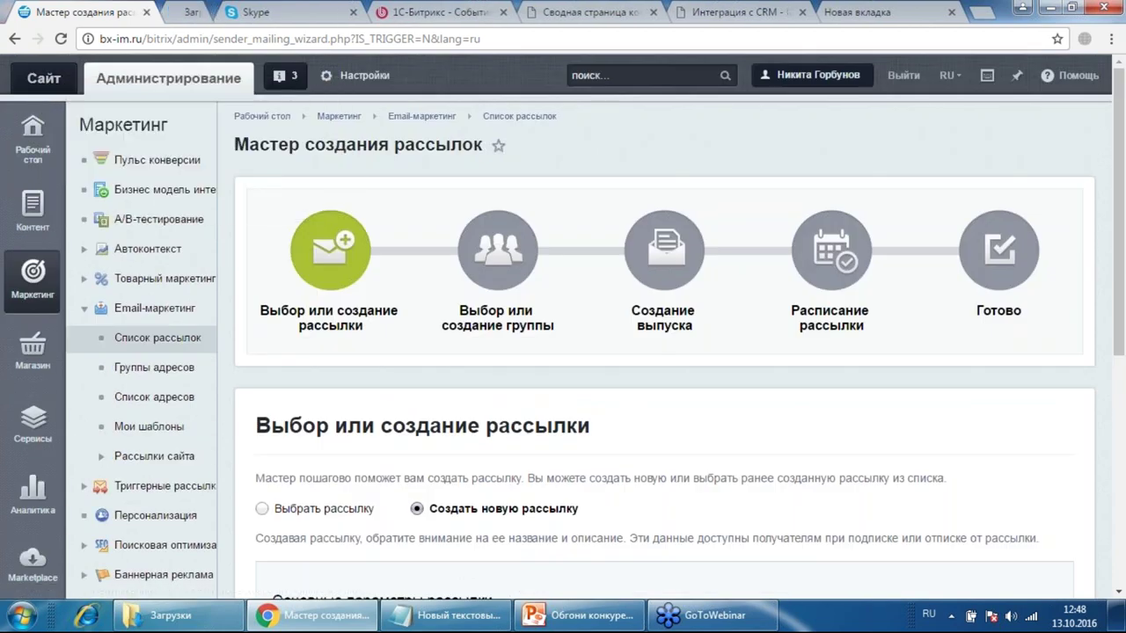
key(ctrl+Tab)
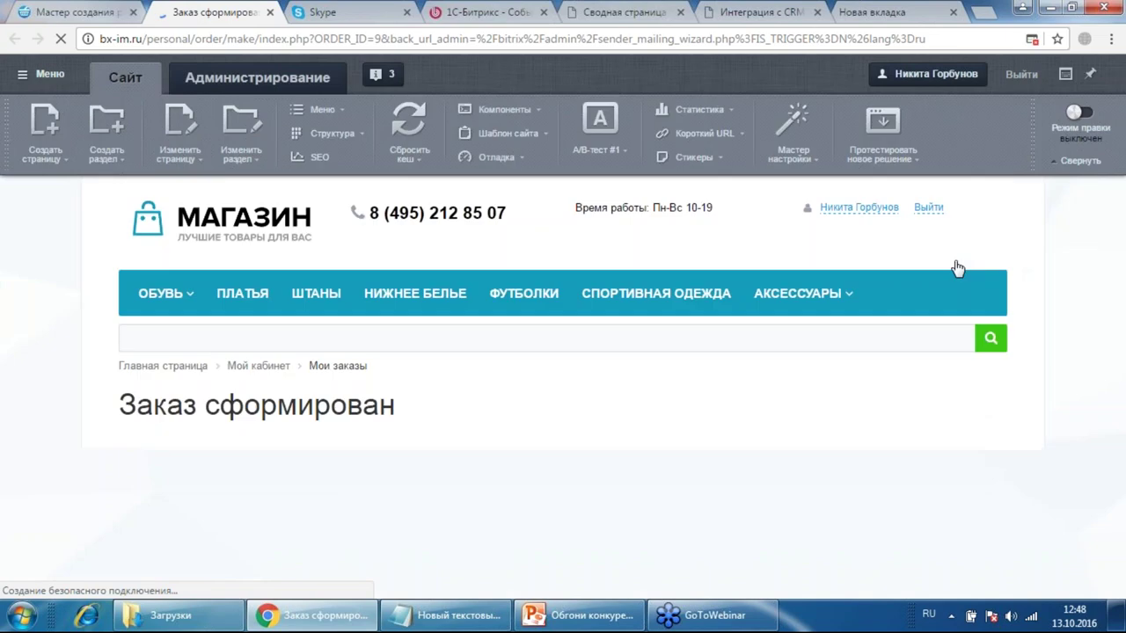
click(688, 273)
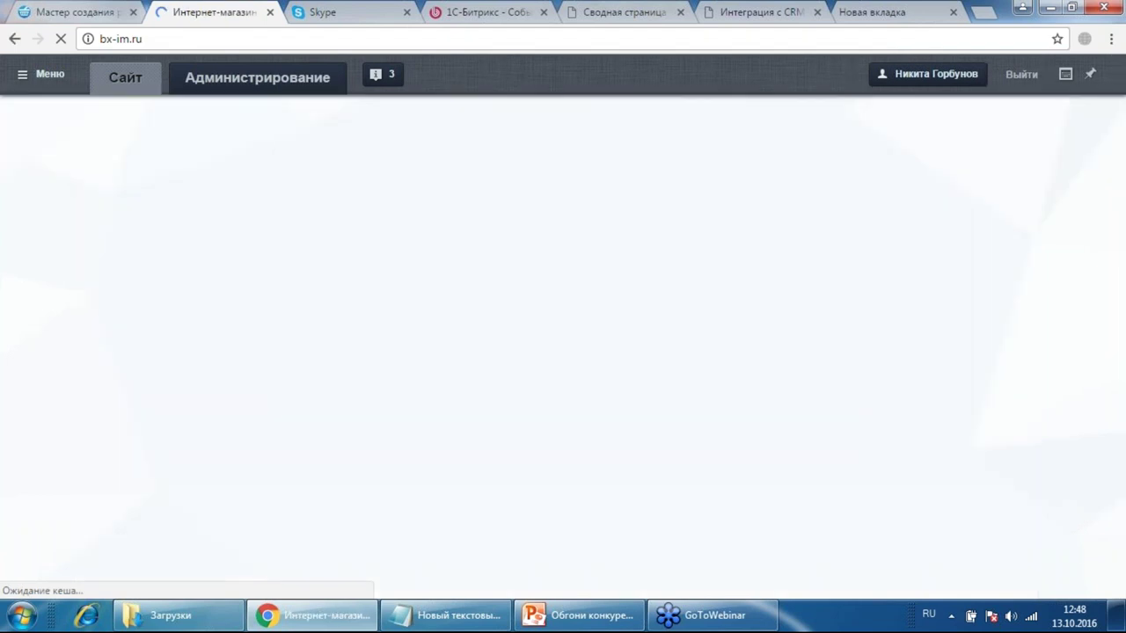
scroll(1055, 305, down, 3)
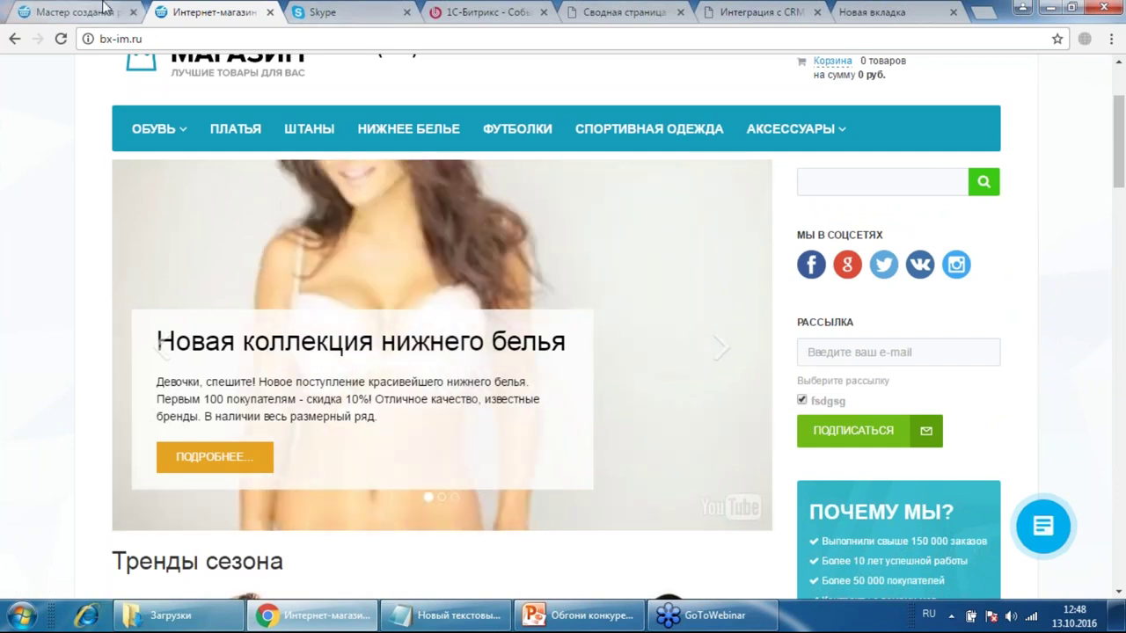
key(ctrl+shift+Tab)
scroll(594, 208, down, 5)
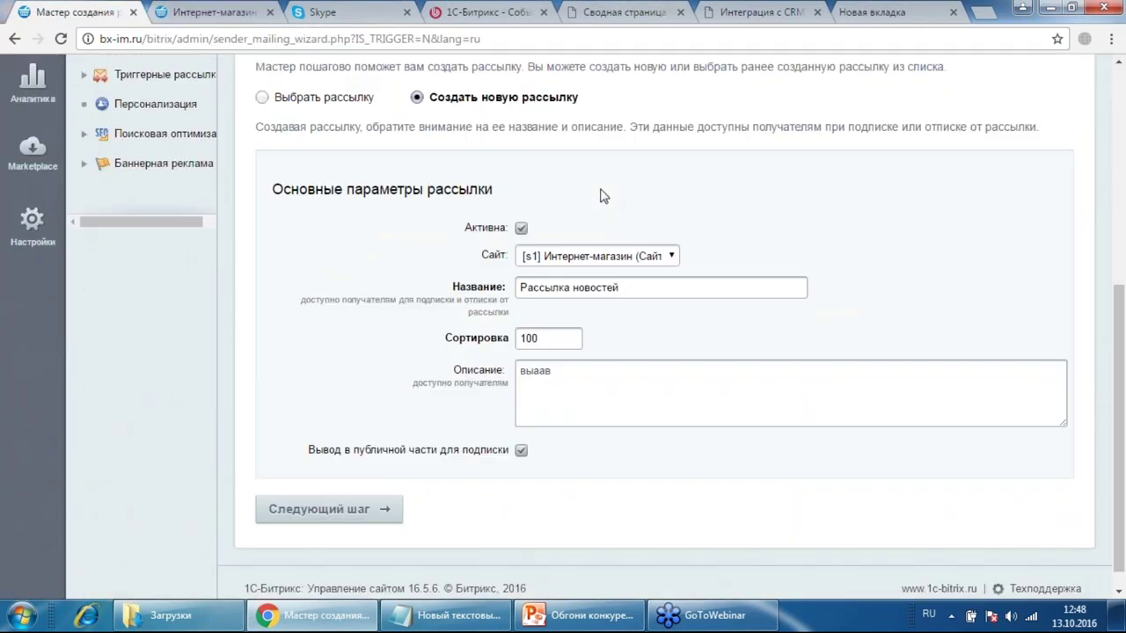
On the recipient step, add the sdfsdf (1) address group to the selected groups
click(352, 485)
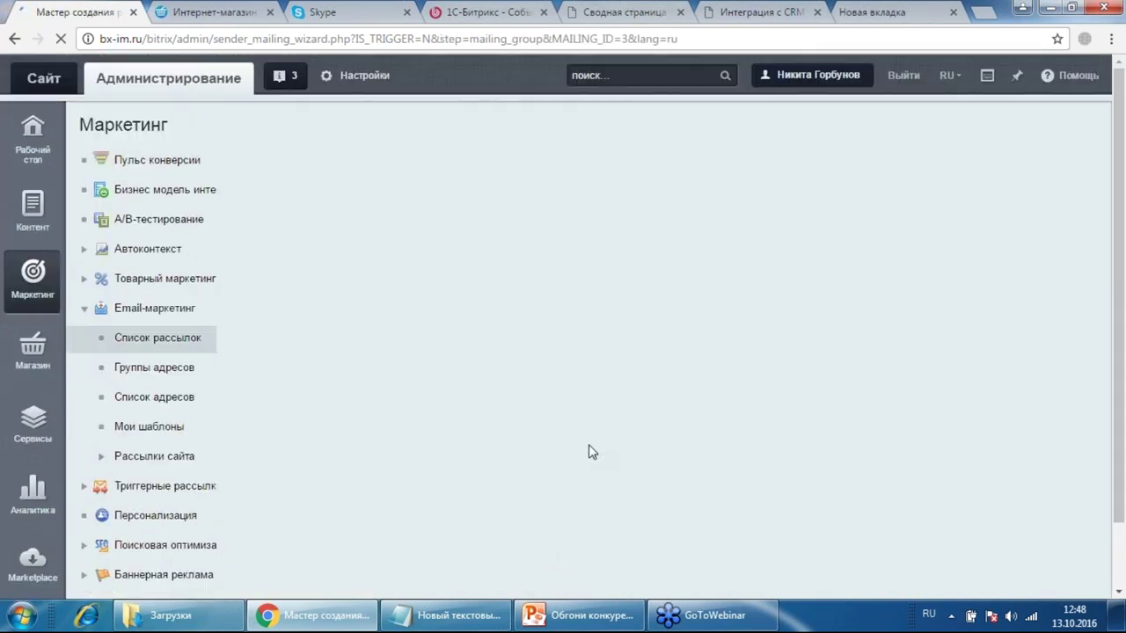
scroll(687, 351, down, 1)
scroll(687, 339, down, 4)
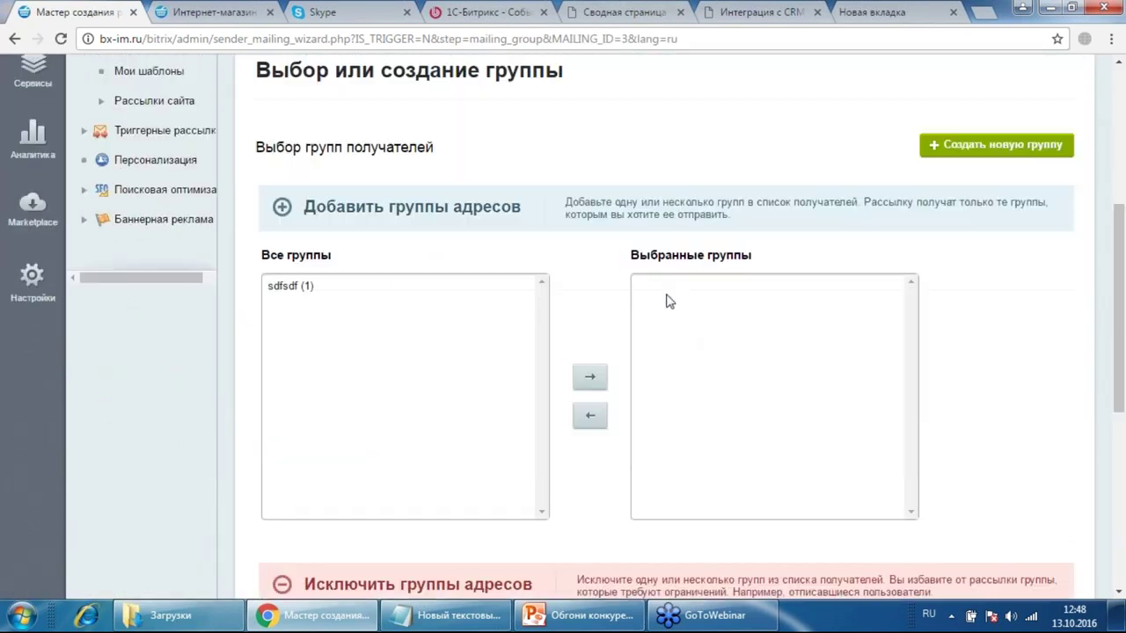
scroll(669, 302, up, 2)
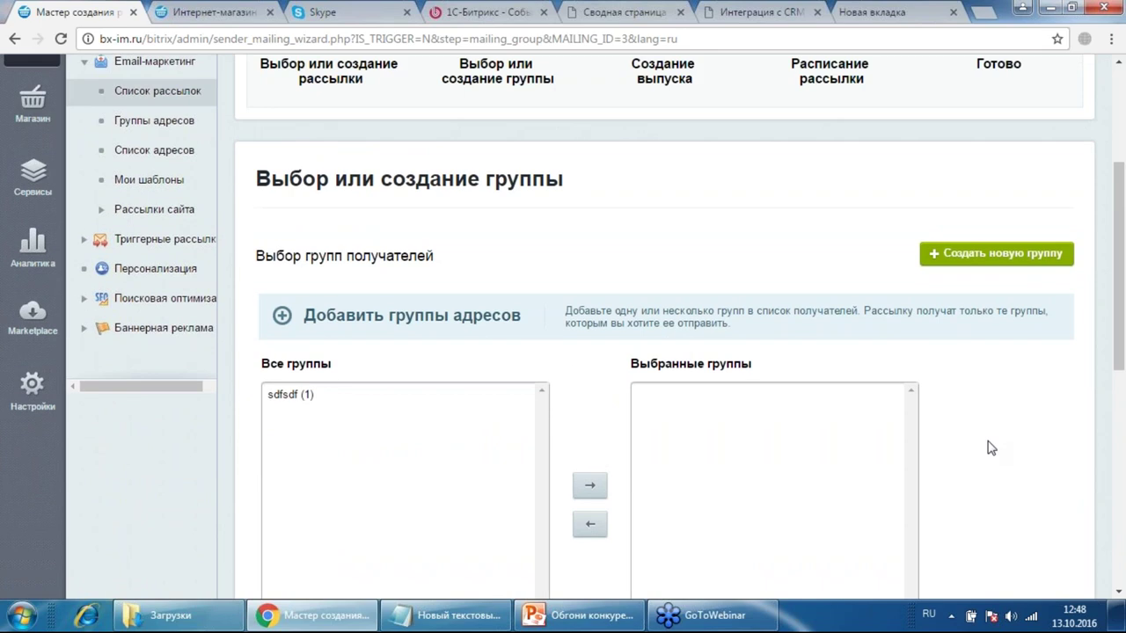
scroll(985, 440, down, 1)
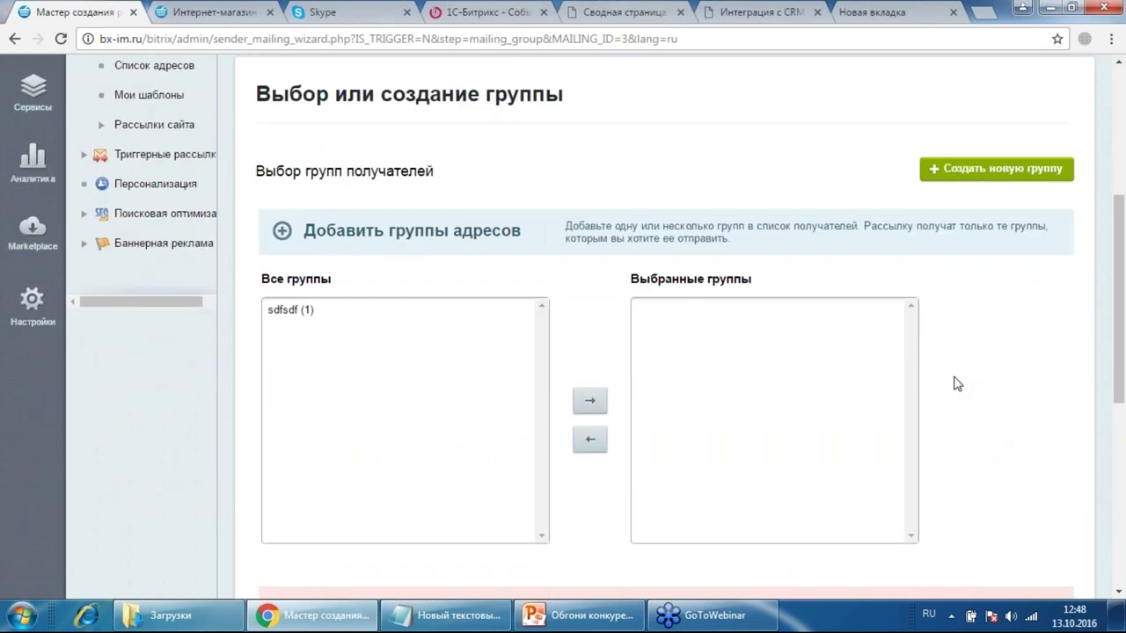
scroll(955, 382, down, 3)
scroll(954, 394, up, 3)
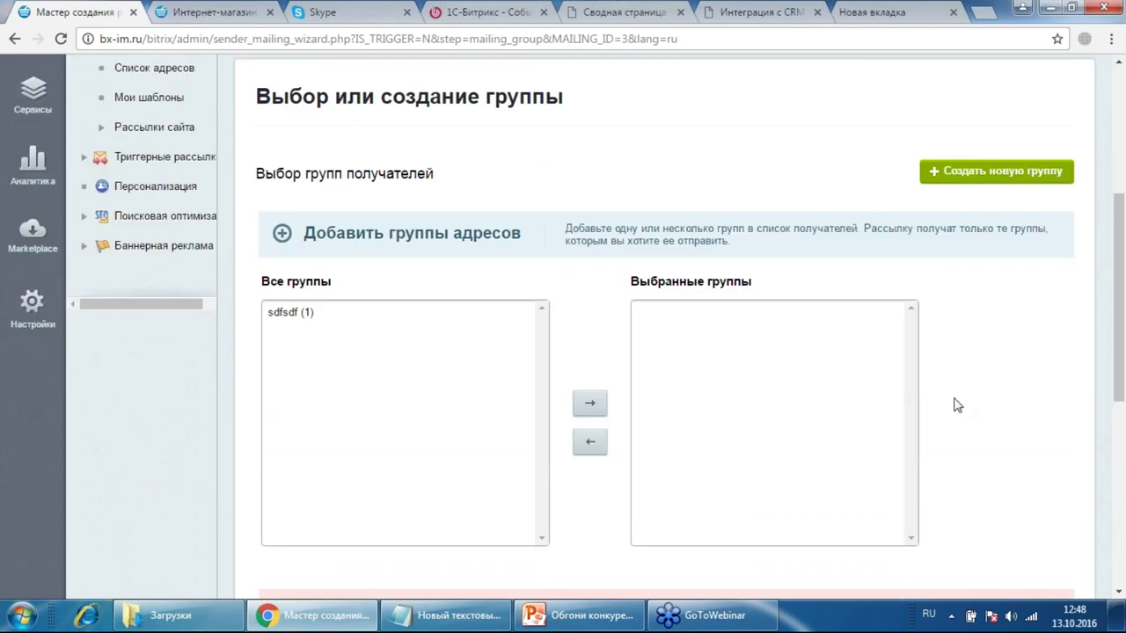
scroll(958, 404, down, 1)
click(336, 235)
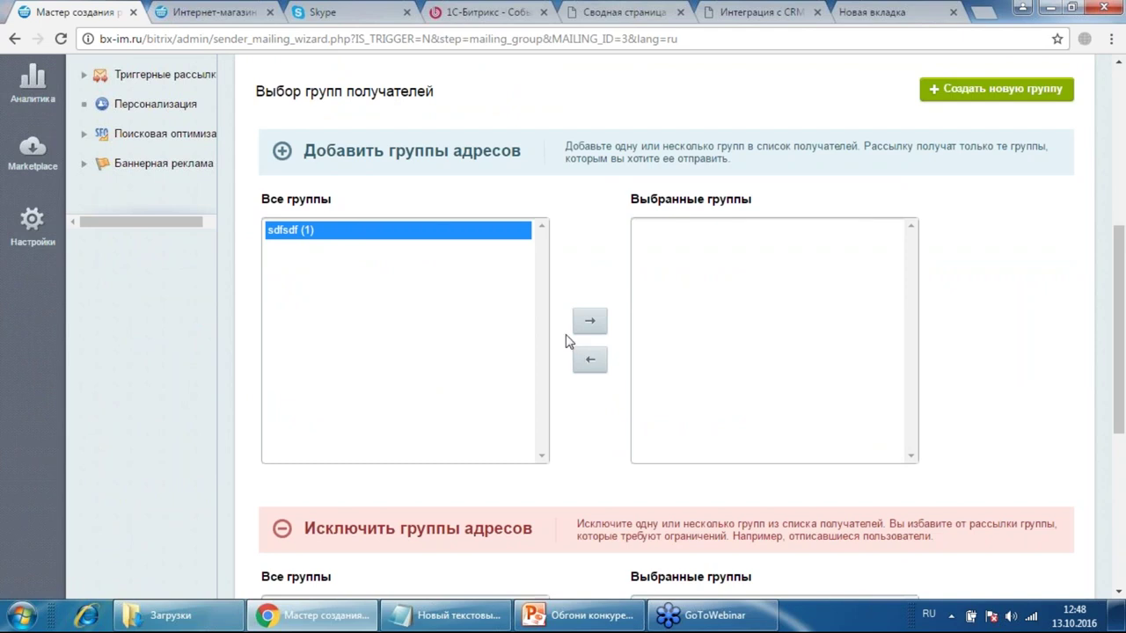
scroll(573, 339, down, 3)
scroll(572, 339, up, 3)
click(589, 320)
Advance the wizard to the Создание выпуска step
scroll(581, 325, down, 5)
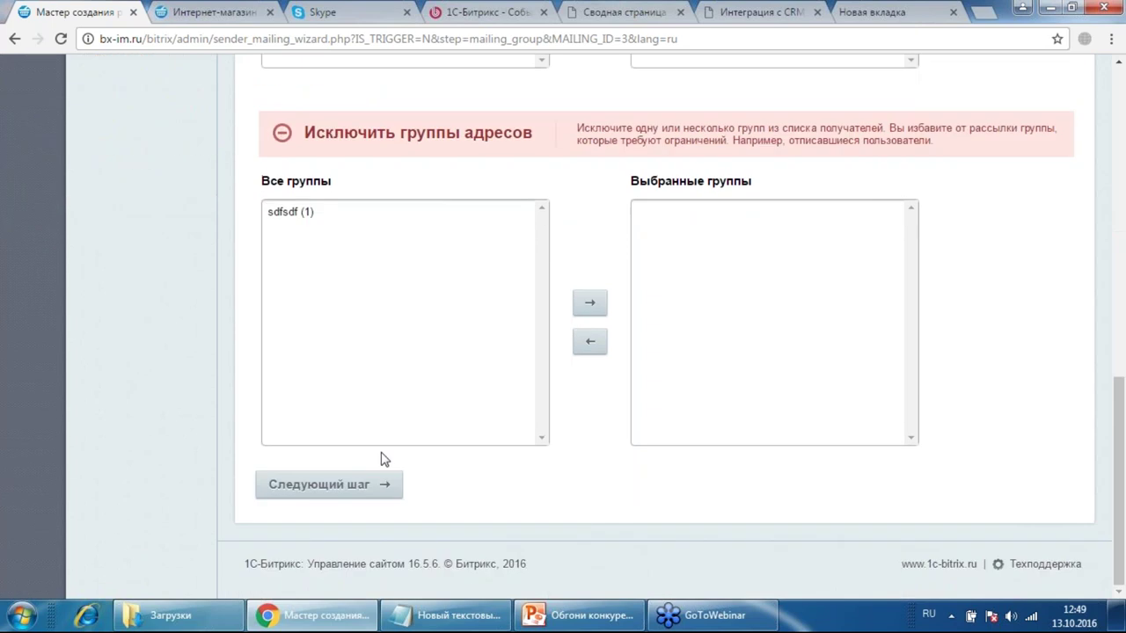
click(389, 492)
click(380, 491)
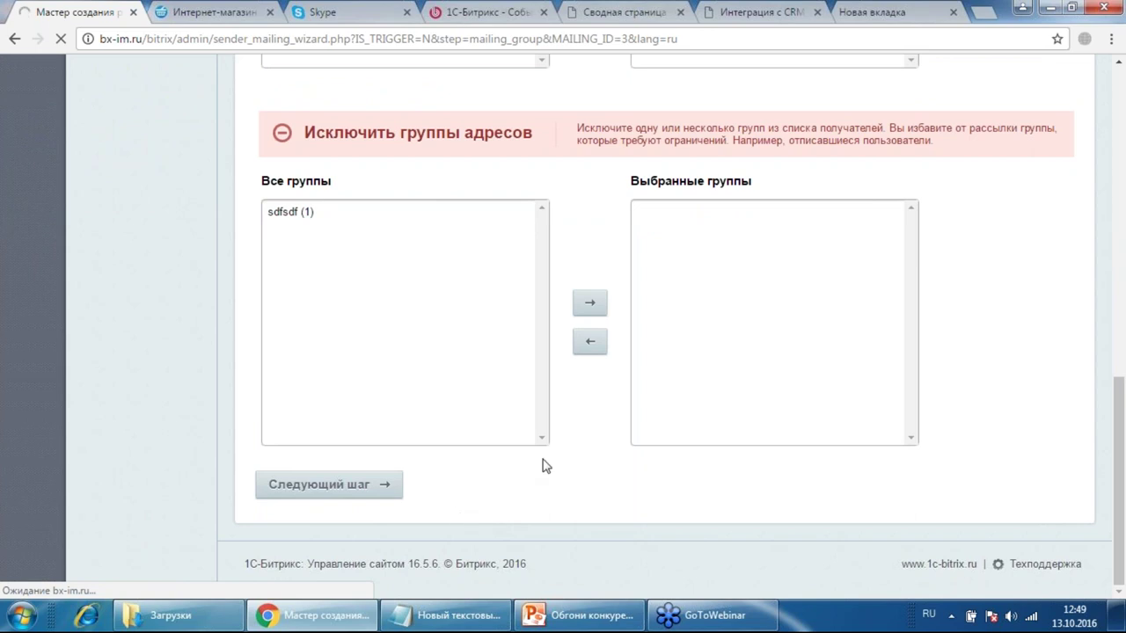
scroll(543, 463, up, 5)
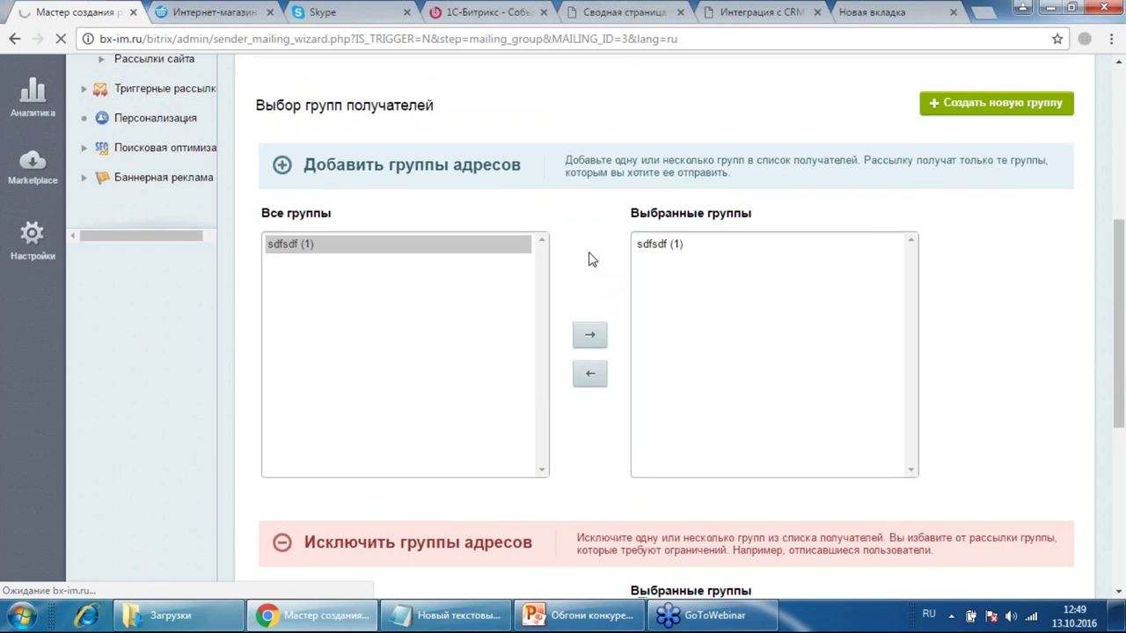
scroll(475, 327, down, 5)
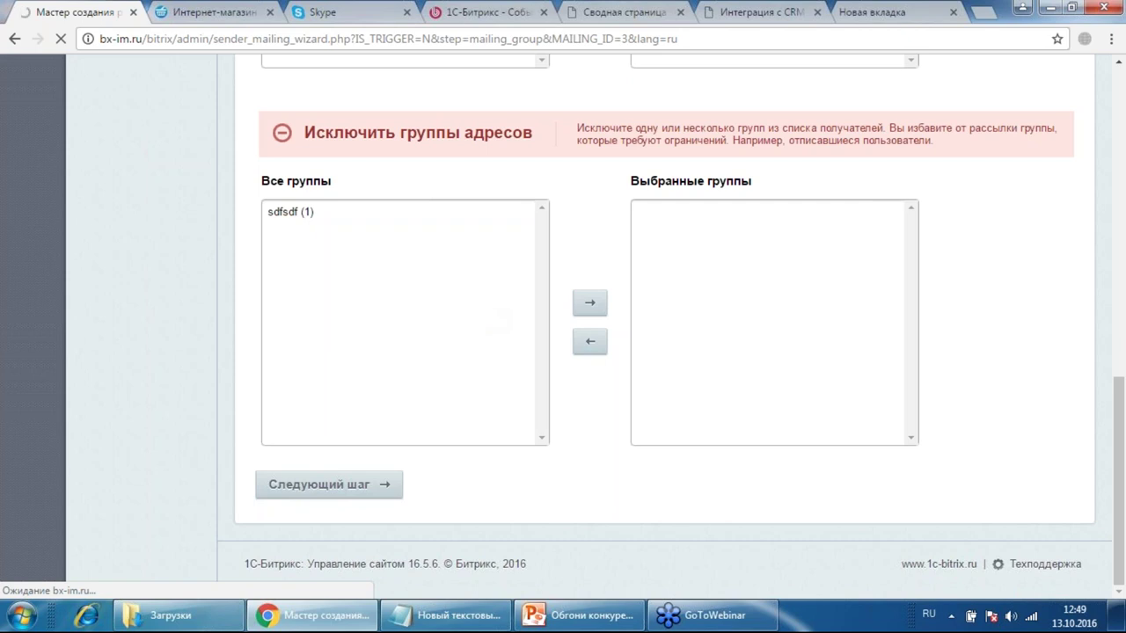
mouse_move(217, 215)
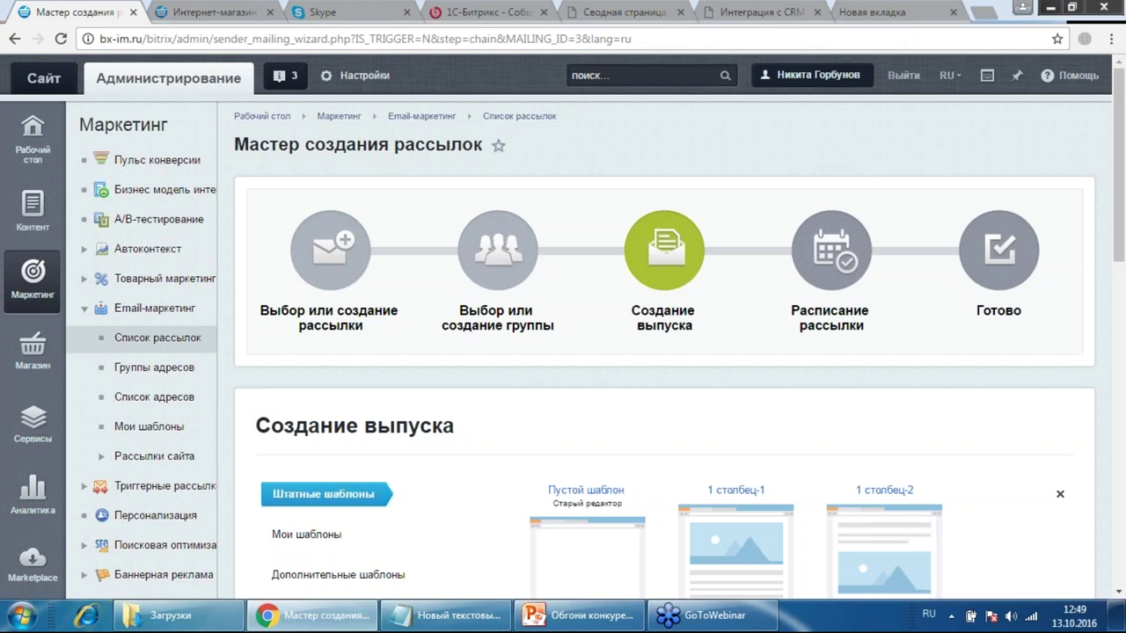
Browse the own, additional and design-theme template tabs, returning to Штатные шаблоны
scroll(799, 133, down, 1)
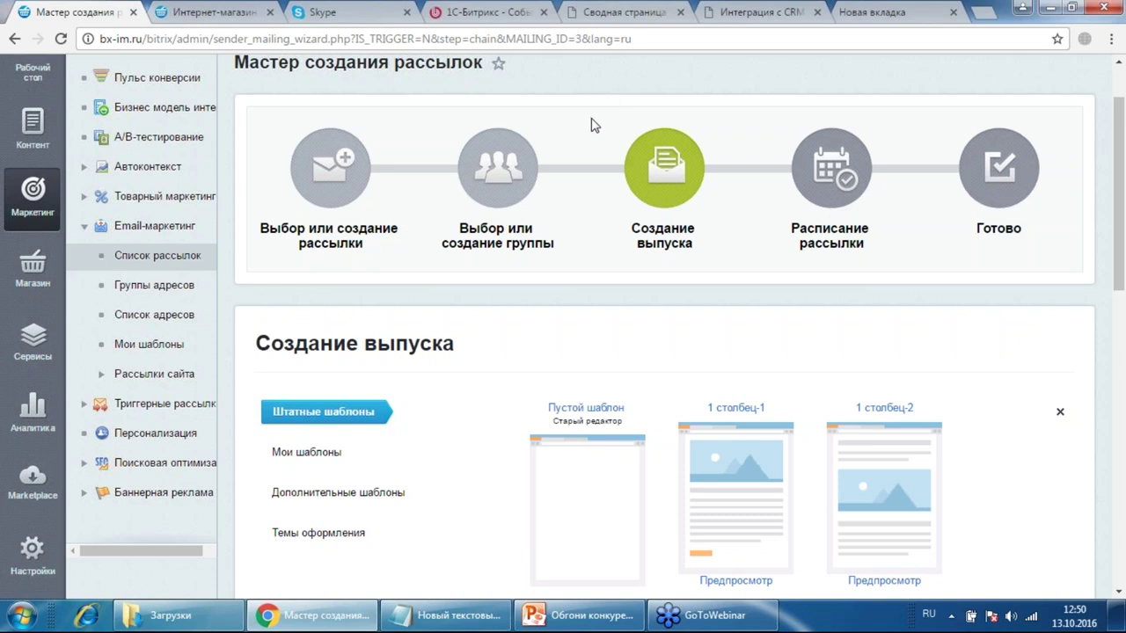
scroll(595, 120, down, 1)
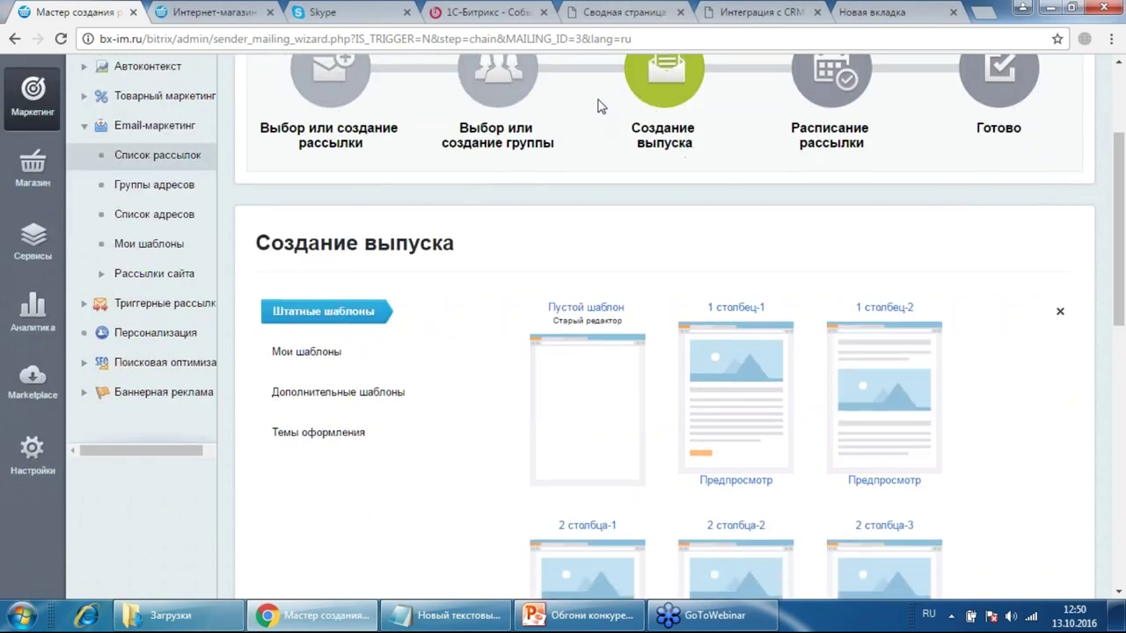
scroll(595, 121, up, 1)
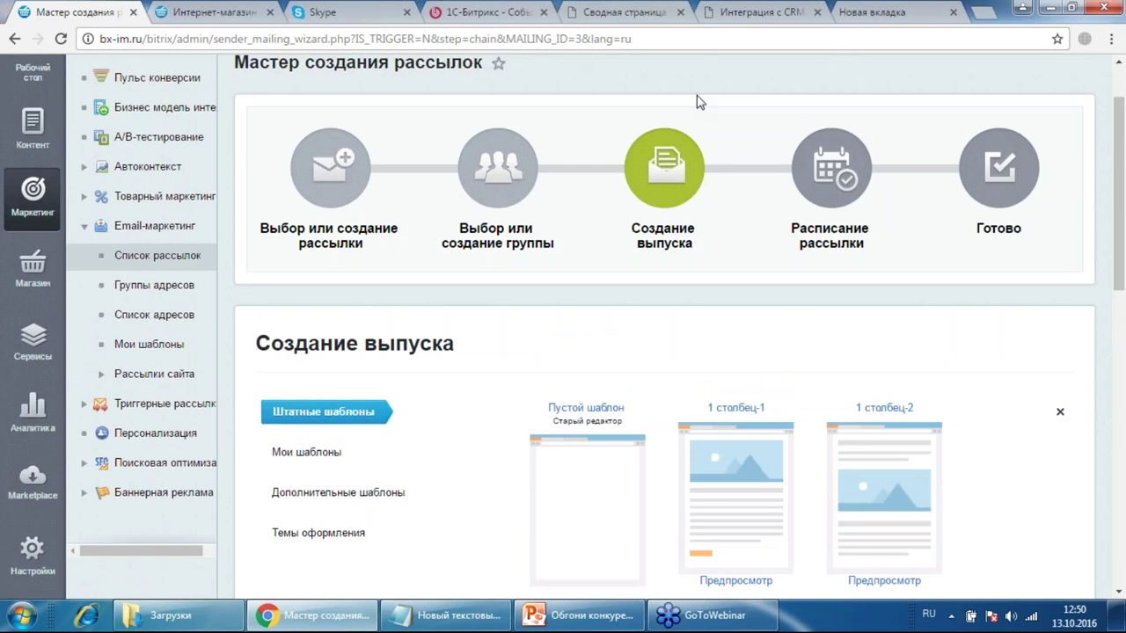
scroll(698, 103, down, 2)
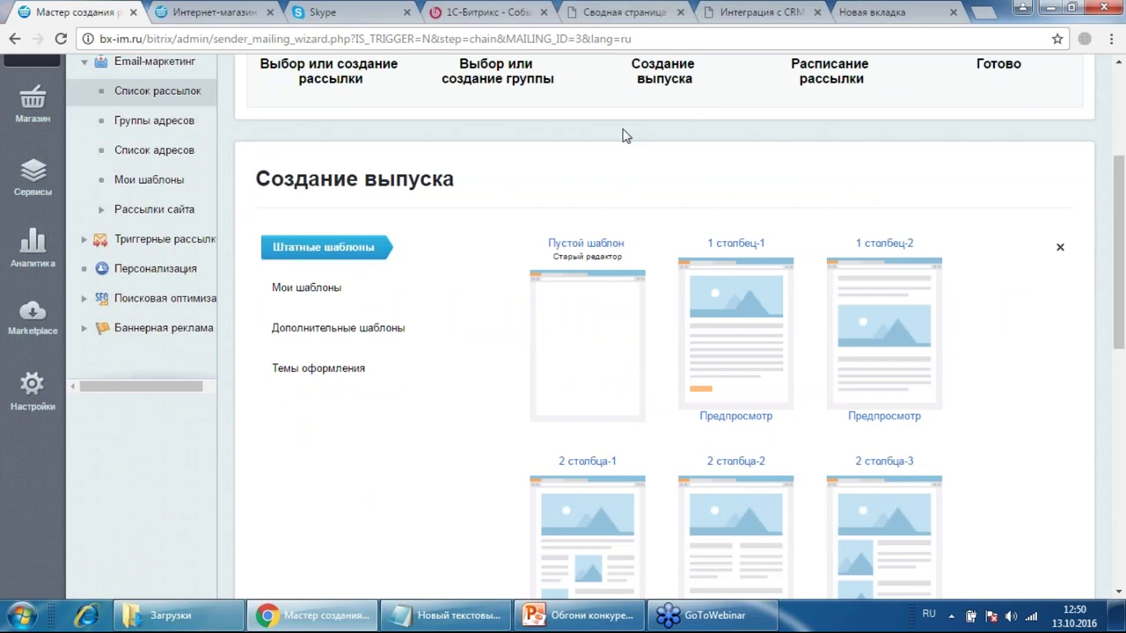
scroll(516, 219, down, 1)
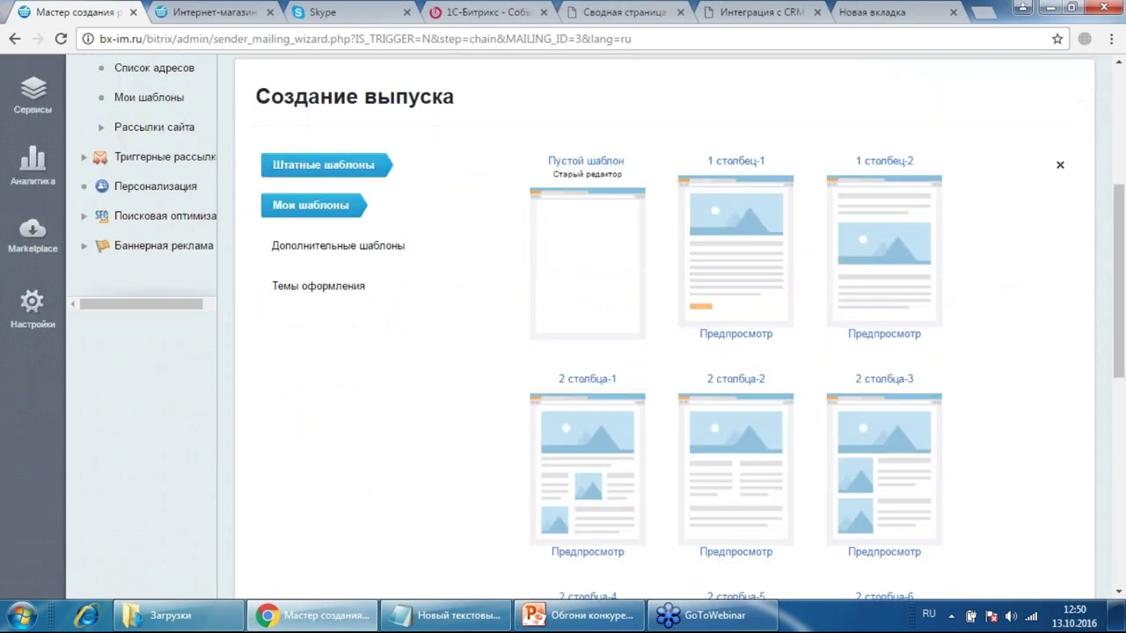
click(394, 213)
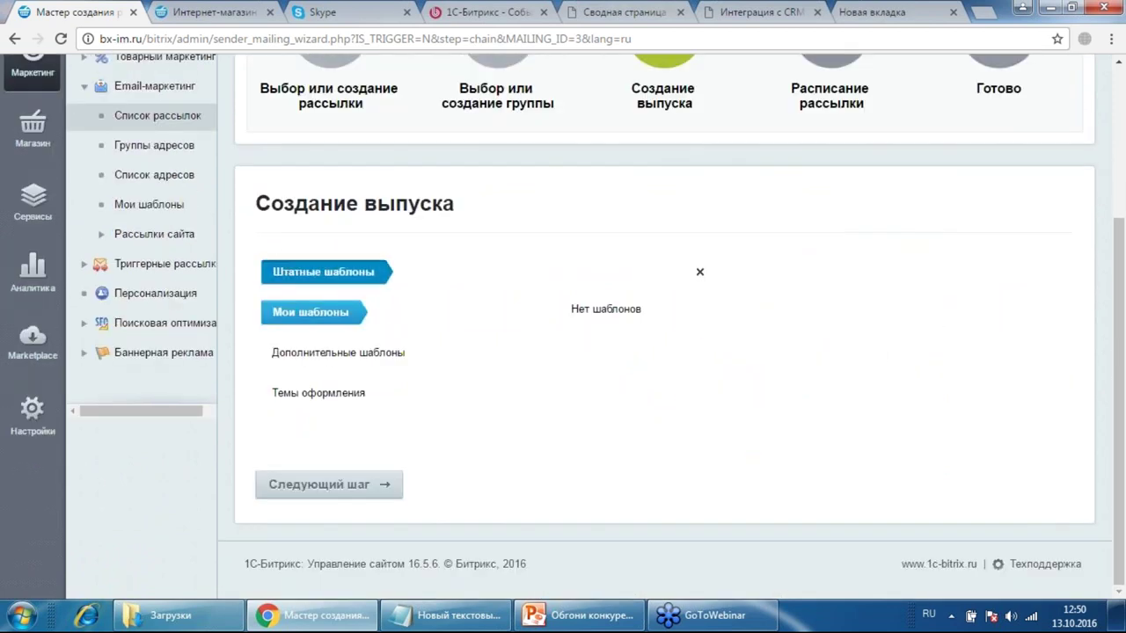
click(321, 272)
click(370, 354)
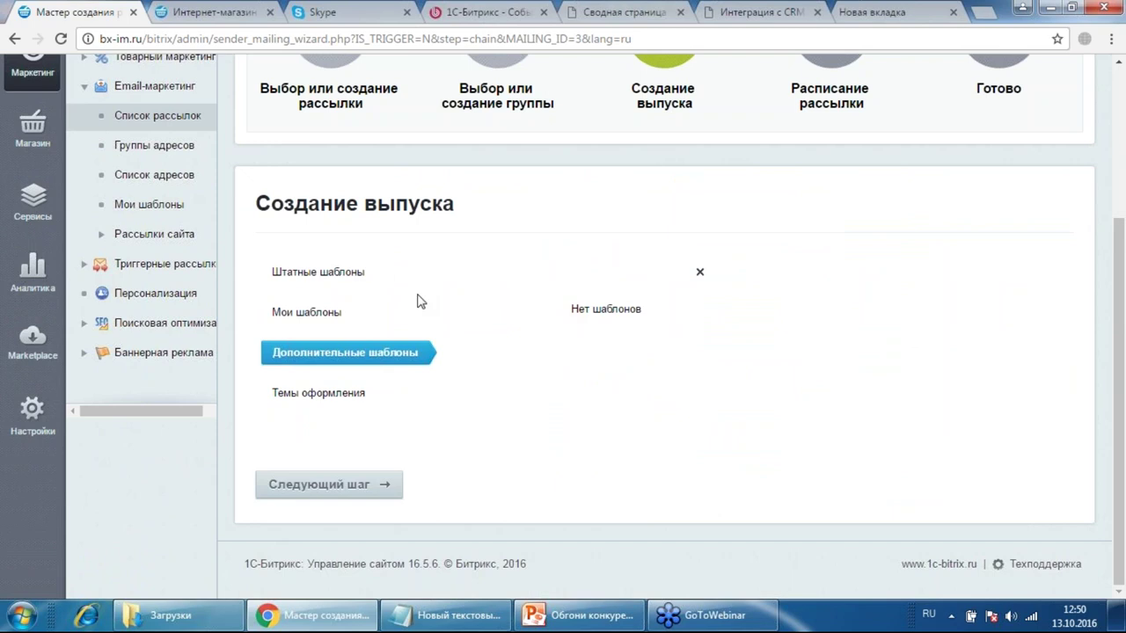
click(317, 392)
click(321, 273)
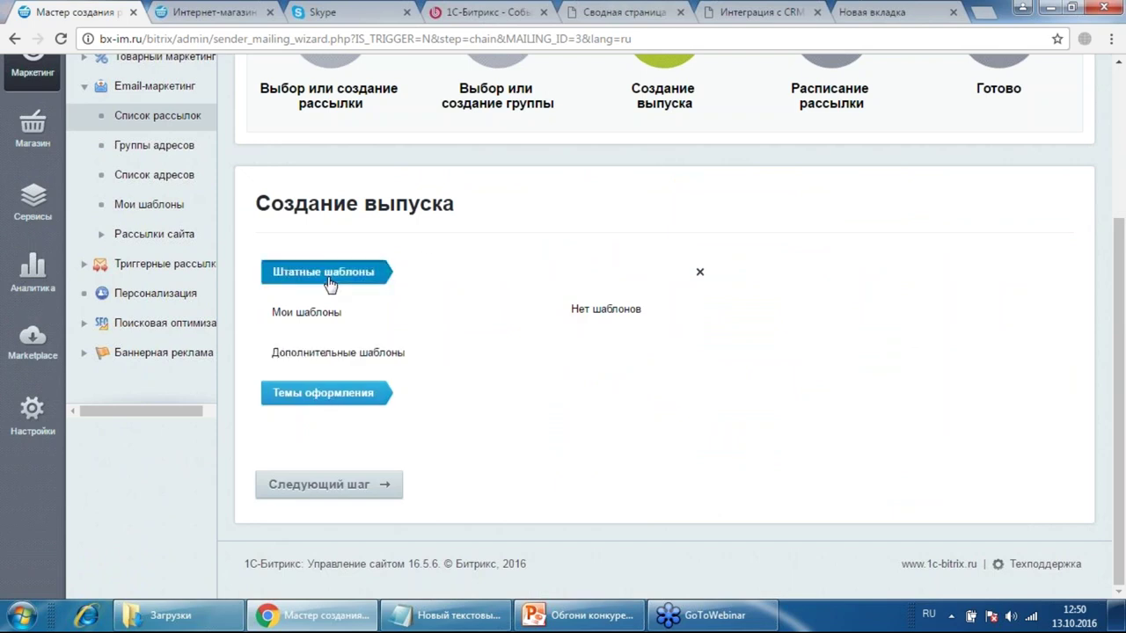
Choose the «2 столбца-2» standard template for the letter
scroll(485, 211, down, 1)
scroll(483, 209, down, 2)
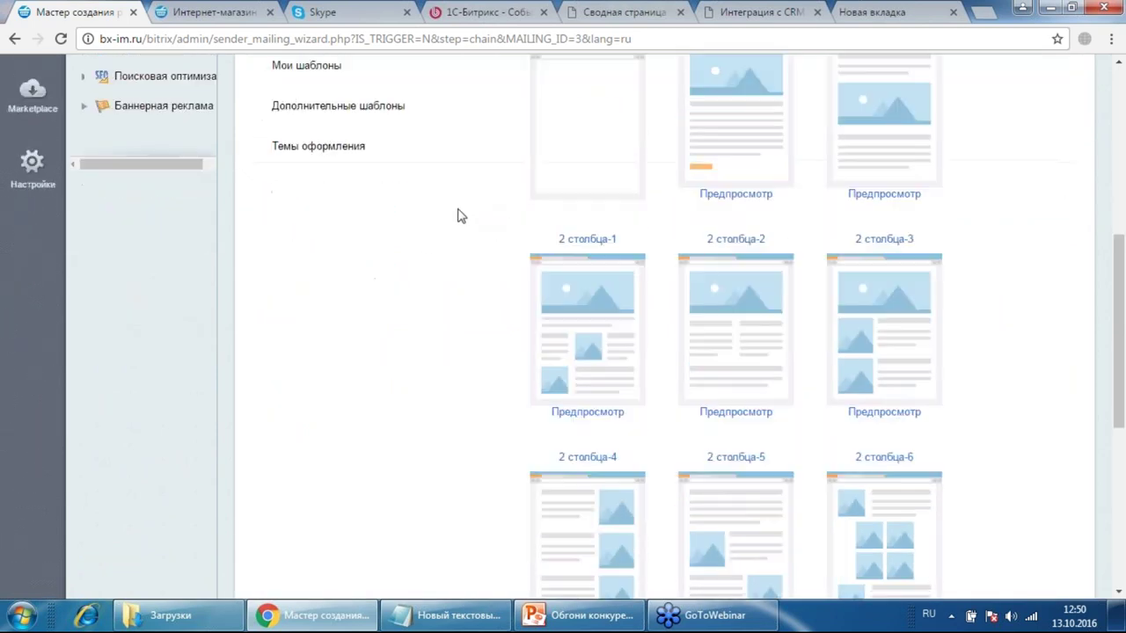
scroll(491, 240, down, 1)
scroll(490, 239, up, 1)
click(715, 325)
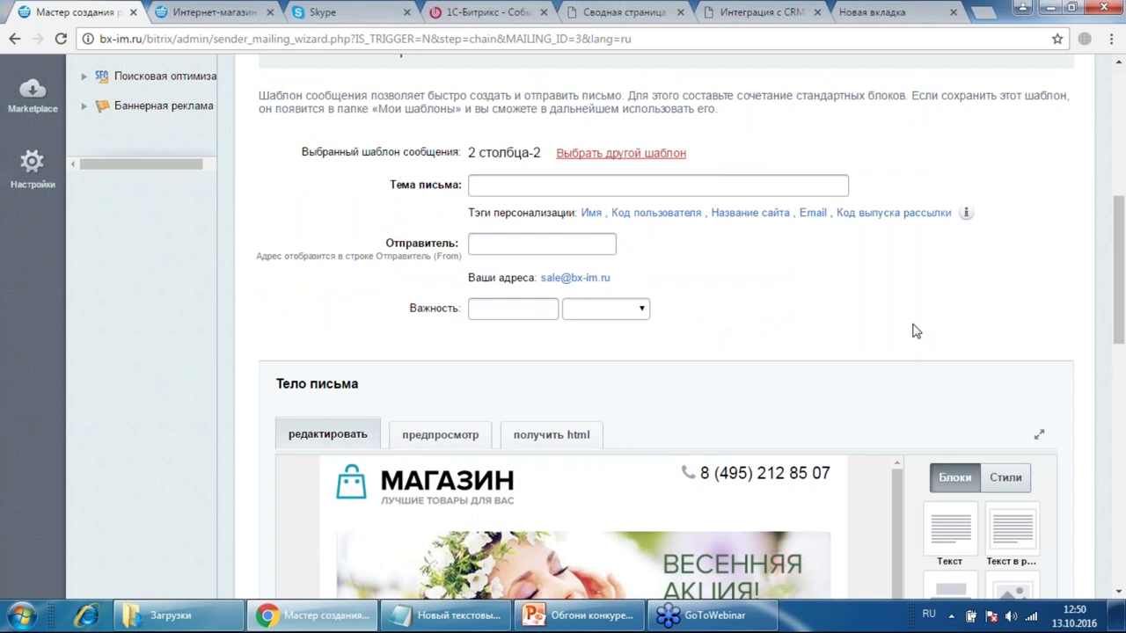
scroll(915, 331, down, 3)
scroll(649, 395, up, 1)
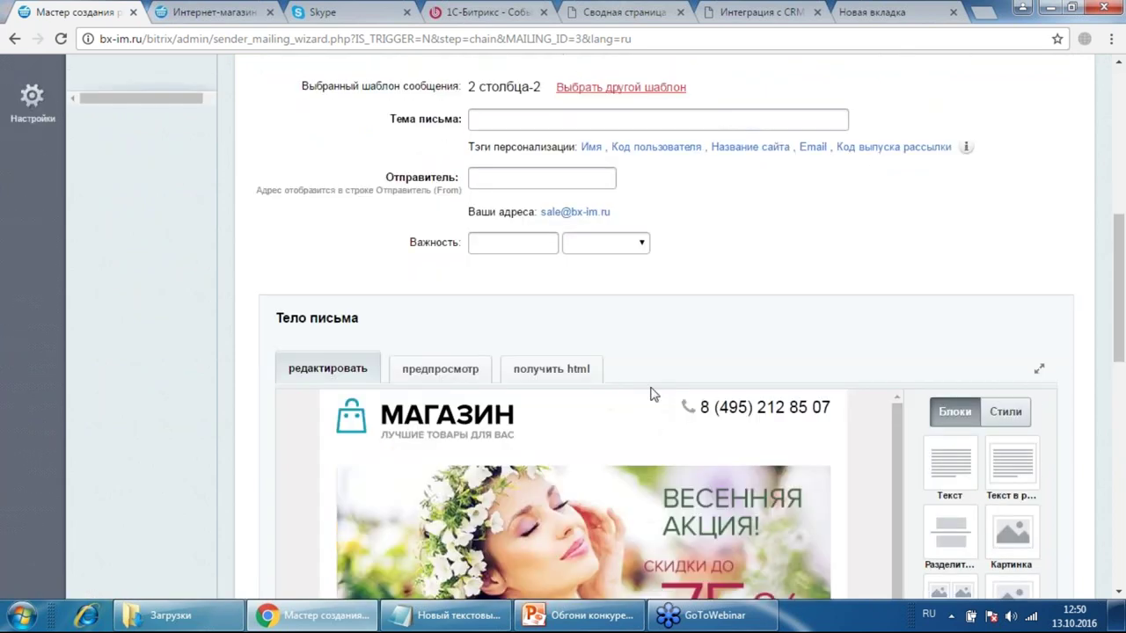
scroll(649, 395, down, 2)
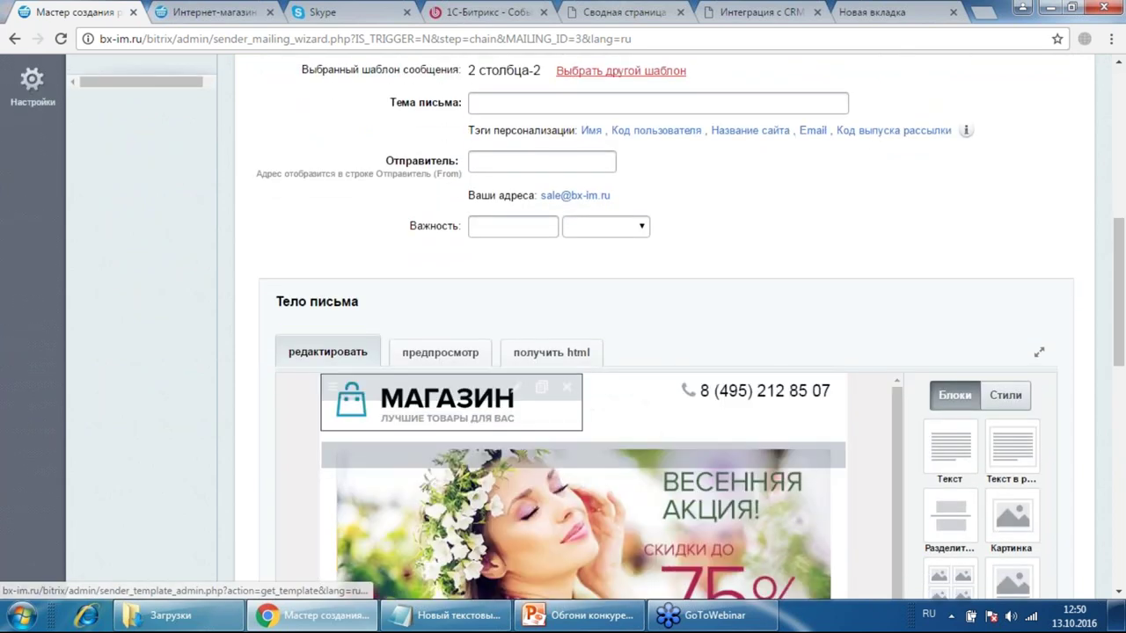
scroll(203, 364, down, 3)
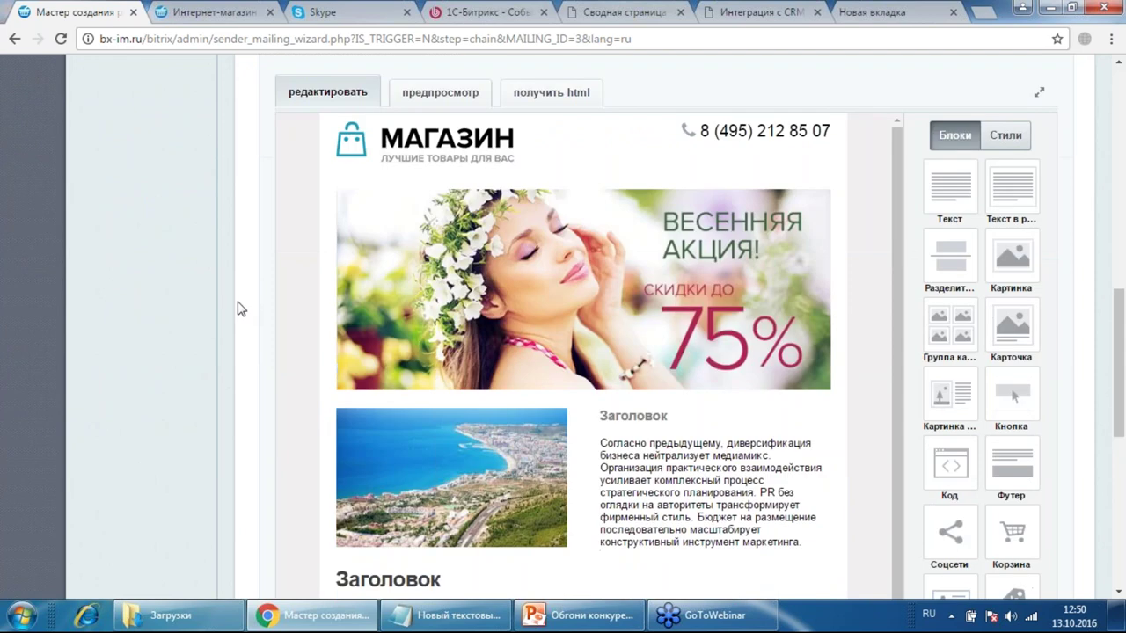
scroll(251, 312, down, 5)
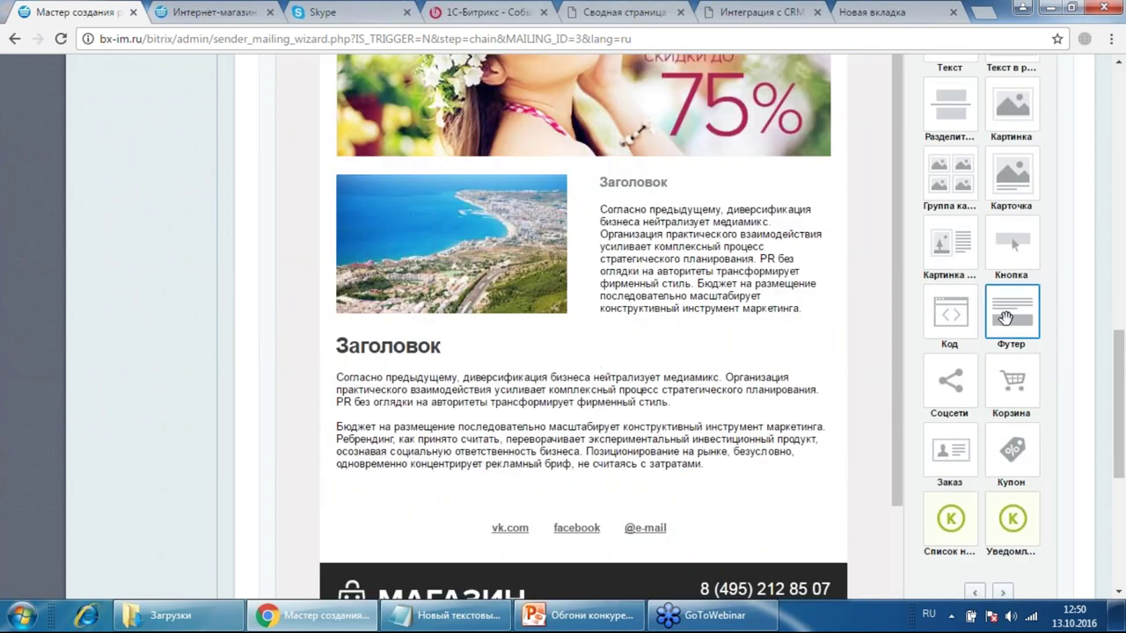
scroll(1005, 318, up, 5)
scroll(1051, 352, down, 2)
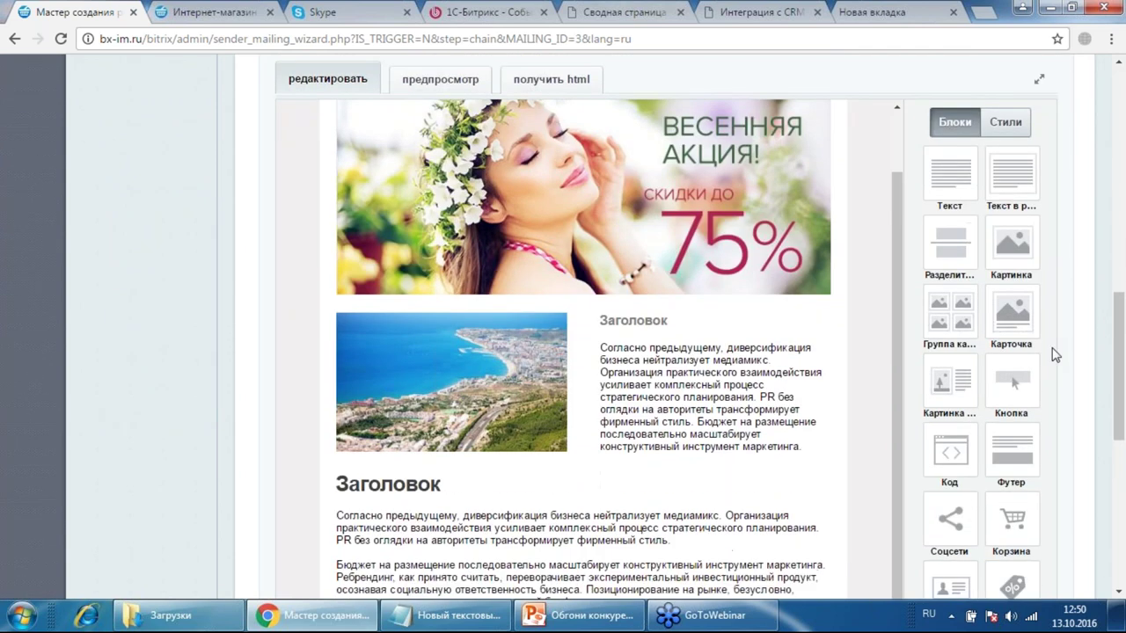
scroll(1052, 354, down, 4)
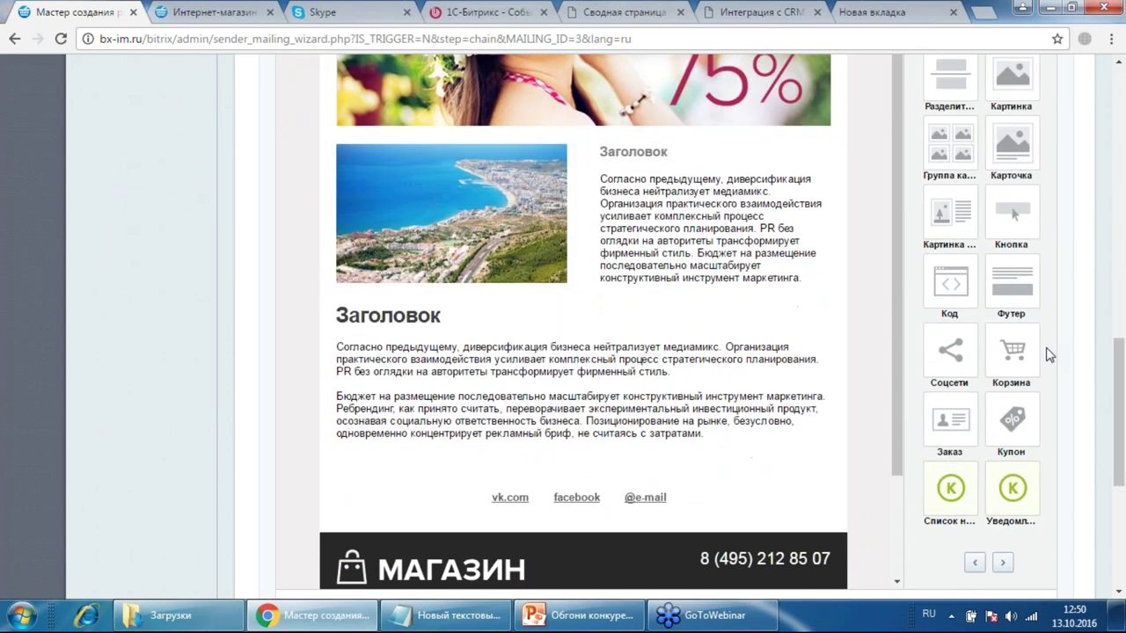
scroll(1050, 354, down, 1)
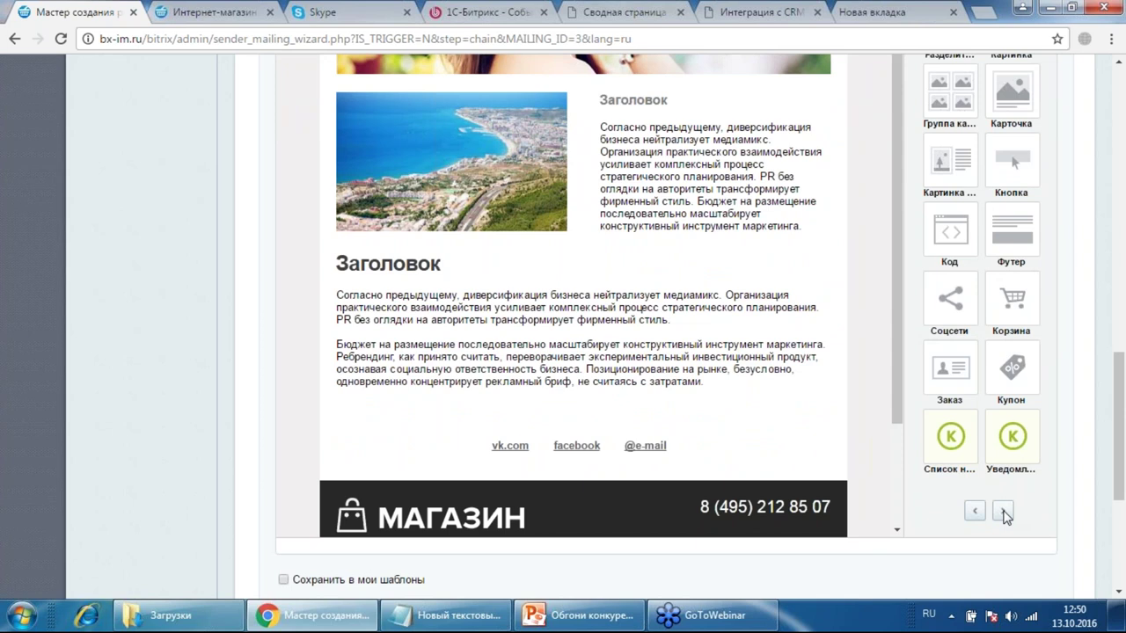
scroll(1059, 457, up, 2)
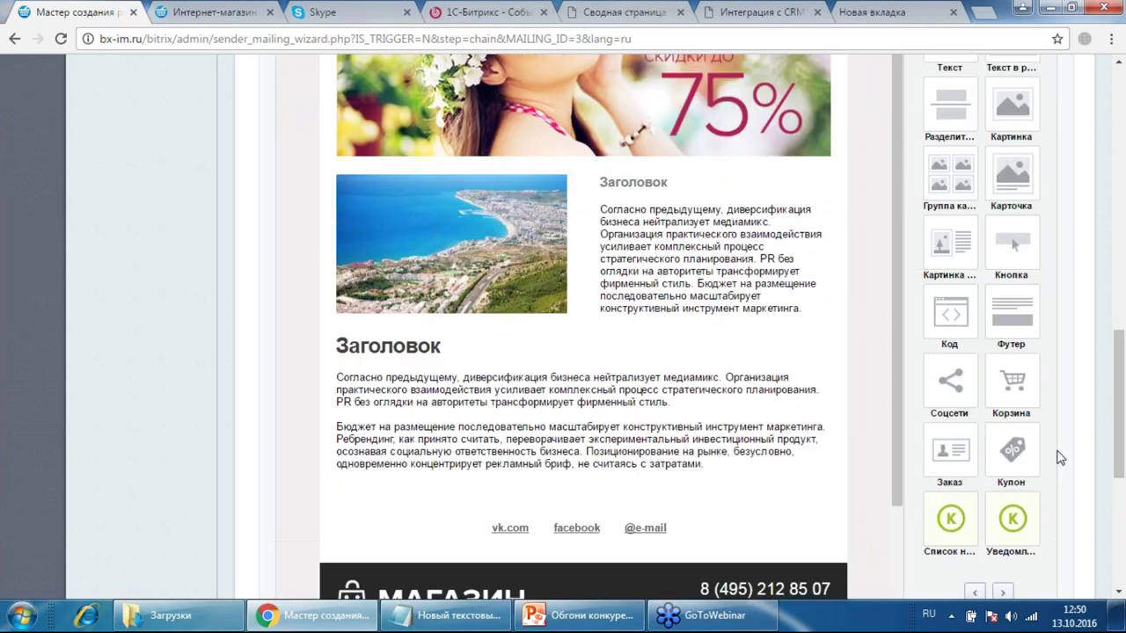
scroll(1060, 457, down, 2)
click(1003, 511)
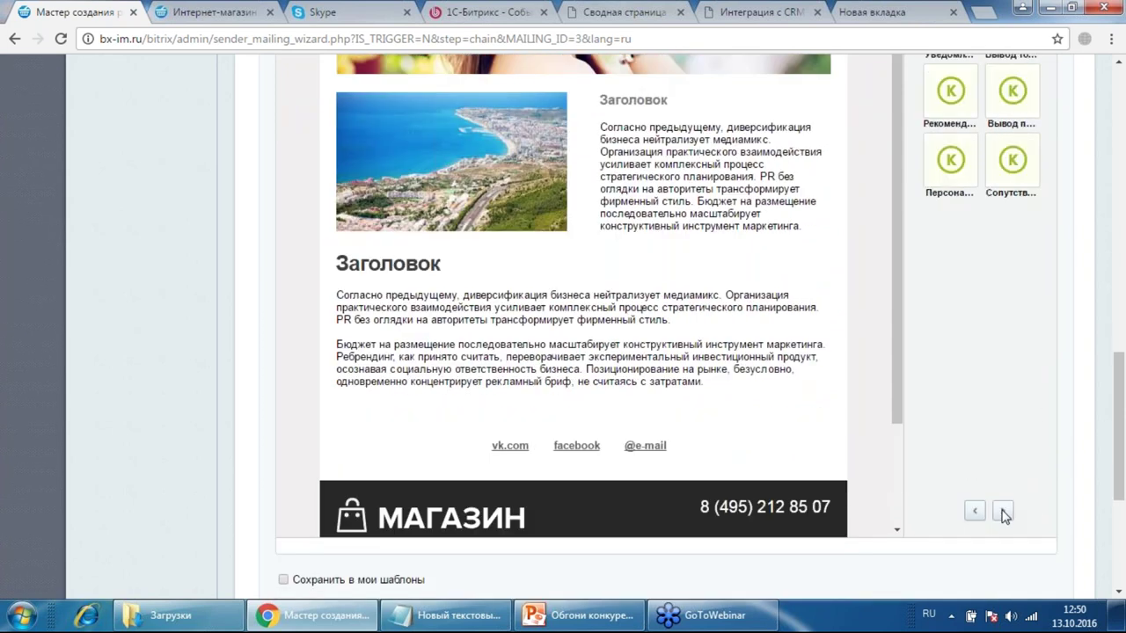
click(975, 512)
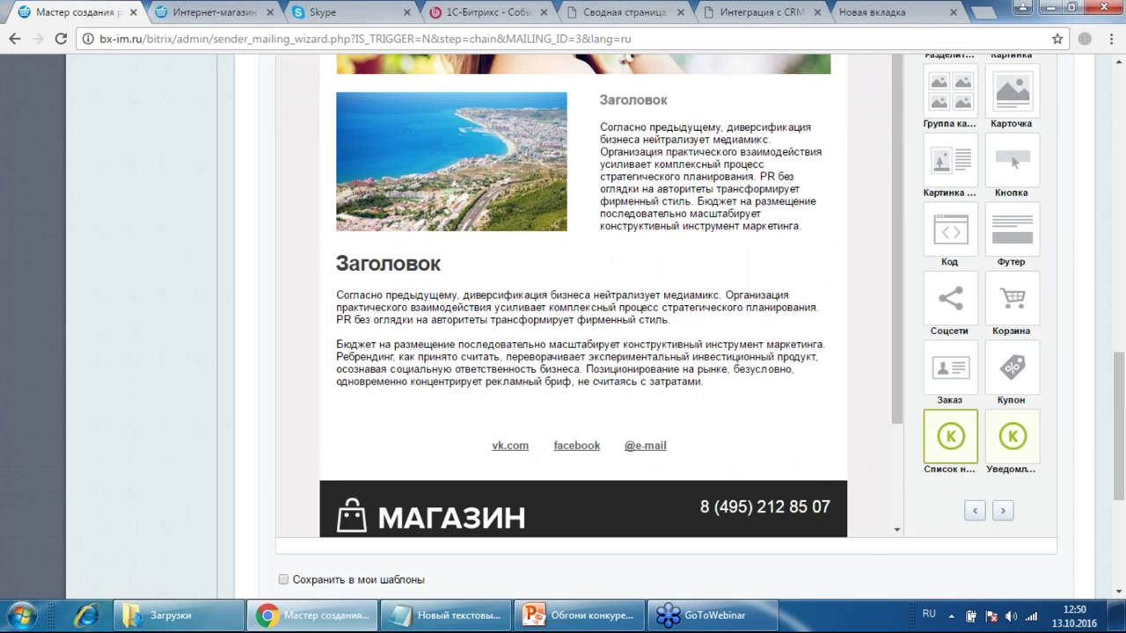
Insert a «Список новостей для почты» block below the text section and save its parameters
drag(950, 436, 722, 242)
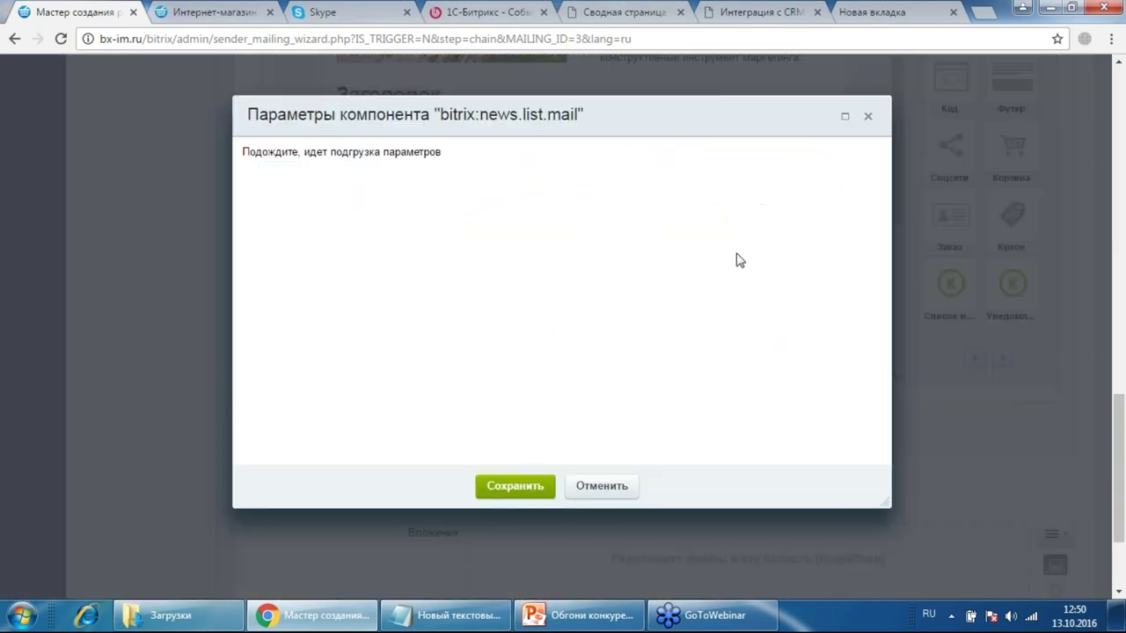
click(520, 474)
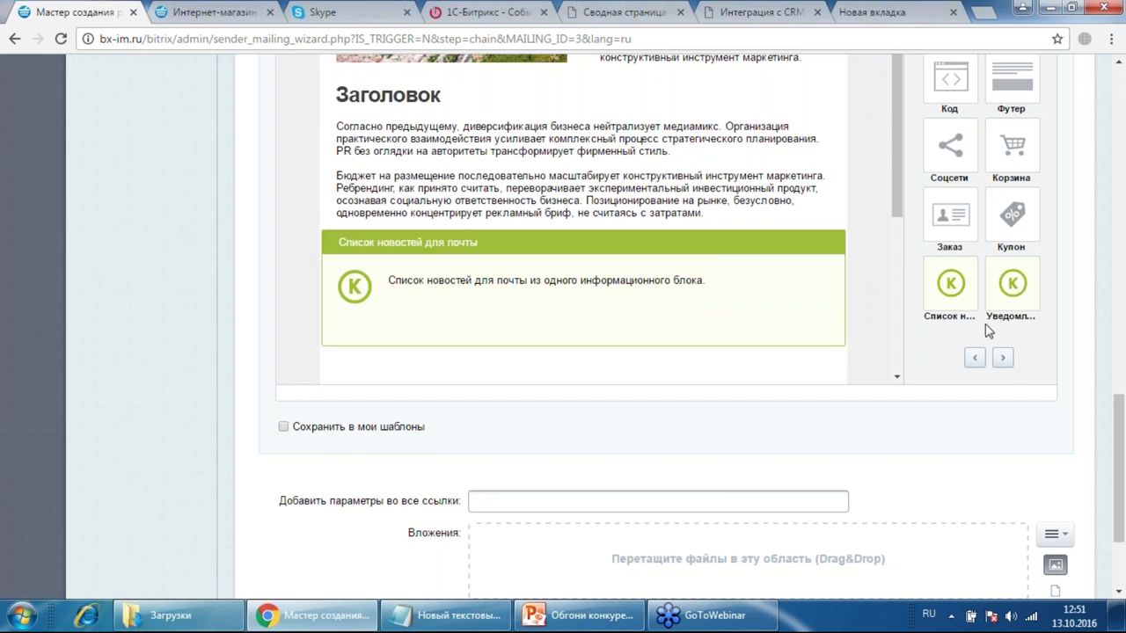
scroll(693, 227, down, 3)
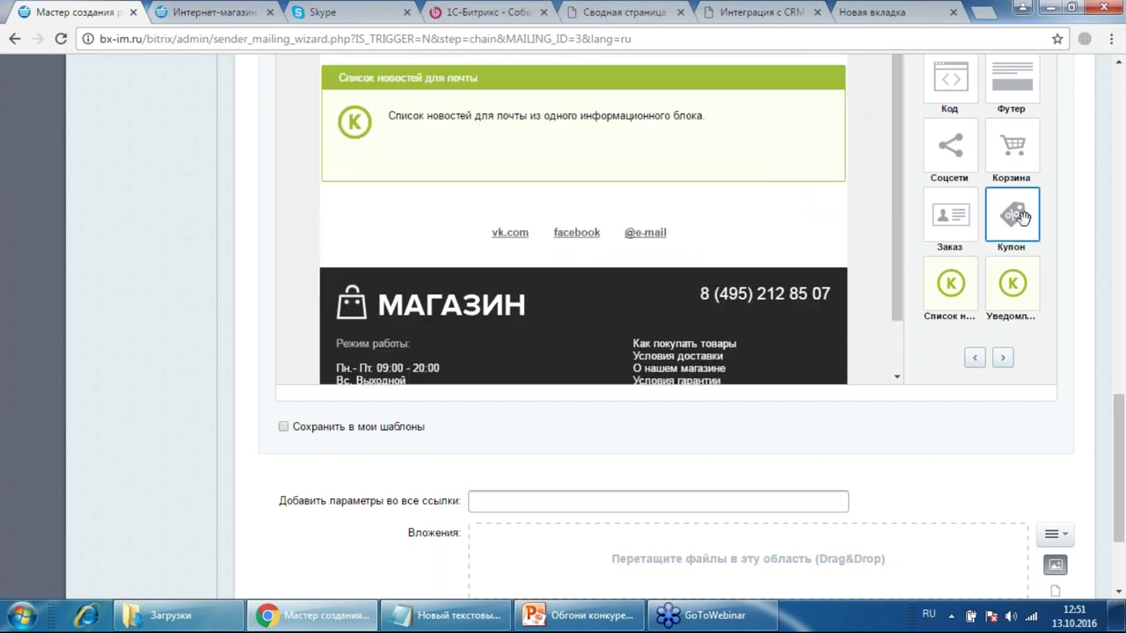
Place a coupon block under the news list with 10% discount, На один заказ type, and save
drag(1023, 217, 652, 185)
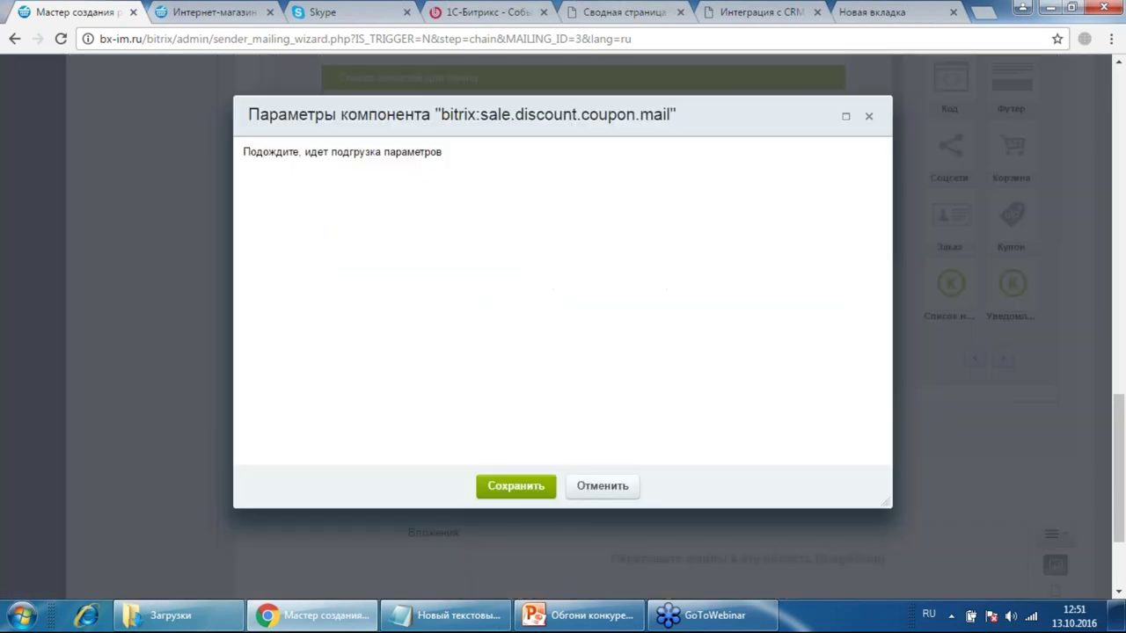
scroll(550, 301, down, 3)
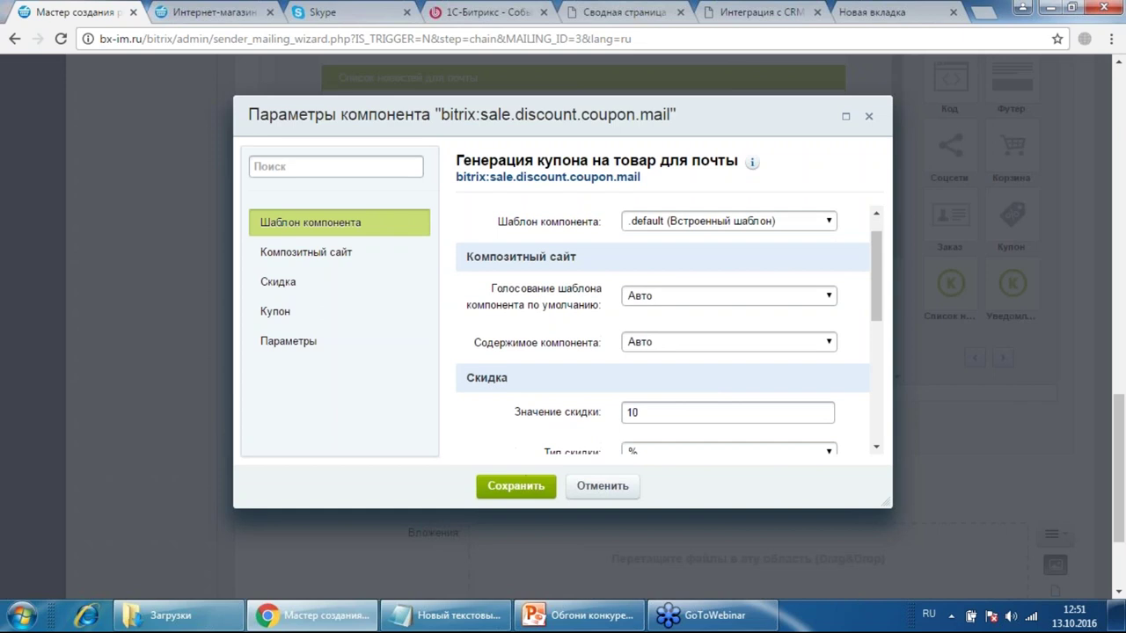
scroll(558, 305, up, 3)
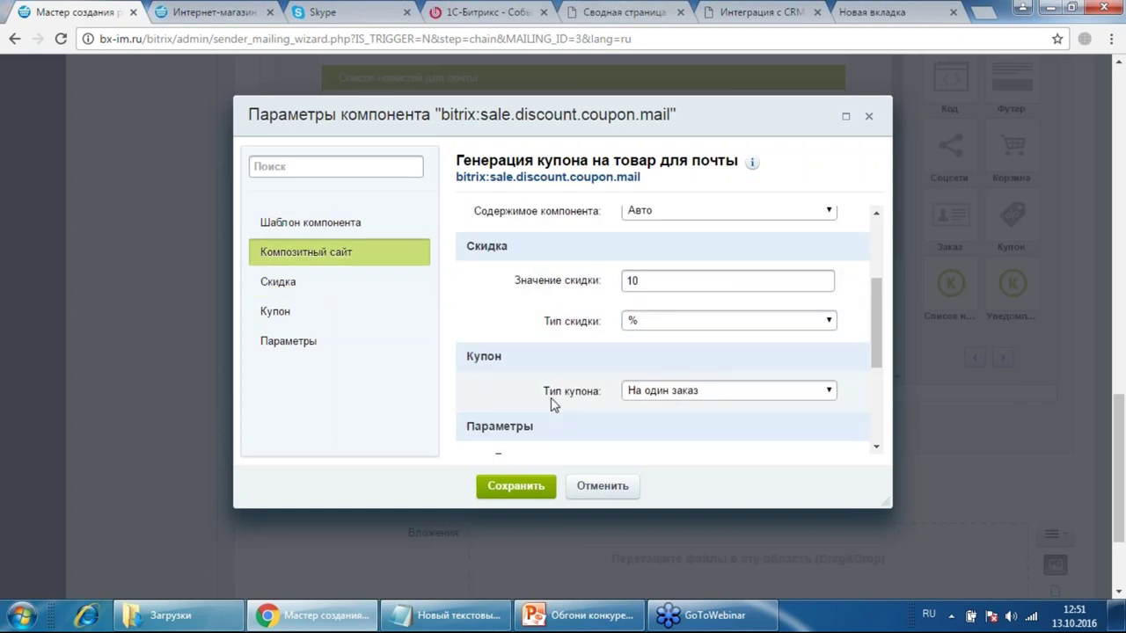
scroll(628, 360, down, 4)
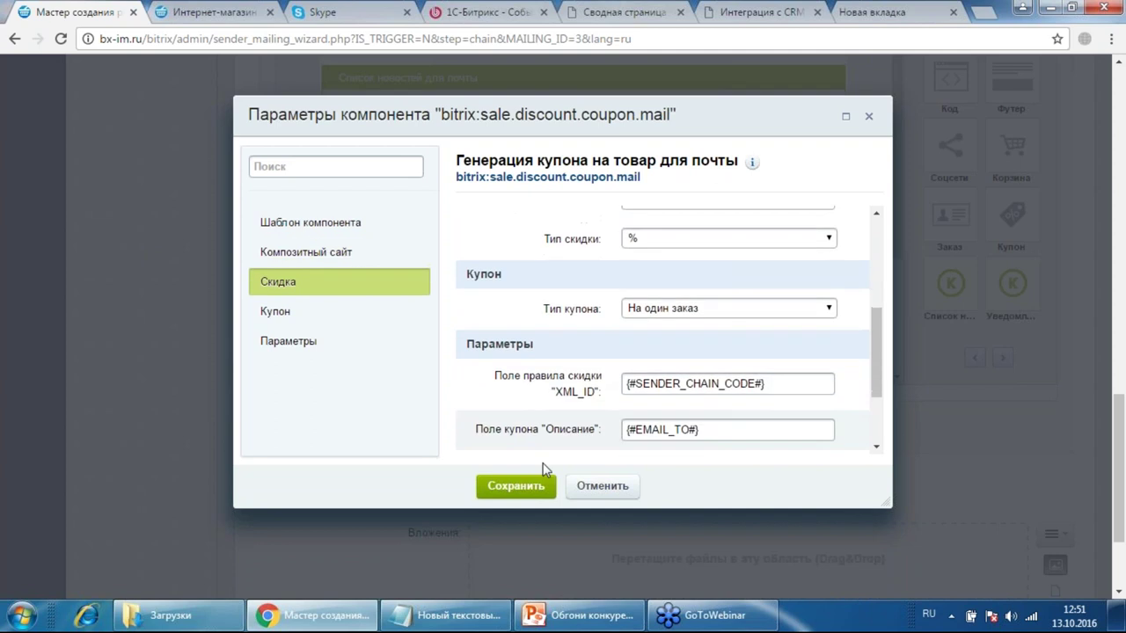
click(517, 486)
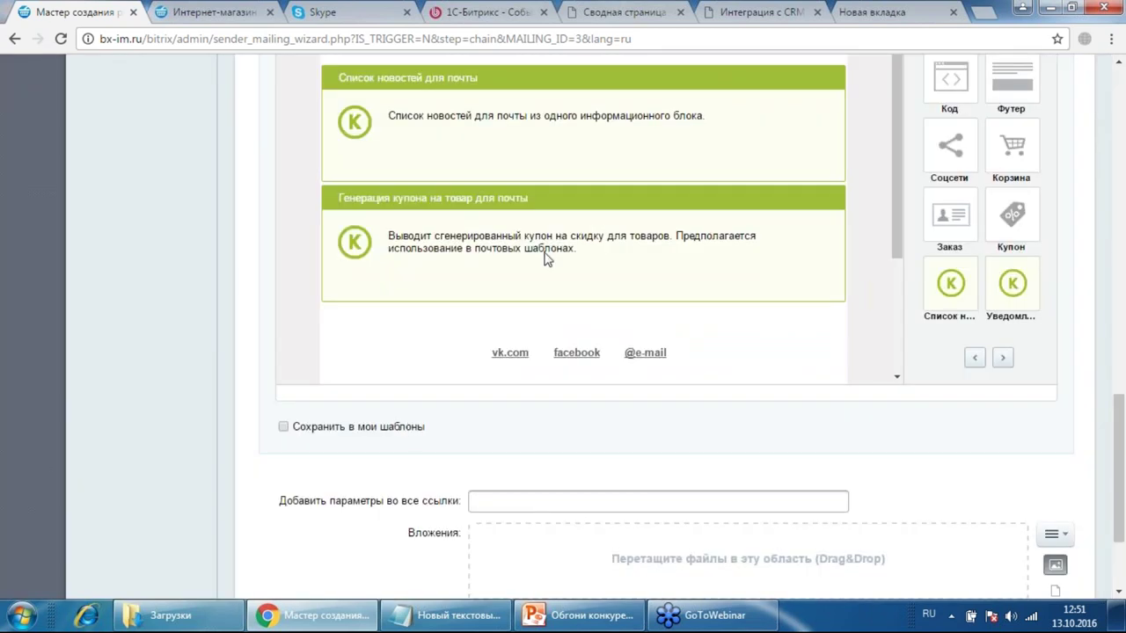
mouse_move(566, 256)
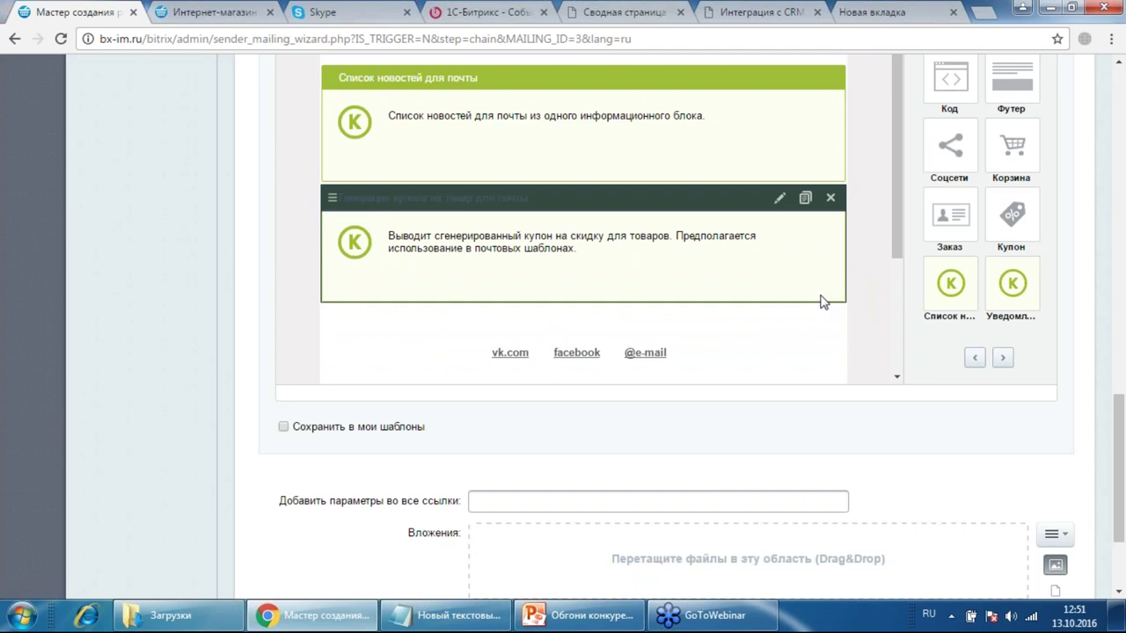
Page the Блоки palette to the notification and recommendation blocks, then scroll to the letter top
click(1003, 357)
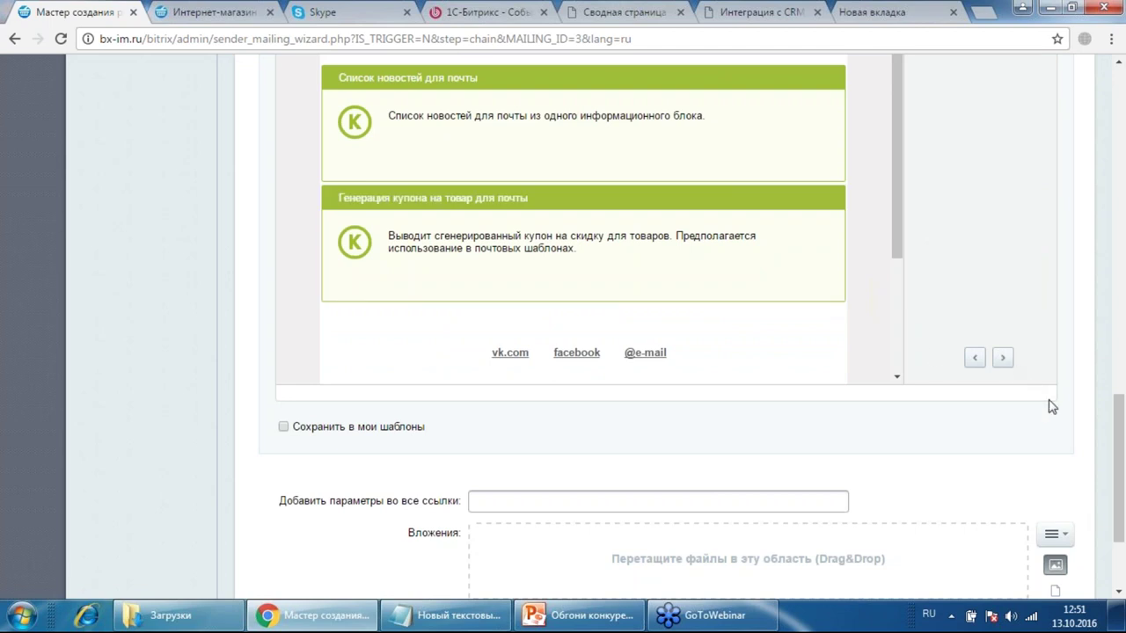
scroll(1052, 406, up, 2)
scroll(1052, 407, up, 3)
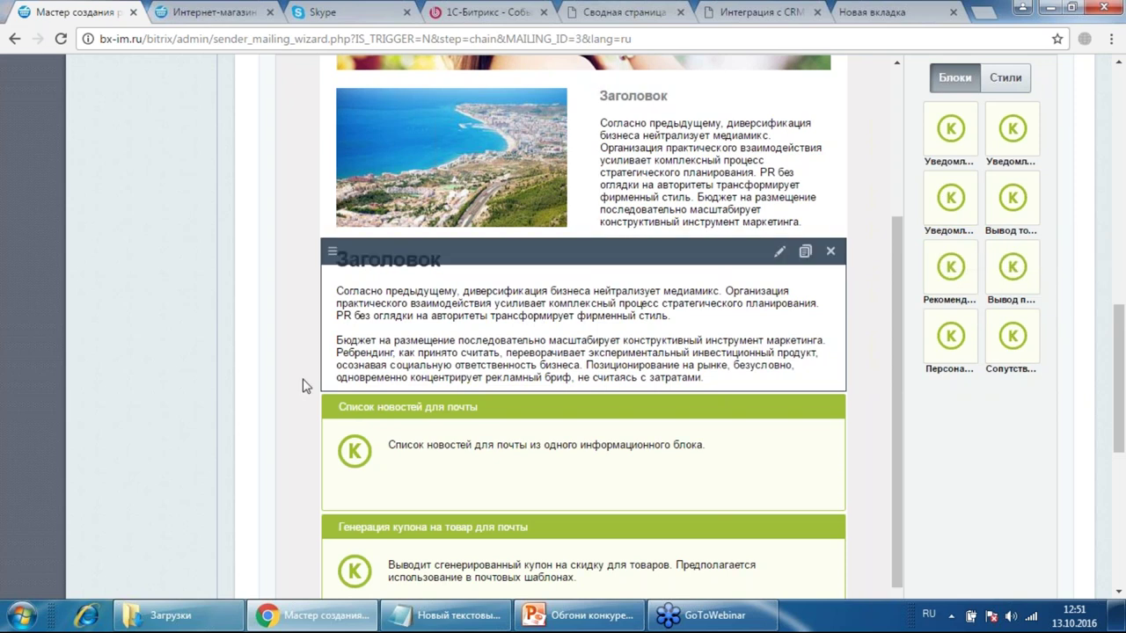
scroll(306, 385, up, 10)
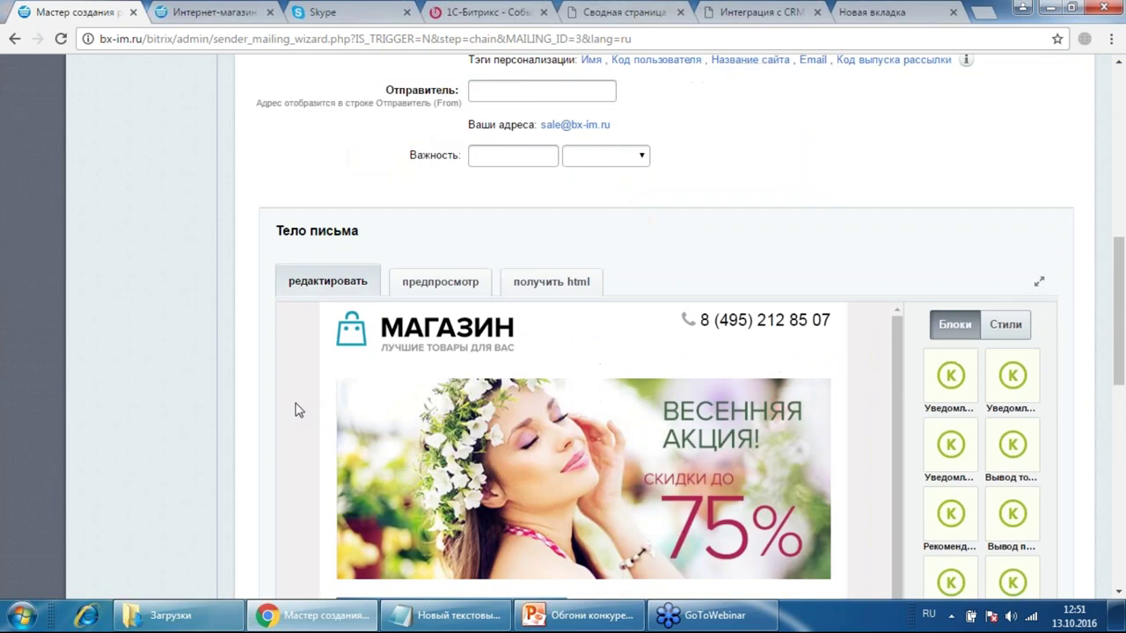
scroll(303, 413, up, 2)
Replace the subject with «Вам письмо, #NAME#!», inserting the Имя personalization tag
click(635, 121)
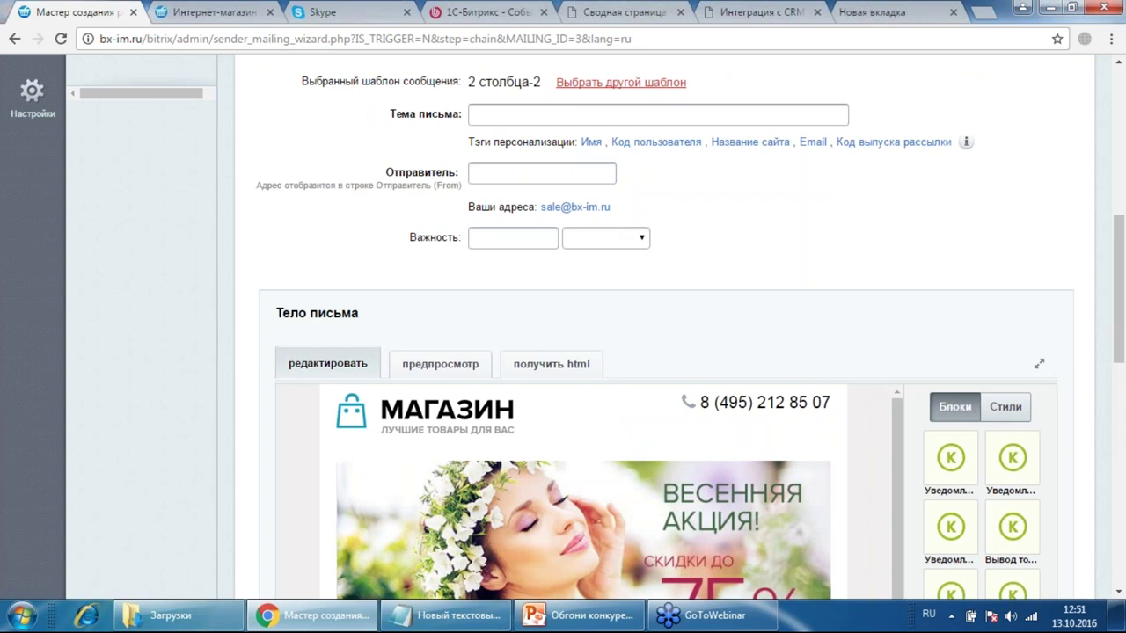
text(Тема тестб)
key(ctrl+a)
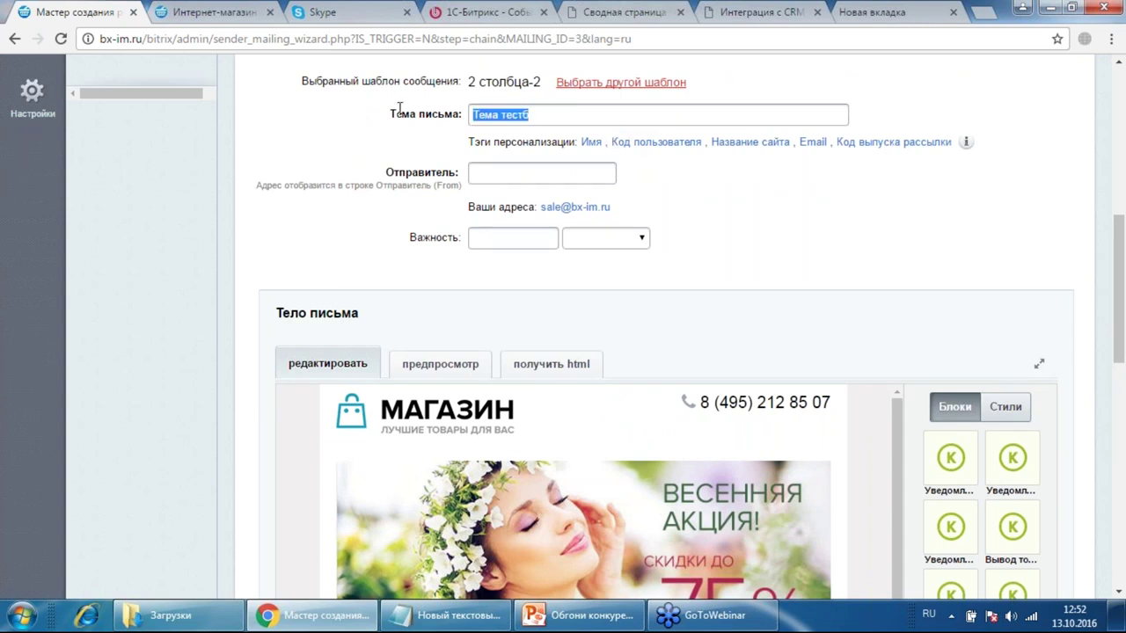
text(Вам)
text(письмо)
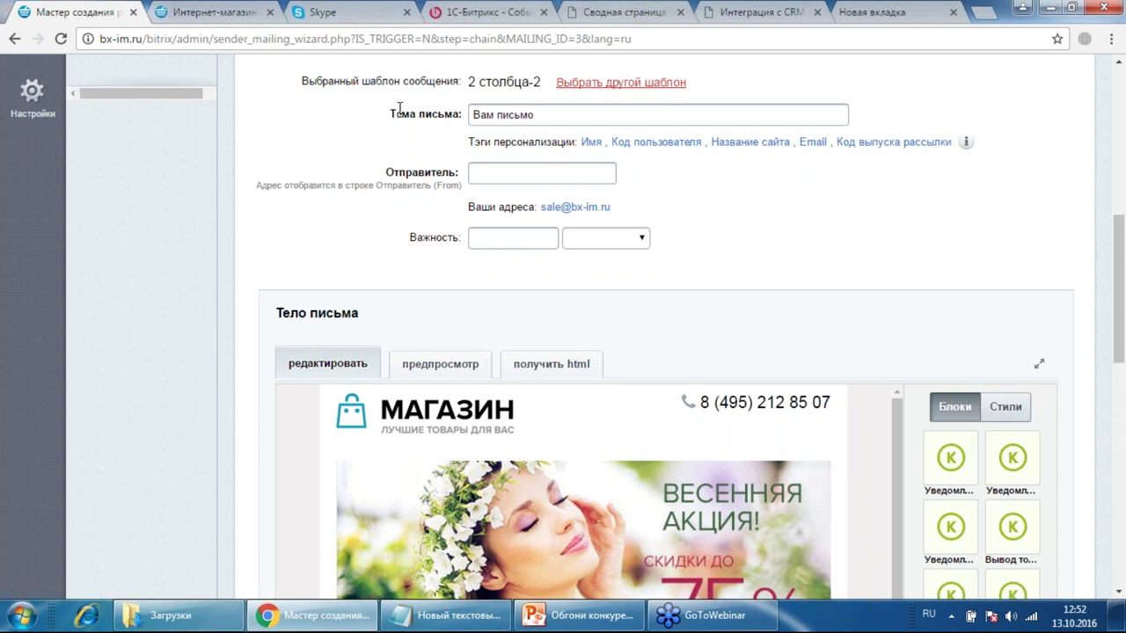
text(,)
click(591, 144)
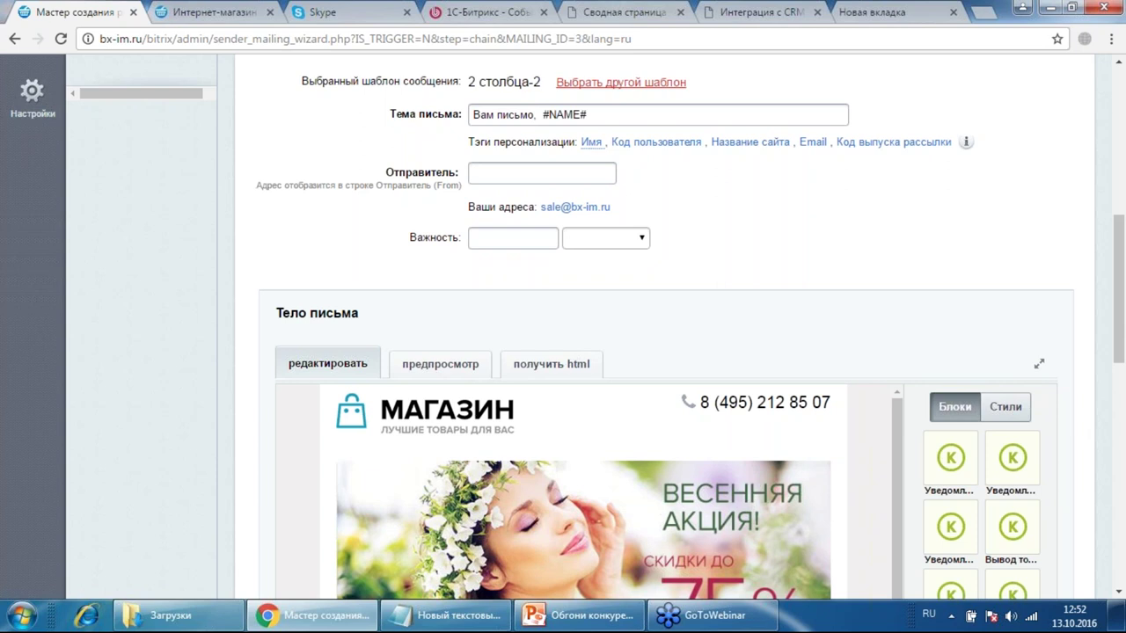
click(605, 115)
text(!)
Preview the letter body at smartphone width, scrolling through the whole email
scroll(770, 213, down, 2)
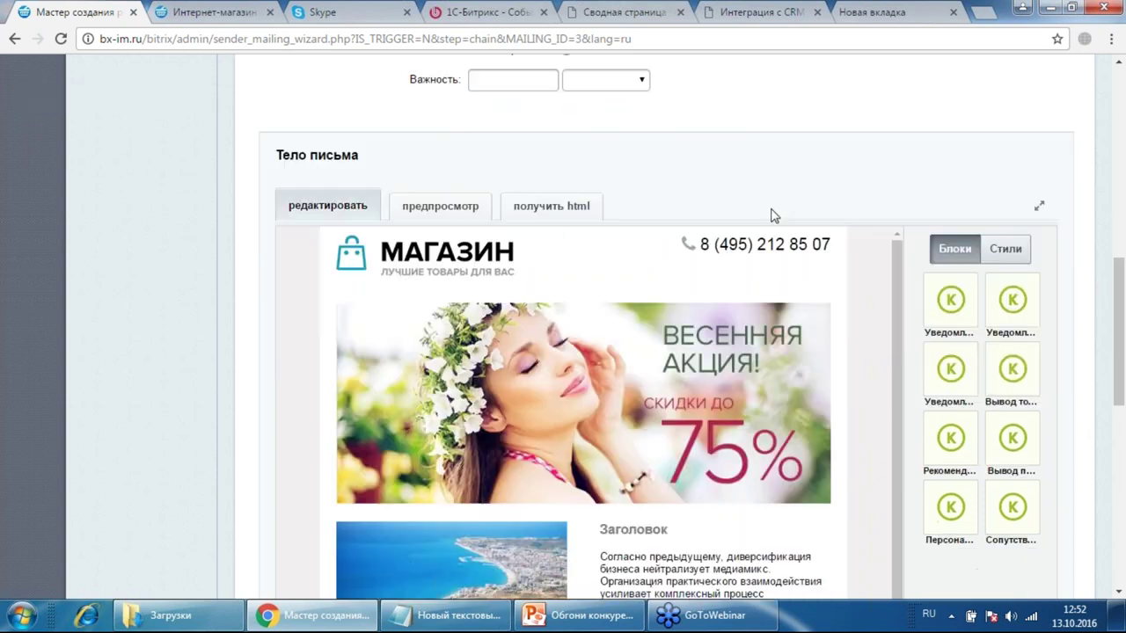
scroll(771, 216, down, 1)
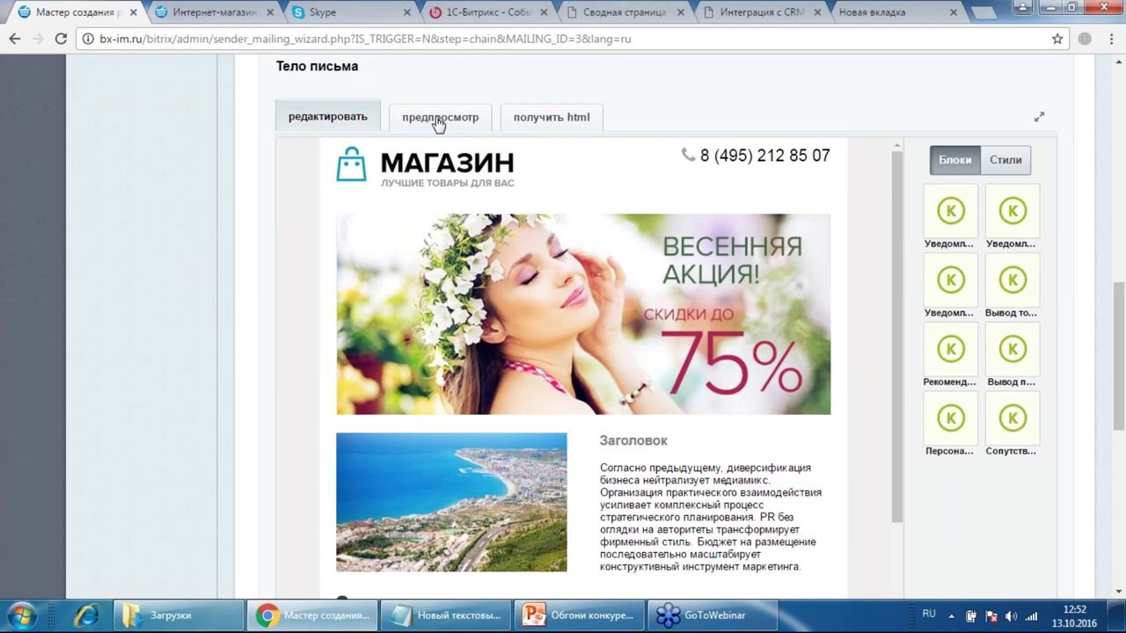
click(438, 125)
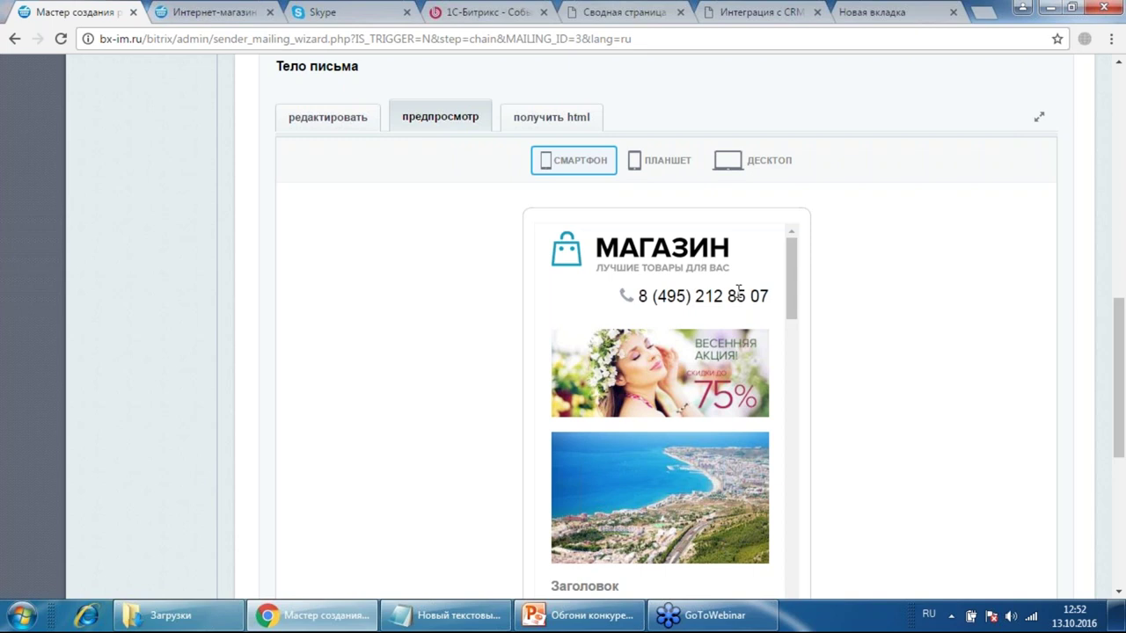
scroll(740, 293, down, 5)
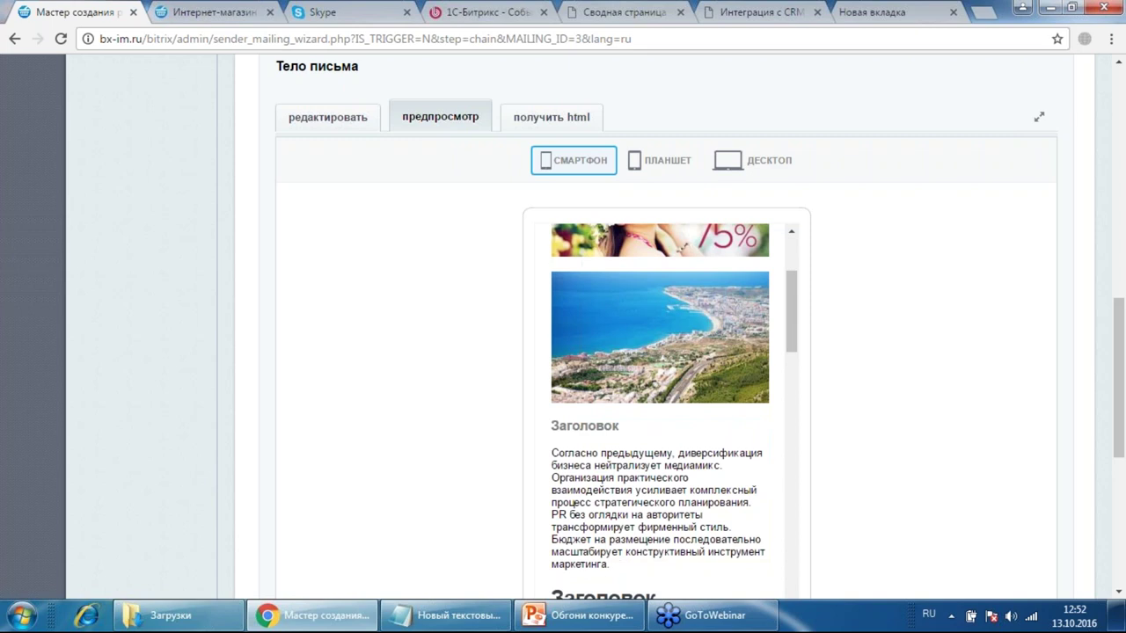
scroll(669, 409, down, 3)
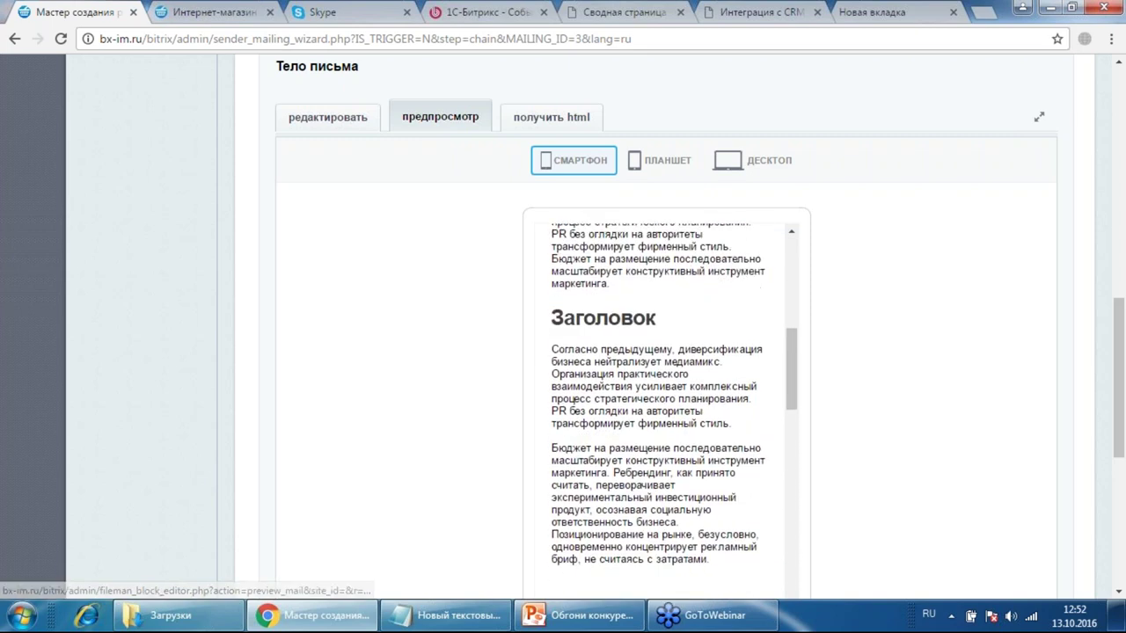
scroll(734, 299, down, 6)
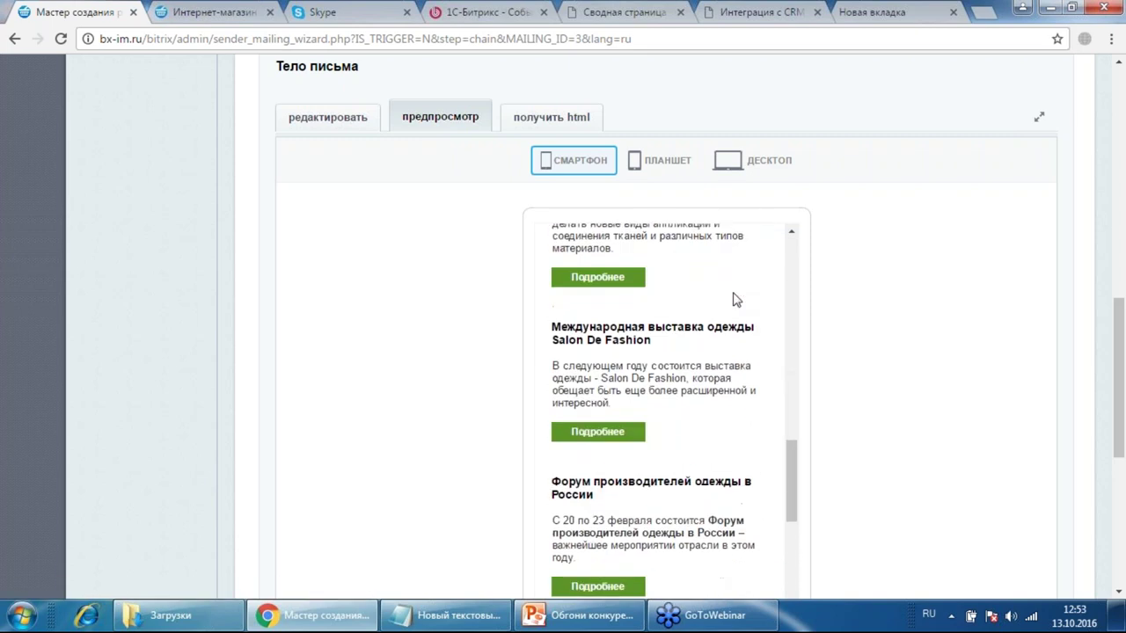
scroll(654, 350, up, 3)
scroll(654, 350, up, 2)
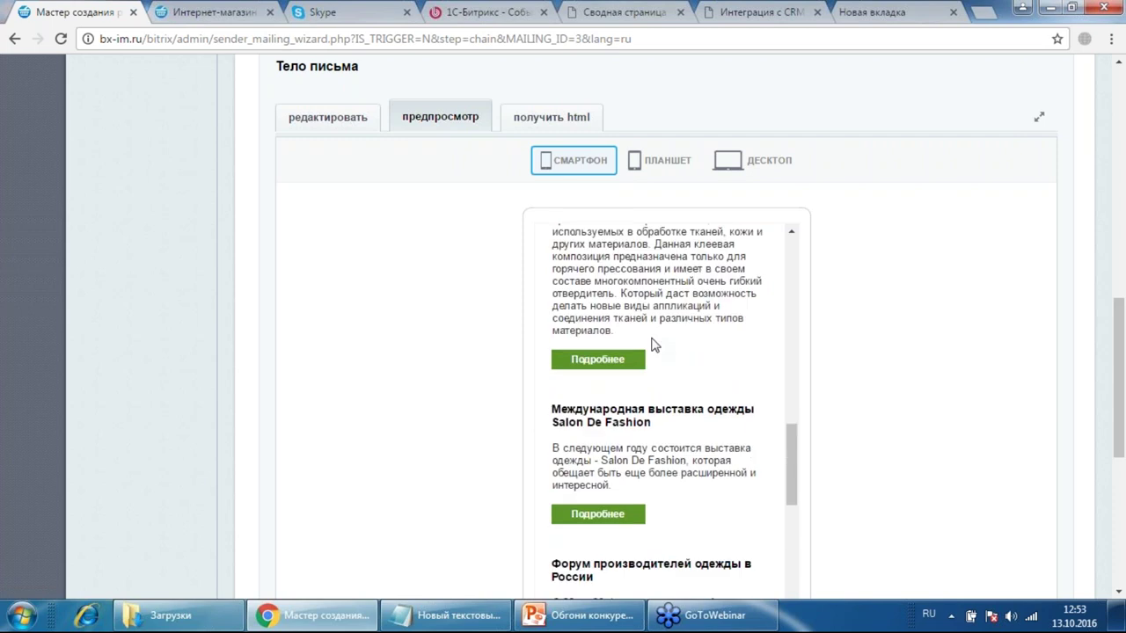
scroll(586, 344, down, 5)
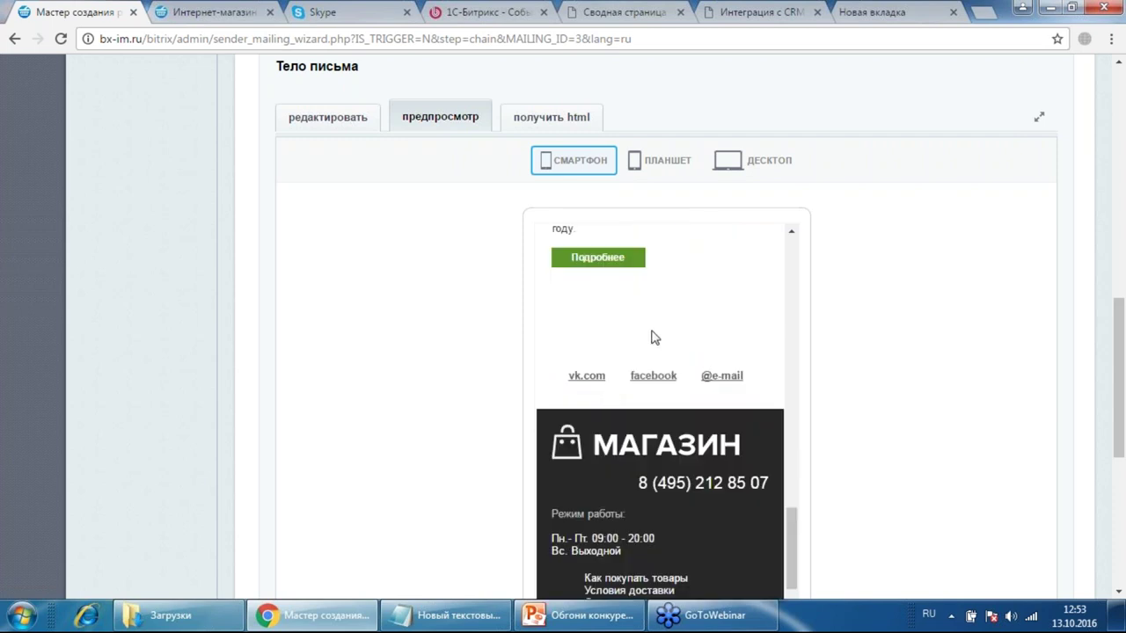
scroll(654, 334, down, 5)
scroll(696, 358, up, 4)
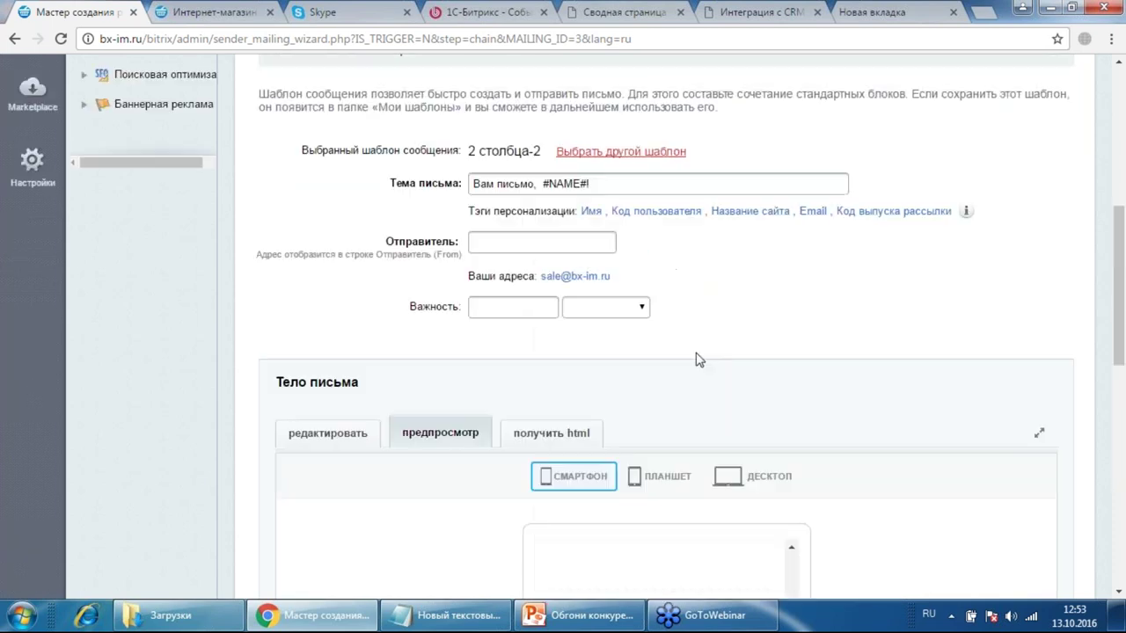
scroll(666, 327, down, 2)
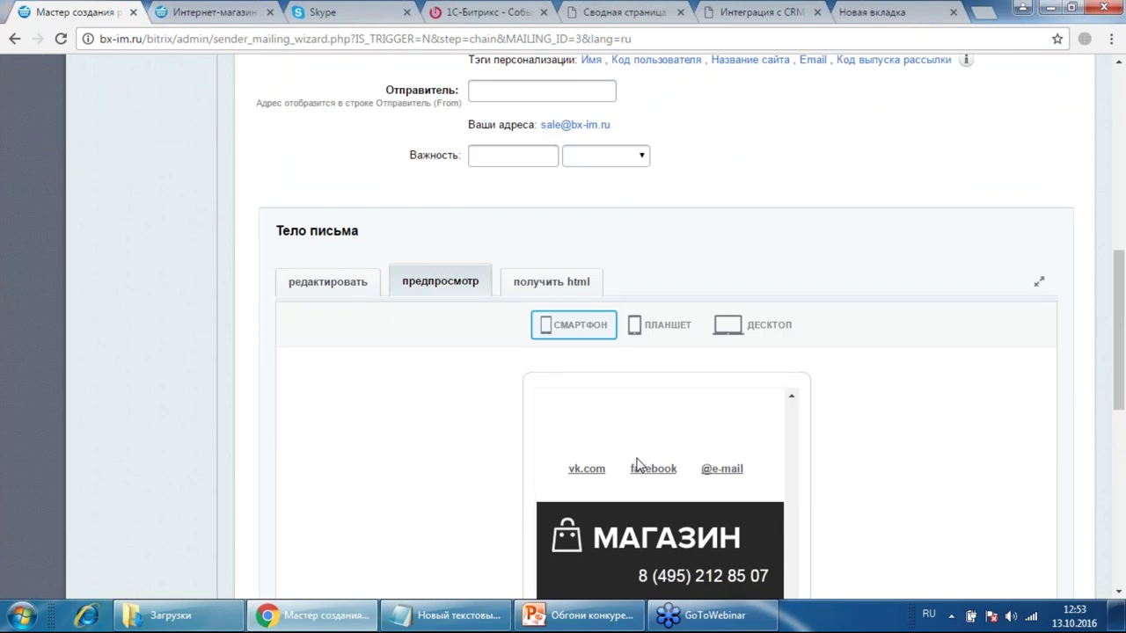
scroll(626, 465, up, 5)
scroll(887, 447, down, 1)
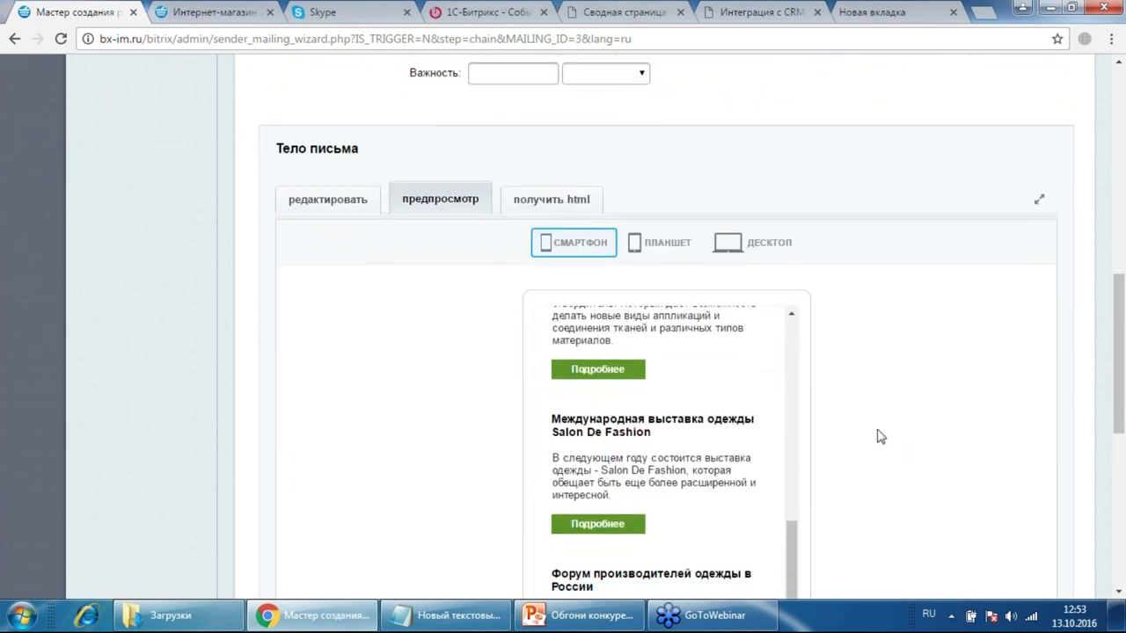
scroll(871, 431, down, 1)
Check the ПЛАНШЕТ and ДЕСКТОП previews, then return to the редактировать view
click(683, 163)
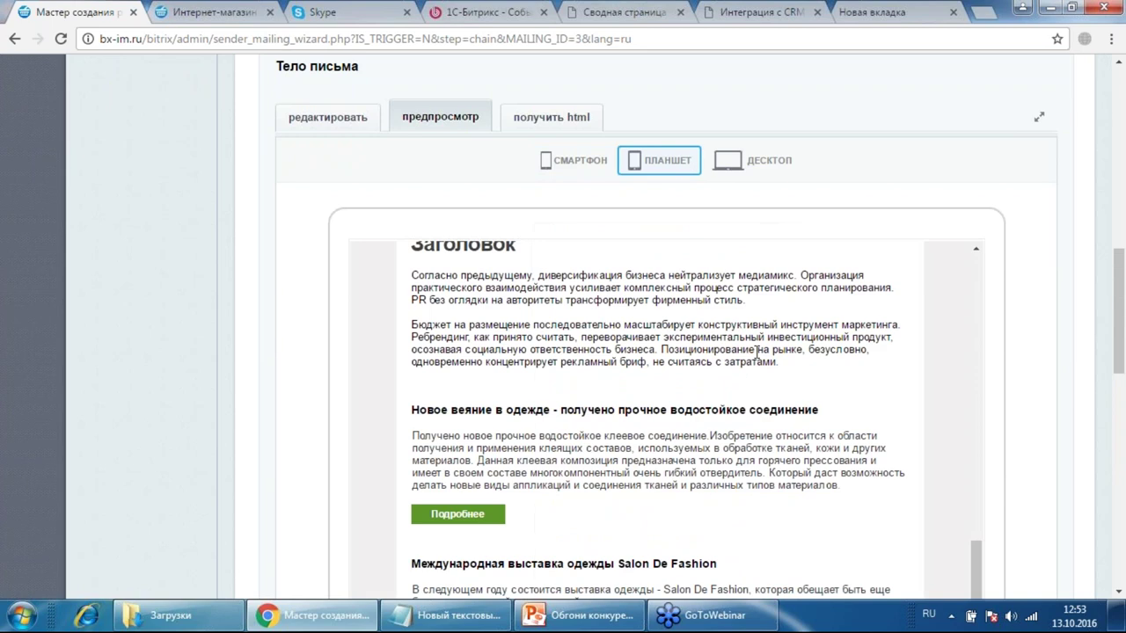
scroll(758, 354, down, 5)
scroll(759, 355, up, 10)
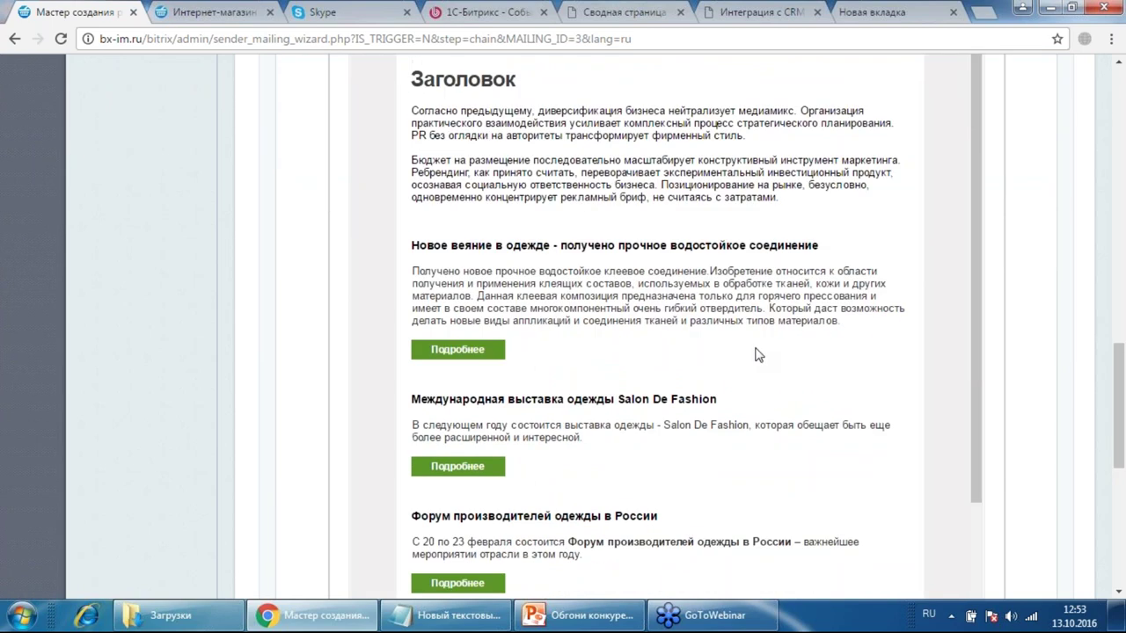
scroll(1067, 301, up, 3)
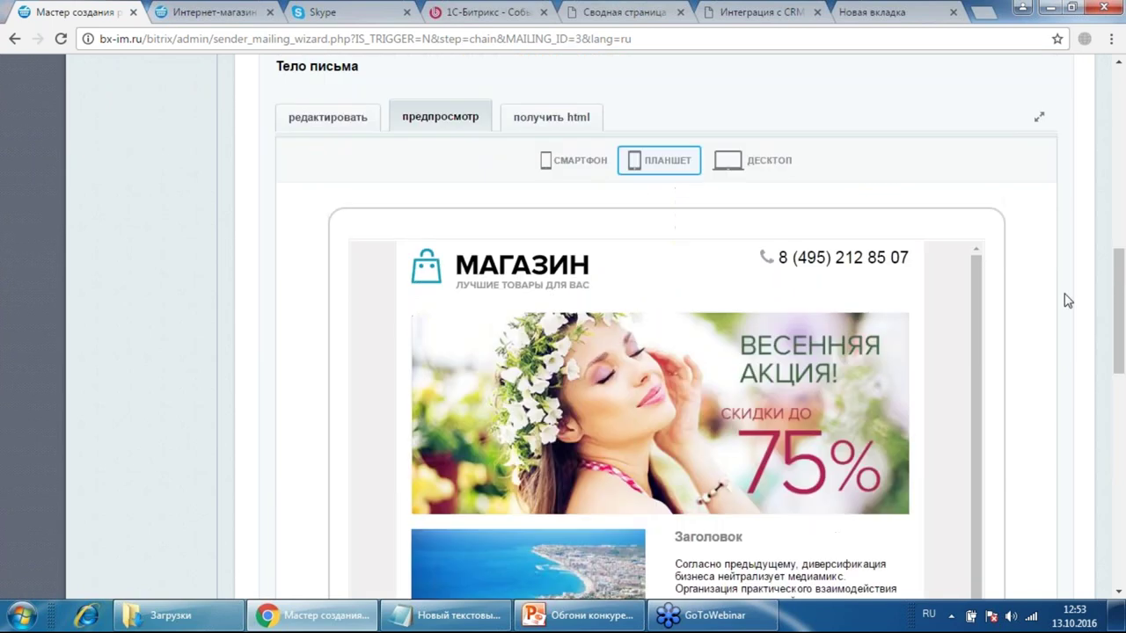
click(774, 163)
scroll(740, 252, down, 8)
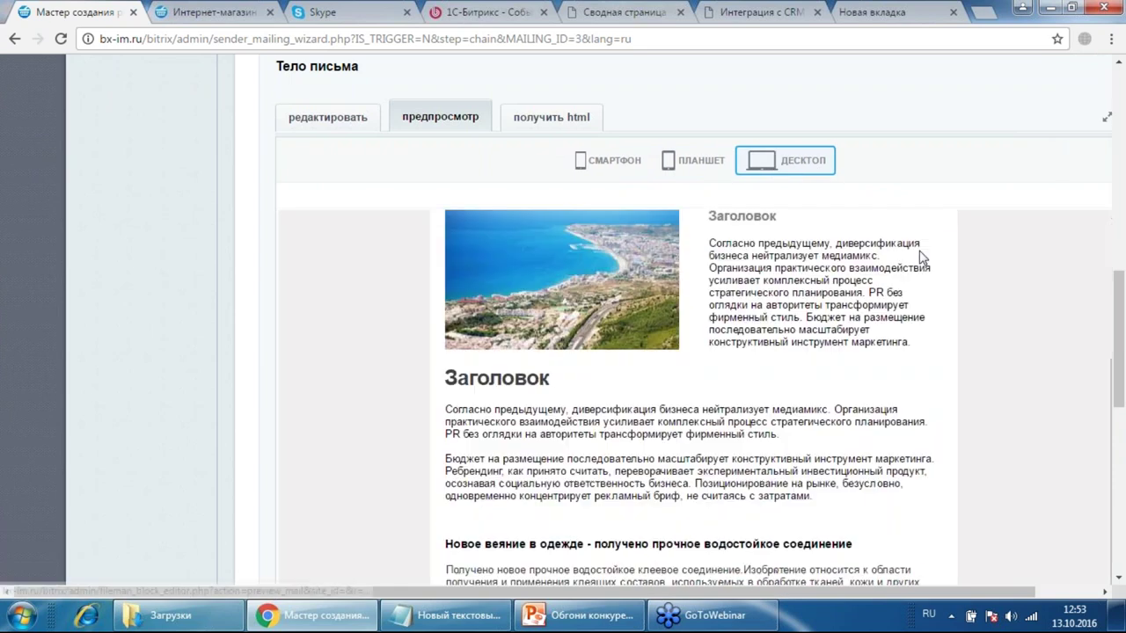
scroll(740, 252, up, 6)
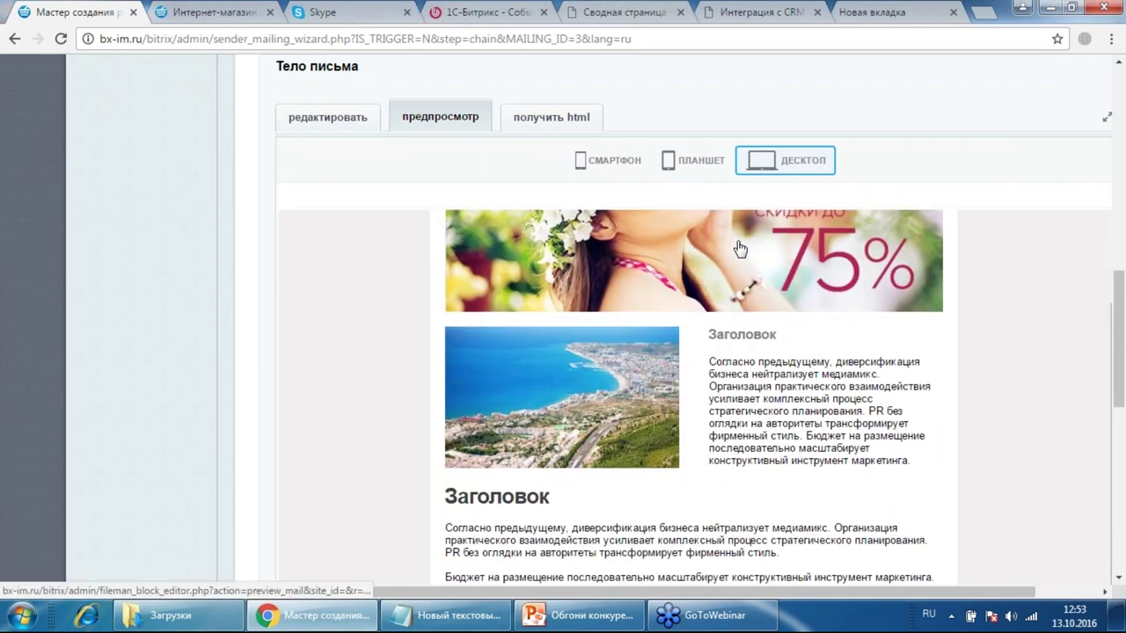
scroll(742, 247, up, 2)
click(335, 121)
scroll(580, 352, down, 8)
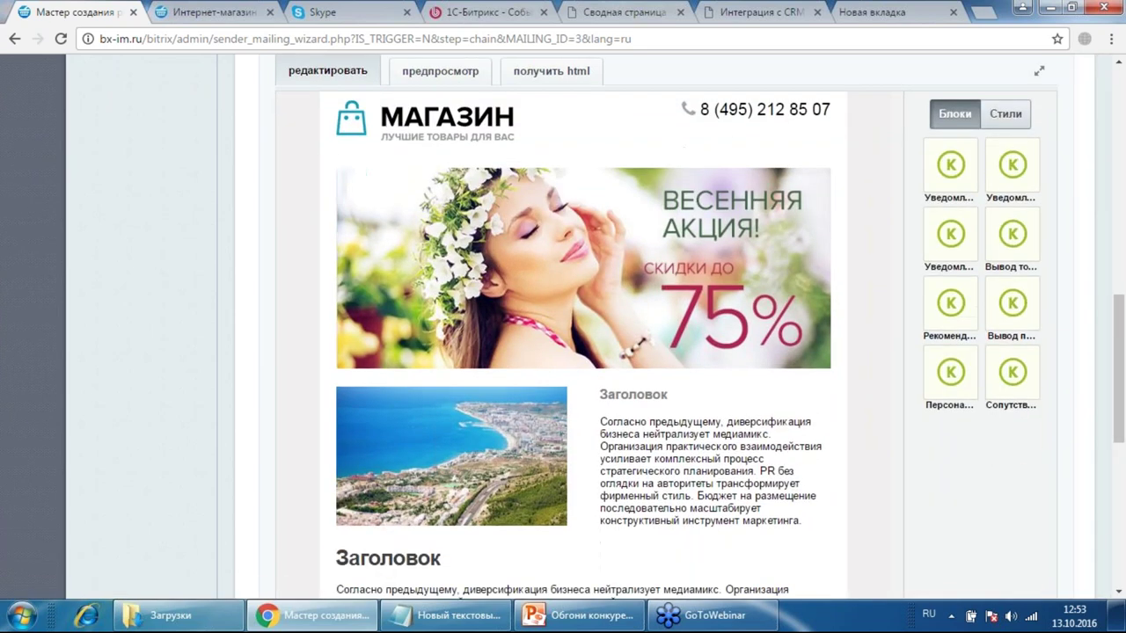
Scroll through the email's HTML code, then switch back to visual editing
scroll(254, 315, down, 5)
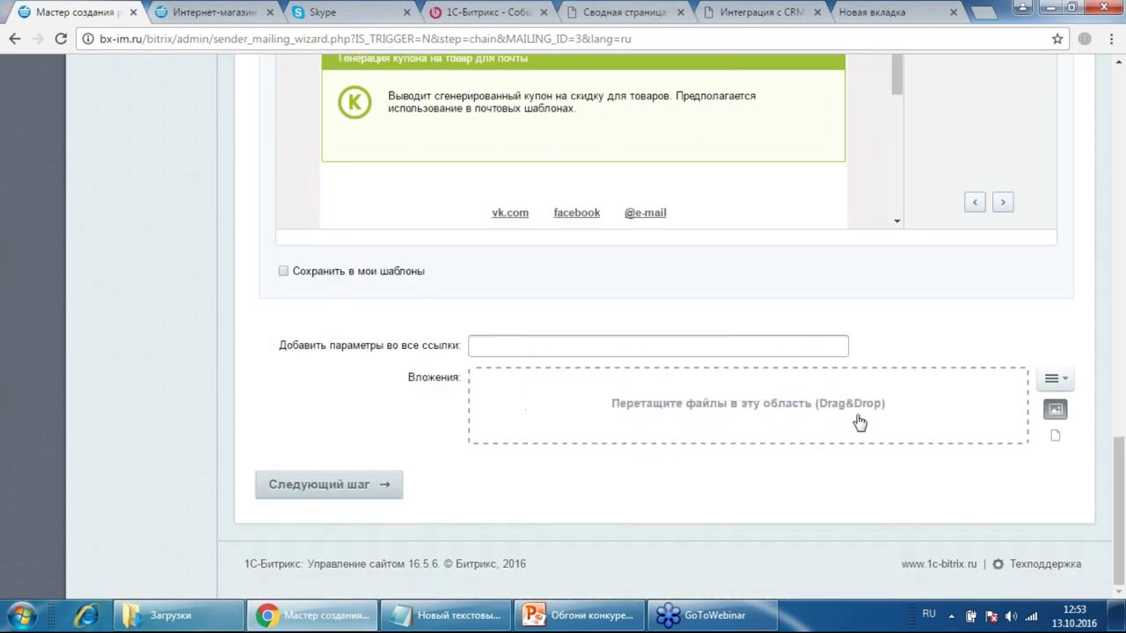
scroll(981, 354, up, 15)
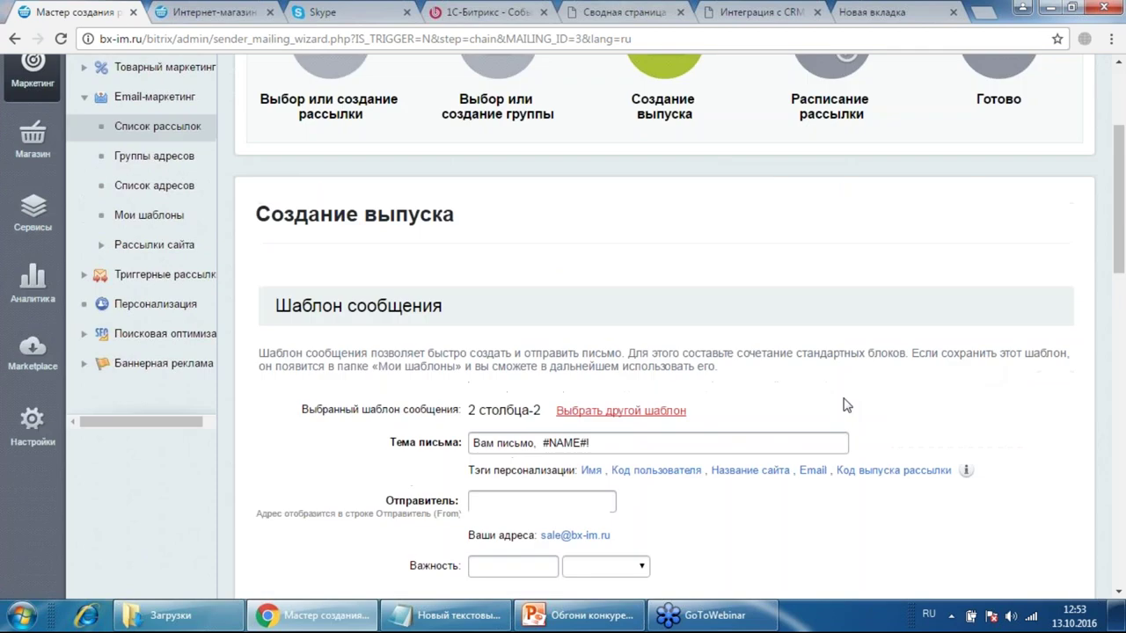
scroll(842, 331, down, 3)
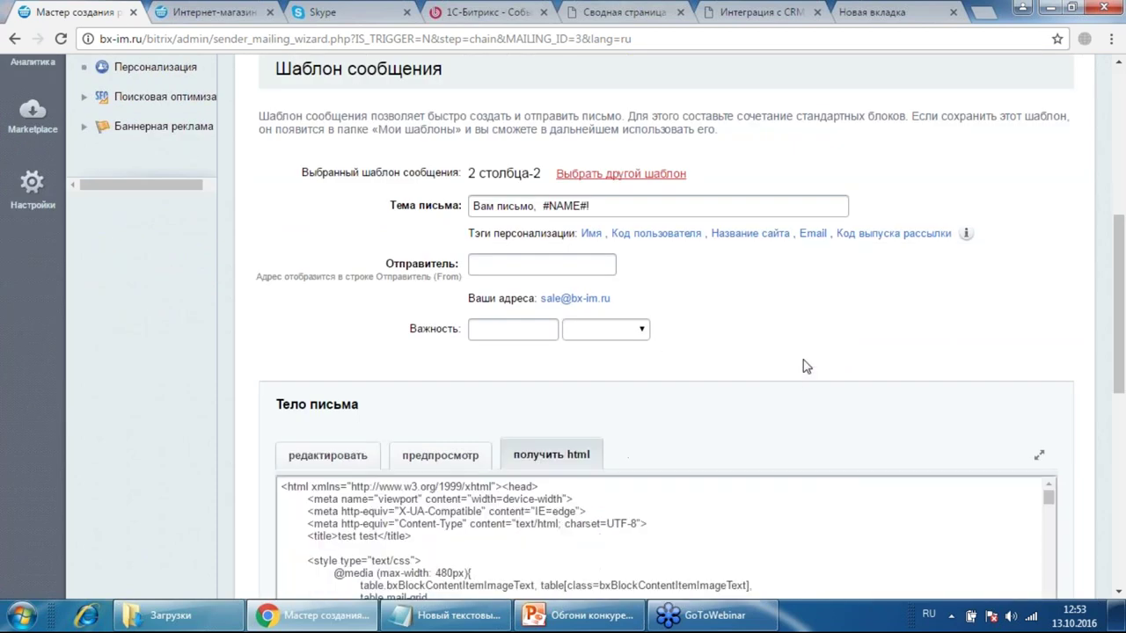
scroll(836, 370, down, 3)
scroll(835, 375, down, 3)
scroll(835, 375, down, 2)
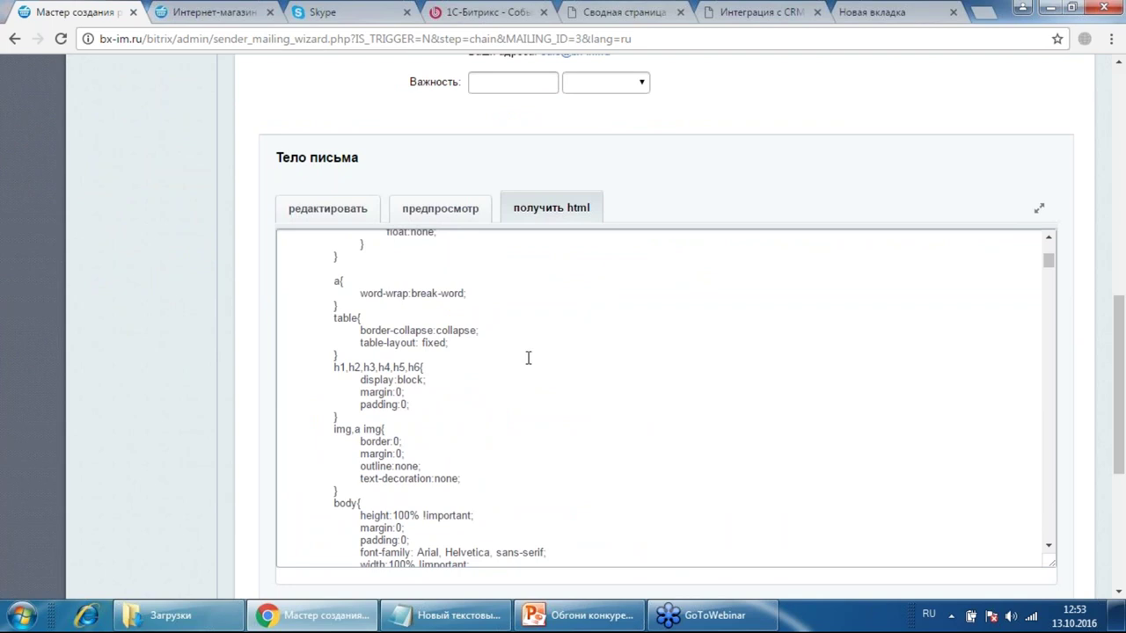
scroll(586, 395, down, 5)
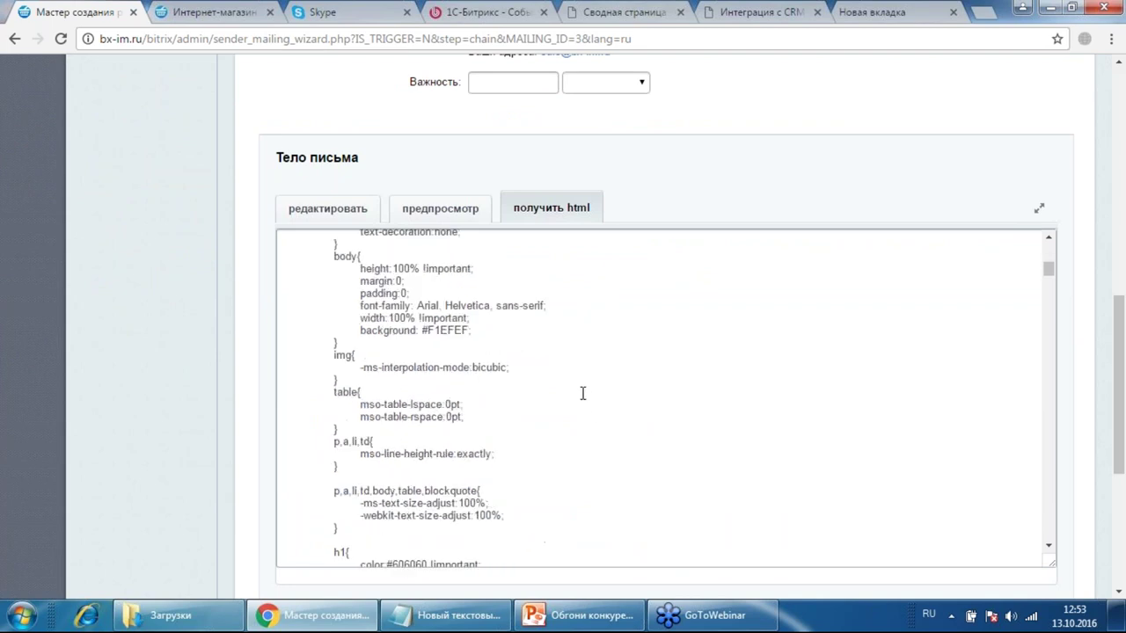
click(296, 217)
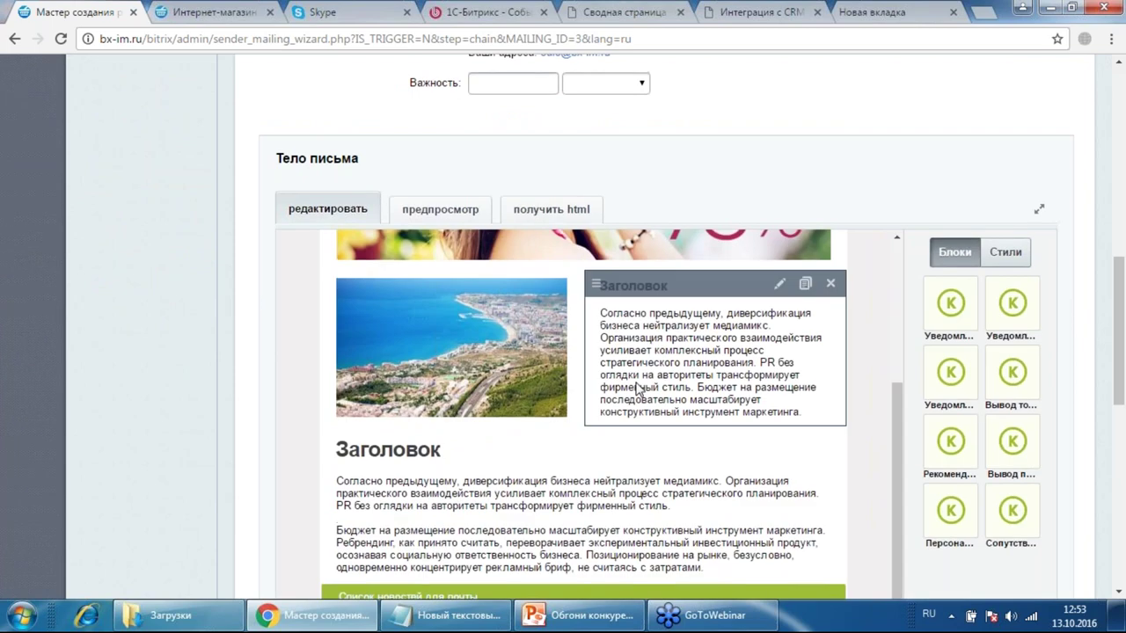
Inspect the Центральная section styles and discard any changes with отменить изменения
scroll(1075, 373, up, 3)
scroll(1075, 374, down, 3)
click(1008, 256)
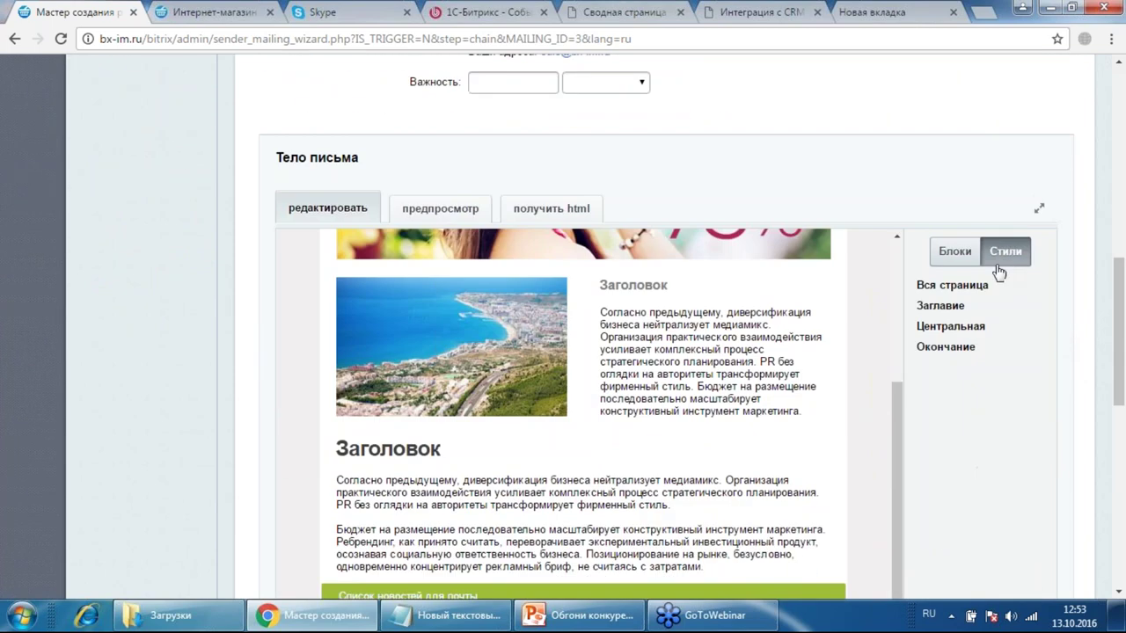
click(945, 327)
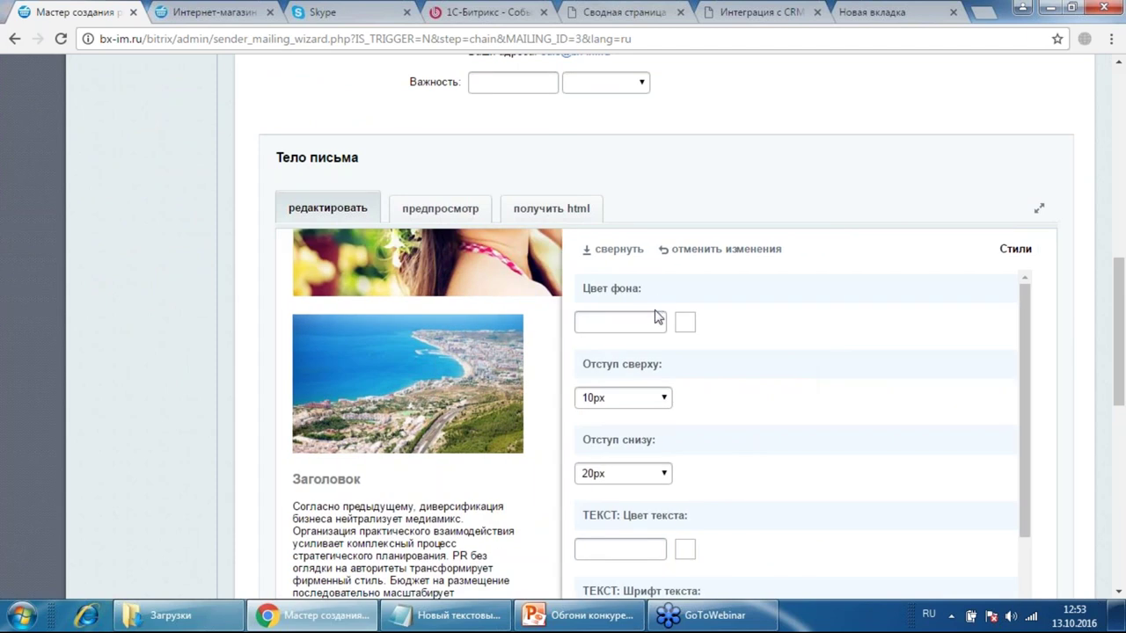
scroll(704, 396, down, 3)
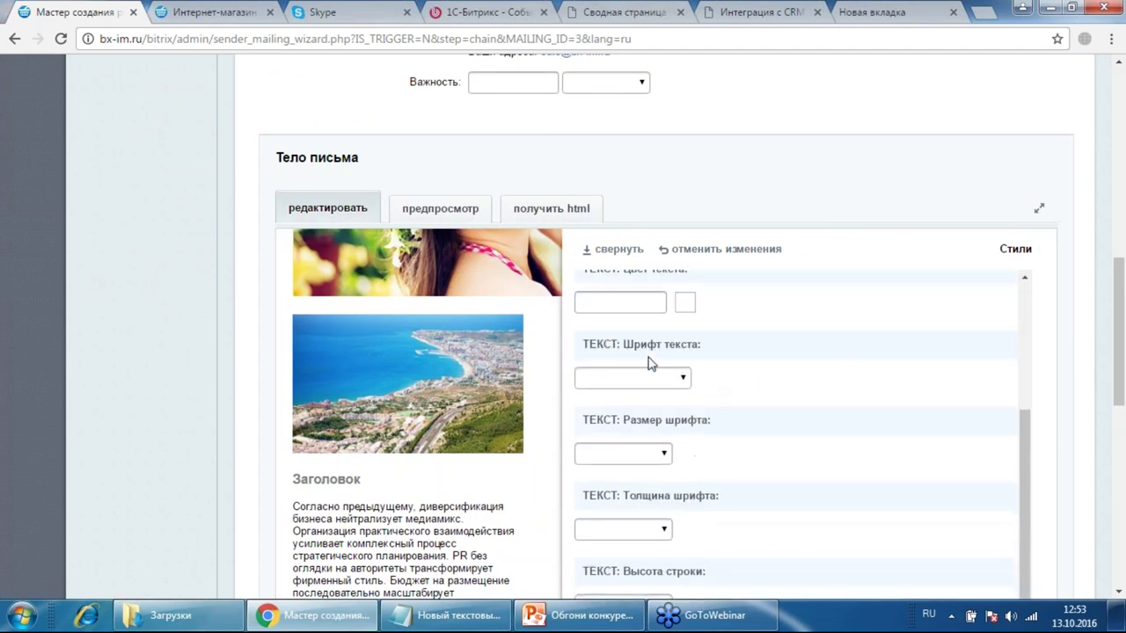
scroll(682, 370, up, 3)
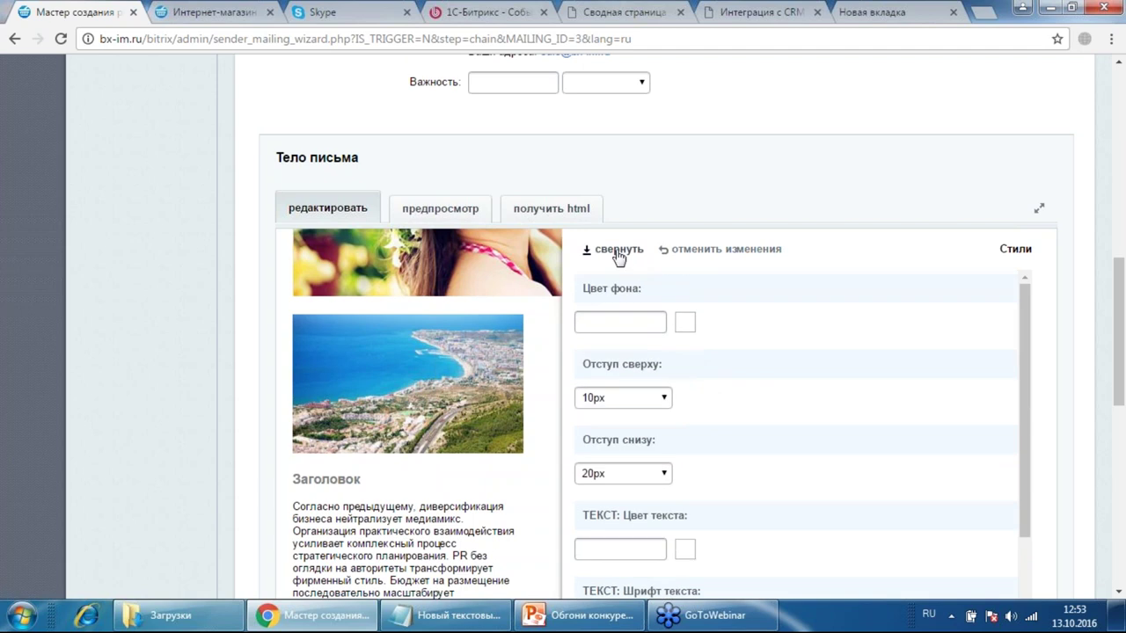
click(719, 252)
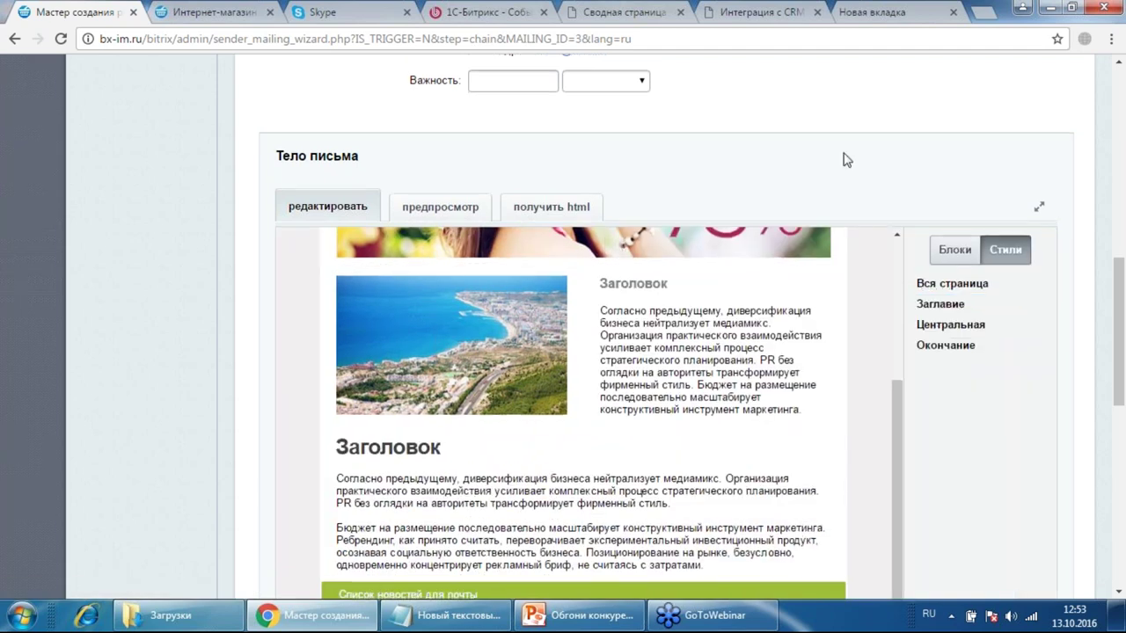
Submit the Создание выпуска step with Следующий шаг
scroll(310, 337, down, 3)
scroll(310, 336, down, 5)
scroll(223, 304, down, 3)
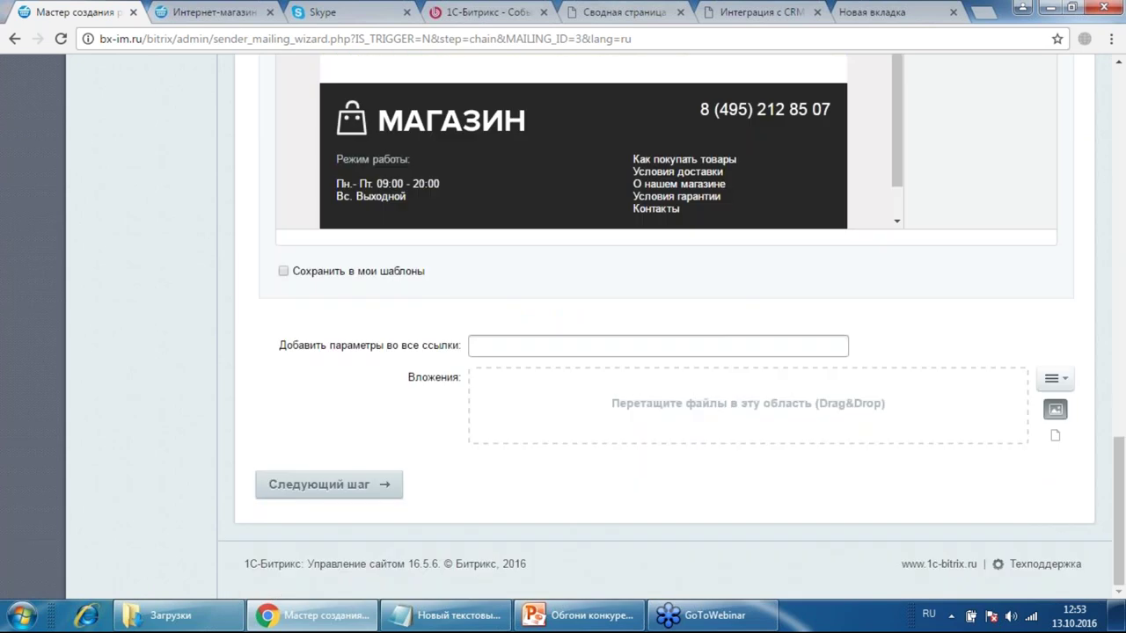
click(387, 488)
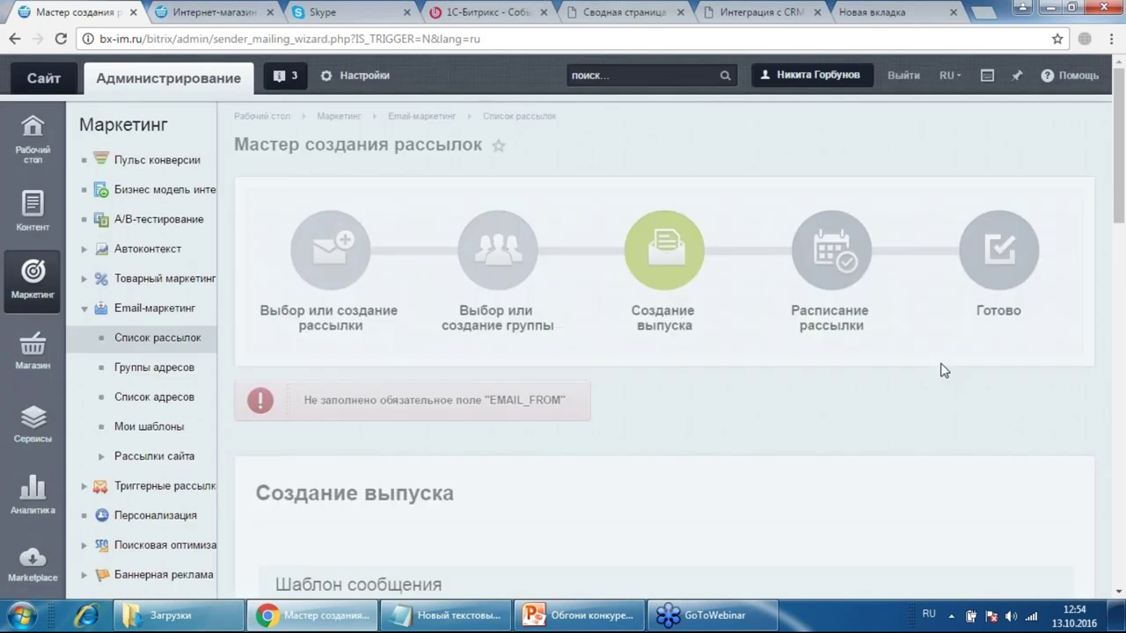
Confirm the Отправитель field holds the site's sales address and resubmit with Следующий шаг
scroll(924, 359, down, 1)
scroll(745, 344, down, 3)
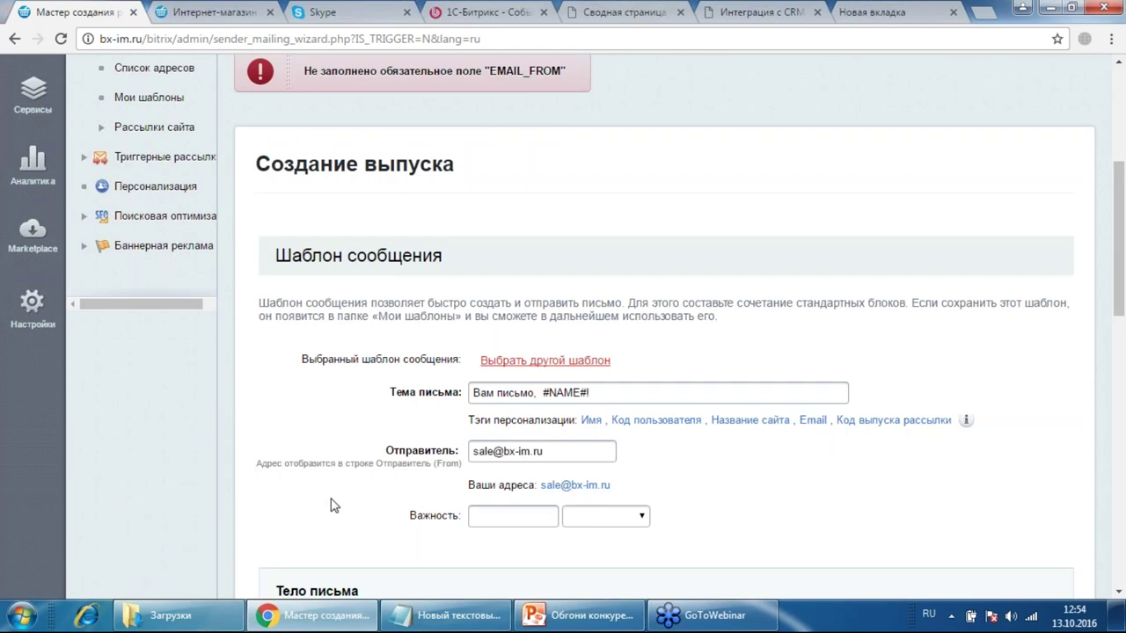
scroll(331, 505, down, 7)
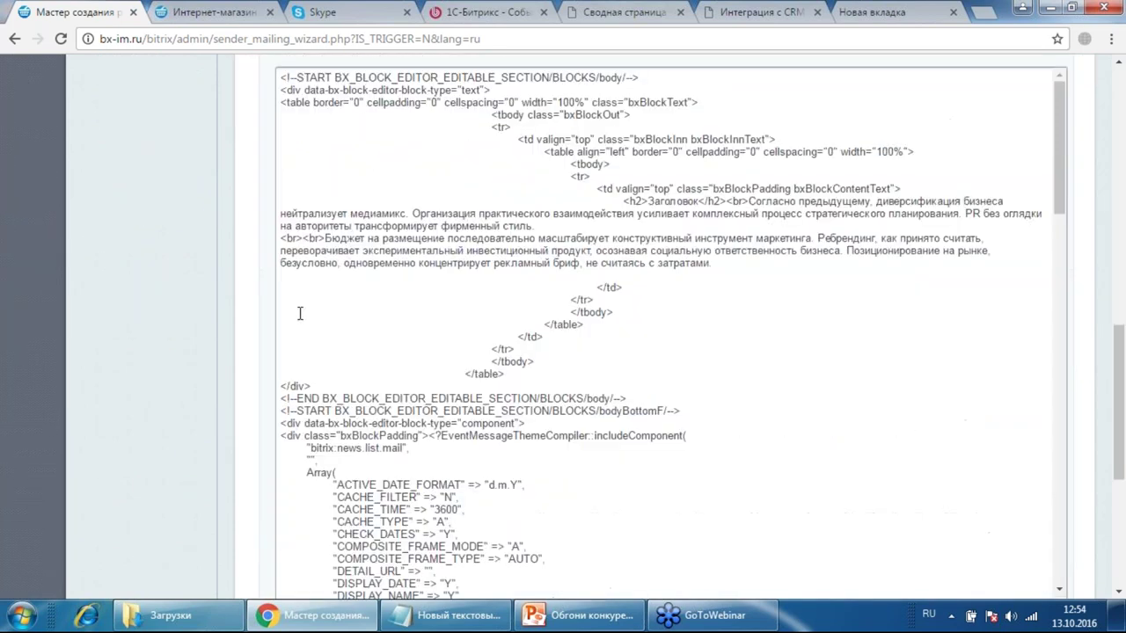
scroll(264, 313, up, 3)
scroll(226, 315, down, 7)
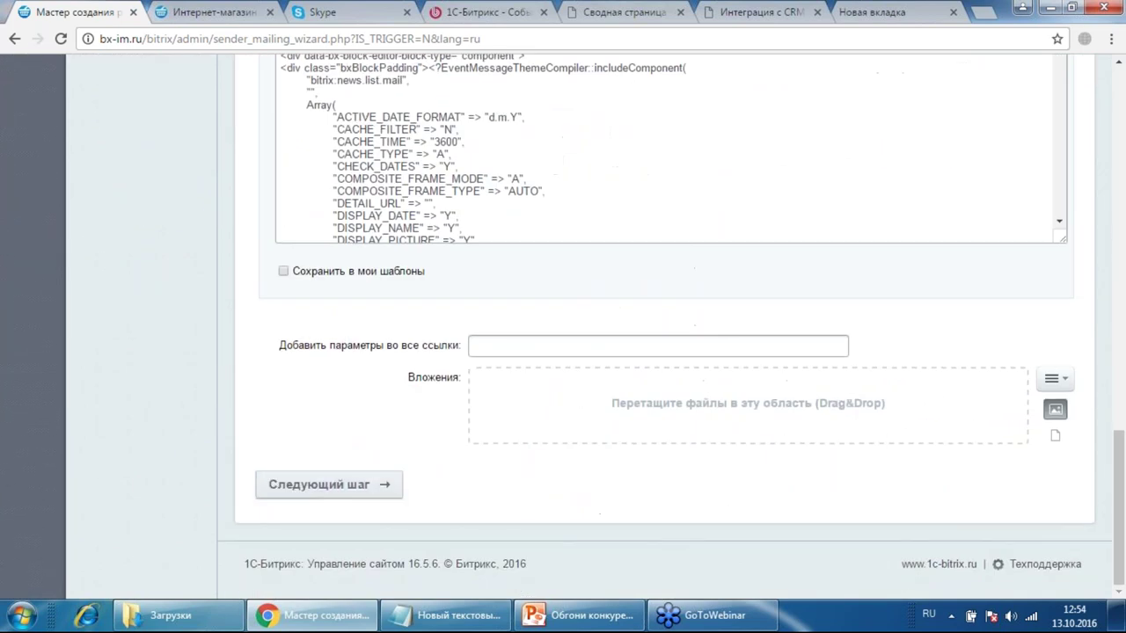
click(329, 485)
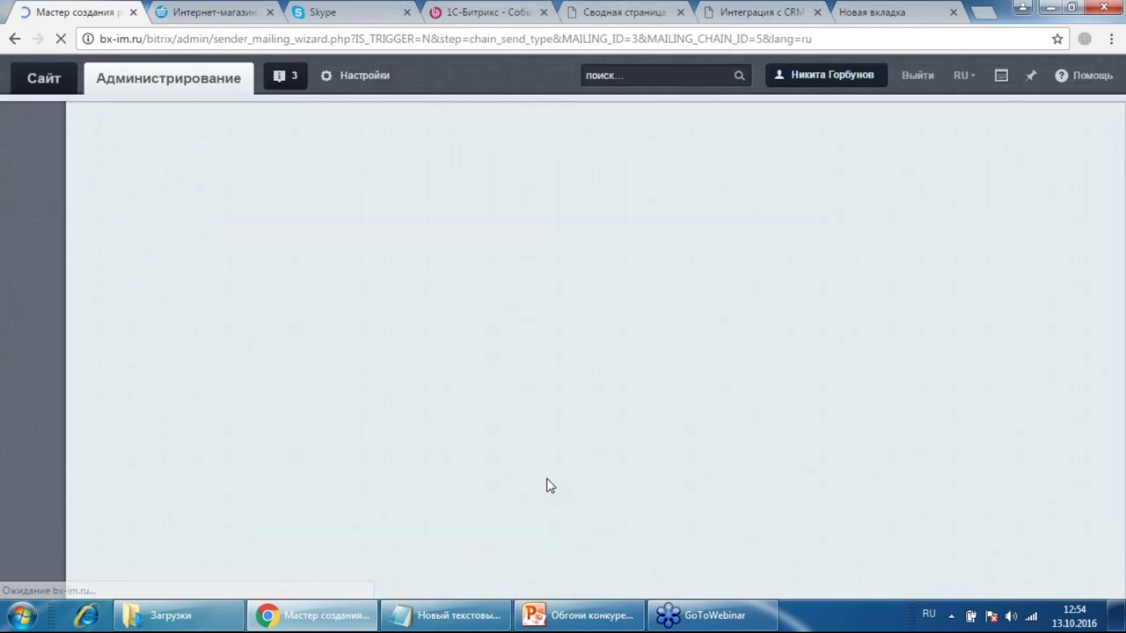
Choose 'Периодическая отправка по расписанию' and add a schedule sending on Mondays (Пн)
scroll(651, 350, down, 1)
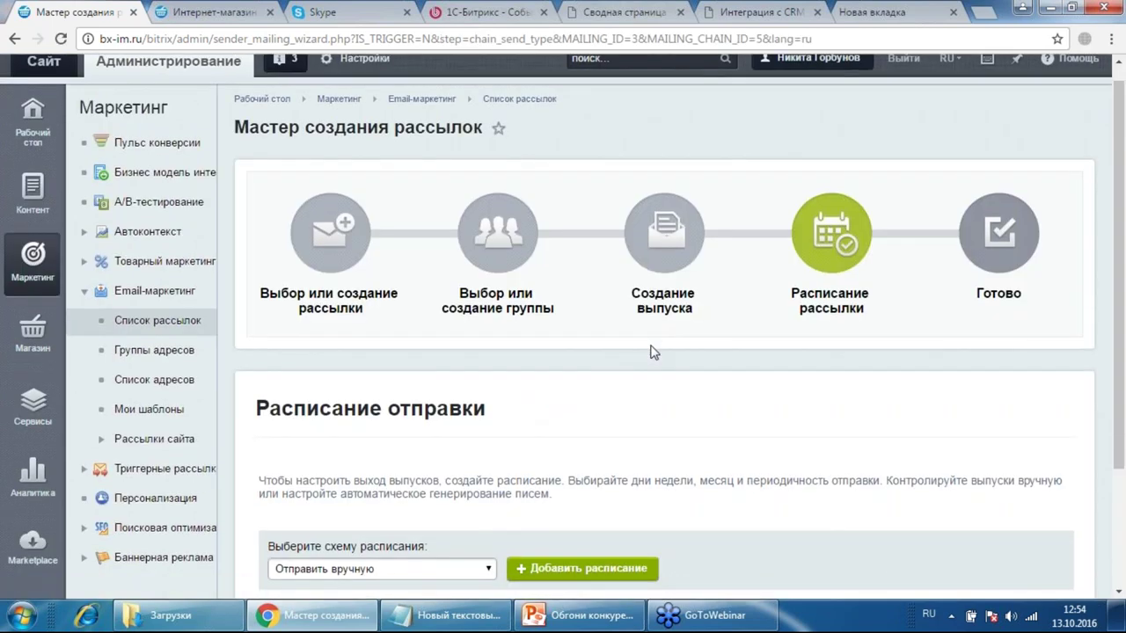
scroll(651, 350, down, 2)
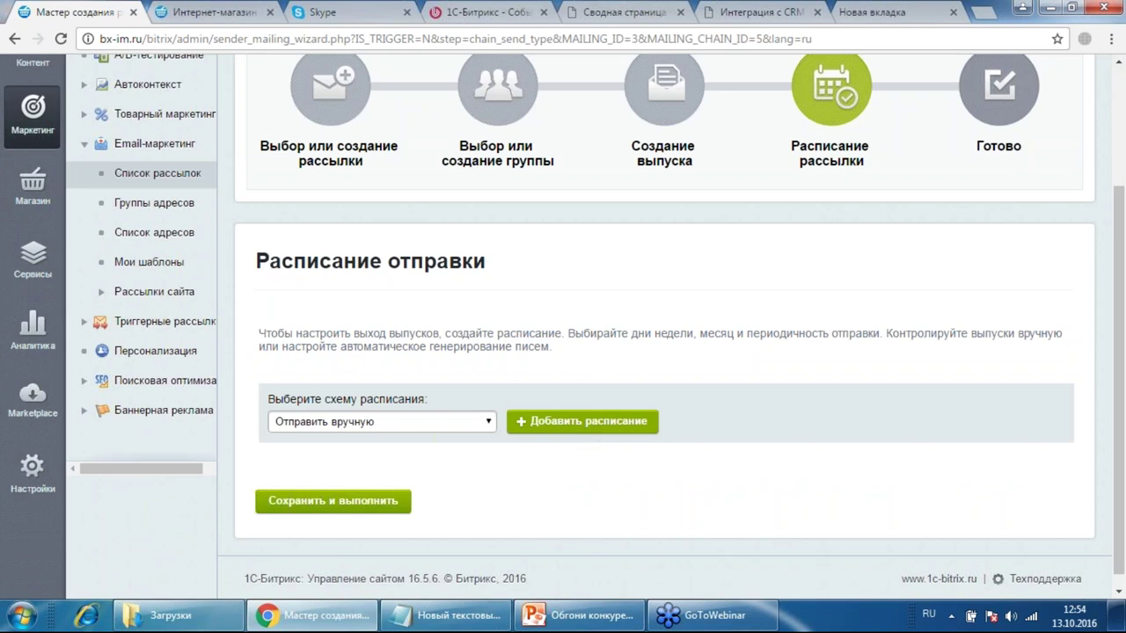
click(458, 421)
click(451, 452)
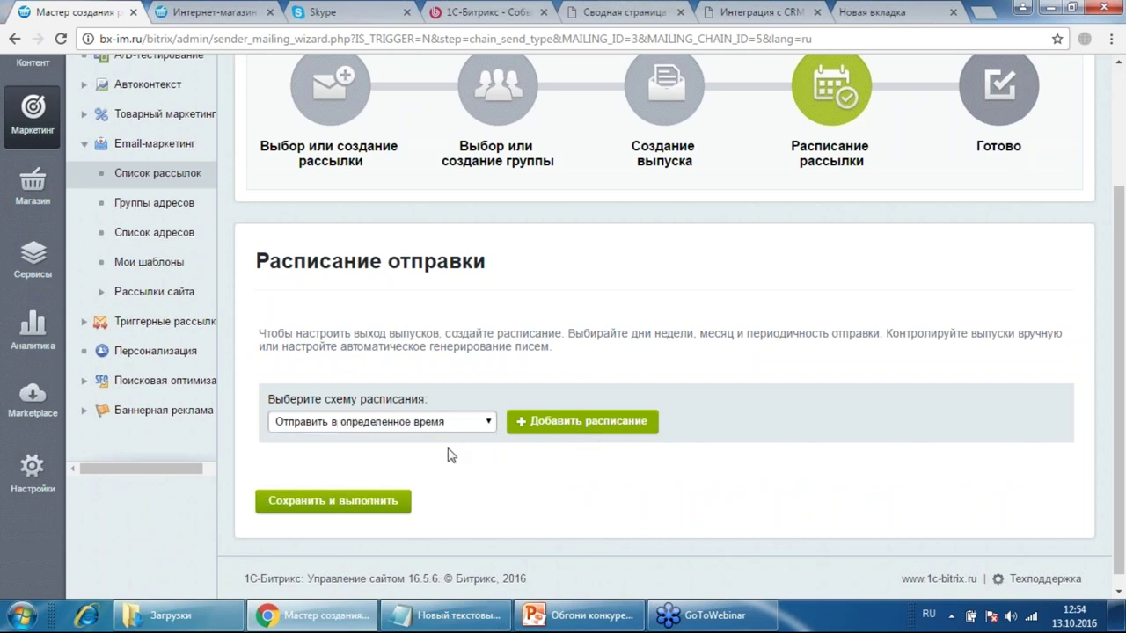
click(463, 423)
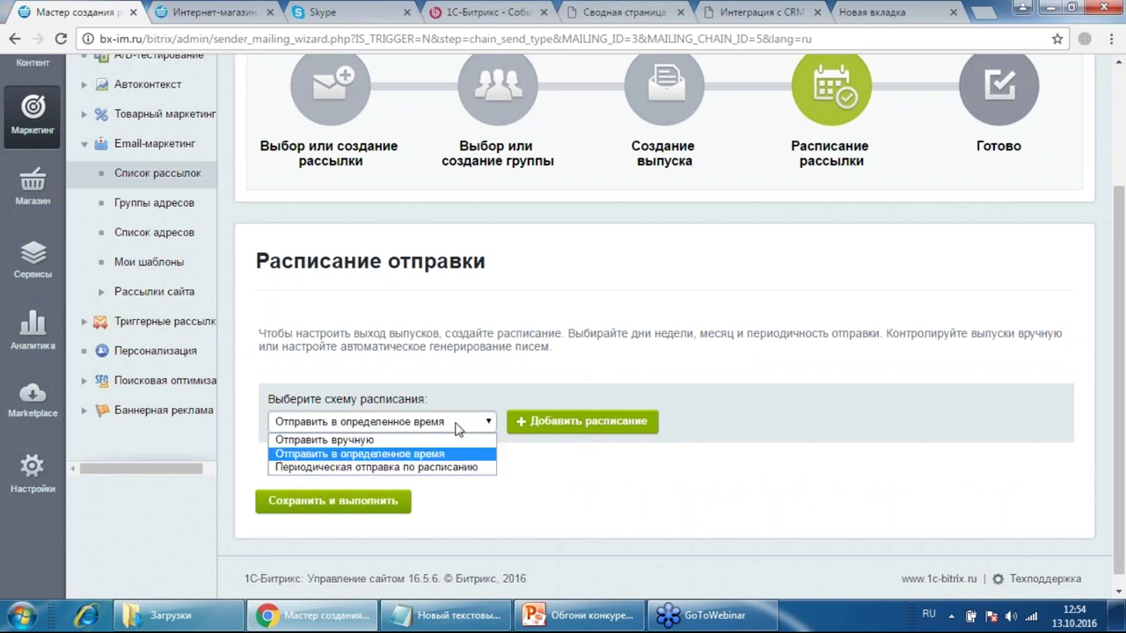
click(449, 468)
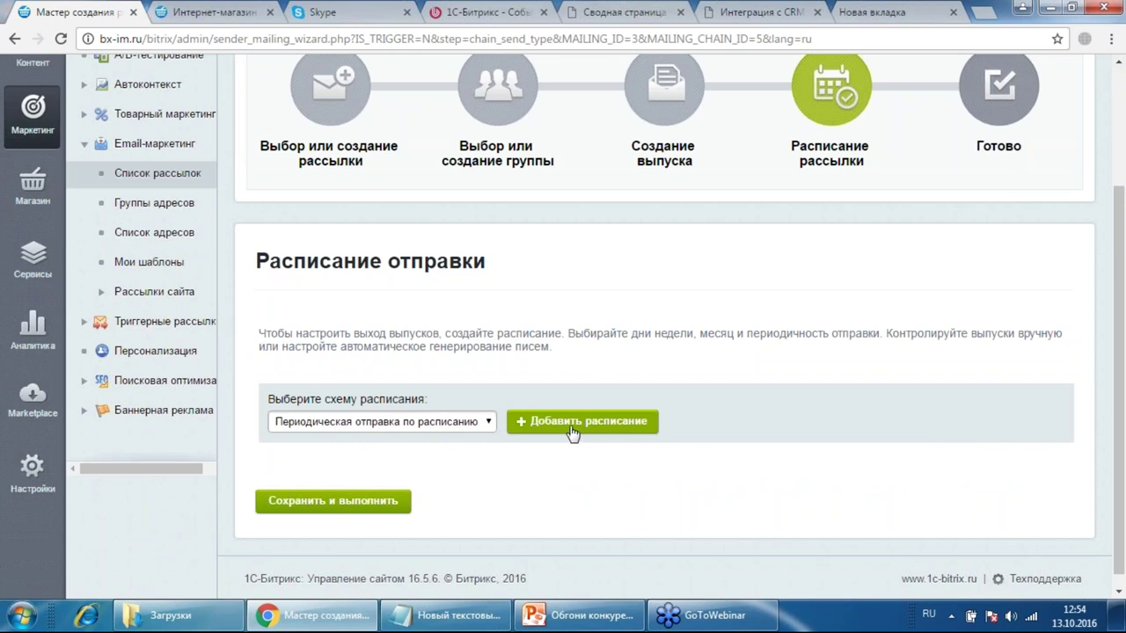
click(571, 429)
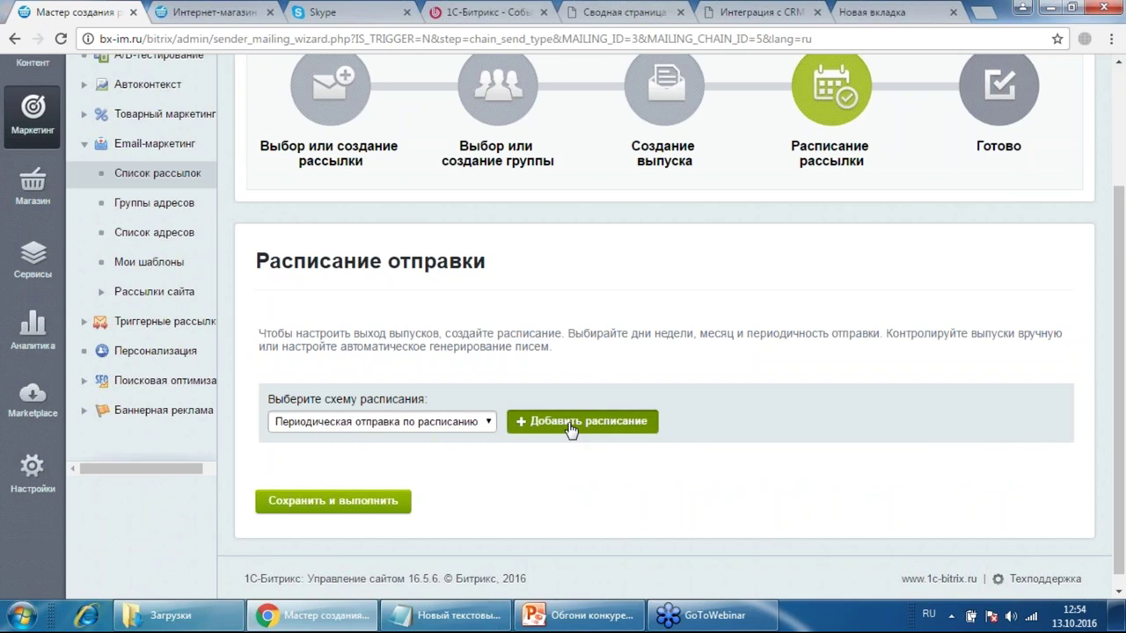
scroll(666, 359, down, 2)
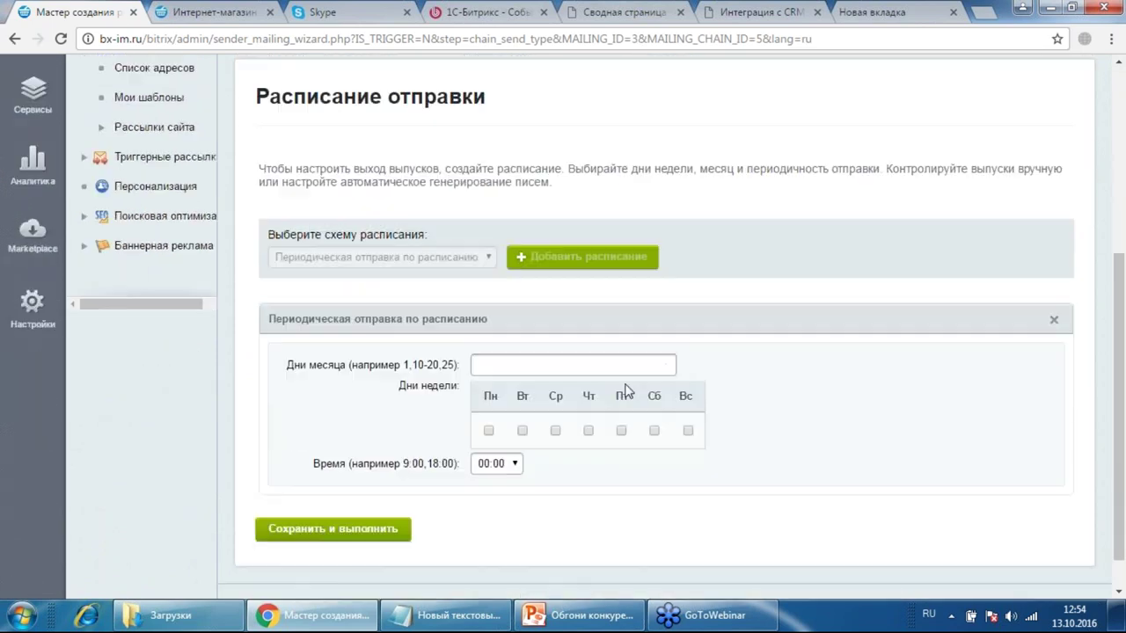
click(489, 430)
Save and run the wizard, then name the release 'Выпуск новостей'
click(370, 526)
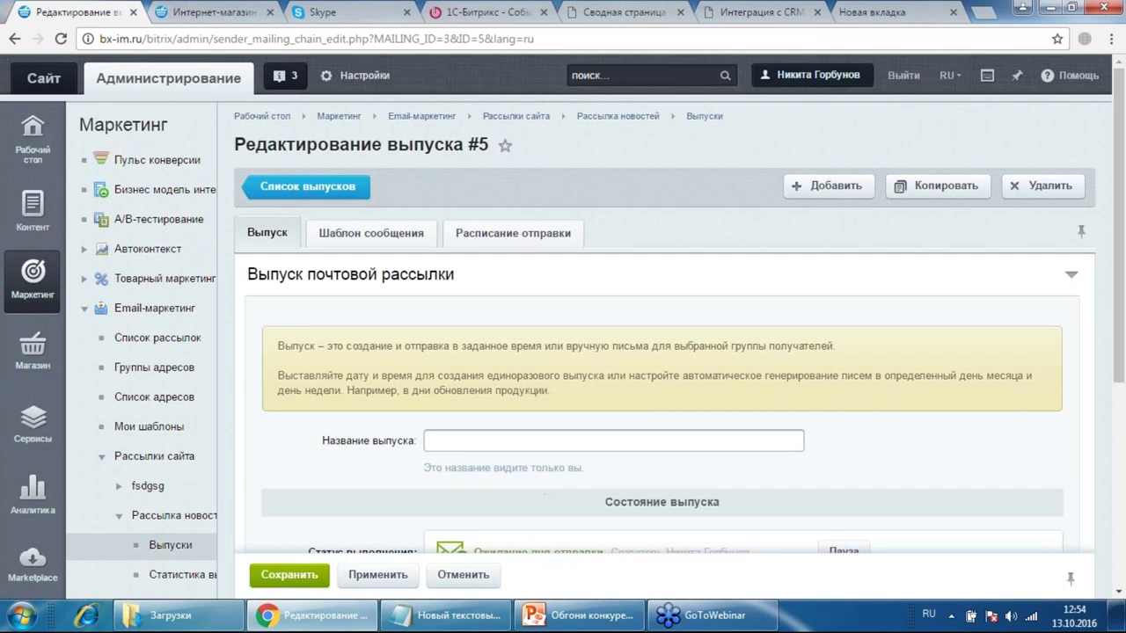
scroll(741, 343, down, 1)
scroll(742, 343, down, 1)
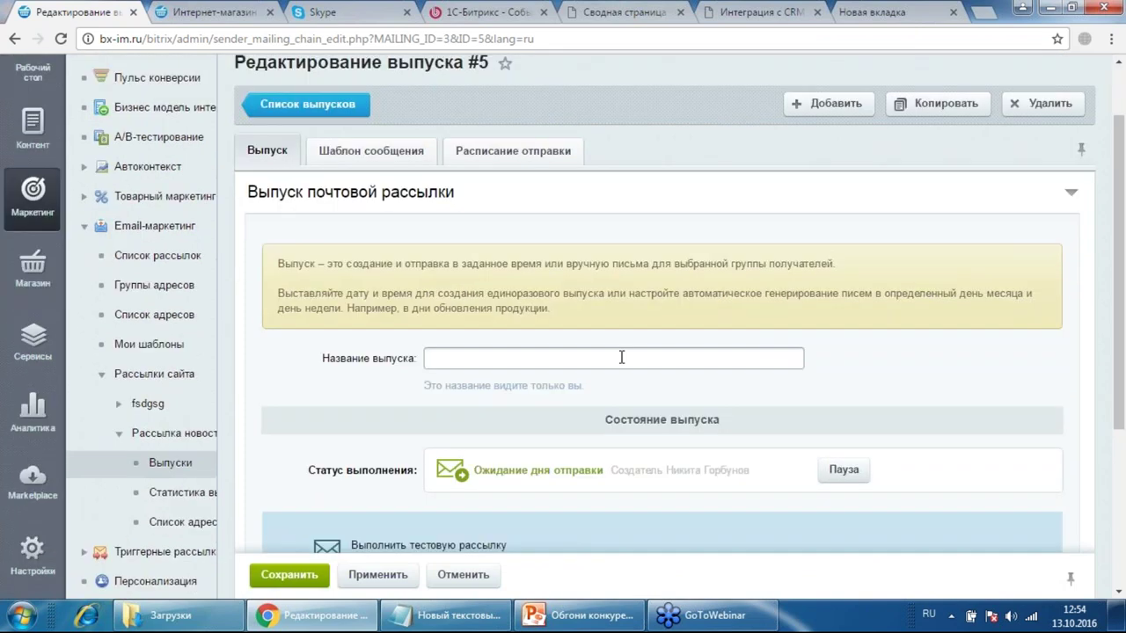
text(Выпуск новостей)
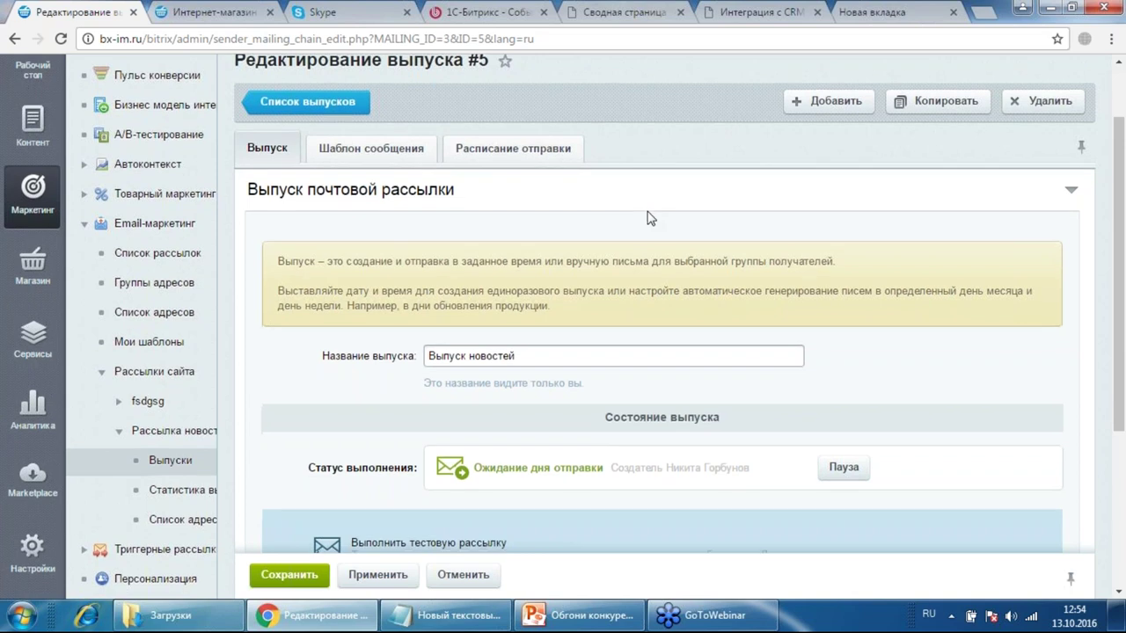
Send a test mailing to the recent recipient's address
scroll(739, 238, down, 2)
scroll(739, 238, down, 1)
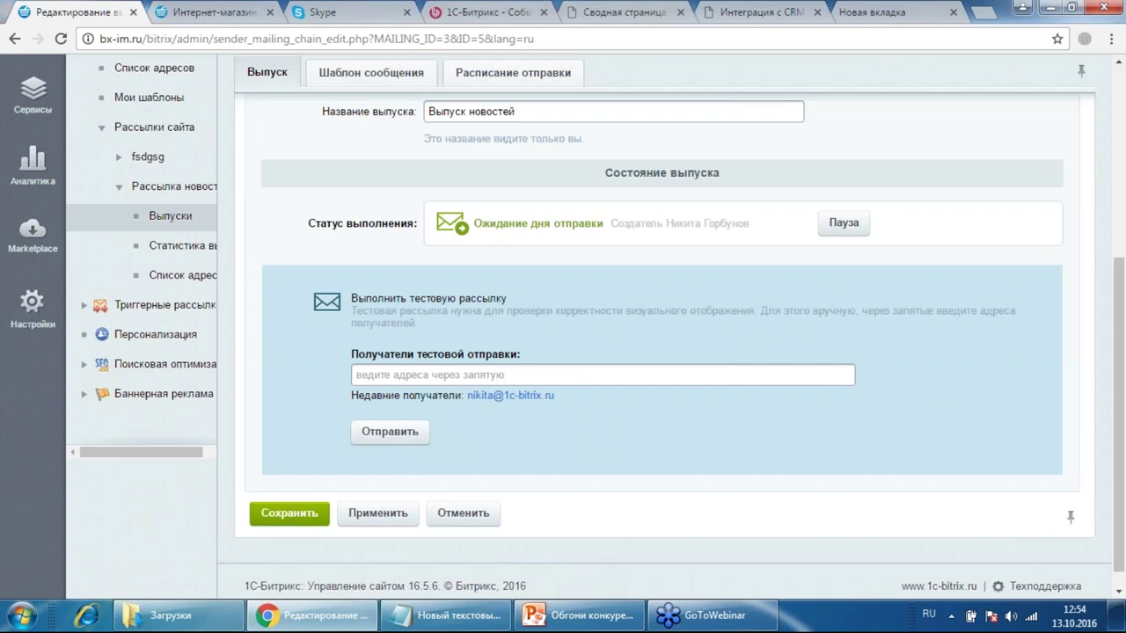
click(510, 396)
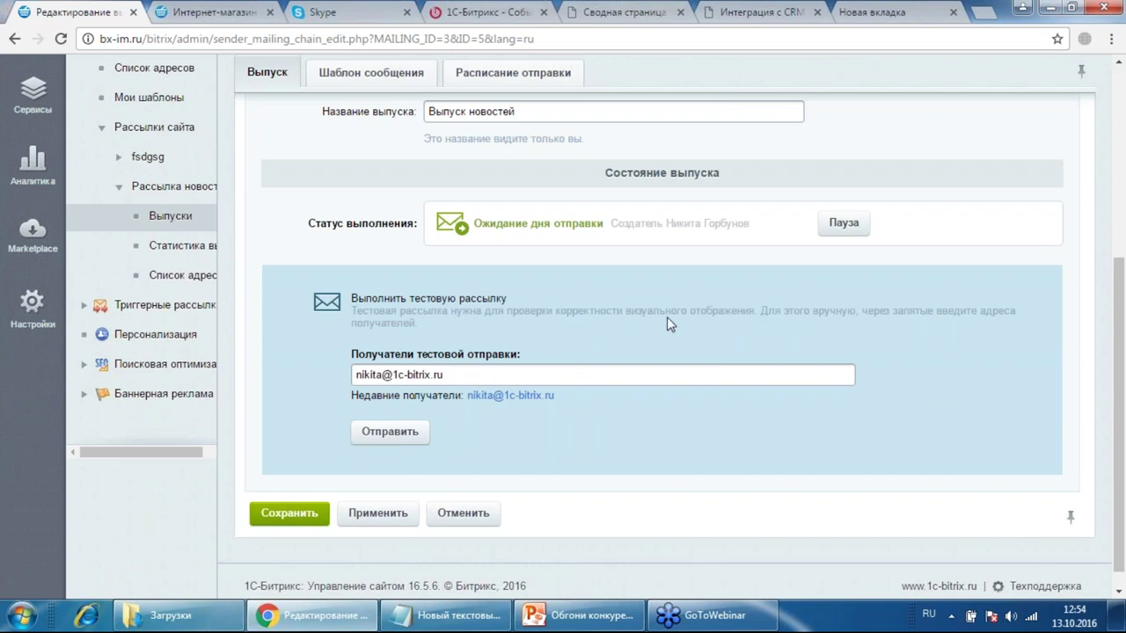
scroll(666, 317, up, 1)
scroll(608, 382, down, 1)
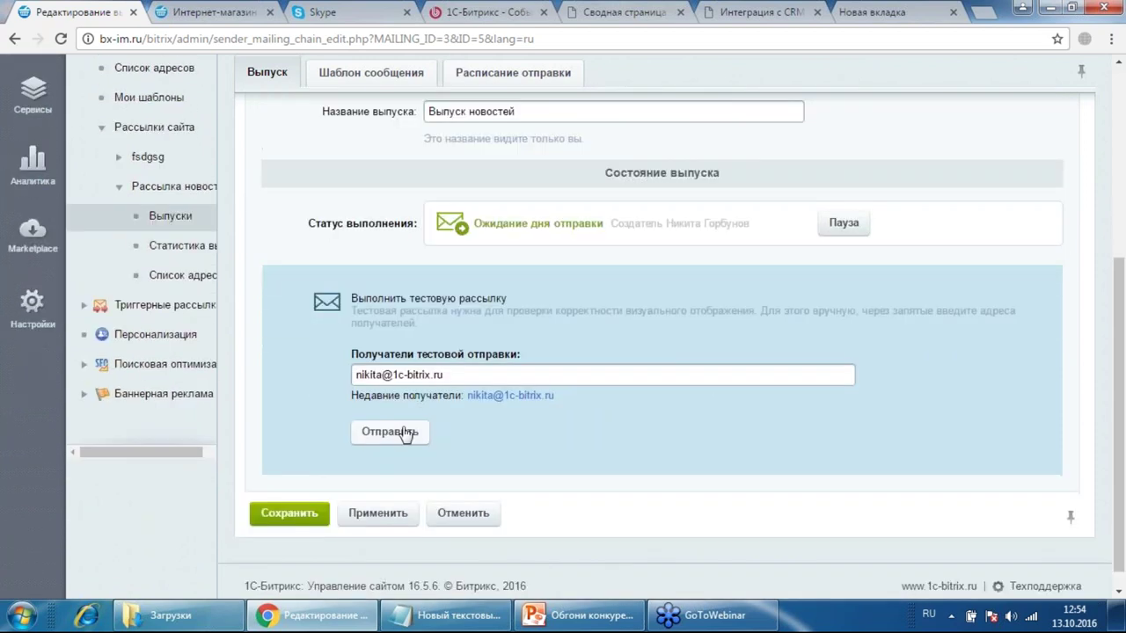
click(389, 432)
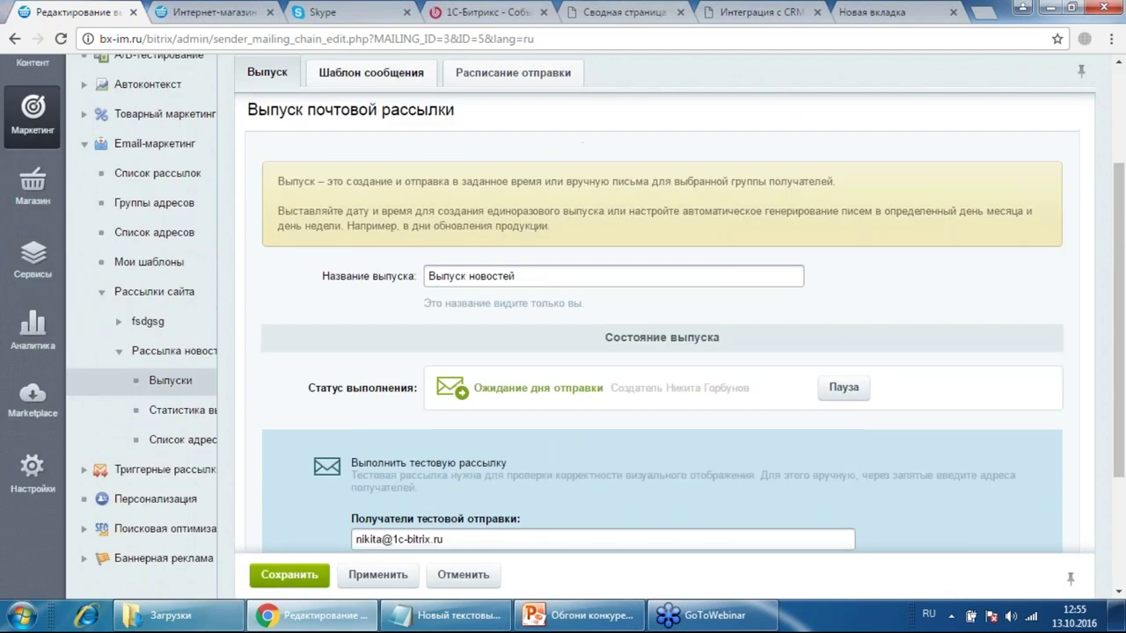
Review the Шаблон сообщения and Расписание отправки tabs, then save release #5
click(370, 73)
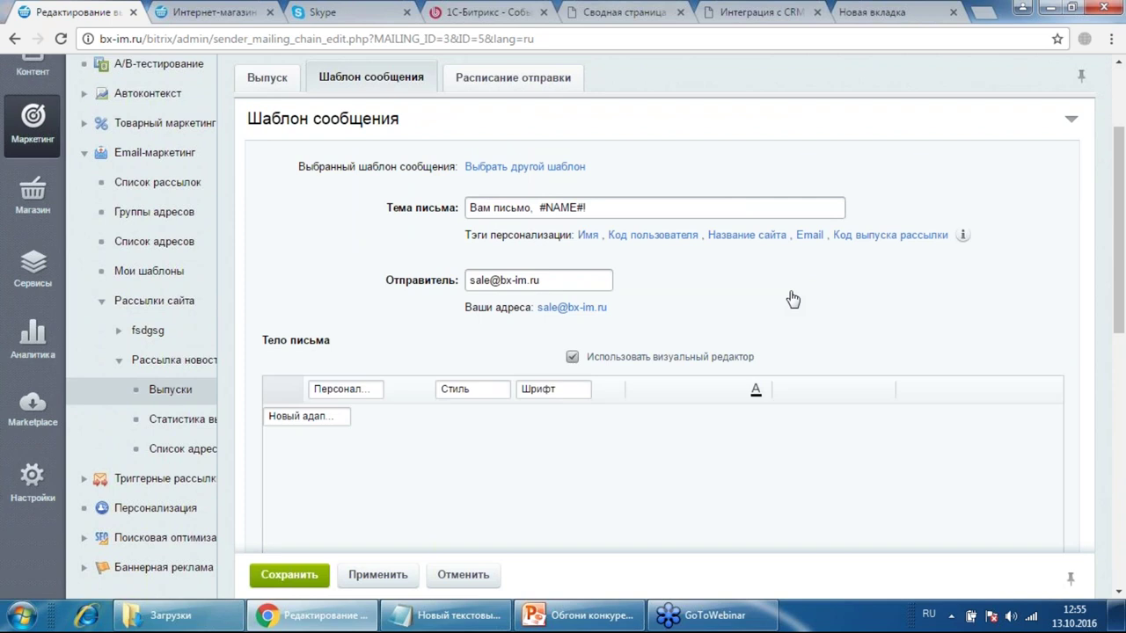
scroll(797, 297, down, 2)
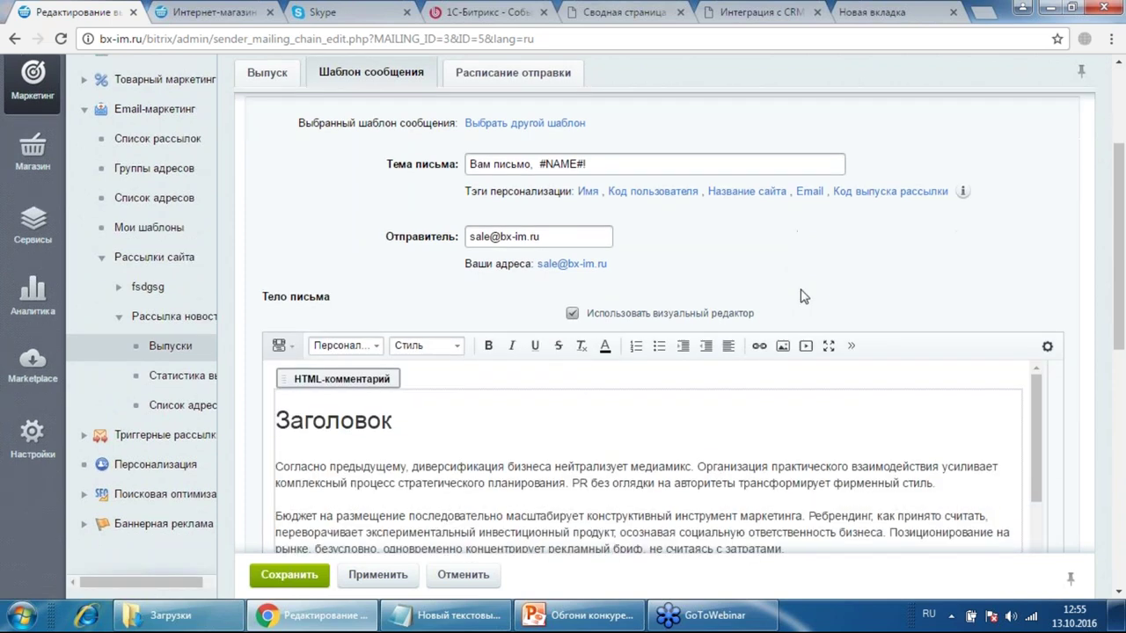
scroll(603, 267, up, 3)
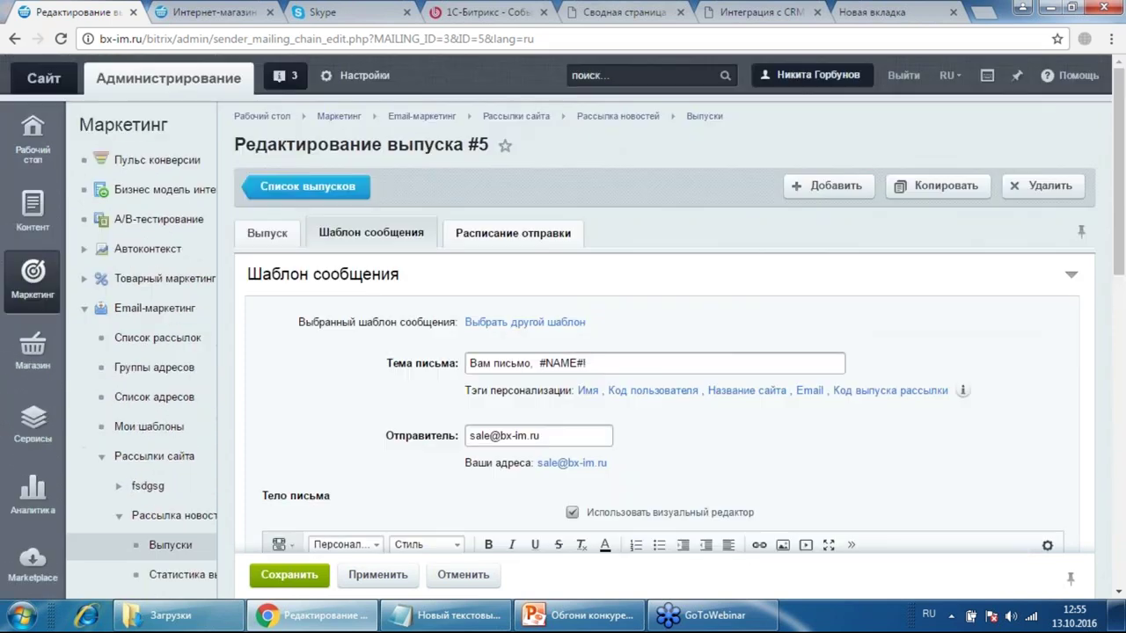
click(513, 232)
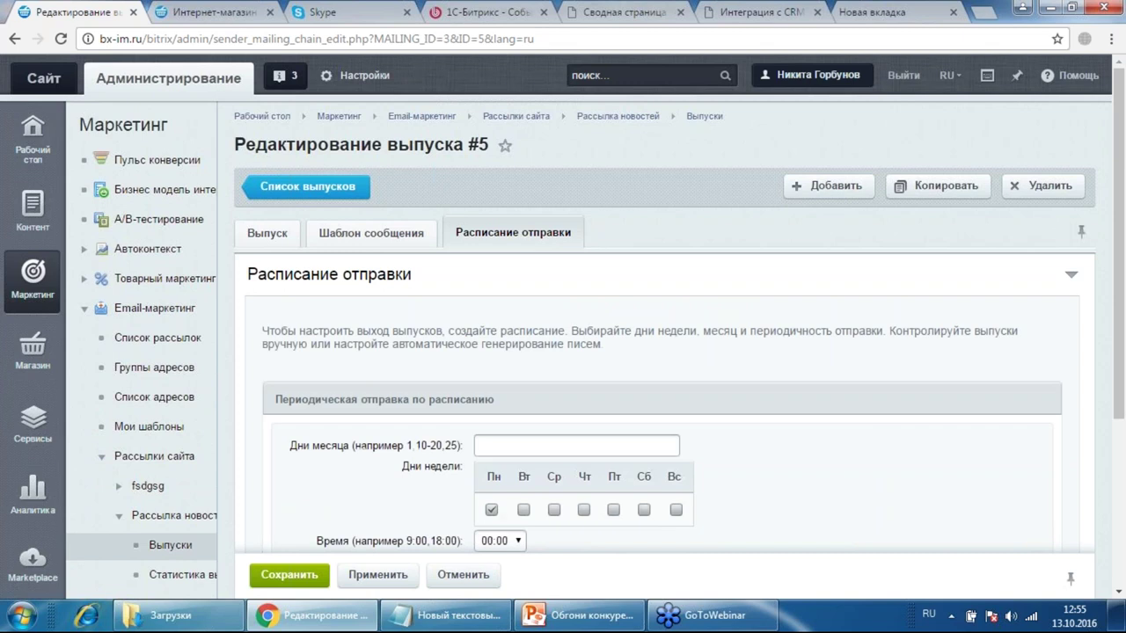
click(412, 237)
scroll(411, 264, down, 3)
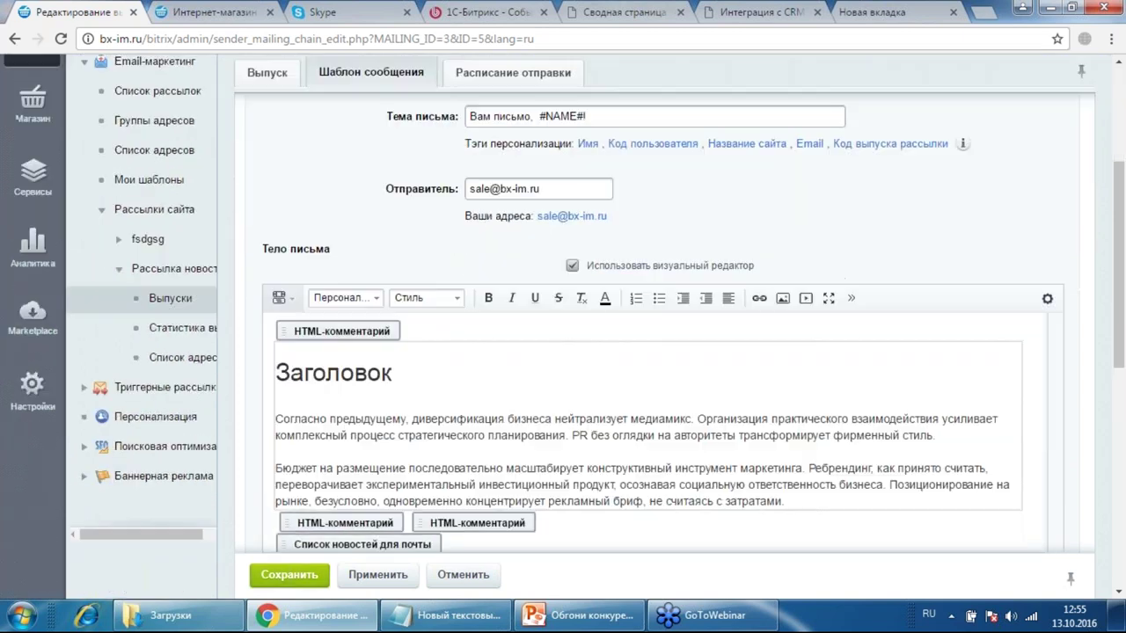
click(290, 575)
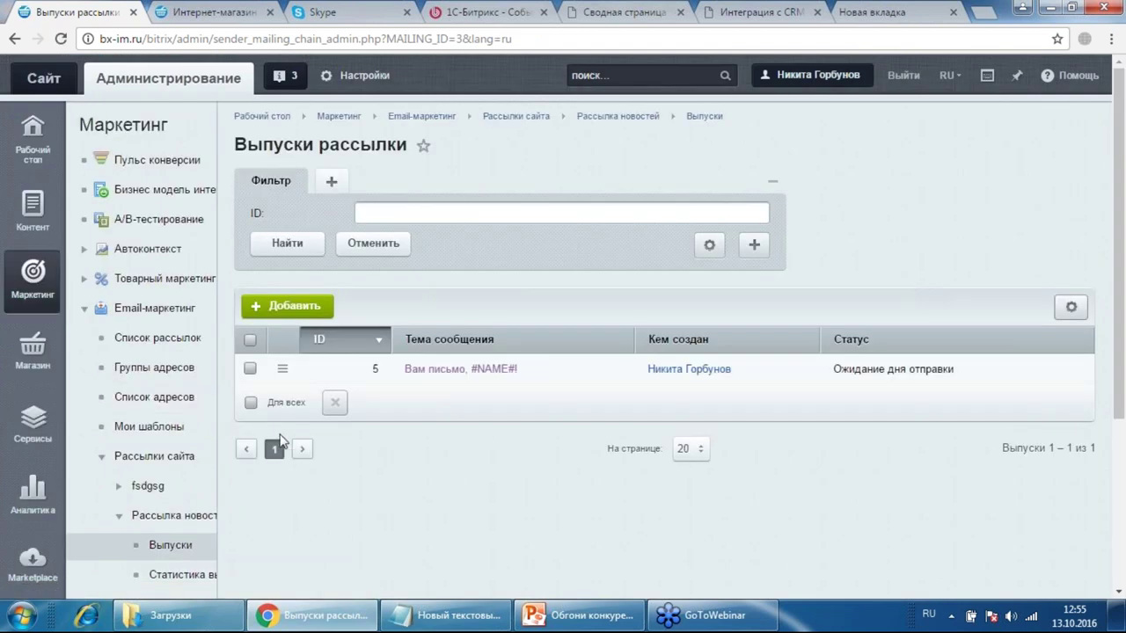
Collapse Email-маркетинг in the left menu and expand Триггерные рассылки
scroll(286, 427, down, 1)
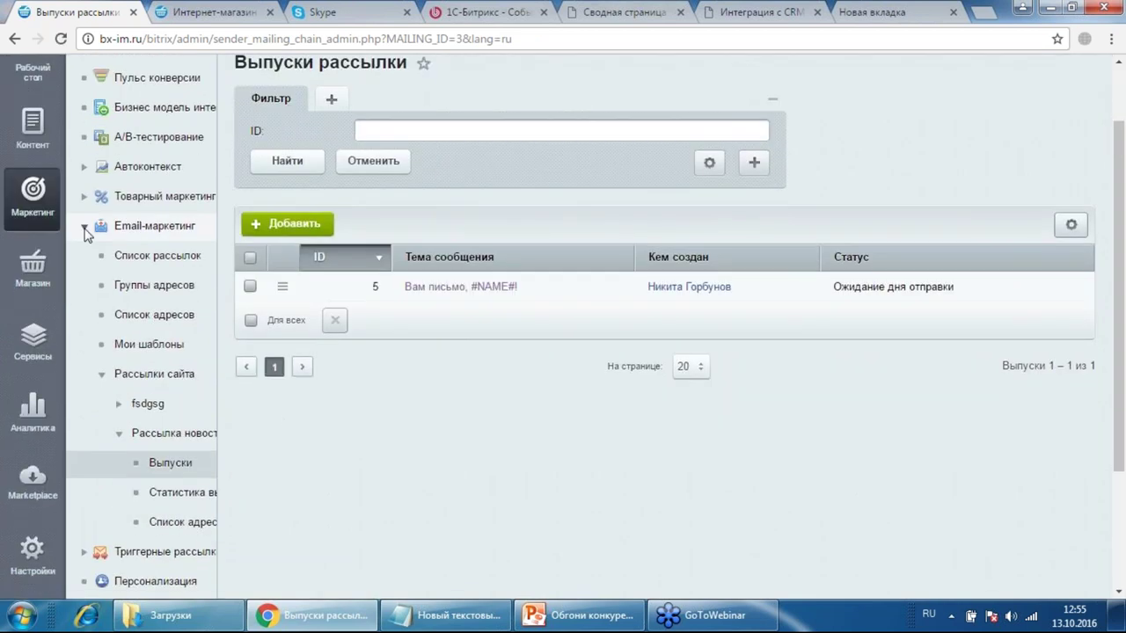
click(85, 229)
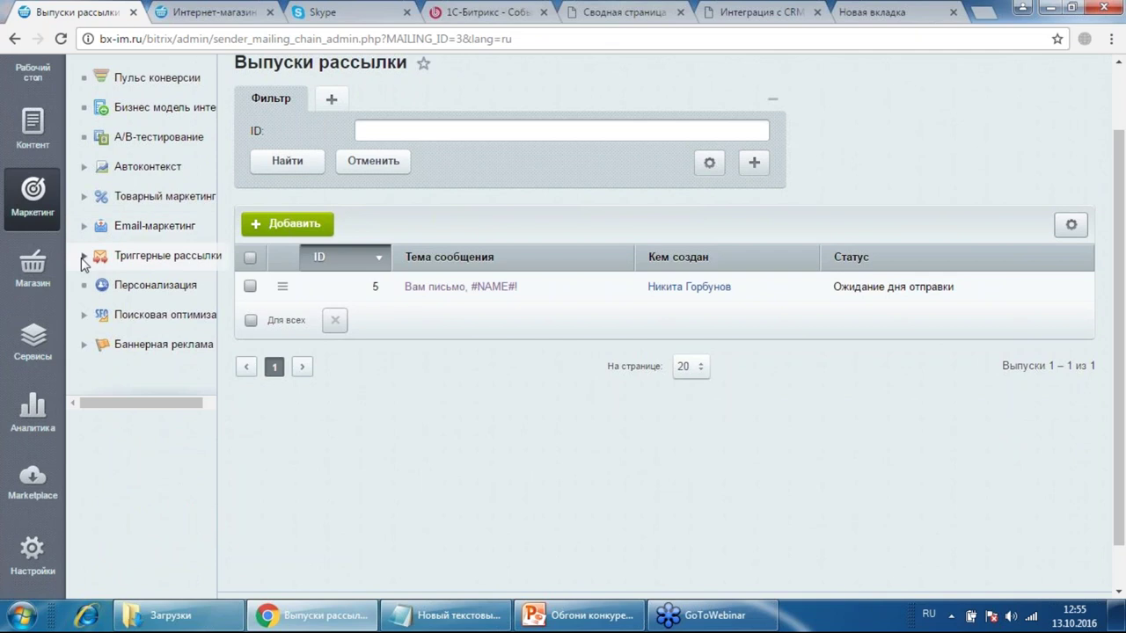
click(82, 257)
From Список рассылок, start 'Добавить через мастер' and scroll to the ready trigger templates
click(105, 286)
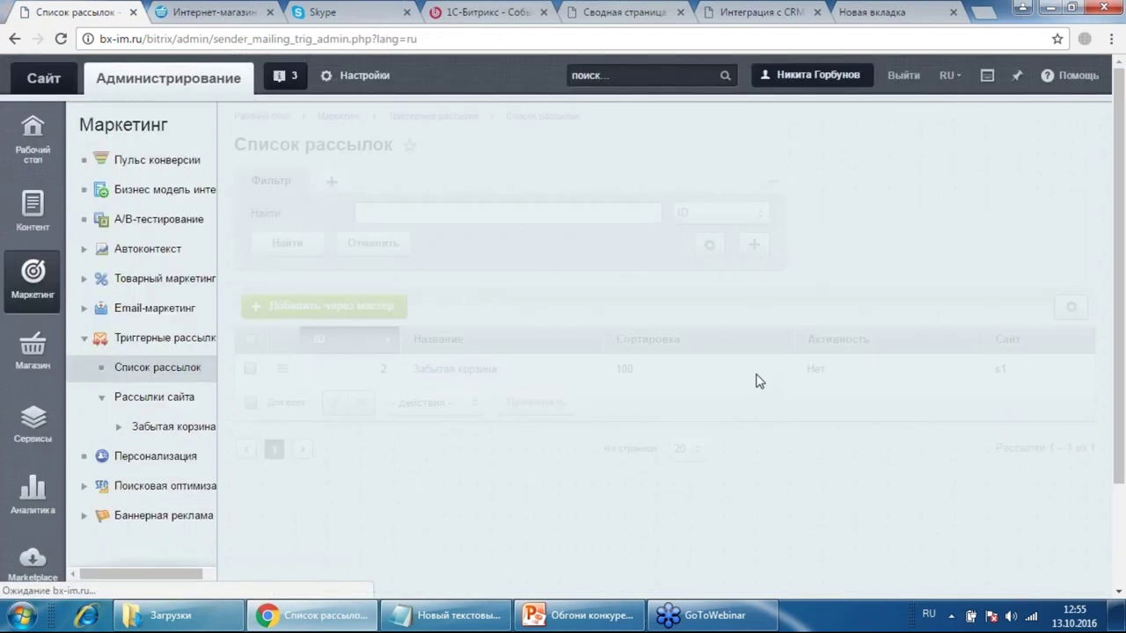
click(326, 306)
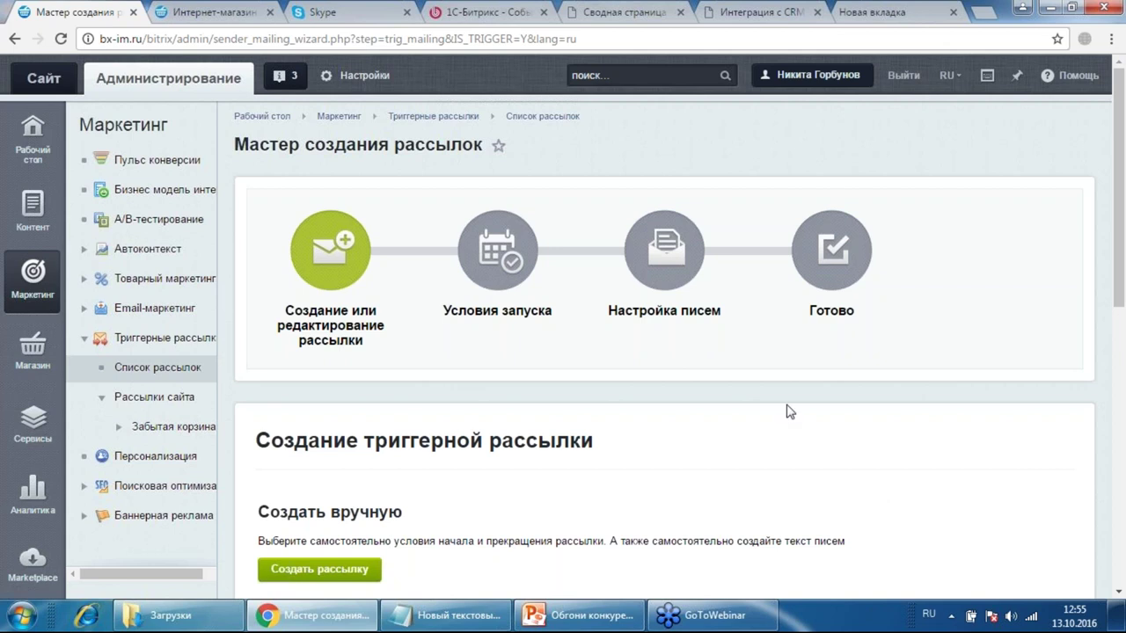
scroll(880, 387, down, 5)
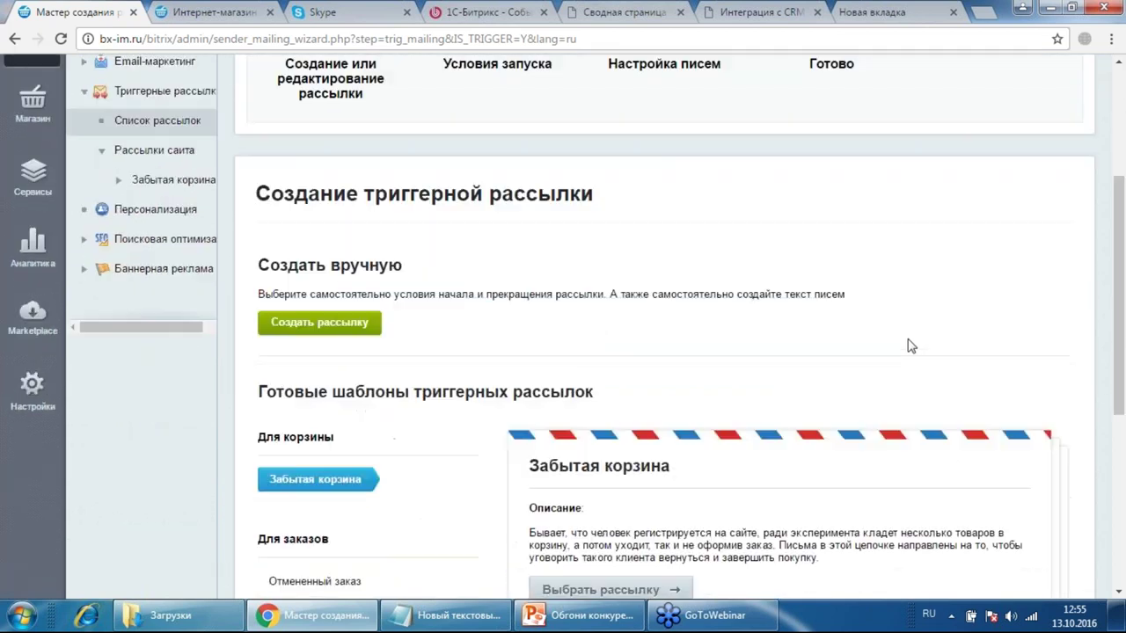
scroll(909, 344, down, 1)
scroll(909, 343, down, 1)
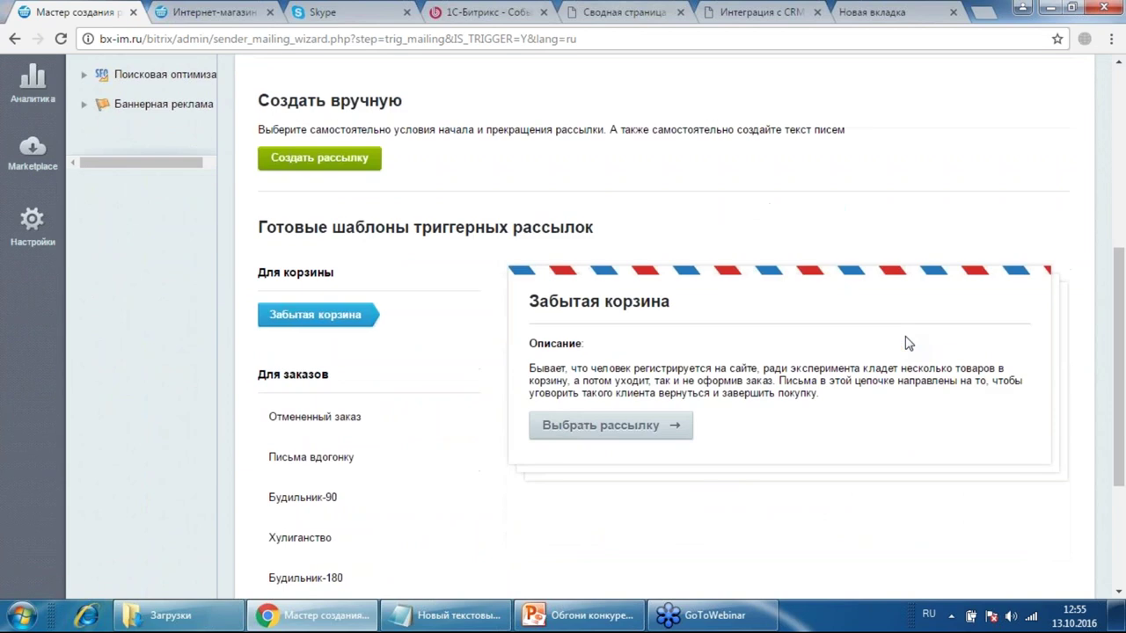
scroll(909, 344, down, 1)
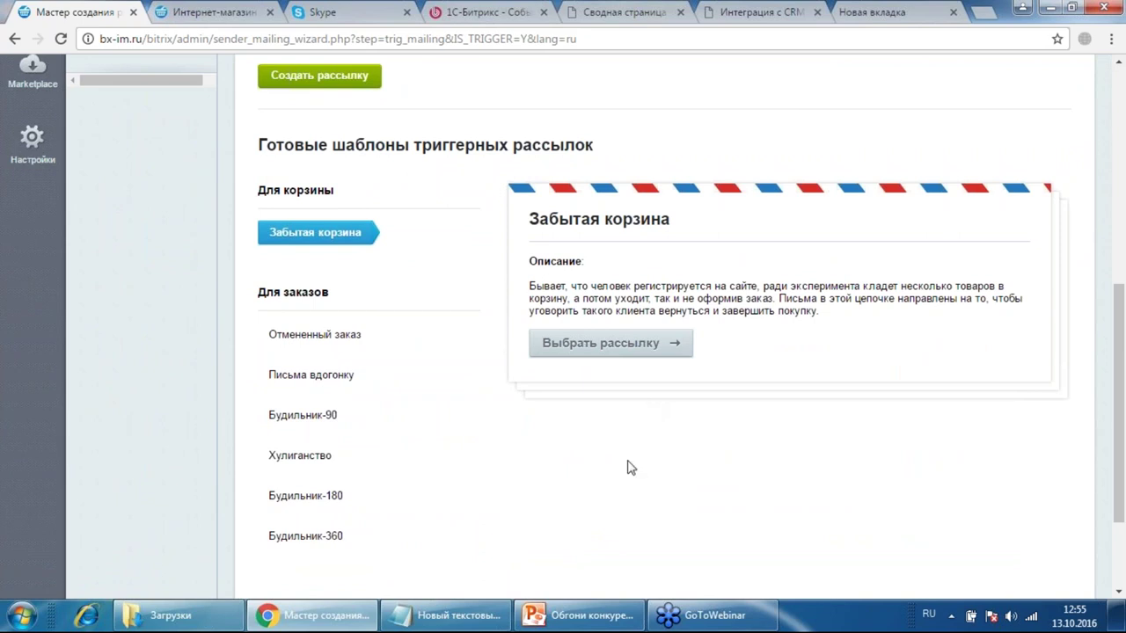
Restart the trigger mailing wizard and pick the Забытая корзина ready-made template
click(626, 345)
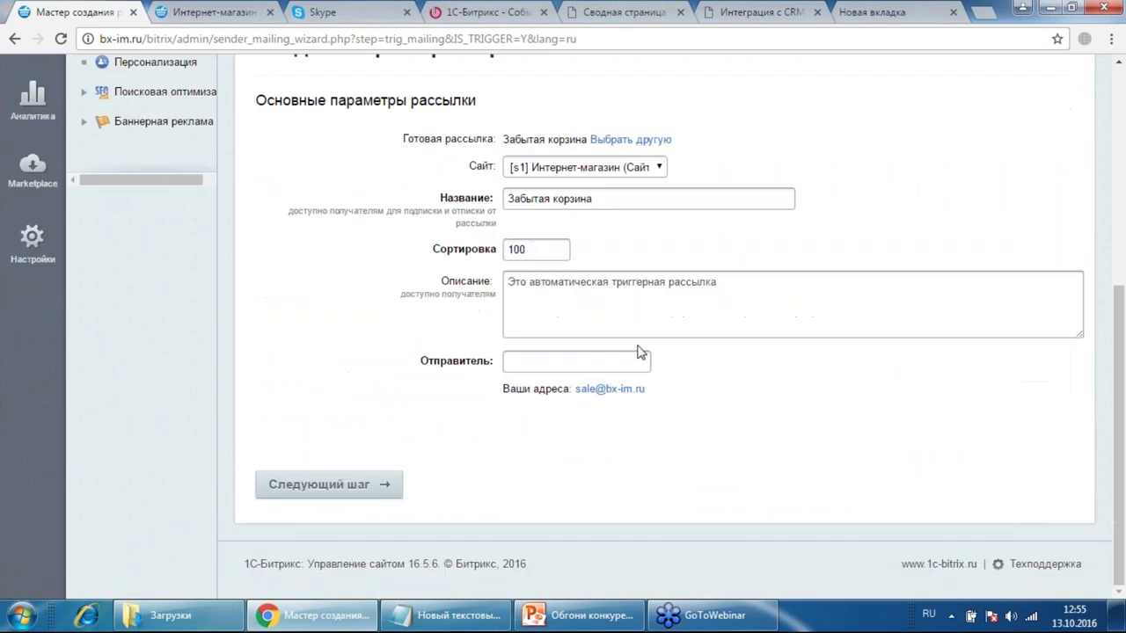
scroll(335, 326, up, 3)
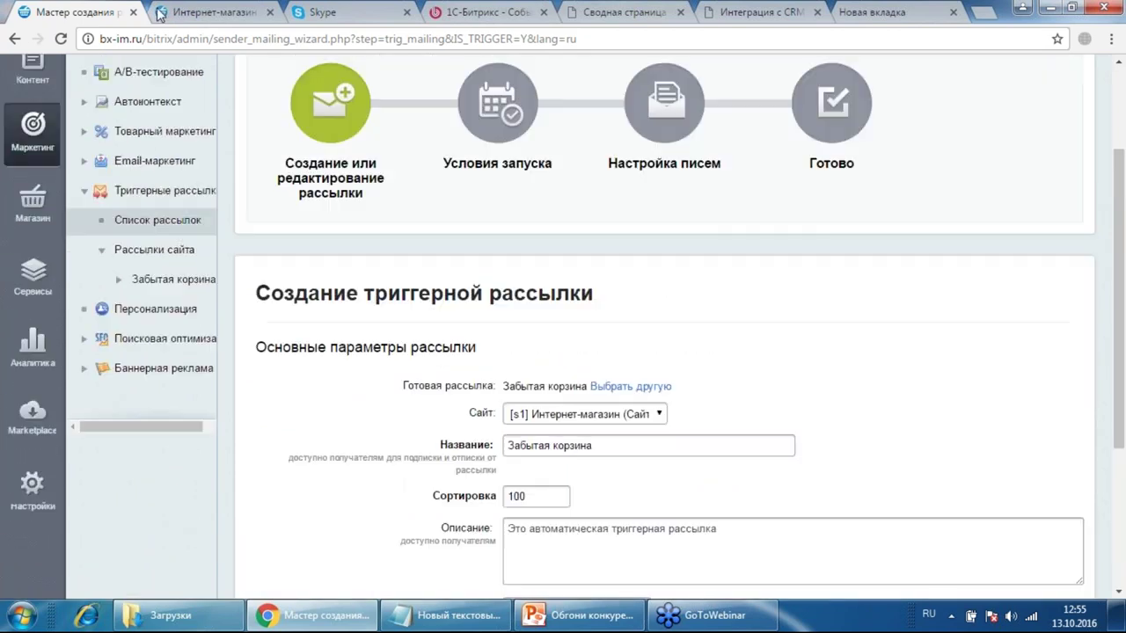
click(15, 40)
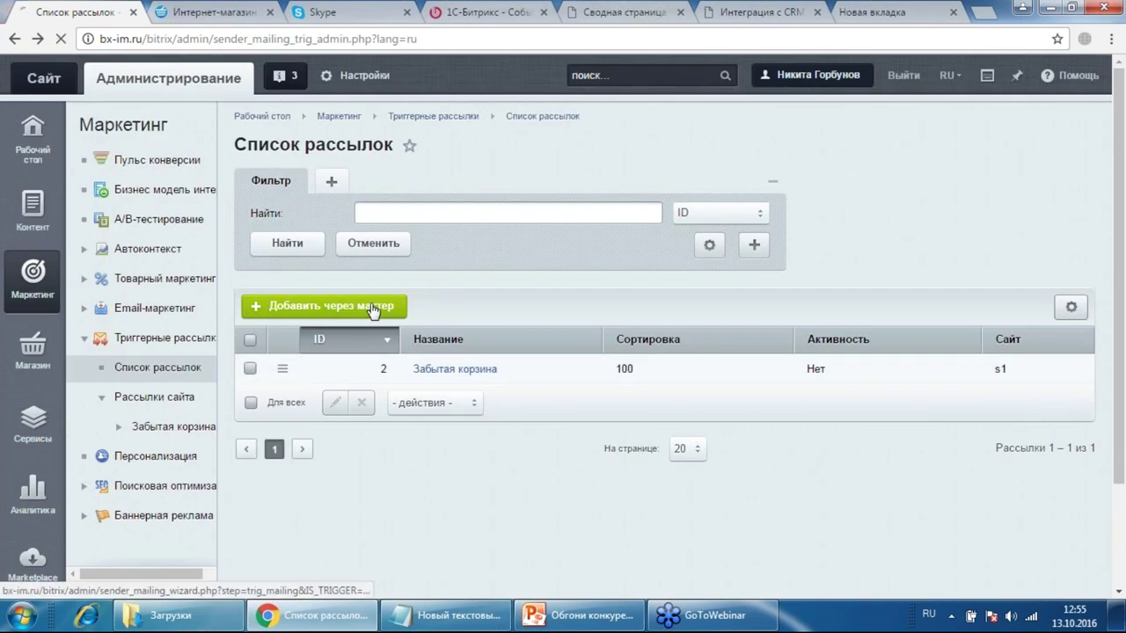
click(374, 308)
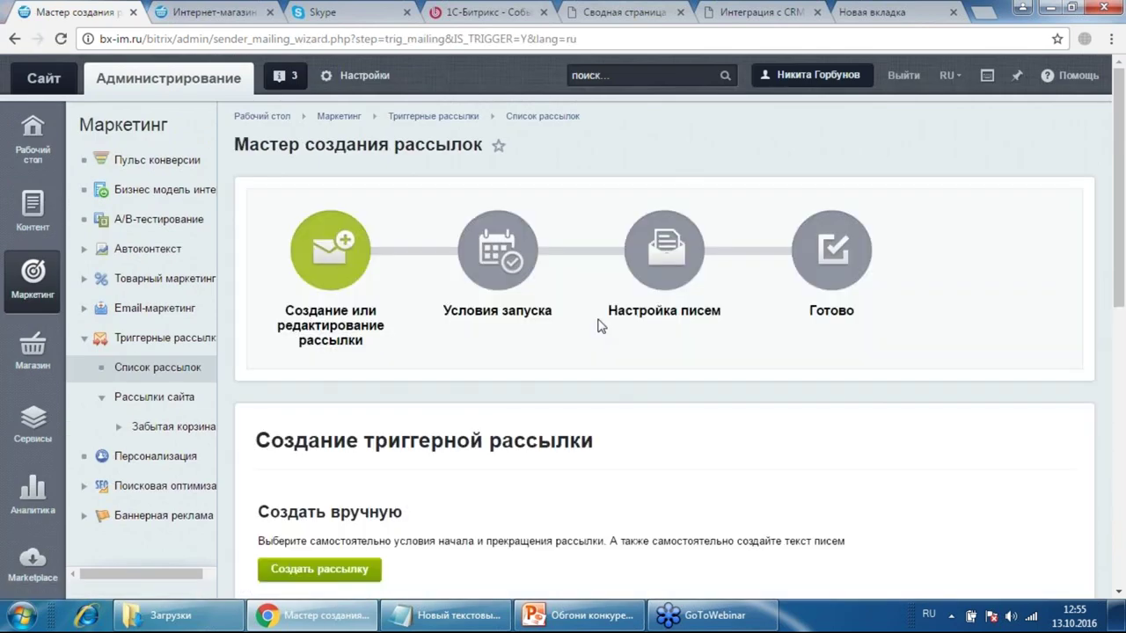
scroll(598, 326, down, 5)
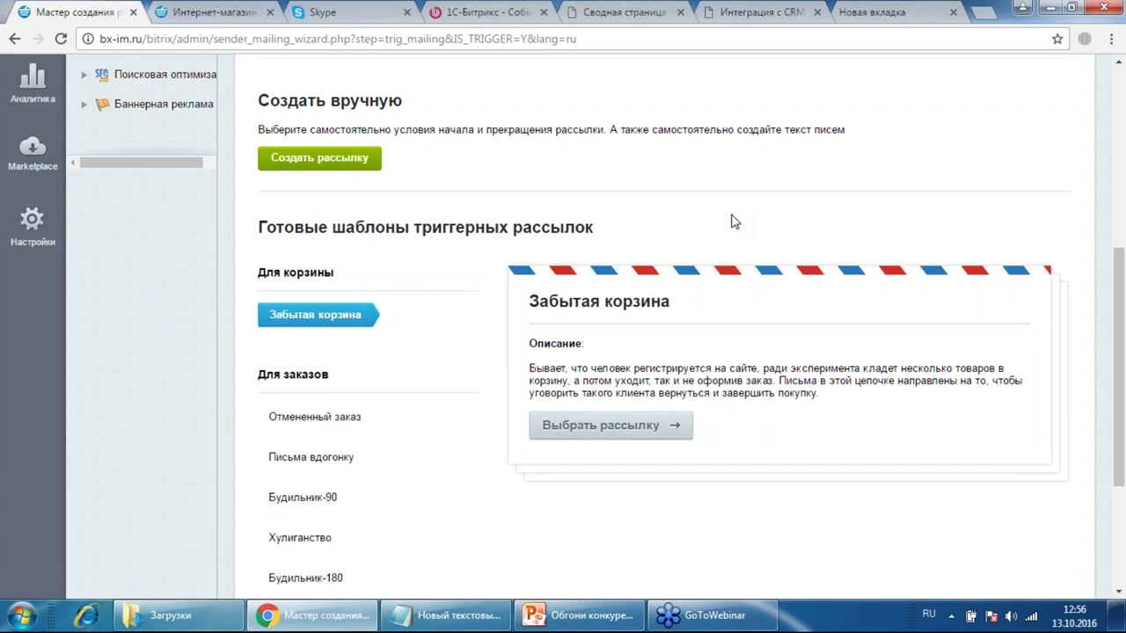
click(651, 426)
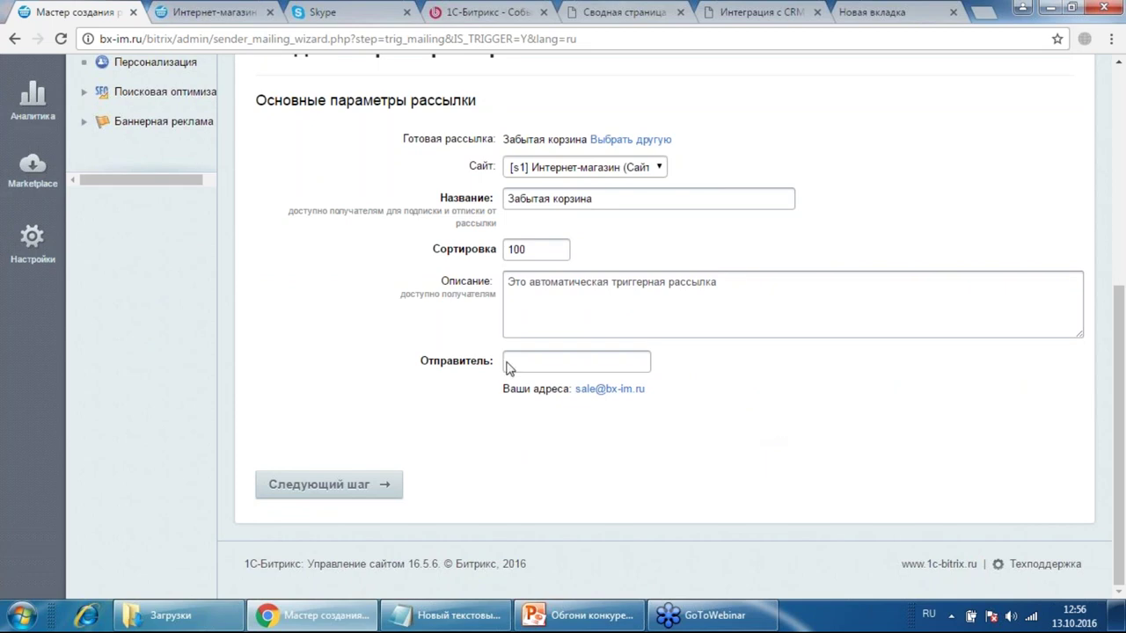
Fill Отправитель with the shop's listed sales address and go to launch conditions
scroll(509, 368, up, 2)
scroll(845, 327, down, 2)
scroll(827, 384, up, 2)
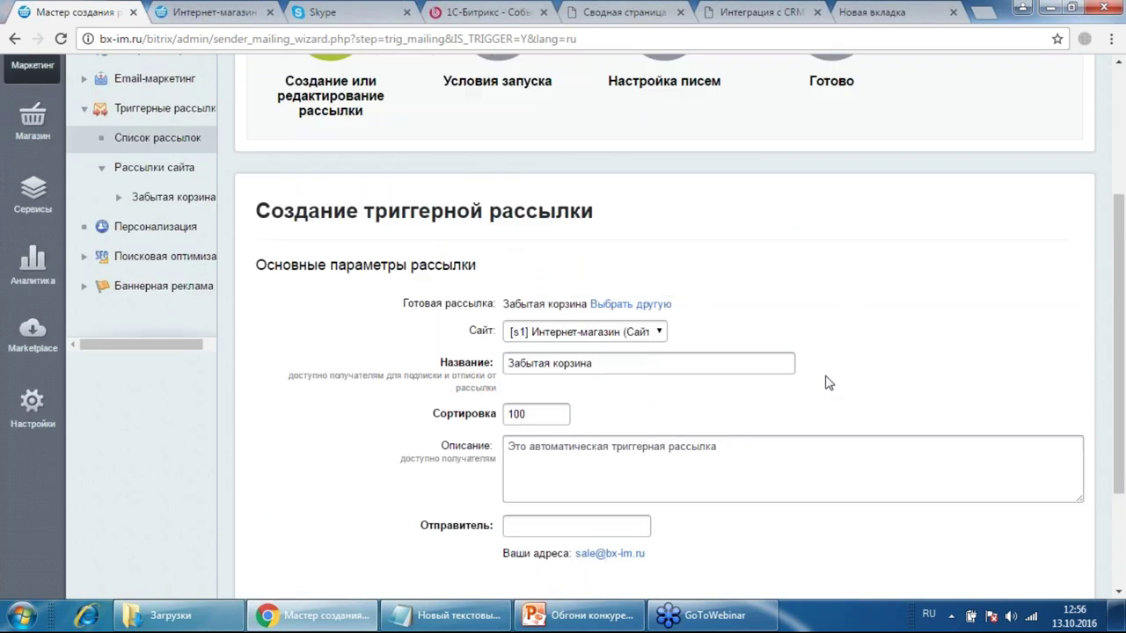
scroll(827, 350, down, 1)
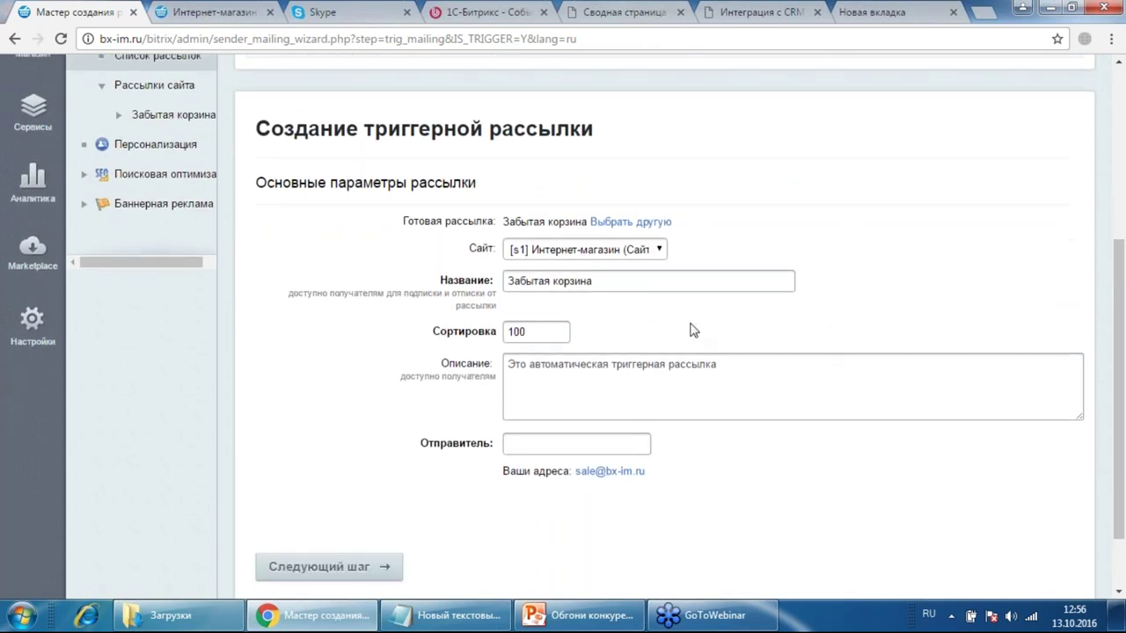
scroll(616, 422, down, 1)
click(607, 389)
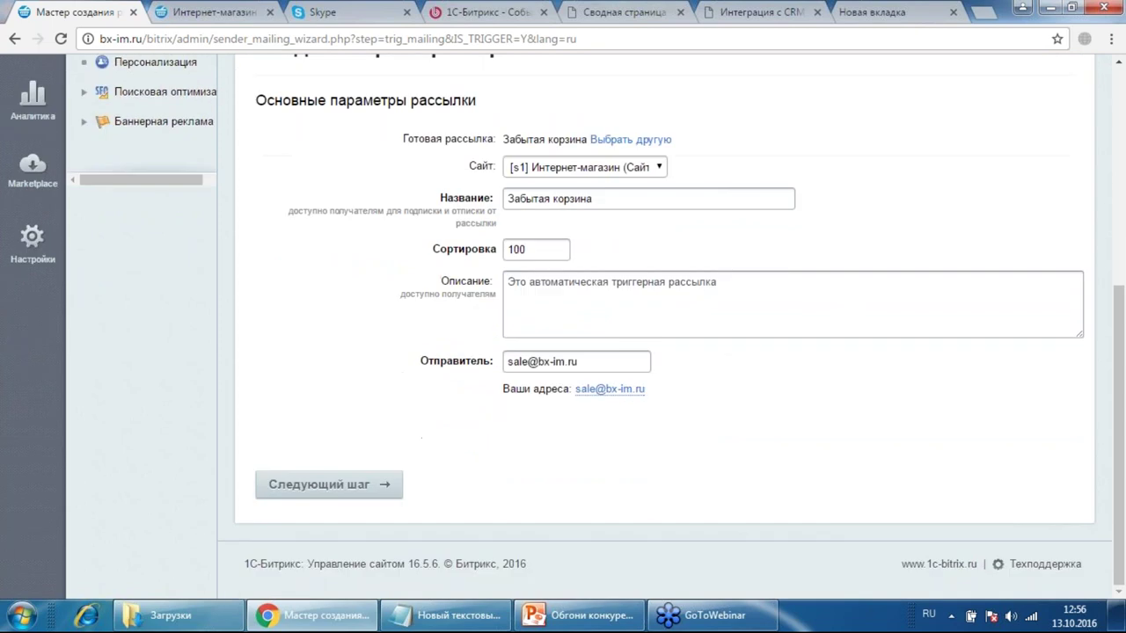
click(360, 489)
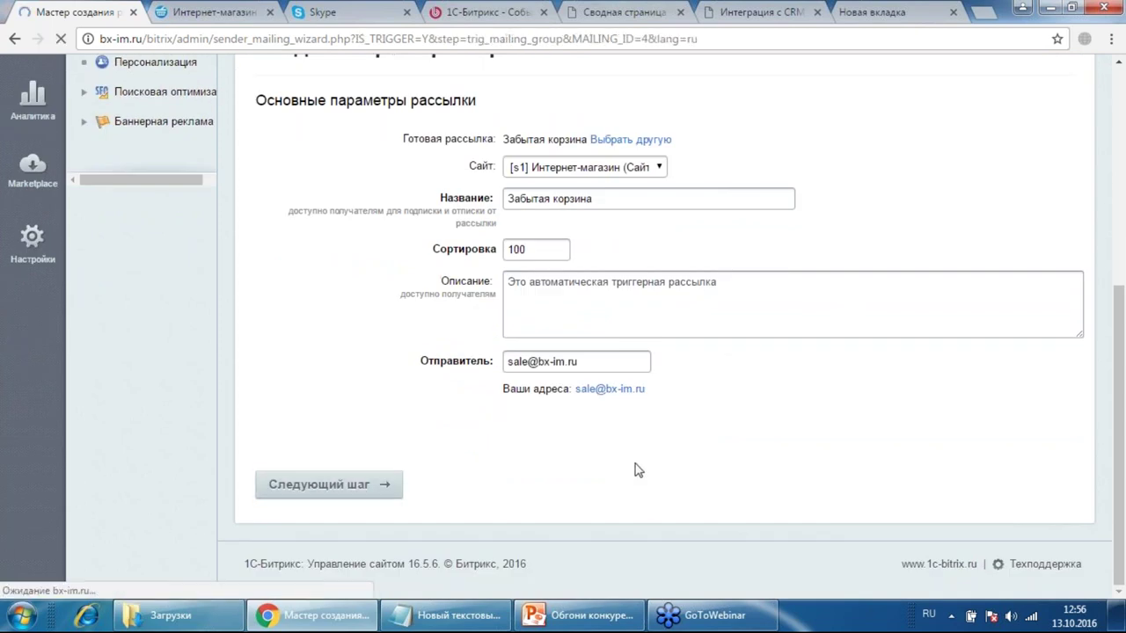
Keep Забытая корзина as launch condition and Оплата заказа as goal, then create the mailing
scroll(814, 310, down, 3)
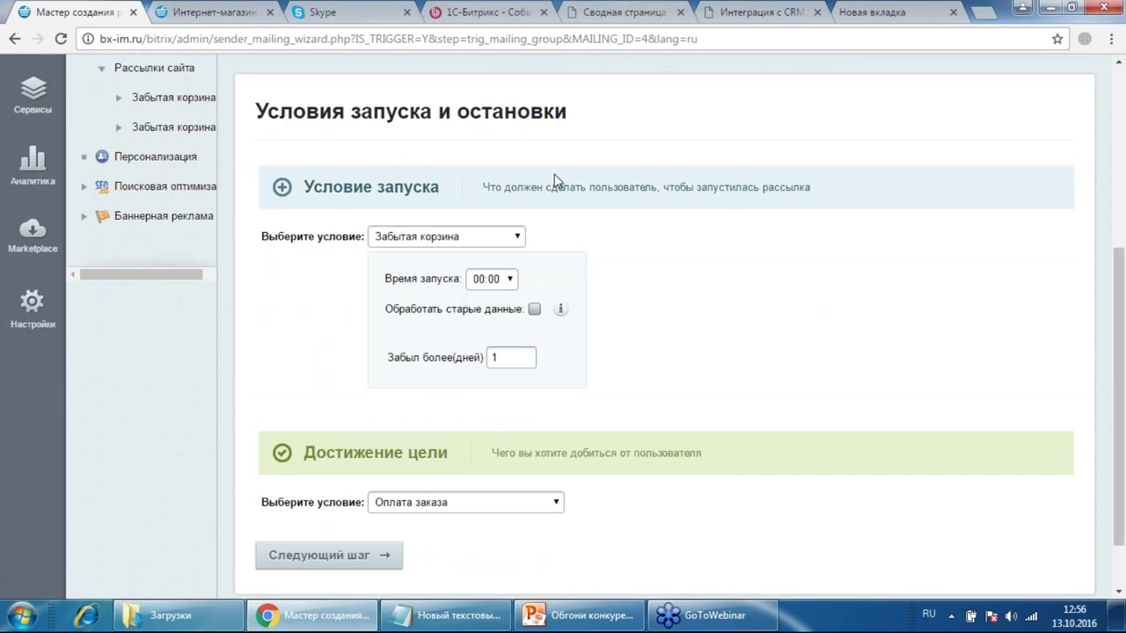
click(438, 239)
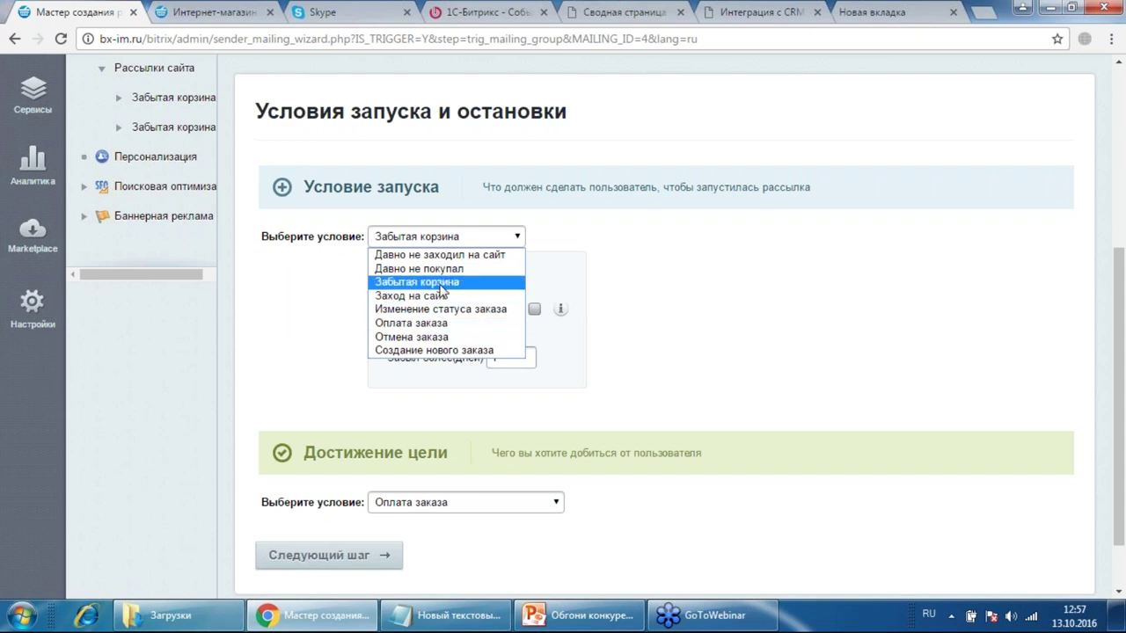
click(441, 285)
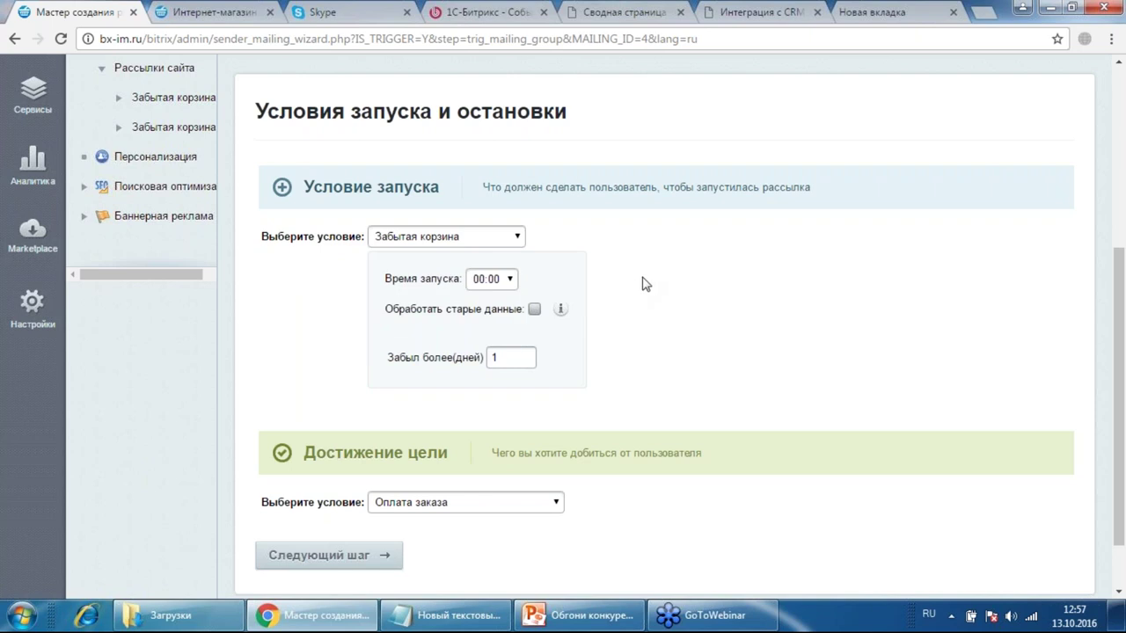
scroll(644, 282, down, 2)
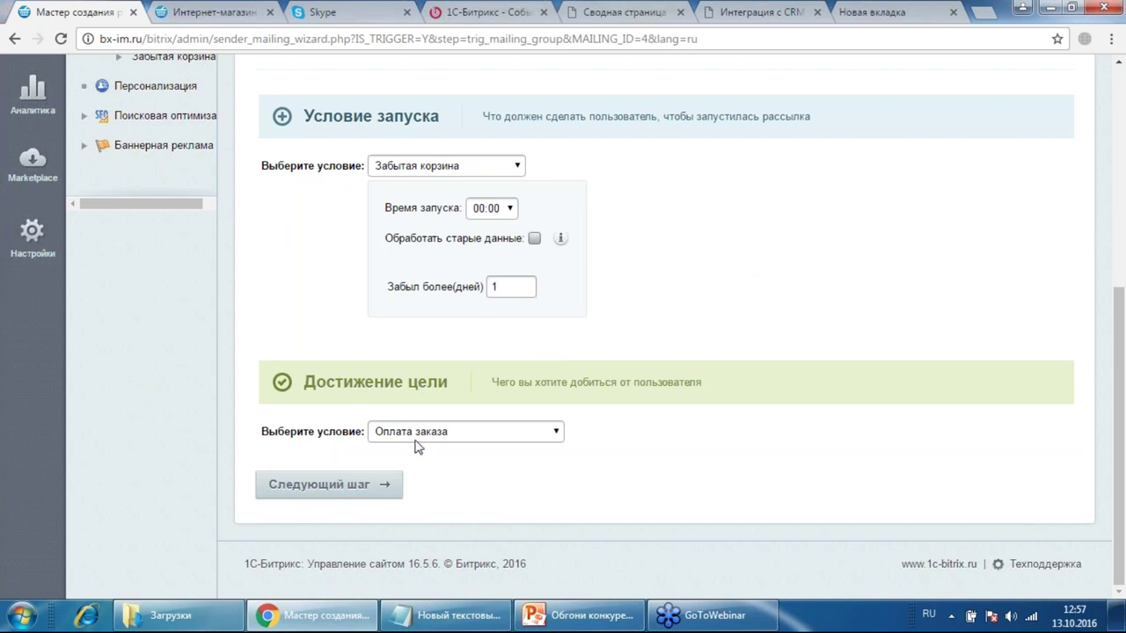
click(334, 485)
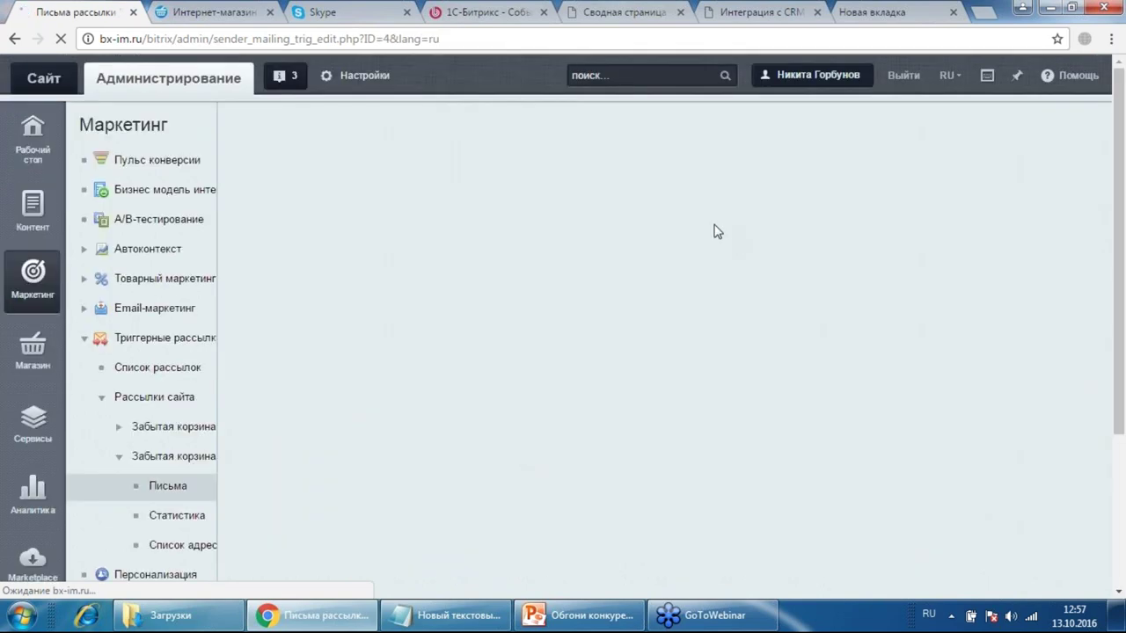
Show the Забытая корзина letter chain, starting with «Товары в забытой корзине»
scroll(830, 197, down, 2)
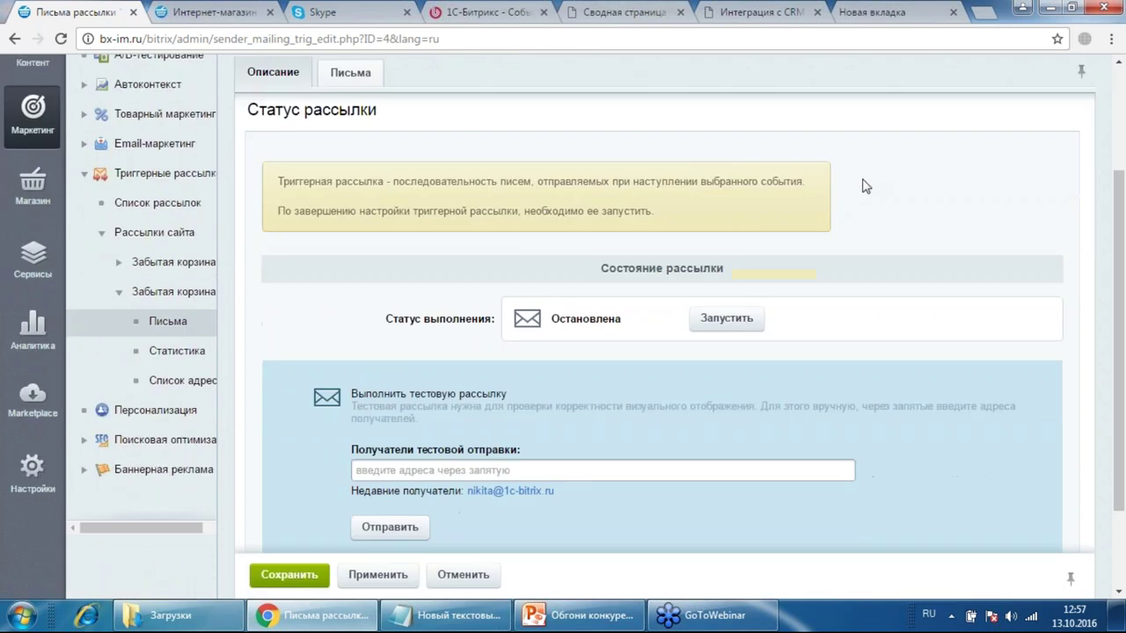
scroll(864, 185, down, 2)
scroll(871, 185, up, 3)
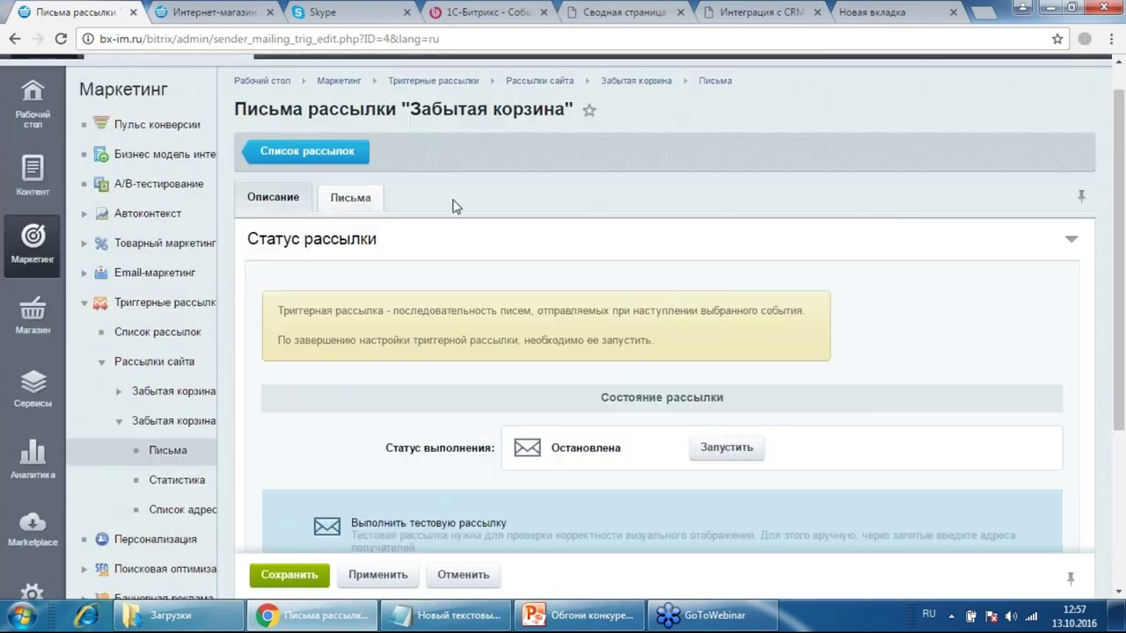
click(376, 204)
scroll(748, 181, down, 1)
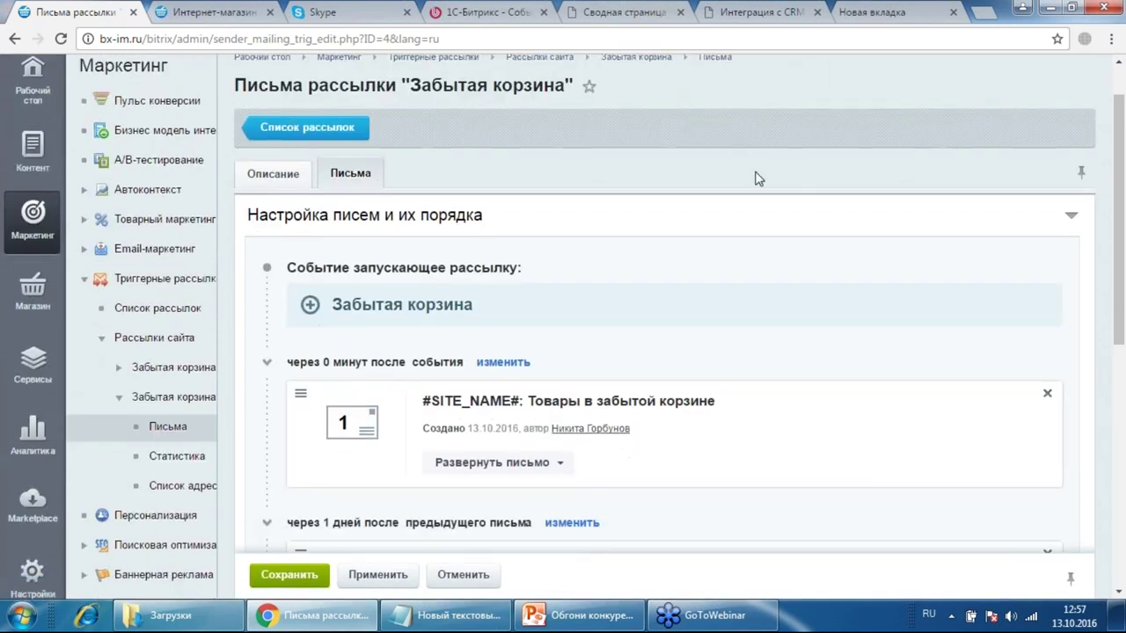
scroll(758, 179, down, 1)
scroll(759, 179, down, 1)
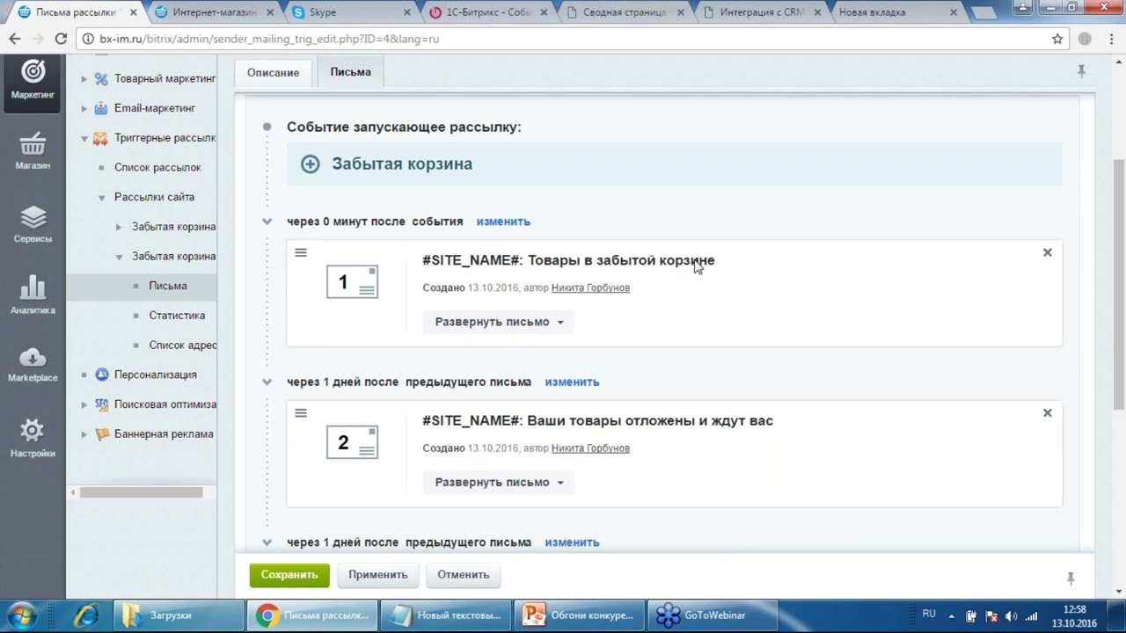
Expand the first letter and review its body in the visual editor
click(502, 322)
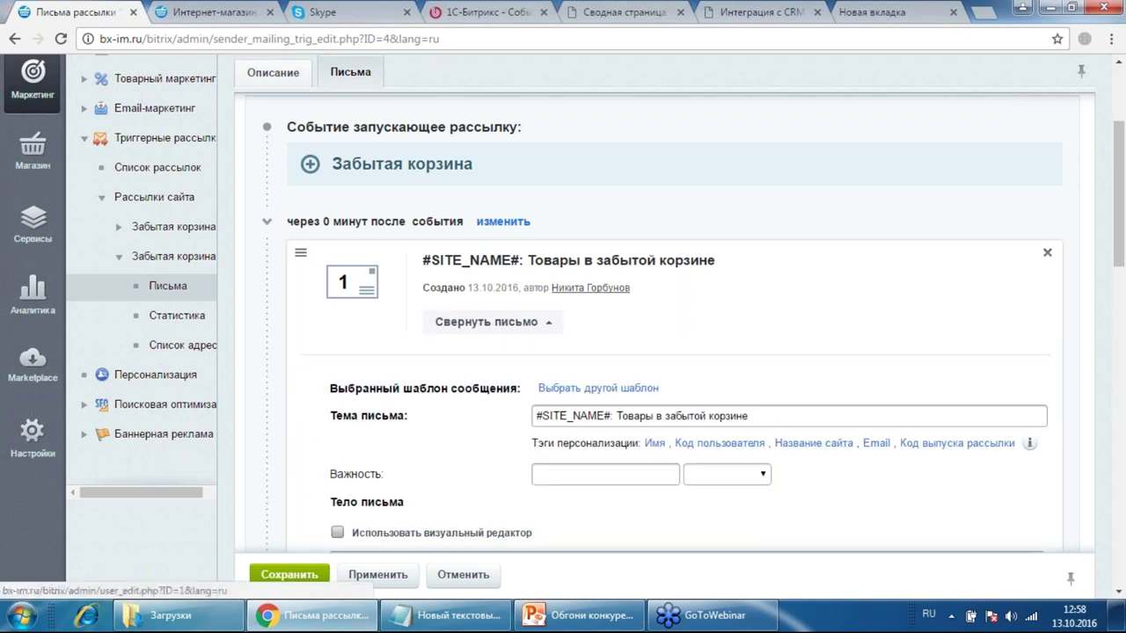
scroll(616, 352, down, 4)
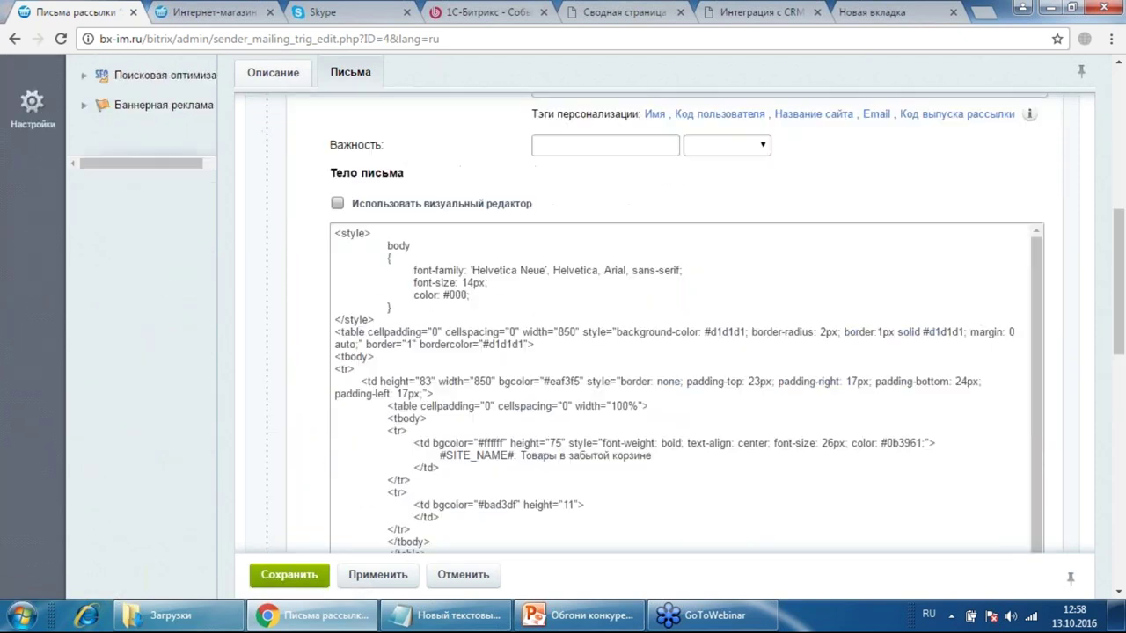
click(337, 203)
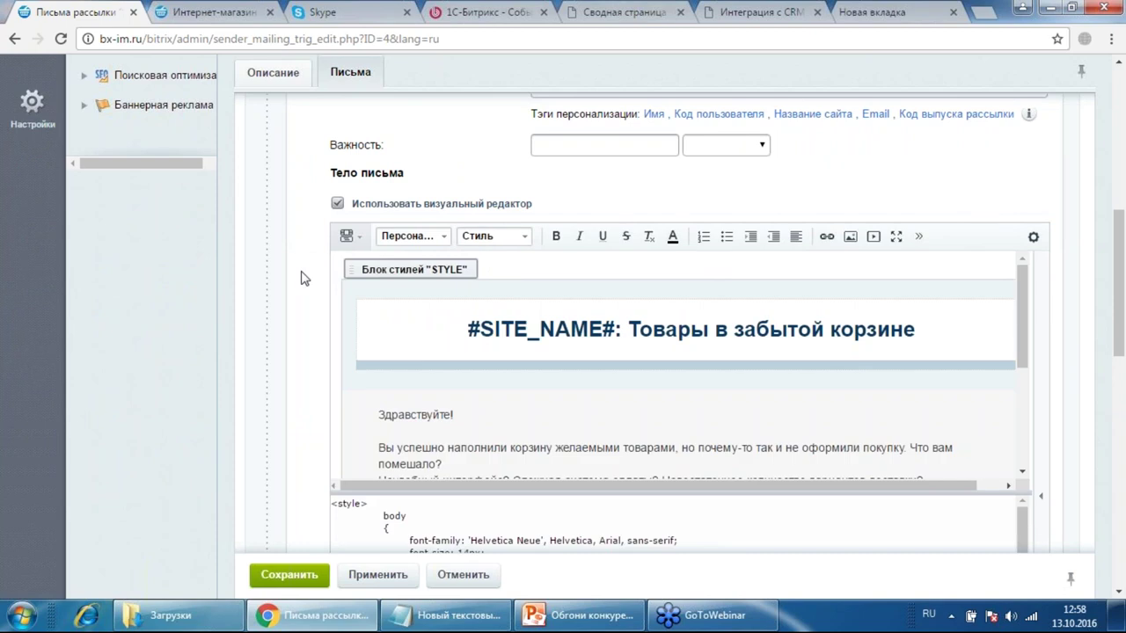
scroll(344, 290, down, 1)
scroll(695, 282, down, 1)
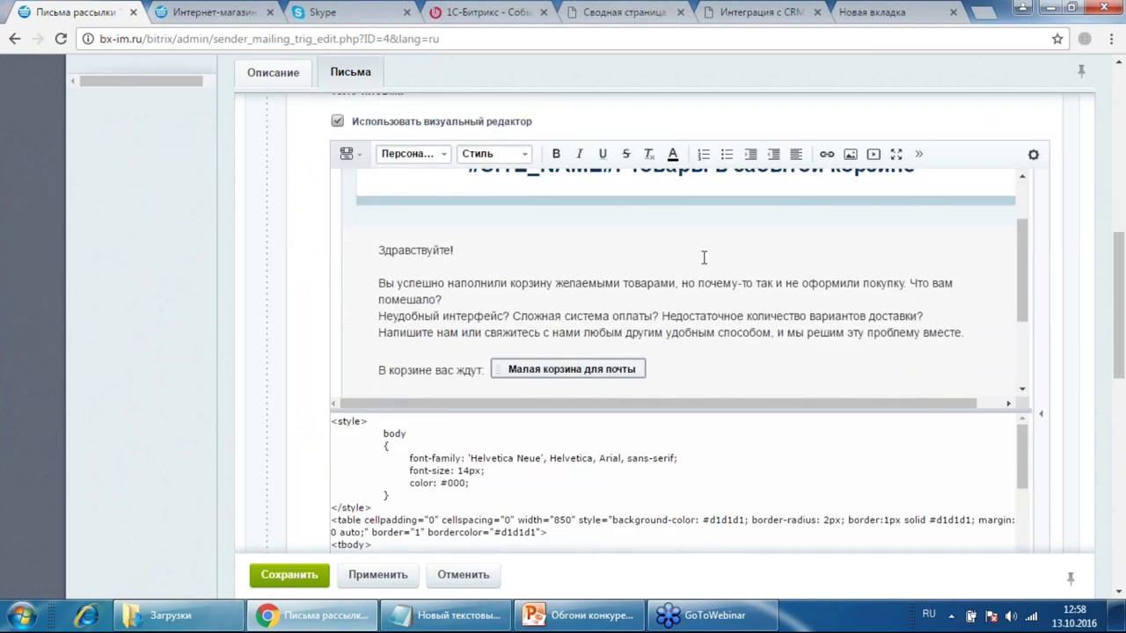
scroll(527, 335, down, 1)
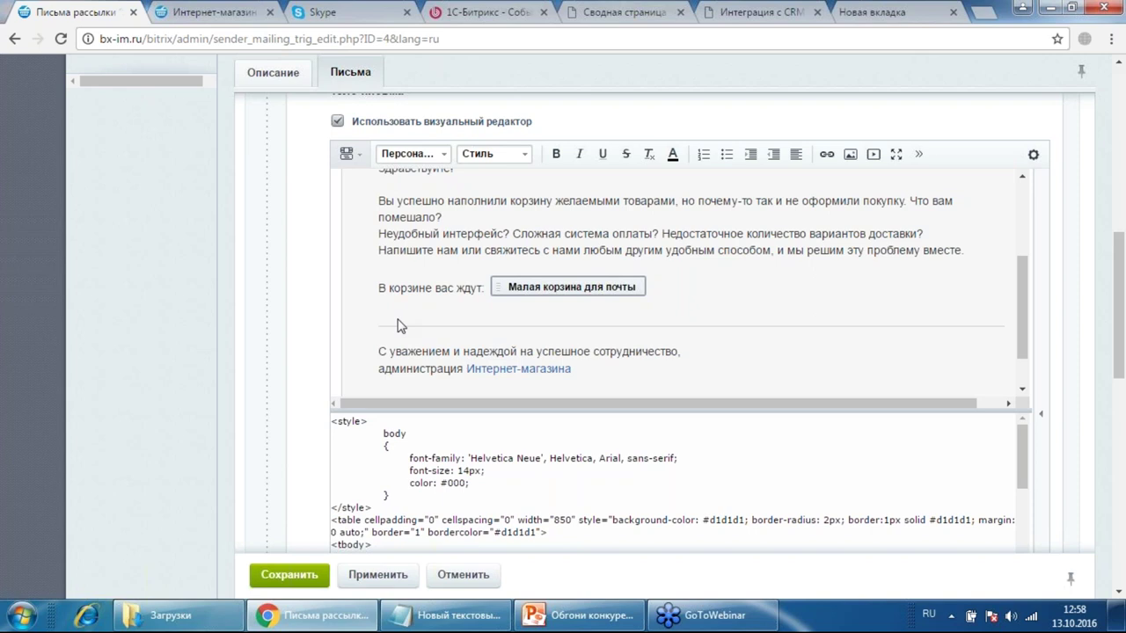
scroll(345, 317, down, 2)
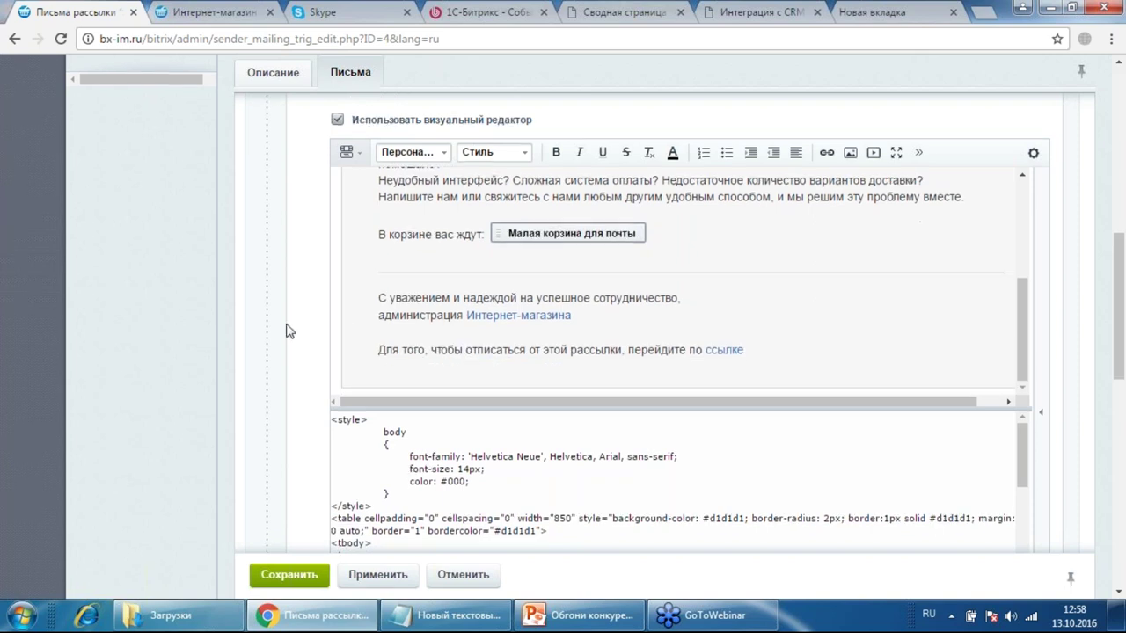
scroll(291, 323, down, 2)
scroll(296, 320, up, 4)
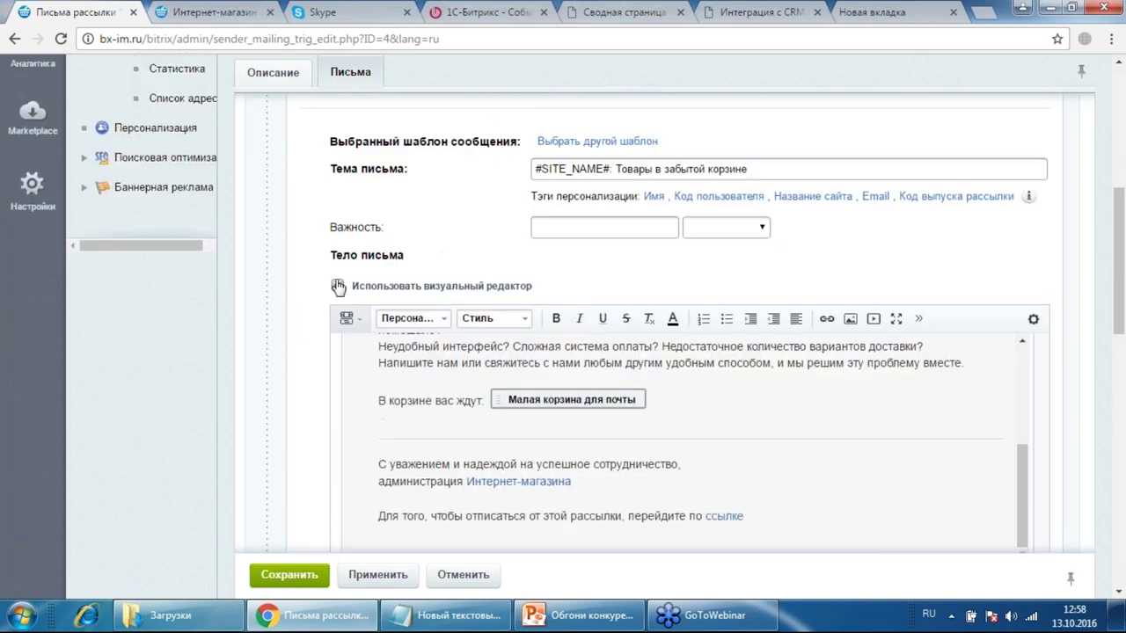
scroll(467, 238, up, 2)
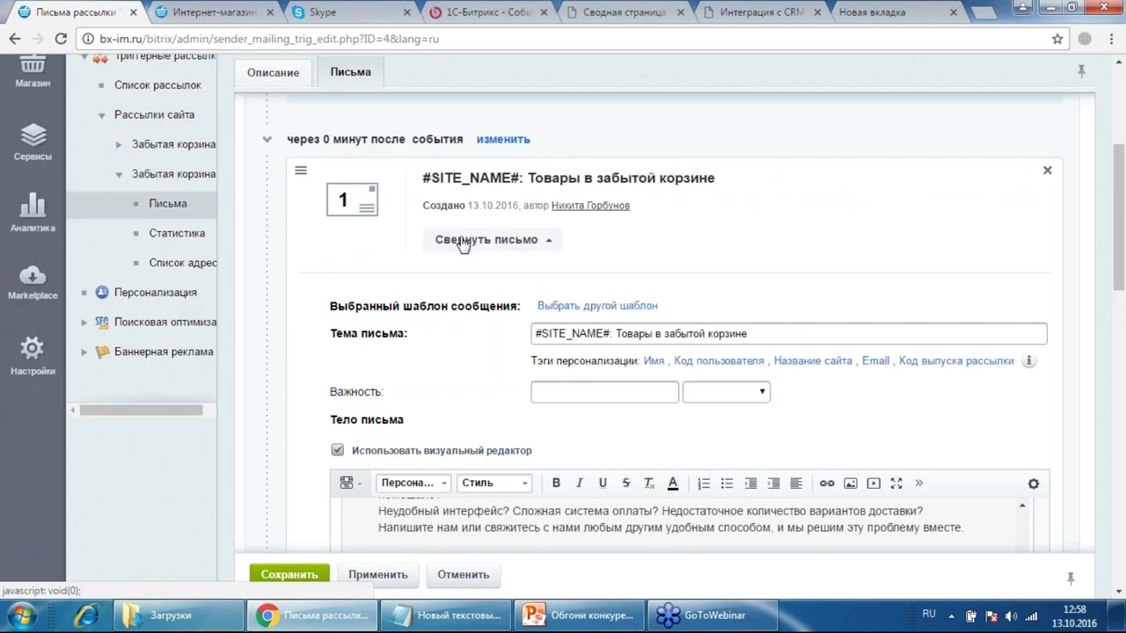
Collapse the first letter and expand the second, «Ваши товары отложены и ждут вас»
click(468, 238)
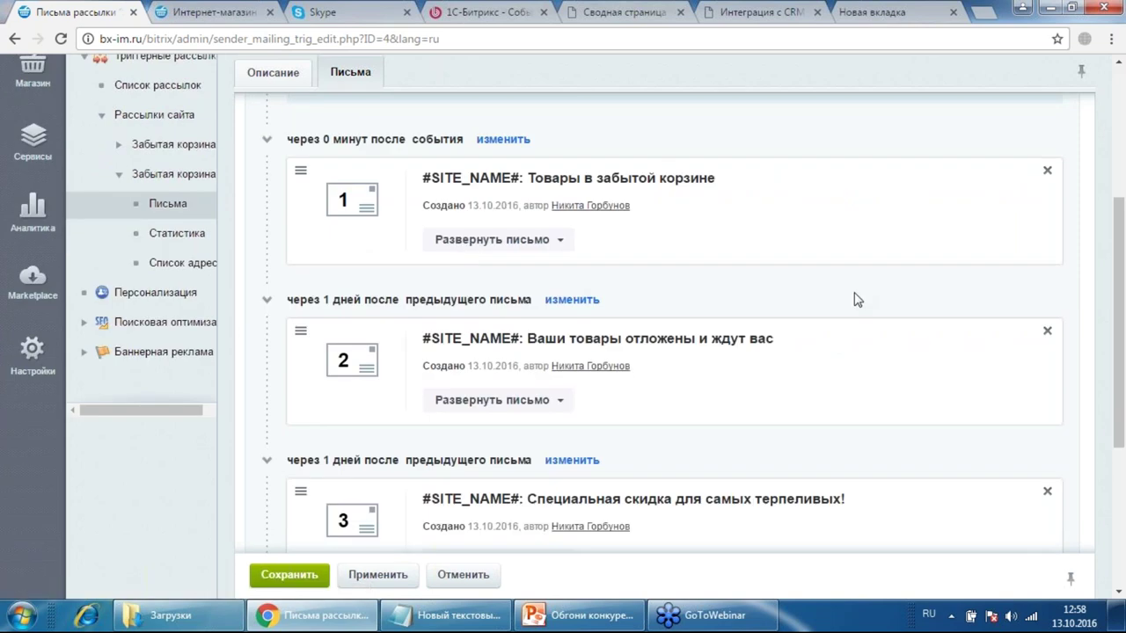
scroll(857, 300, down, 1)
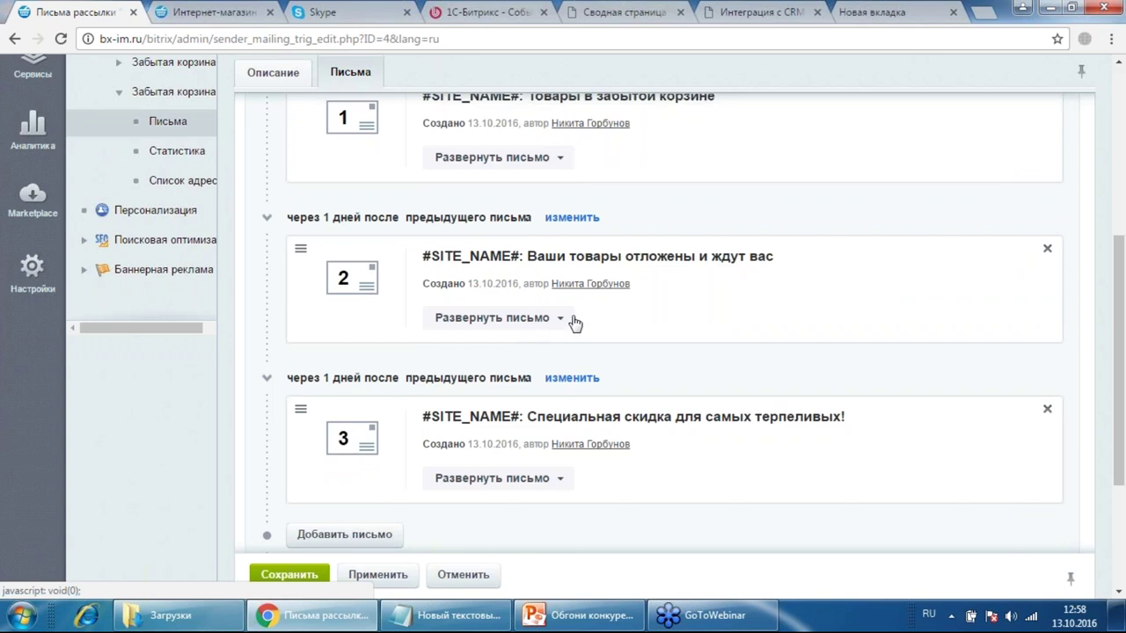
click(533, 317)
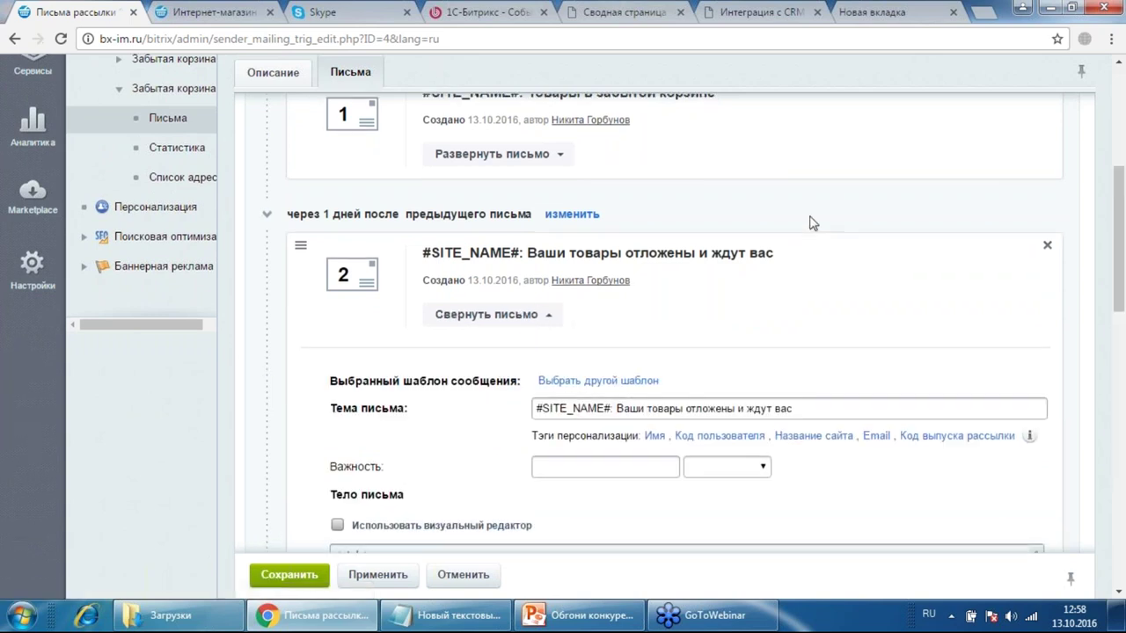
Review letter 2's body in the visual editor, then collapse the letter
scroll(811, 223, down, 3)
click(455, 282)
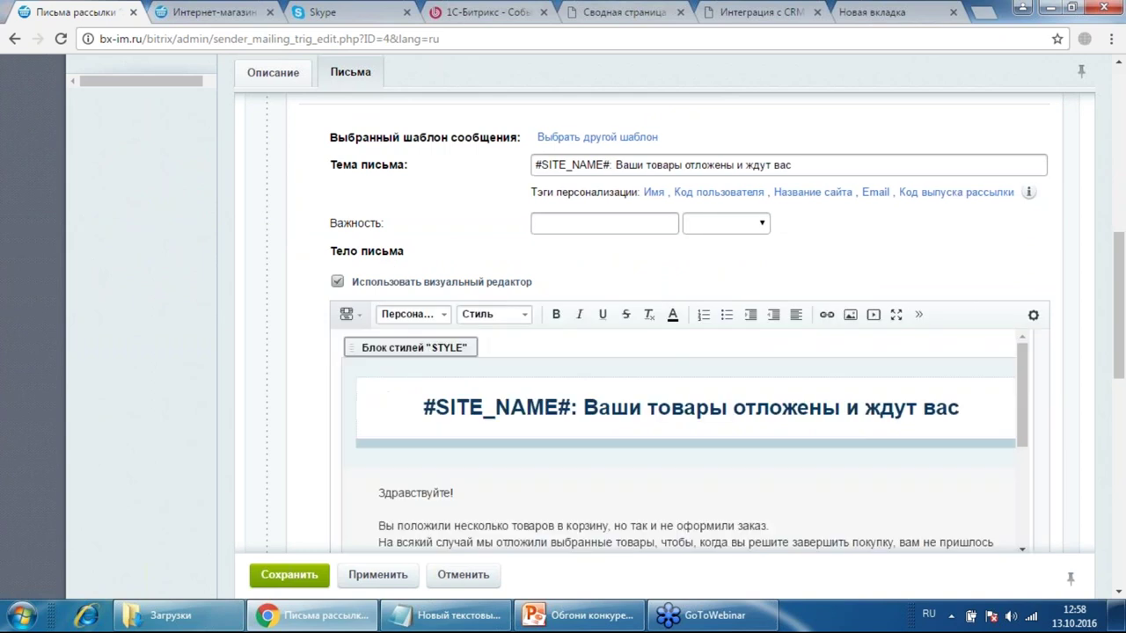
scroll(530, 269, down, 5)
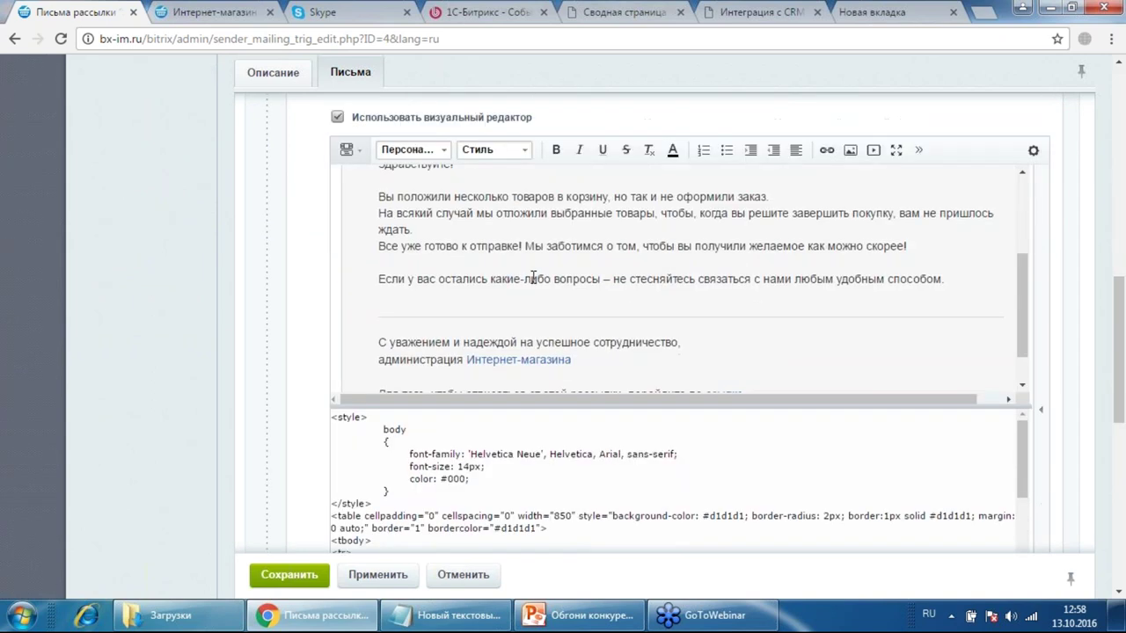
scroll(511, 277, up, 4)
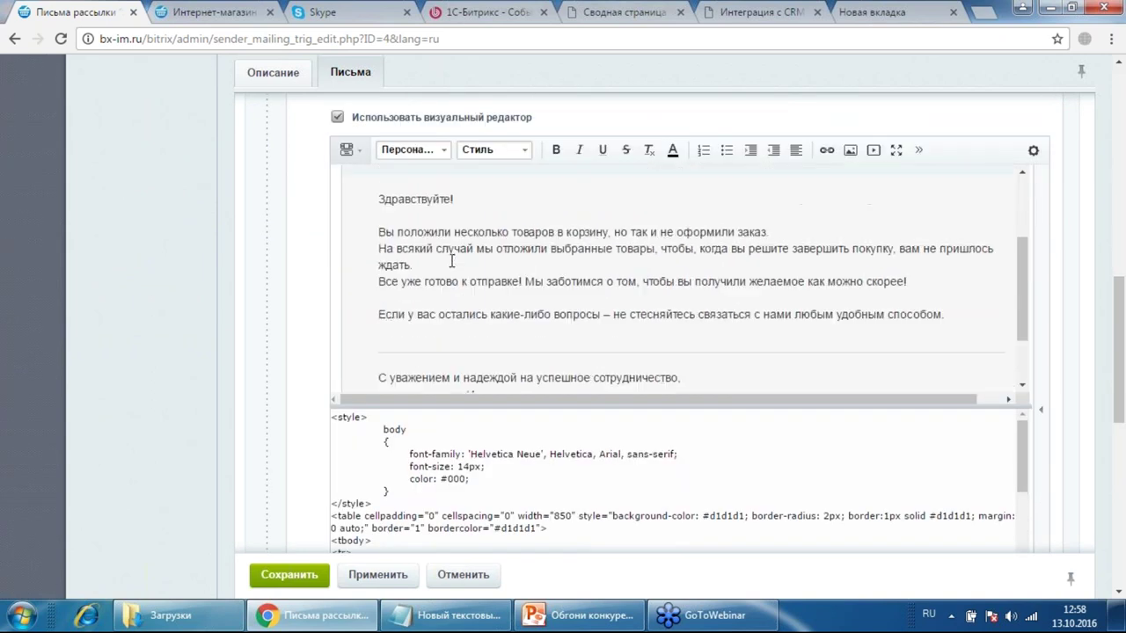
scroll(459, 321, up, 1)
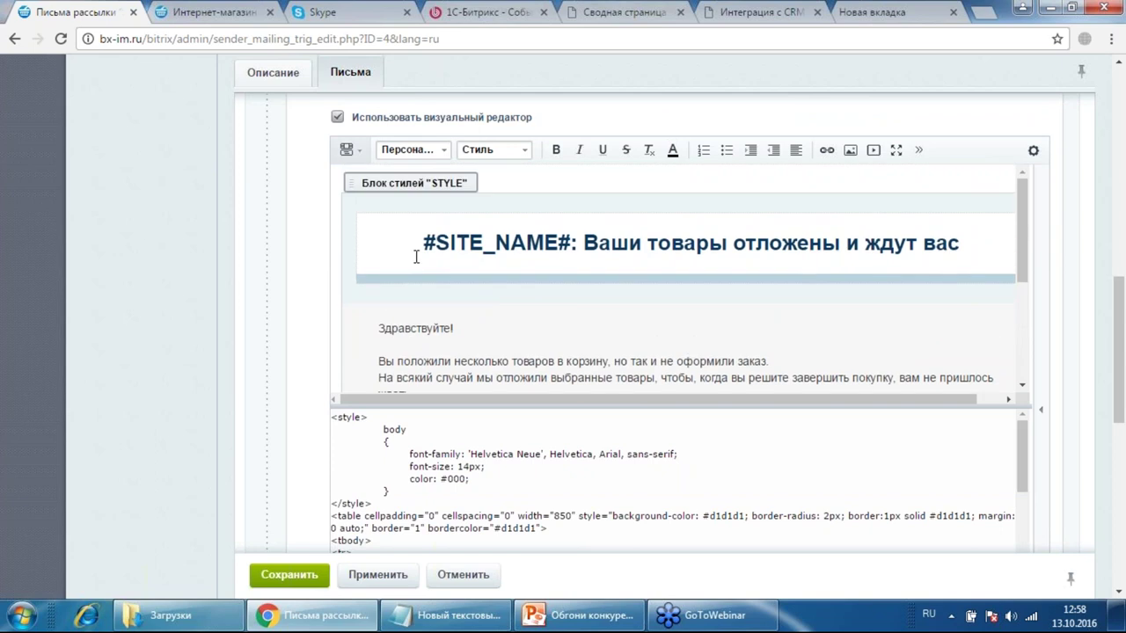
scroll(238, 244, up, 8)
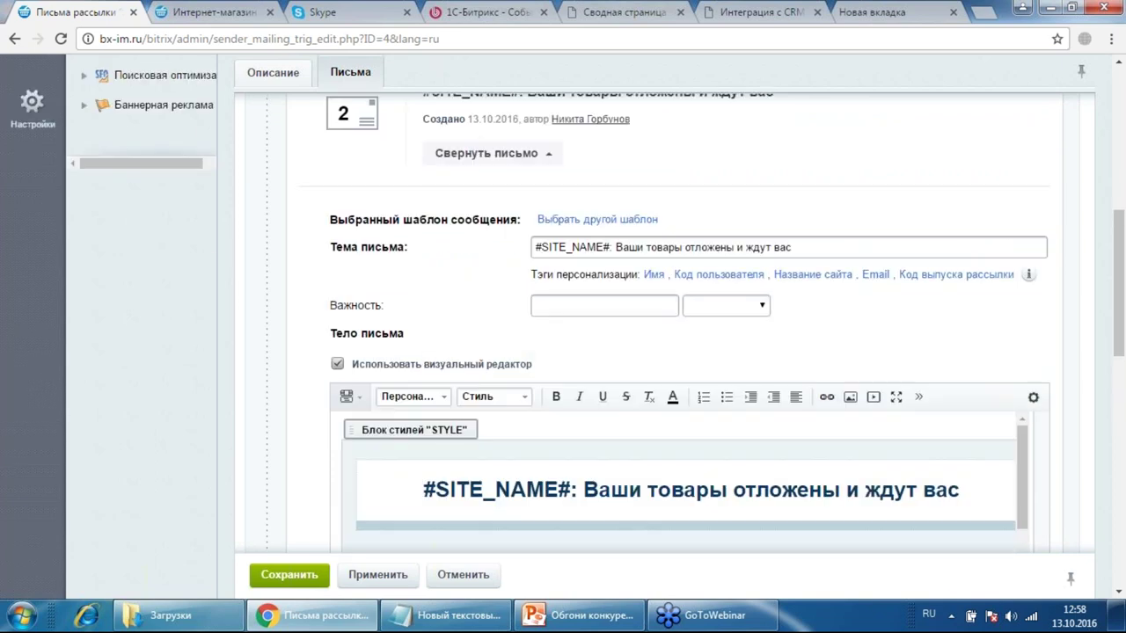
click(467, 236)
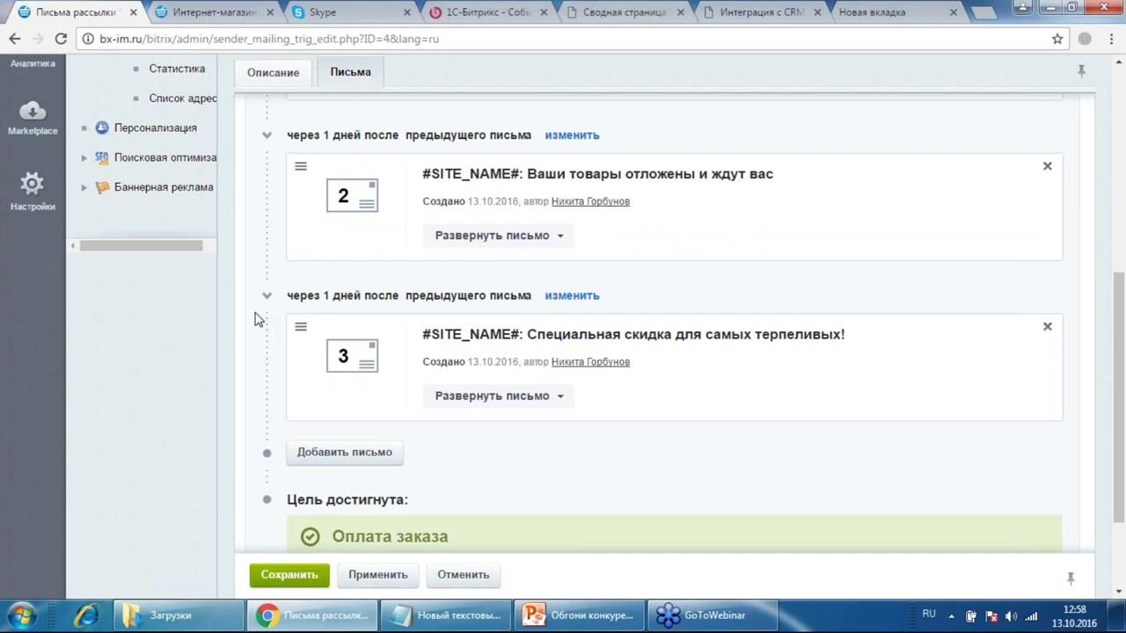
scroll(257, 312, down, 3)
scroll(264, 299, down, 1)
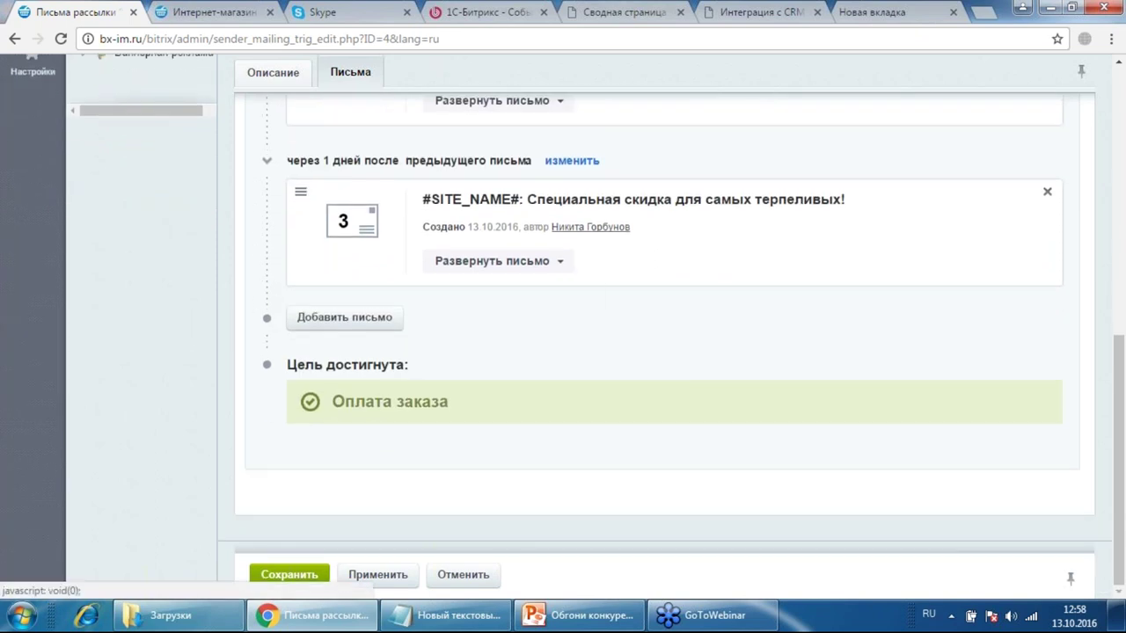
Expand letter 3, «Специальная скидка для самых терпеливых!», read its body visually, then collapse it
click(498, 261)
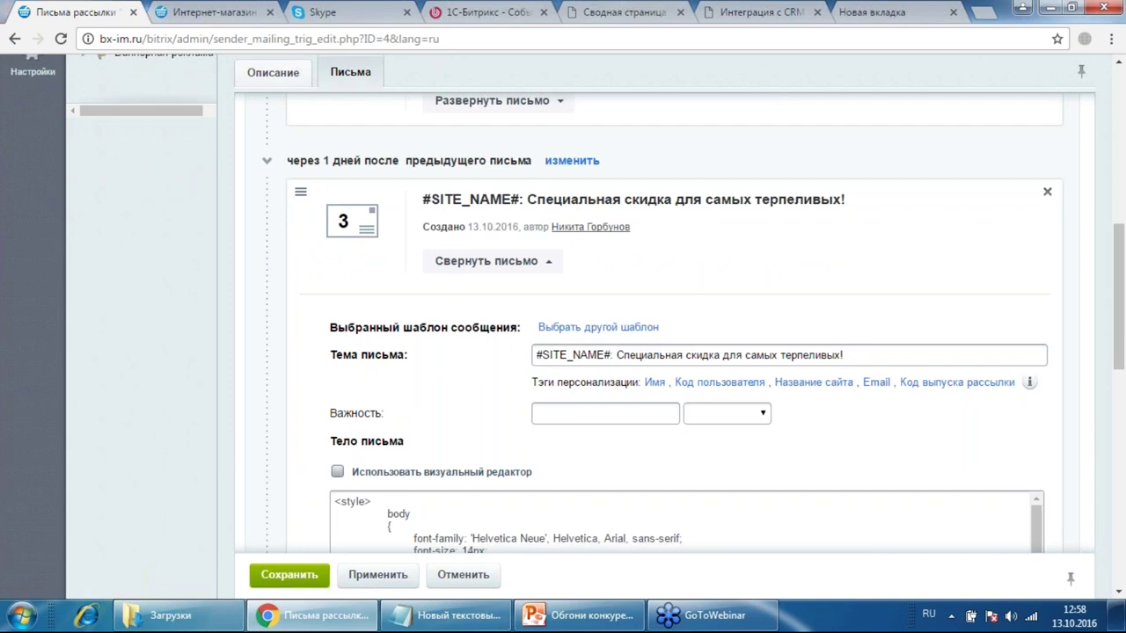
click(337, 471)
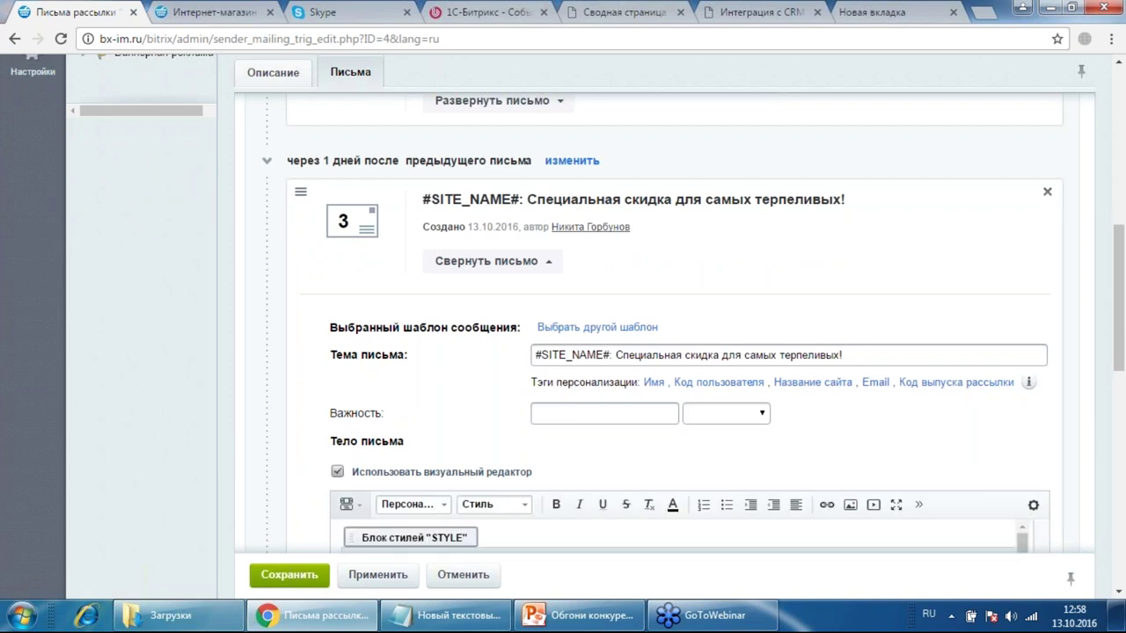
scroll(585, 238, down, 5)
scroll(587, 231, down, 2)
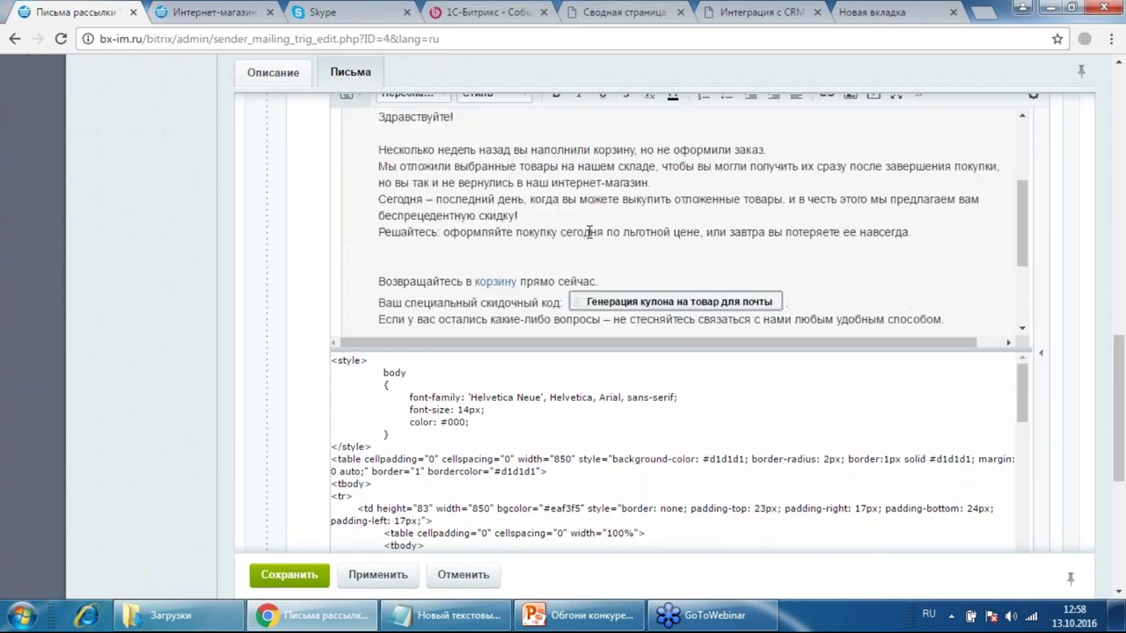
scroll(590, 232, down, 1)
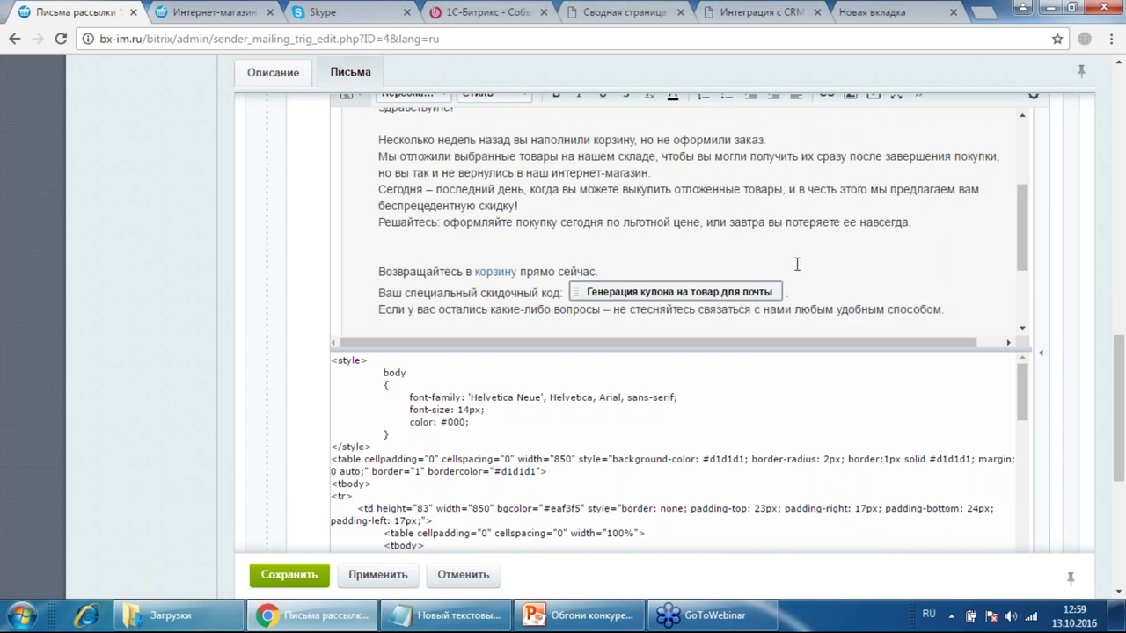
scroll(827, 260, down, 2)
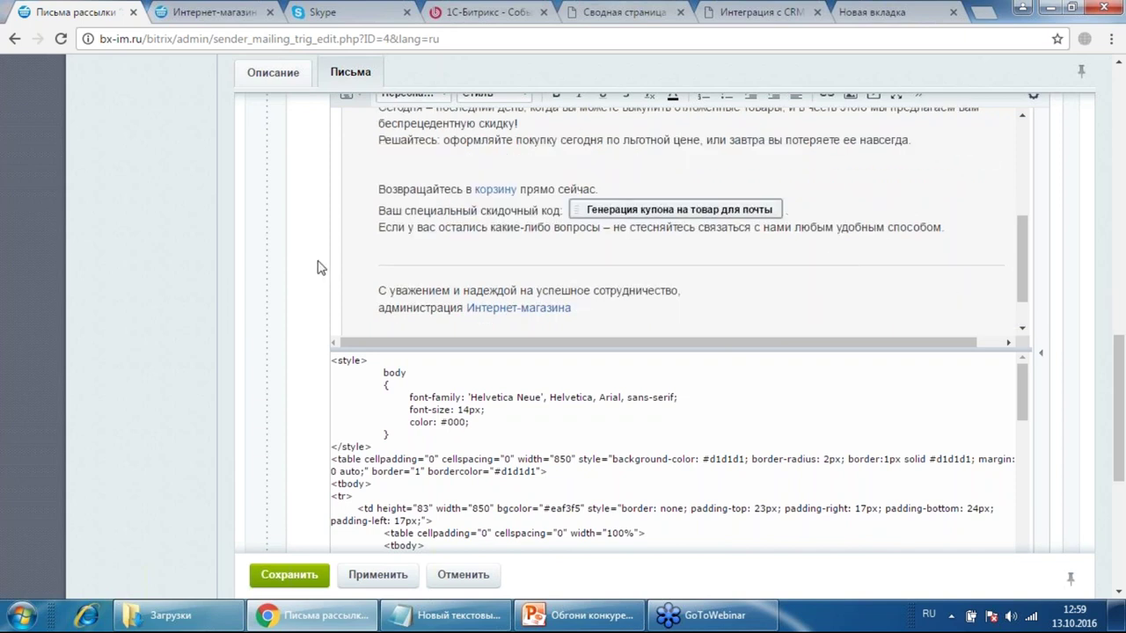
scroll(322, 273, up, 6)
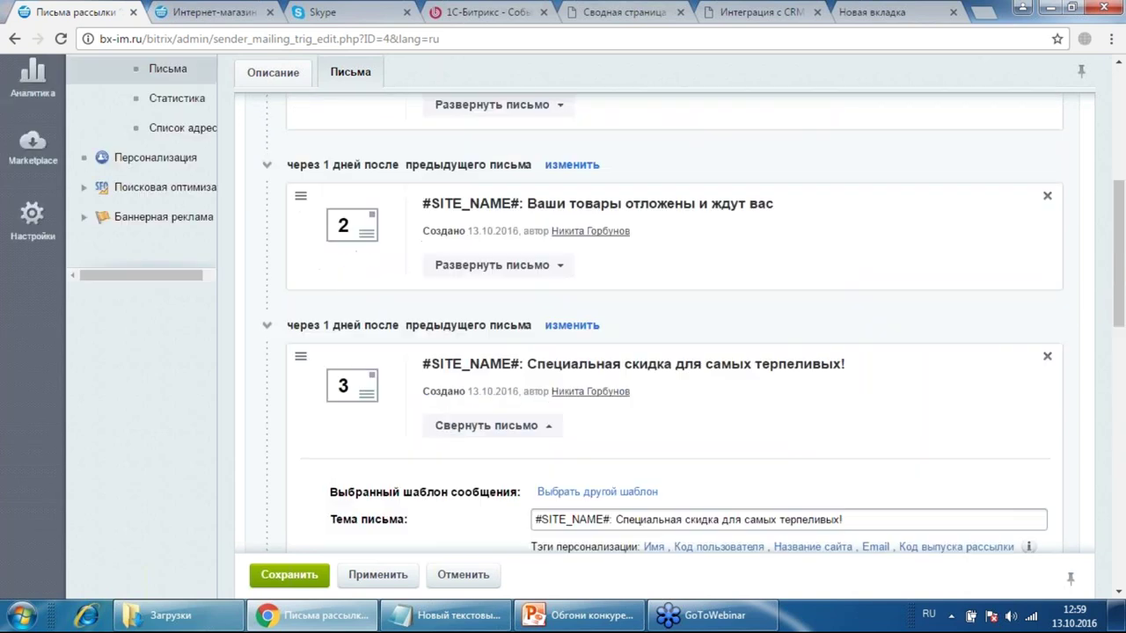
click(486, 425)
scroll(792, 379, down, 2)
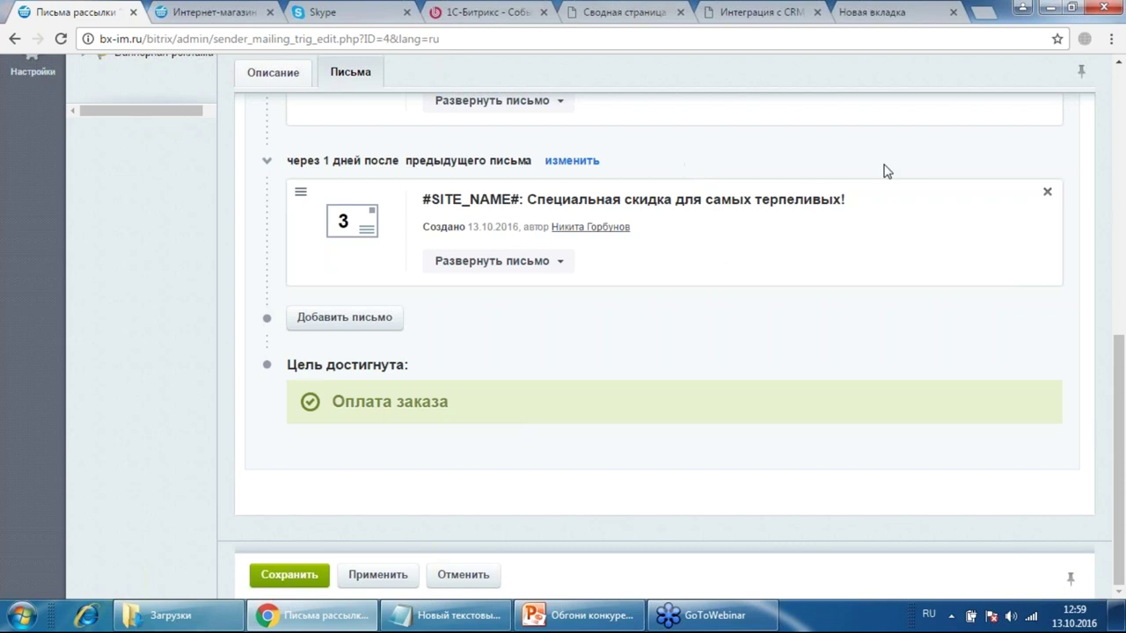
Switch to the webinar event programme tab
click(710, 9)
click(639, 9)
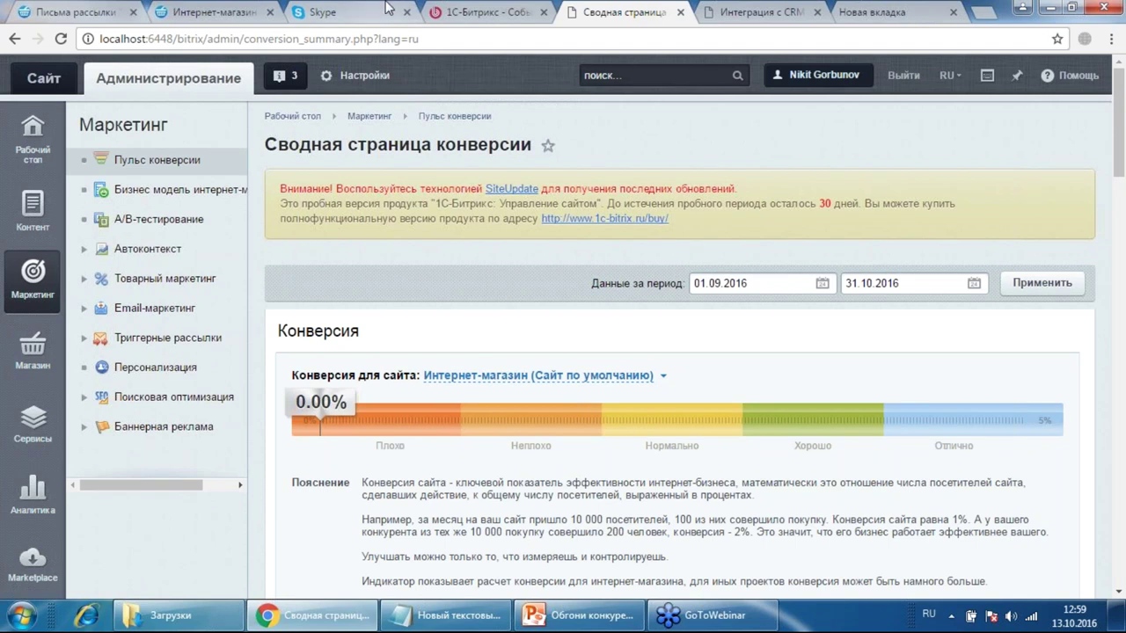
click(490, 9)
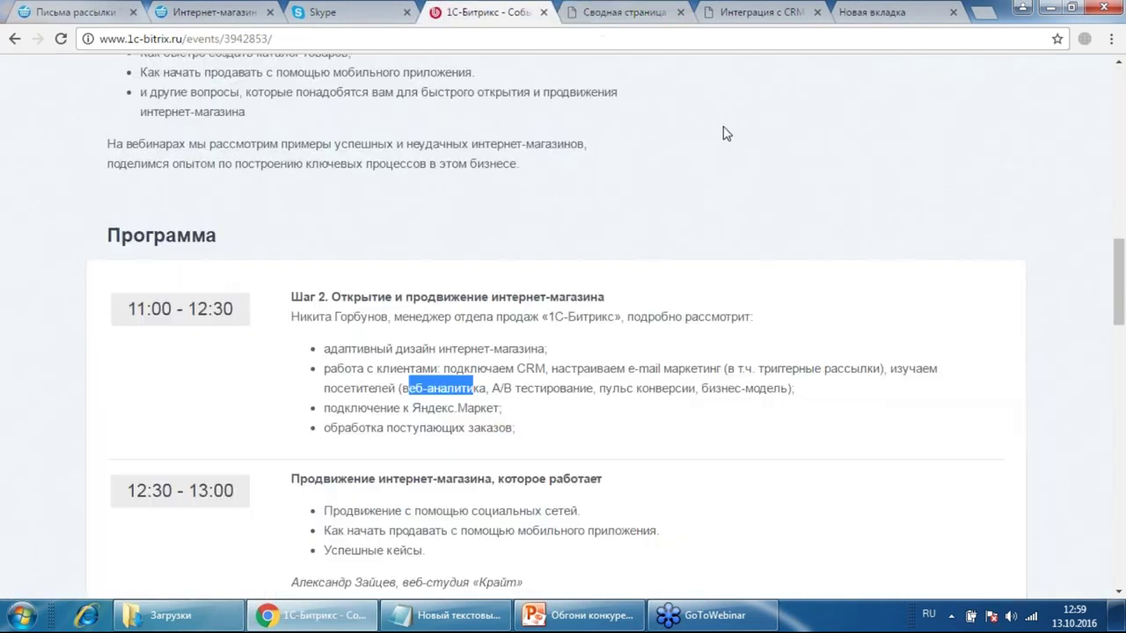
click(735, 212)
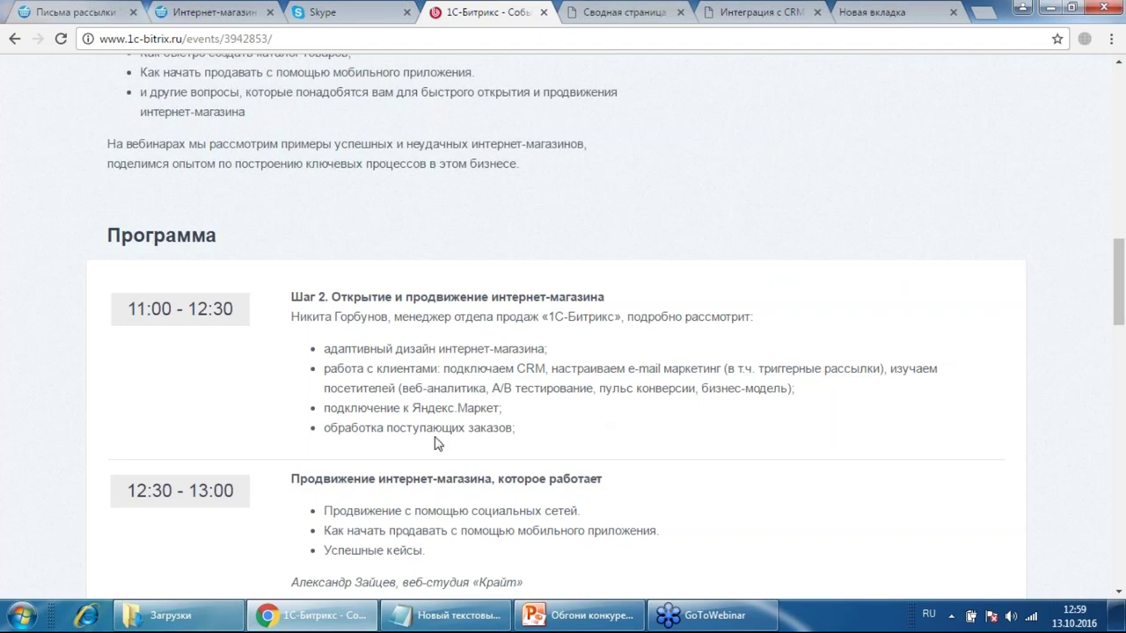
Highlight the adaptive design and Яндекс.Маркет topics, then return to Интеграция с CRM
drag(451, 348, 371, 345)
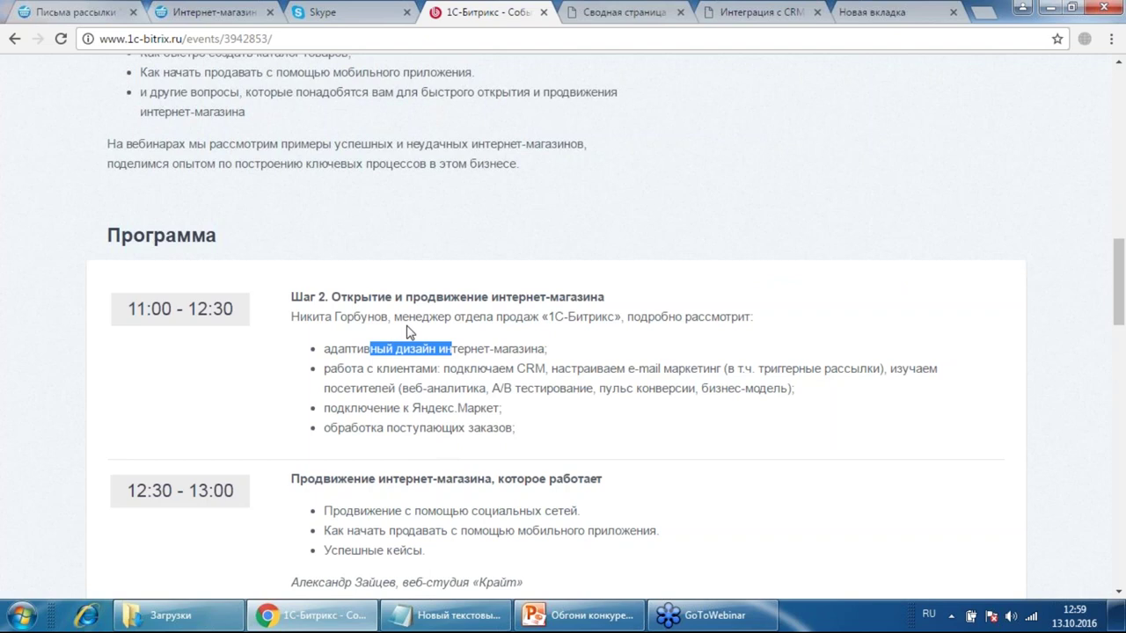
drag(422, 388, 426, 411)
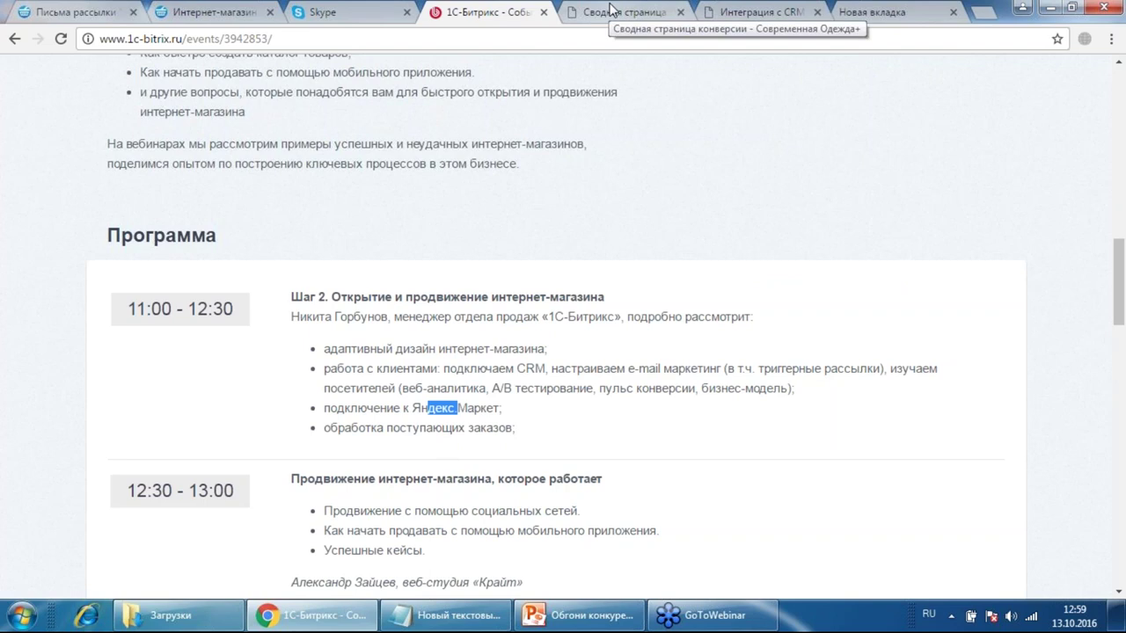
click(614, 9)
click(742, 7)
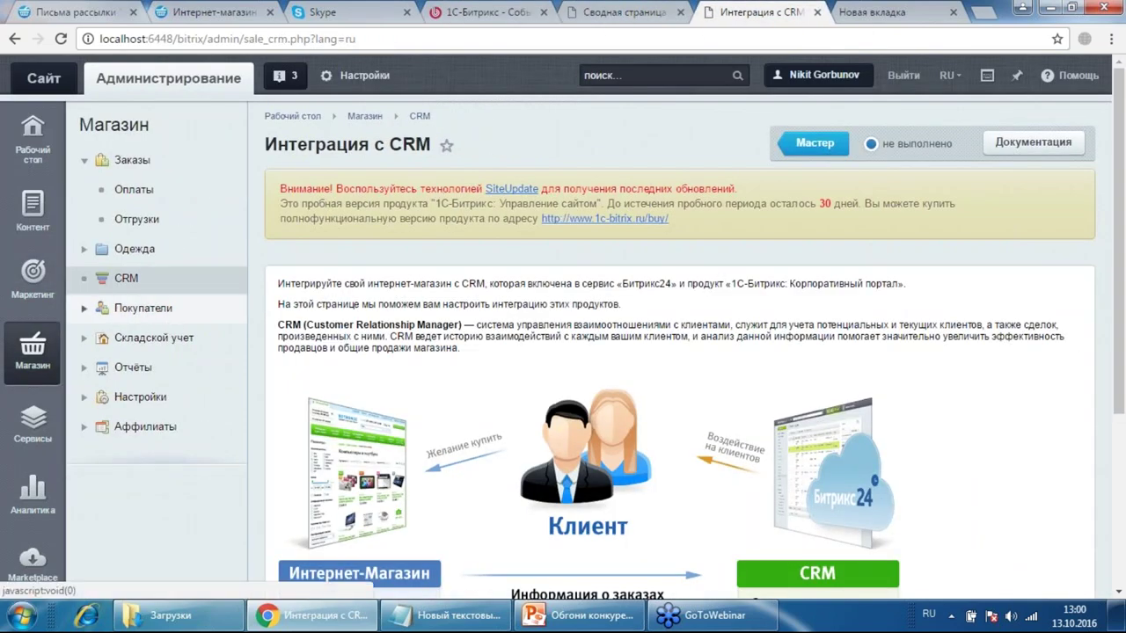
Go to Магазин → Настройки → Торговые платформы → Покупки на Маркете
click(85, 398)
scroll(231, 249, down, 2)
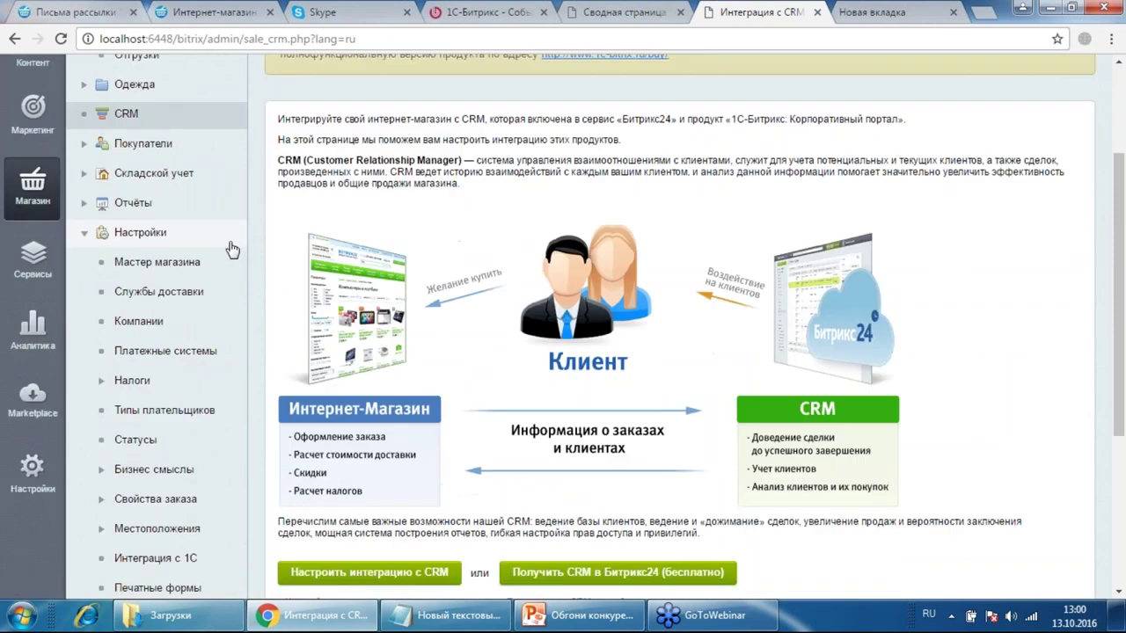
scroll(232, 249, down, 3)
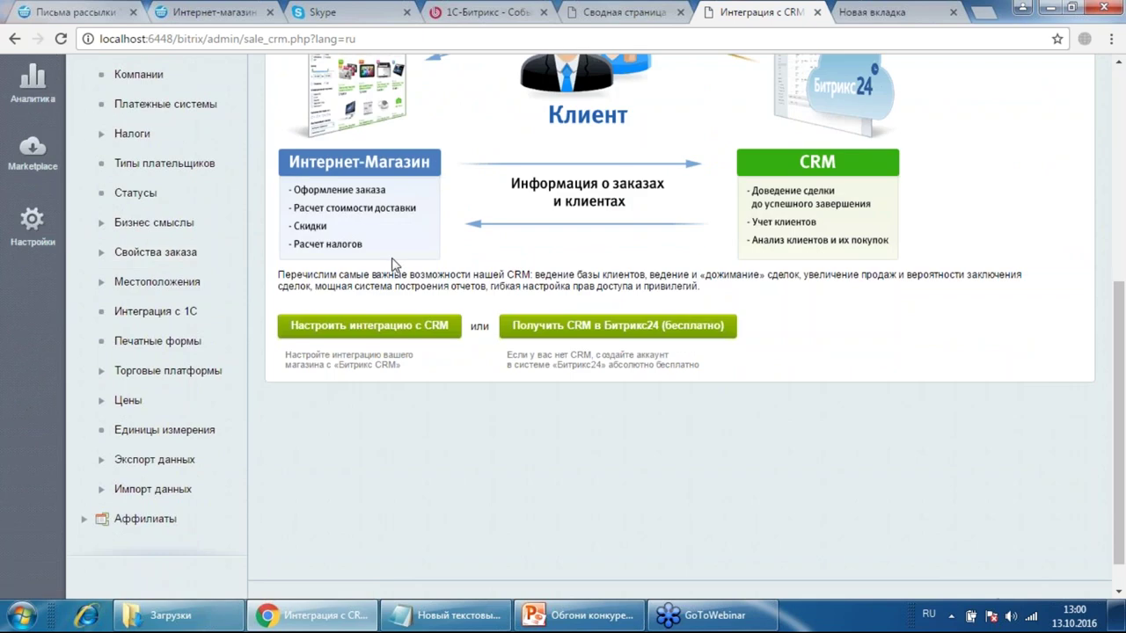
click(103, 373)
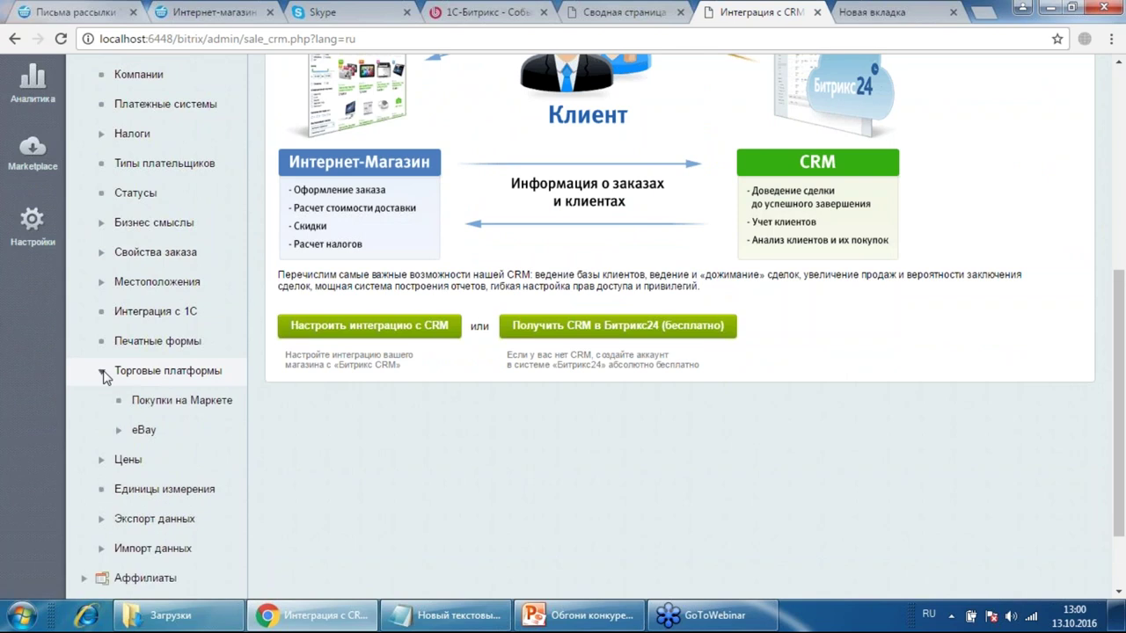
scroll(103, 373, up, 5)
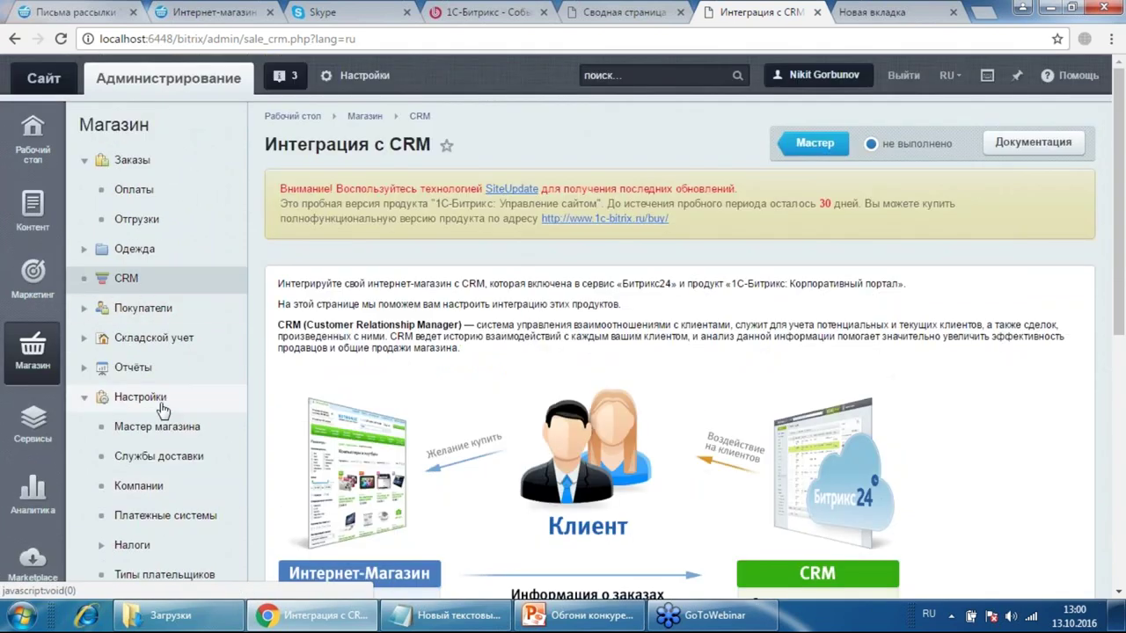
scroll(163, 410, down, 5)
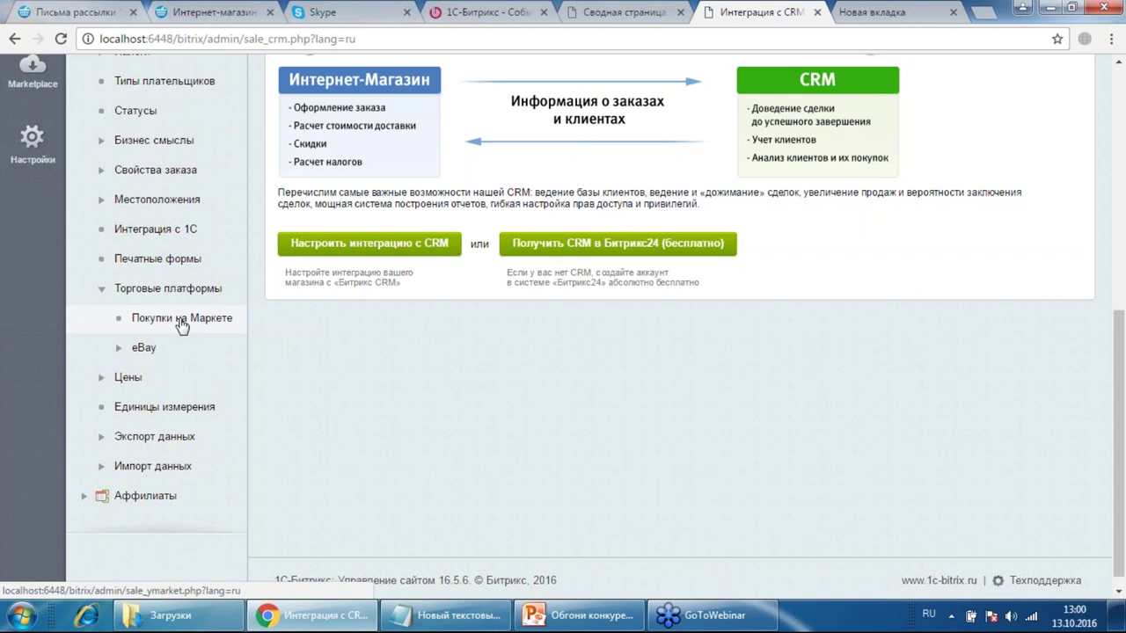
click(180, 322)
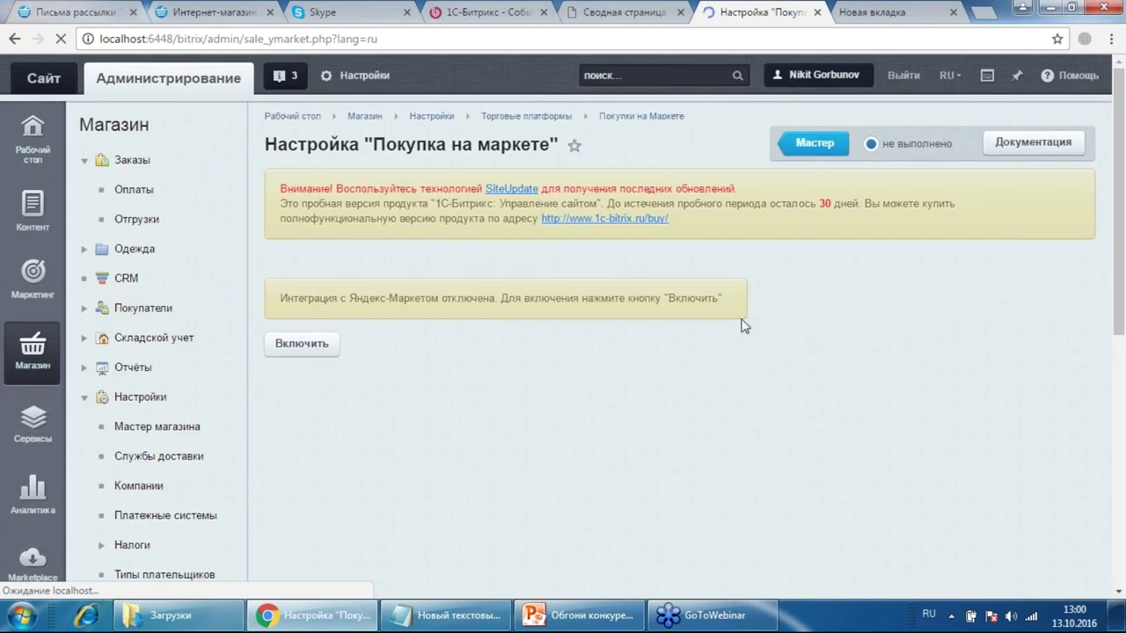
Enable the Yandex.Market integration, confirm, and review the s1 store's settings form
click(331, 350)
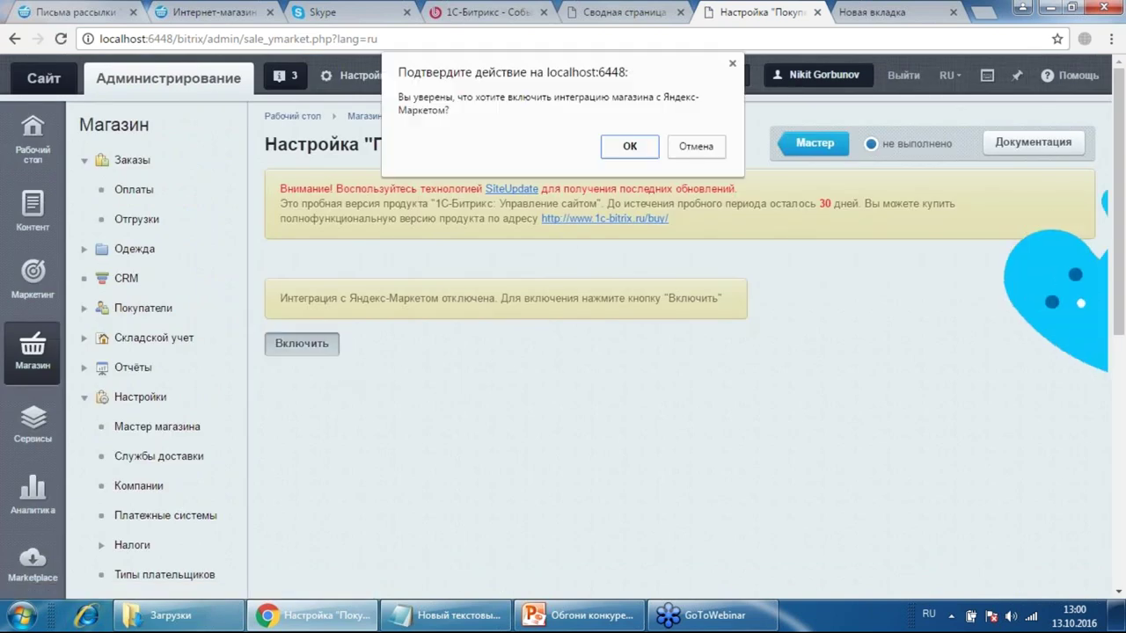
click(614, 149)
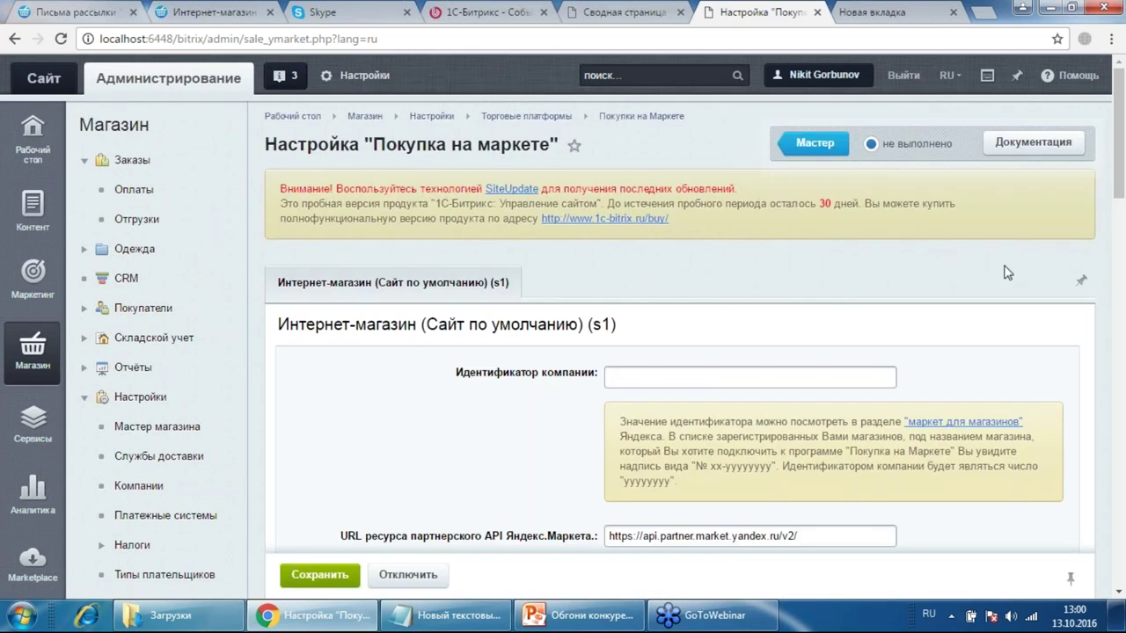
scroll(928, 294, down, 1)
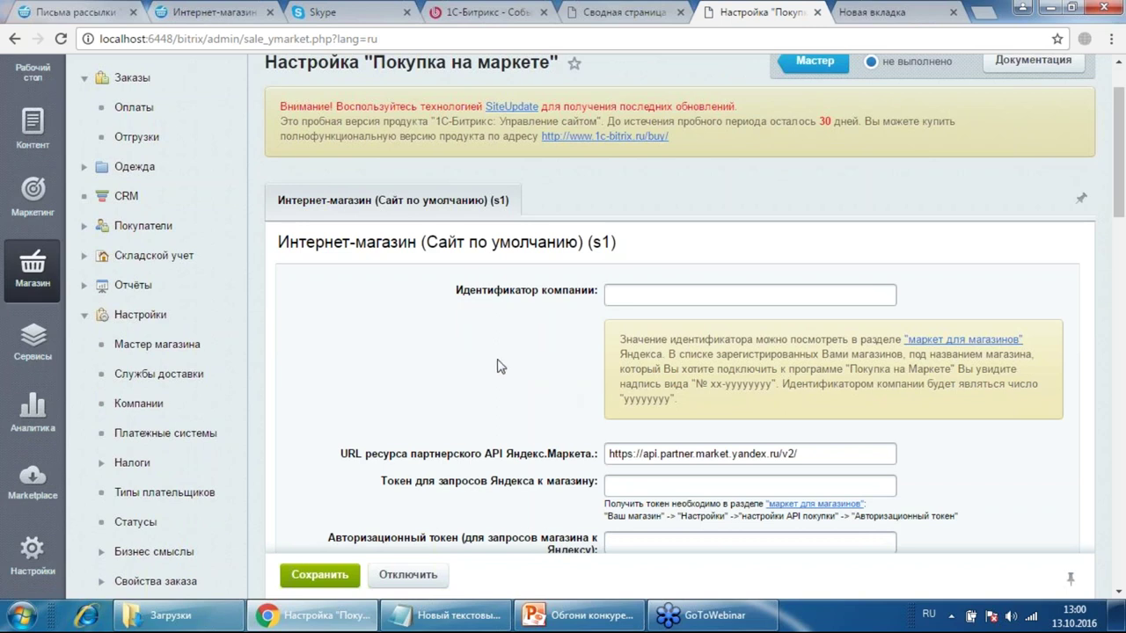
scroll(489, 361, down, 1)
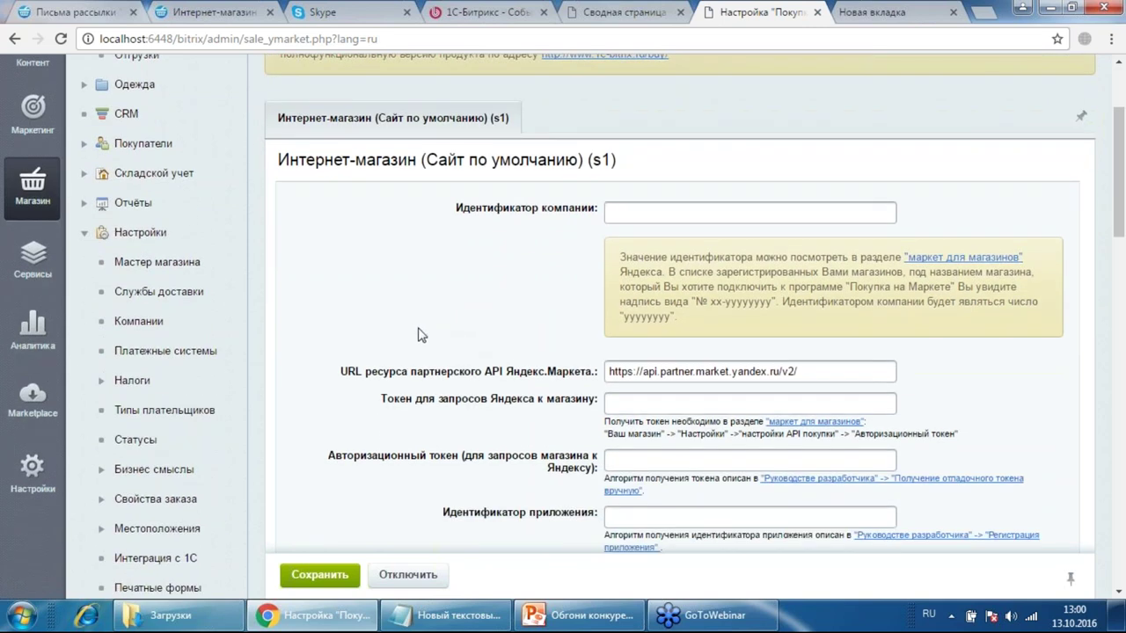
scroll(432, 329, down, 1)
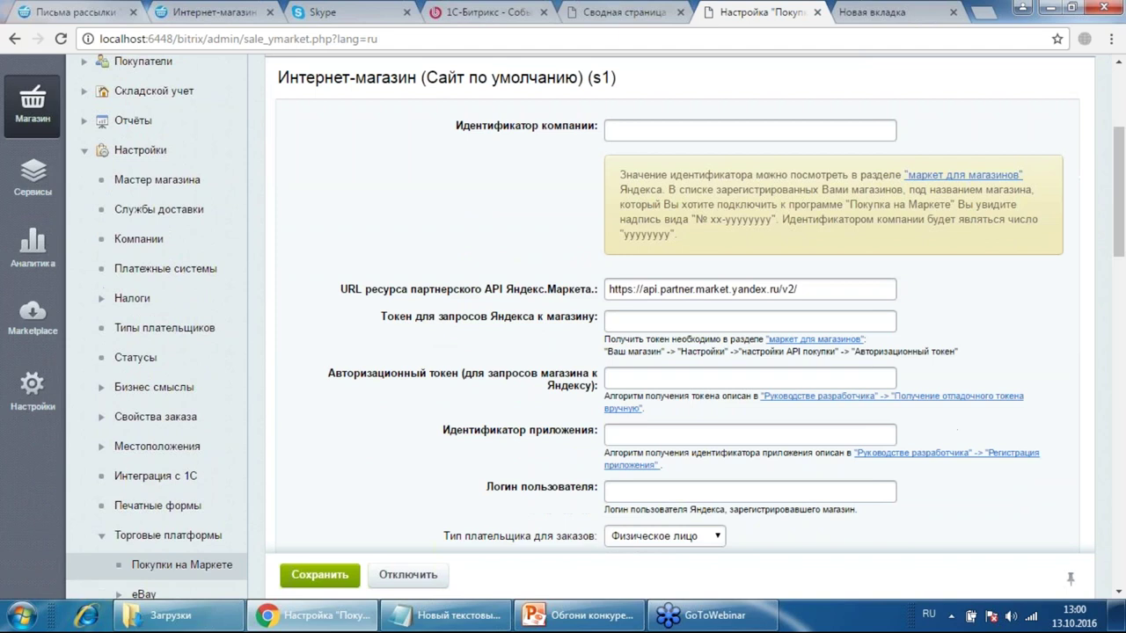
scroll(433, 325, down, 3)
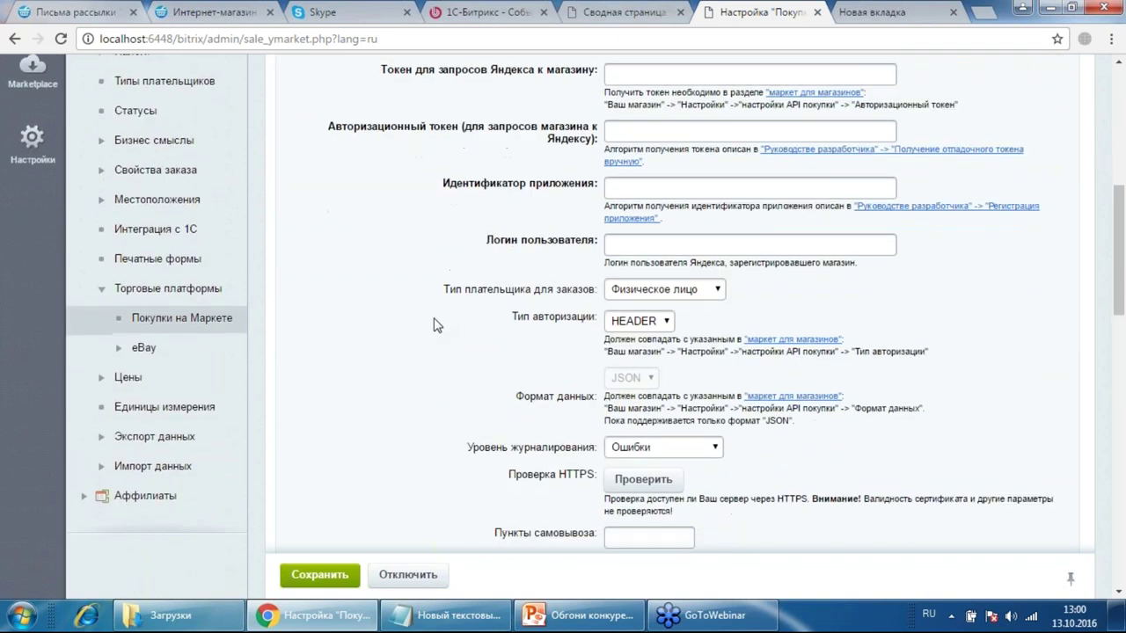
scroll(433, 325, down, 9)
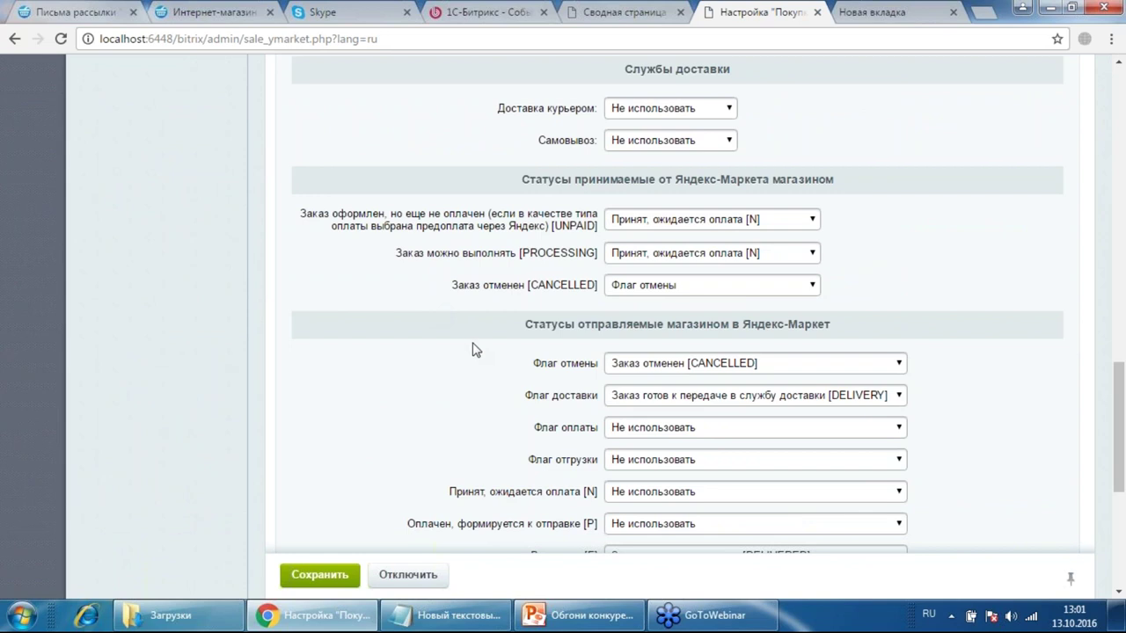
scroll(475, 349, down, 3)
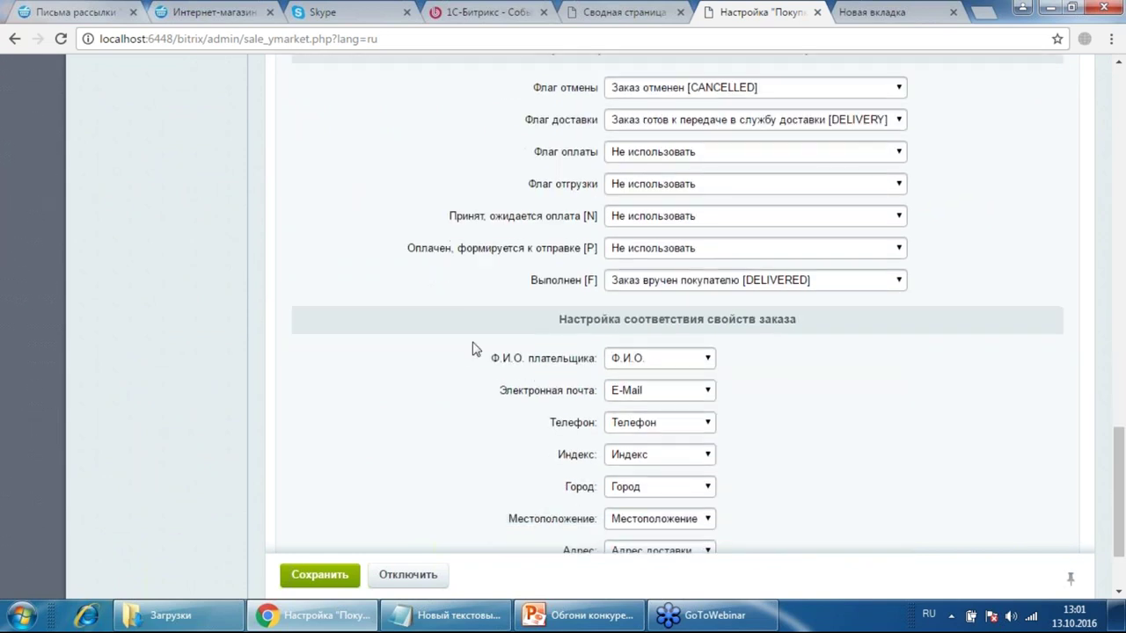
scroll(473, 349, down, 2)
scroll(469, 347, up, 13)
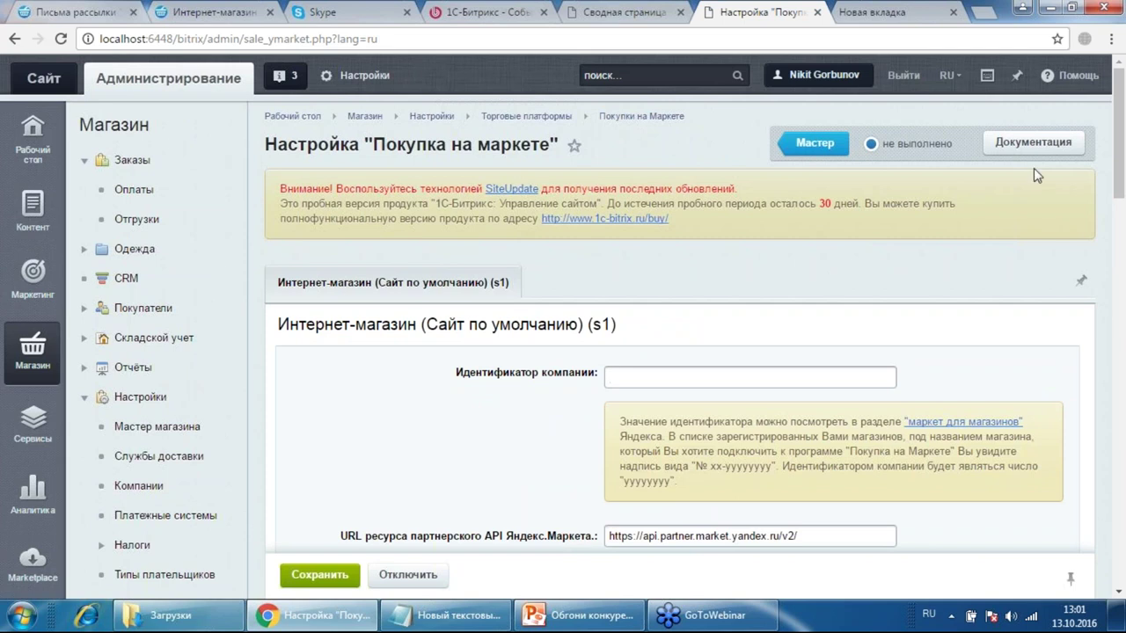
Read the Покупка на маркете documentation, close it, and show the Мастер wizard's task
mouse_move(1038, 150)
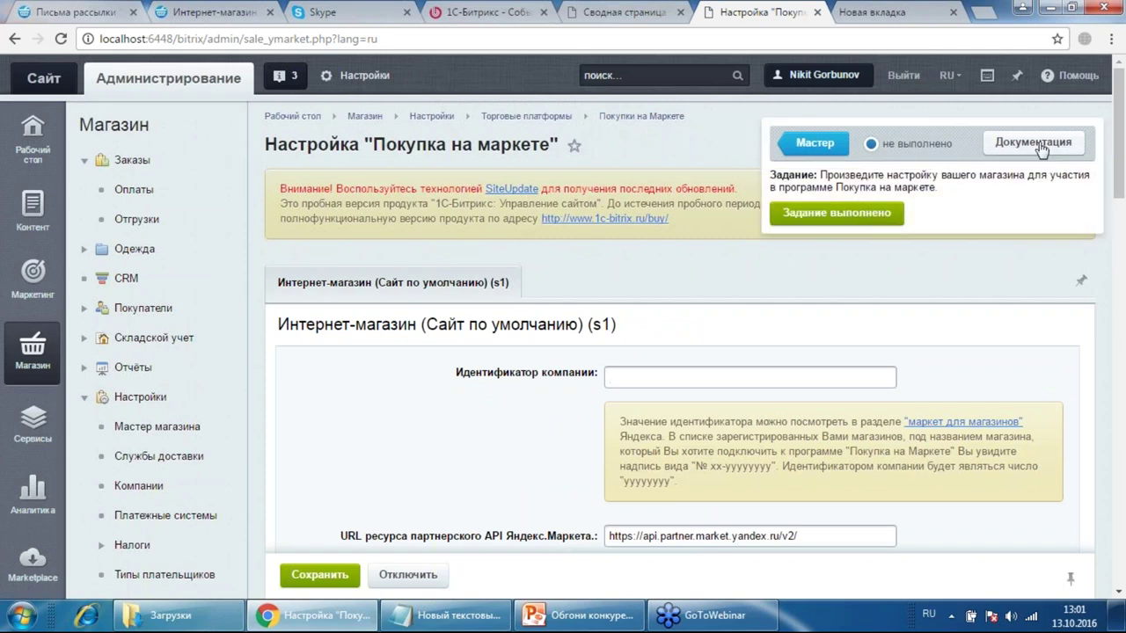
click(1038, 146)
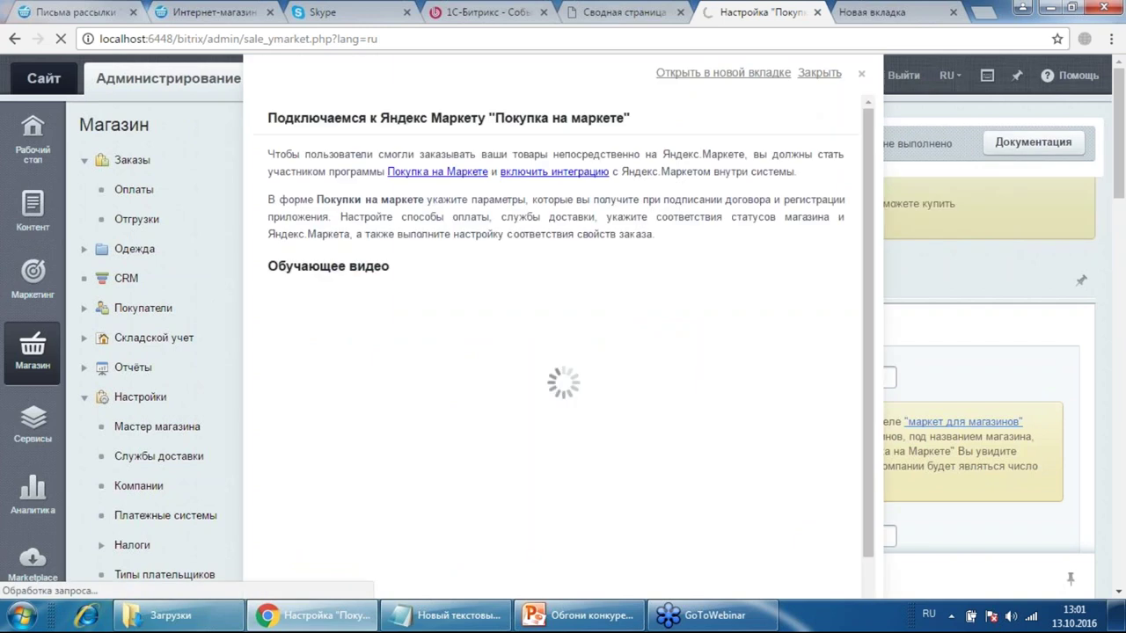
scroll(767, 174, down, 2)
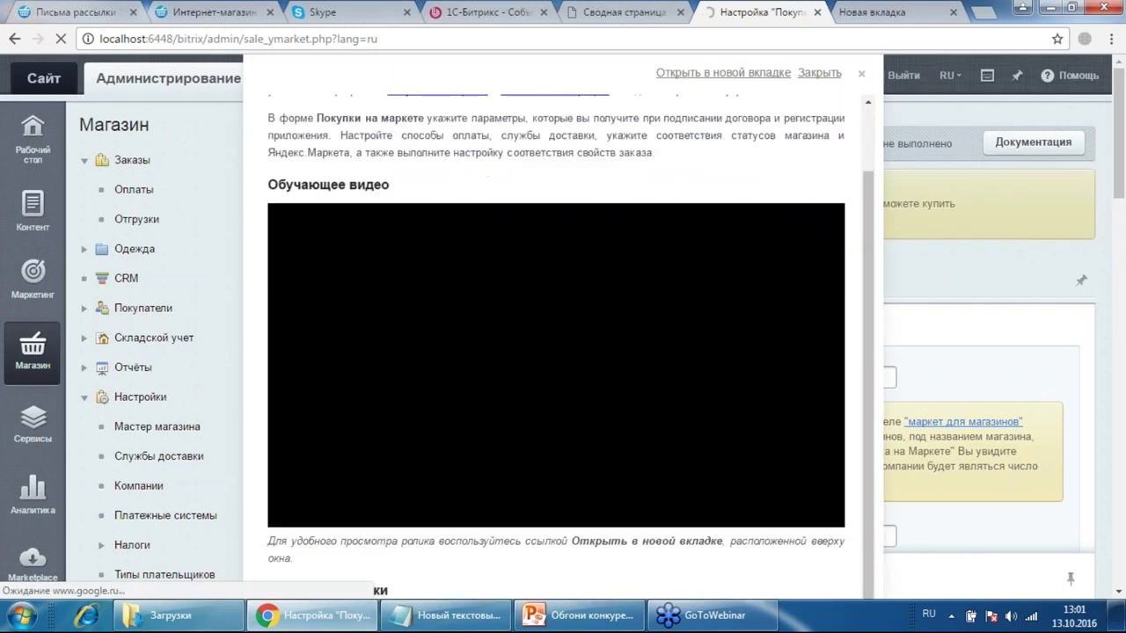
click(819, 74)
click(807, 145)
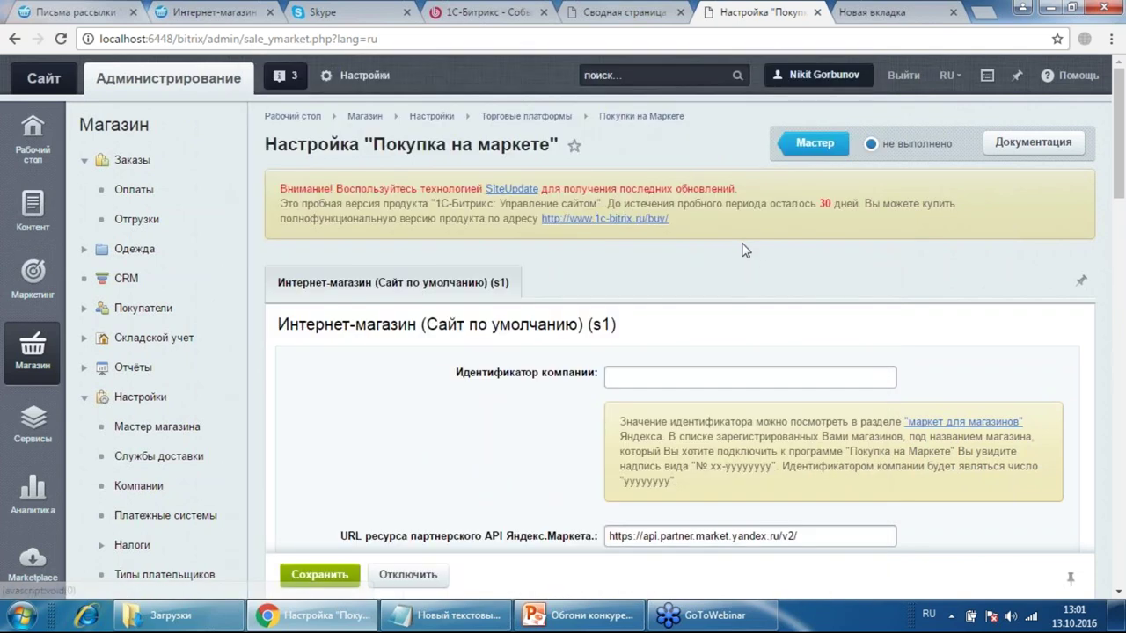